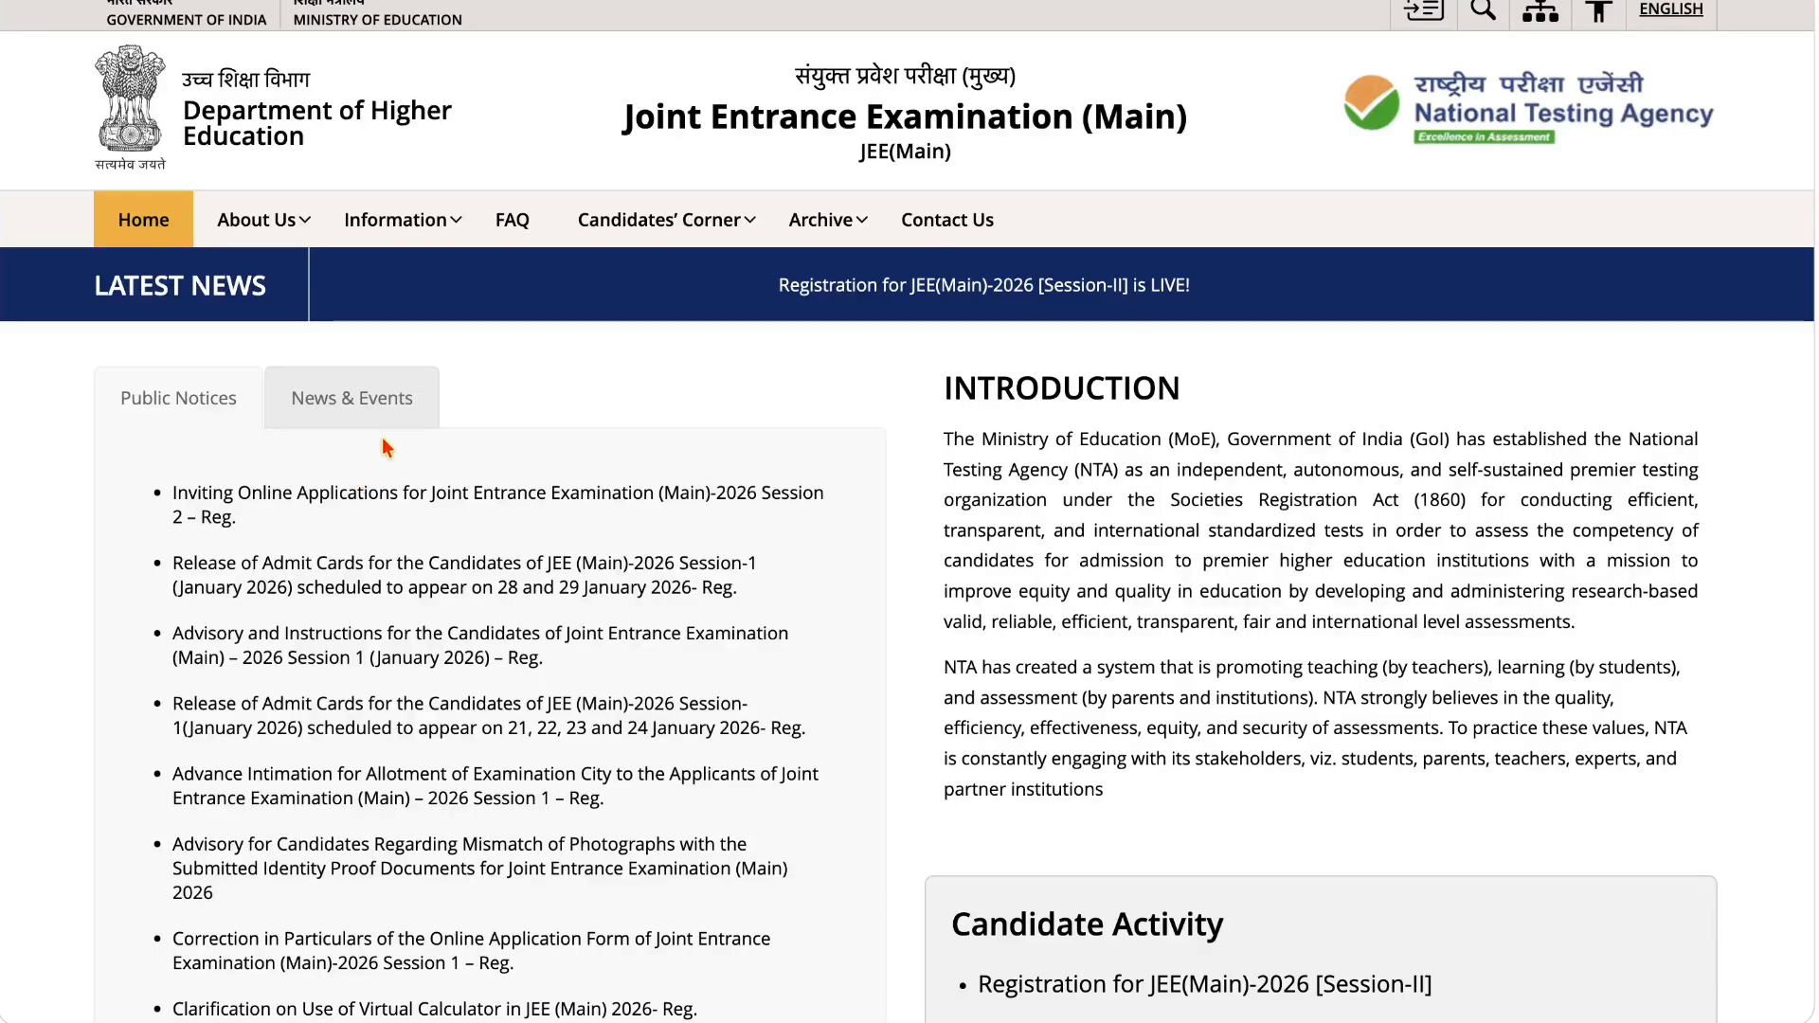
View the registration portal page and highlight its JEE(Main) 2026 Session 2 heading.
mouse_move(490, 272)
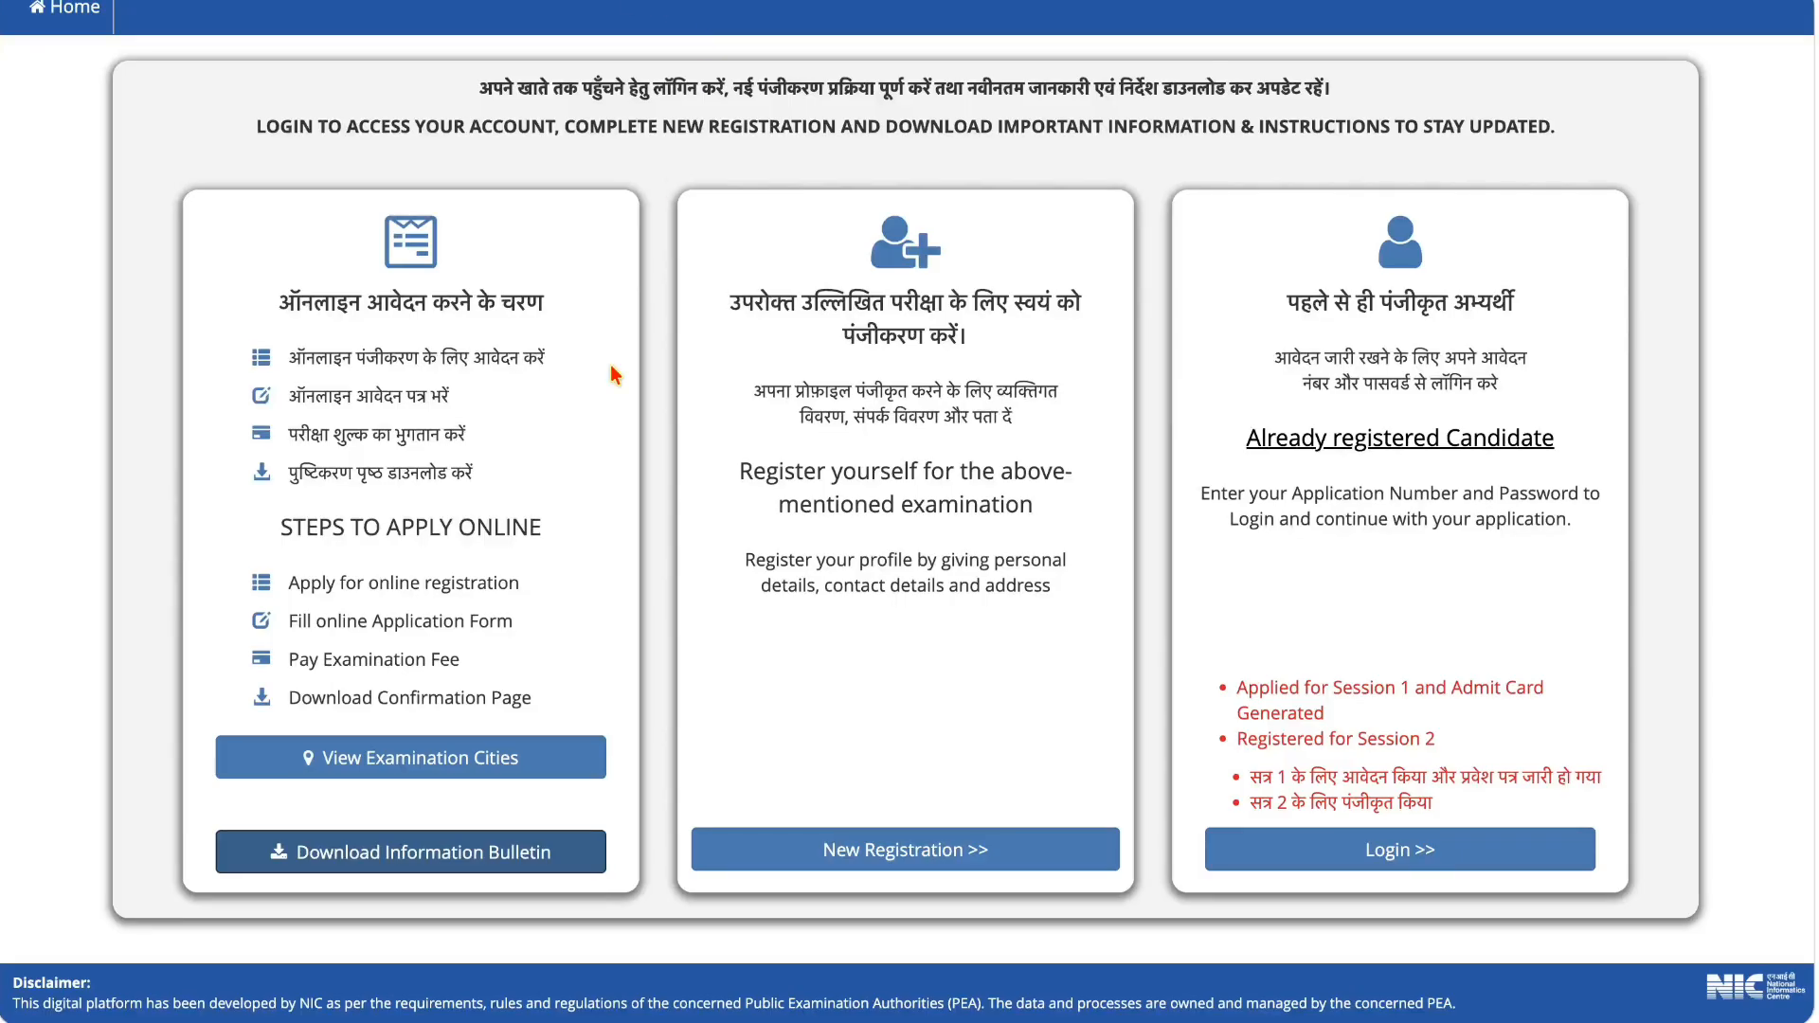
scroll(614, 375, up, 2)
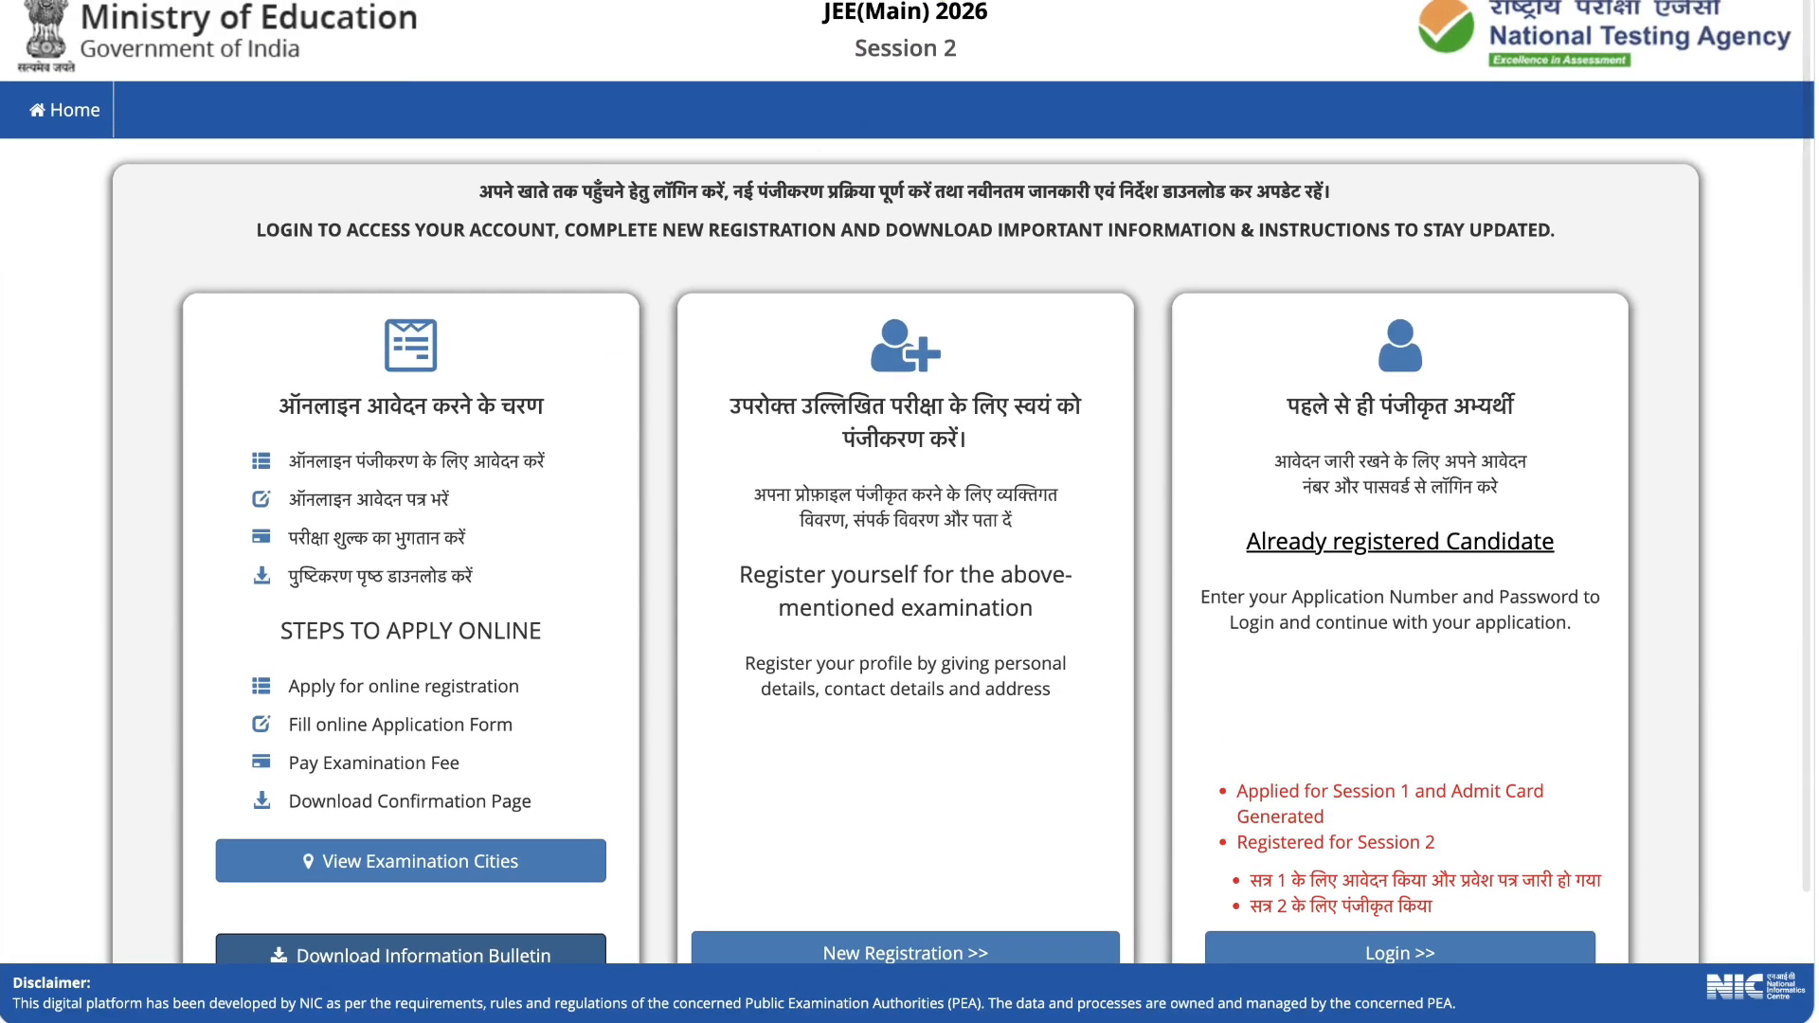
drag(824, 11, 979, 54)
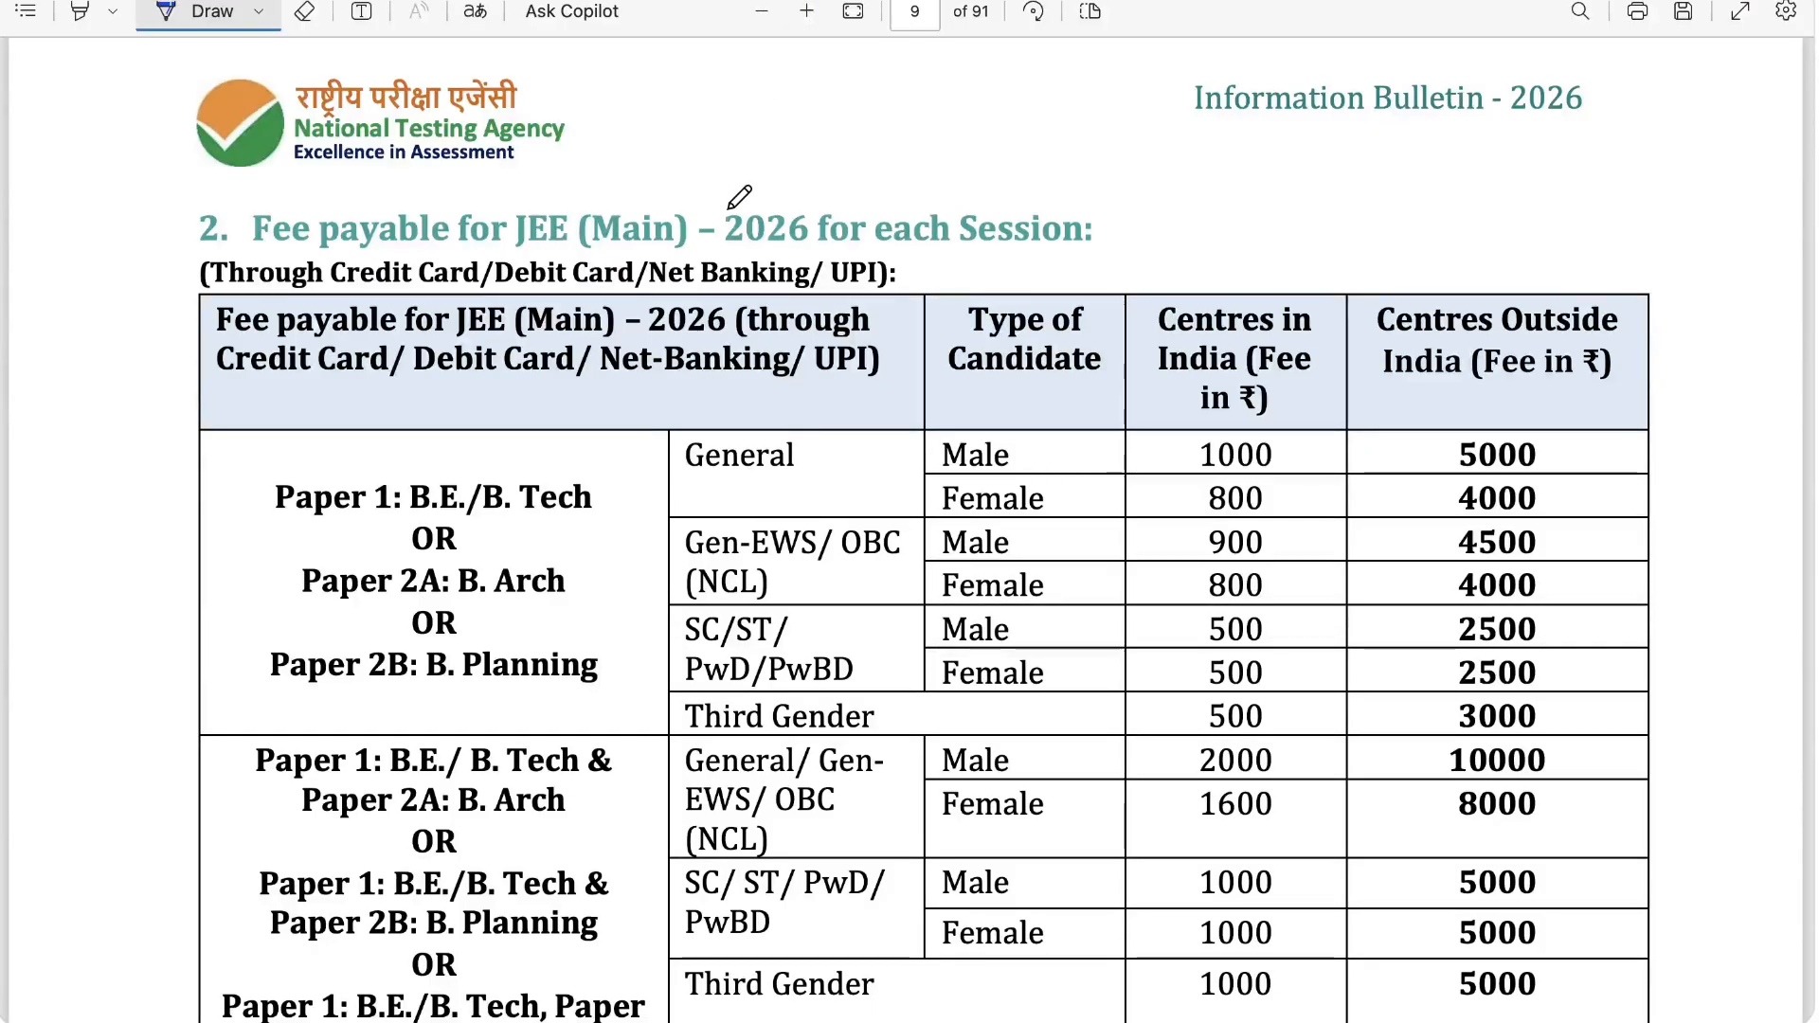
In the information bulletin's Important Dates table, tick the Session 1 (January 2026) heading and underline the 31 October 2025 submission start date.
scroll(739, 197, down, 1)
scroll(739, 198, up, 10)
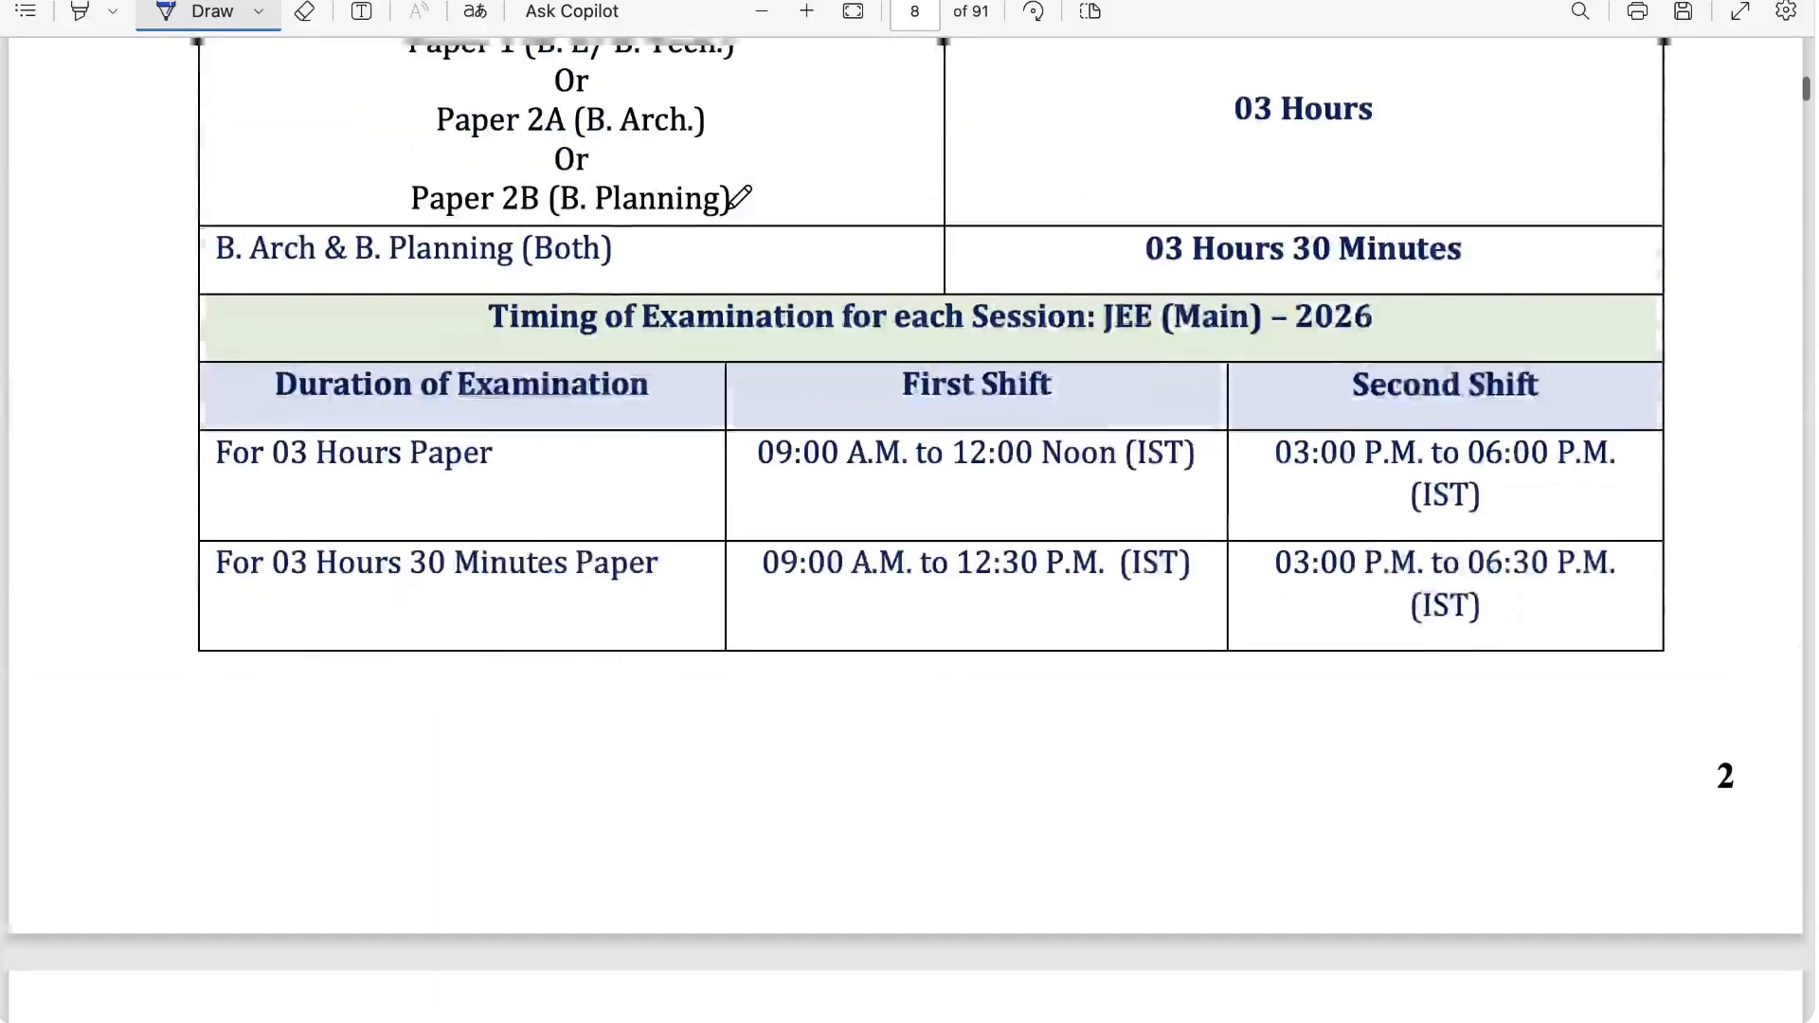
scroll(739, 197, up, 8)
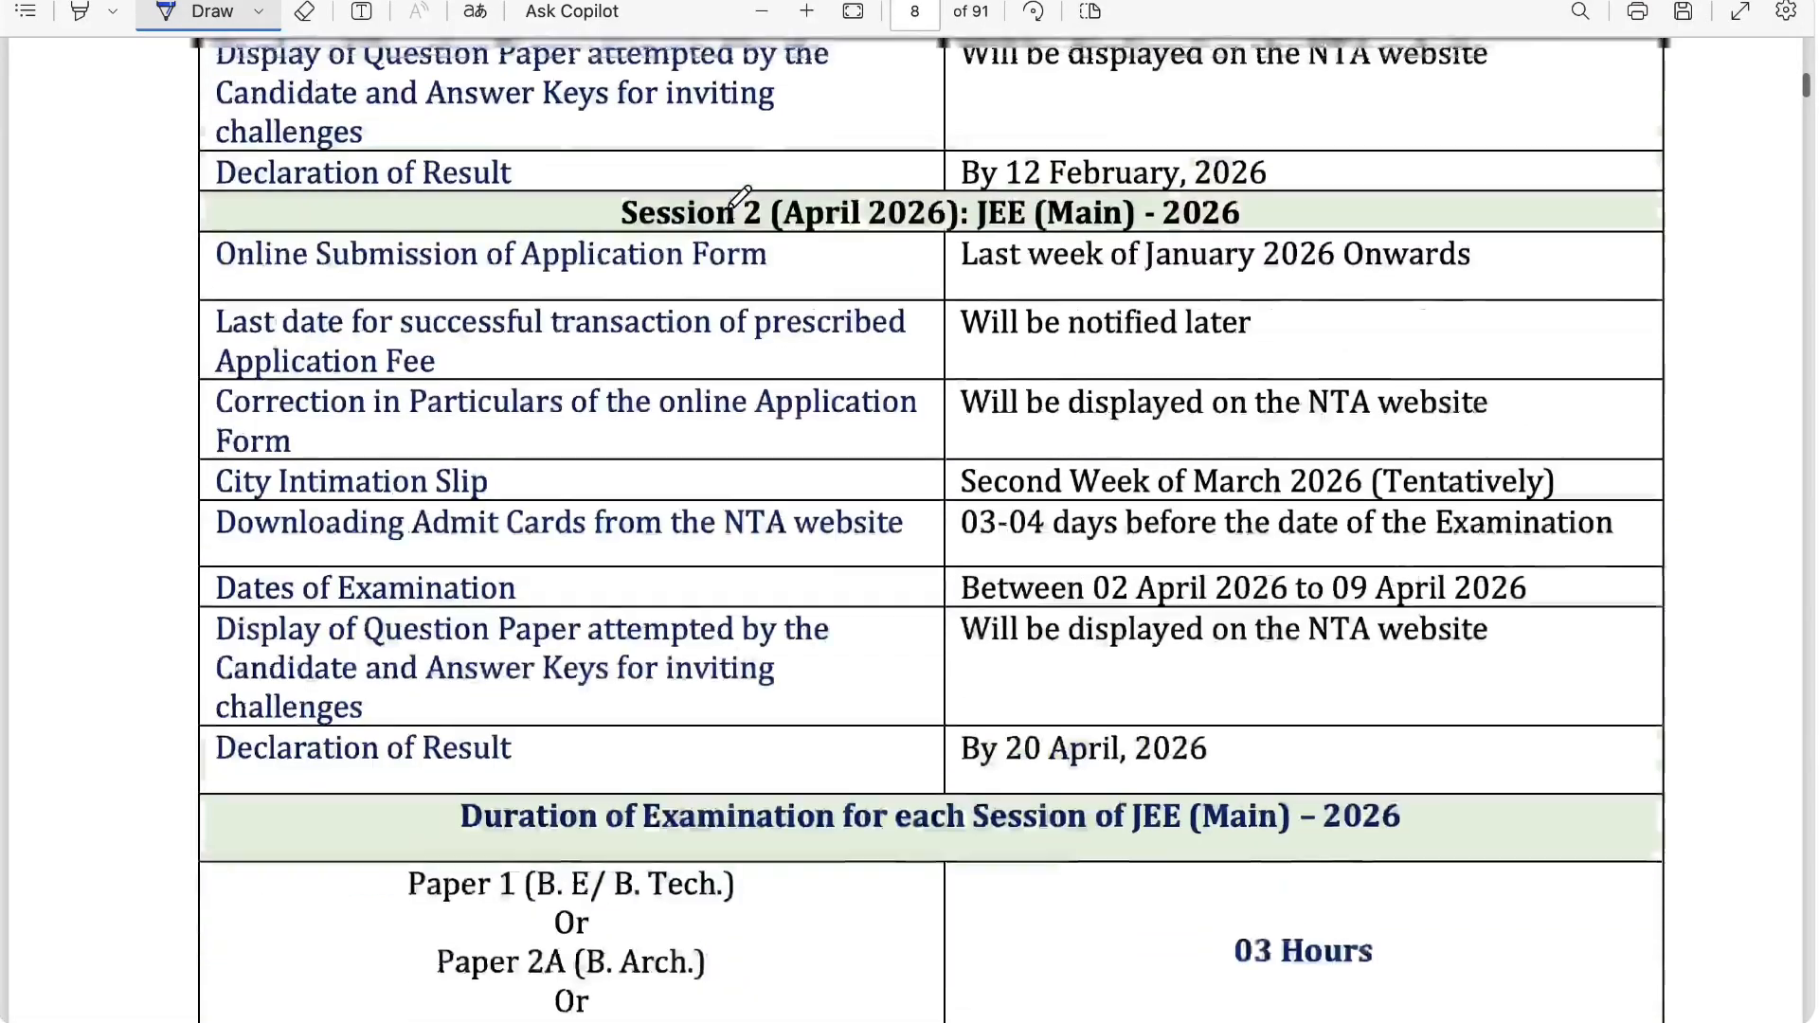
scroll(739, 197, up, 8)
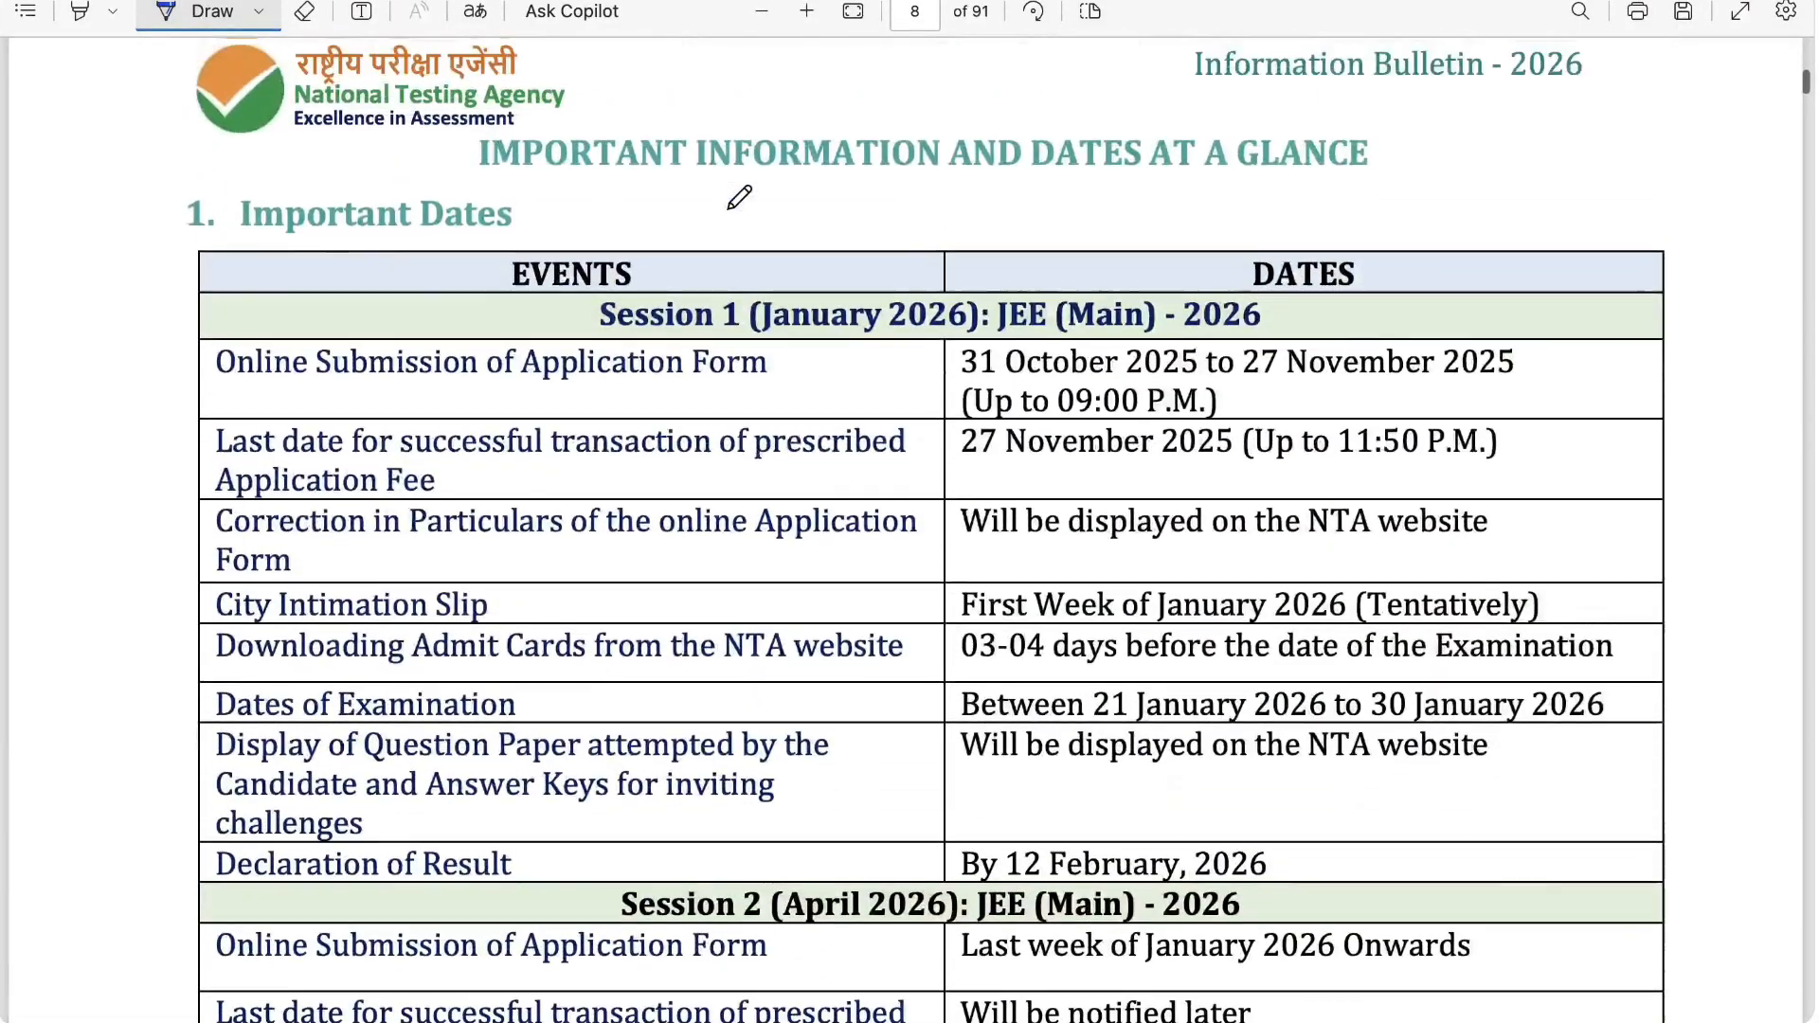
mouse_move(720, 322)
mouse_down()
mouse_move(761, 284)
mouse_move(829, 281)
mouse_up()
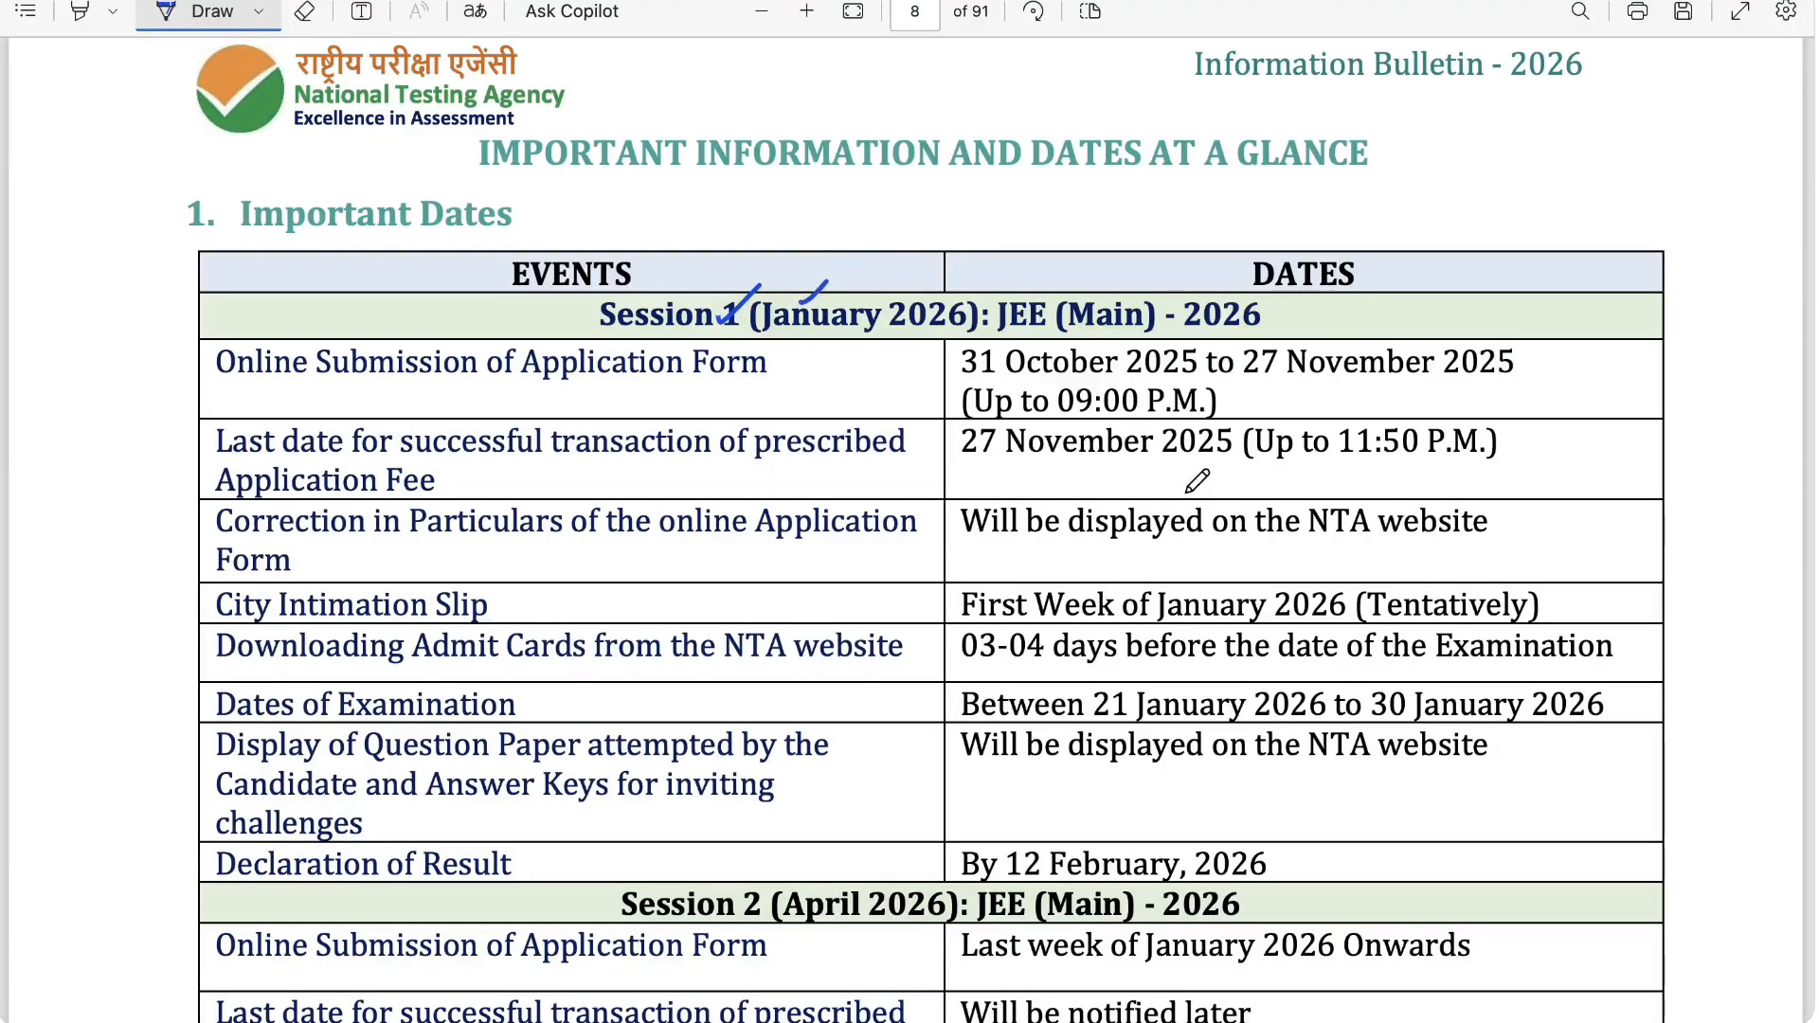
drag(980, 386, 1146, 385)
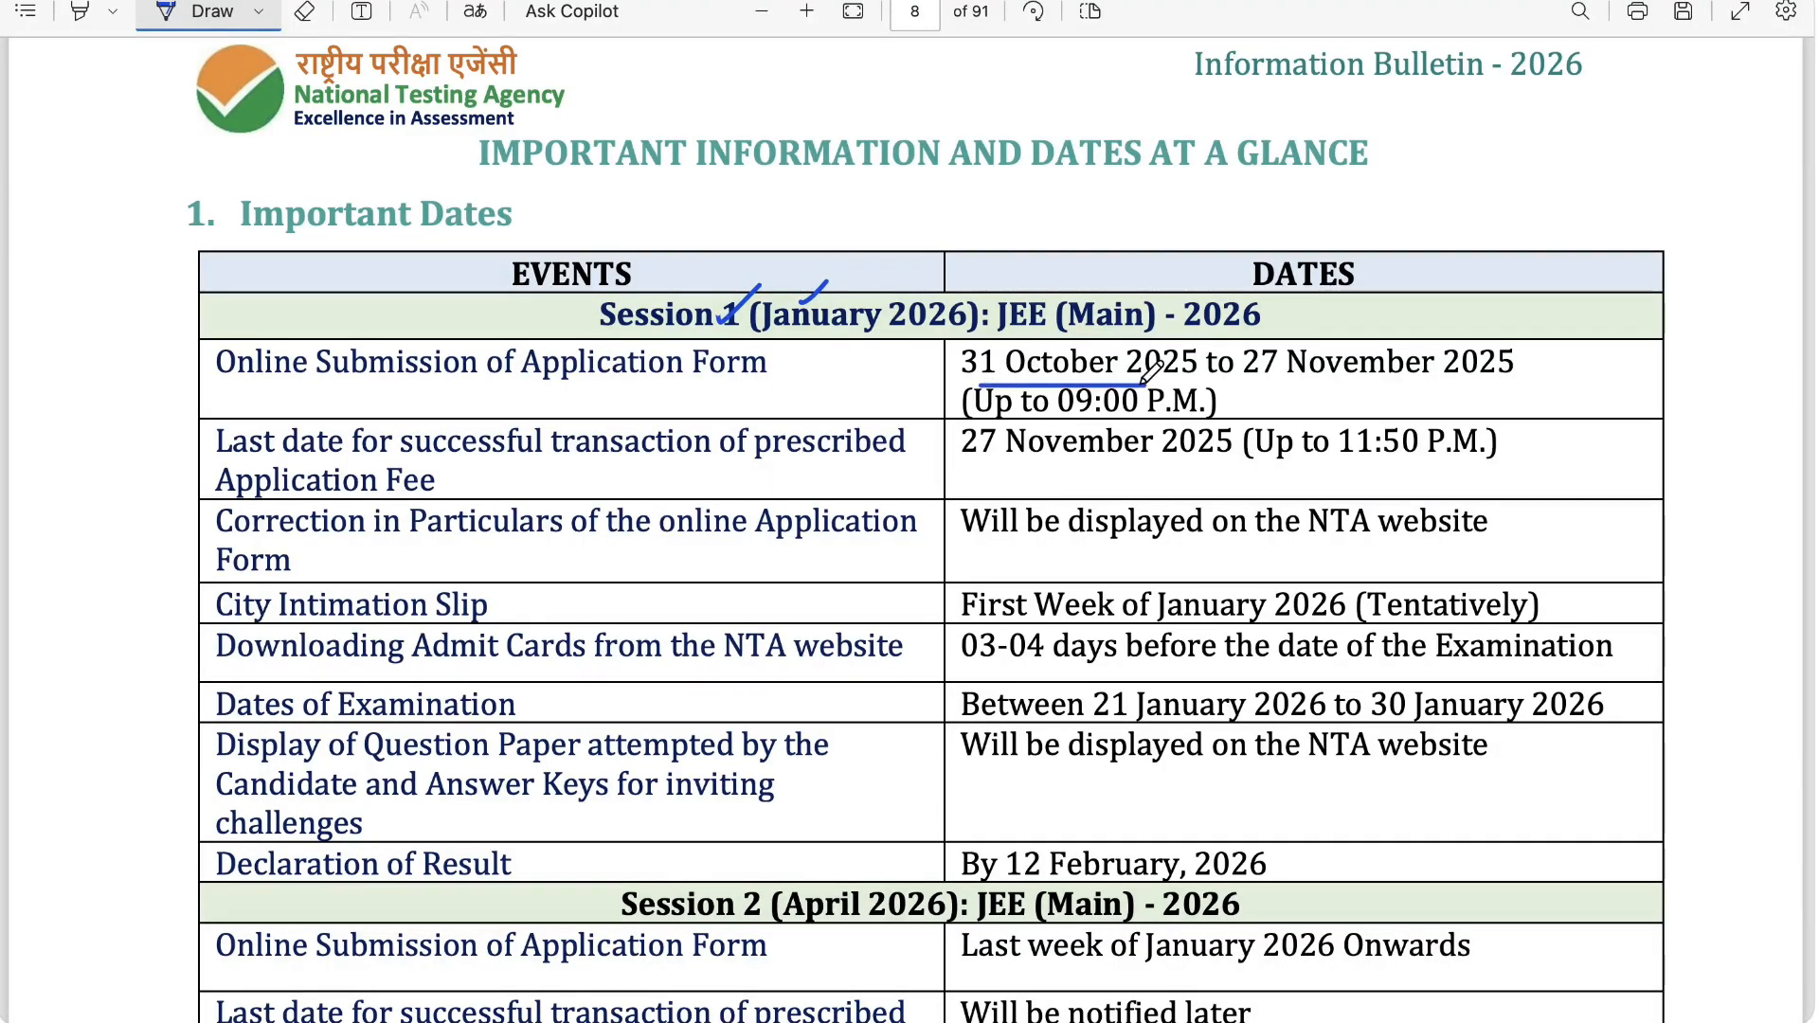
Tick and underline the Session 2 (April 2026): JEE (Main) heading in the Important Dates table.
scroll(1168, 451, down, 4)
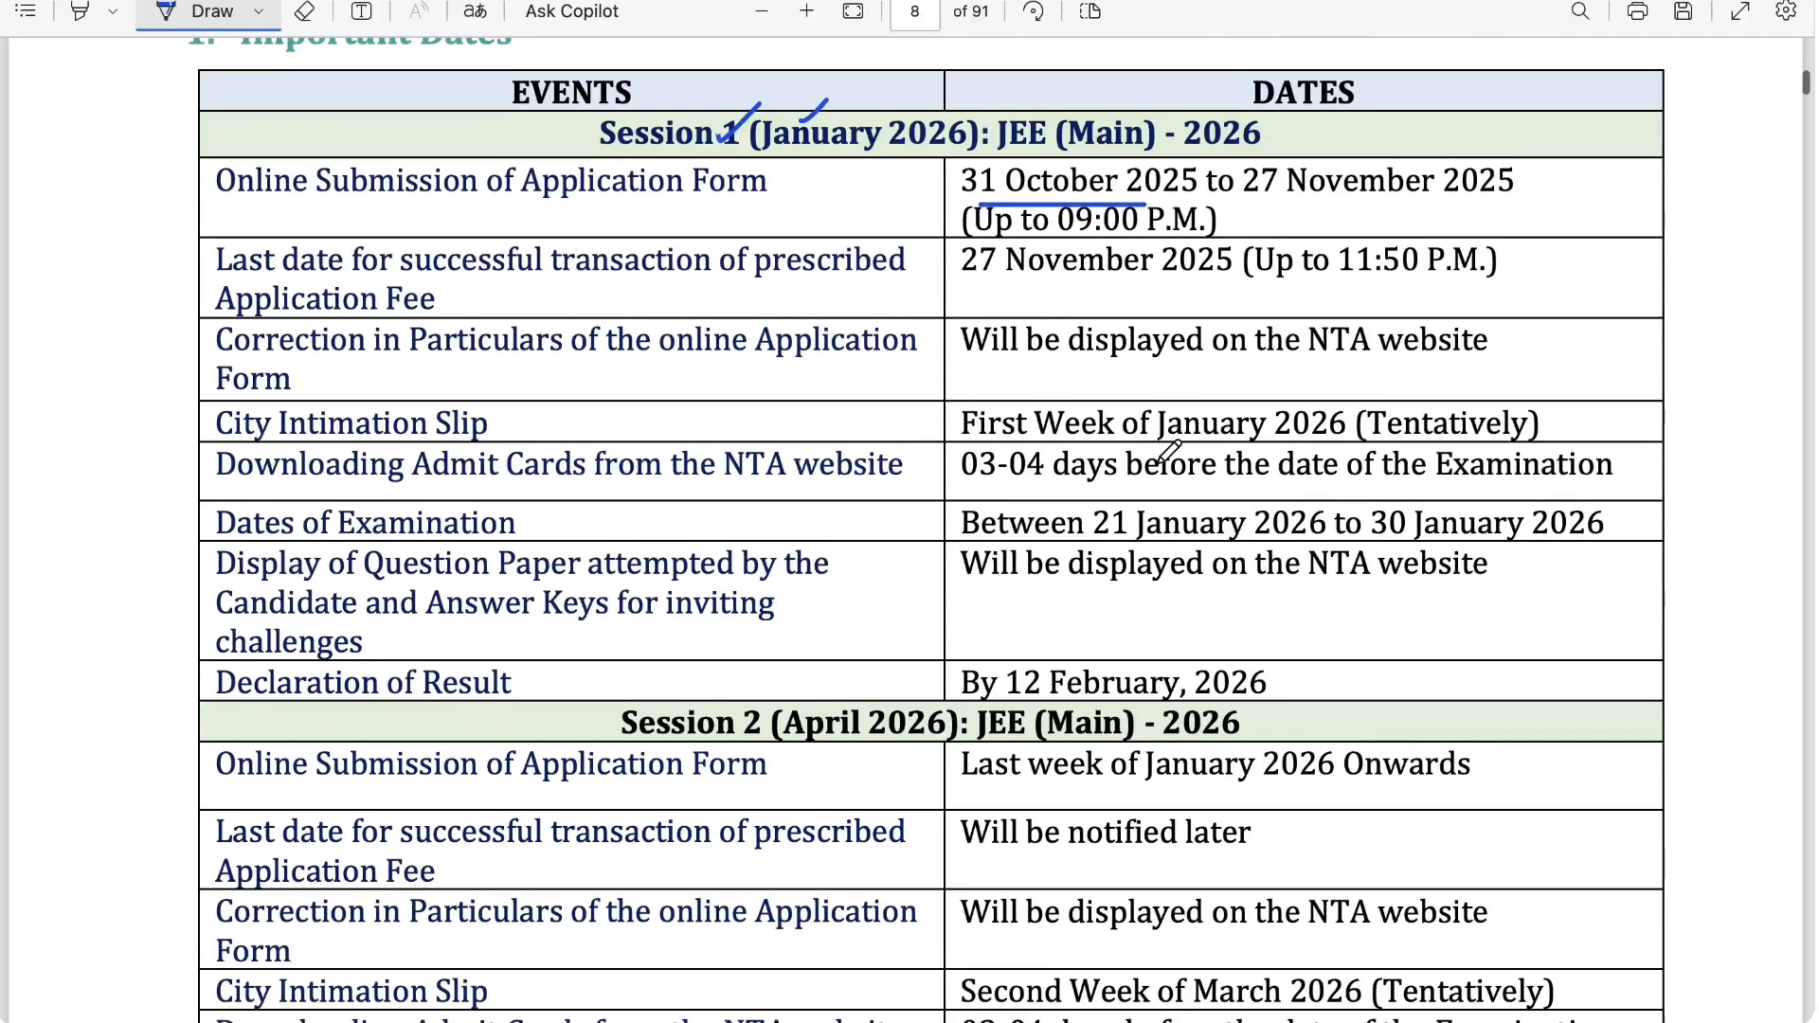
mouse_move(773, 524)
mouse_down()
mouse_move(791, 544)
mouse_move(836, 504)
mouse_up()
scroll(873, 543, down, 3)
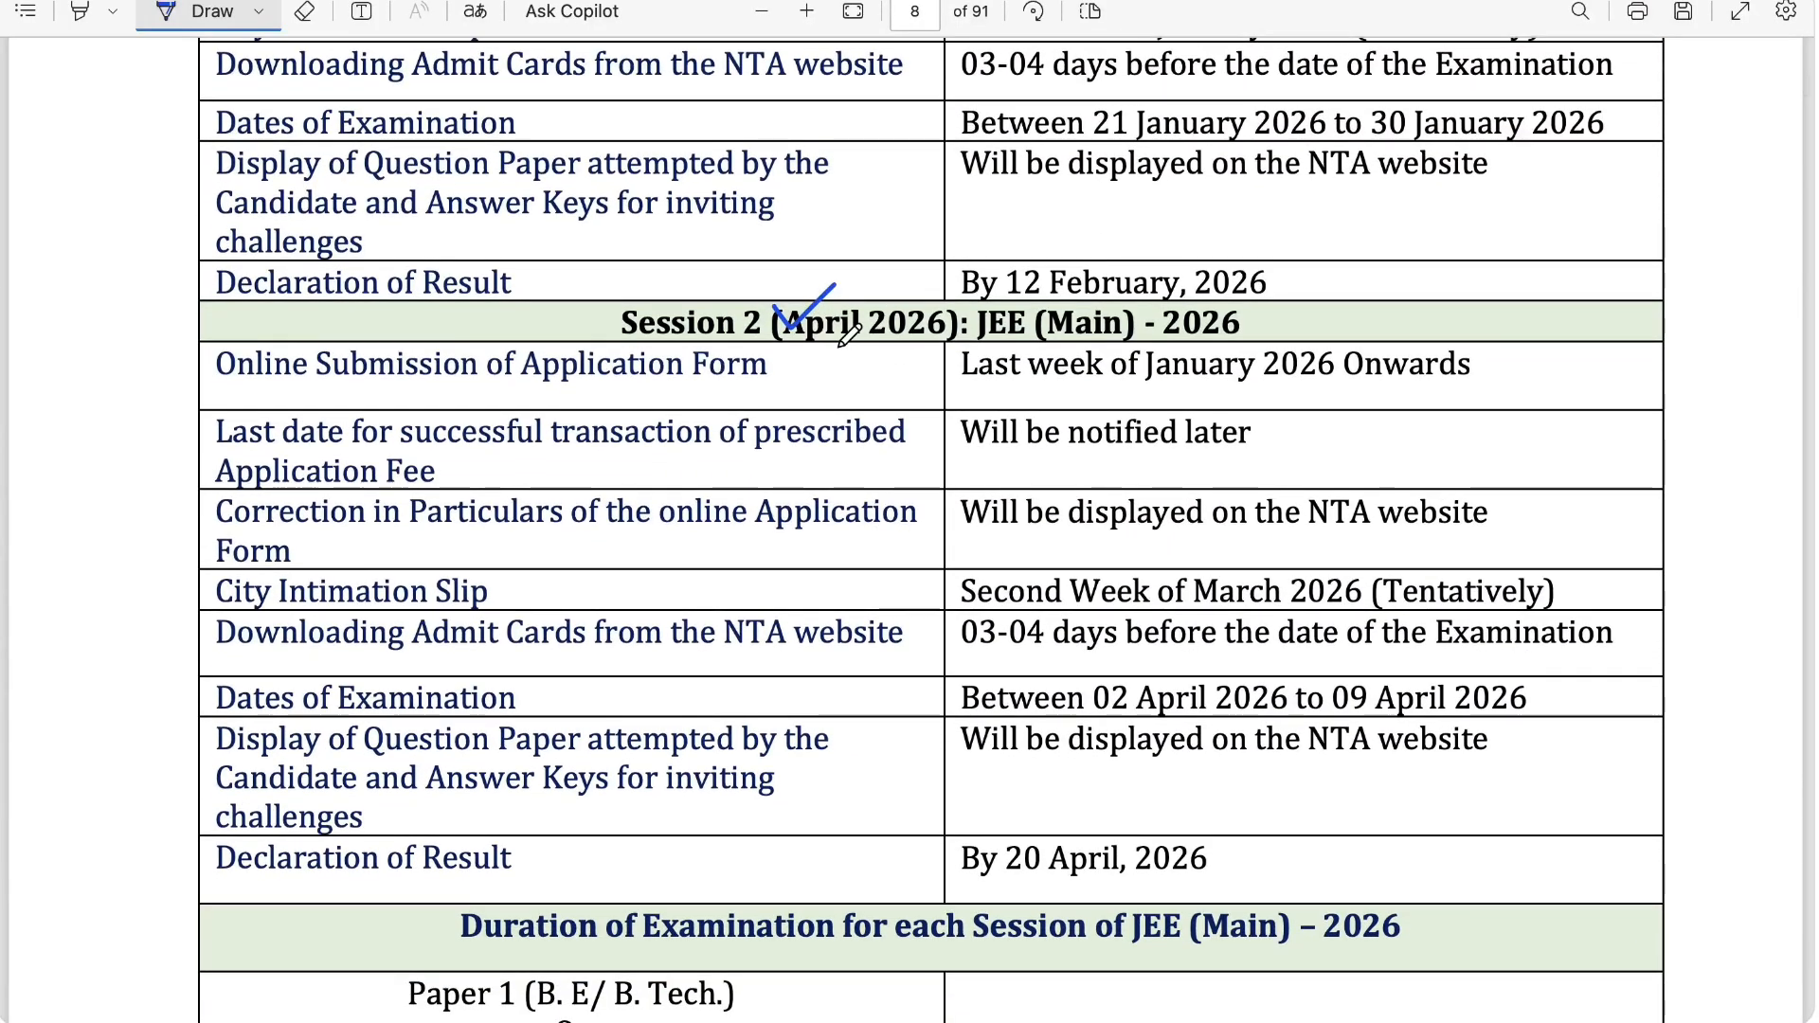
drag(840, 348, 1150, 347)
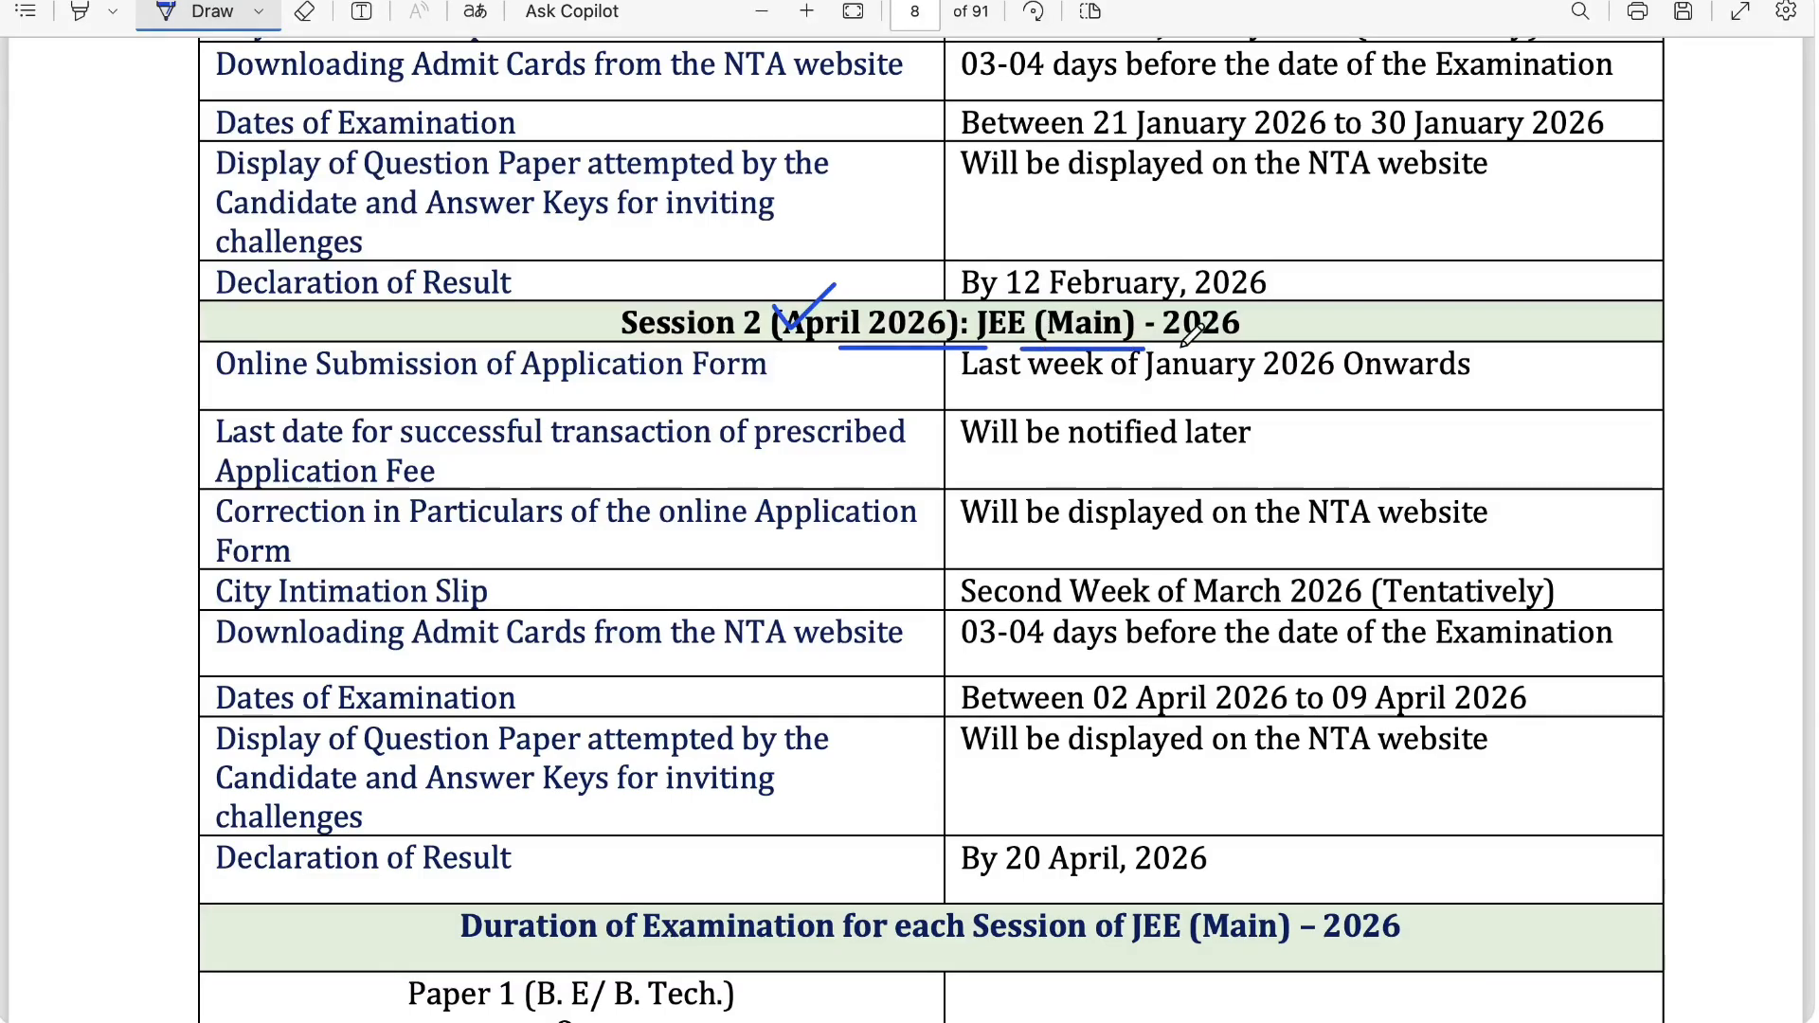
Underline Session 2's application form submission entry, its last week of January date, and the last fee transaction date entry.
drag(490, 388, 843, 387)
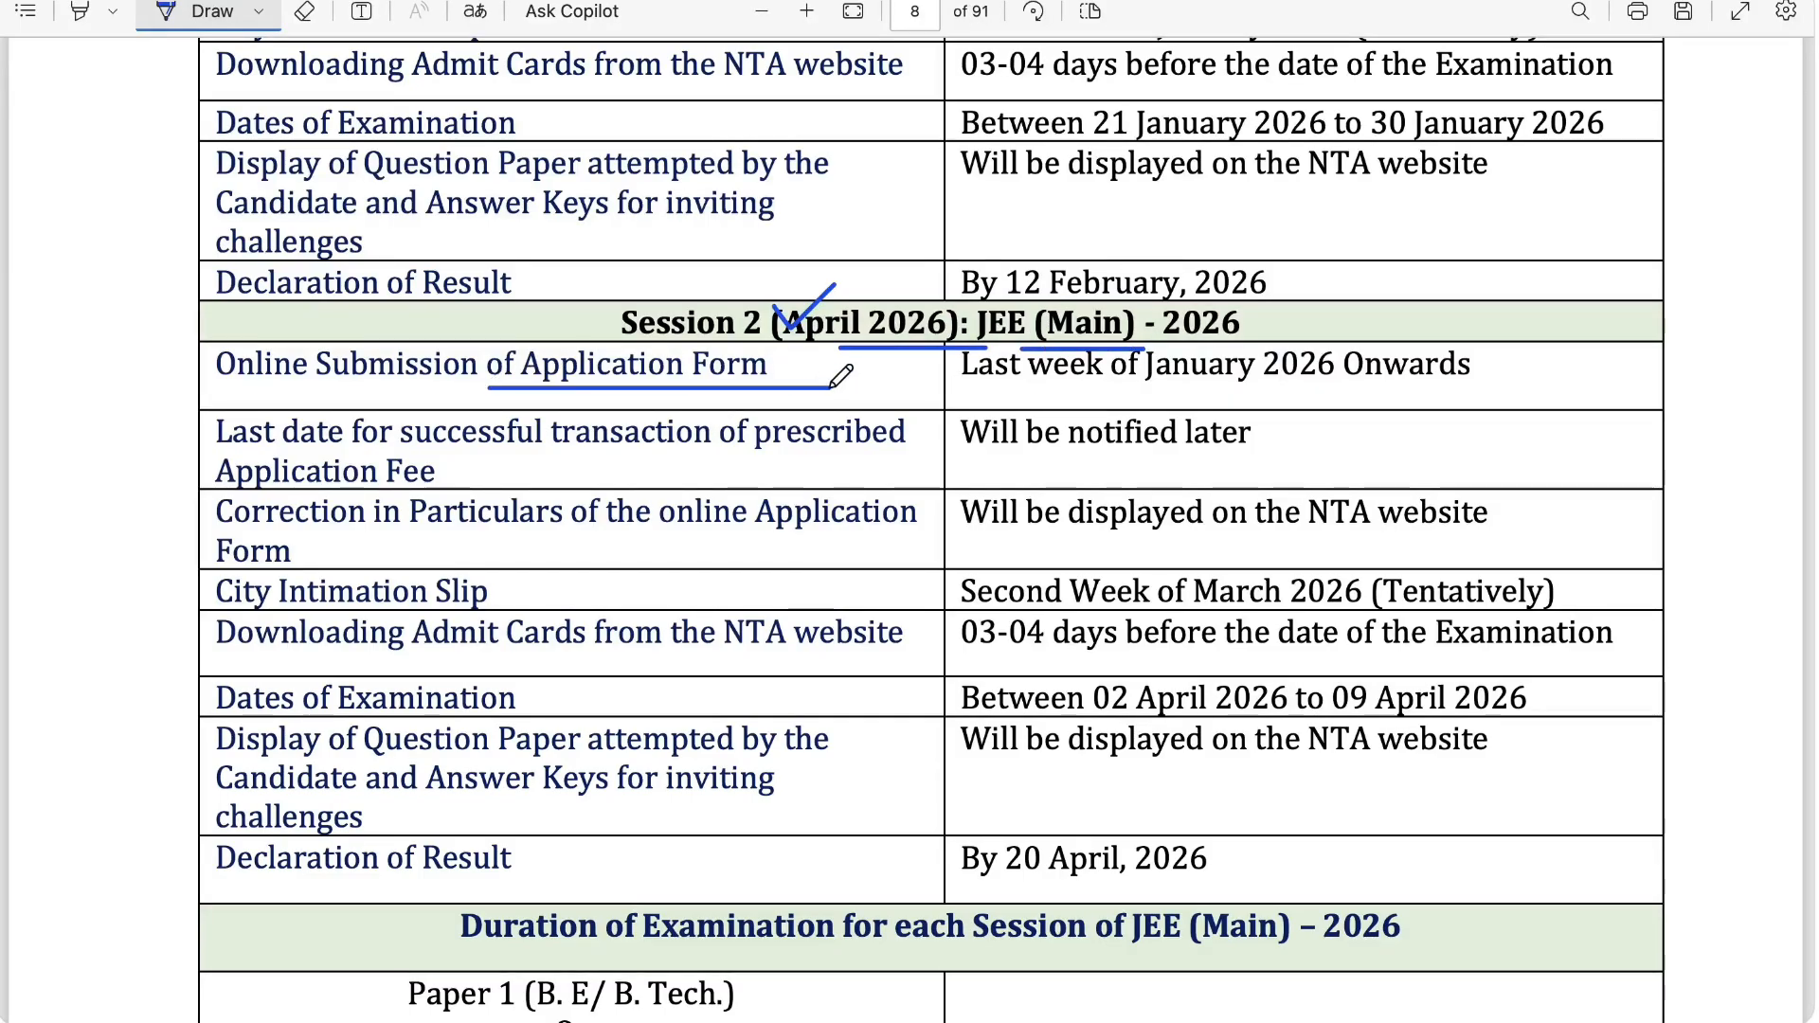
drag(957, 391, 1274, 382)
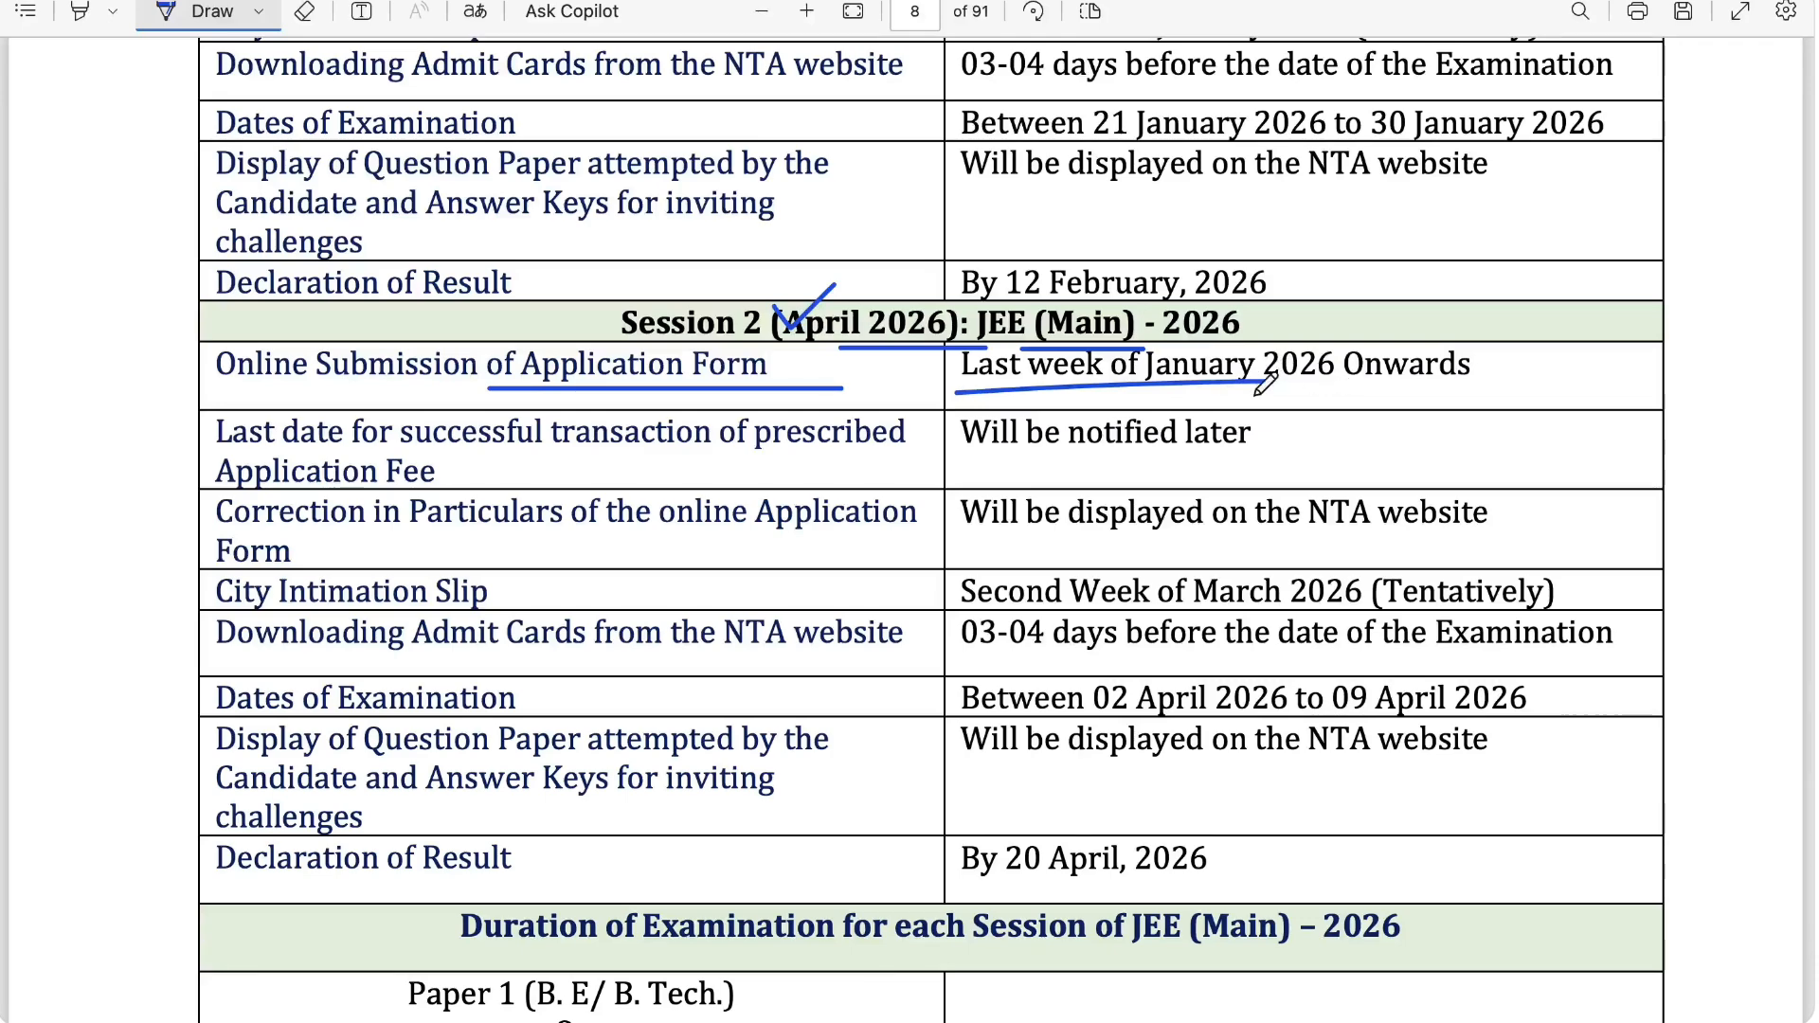
drag(678, 458, 918, 460)
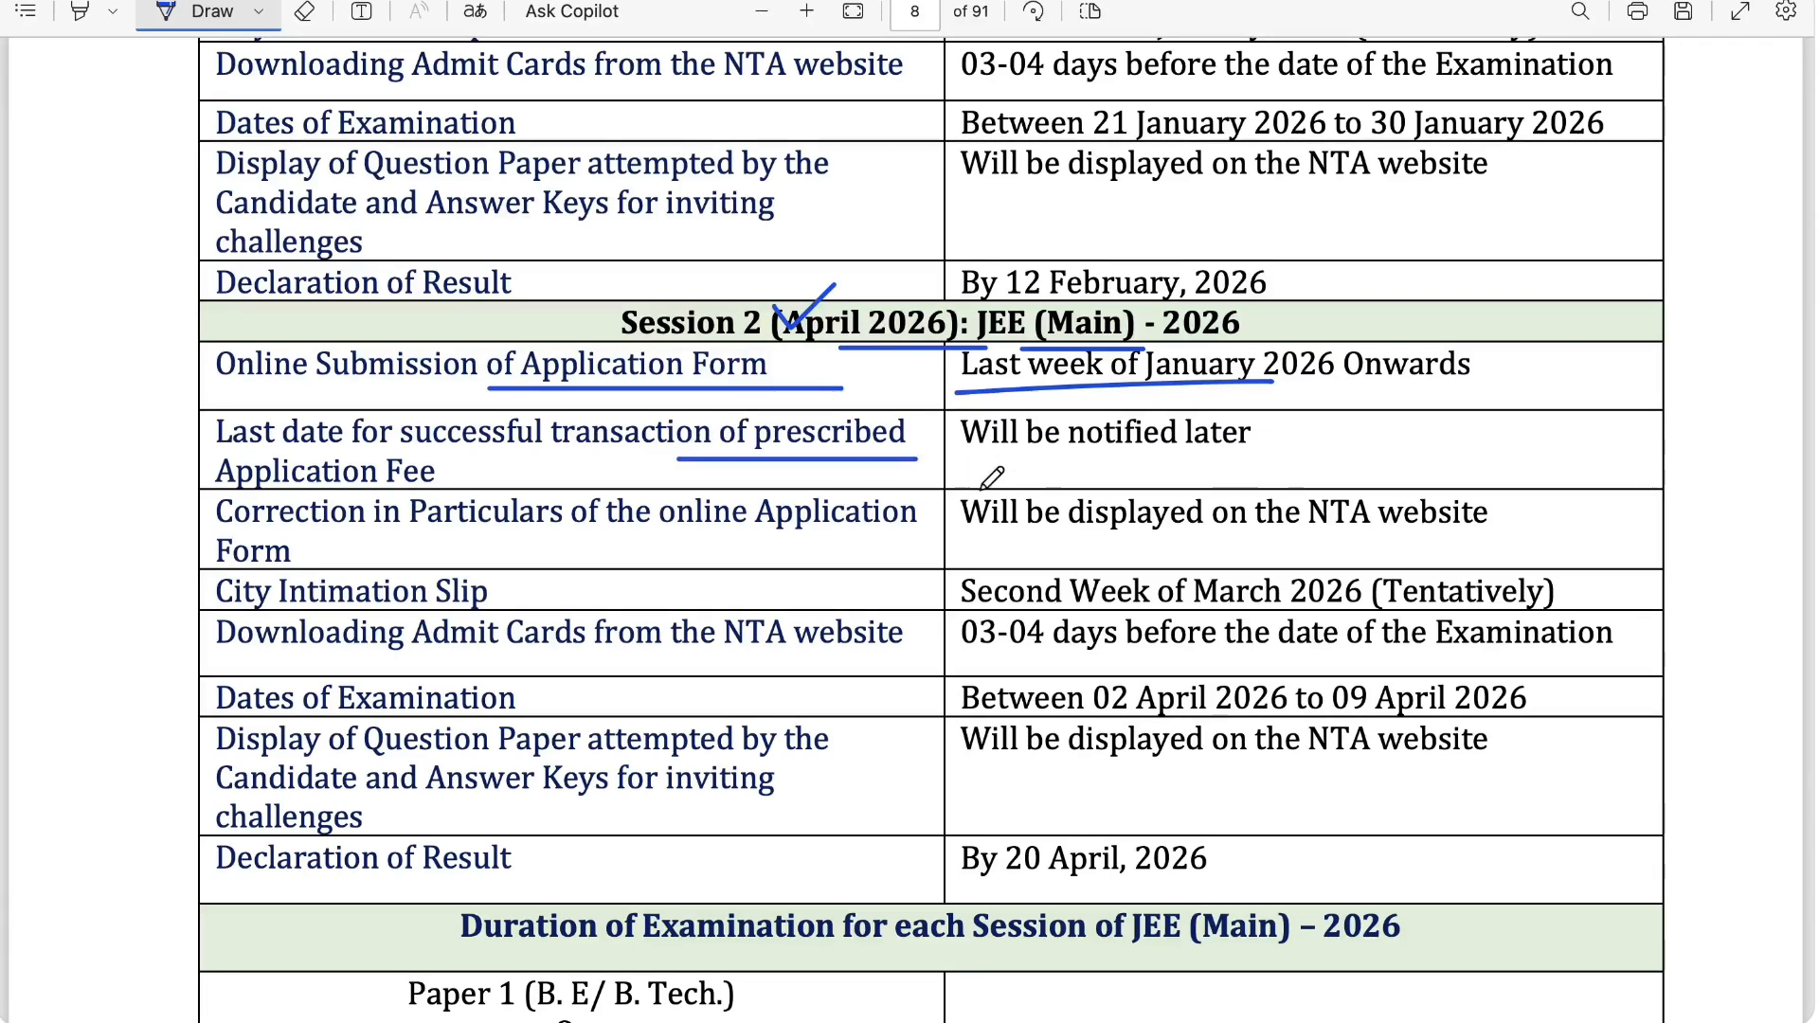
Switch to the Session 2 public notice and tick the 25 February application submission deadline in its schedule table.
scroll(1148, 650, down, 10)
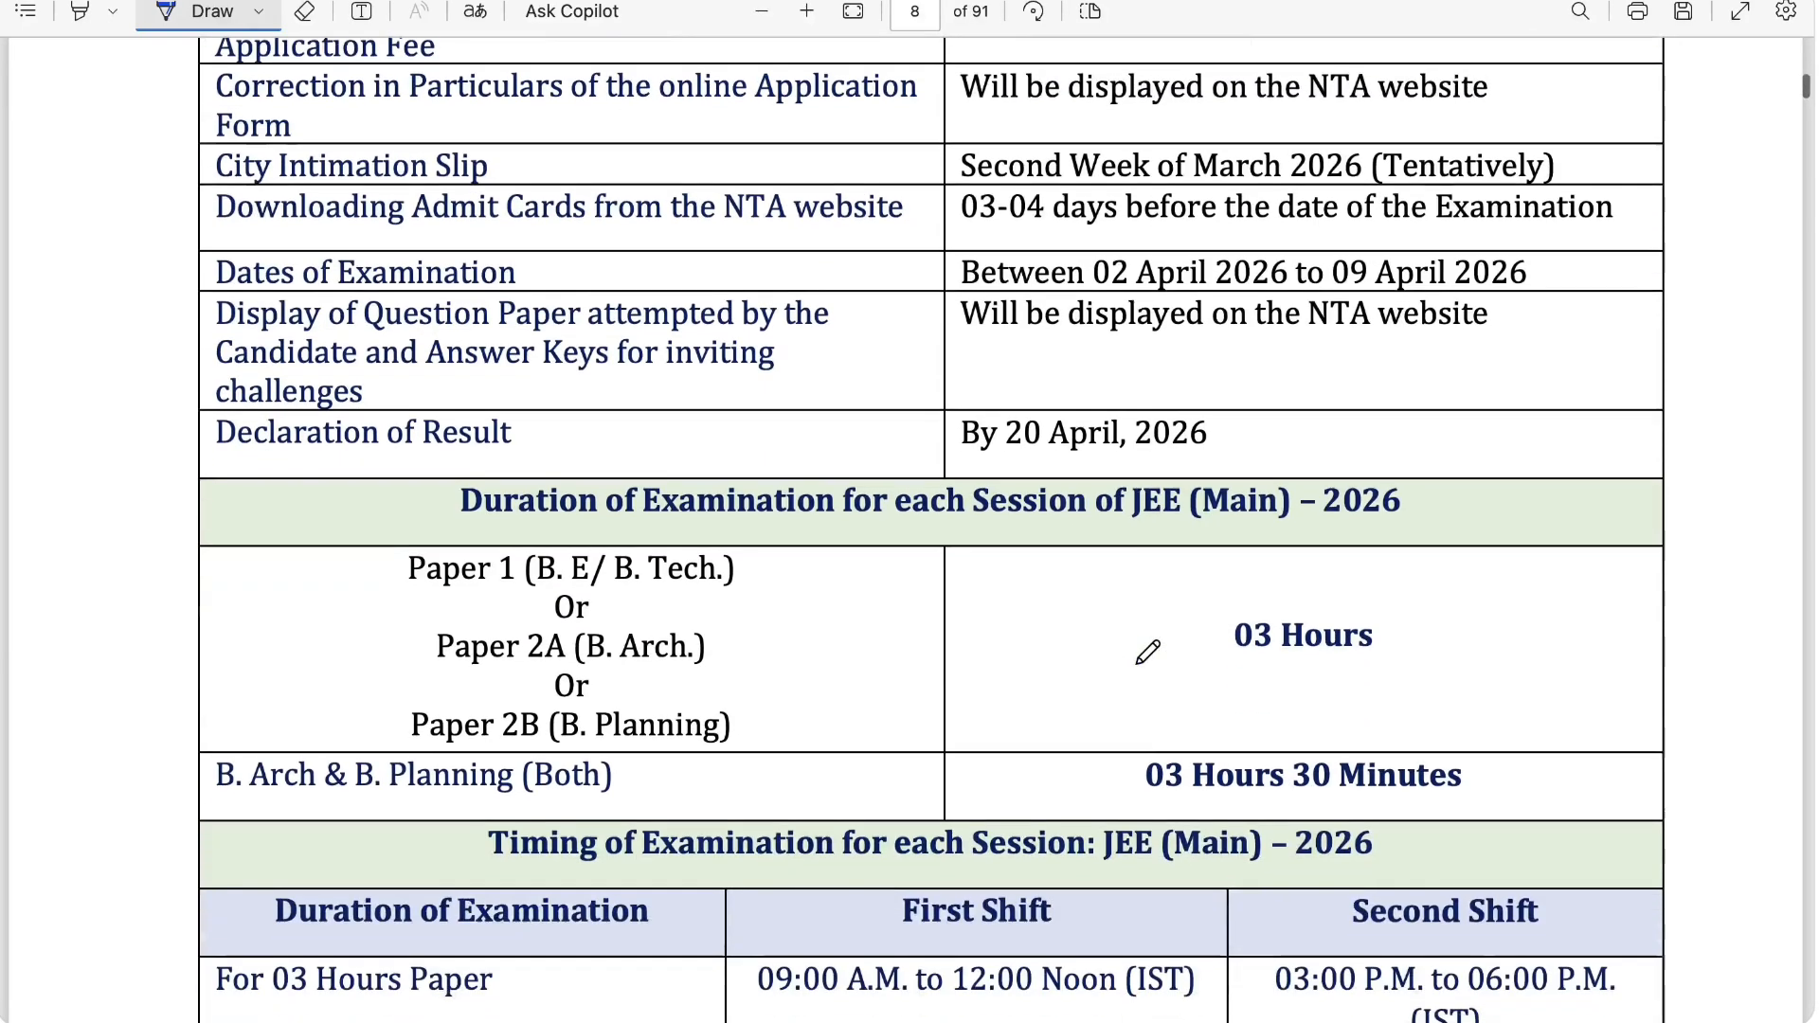
scroll(1150, 650, down, 3)
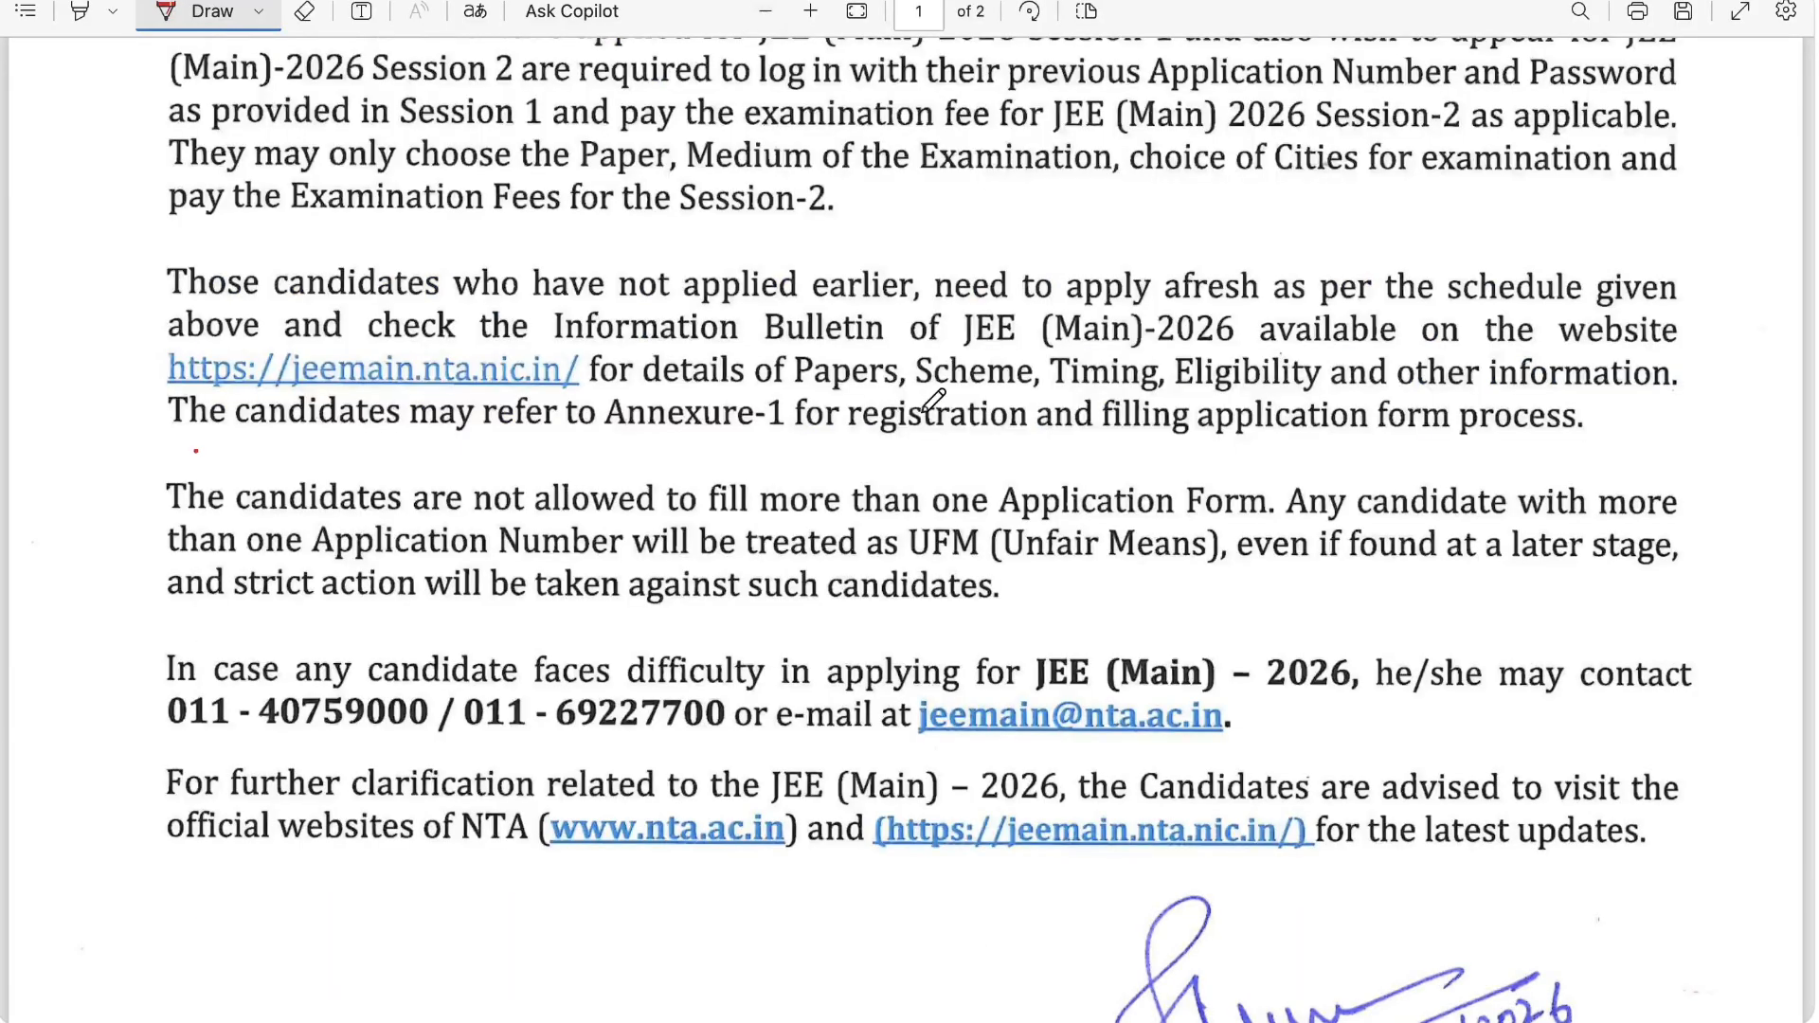
scroll(930, 402, up, 9)
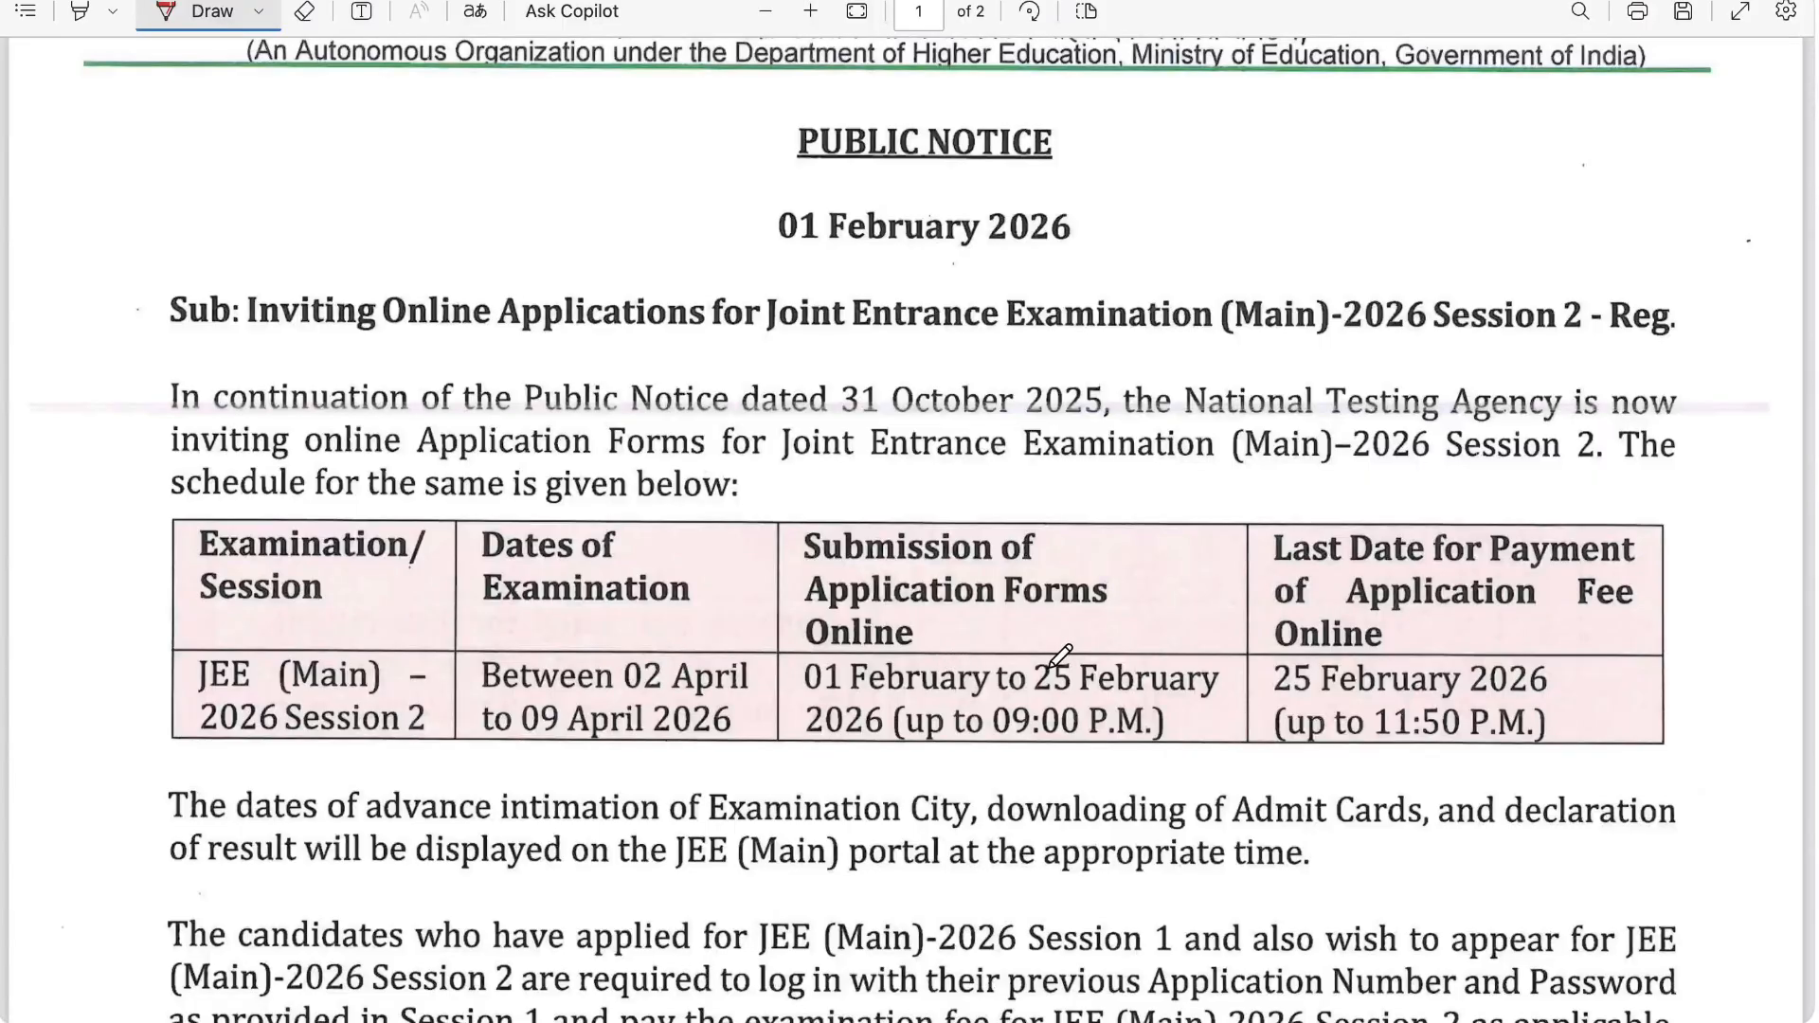
drag(1048, 659, 1088, 644)
Underline the public notice's warning about more than one Application Number and its helpline phone and e-mail details.
scroll(1437, 729, down, 6)
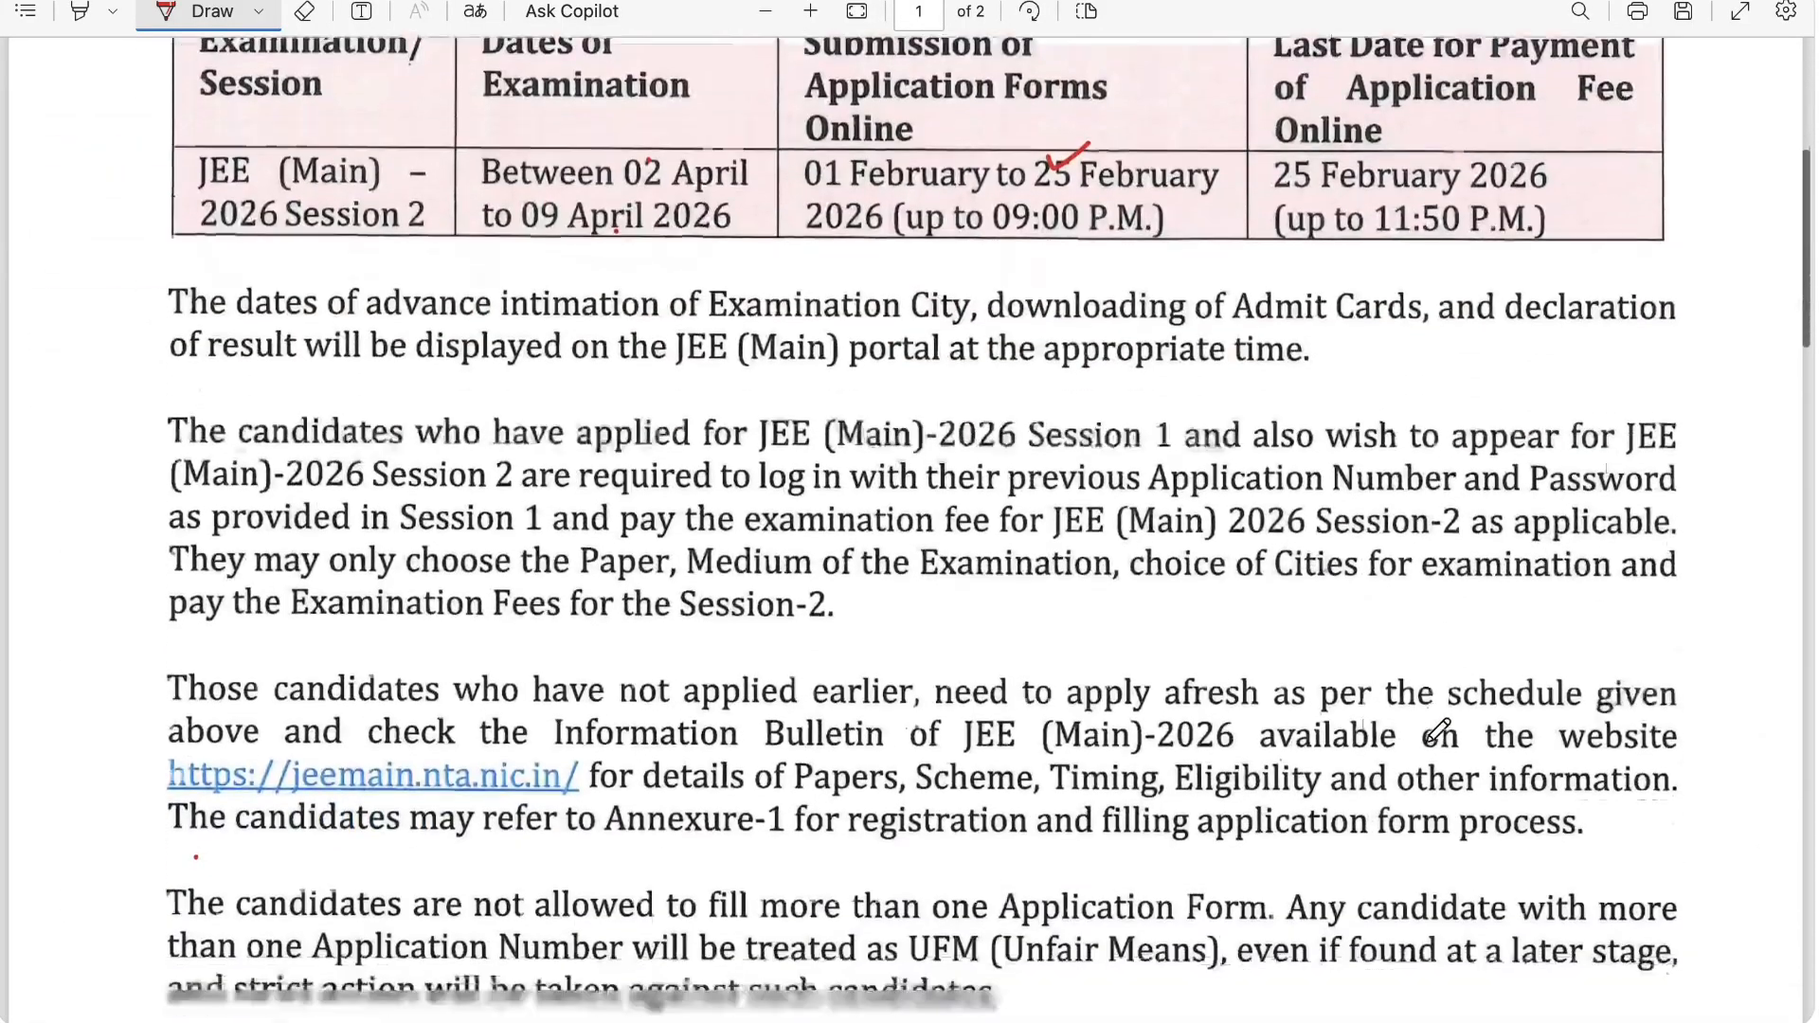
scroll(1317, 760, down, 3)
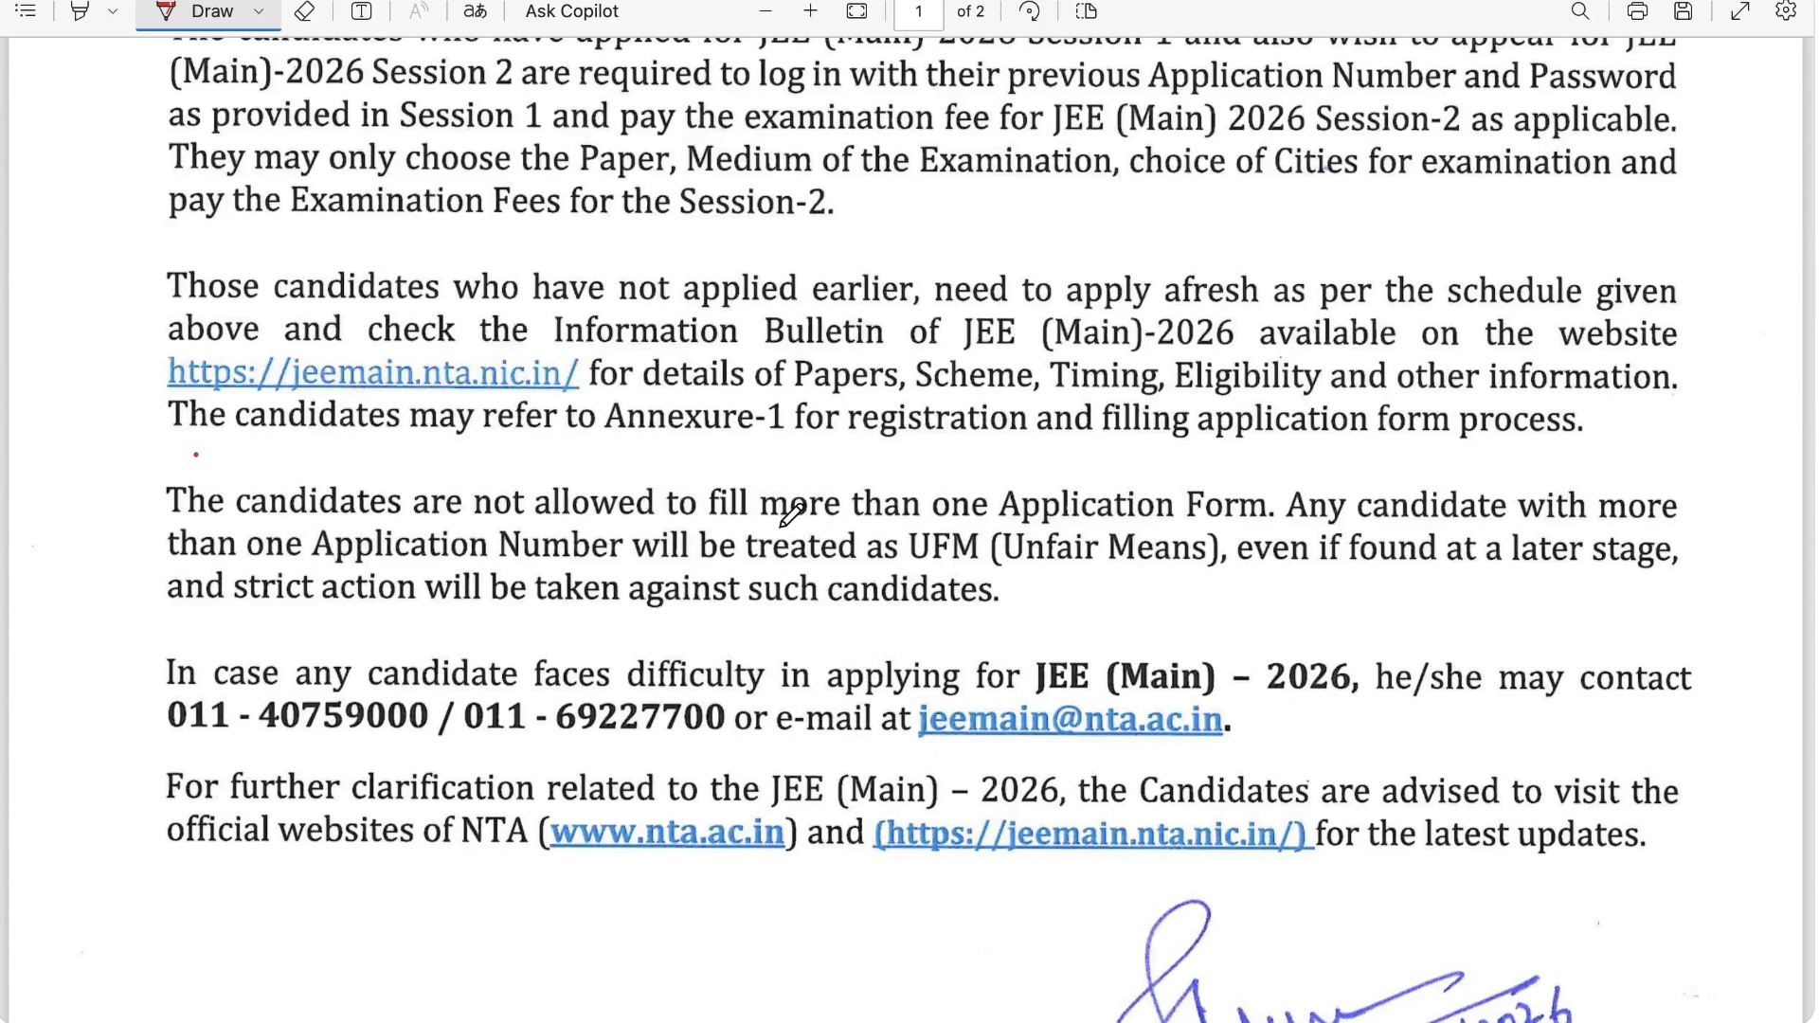
drag(471, 567, 758, 567)
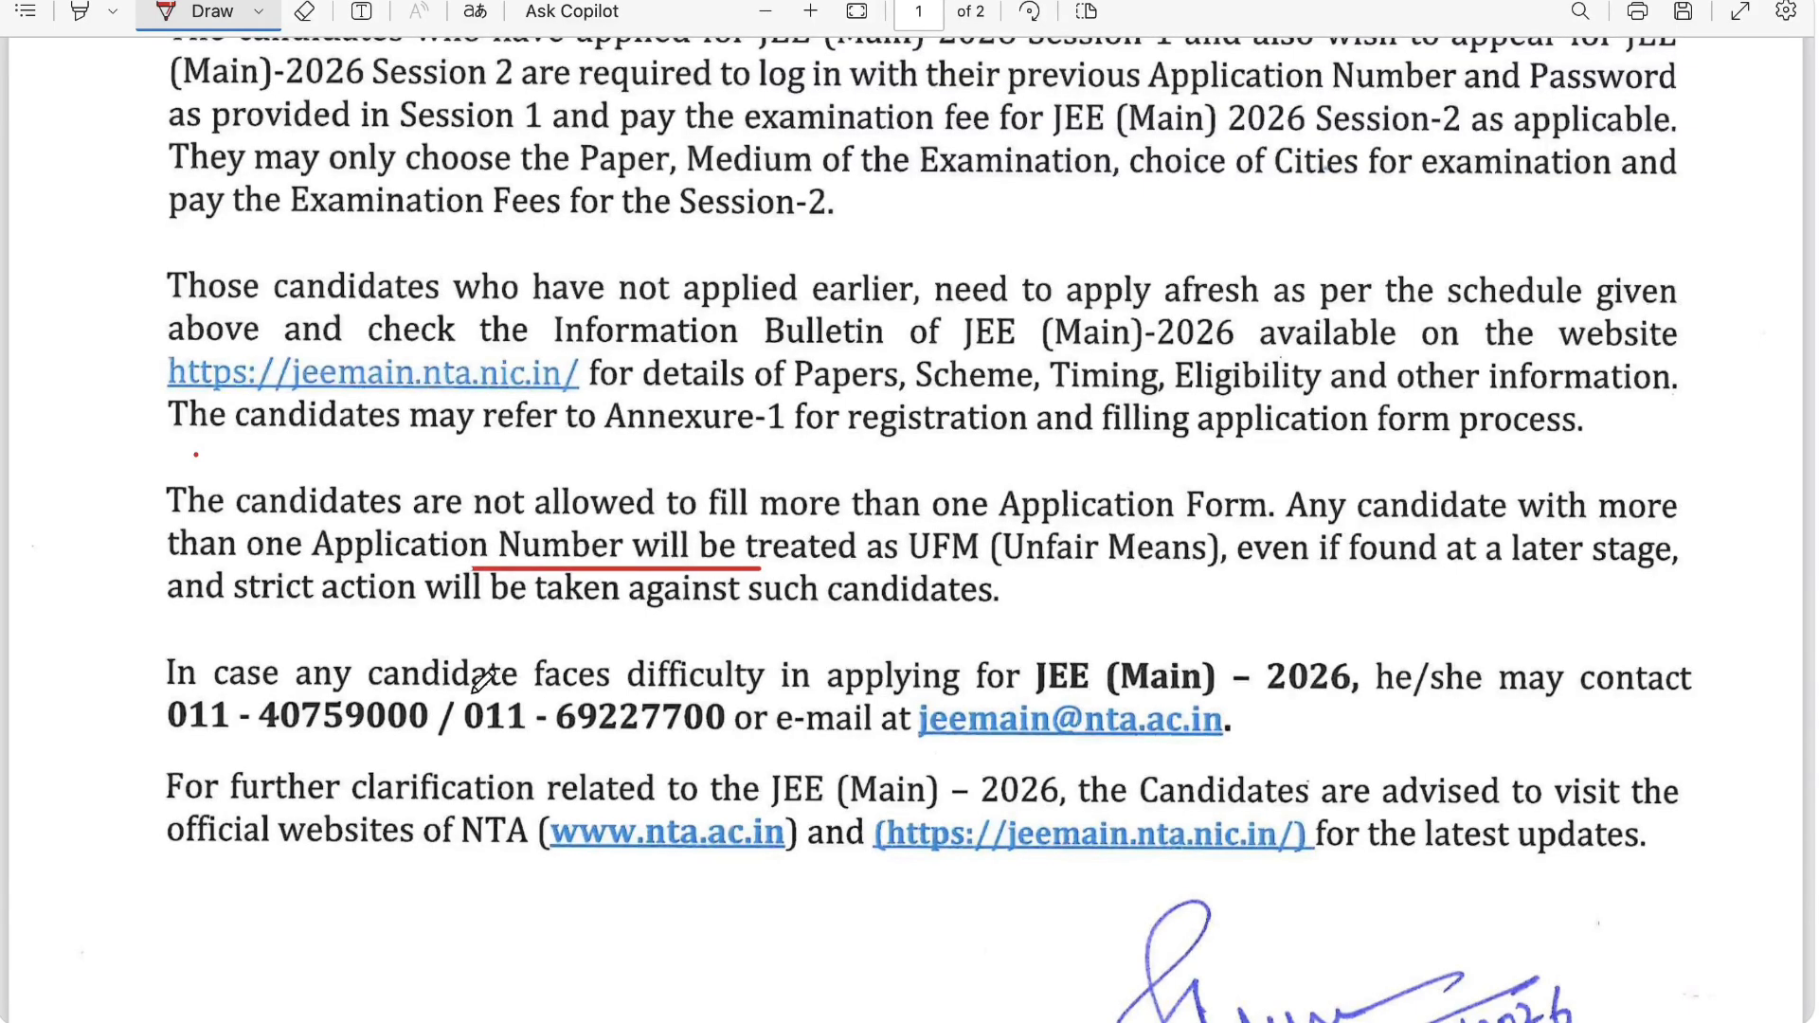
drag(281, 755, 830, 791)
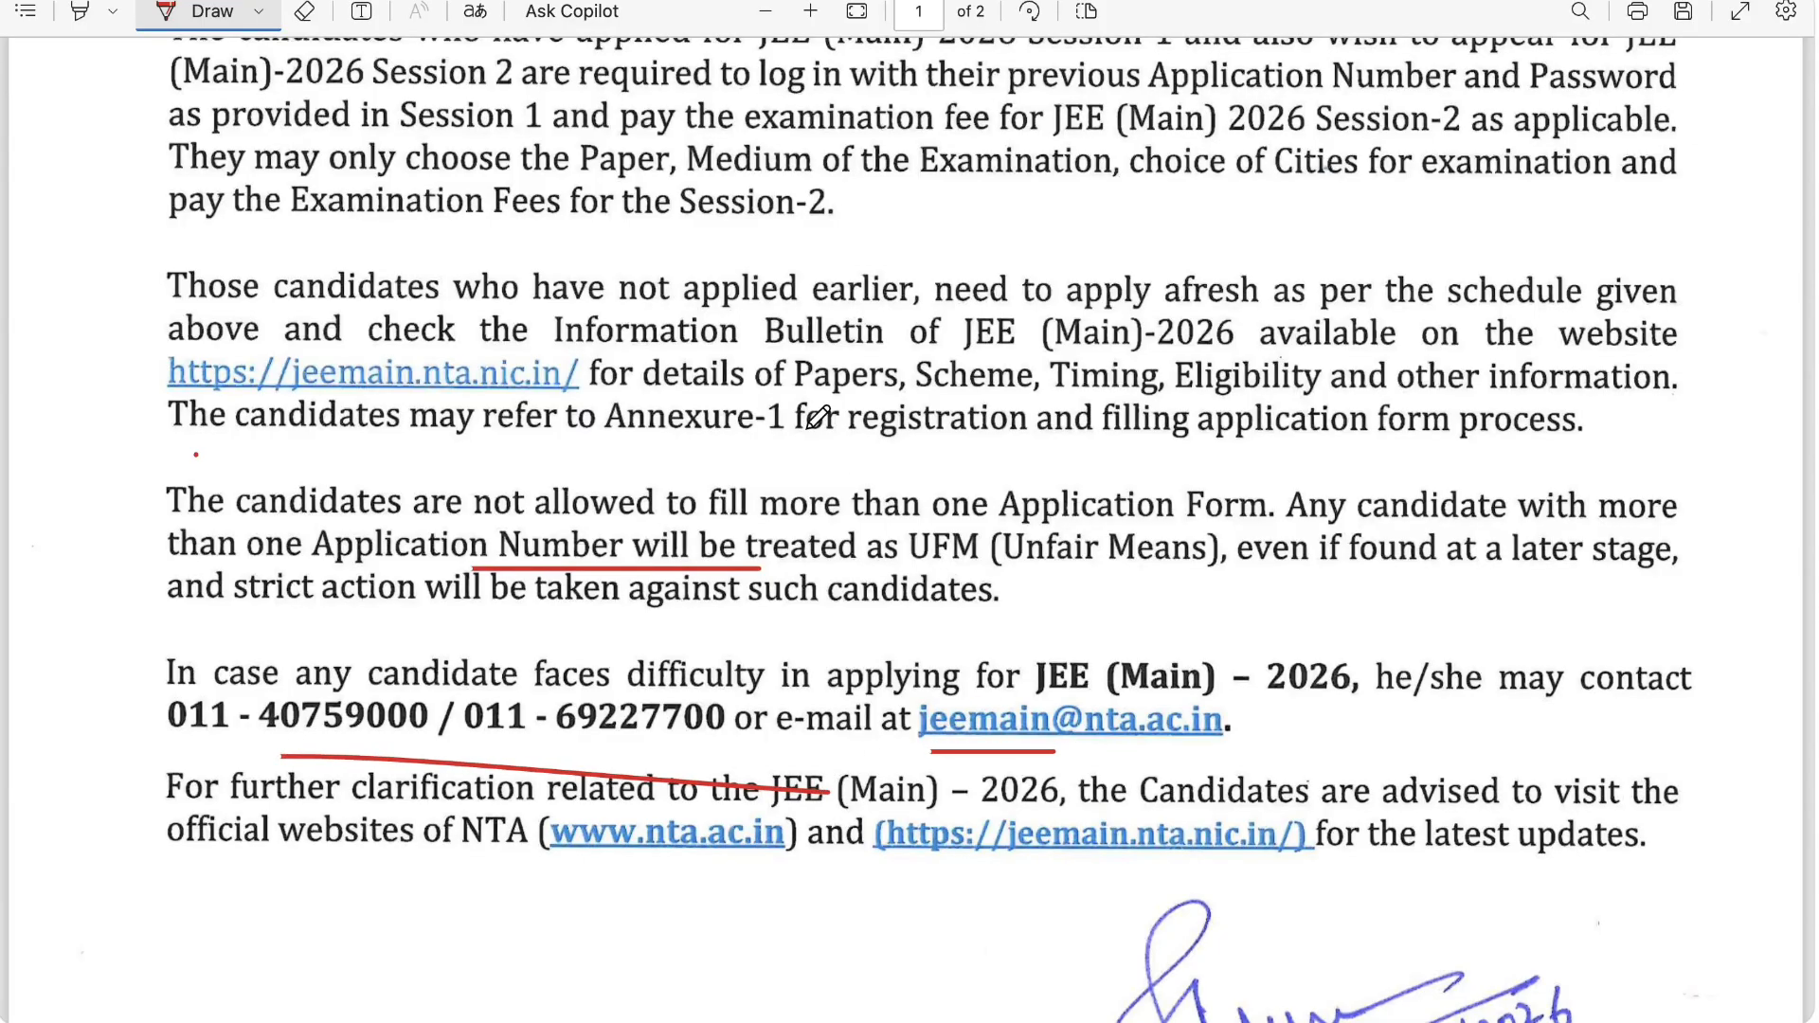
Browse the information bulletin from its cover page through the abbreviations, fee table, password reset, NTA overview and question paper medium sections.
scroll(815, 417, up, 10)
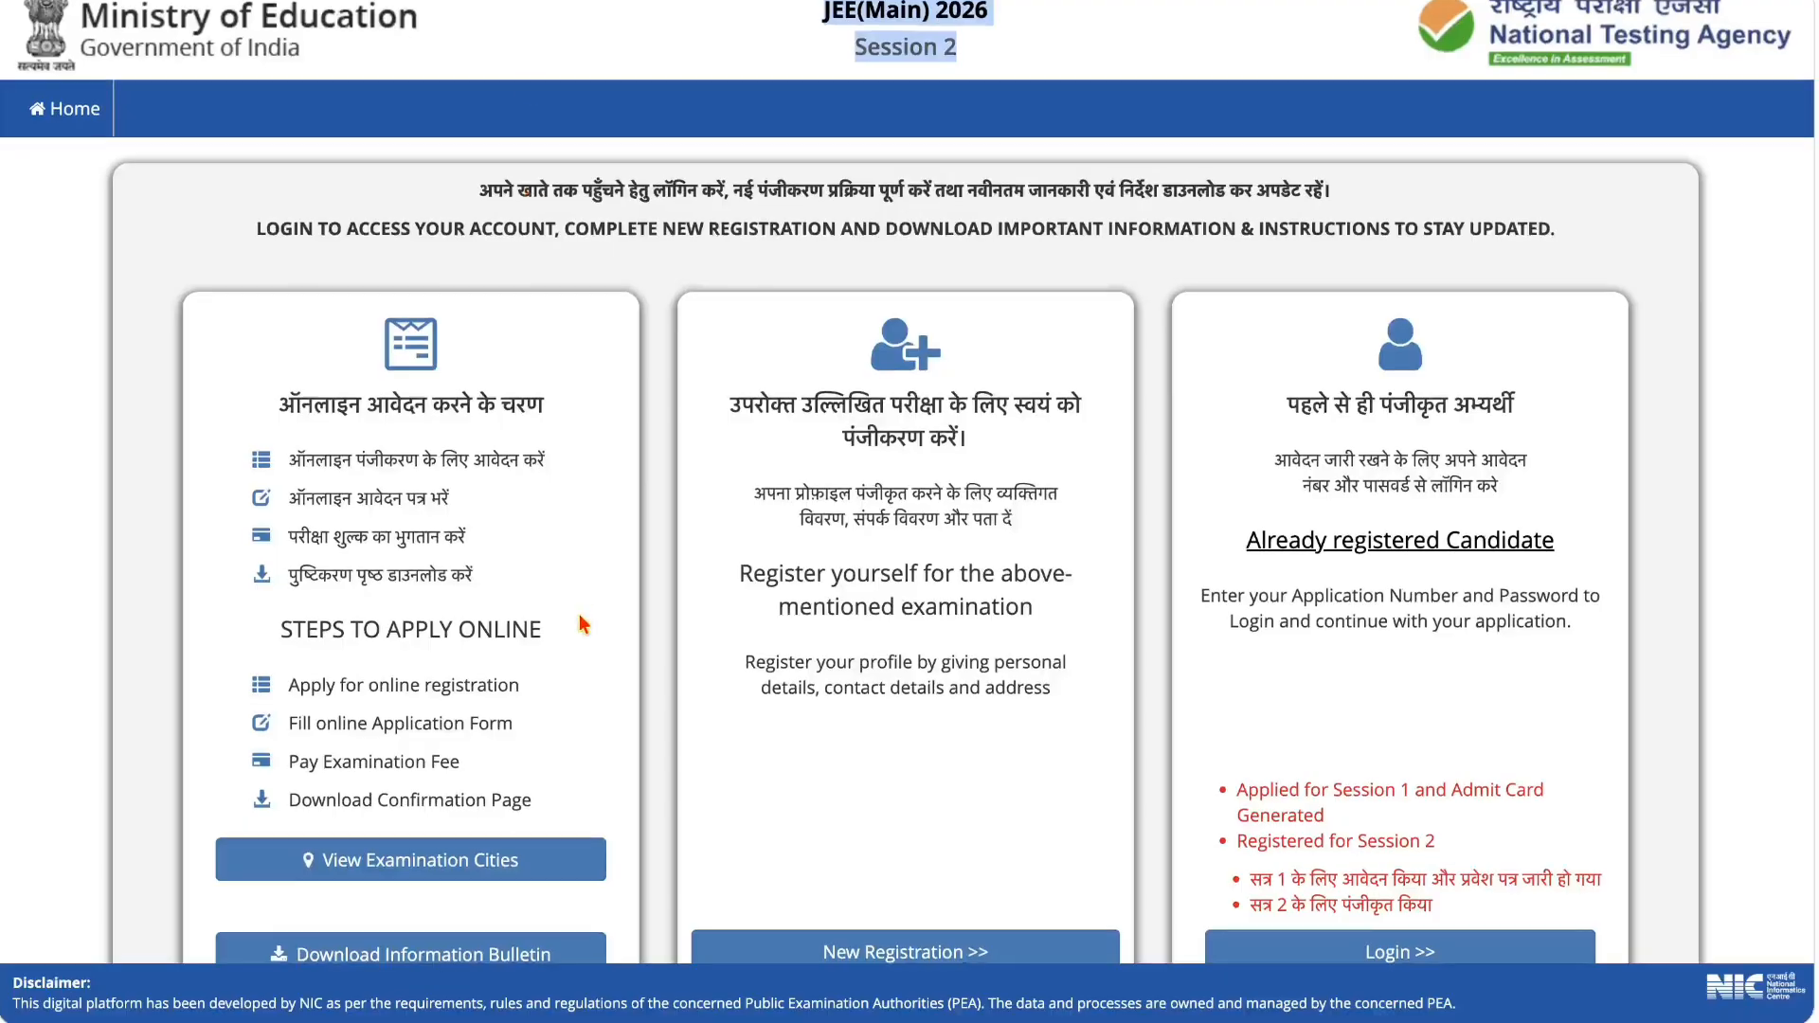
scroll(582, 625, down, 3)
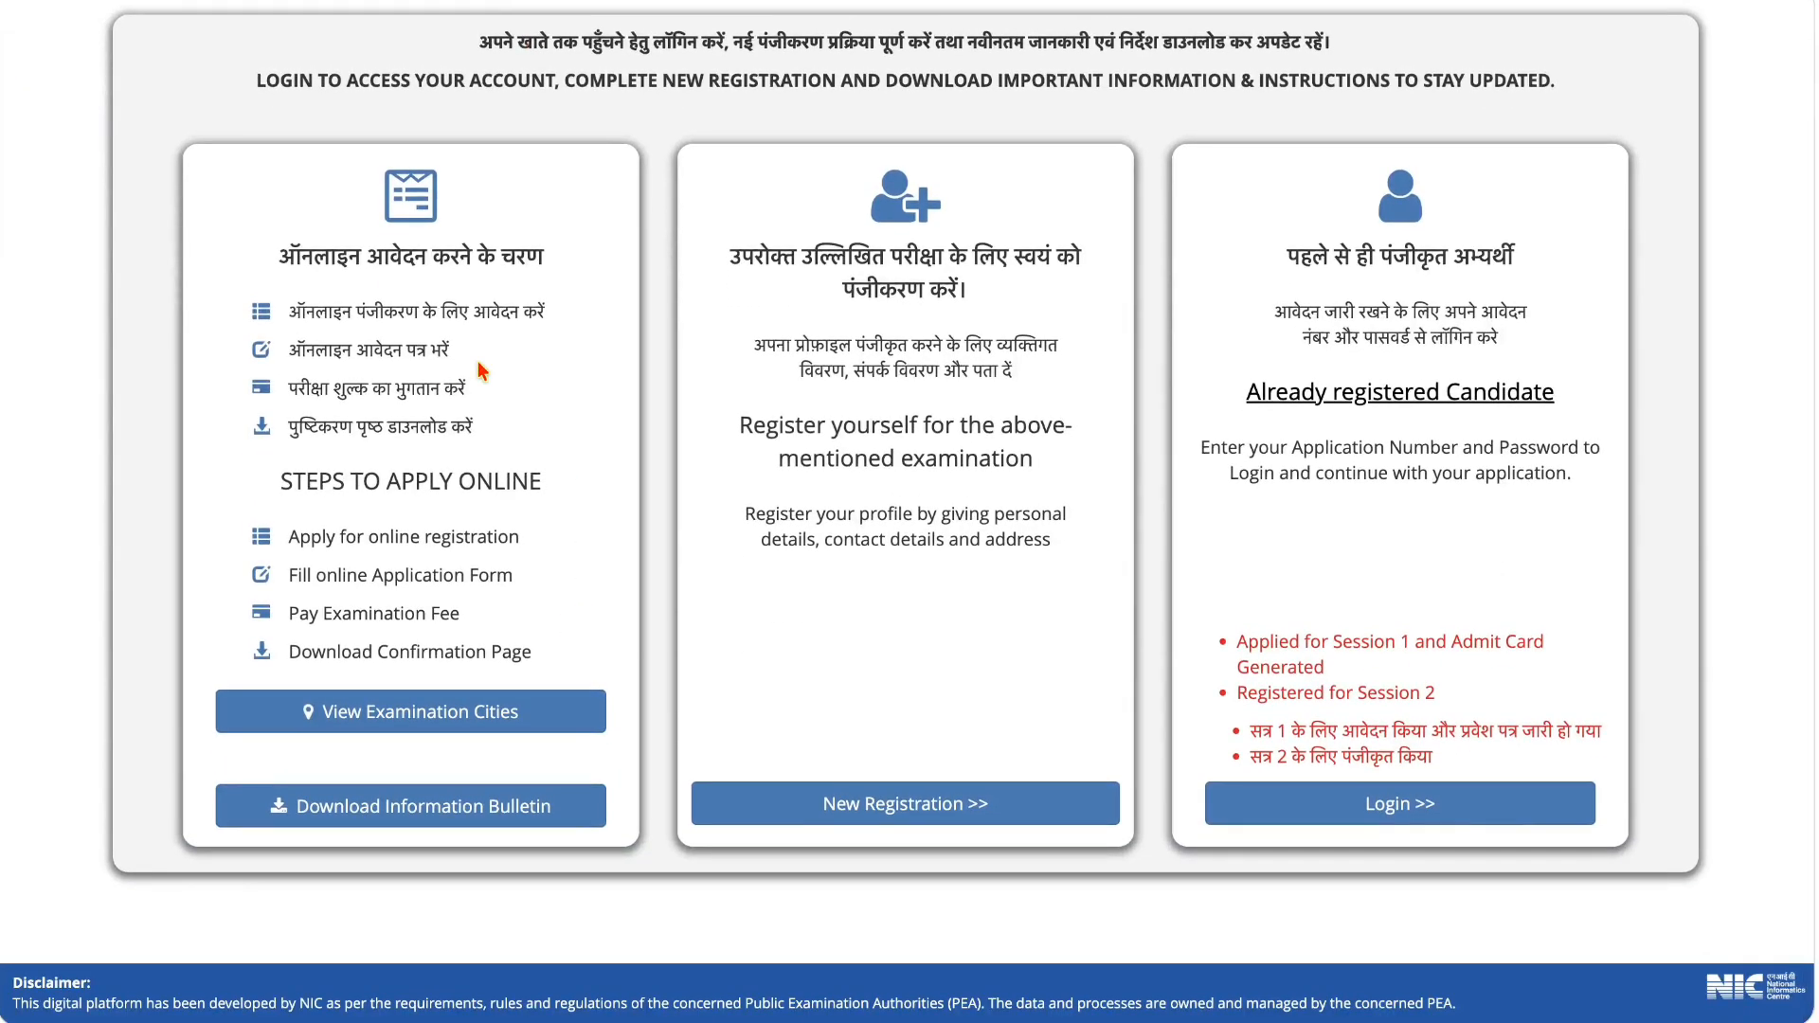
scroll(478, 309, down, 1)
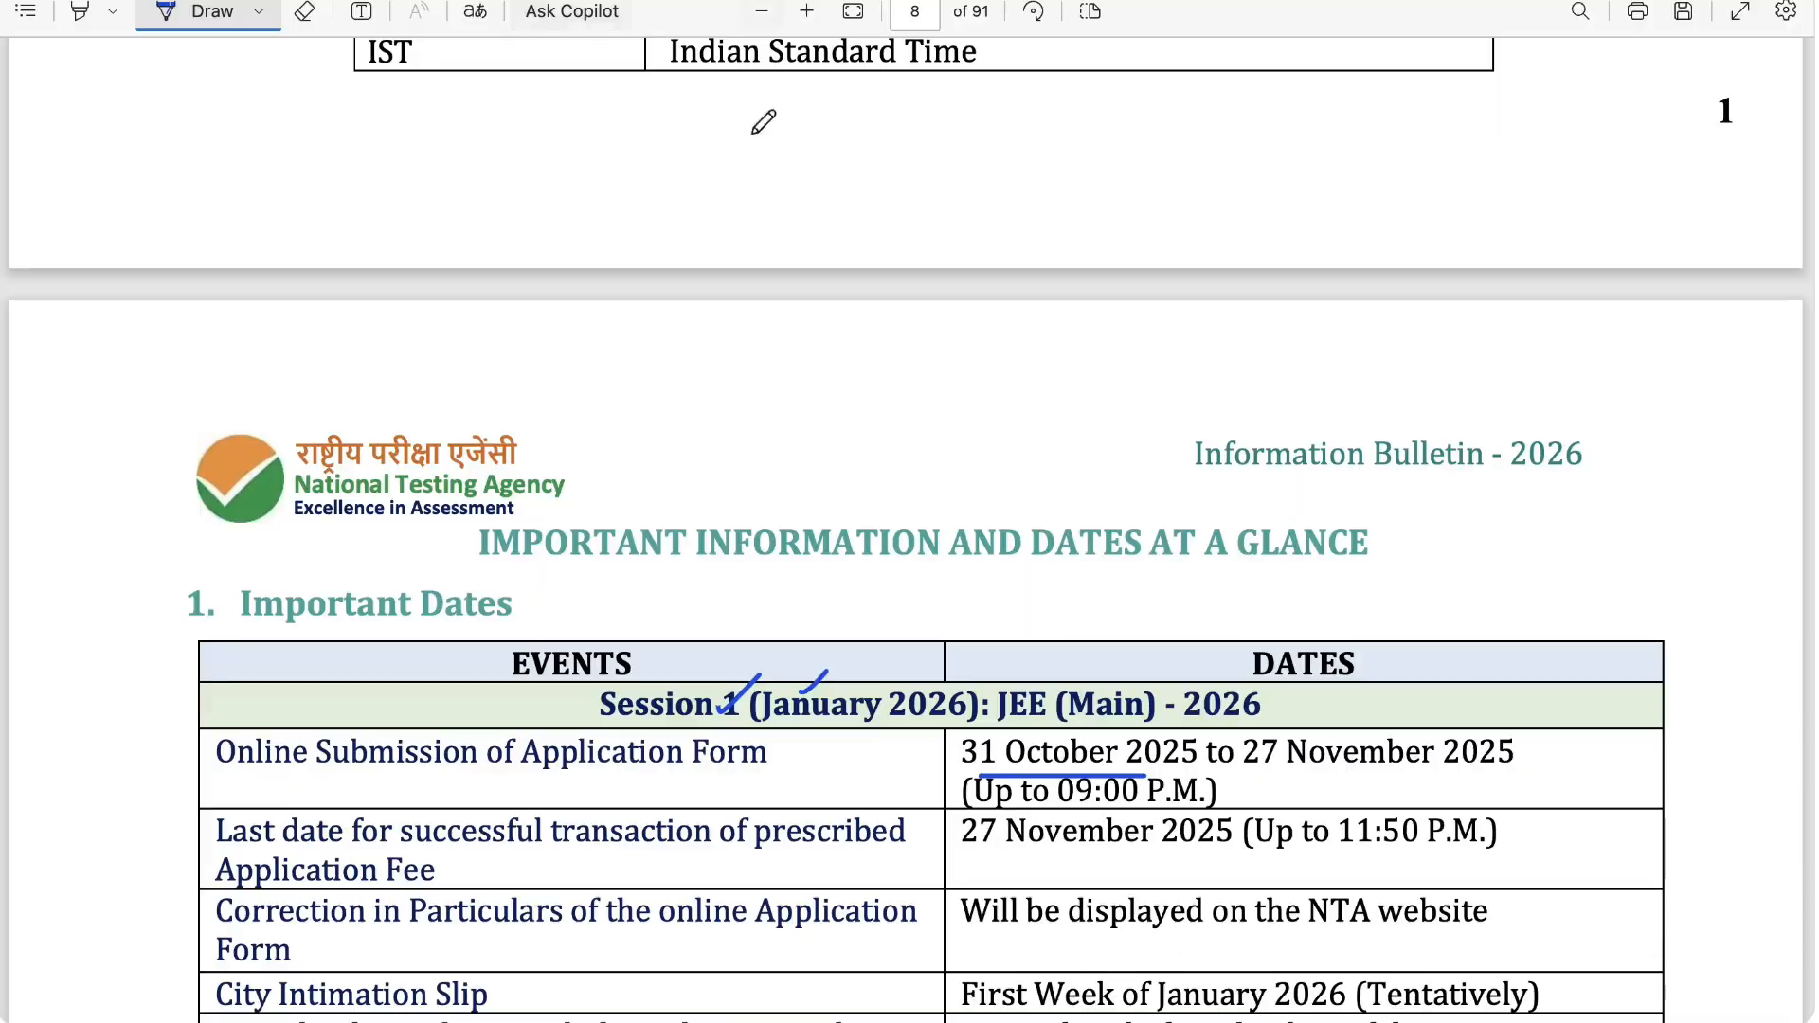
scroll(763, 179, up, 15)
scroll(764, 178, up, 20)
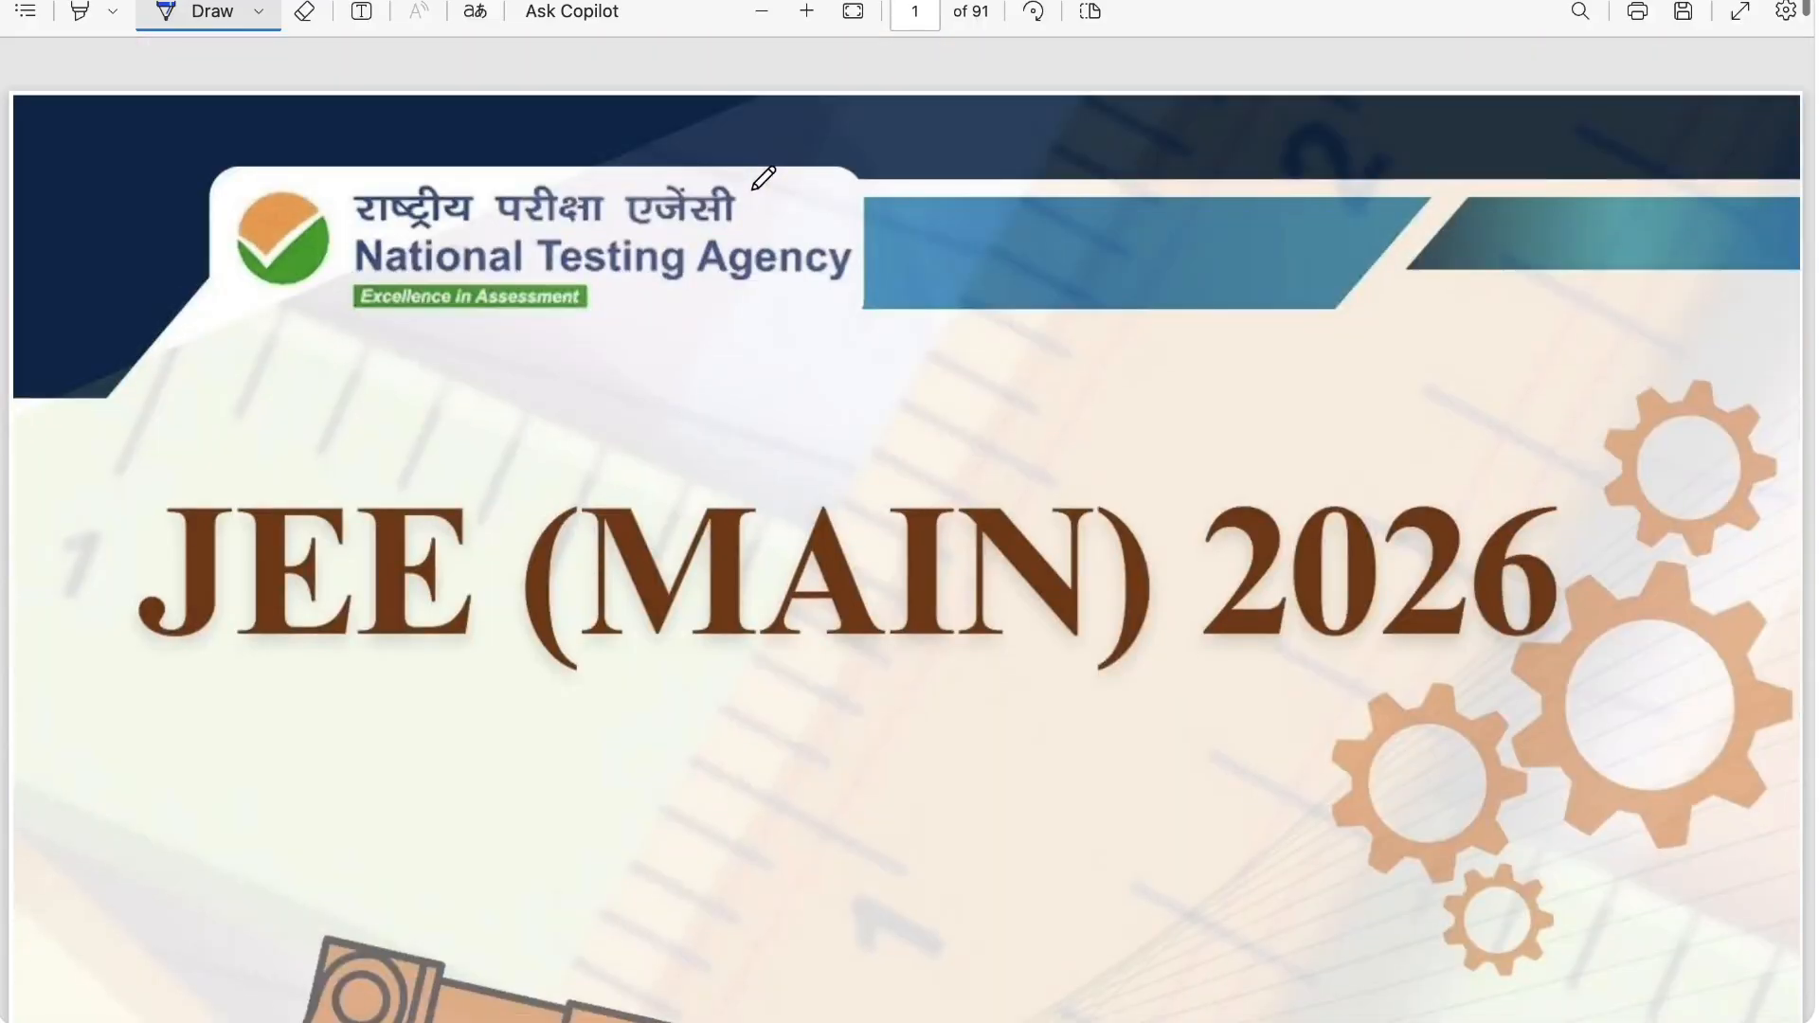
scroll(764, 178, down, 20)
scroll(764, 178, down, 20)
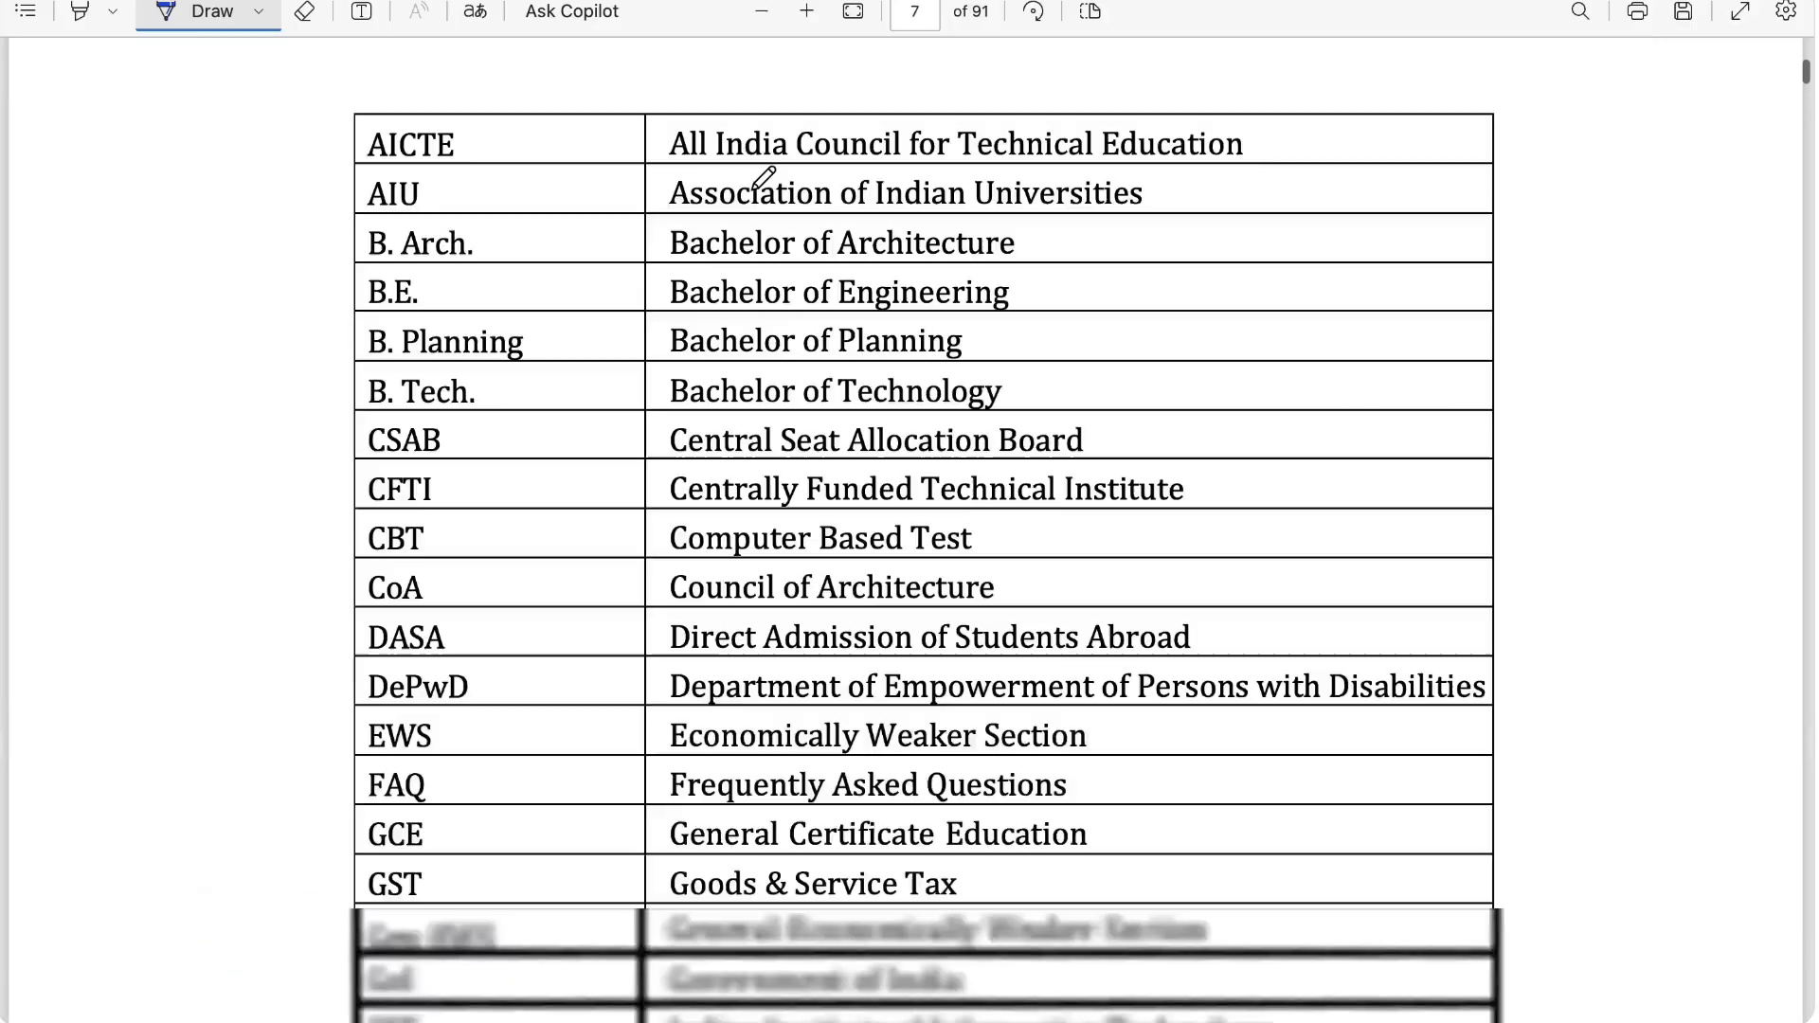
scroll(764, 179, down, 9)
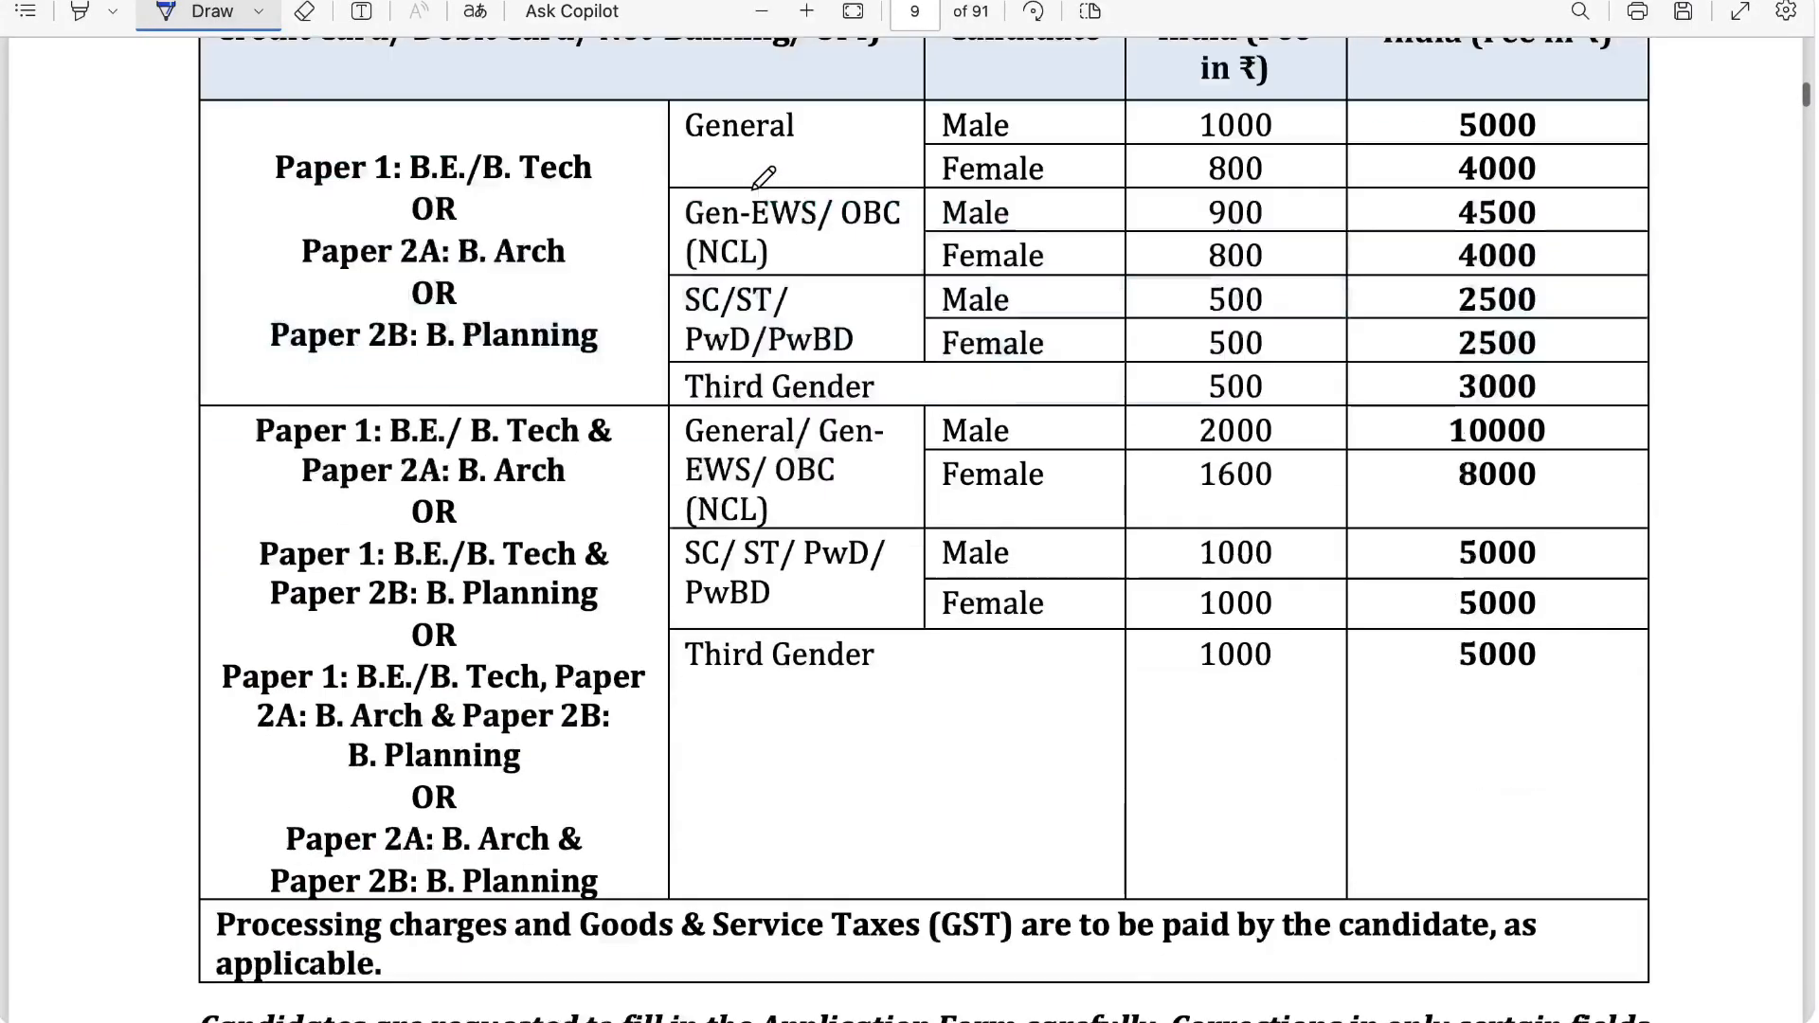
scroll(763, 178, up, 9)
scroll(764, 178, down, 15)
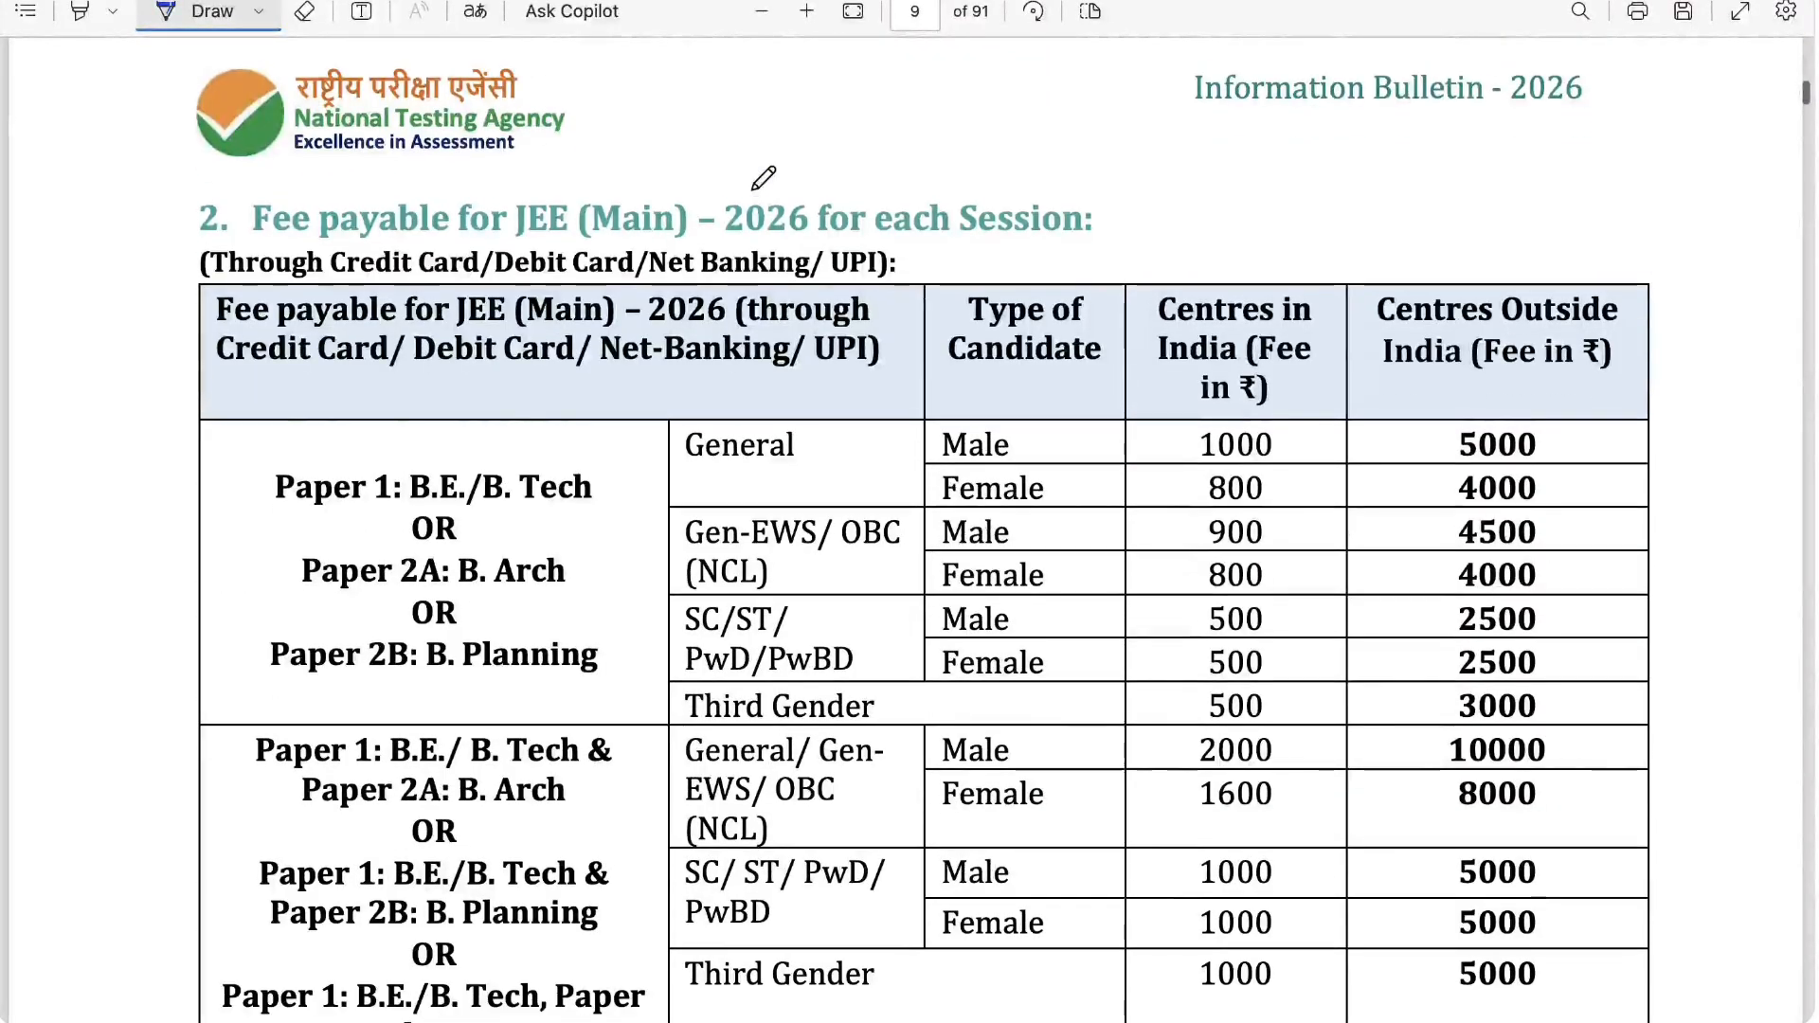
scroll(763, 178, down, 12)
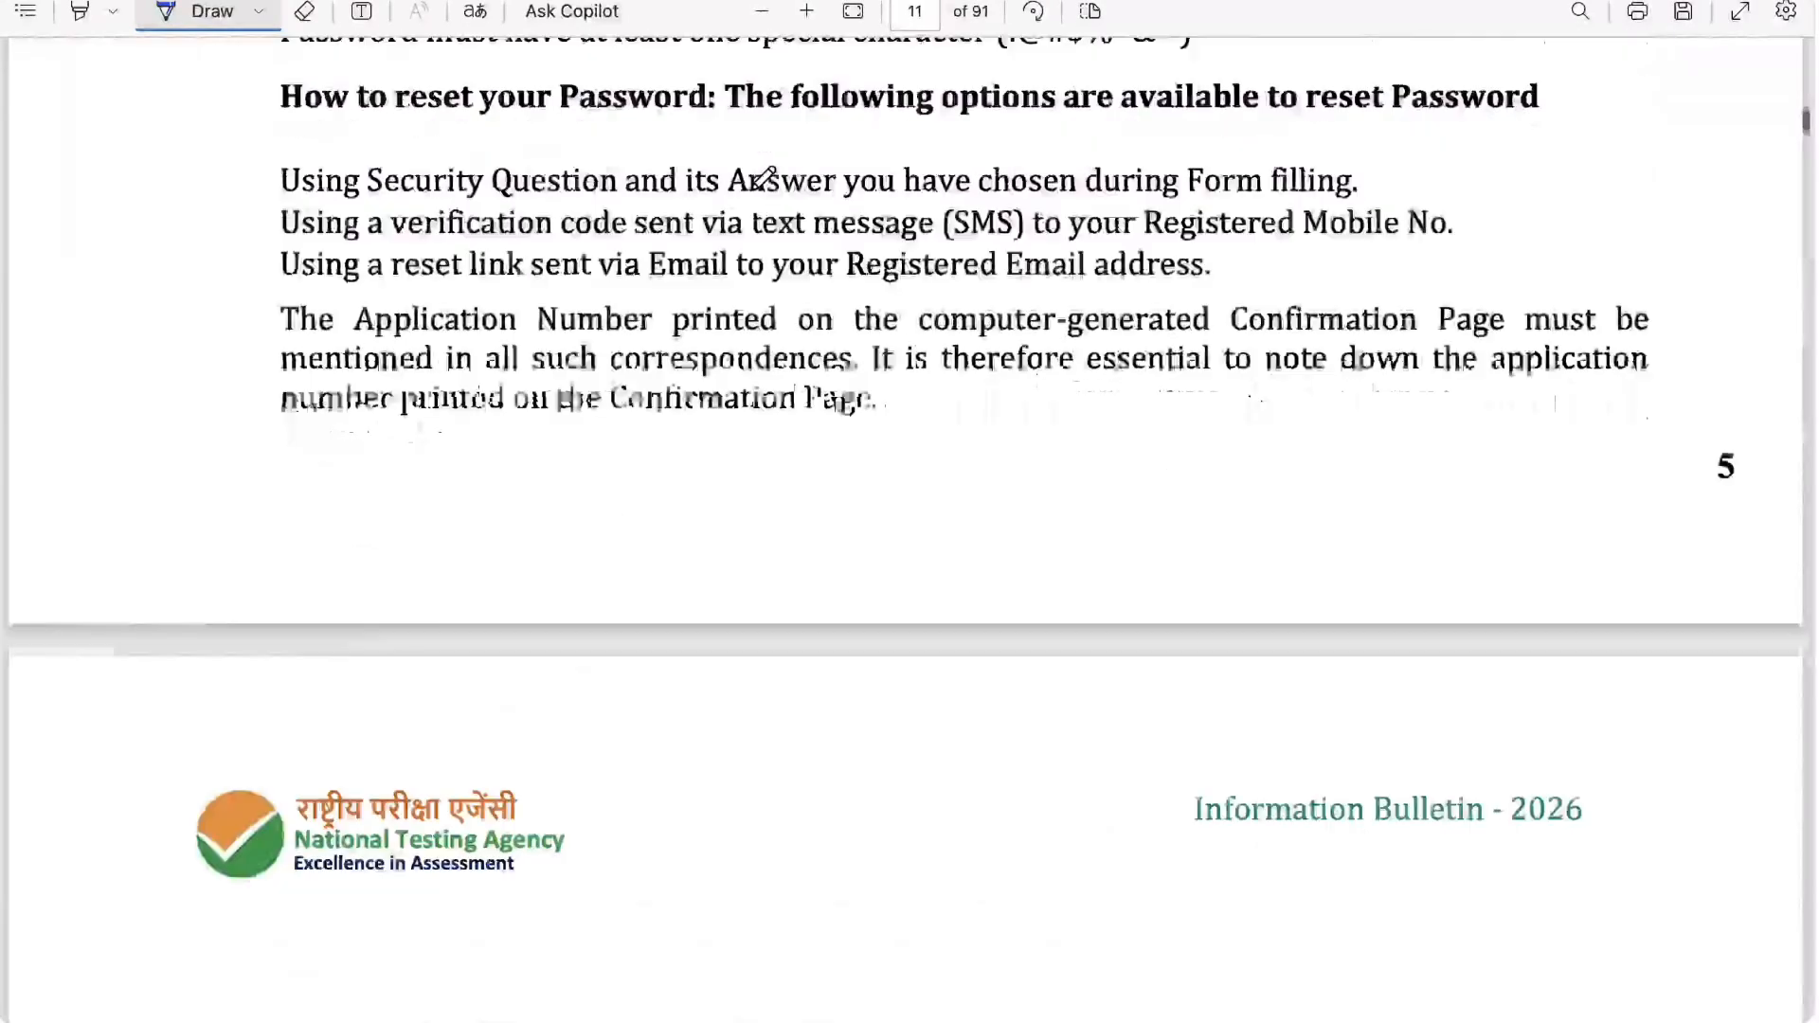
scroll(764, 178, down, 15)
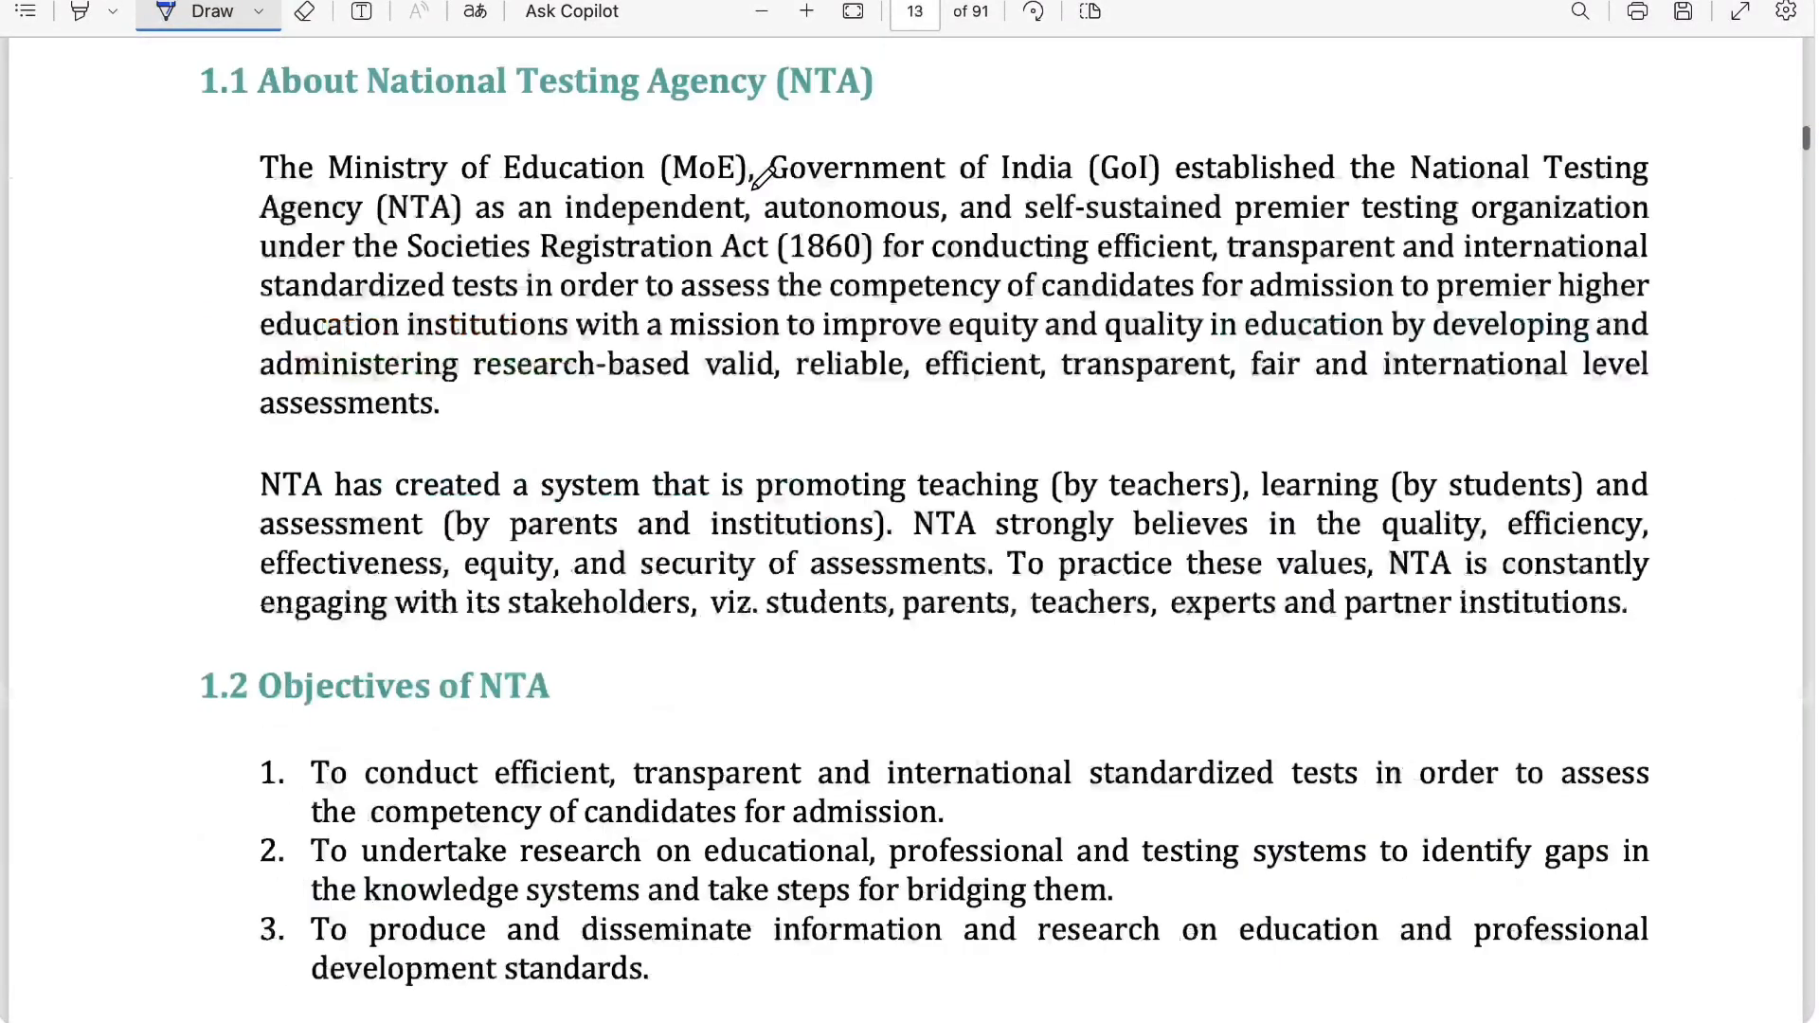
scroll(764, 179, down, 15)
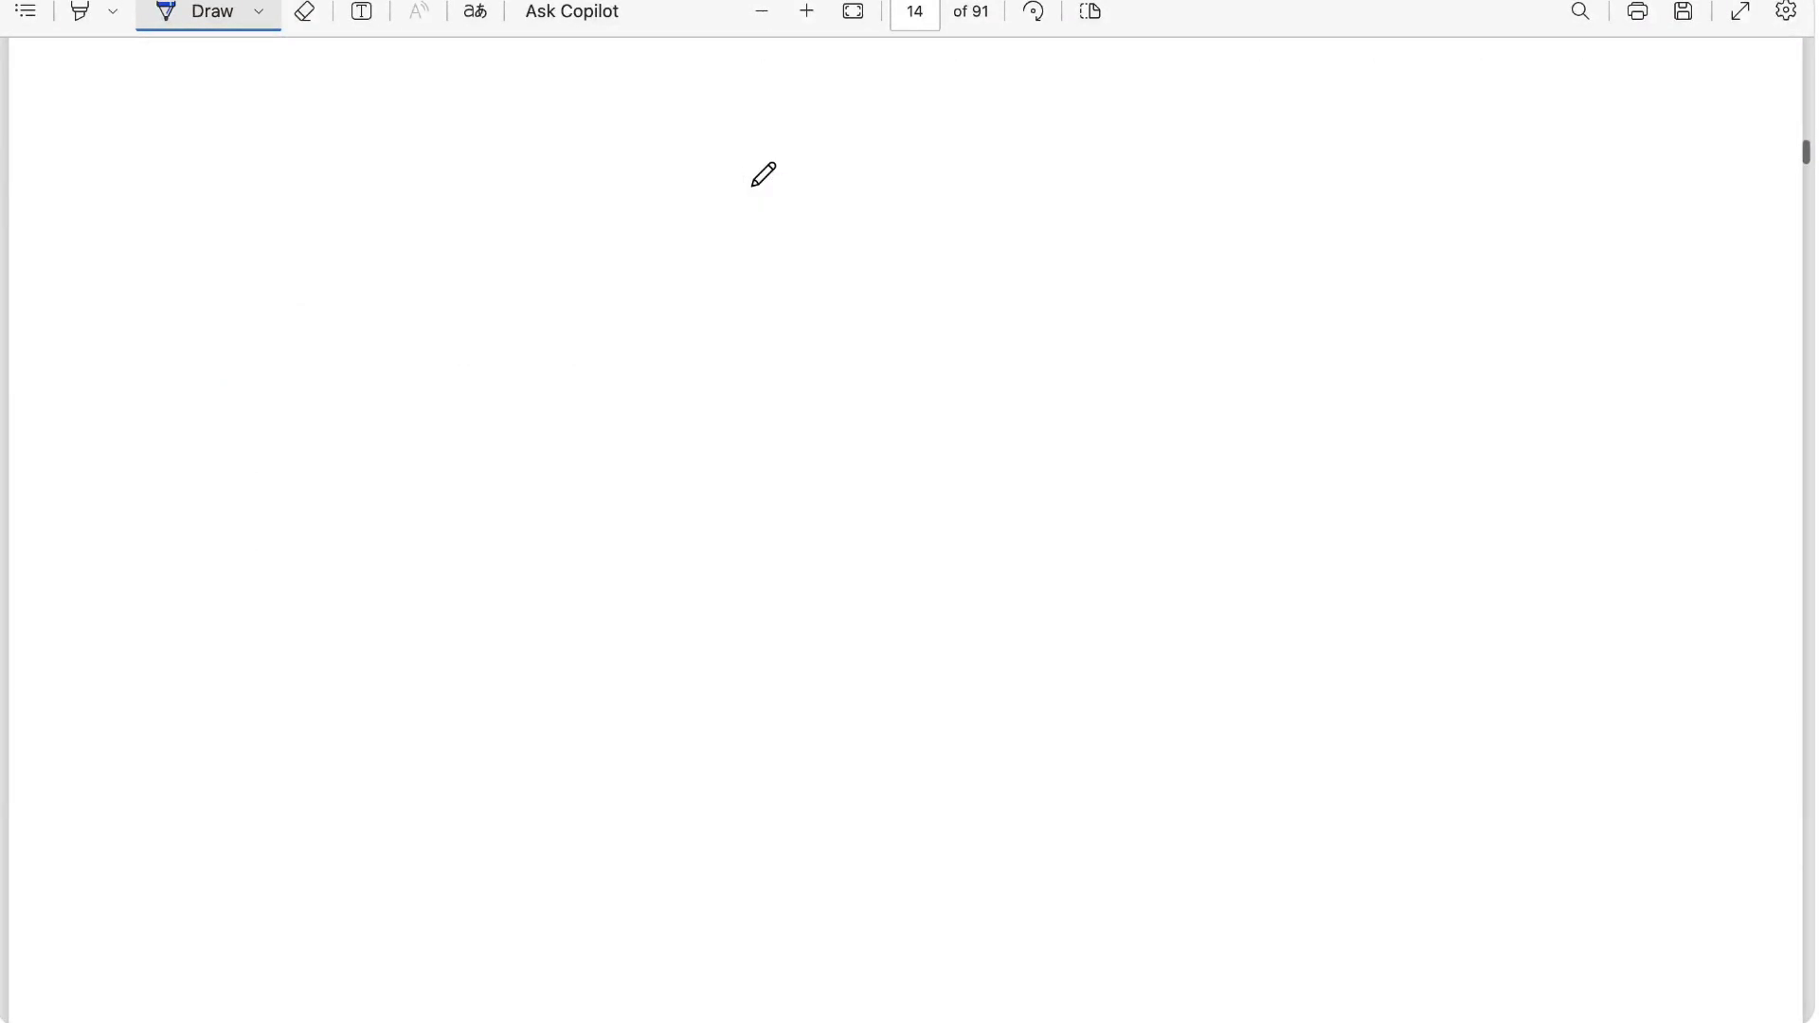
scroll(764, 175, down, 15)
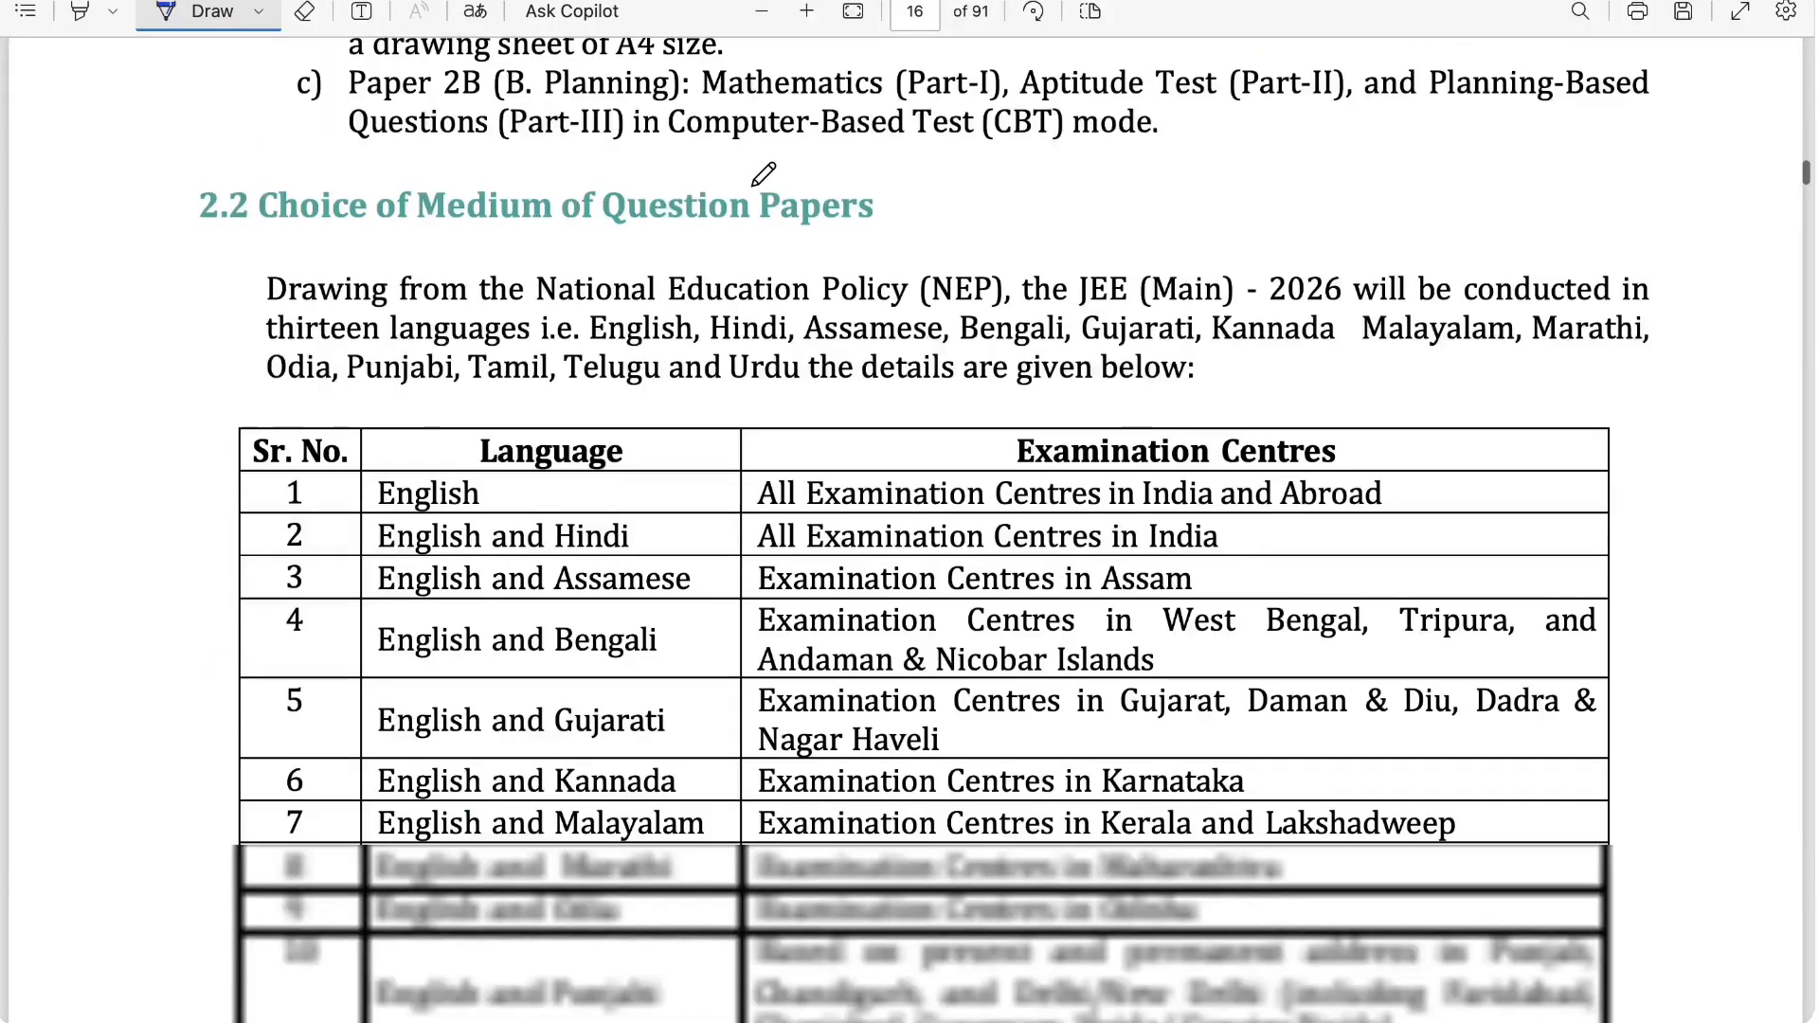
scroll(763, 174, down, 2)
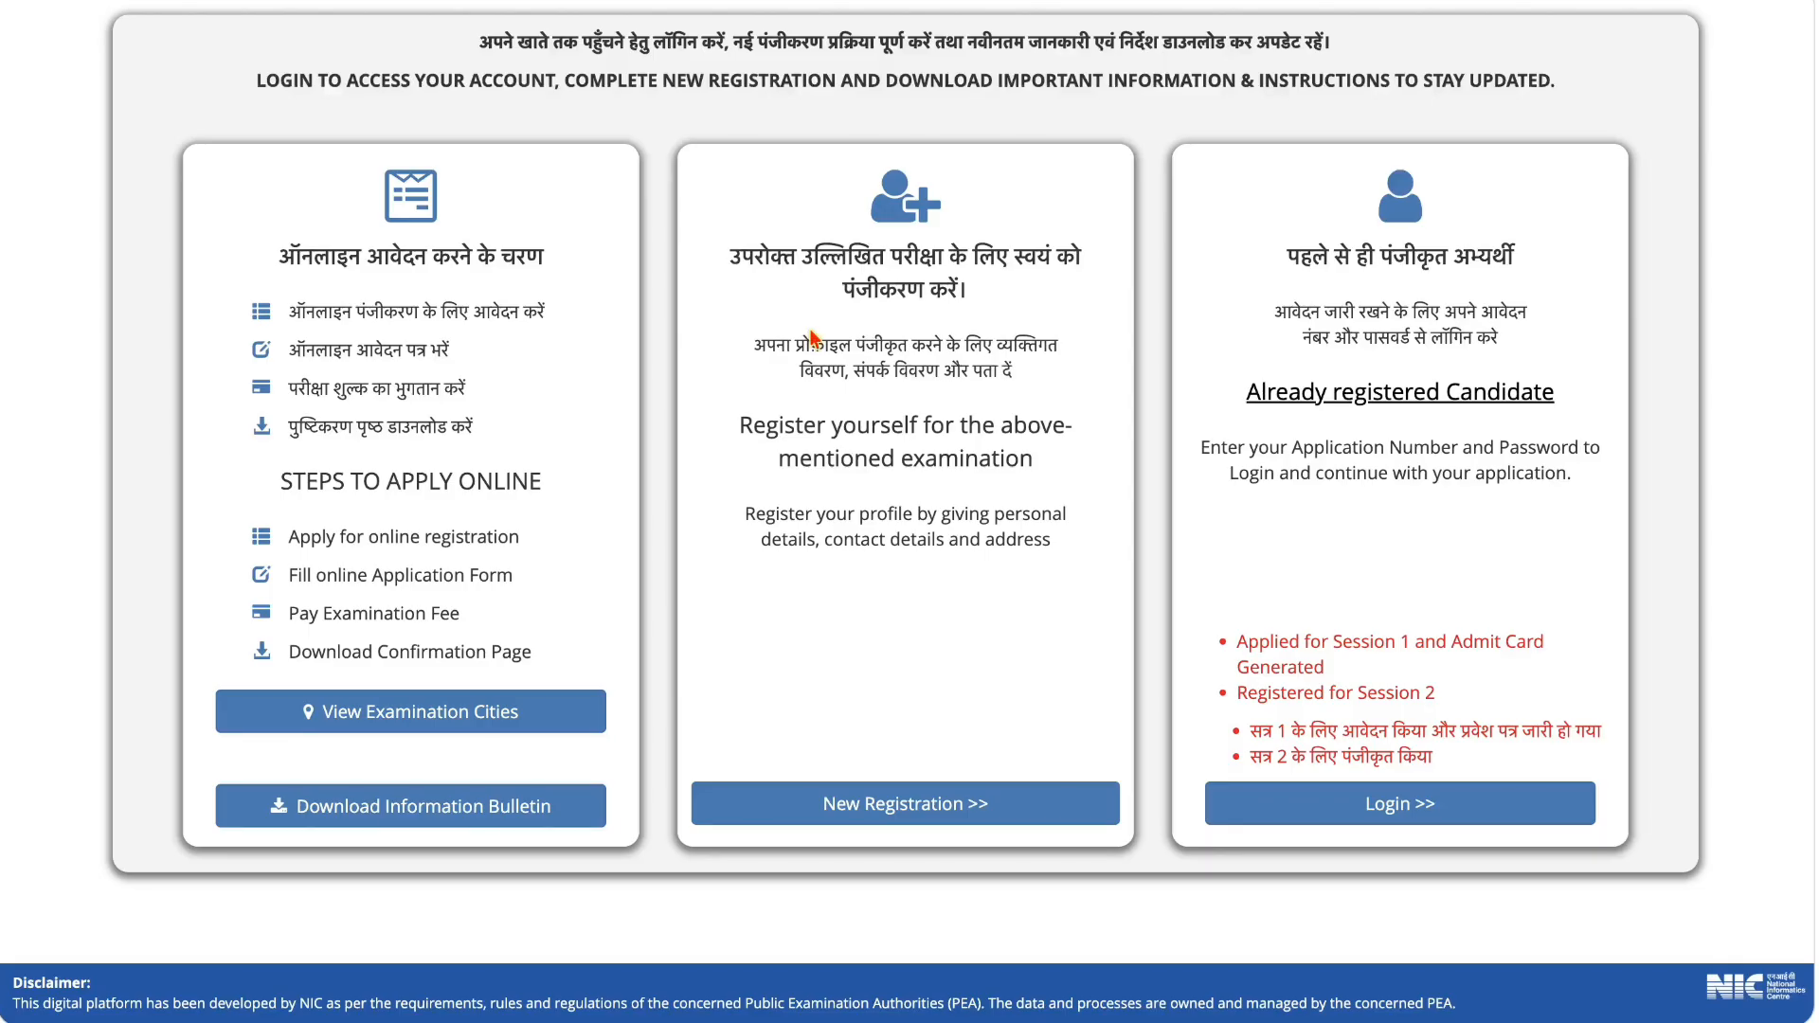
Return to the registration portal page, clear the heading's text highlight, and view the registration and login options.
scroll(810, 330, up, 2)
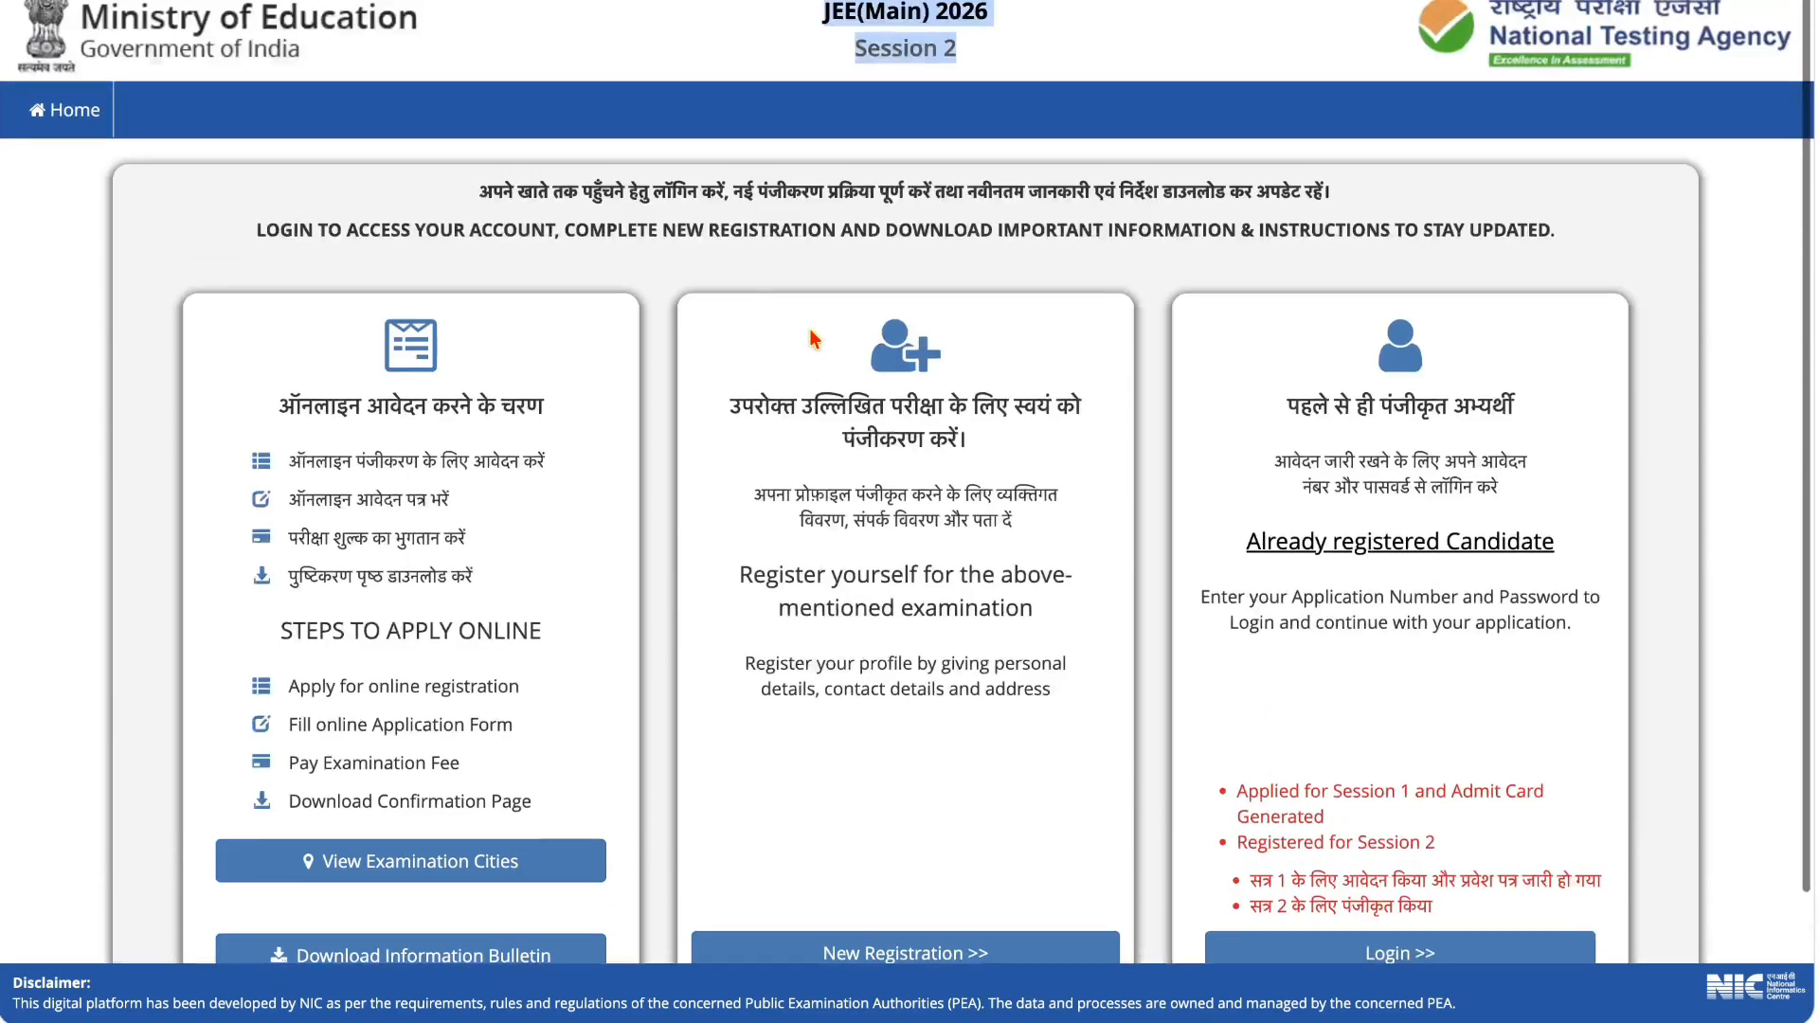
click(808, 235)
scroll(809, 223, down, 2)
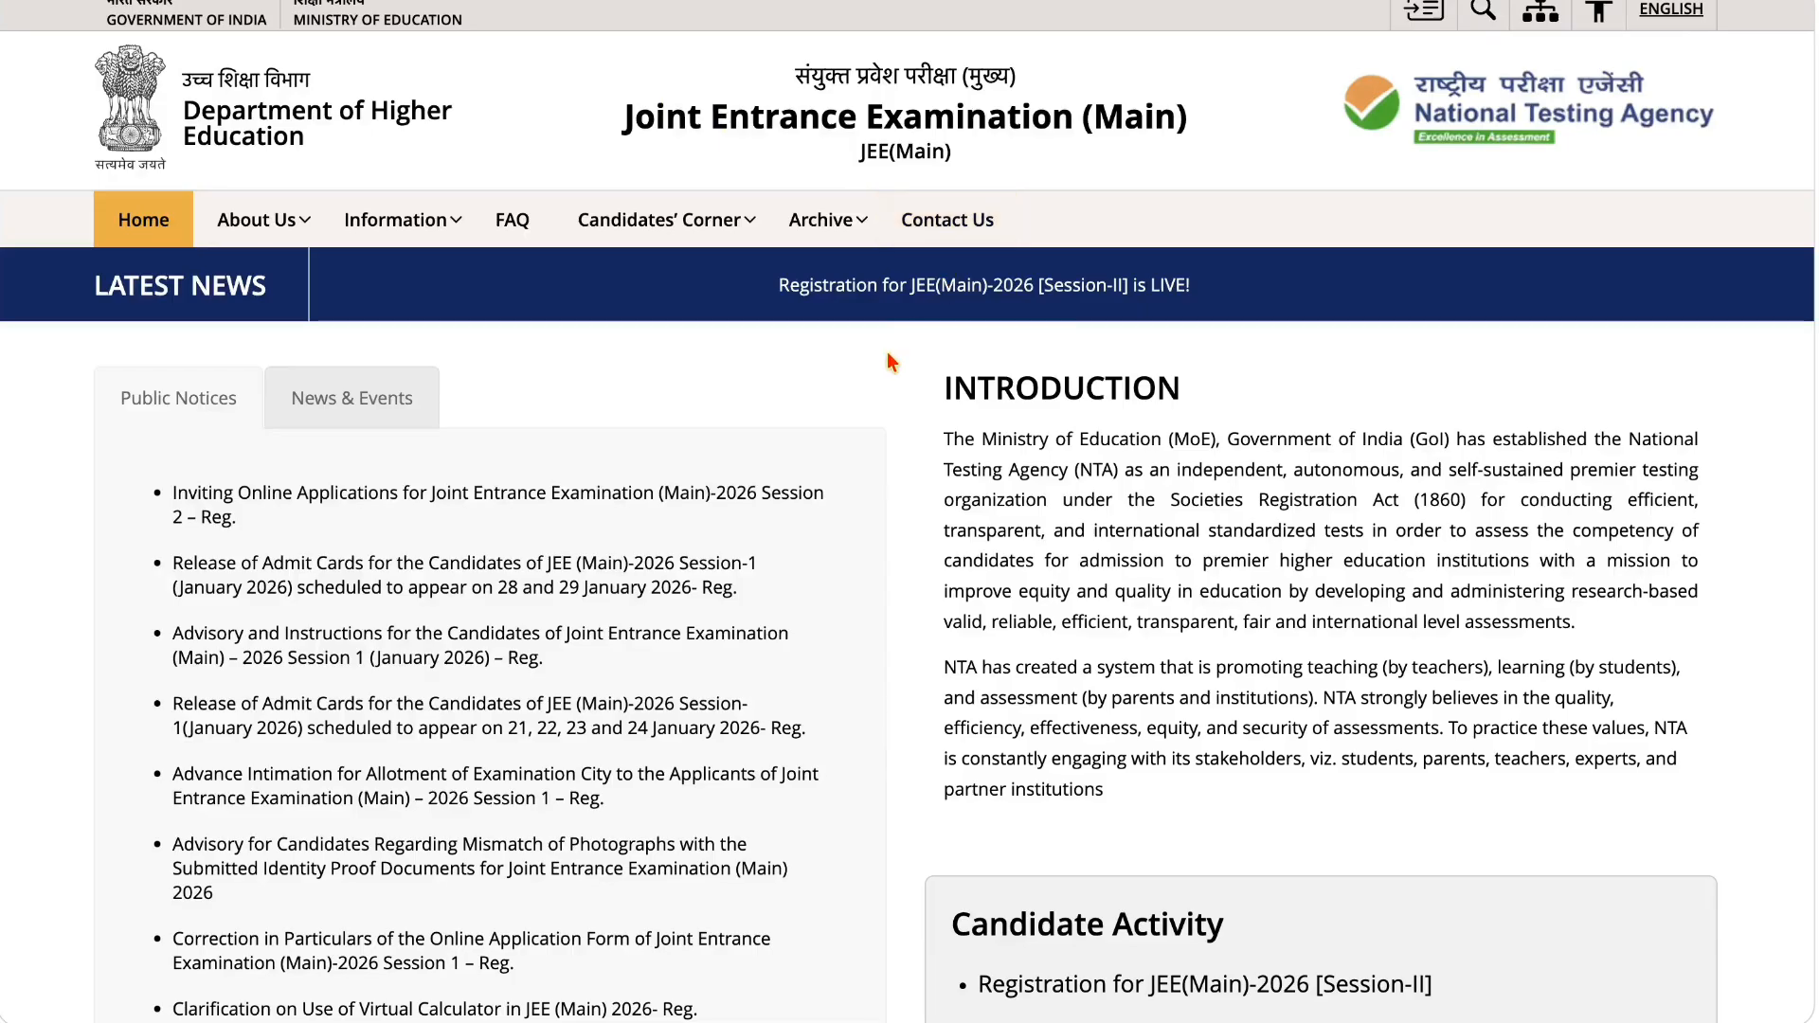
Open the Session-II registration portal and highlight the Session 1 and Session 2 notes under Already registered Candidate, clearing the highlight at the end.
scroll(888, 356, down, 2)
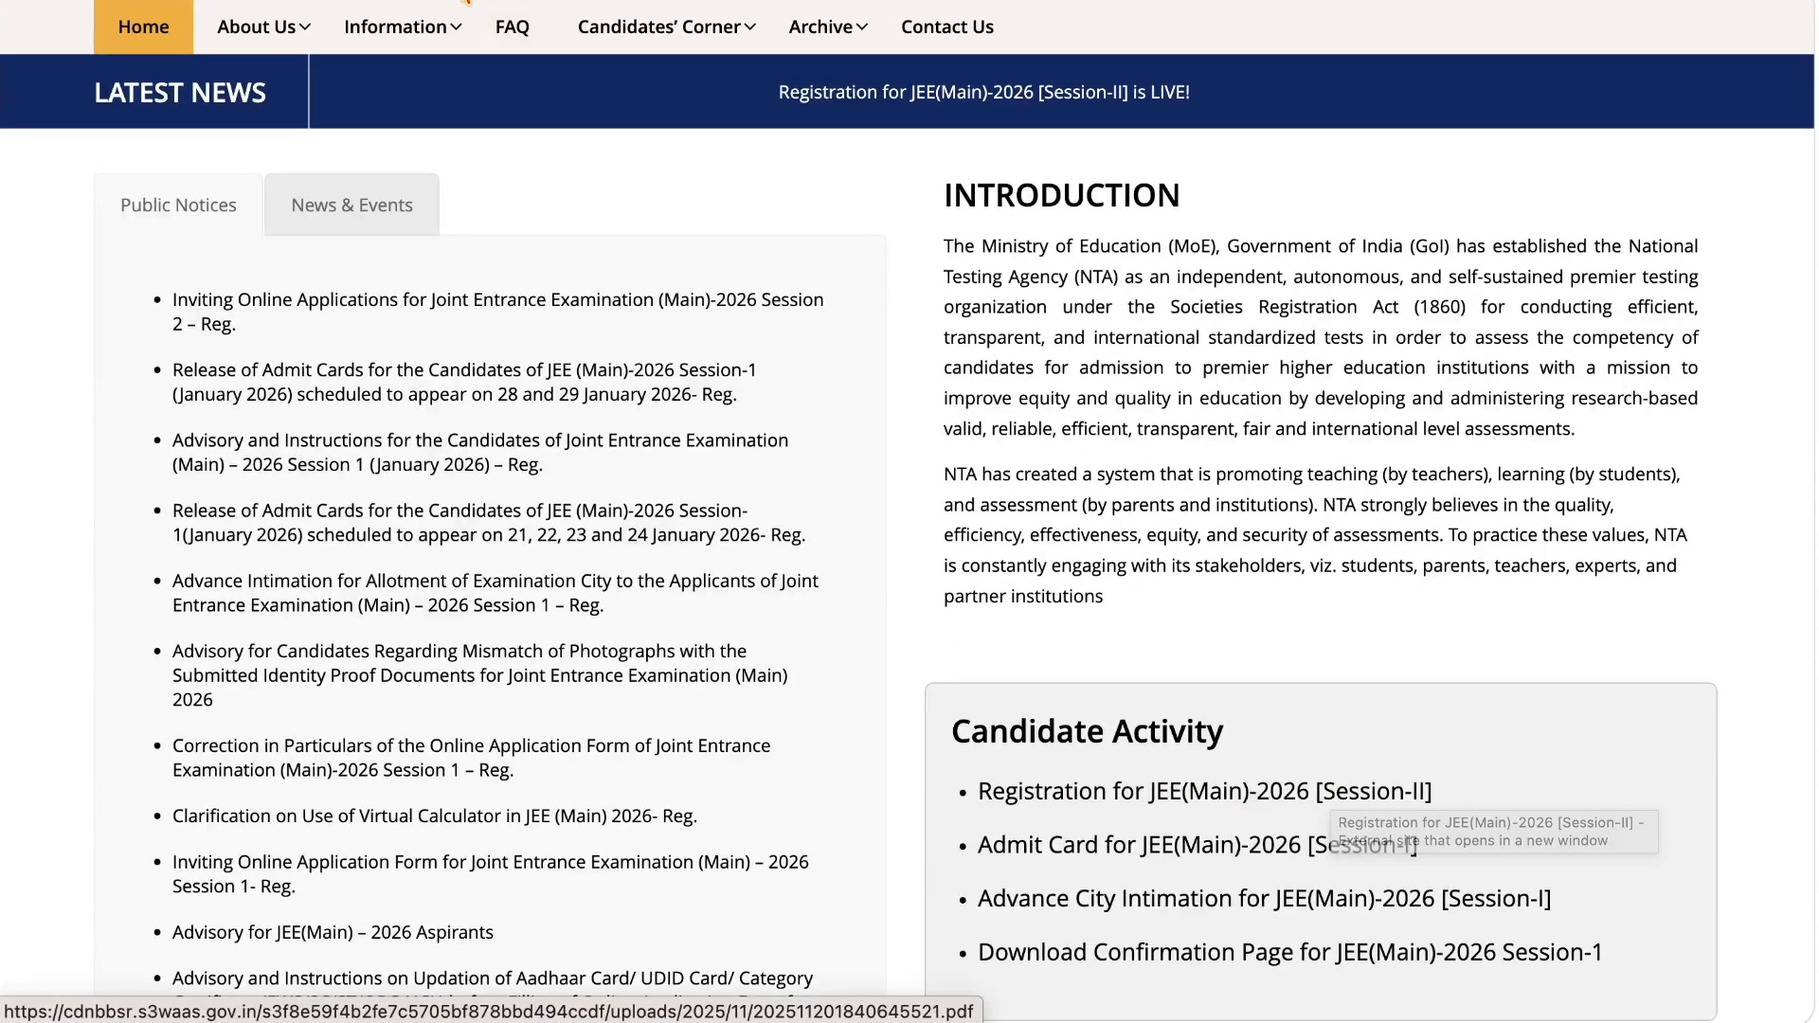
click(1269, 812)
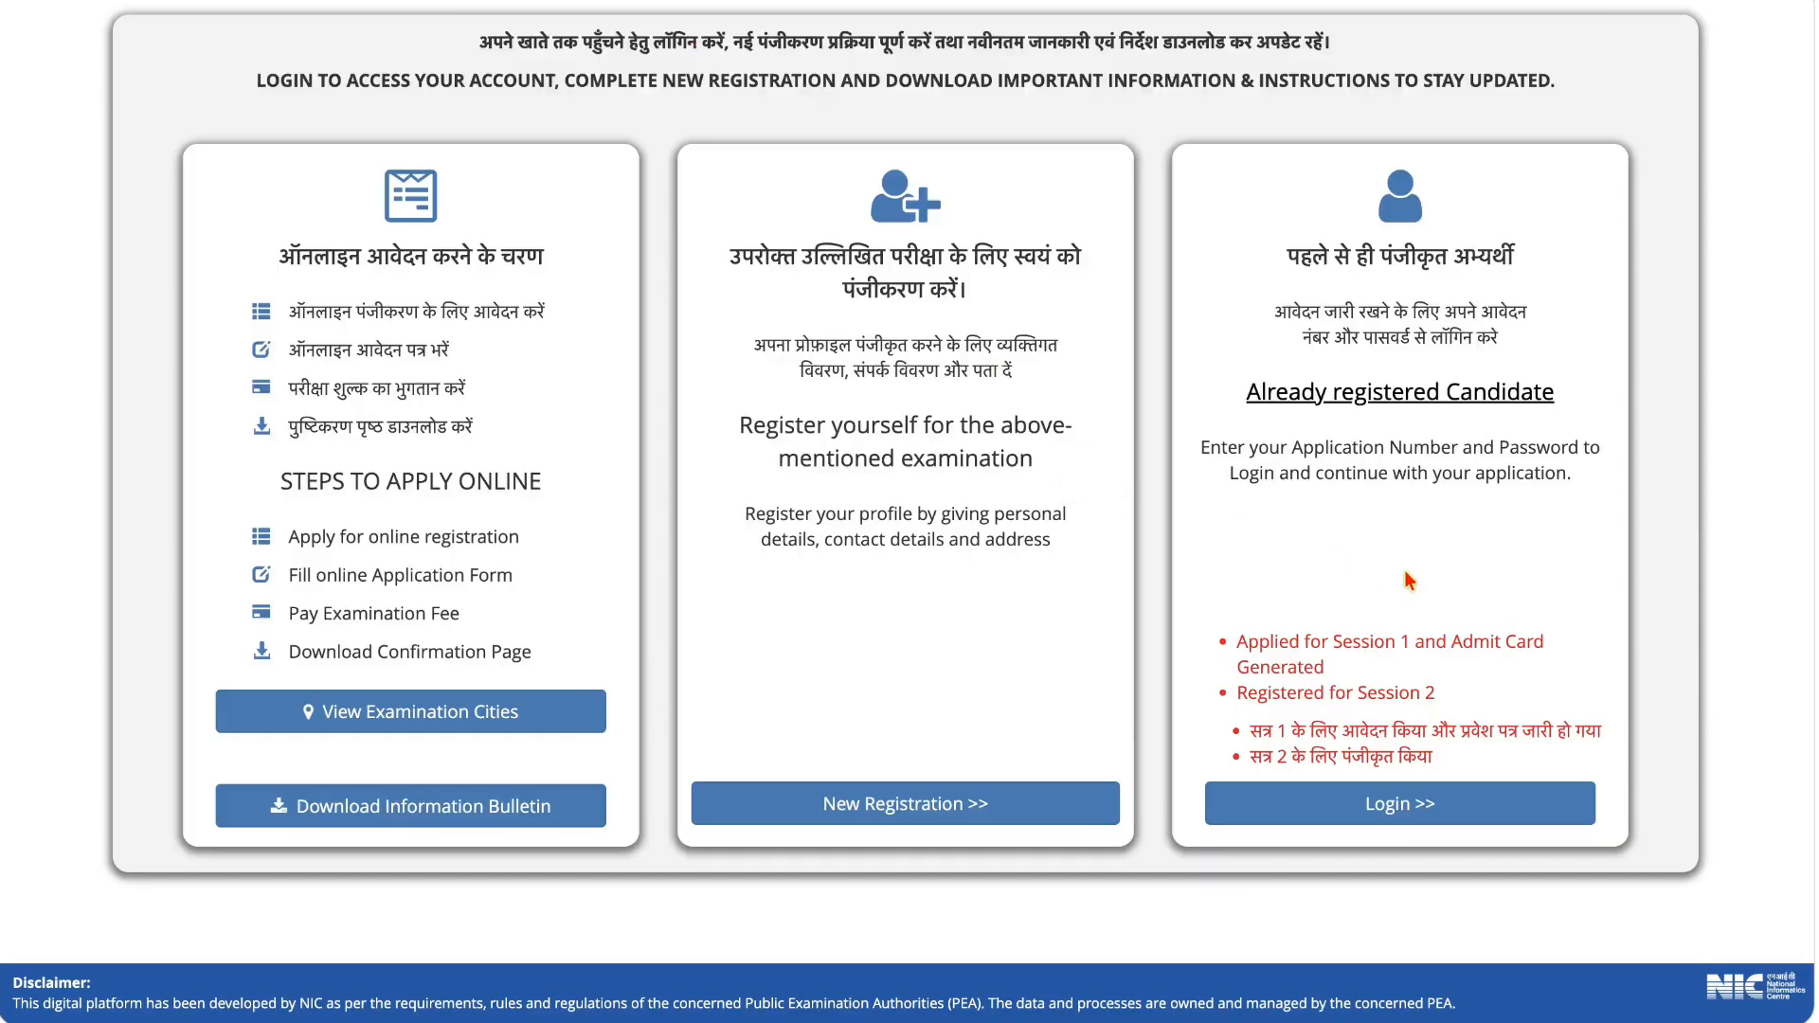
drag(1239, 642, 1356, 682)
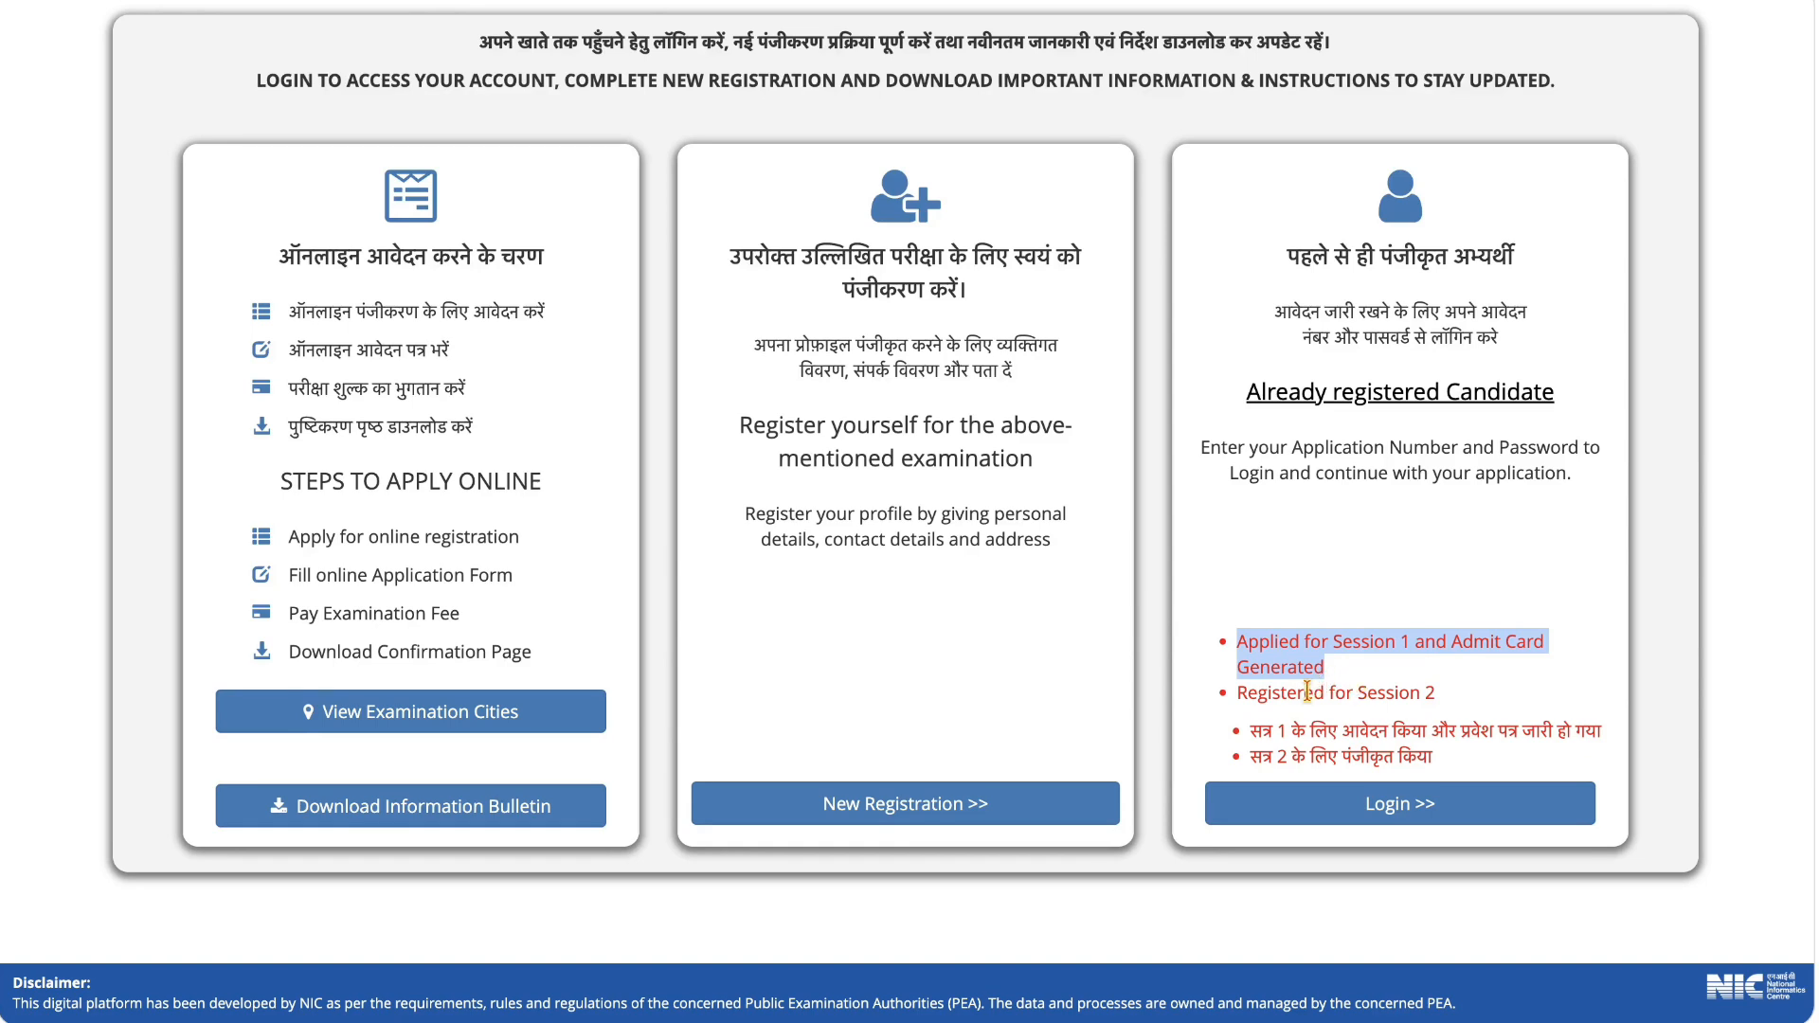
drag(1253, 693, 1416, 693)
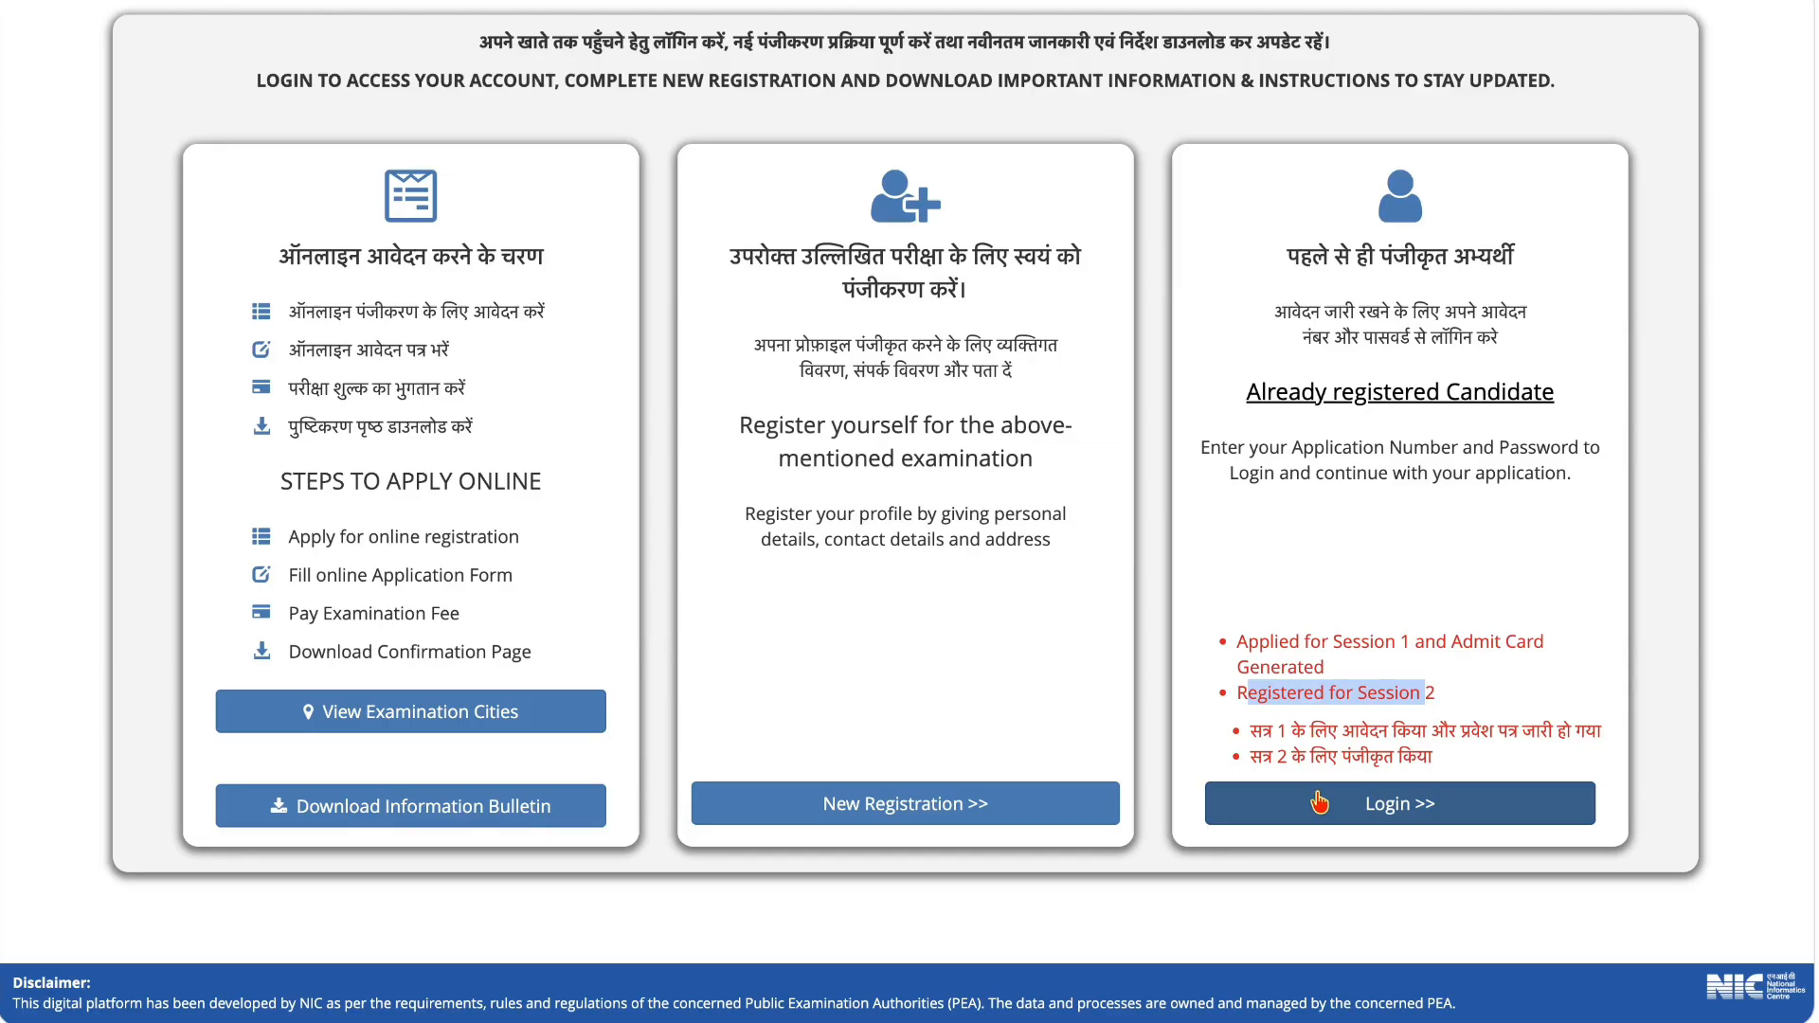
click(976, 656)
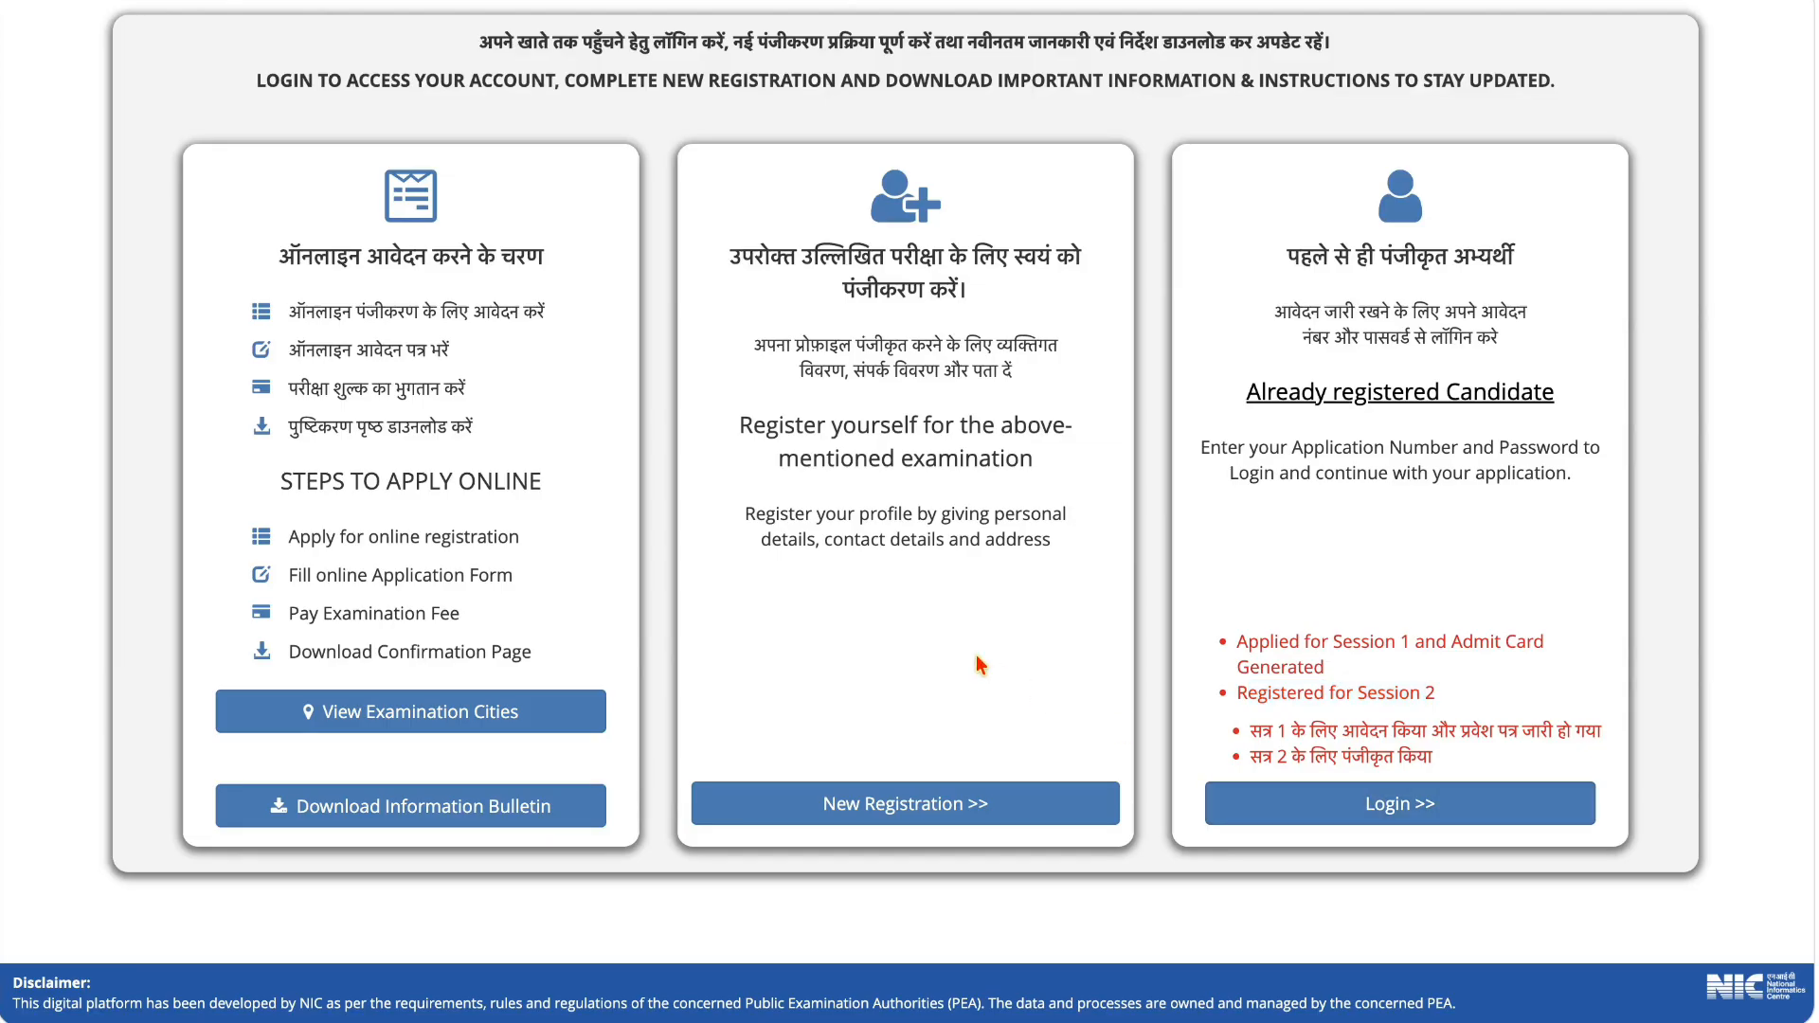
Start a new registration and review the application instructions and the examination fee table for Paper 1, 2A and 2B.
scroll(976, 655, down, 1)
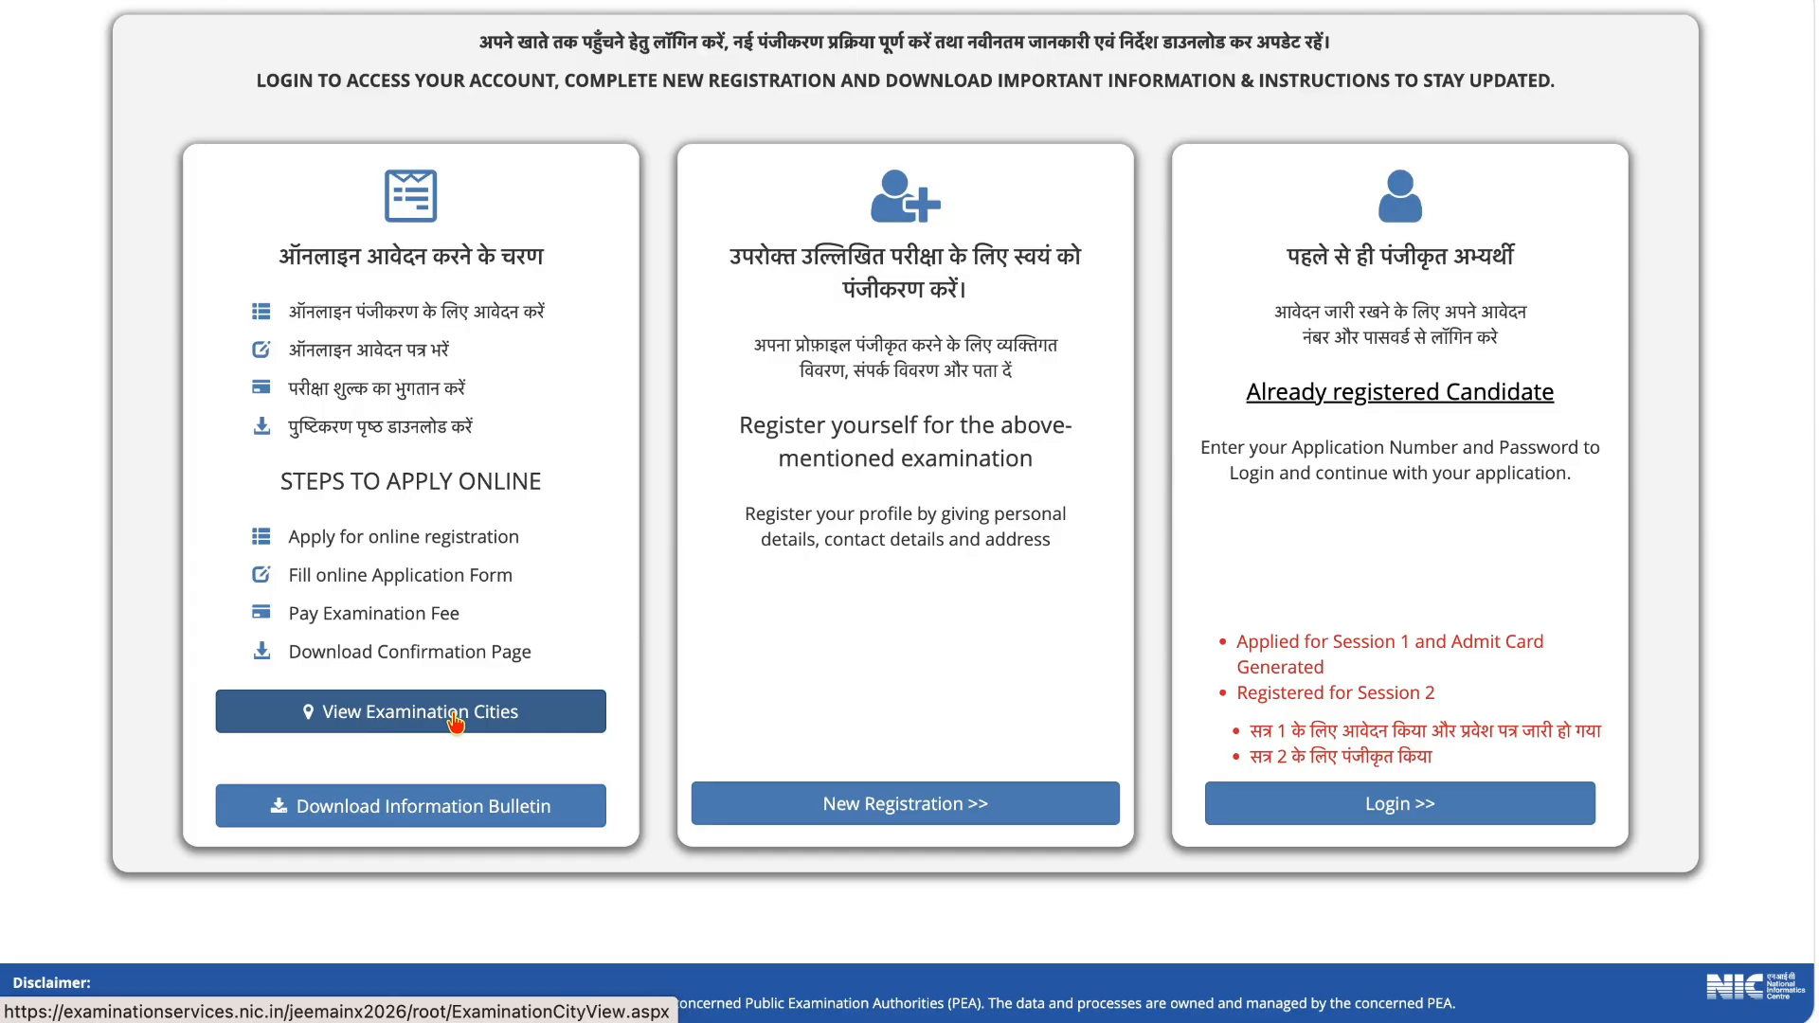
click(850, 807)
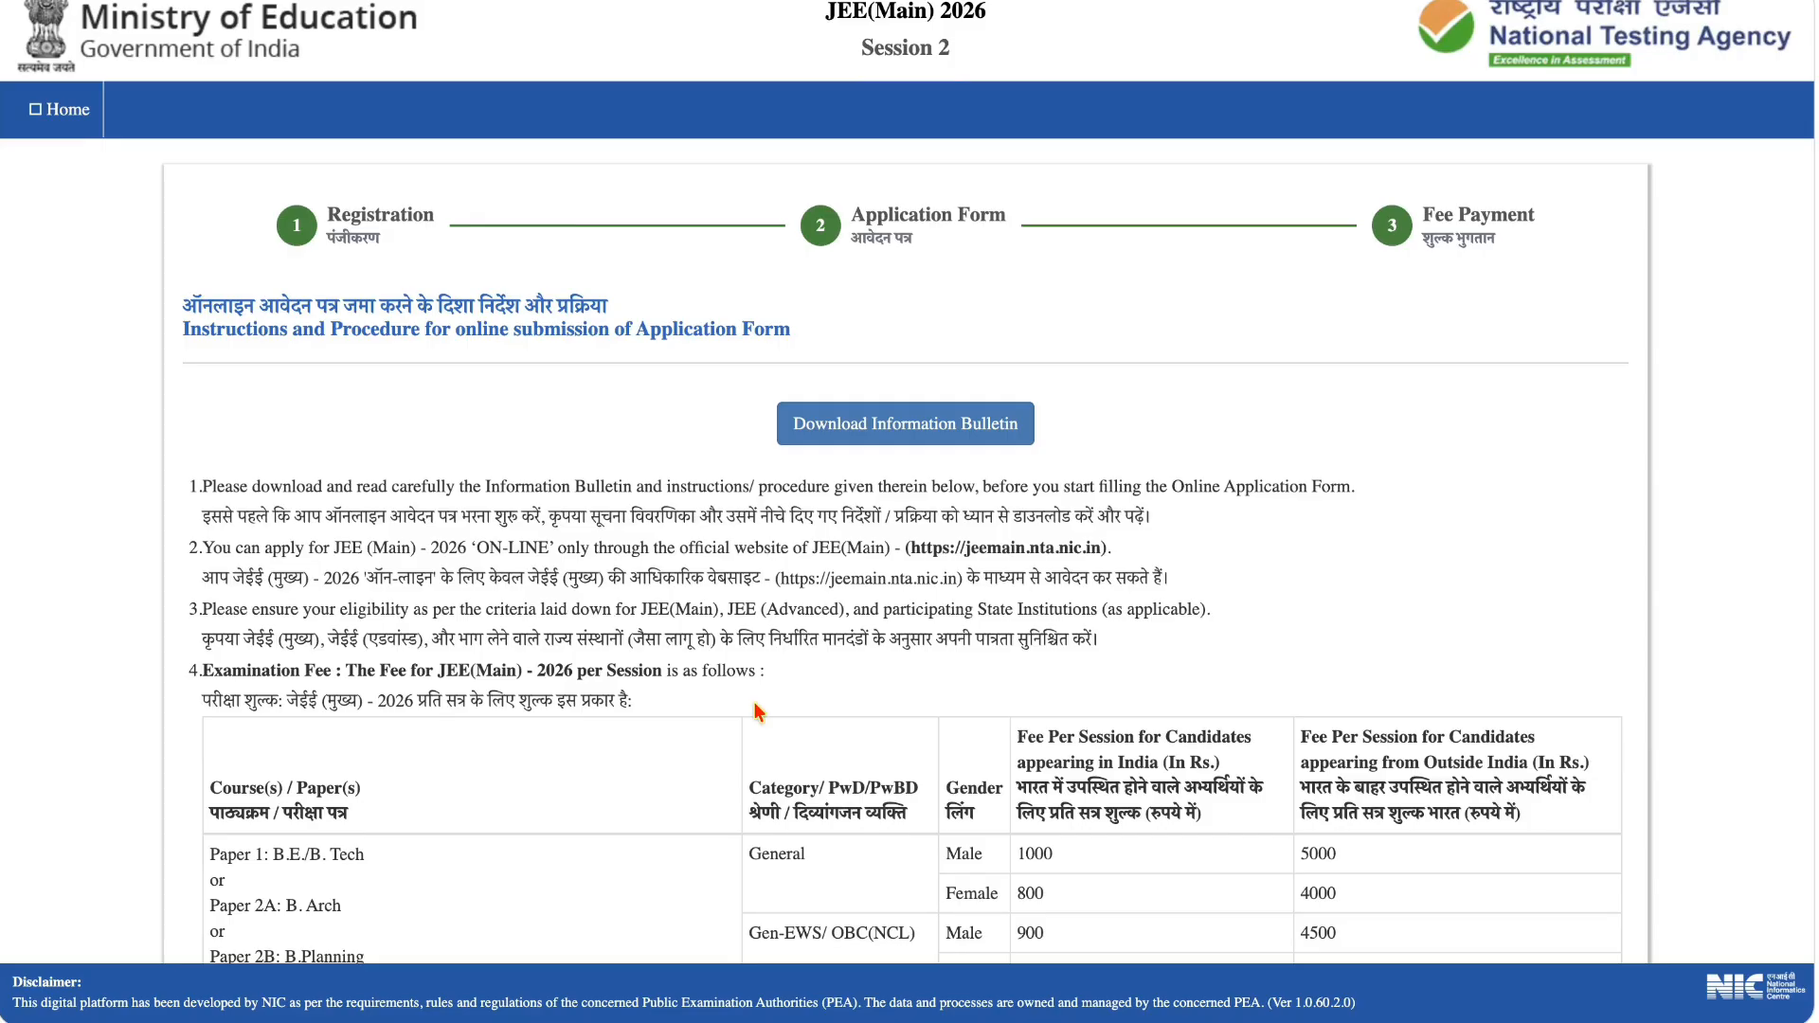
scroll(758, 713, down, 2)
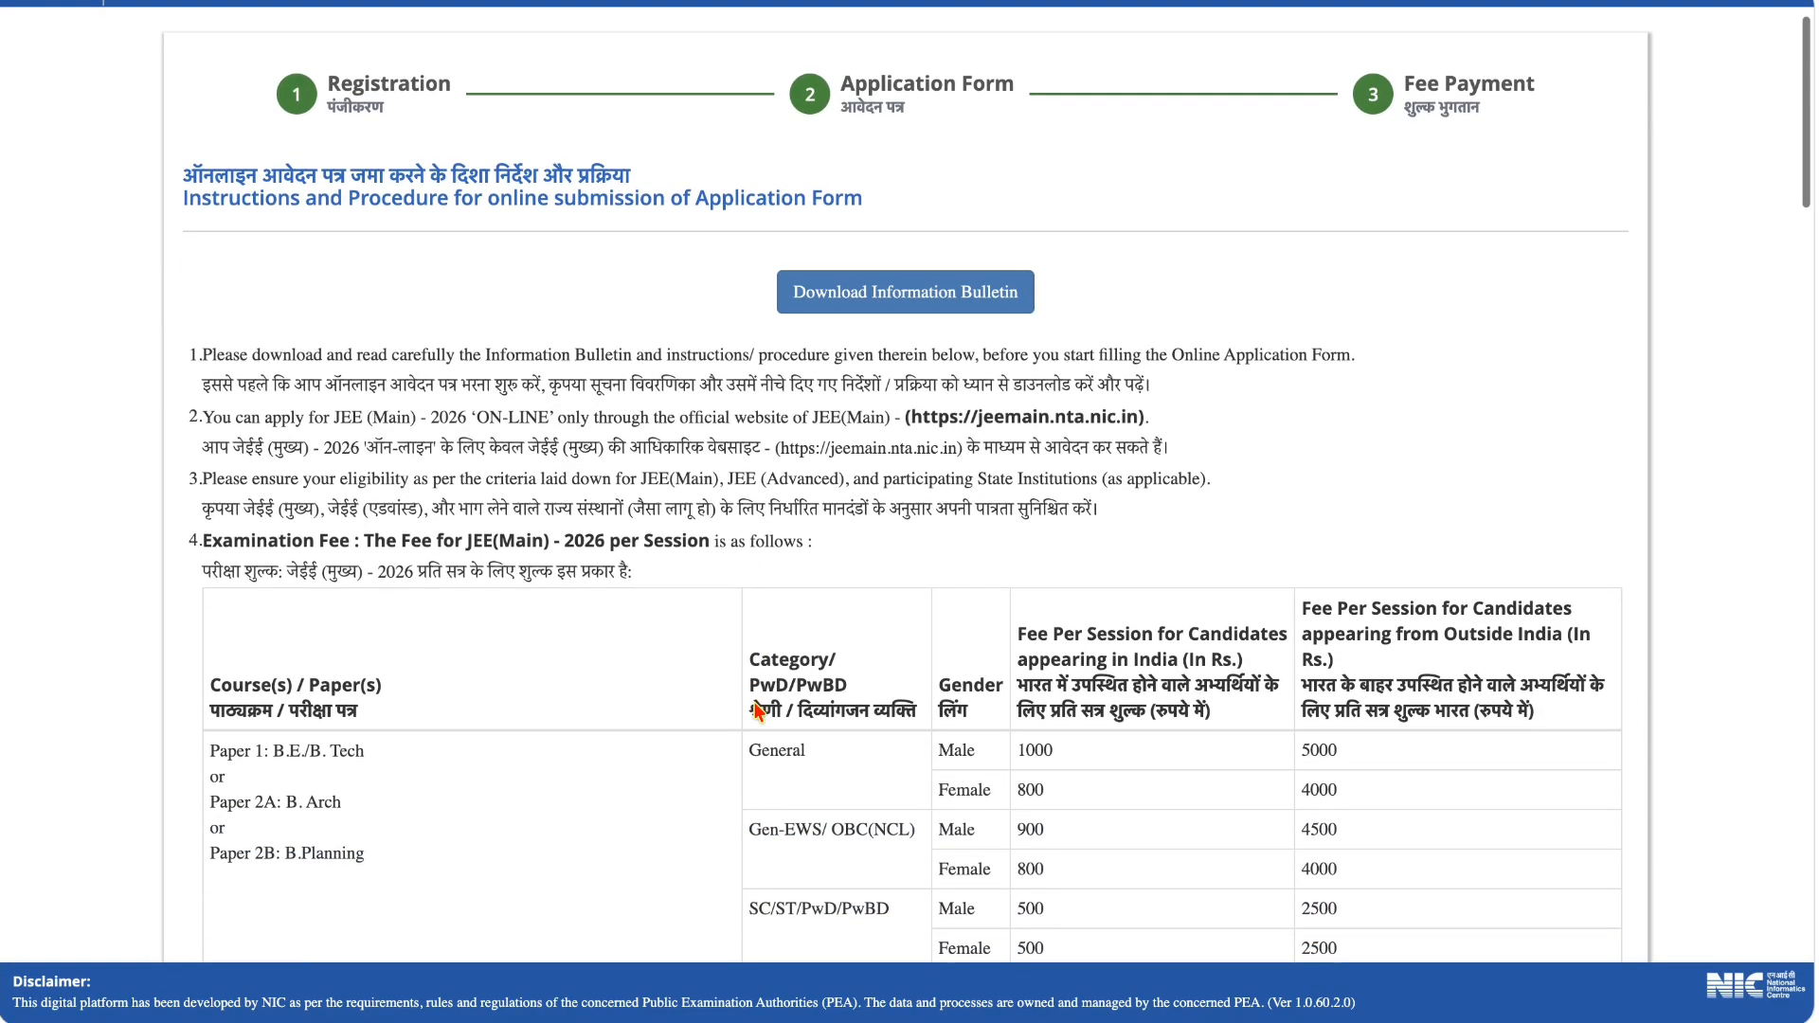
scroll(758, 712, down, 1)
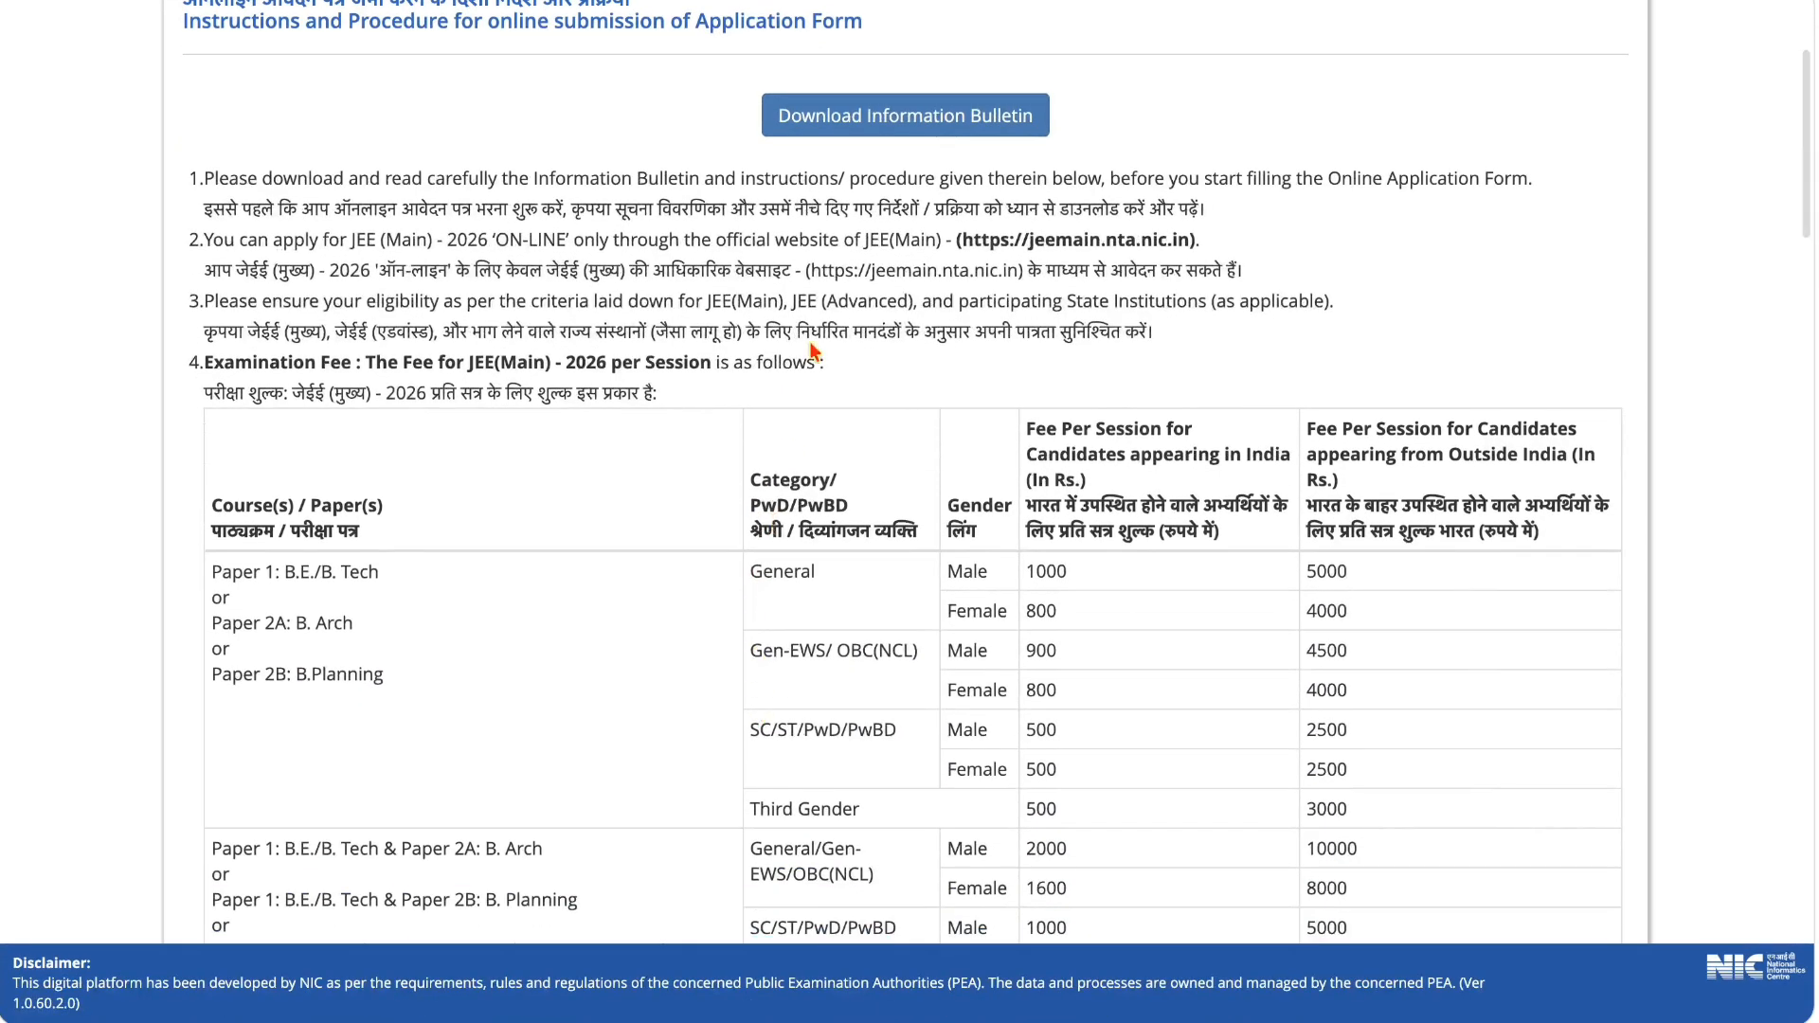
scroll(1020, 129, down, 3)
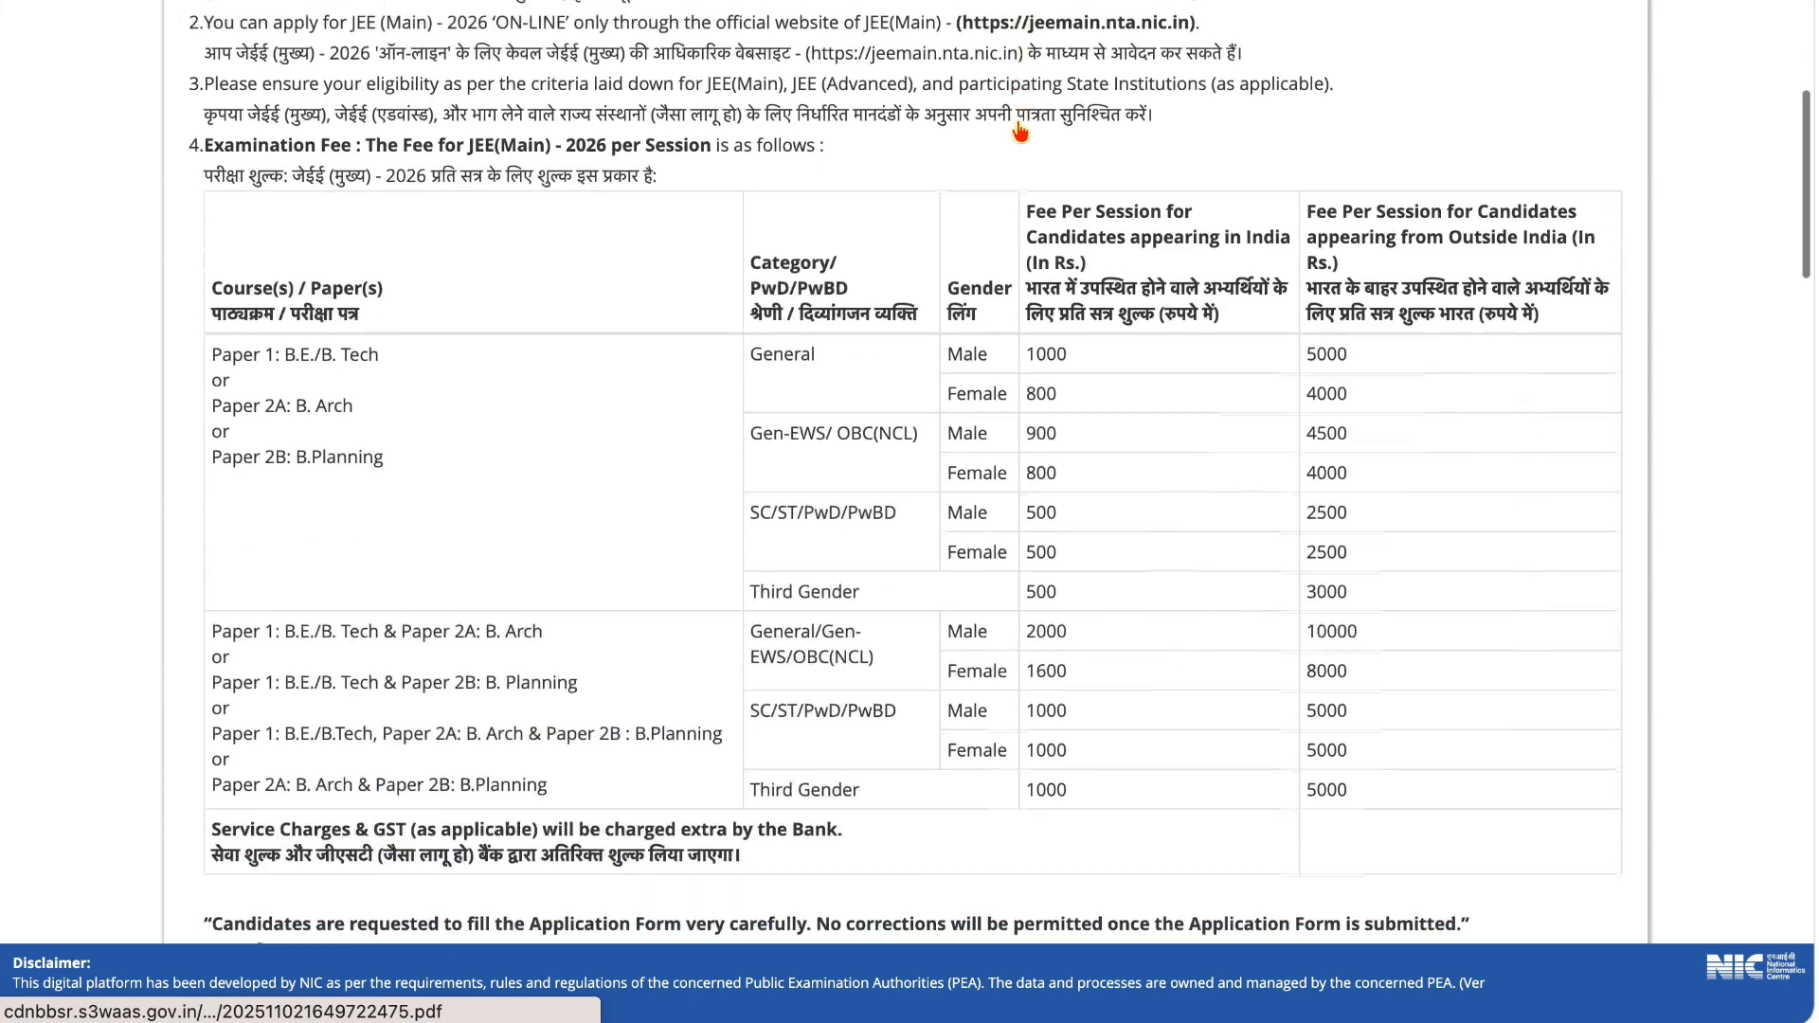
drag(221, 251, 901, 509)
click(719, 413)
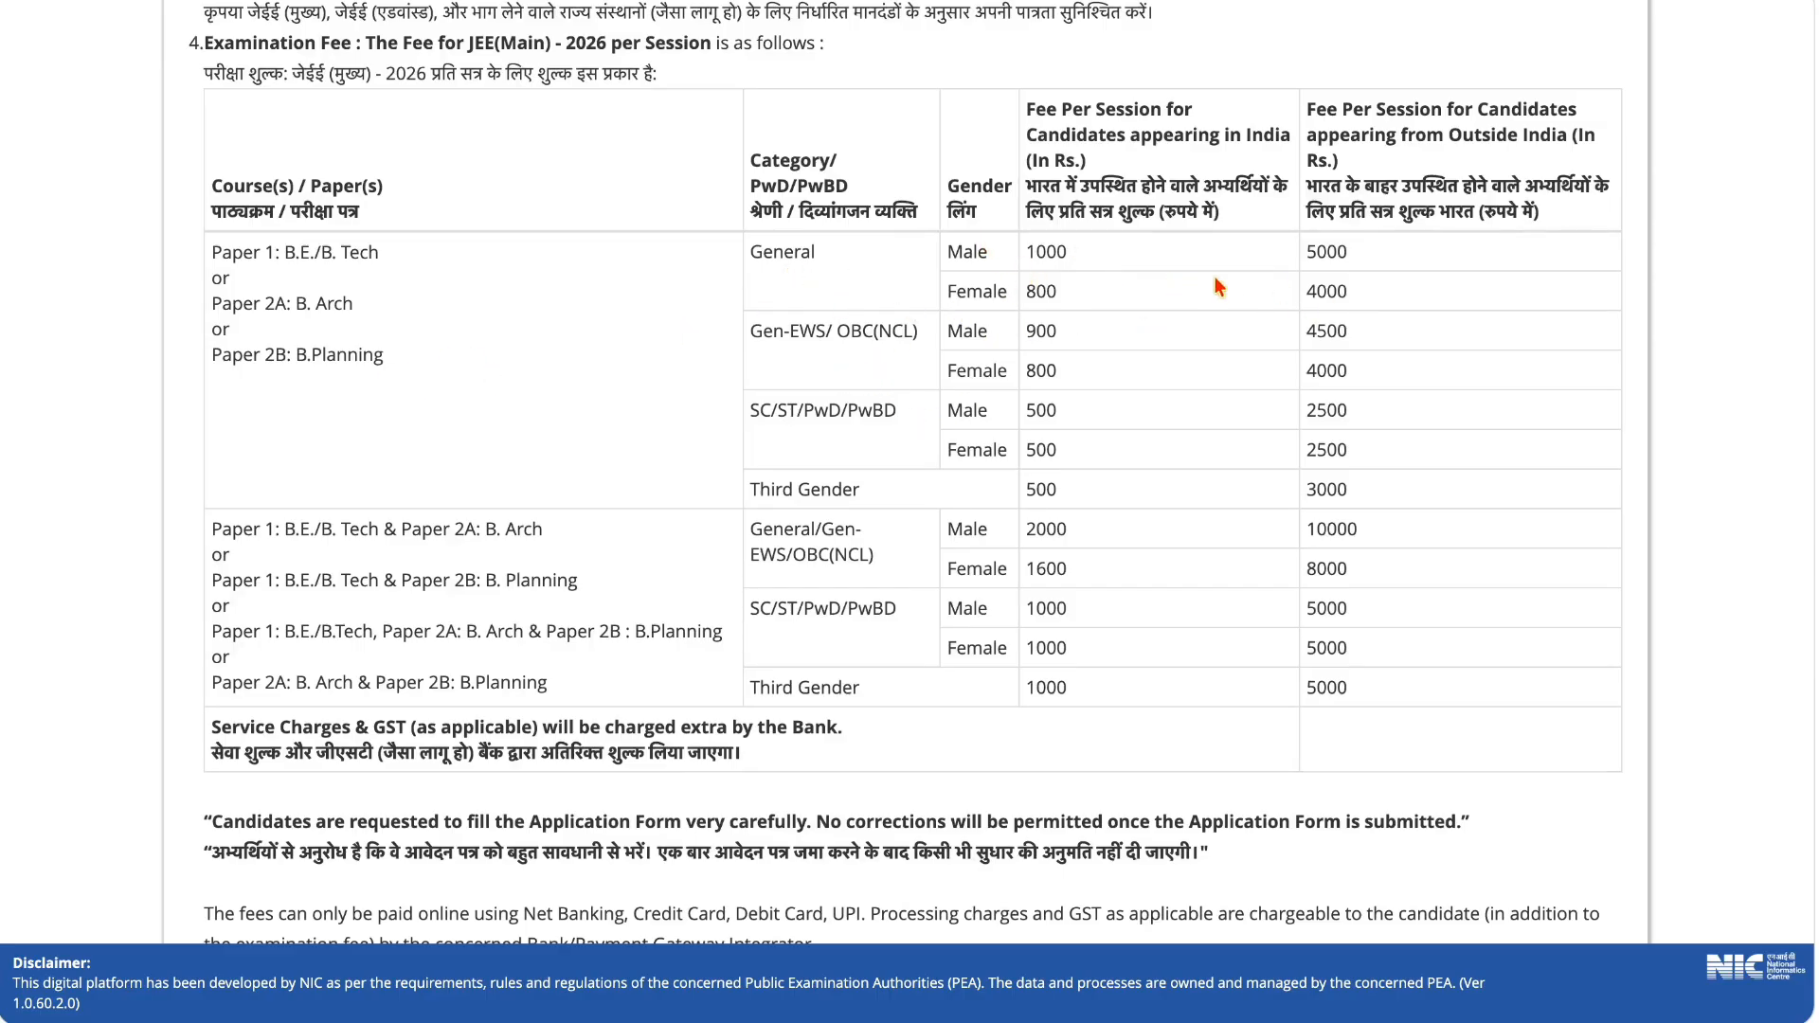
Skim the remaining instructions and password rules, accept the declaration, and proceed to the registration form.
scroll(917, 611, down, 20)
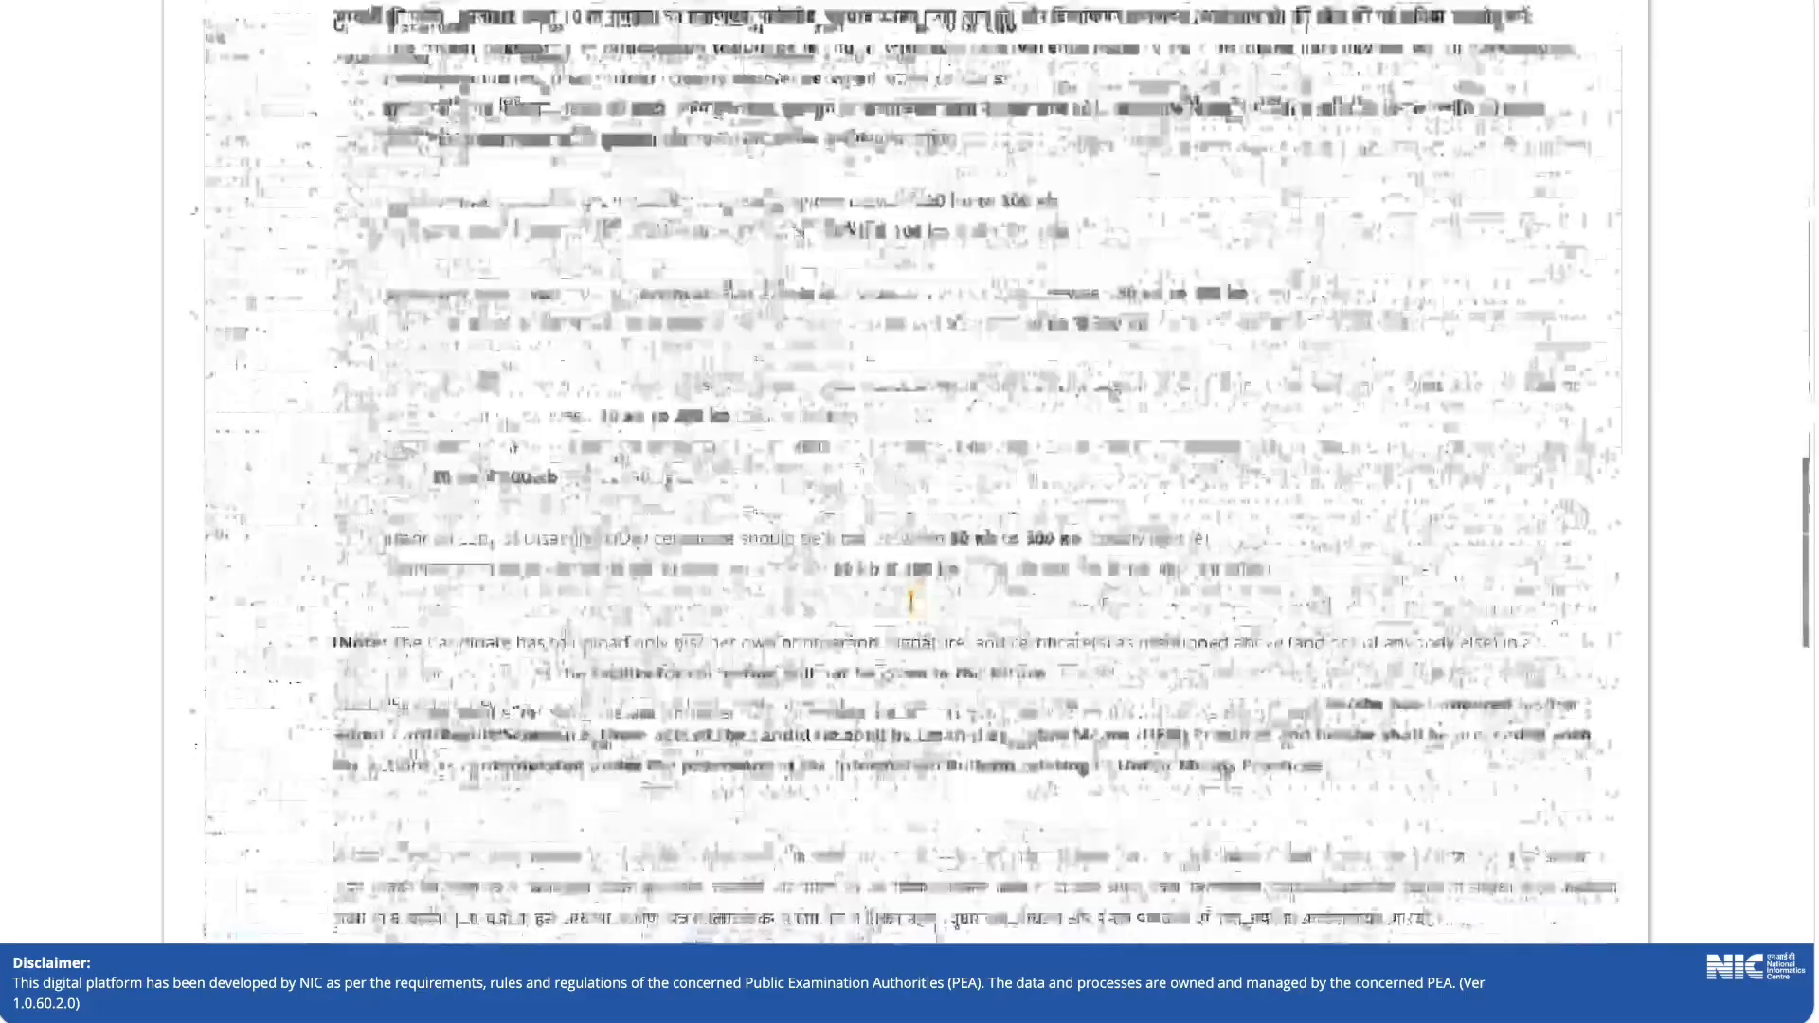
scroll(916, 611, down, 5)
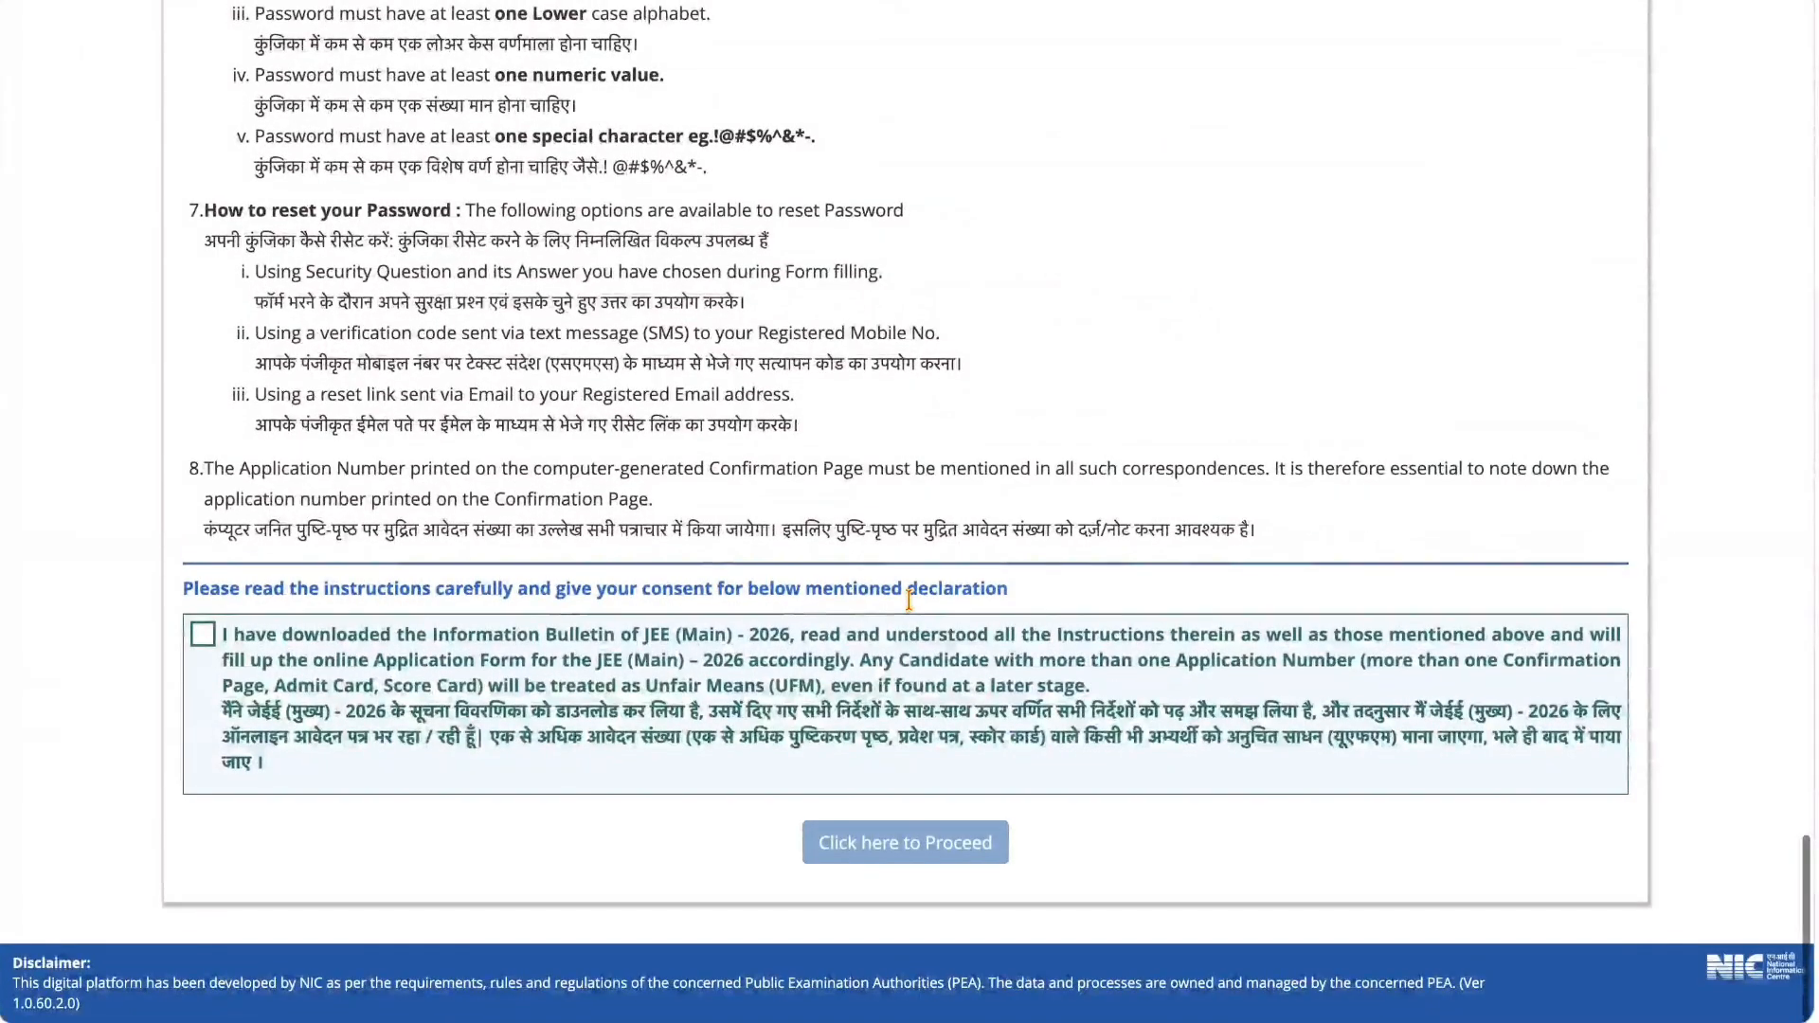
scroll(677, 163, up, 2)
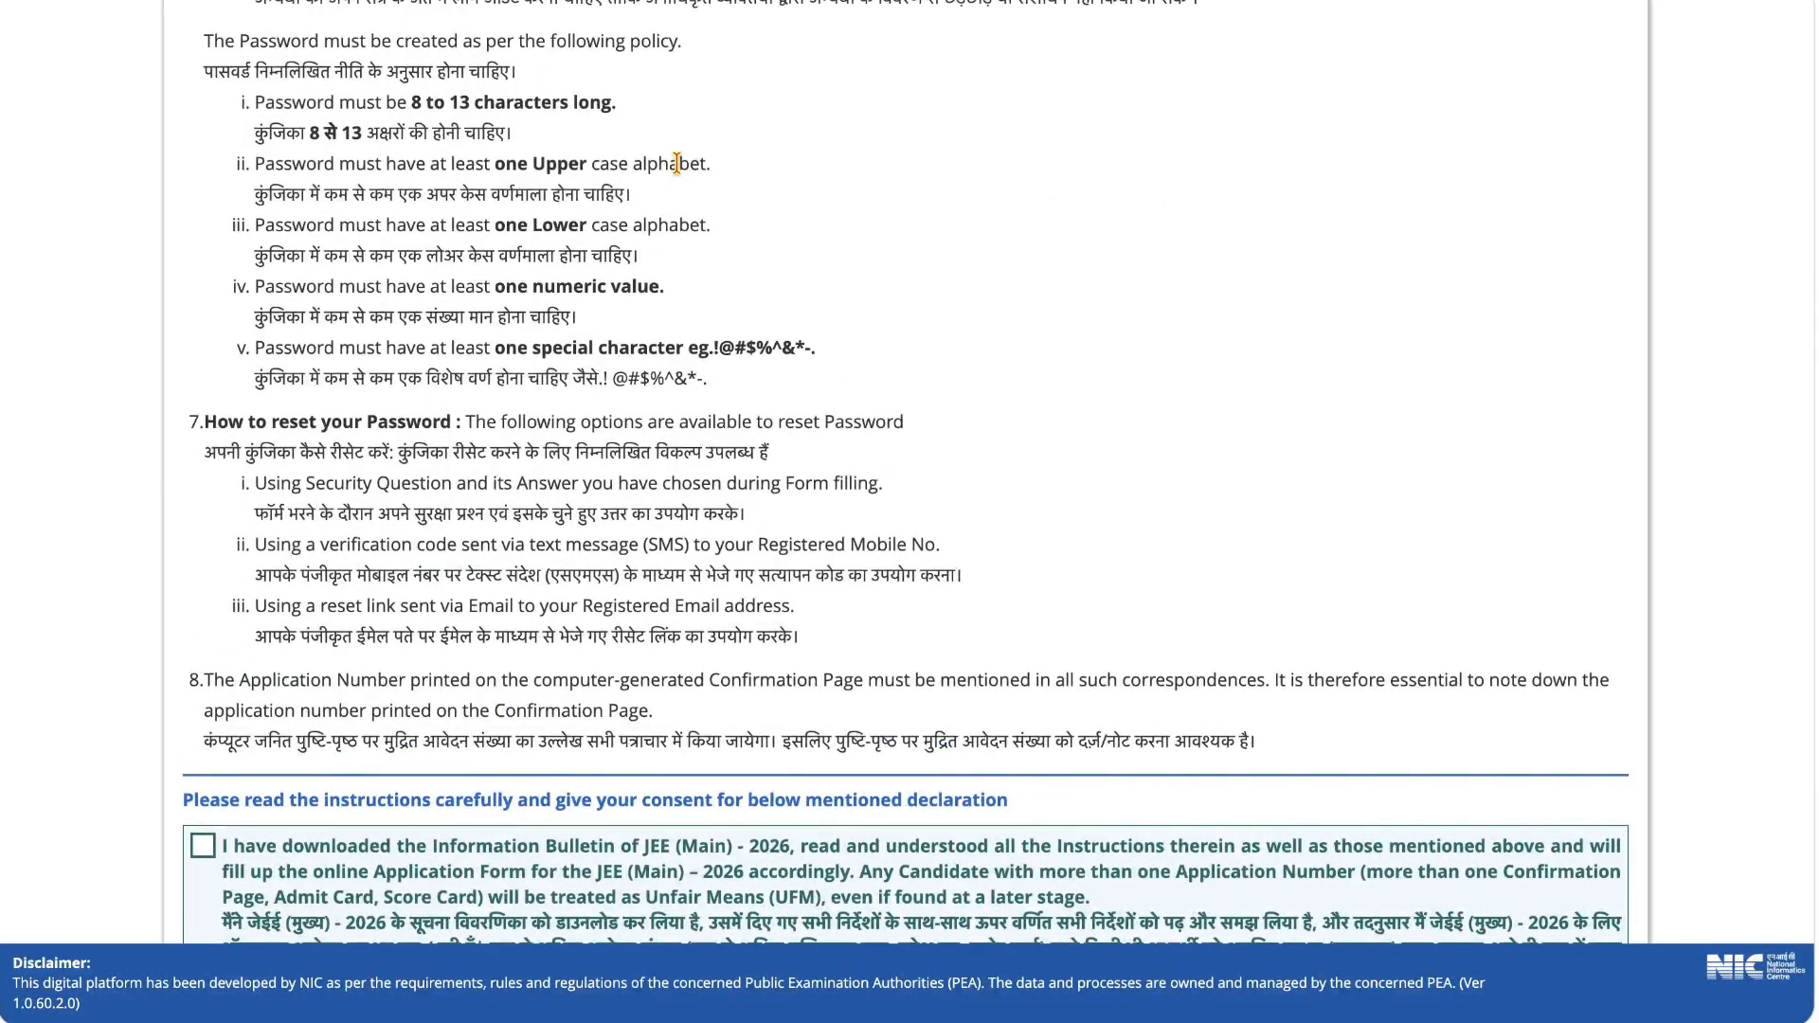
scroll(415, 427, down, 2)
click(204, 638)
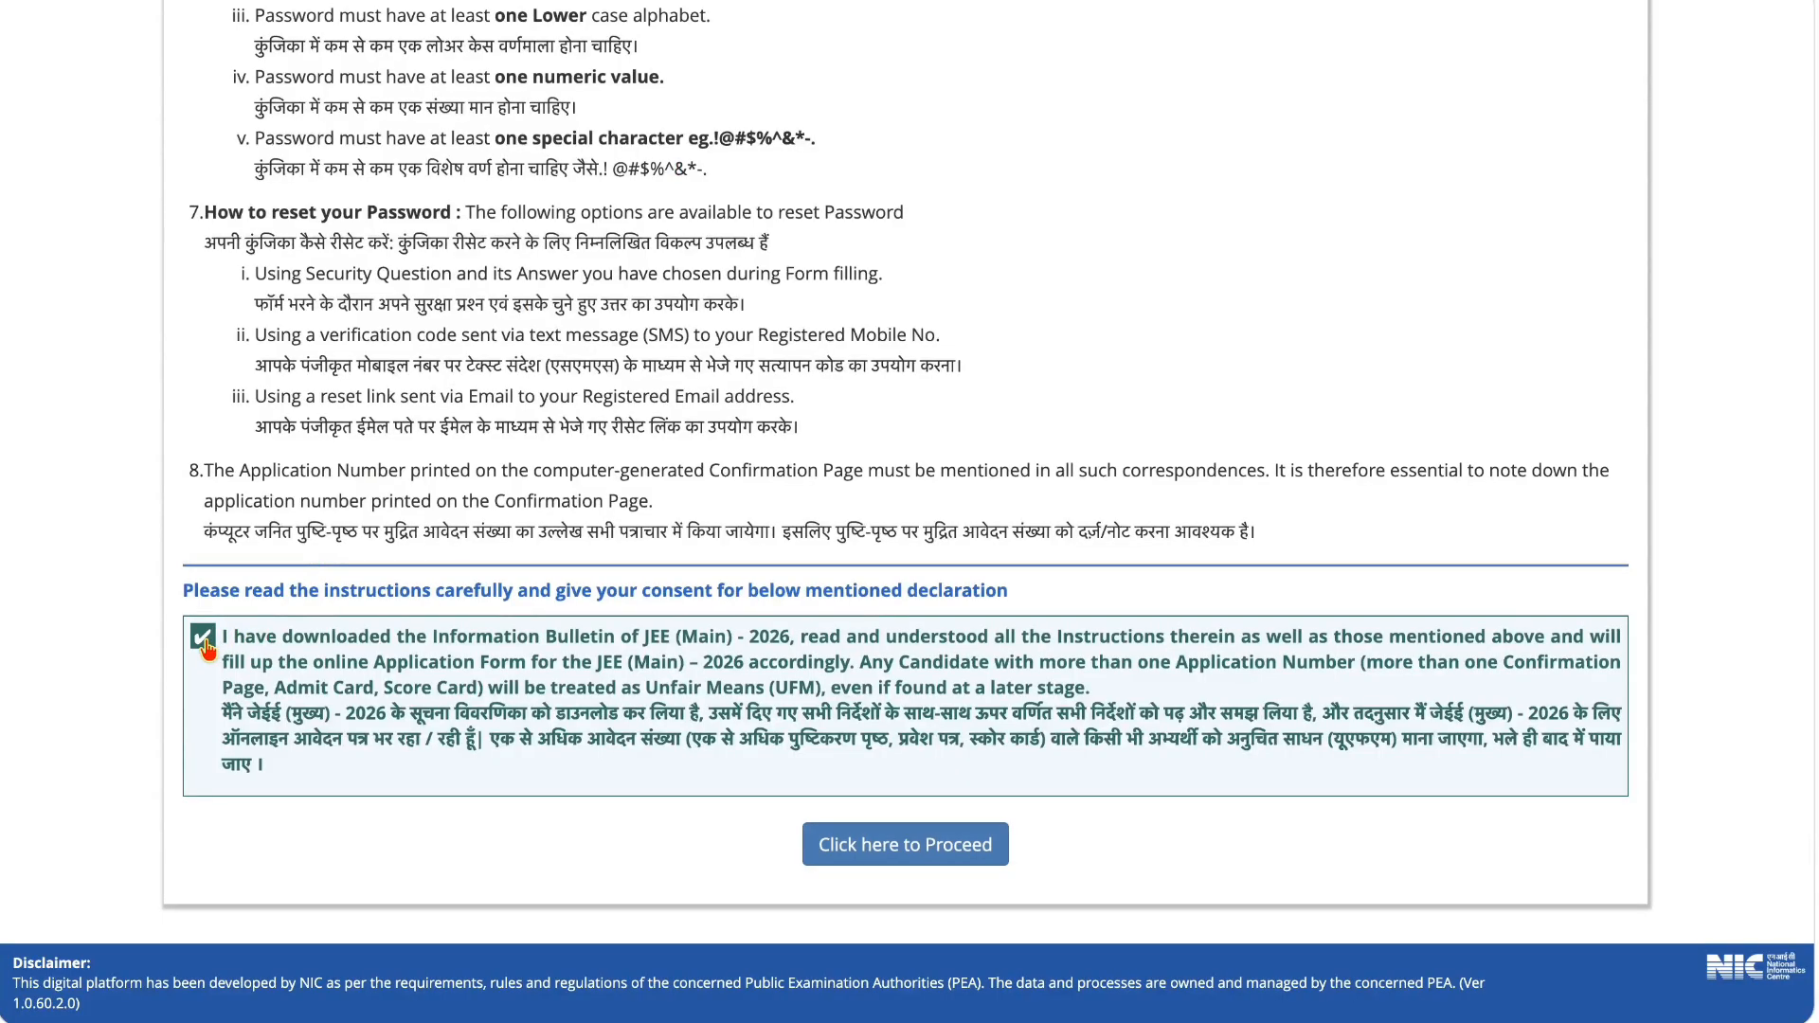
click(887, 853)
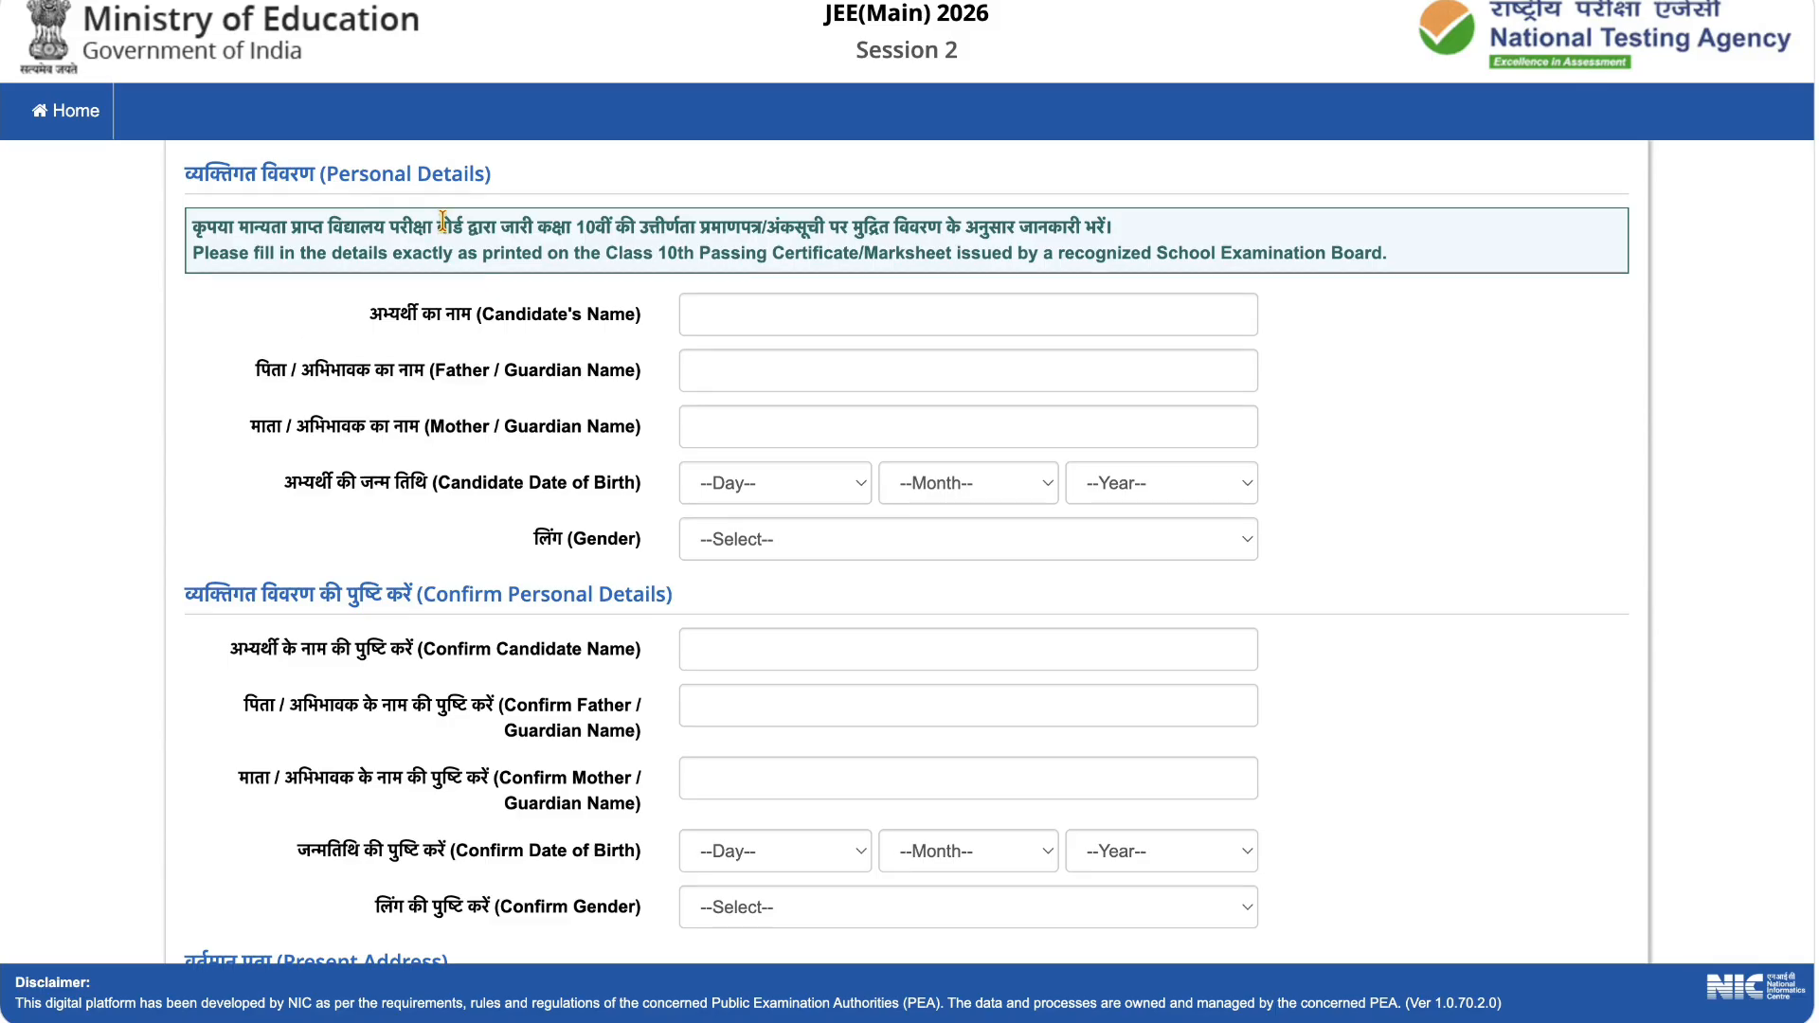
Highlight the Personal Details heading and view the guidance for the candidate, father and mother name fields.
drag(327, 180, 493, 175)
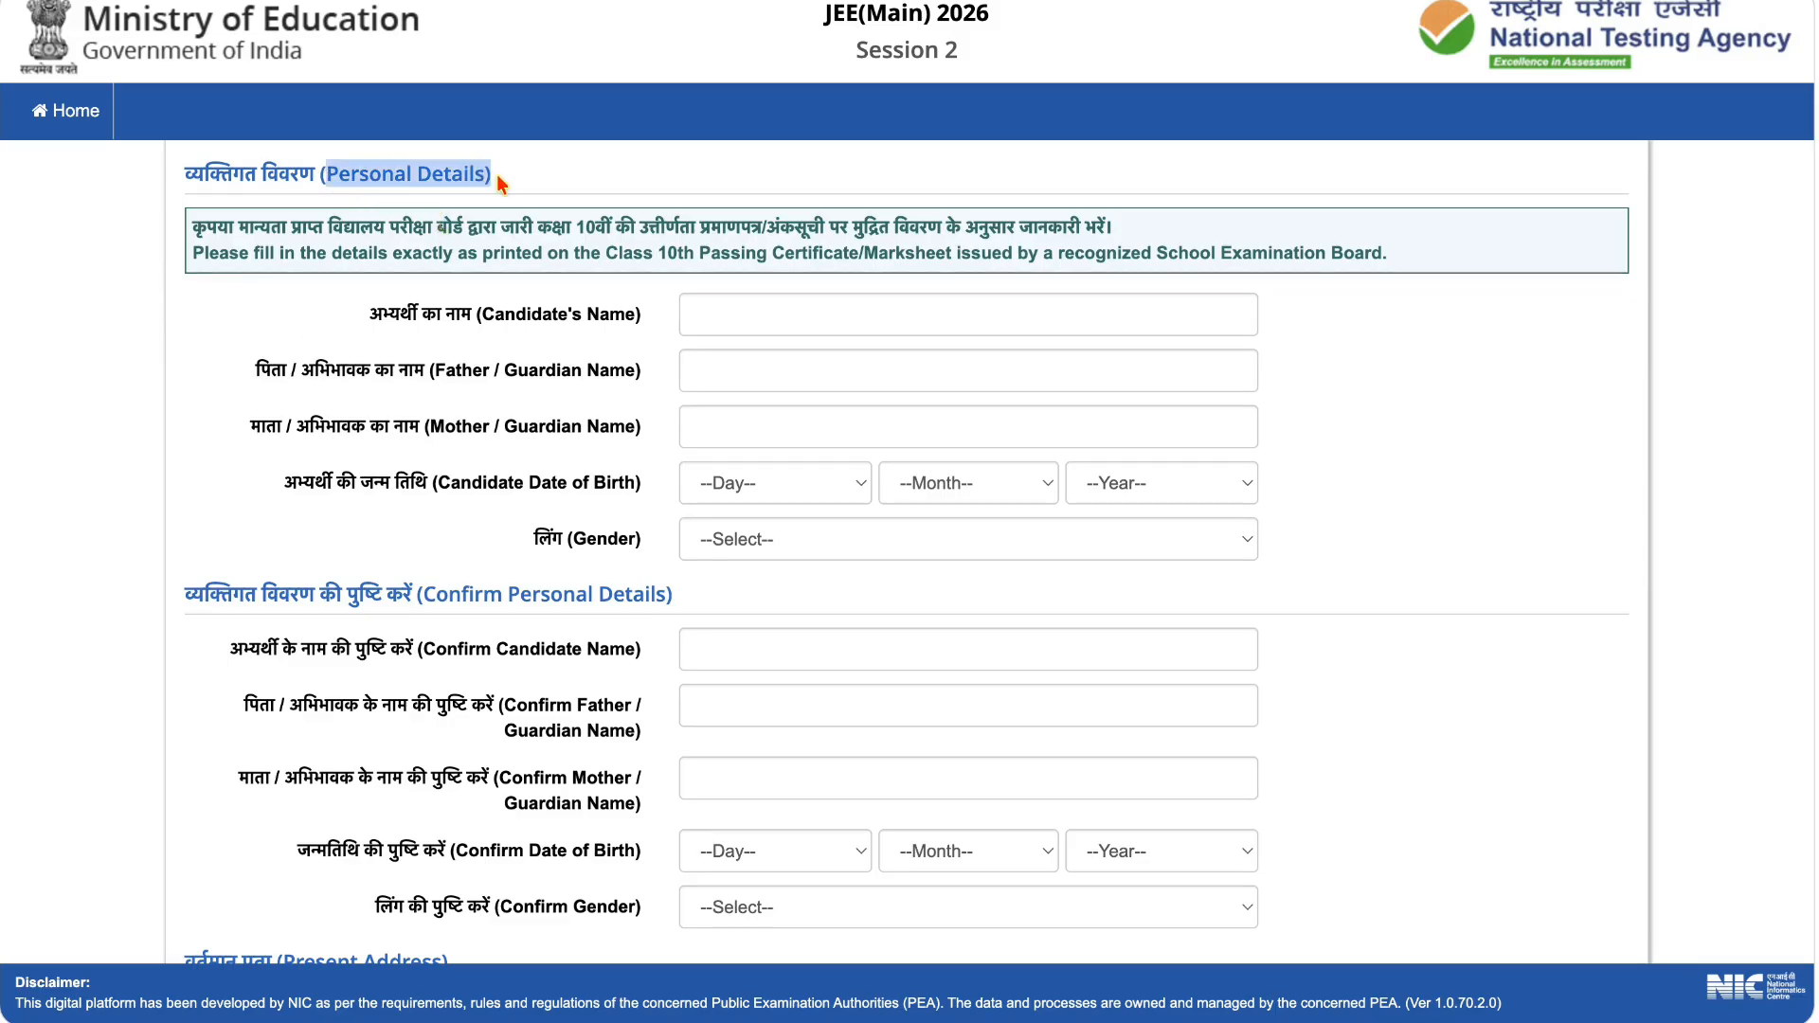
click(801, 298)
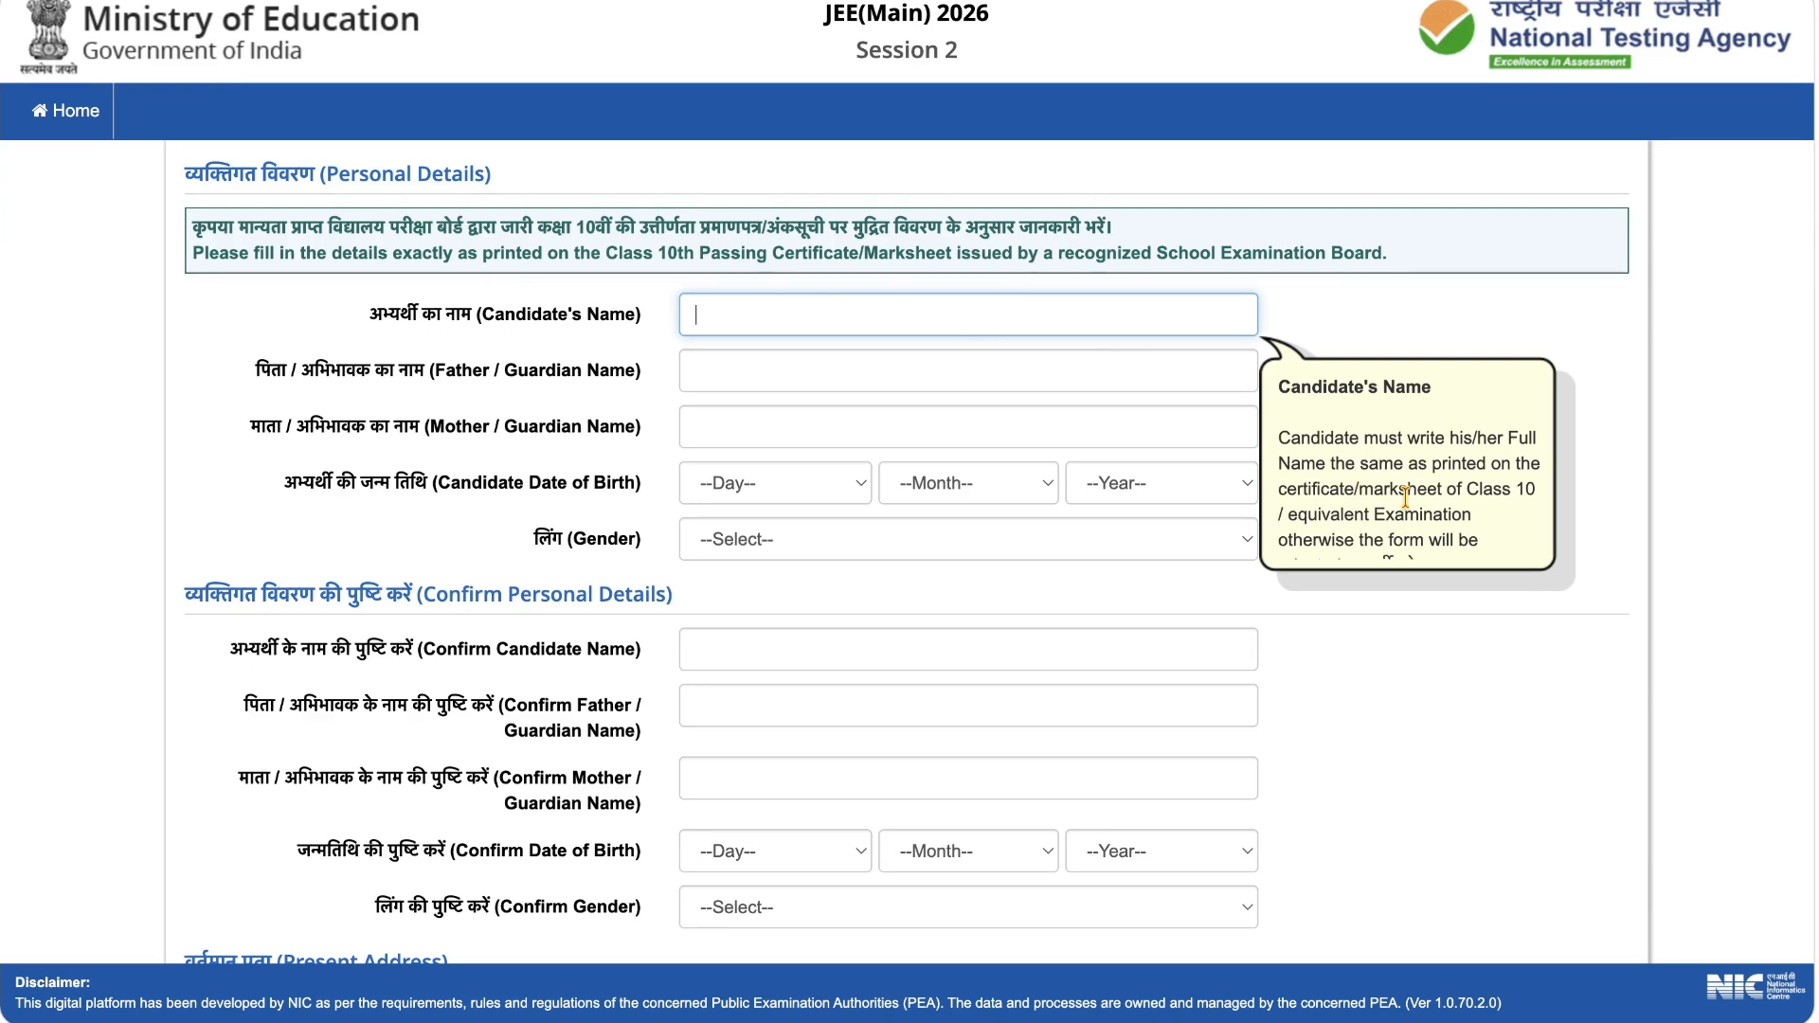
click(1591, 484)
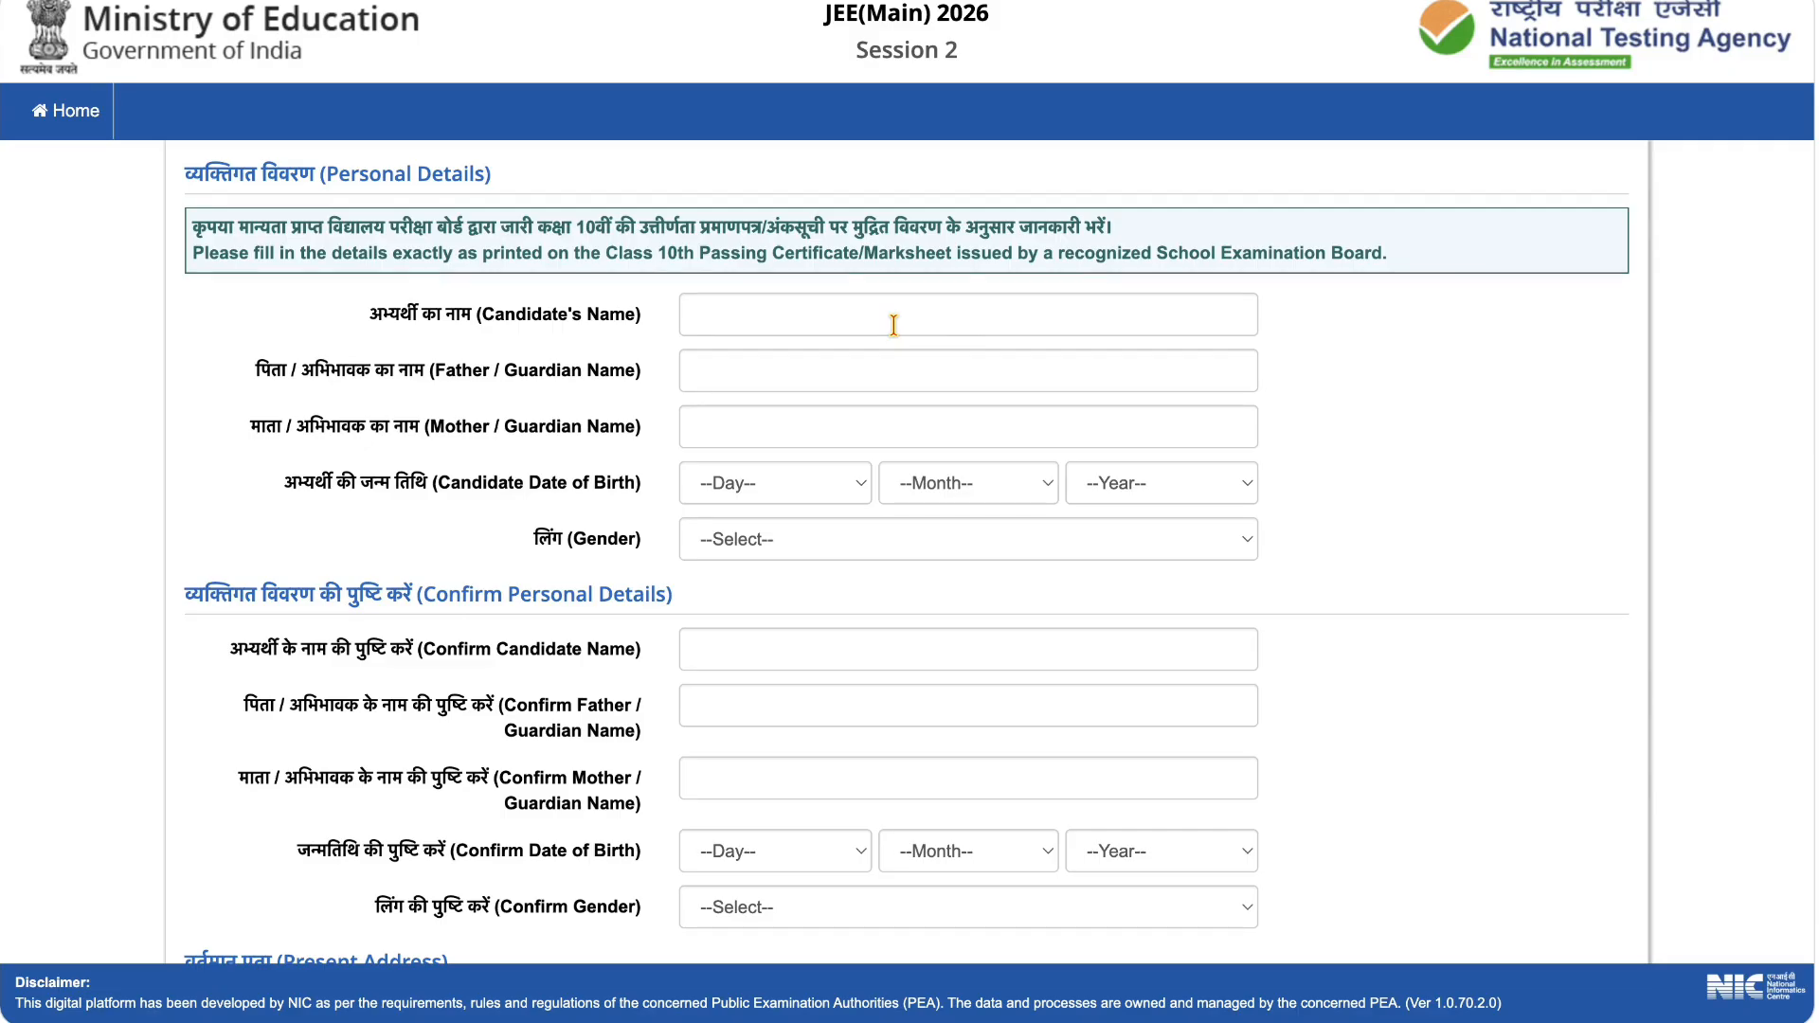
click(758, 373)
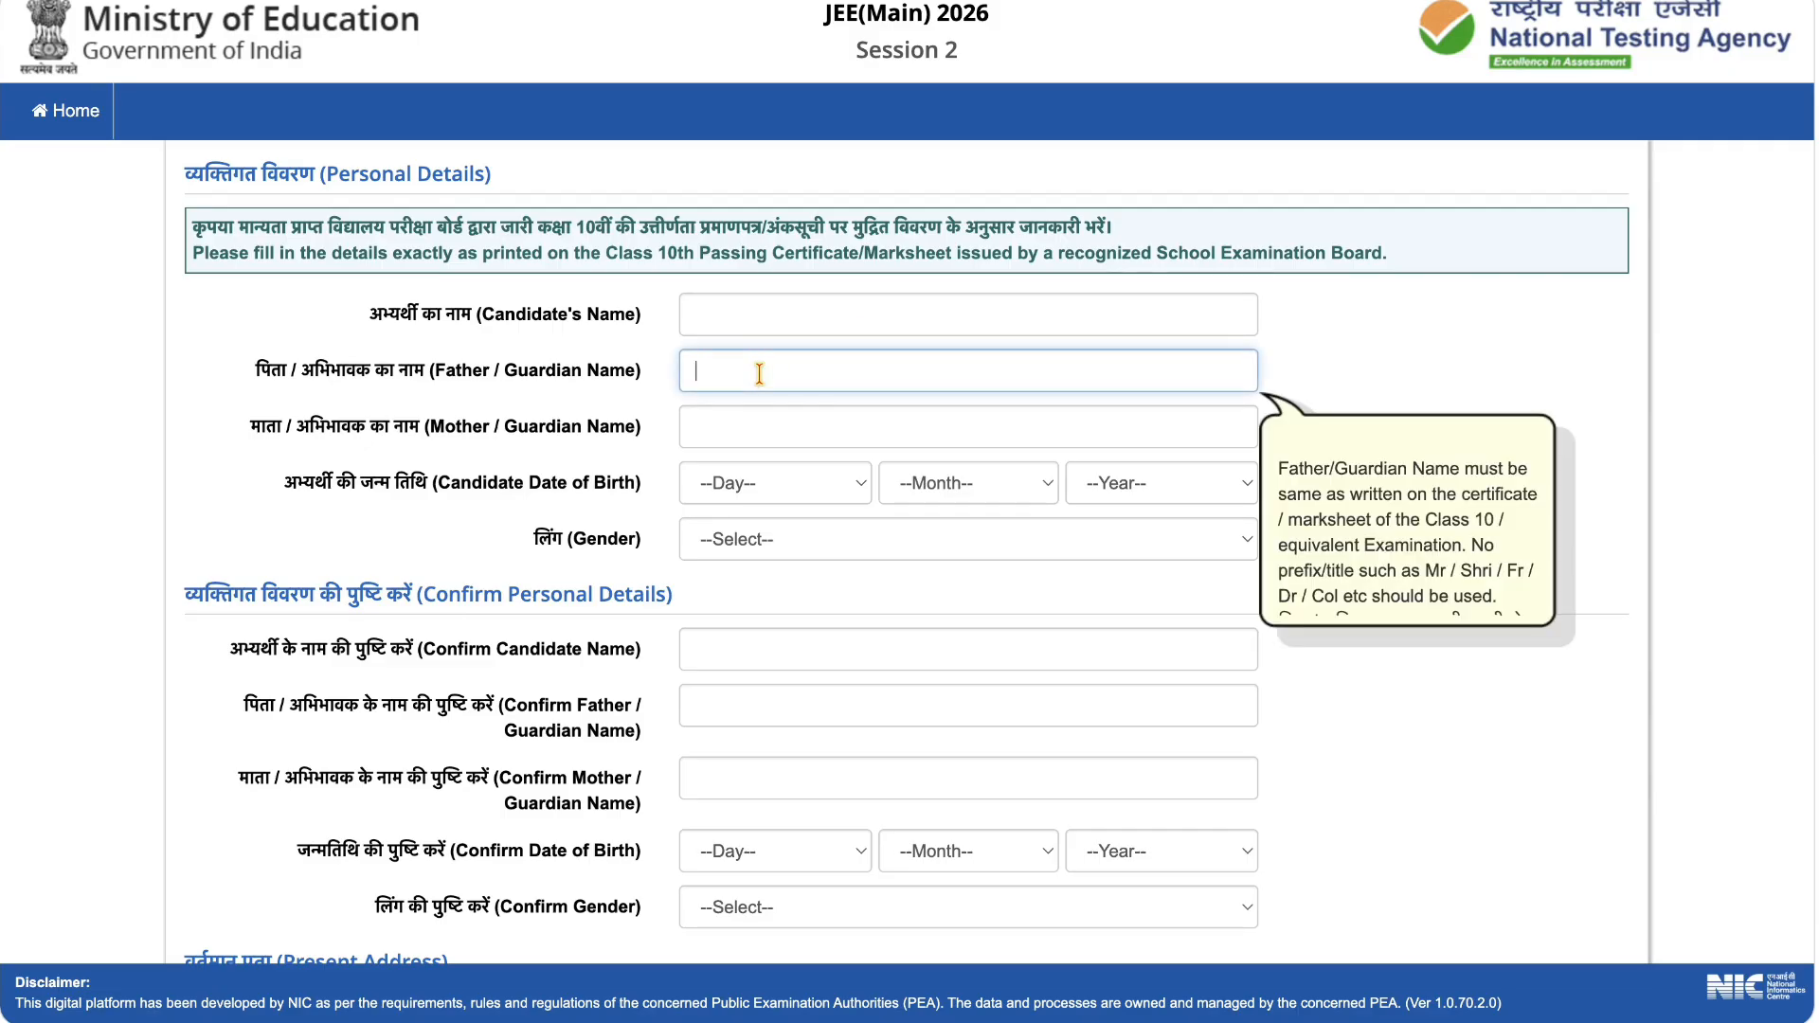
click(796, 427)
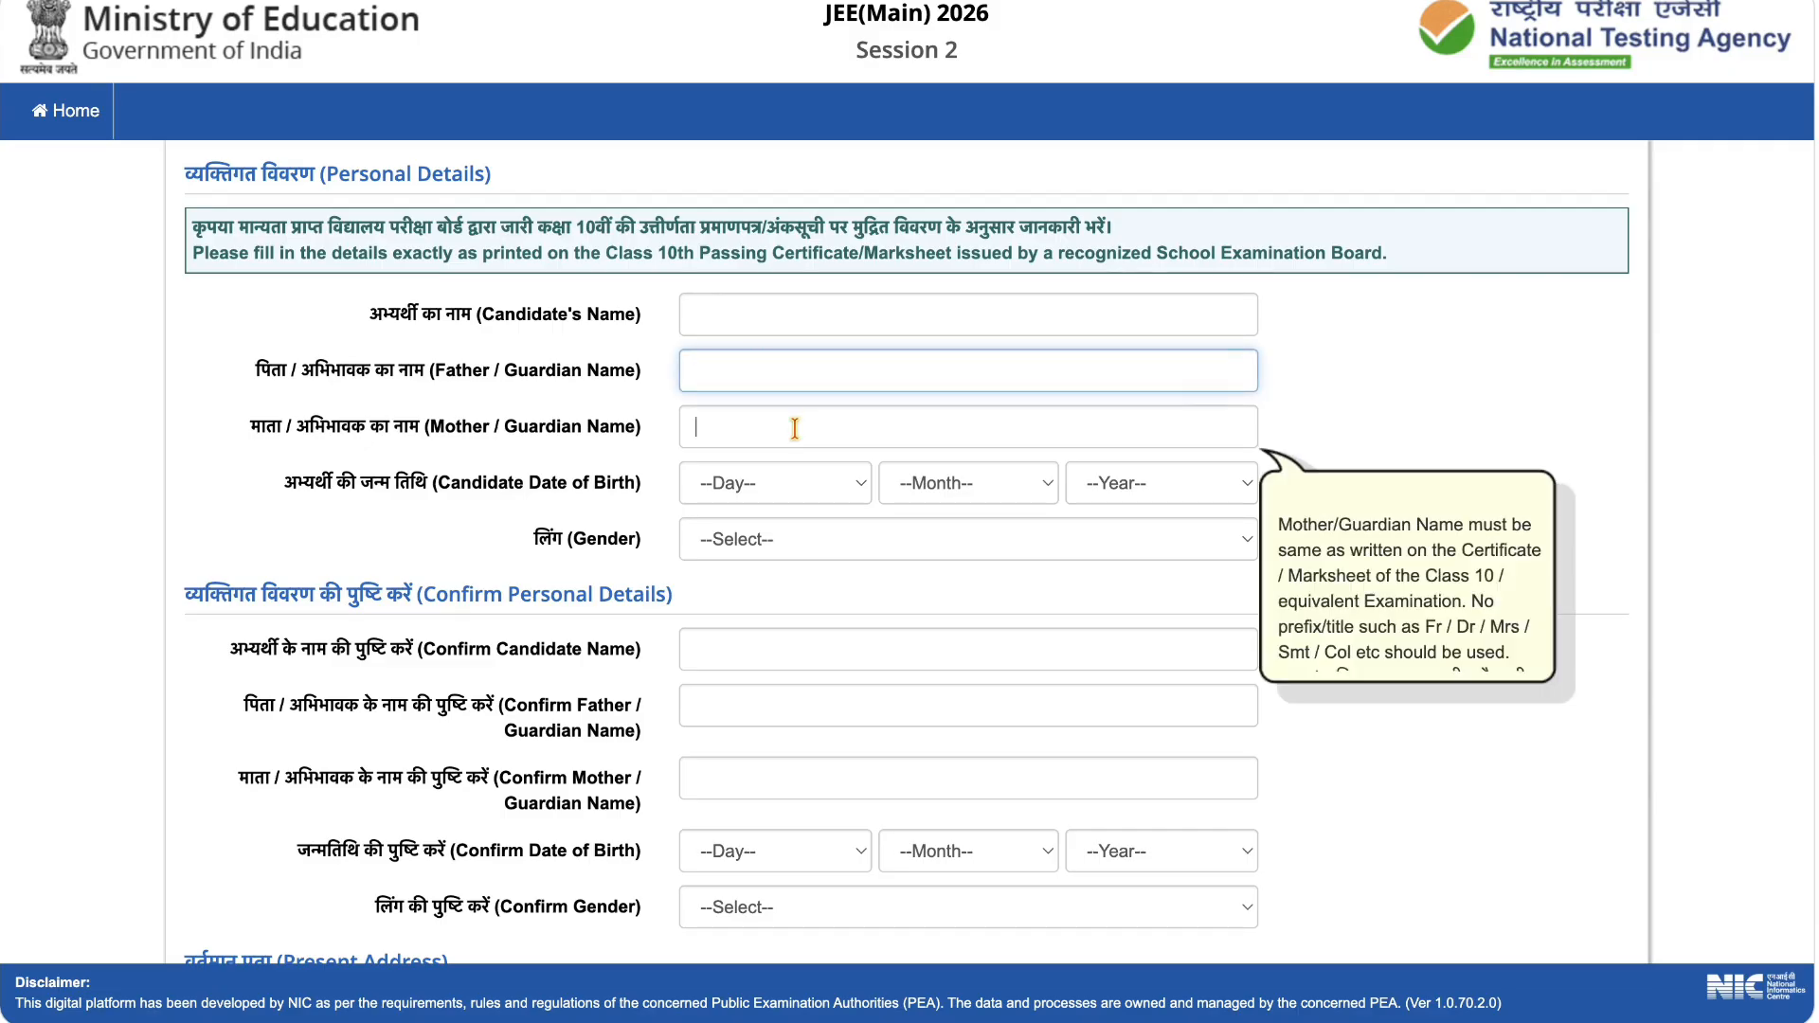
View the date of birth guidance and year options, and set the Gender to Male.
click(755, 500)
click(959, 483)
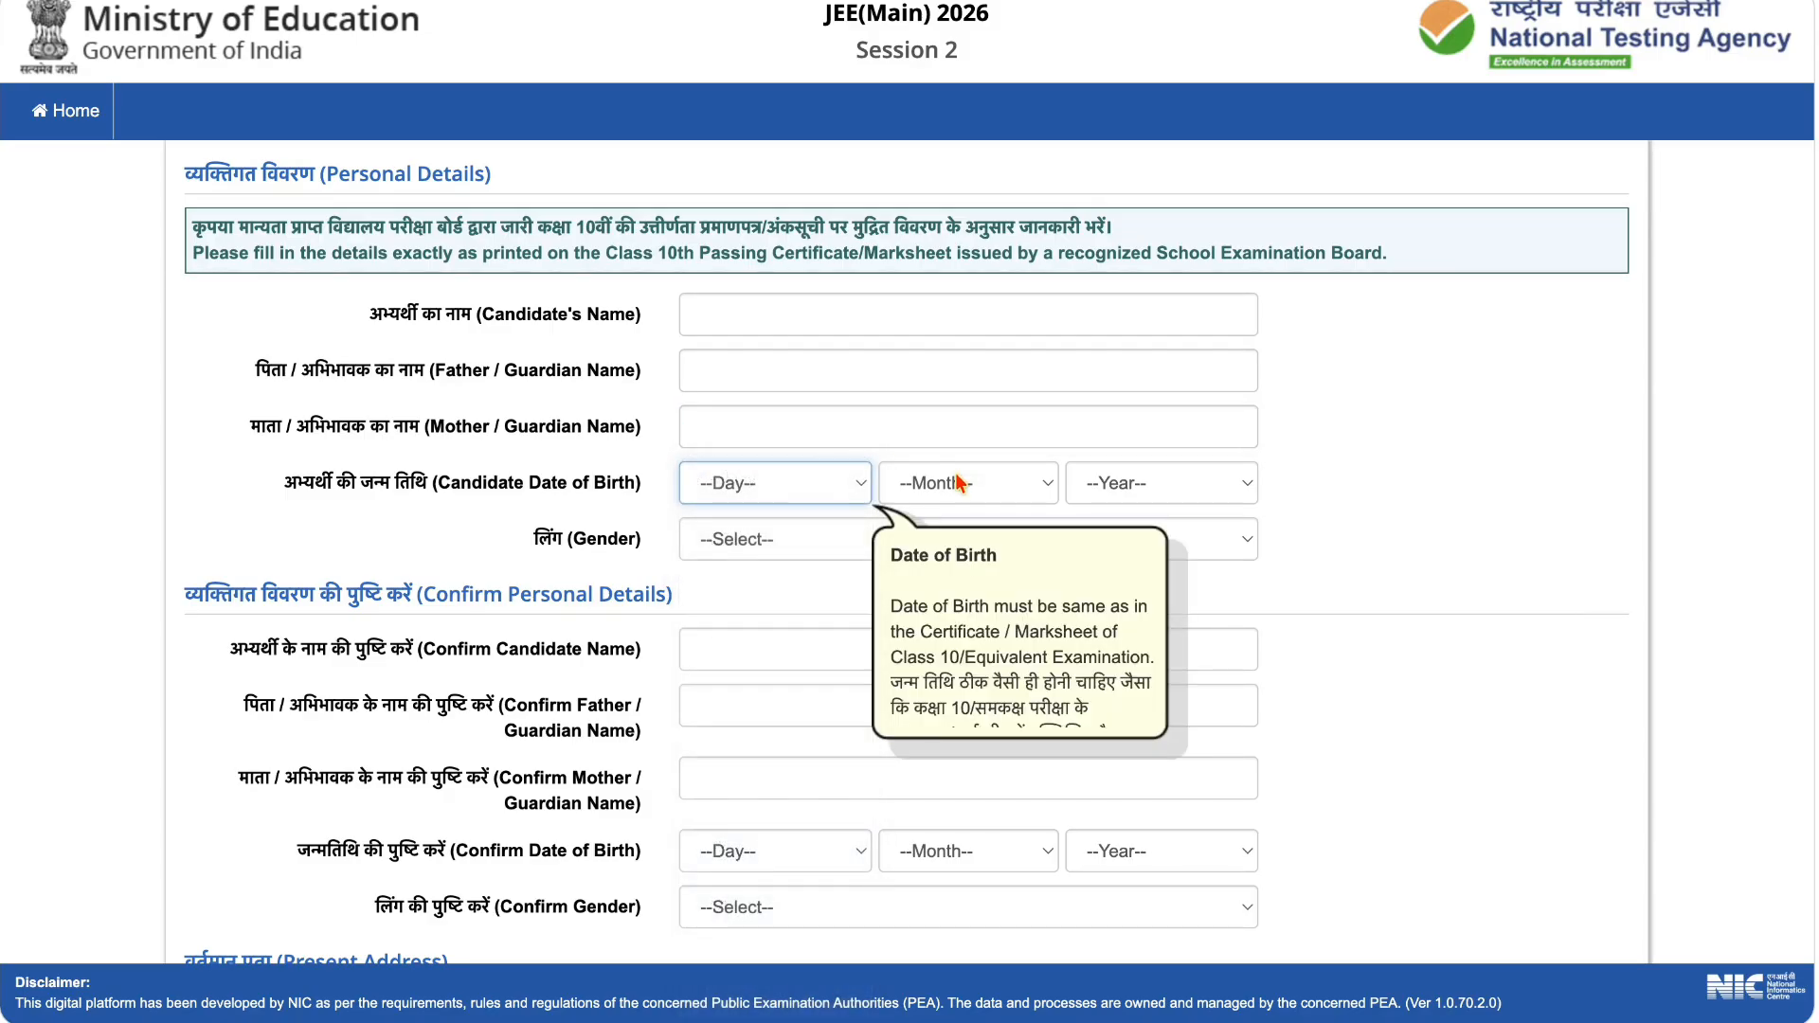
click(959, 483)
click(1135, 484)
click(1135, 483)
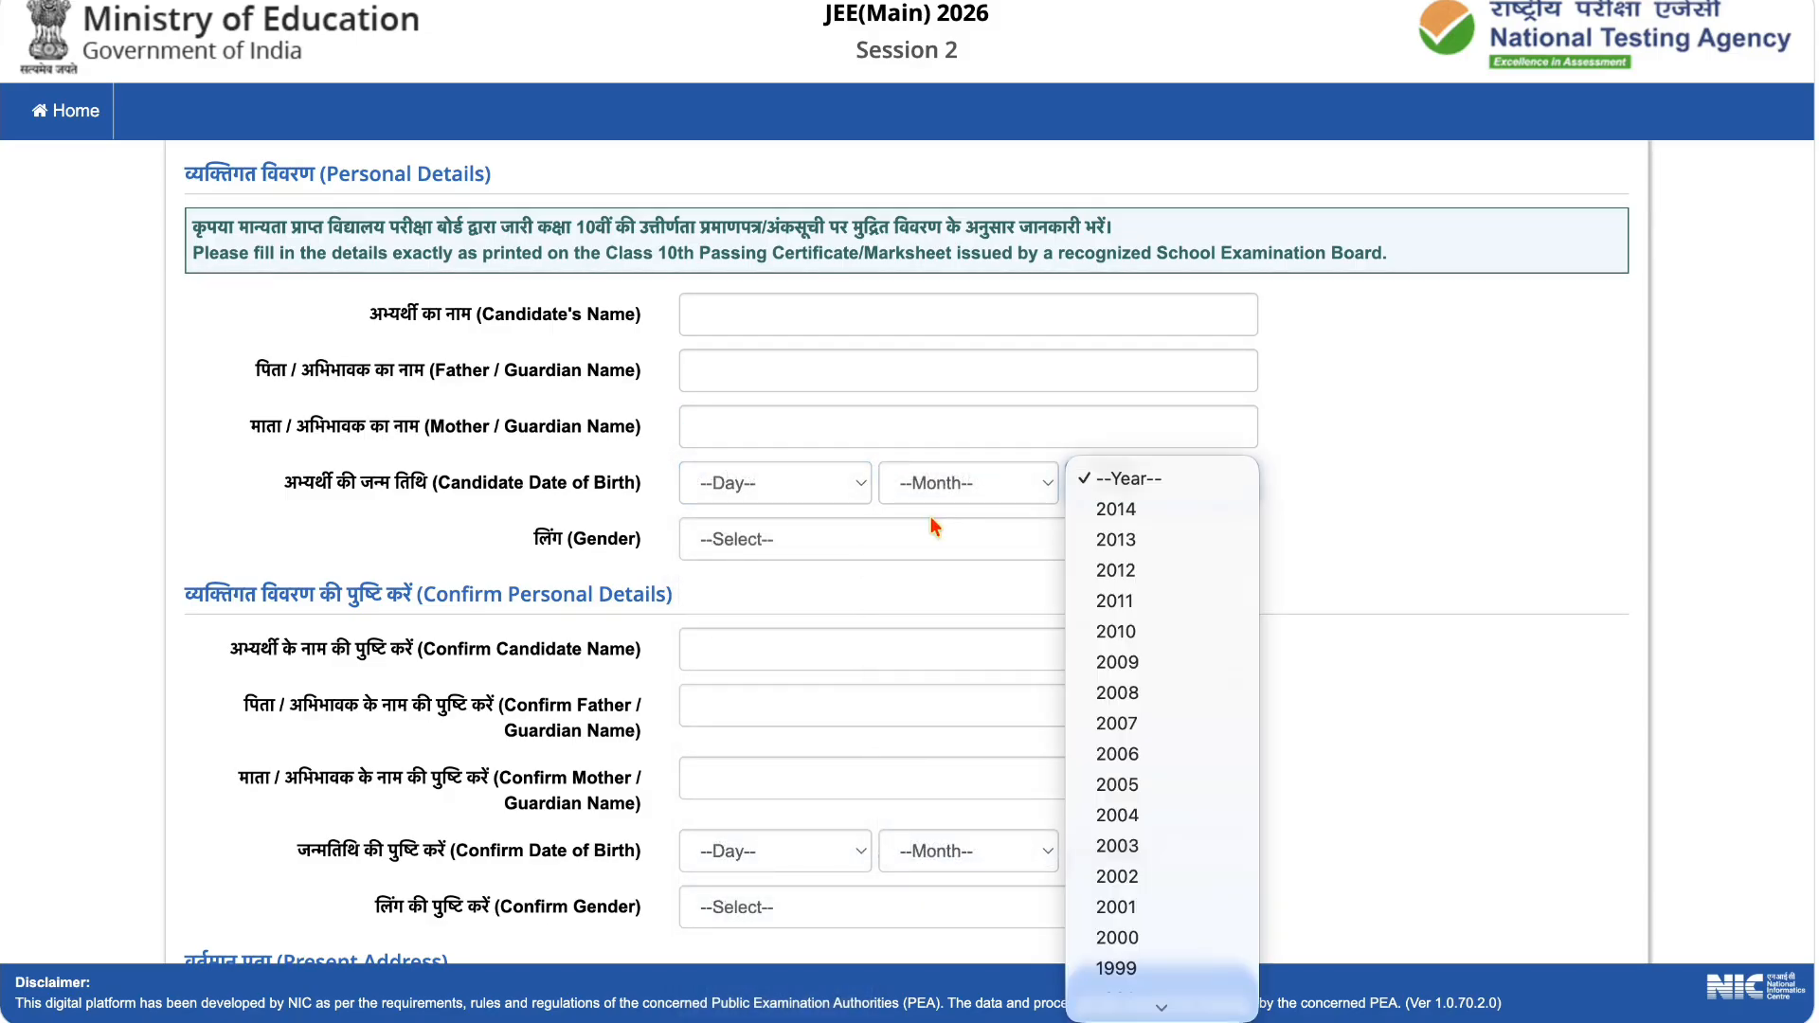
click(899, 529)
click(897, 531)
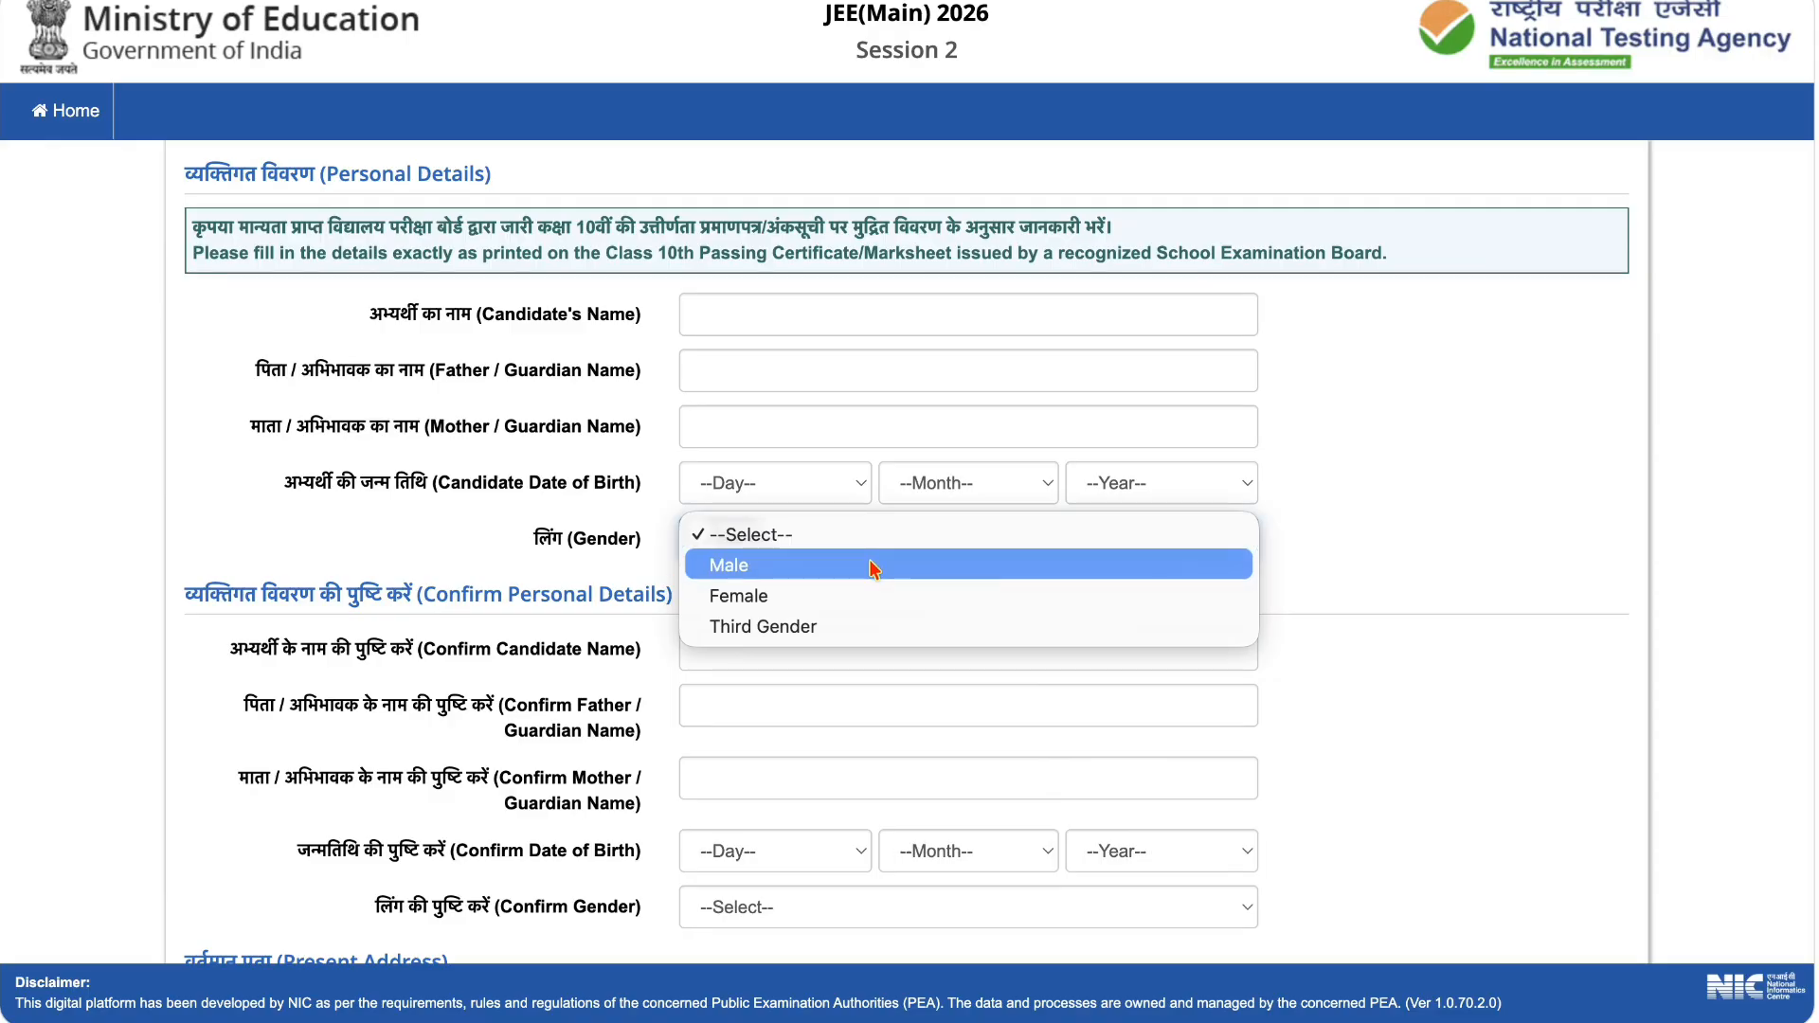
click(869, 564)
Go through the empty name fields under Confirm Personal Details and set Confirm Gender to Male.
scroll(869, 567, down, 3)
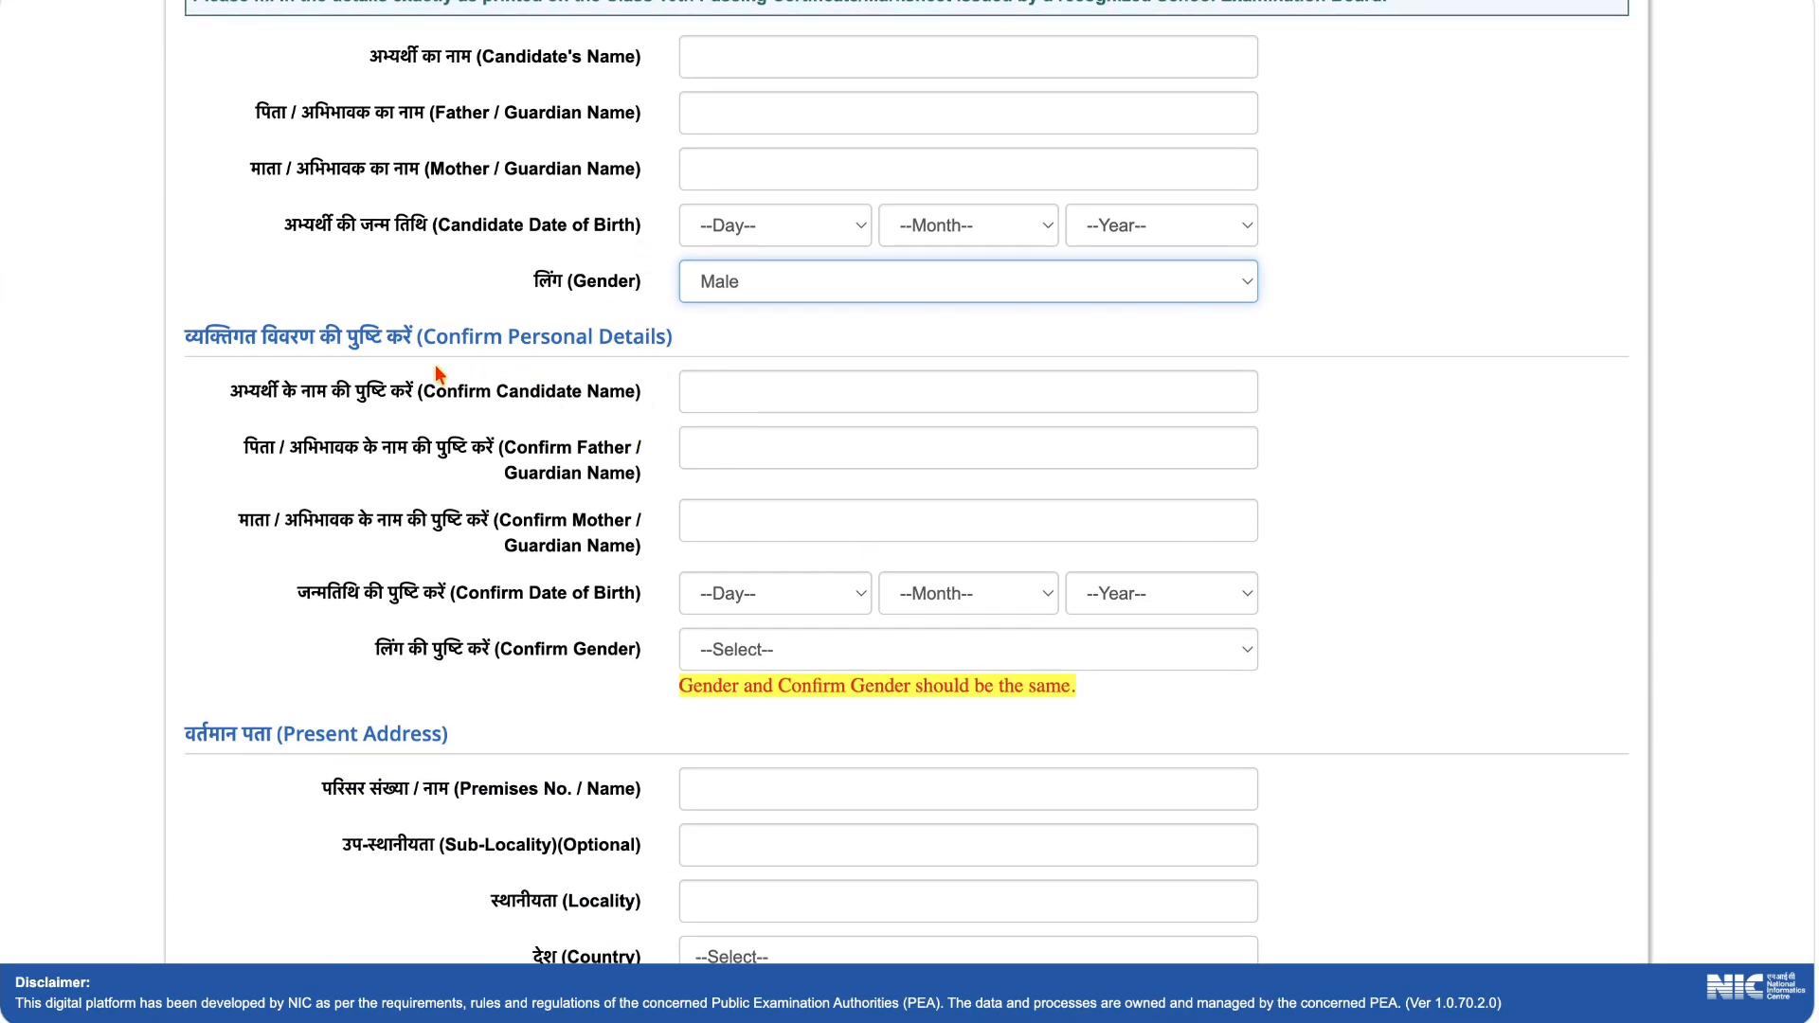
click(771, 391)
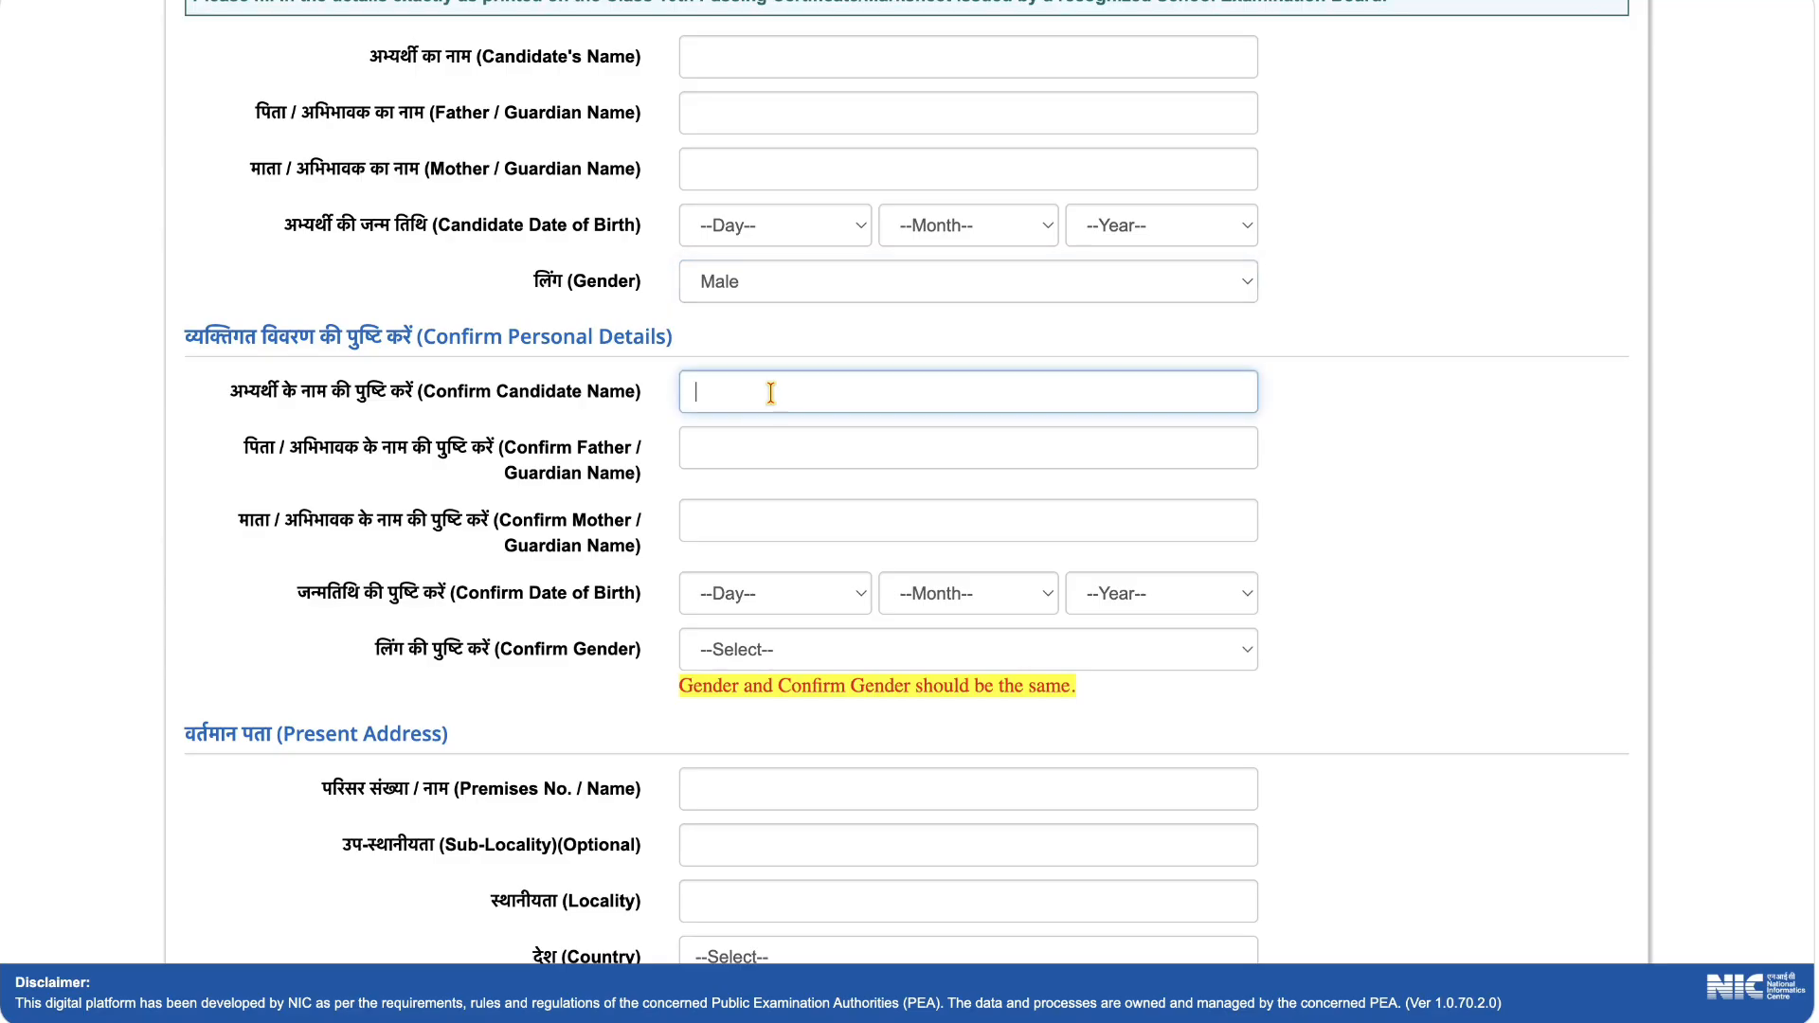
click(748, 447)
click(749, 509)
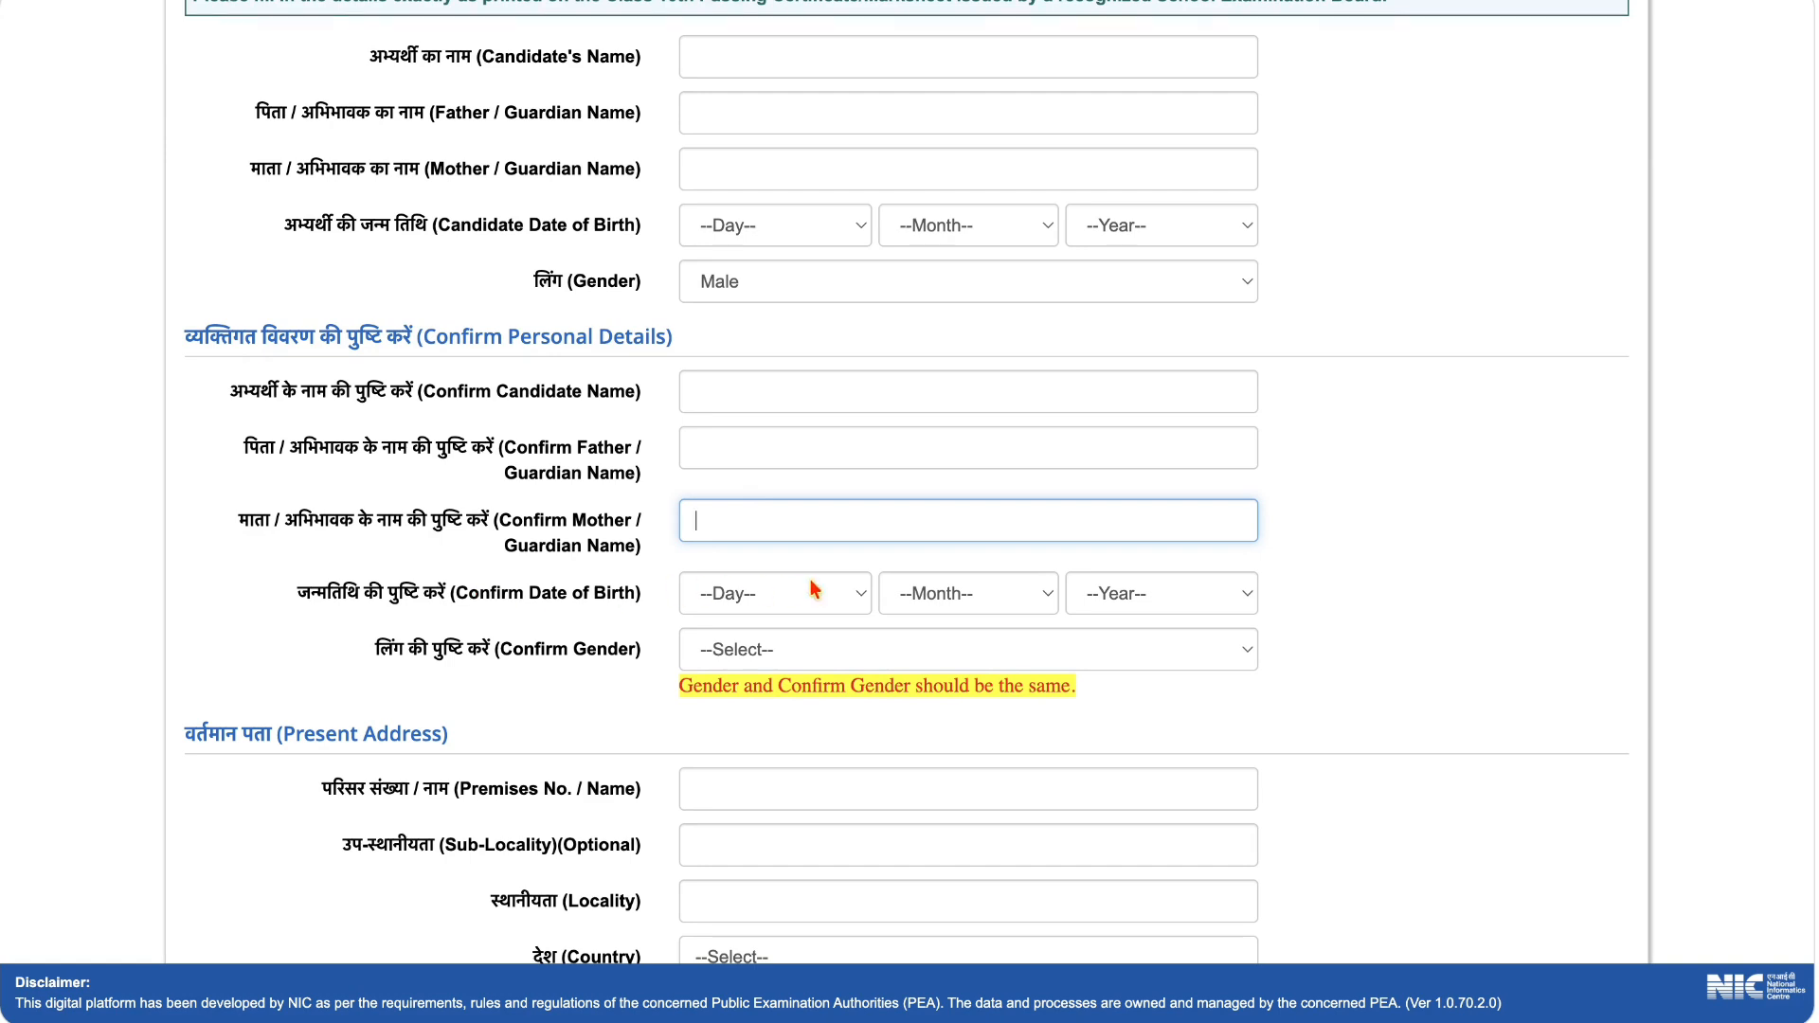
click(802, 654)
click(771, 736)
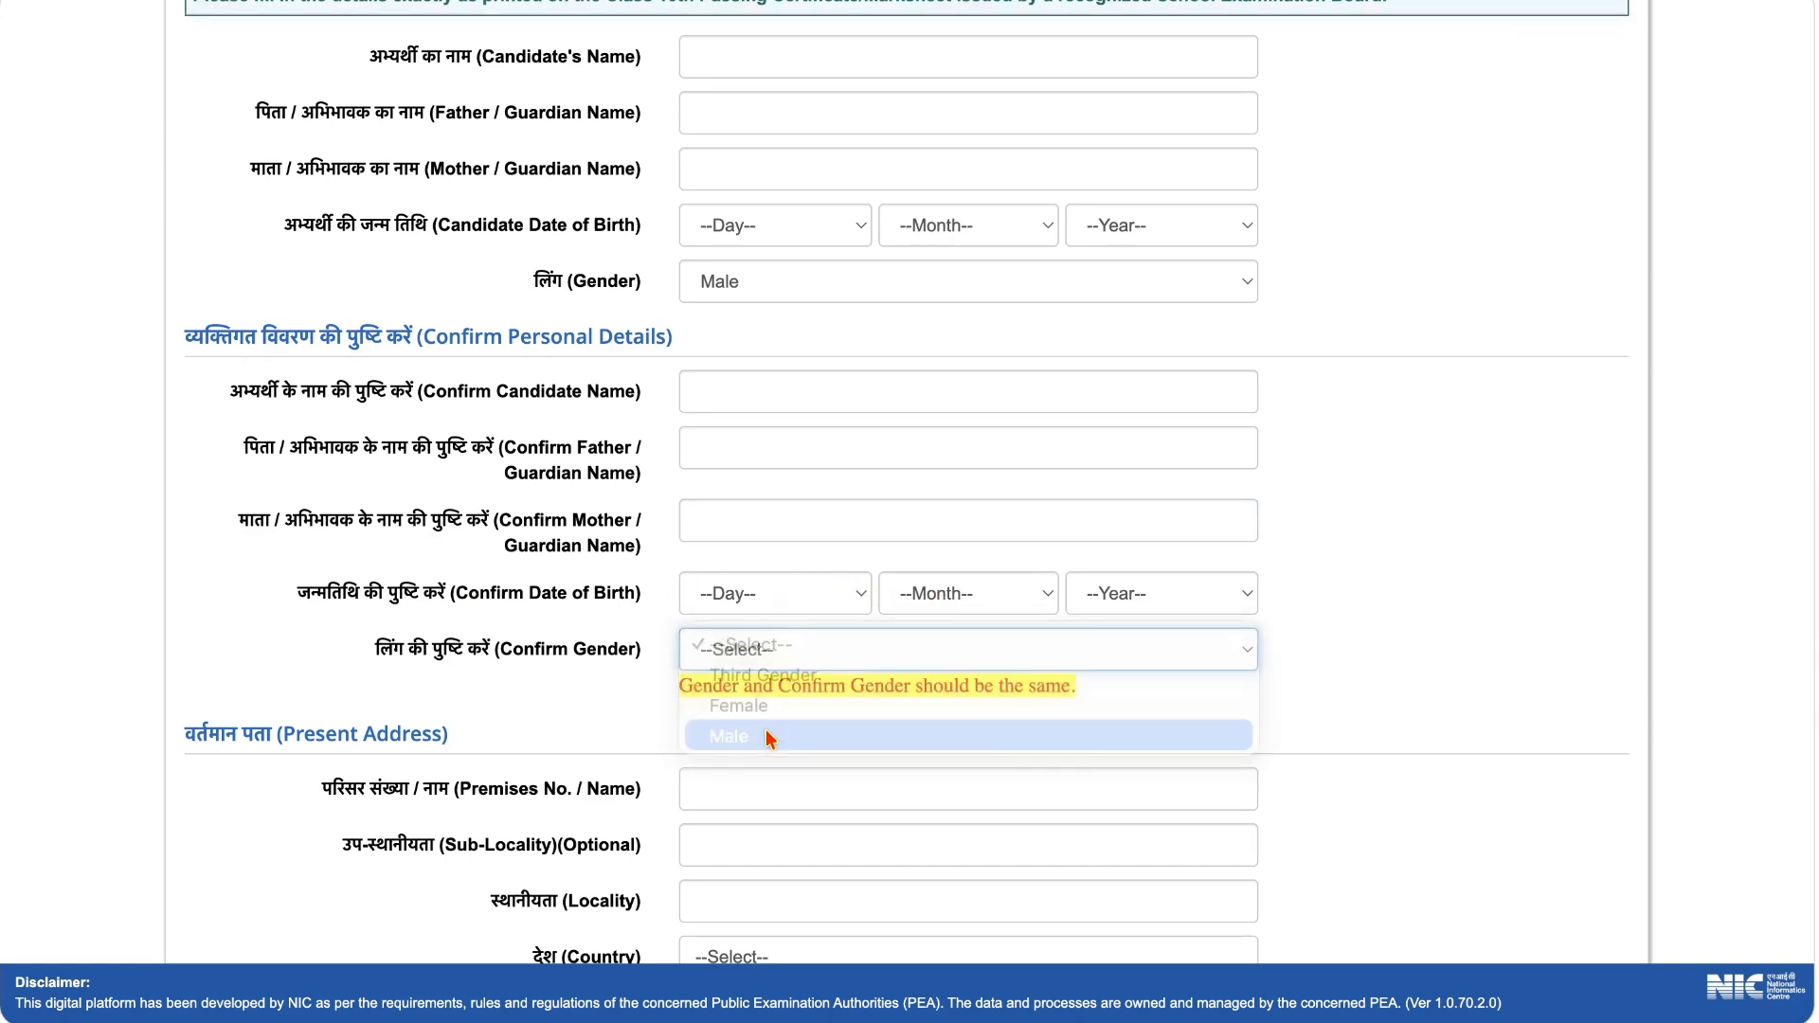
Go through the Premises No. / Name, Sub-Locality and Locality fields of the Present Address section without filling them.
scroll(766, 729, down, 3)
scroll(767, 729, down, 2)
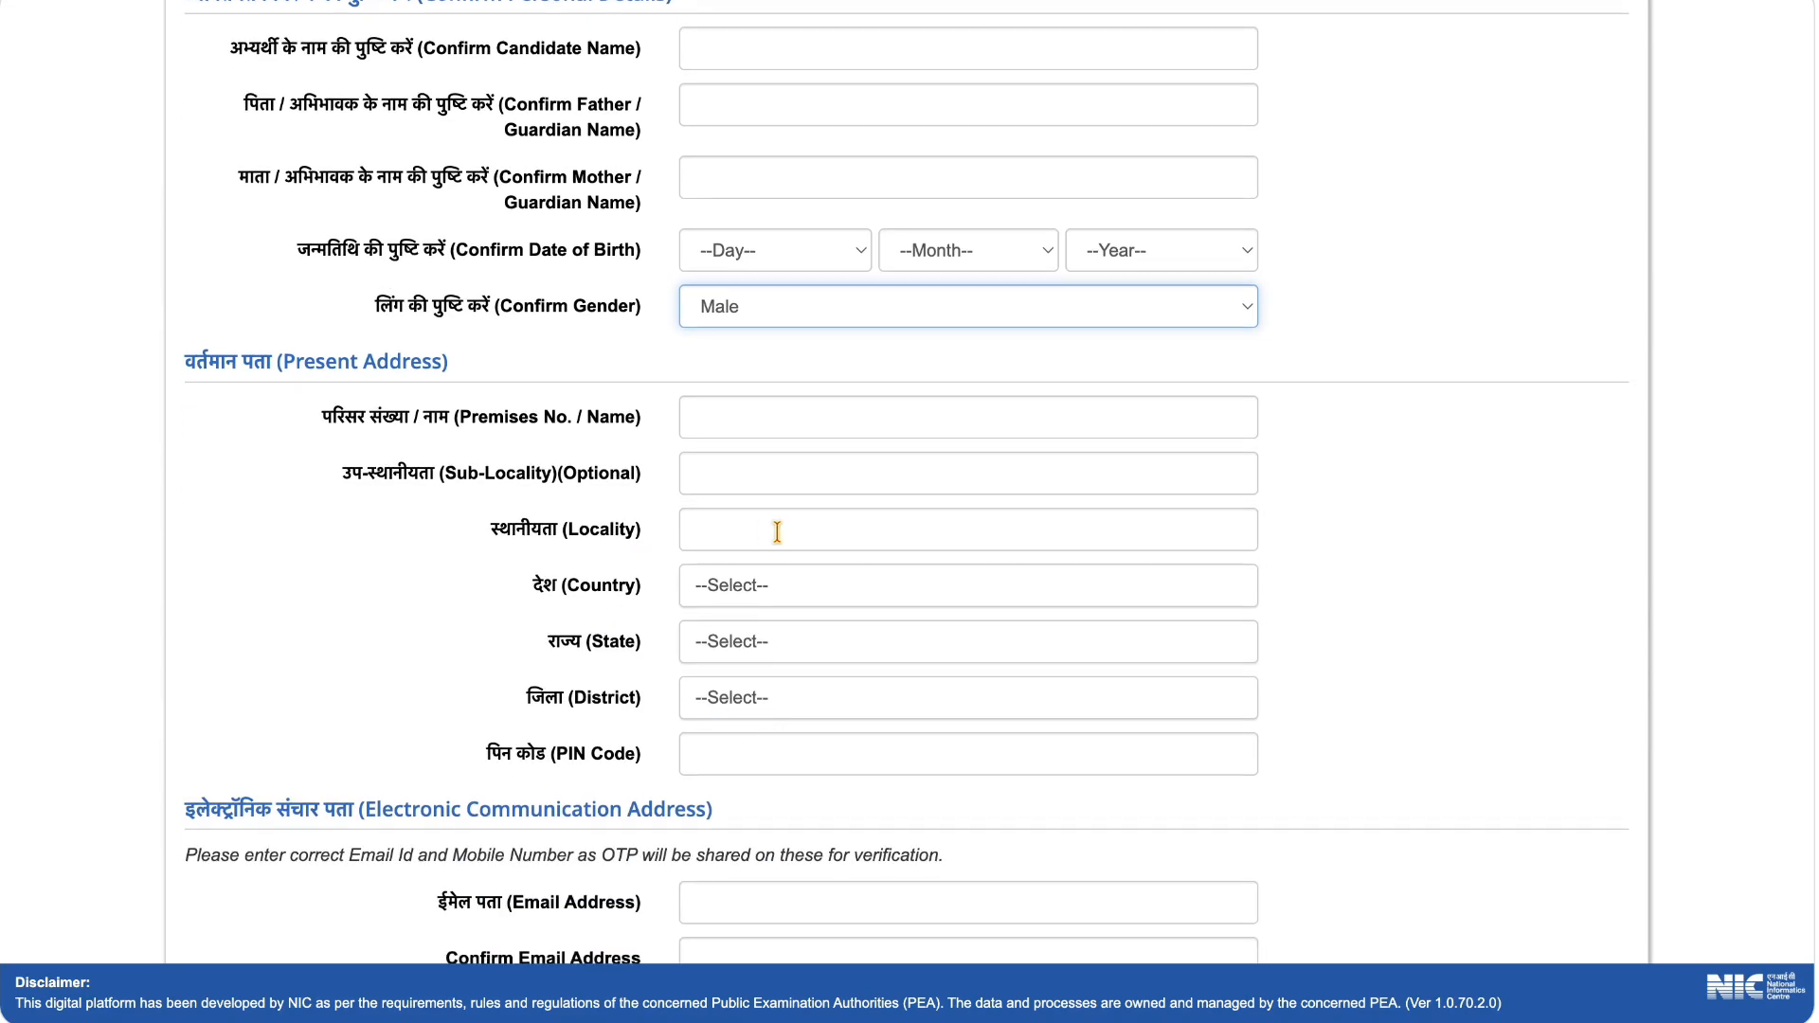
click(751, 433)
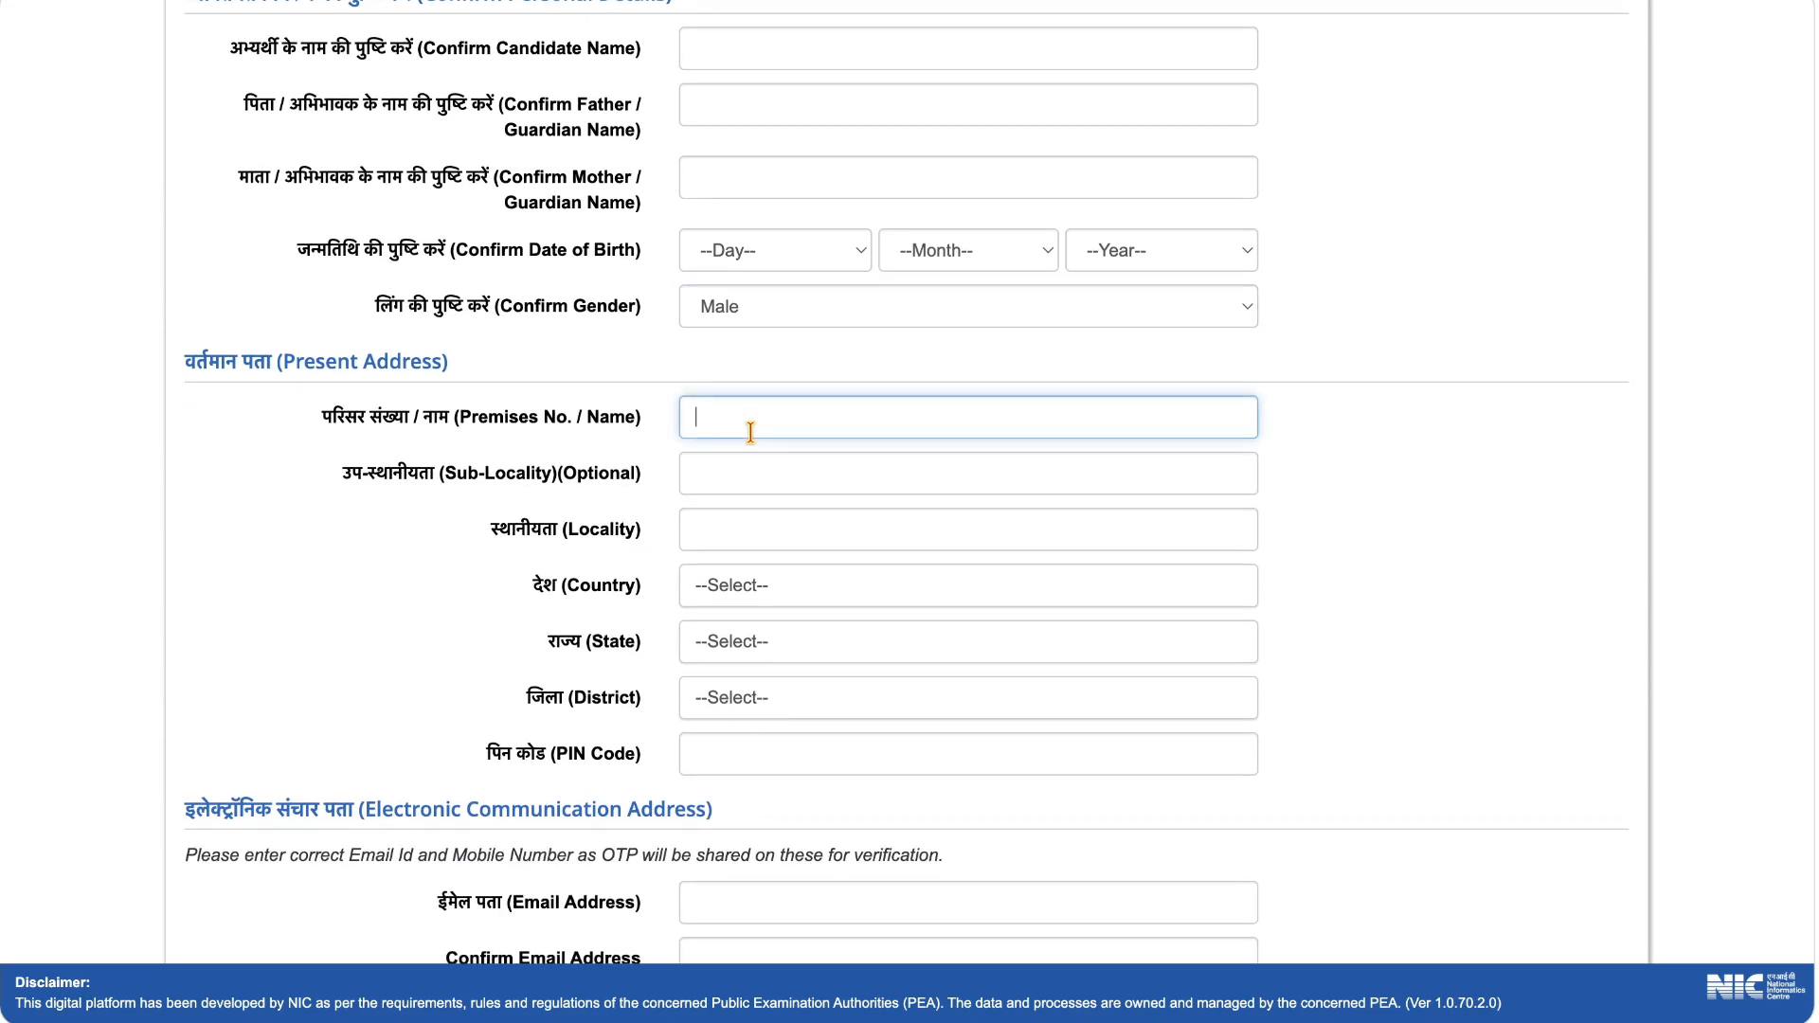
click(745, 485)
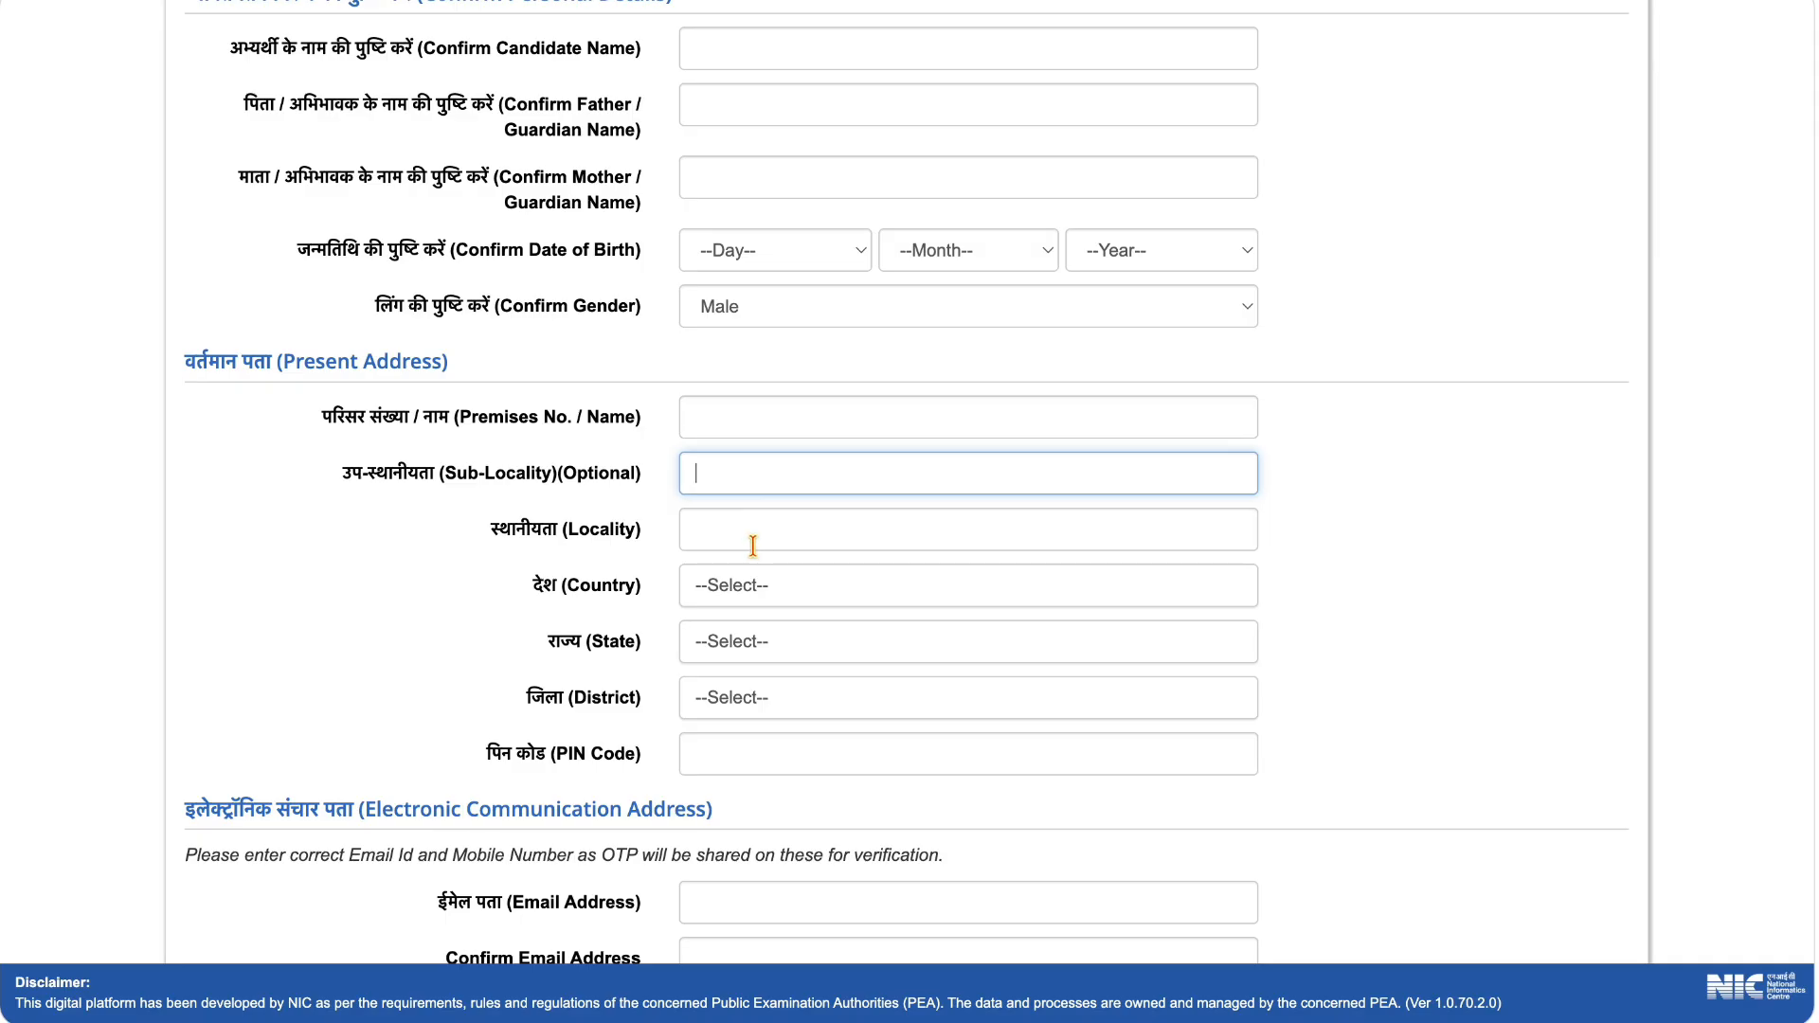
click(752, 538)
Set the present address Country to India and the State to UTTAR PRADESH.
click(737, 588)
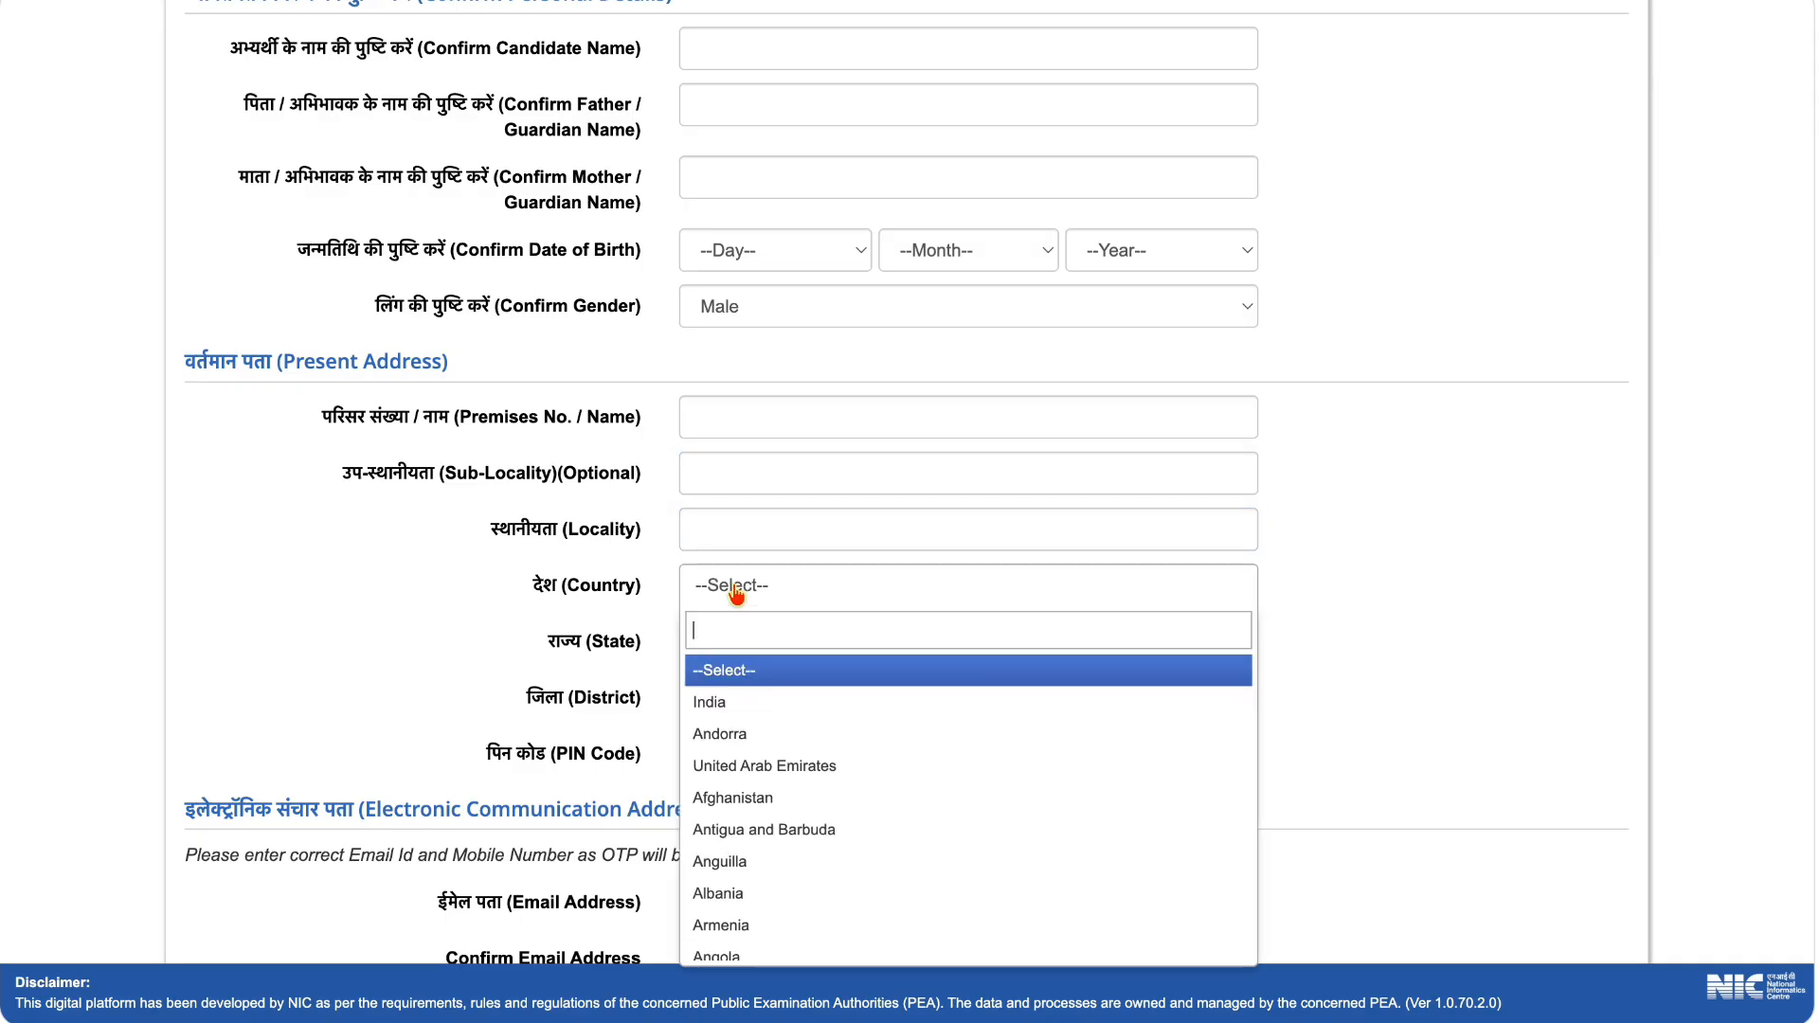
click(723, 703)
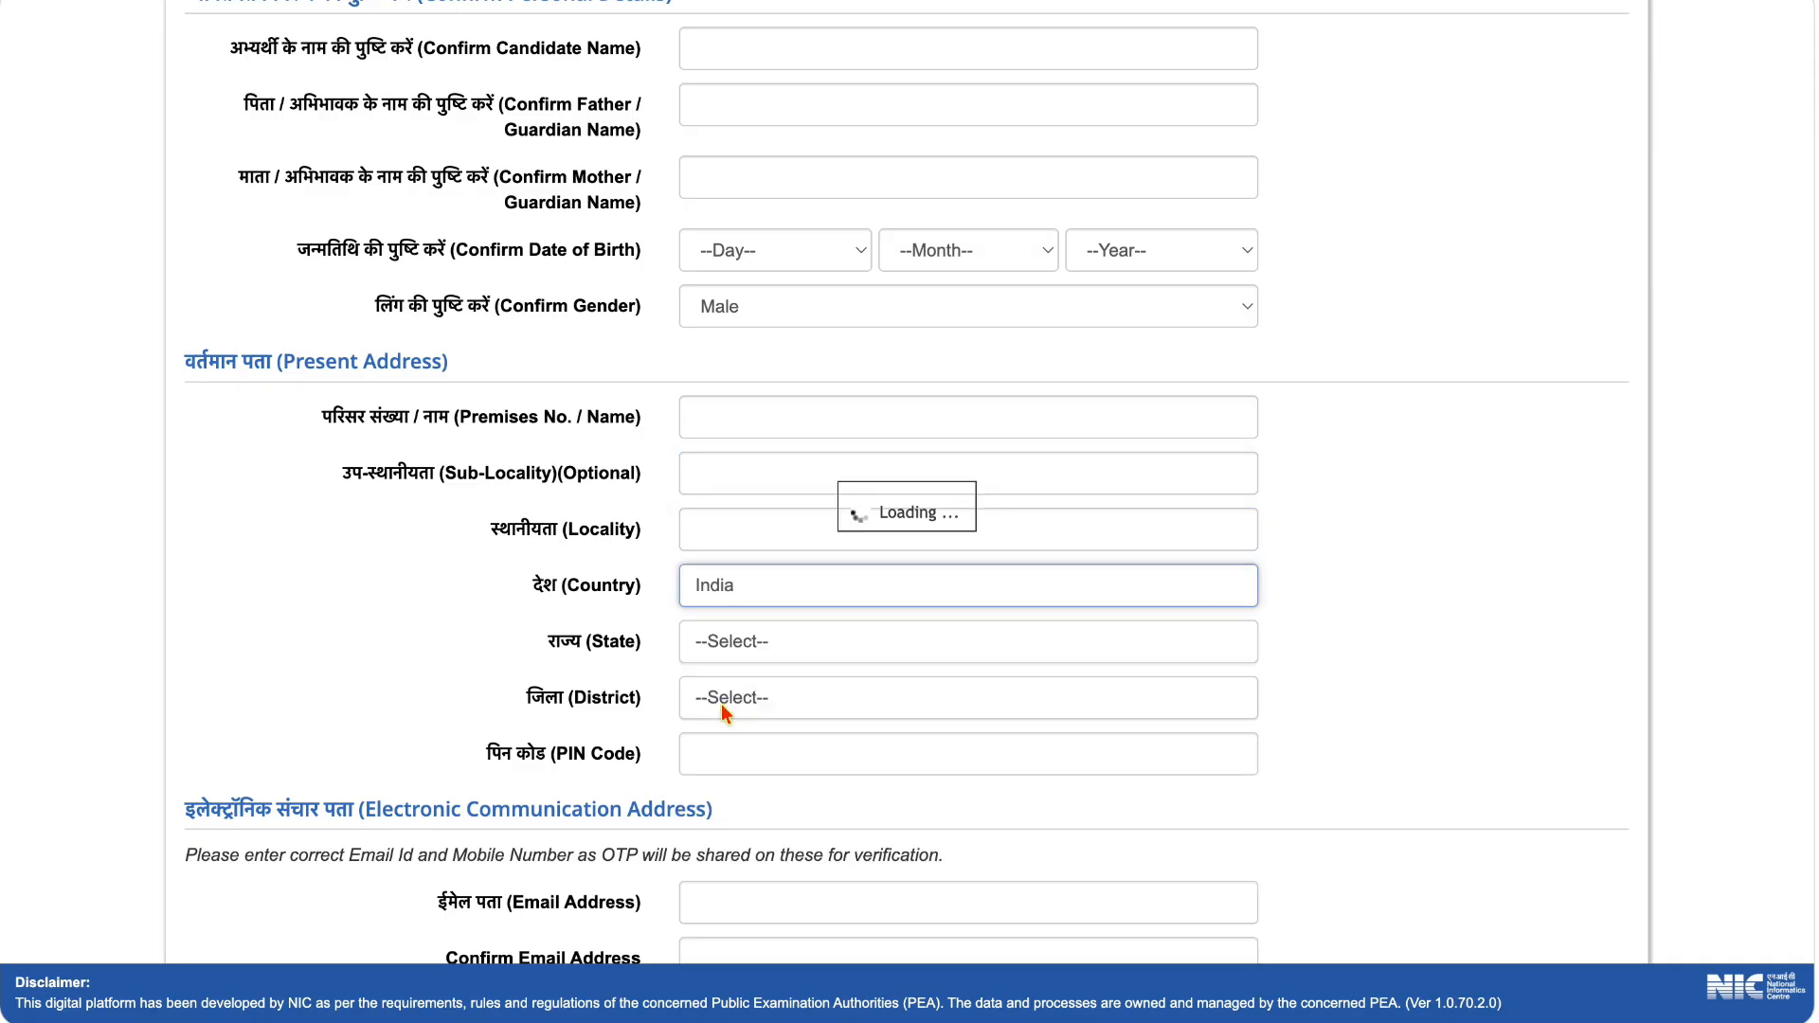
click(782, 652)
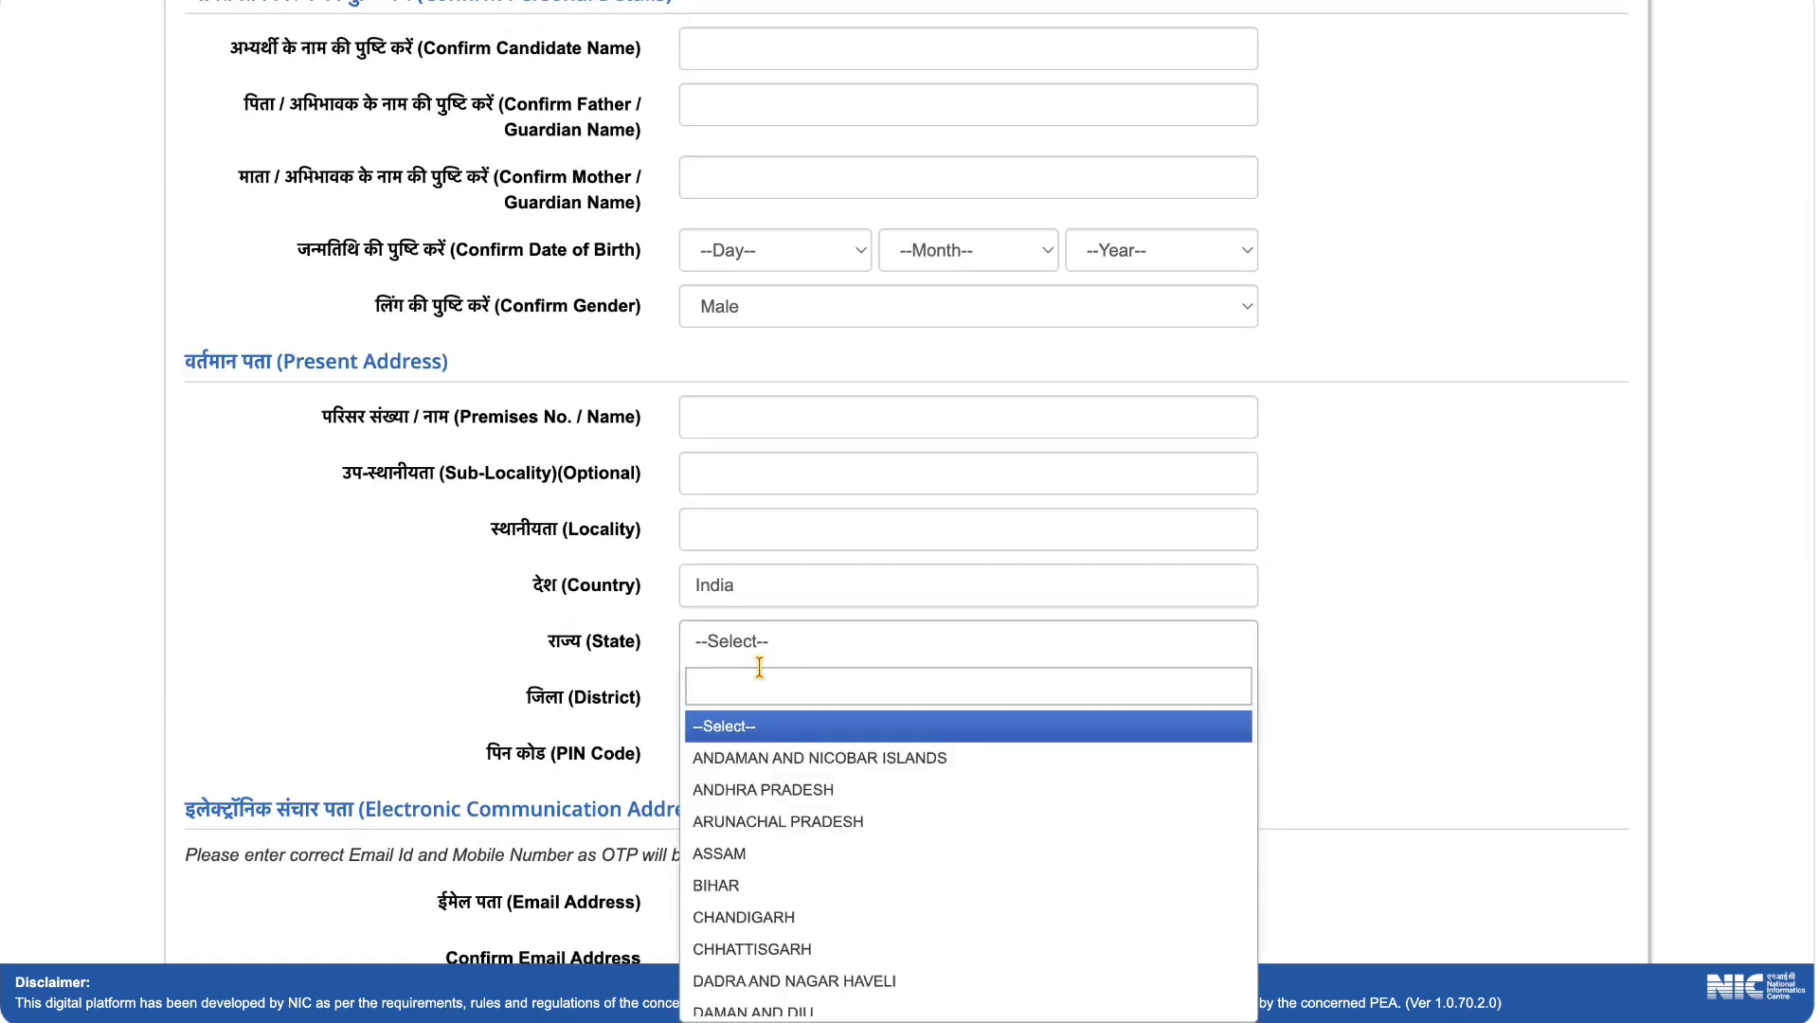
text(utt)
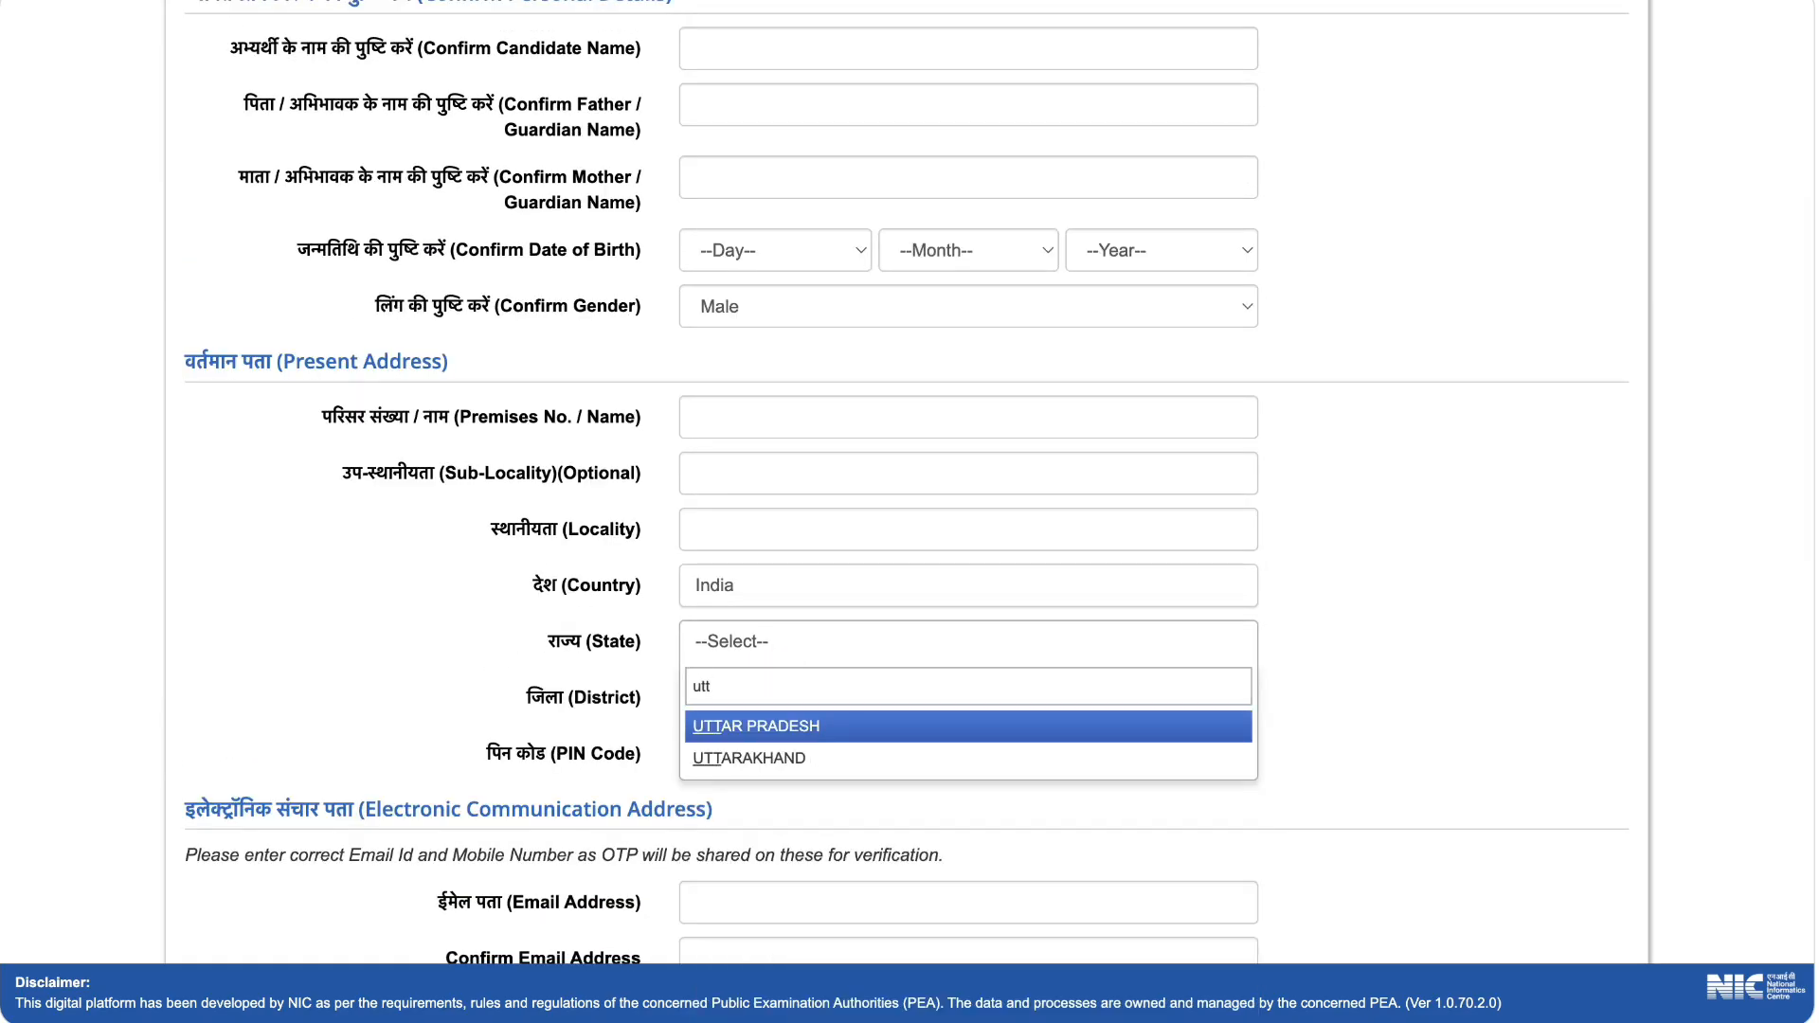
key(Return)
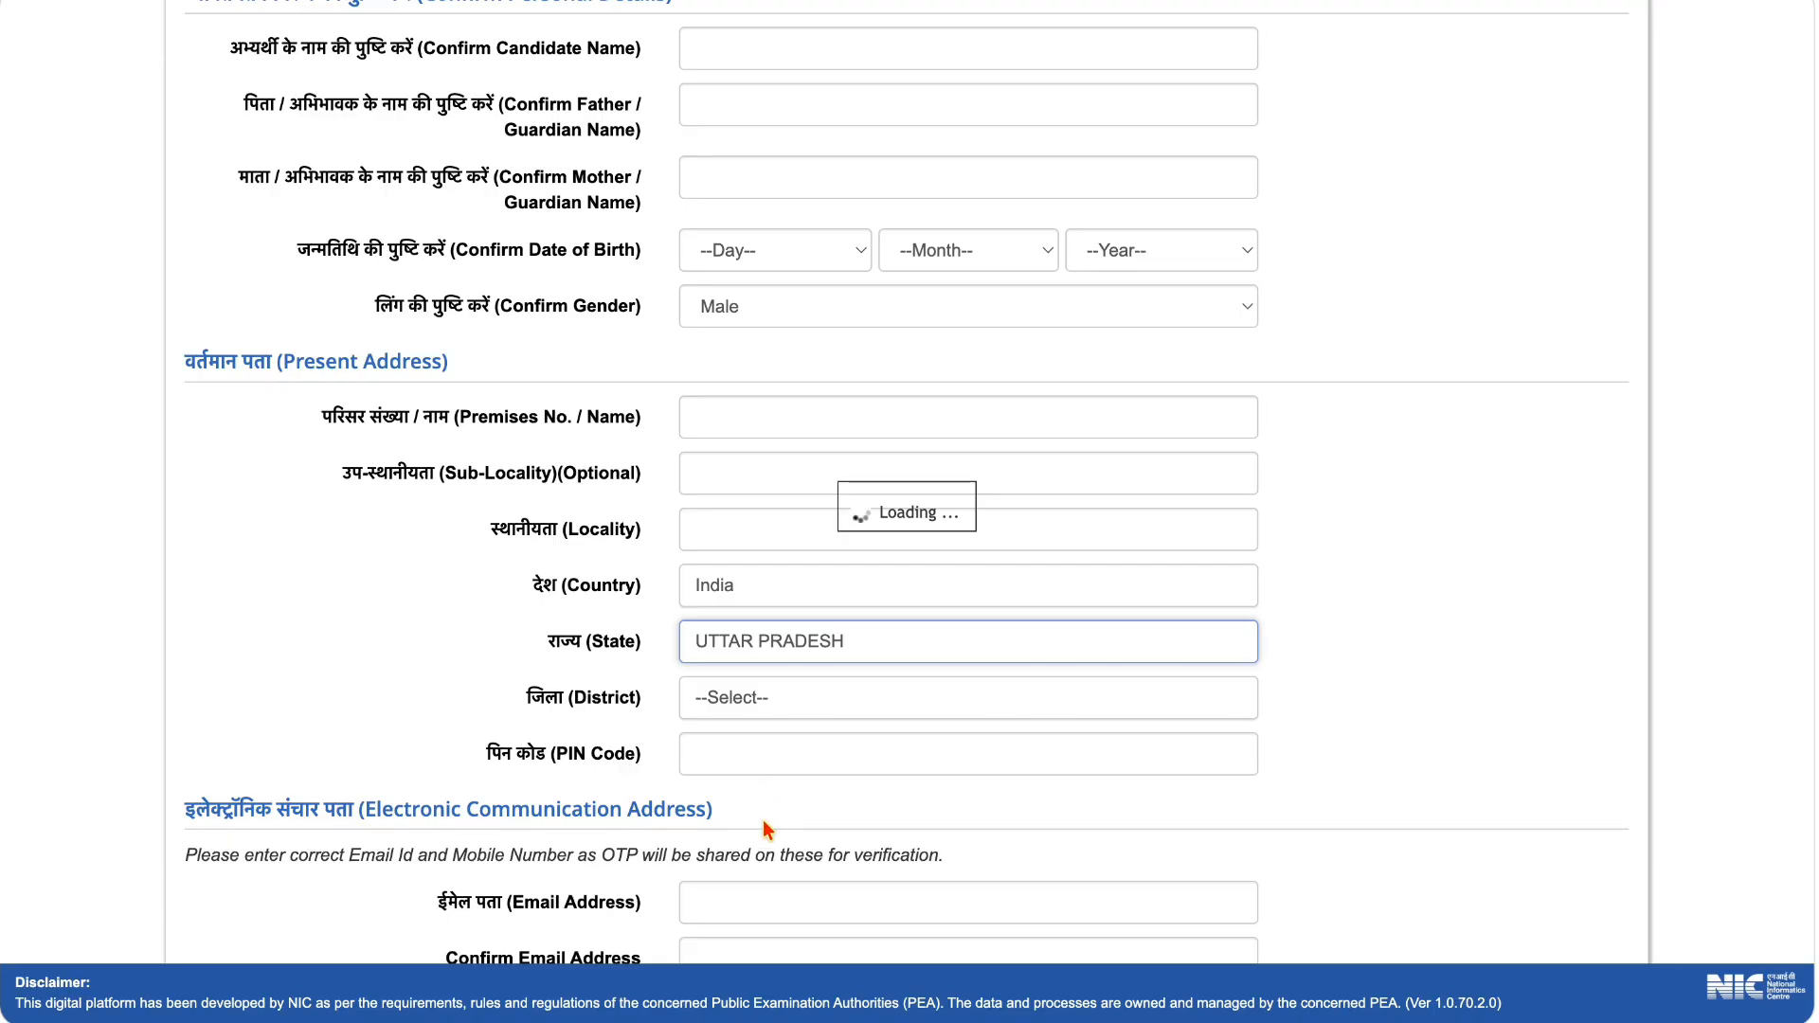
Set the present address District to BUDAUN.
scroll(770, 758, down, 3)
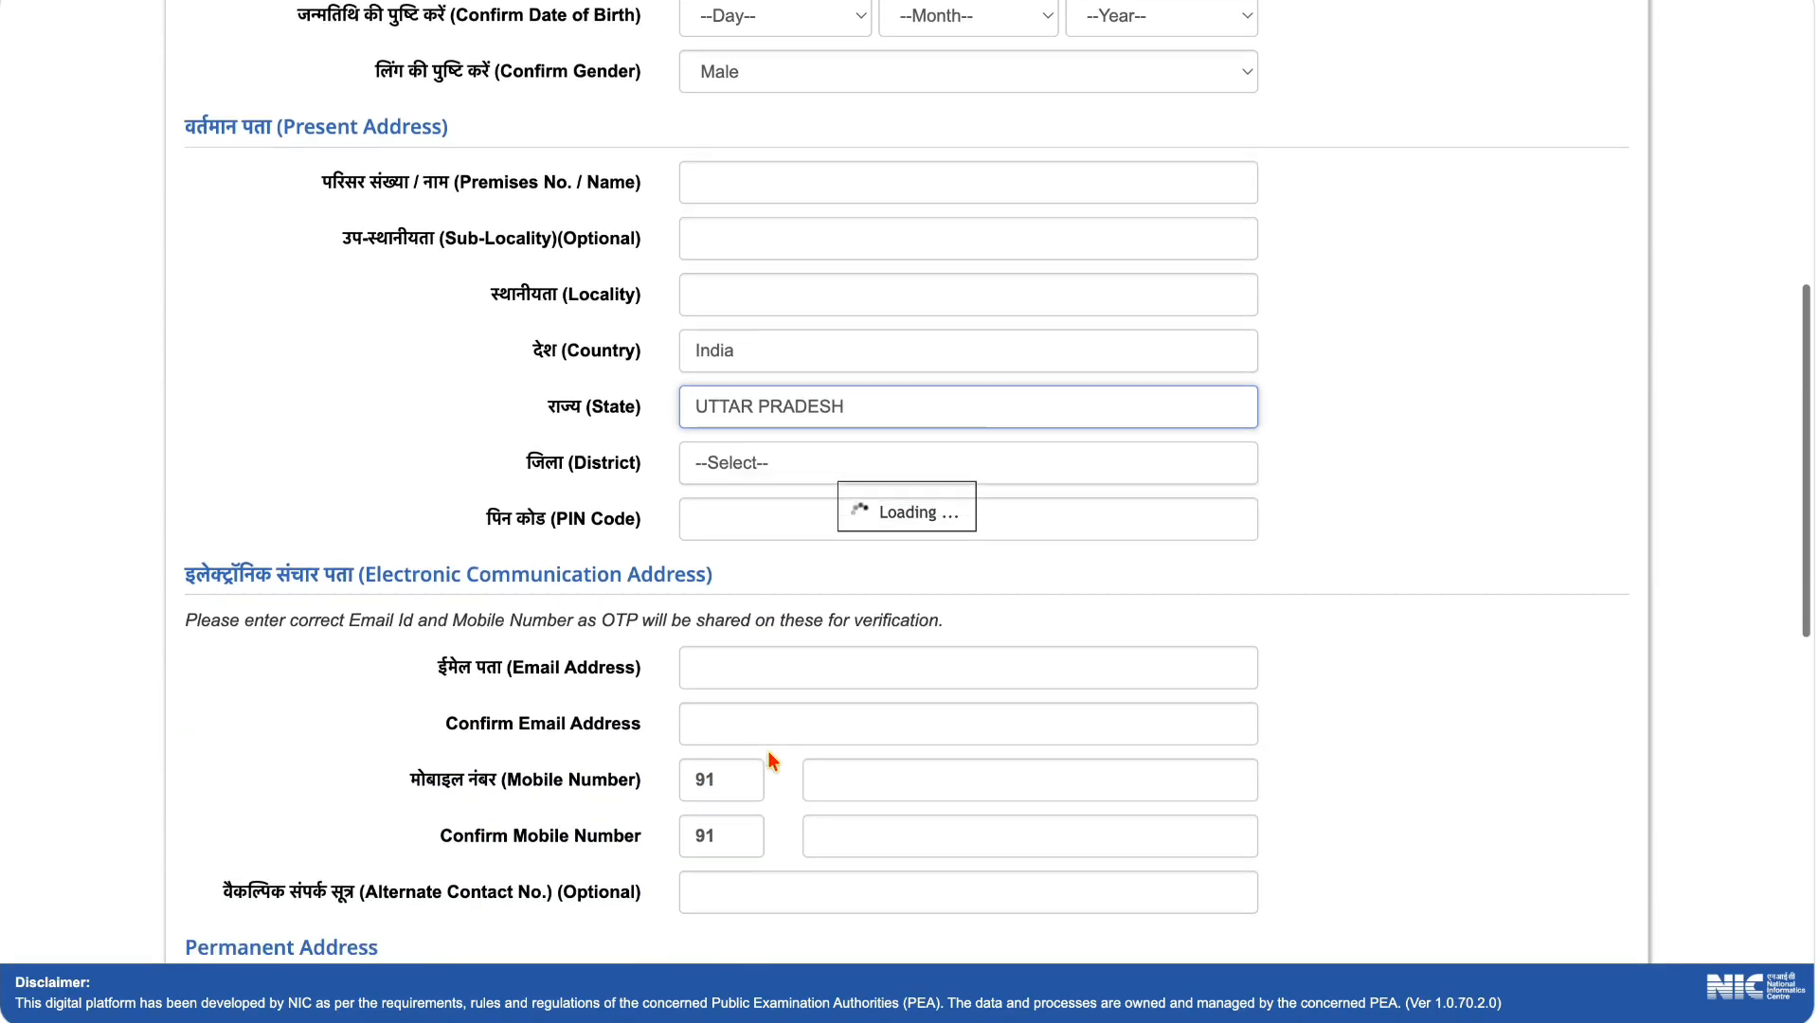
scroll(607, 660, up, 3)
scroll(687, 597, down, 1)
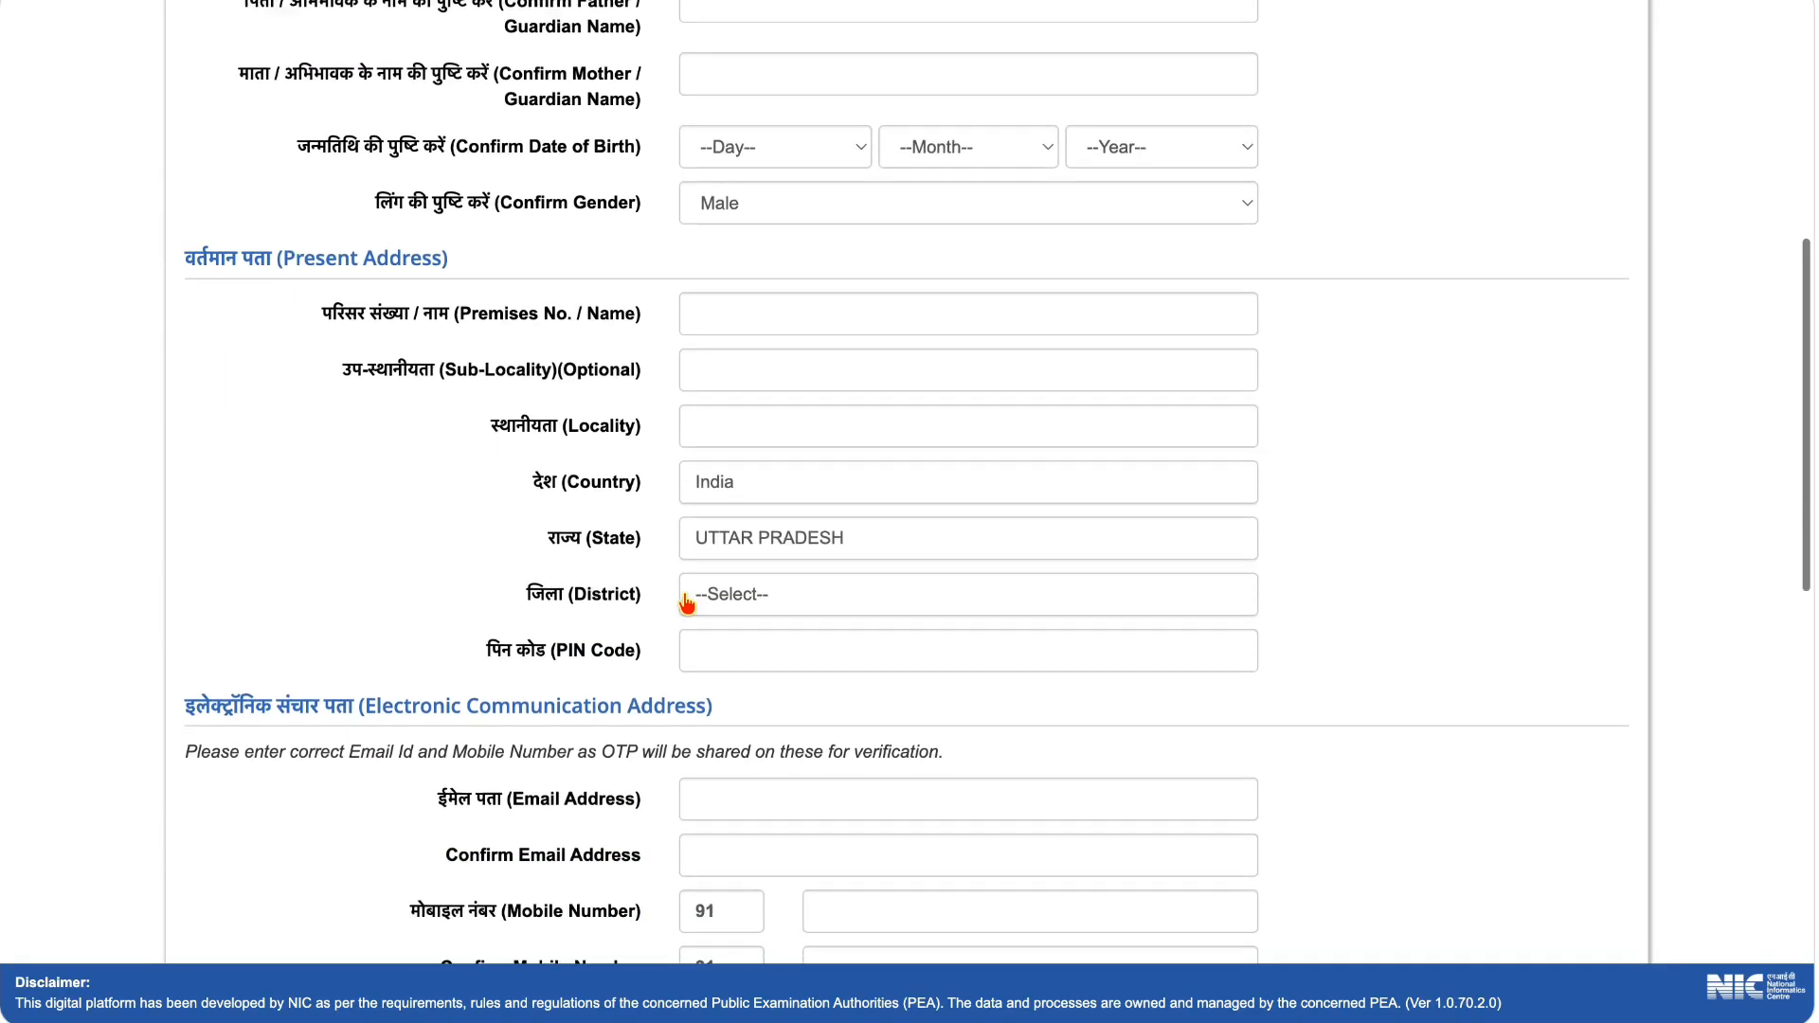
click(753, 578)
text(bu)
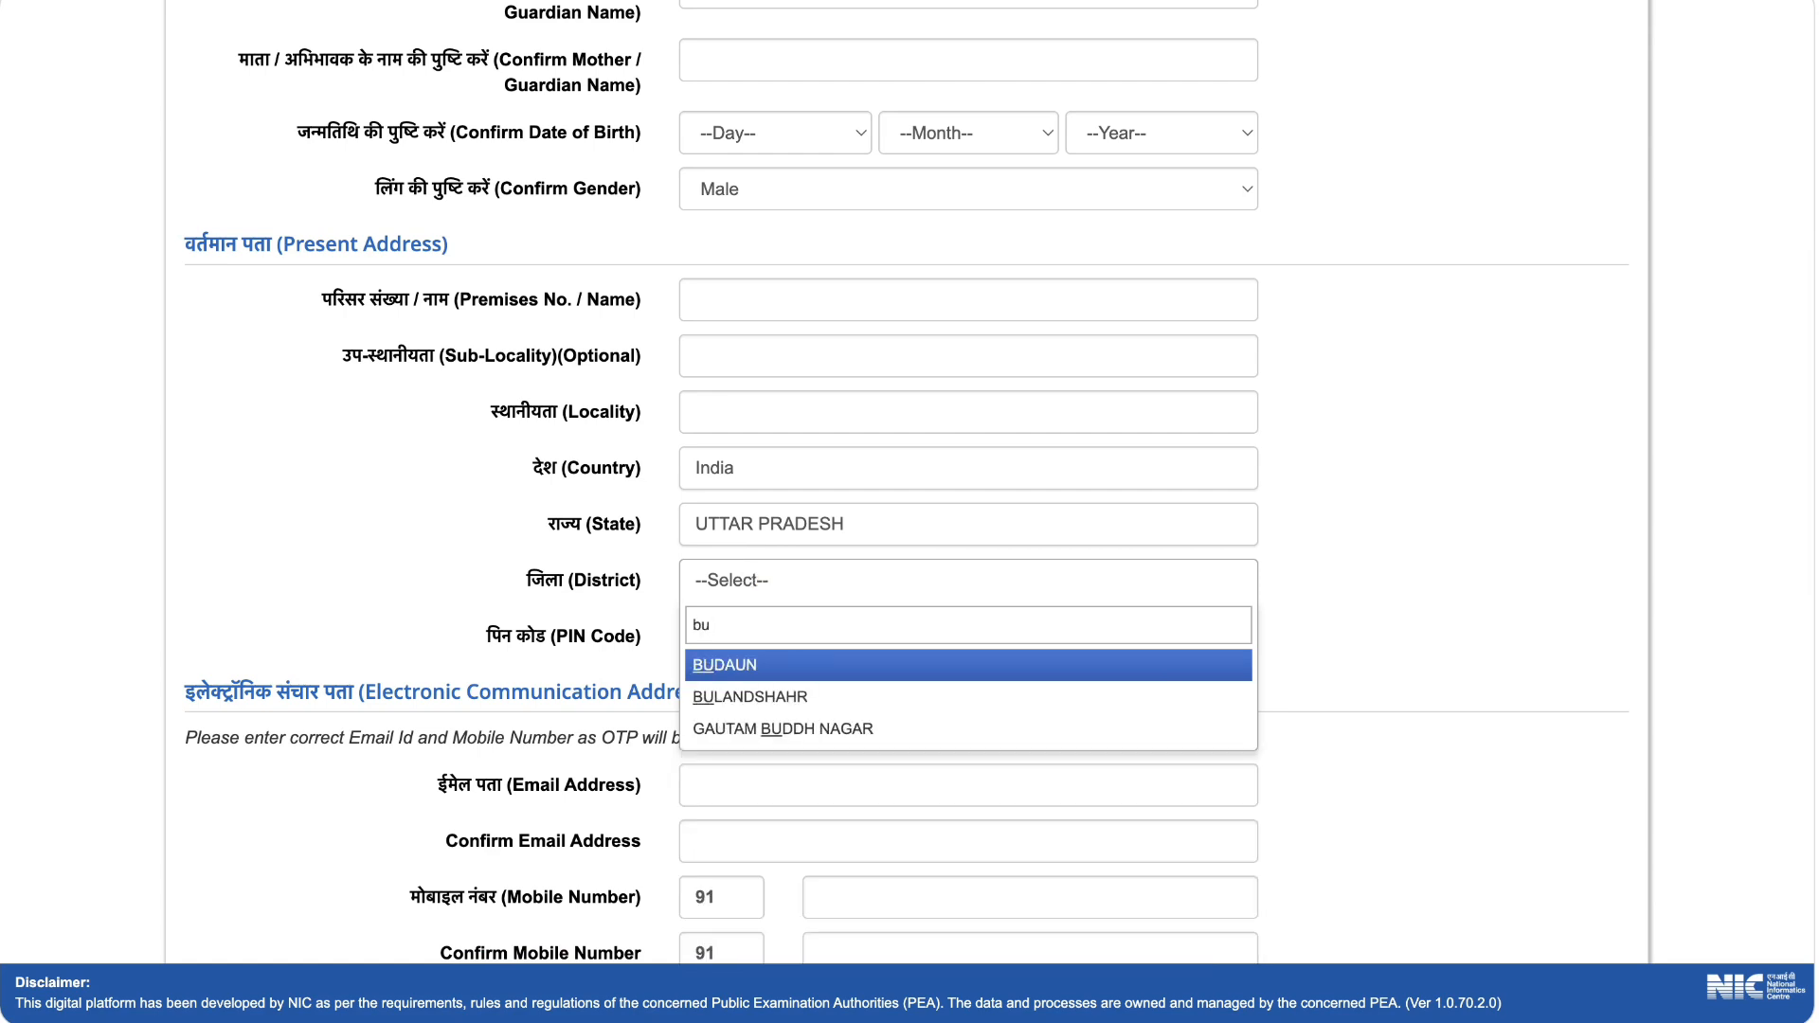
key(Return)
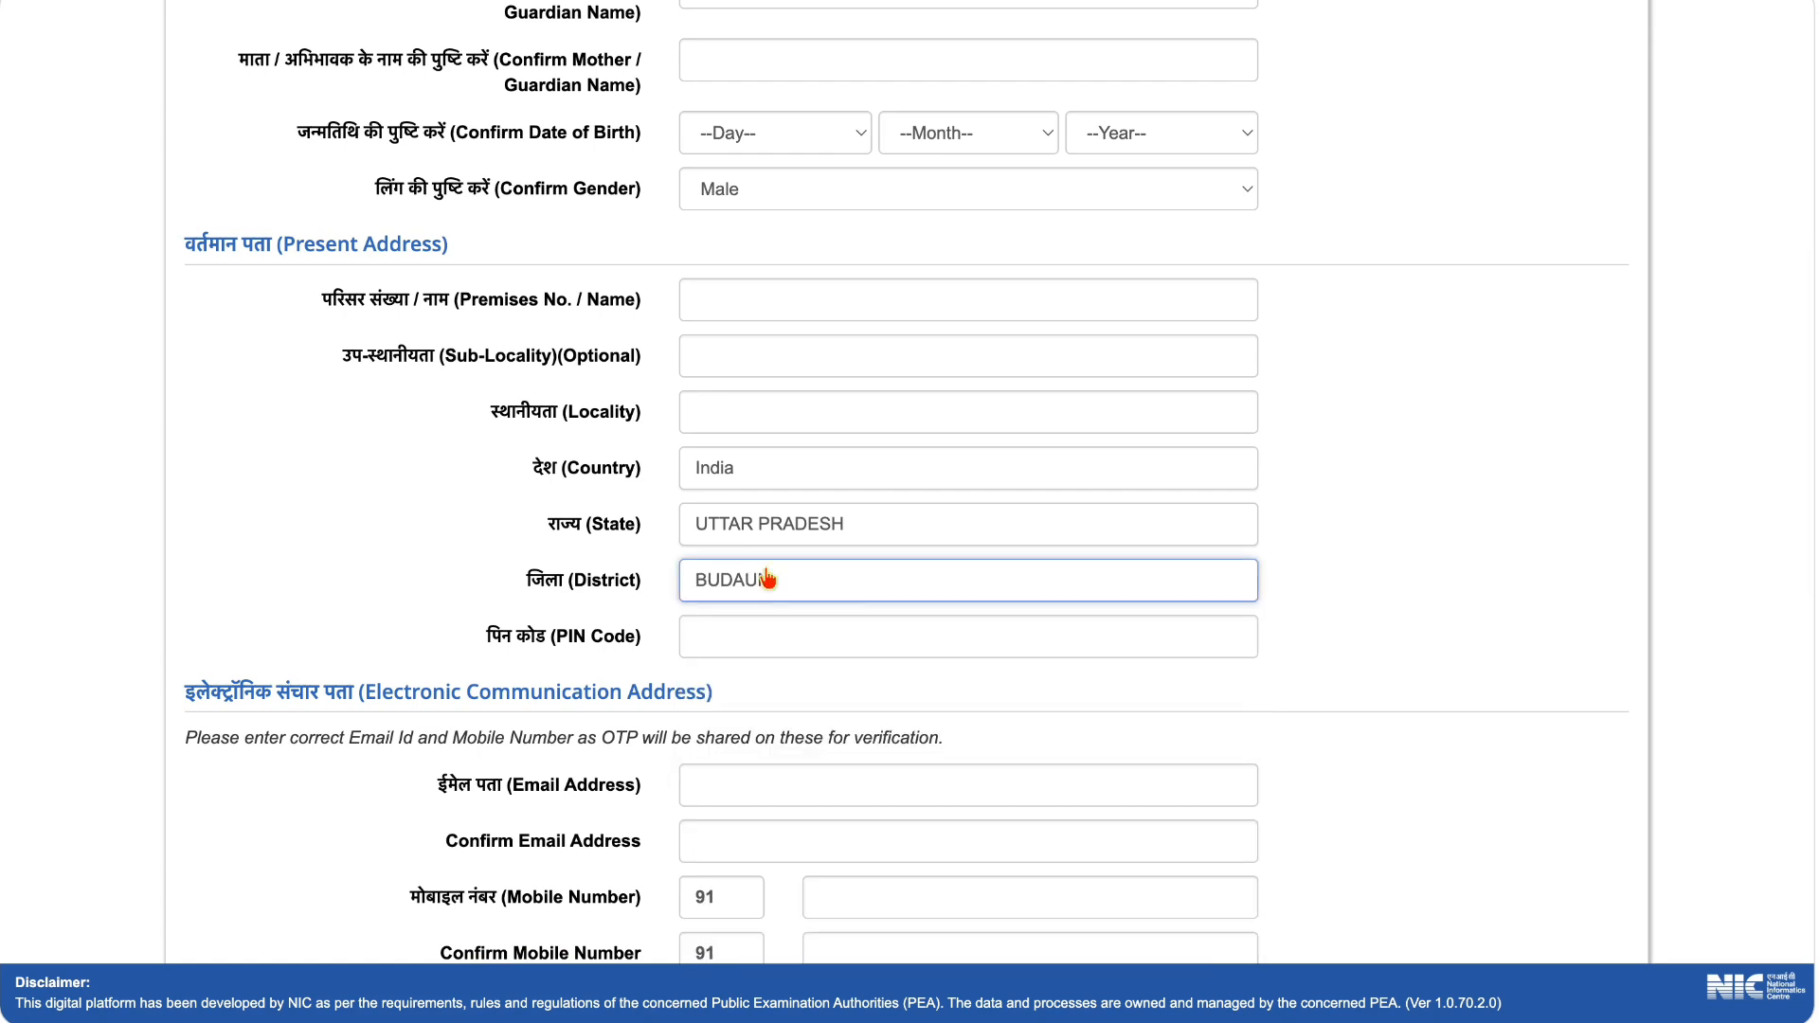
Look through the email, mobile number and alternate contact fields of the Electronic Communication Address section.
scroll(758, 631, down, 2)
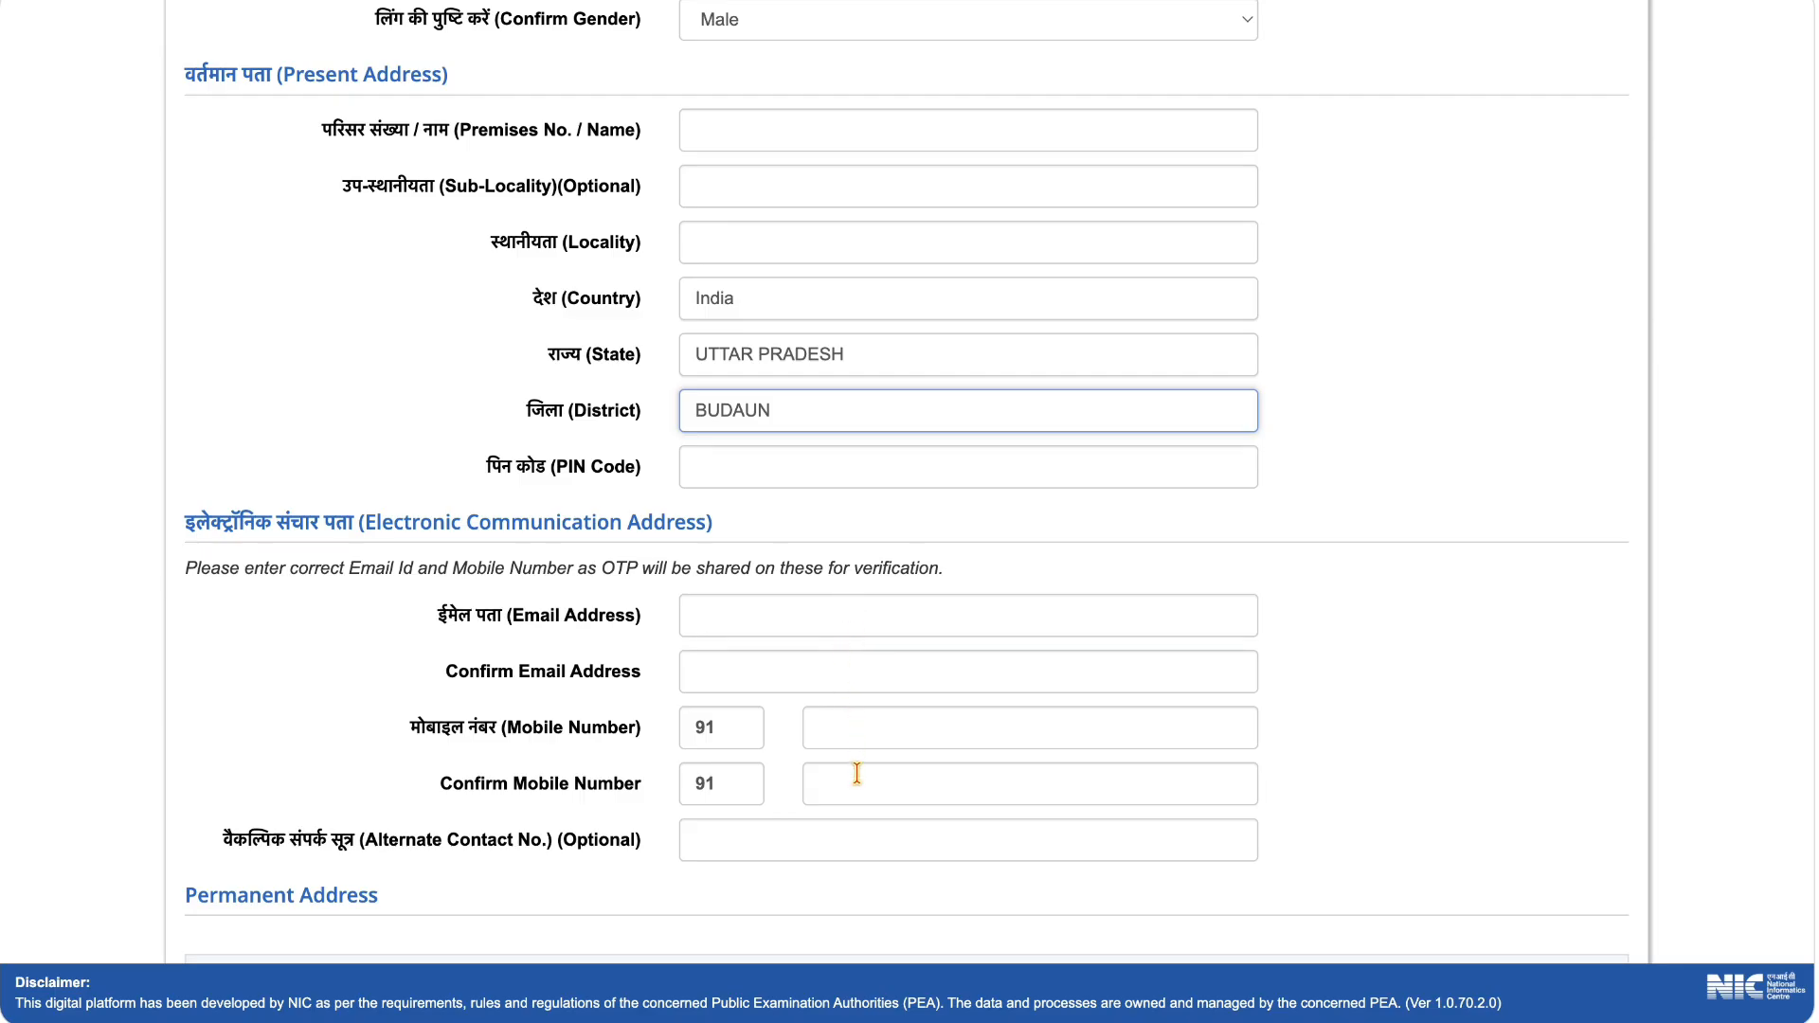
scroll(857, 776, down, 3)
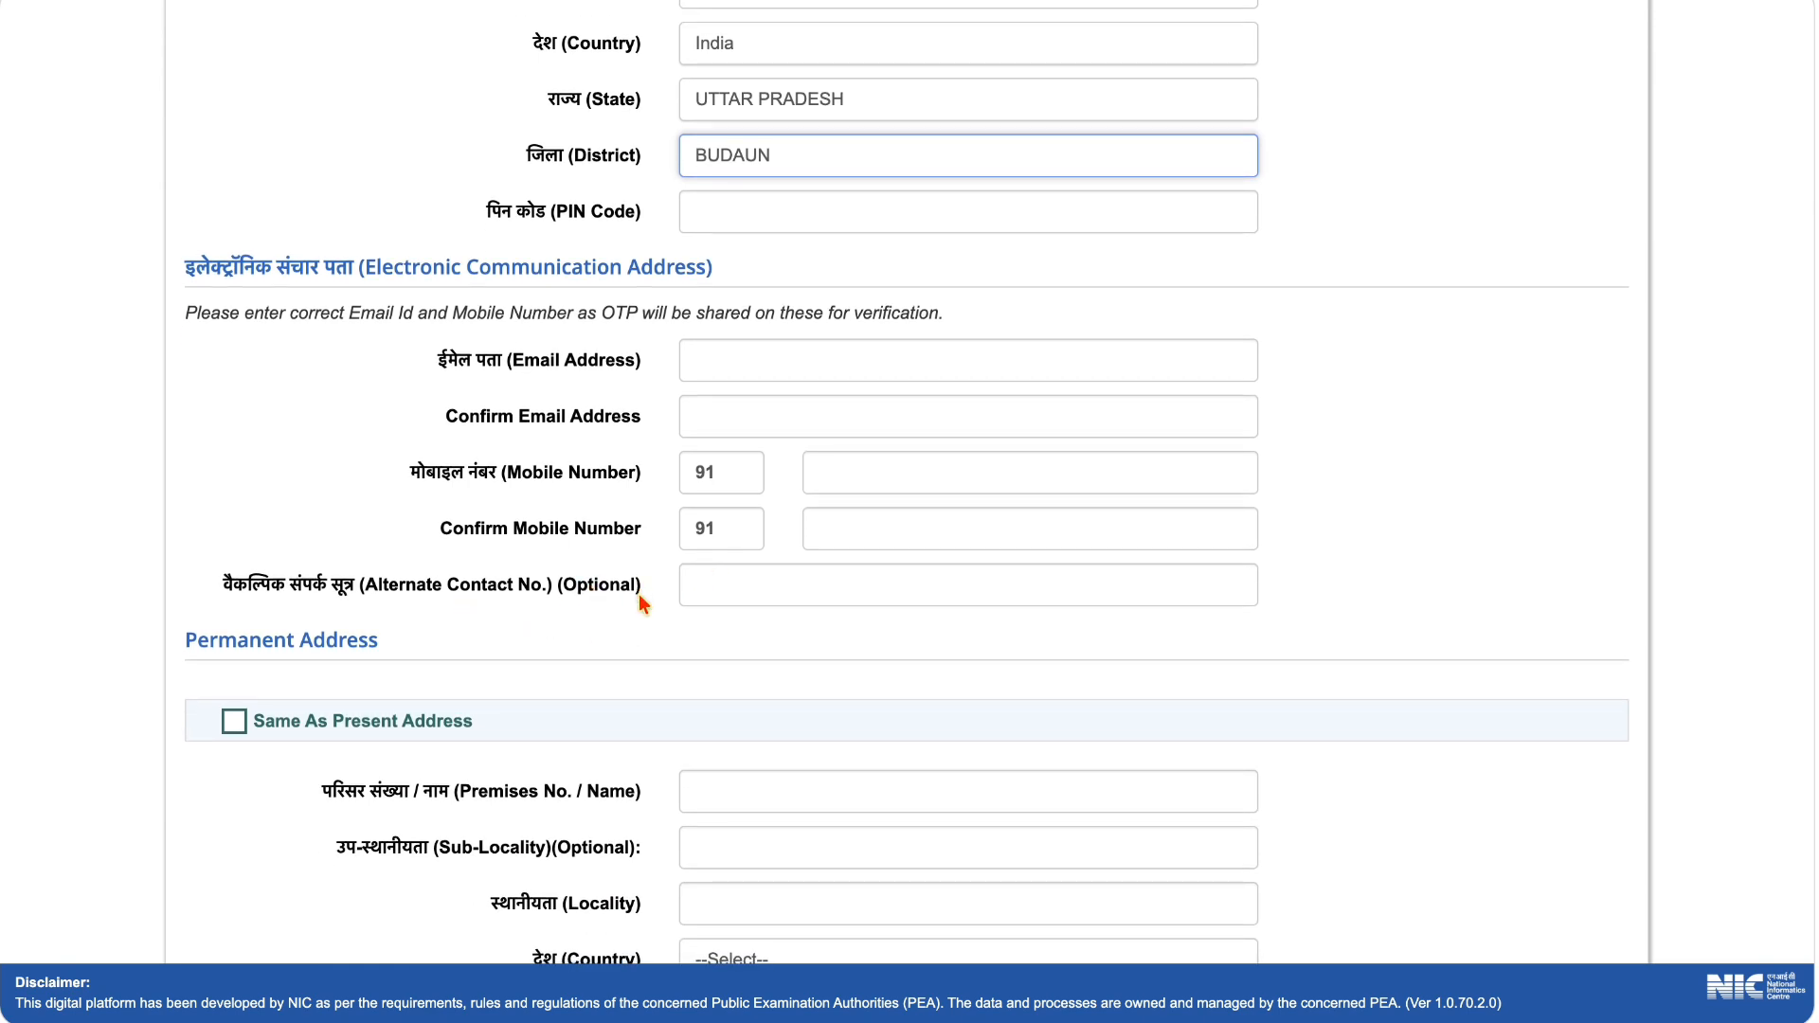
scroll(736, 593, down, 2)
scroll(736, 594, up, 2)
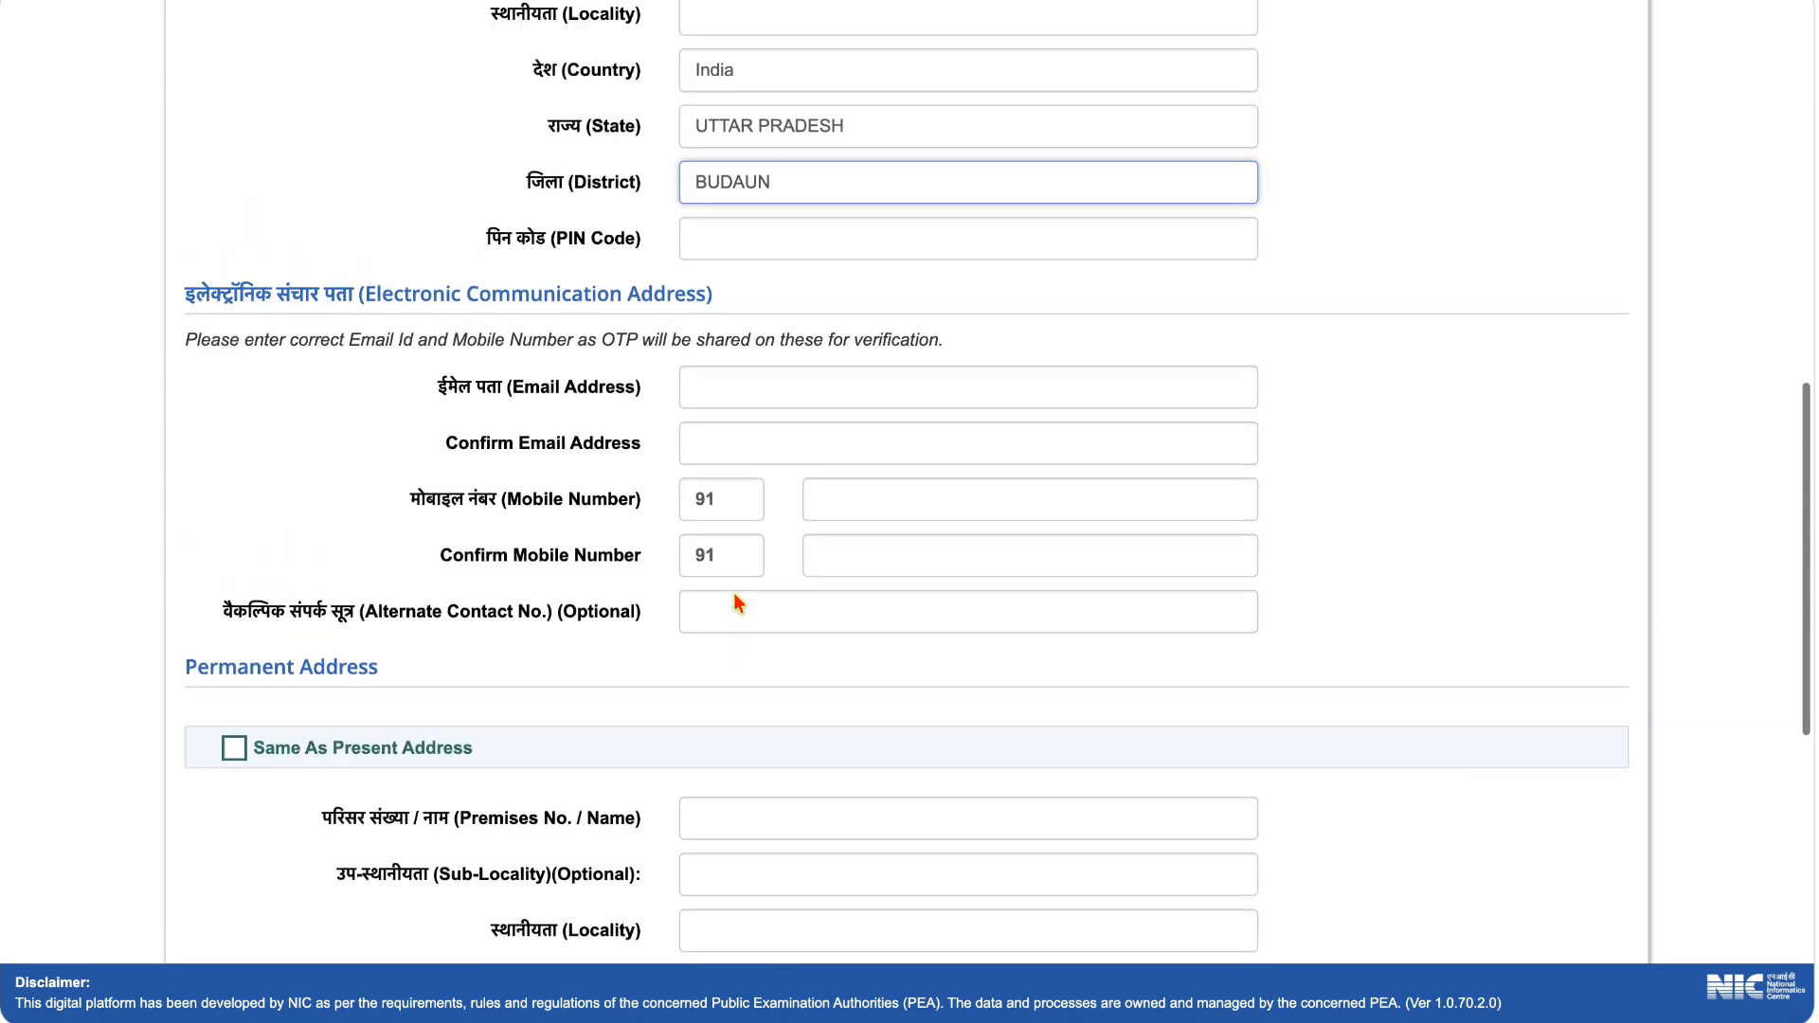
Highlight the Present Address and Permanent Address headings, and try to mark the permanent address as Same As Present Address.
scroll(733, 593, up, 4)
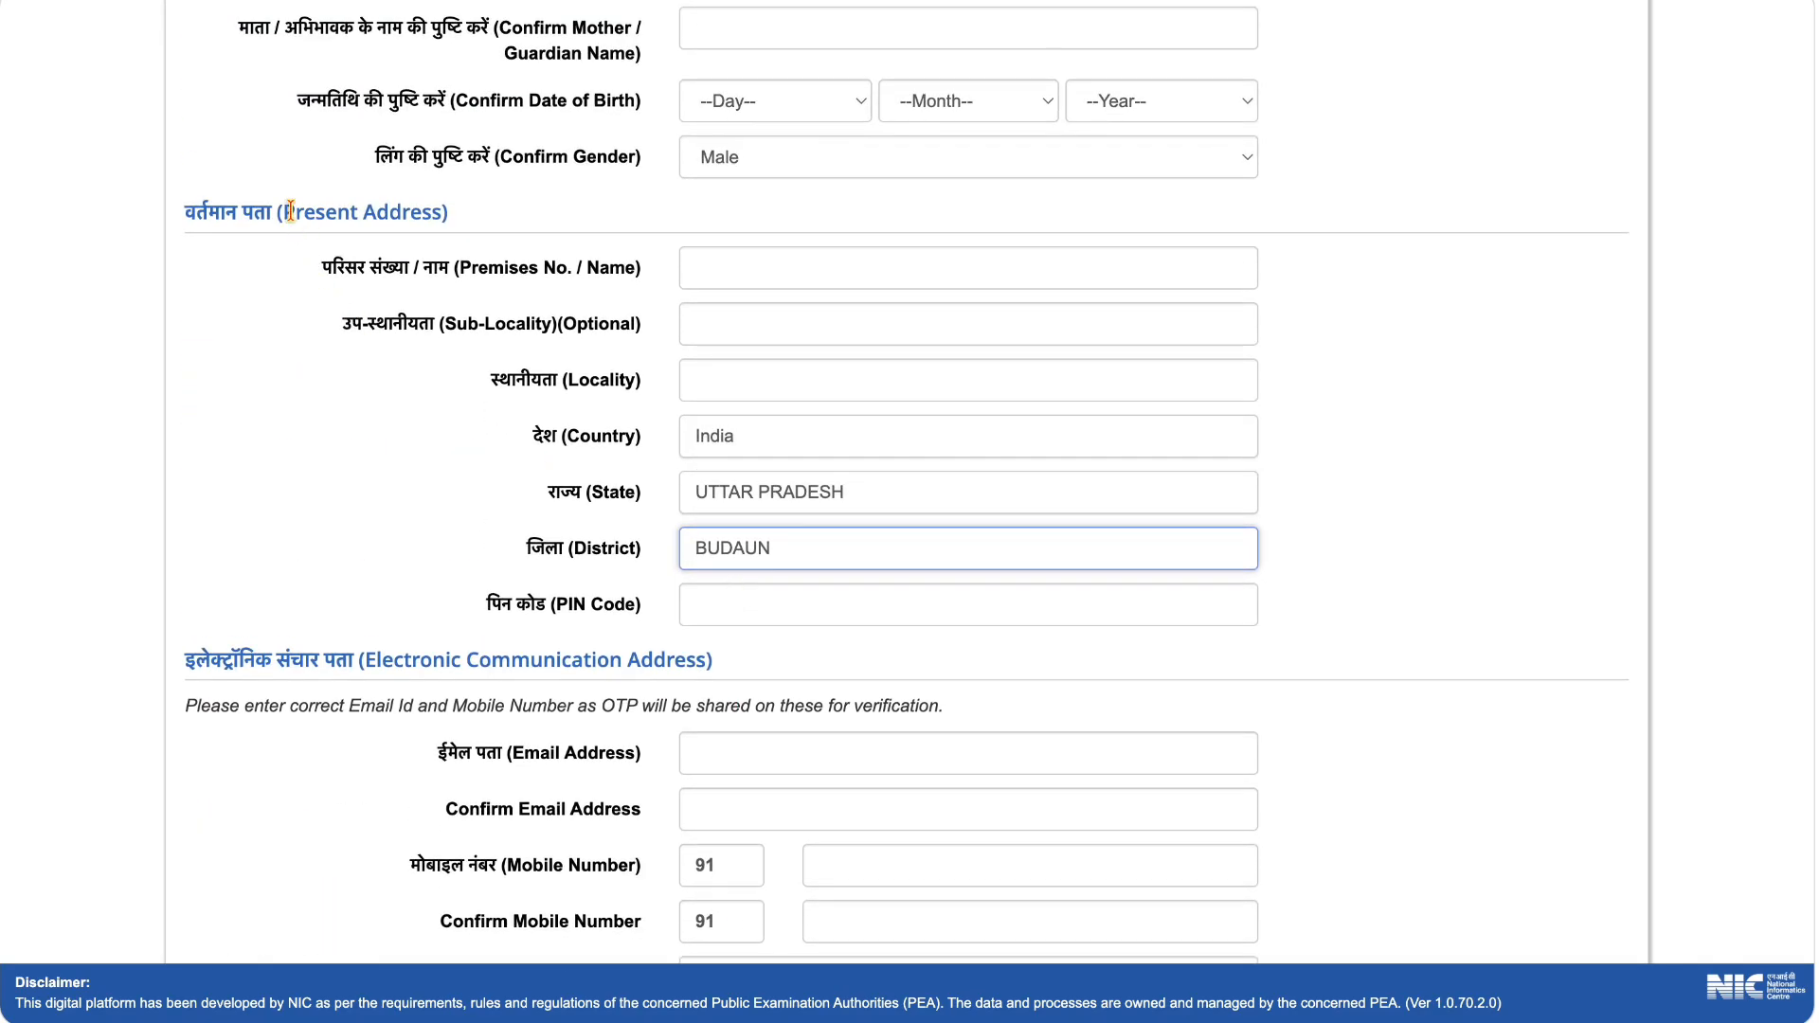
drag(291, 210, 450, 206)
scroll(450, 207, down, 5)
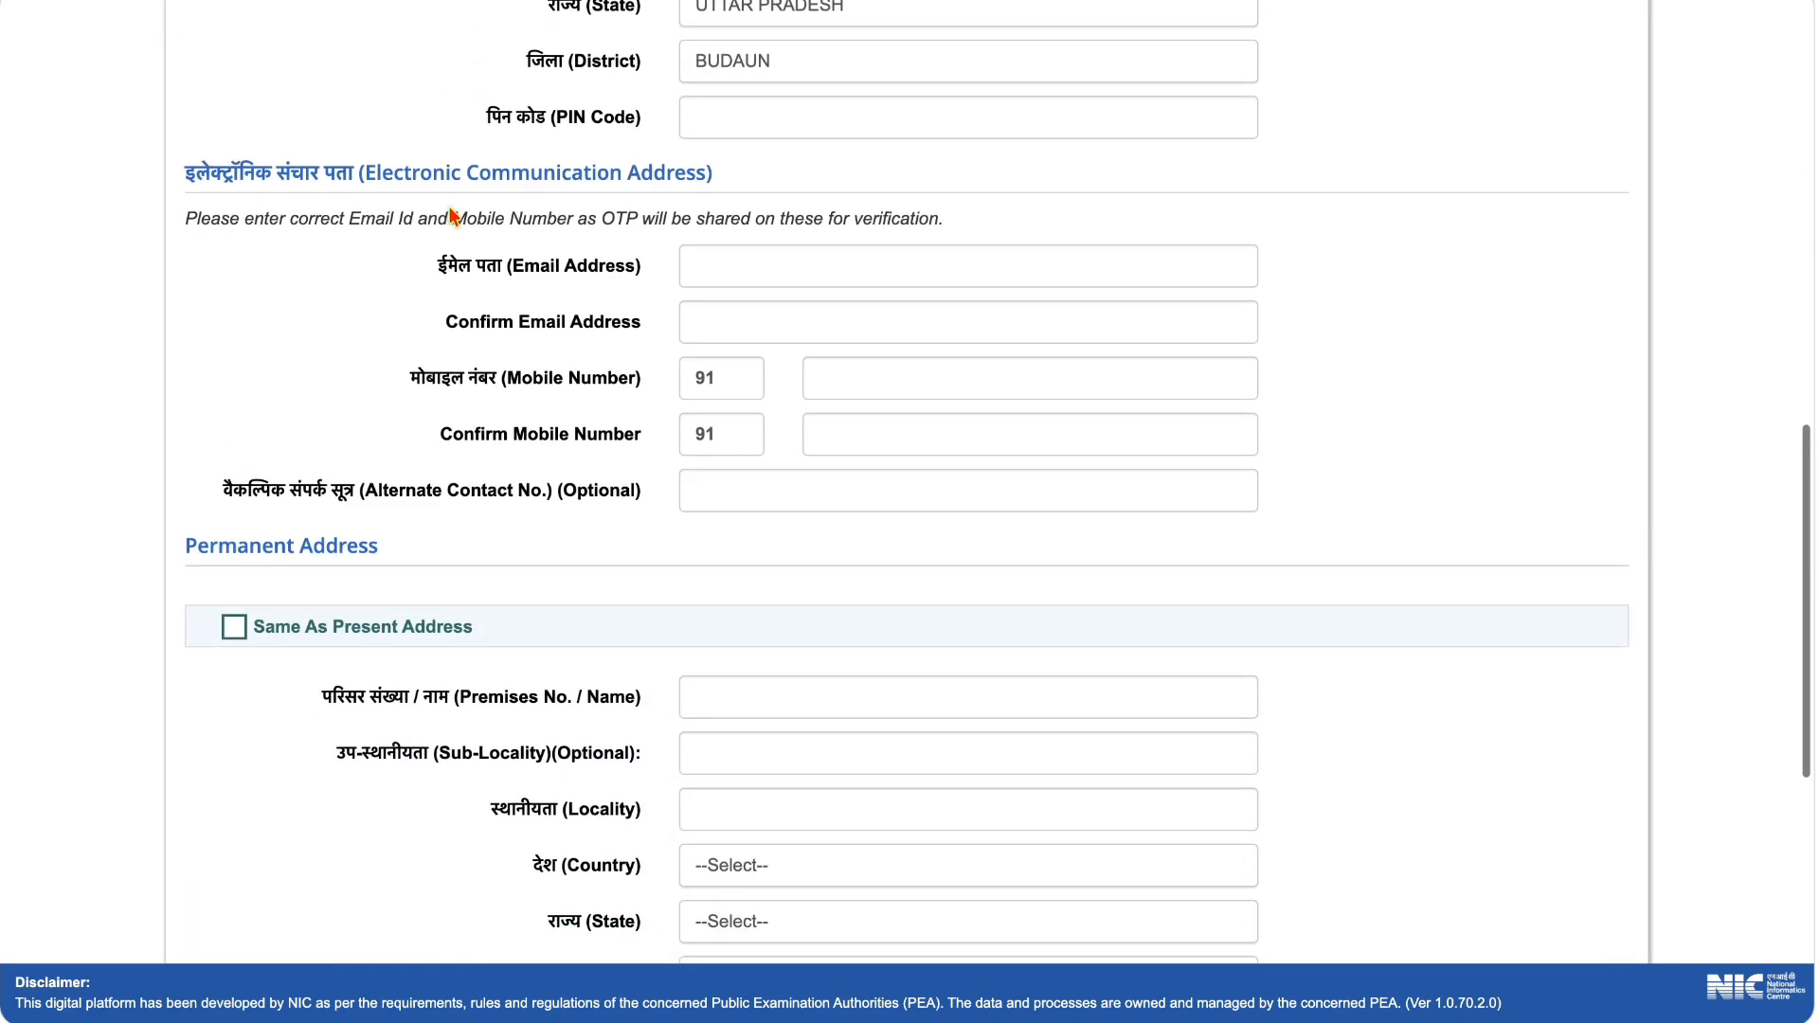
scroll(449, 207, down, 1)
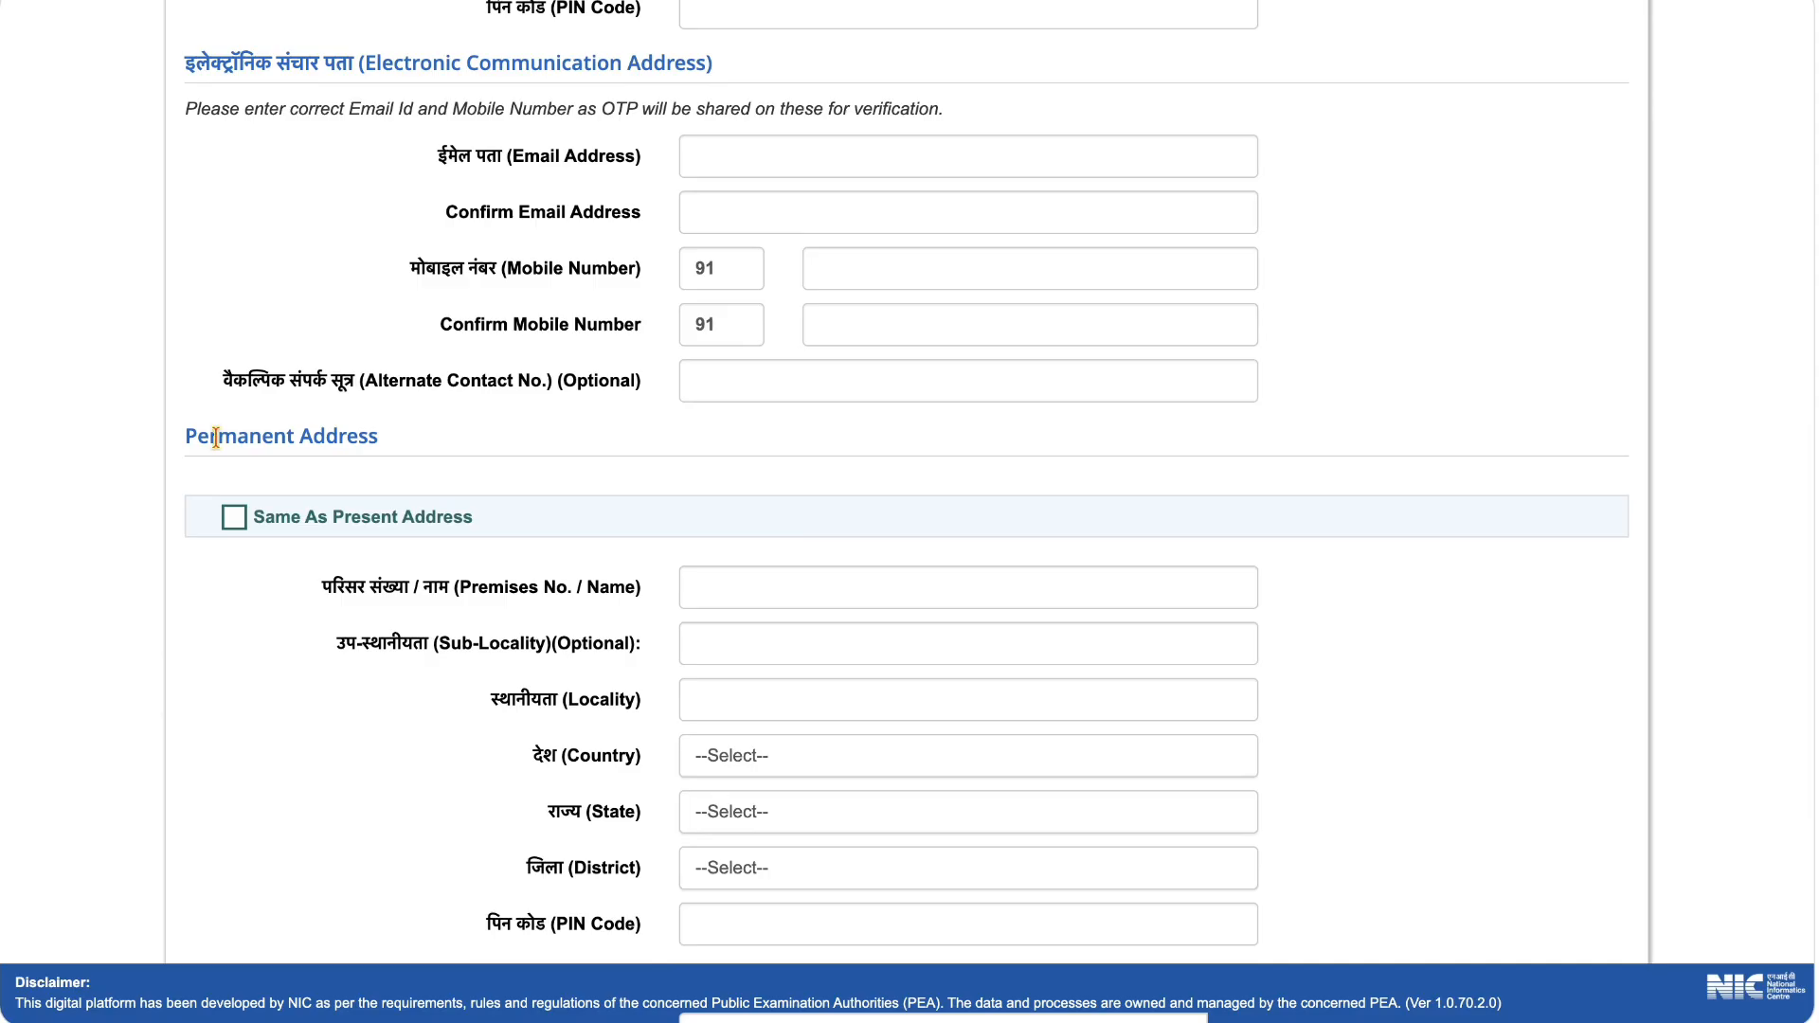
drag(216, 437, 353, 437)
click(237, 523)
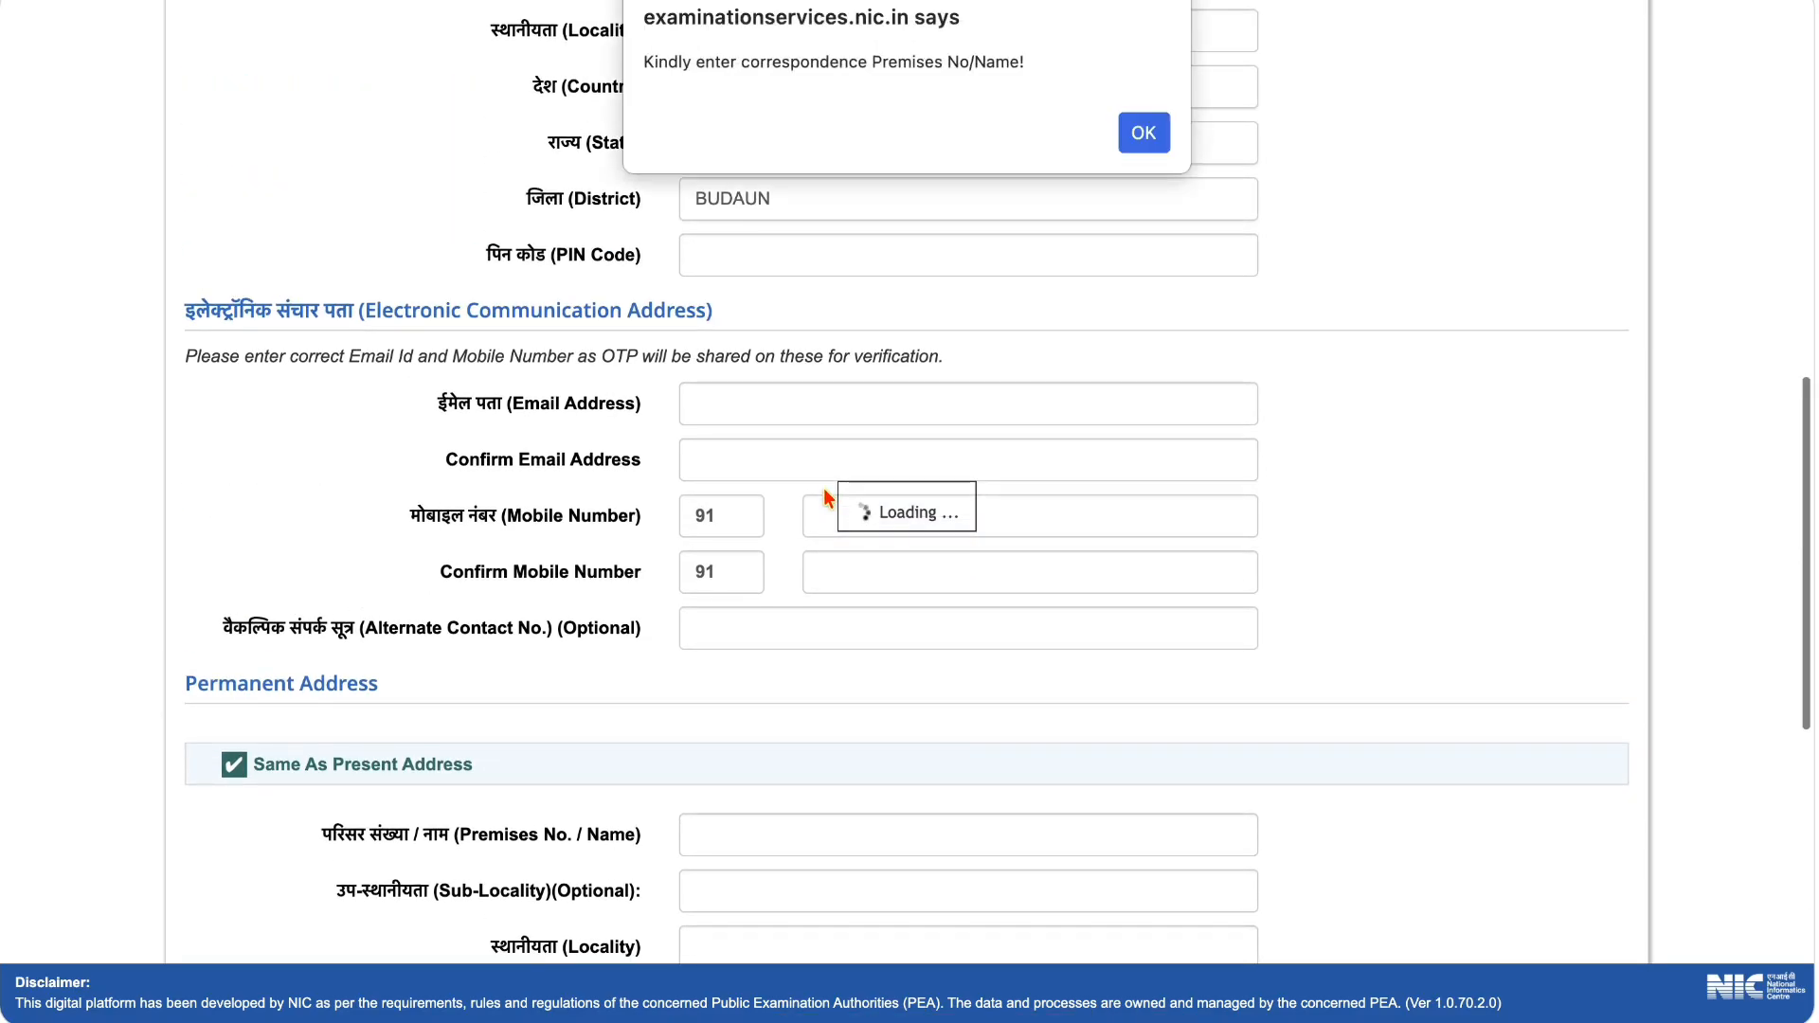
click(1142, 134)
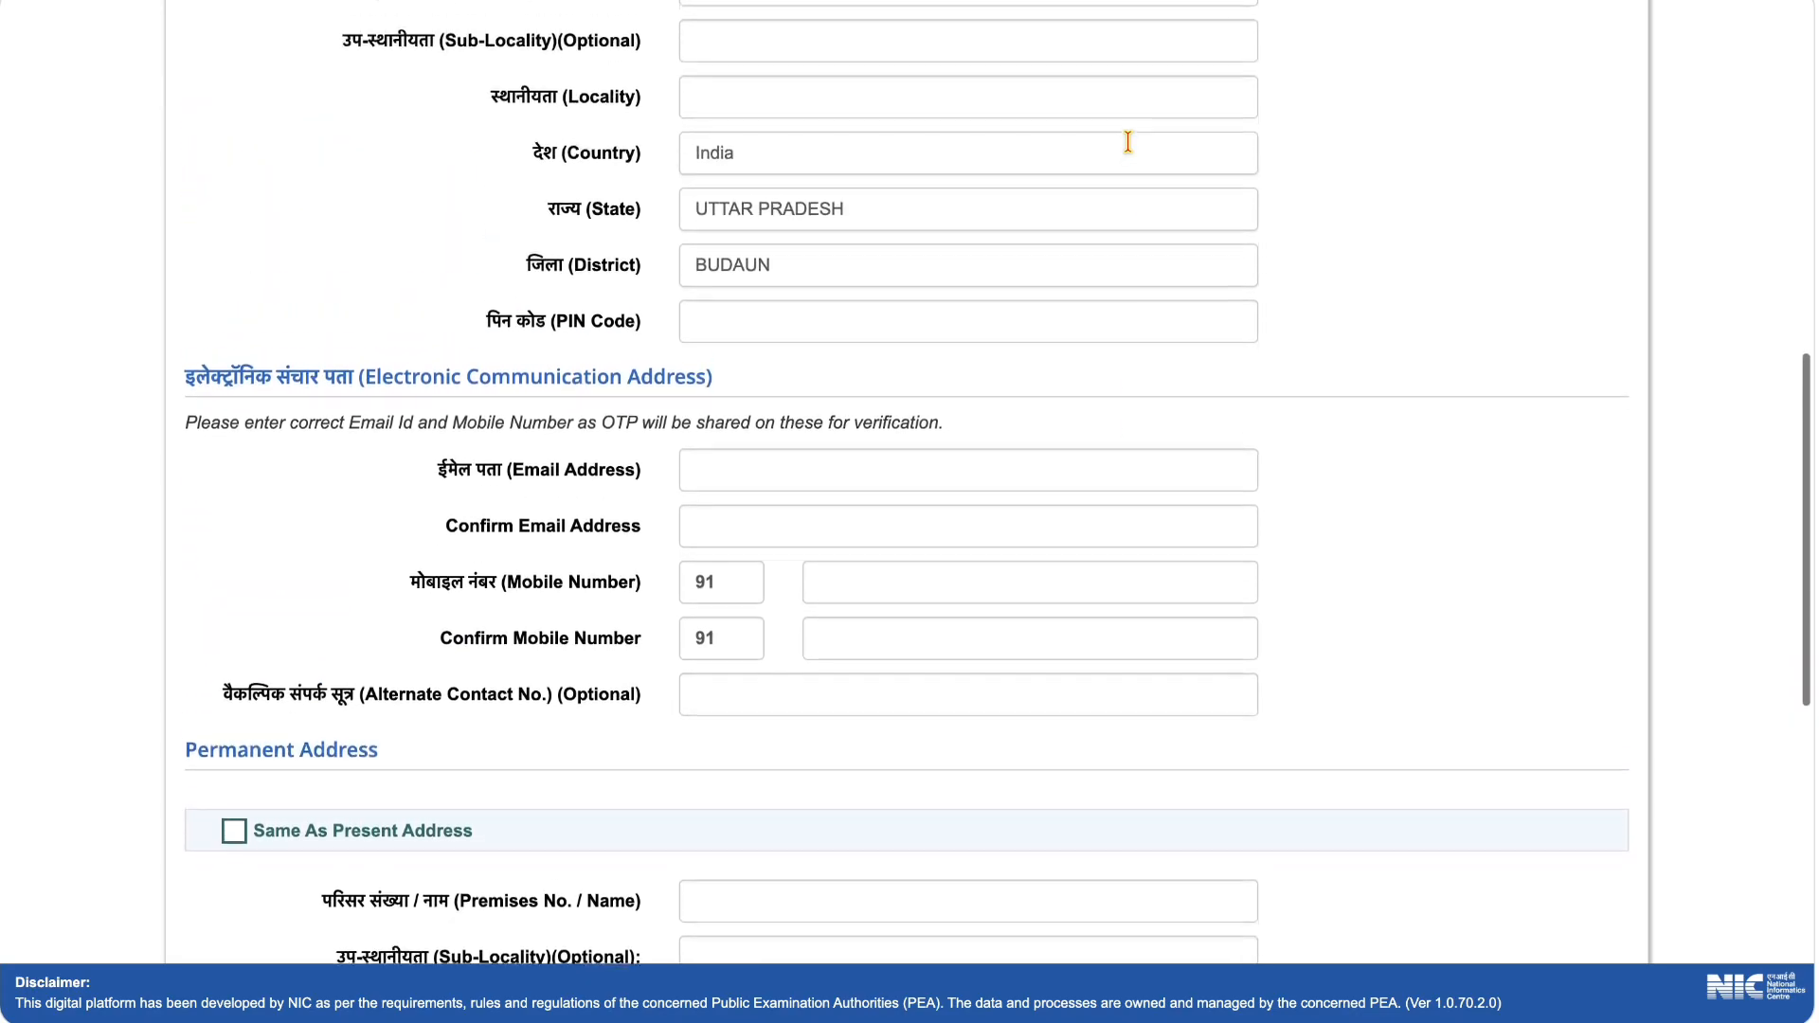
View the password rules under Choose Password and highlight the upper case, lower case, numeric and special character requirements.
scroll(951, 415, down, 10)
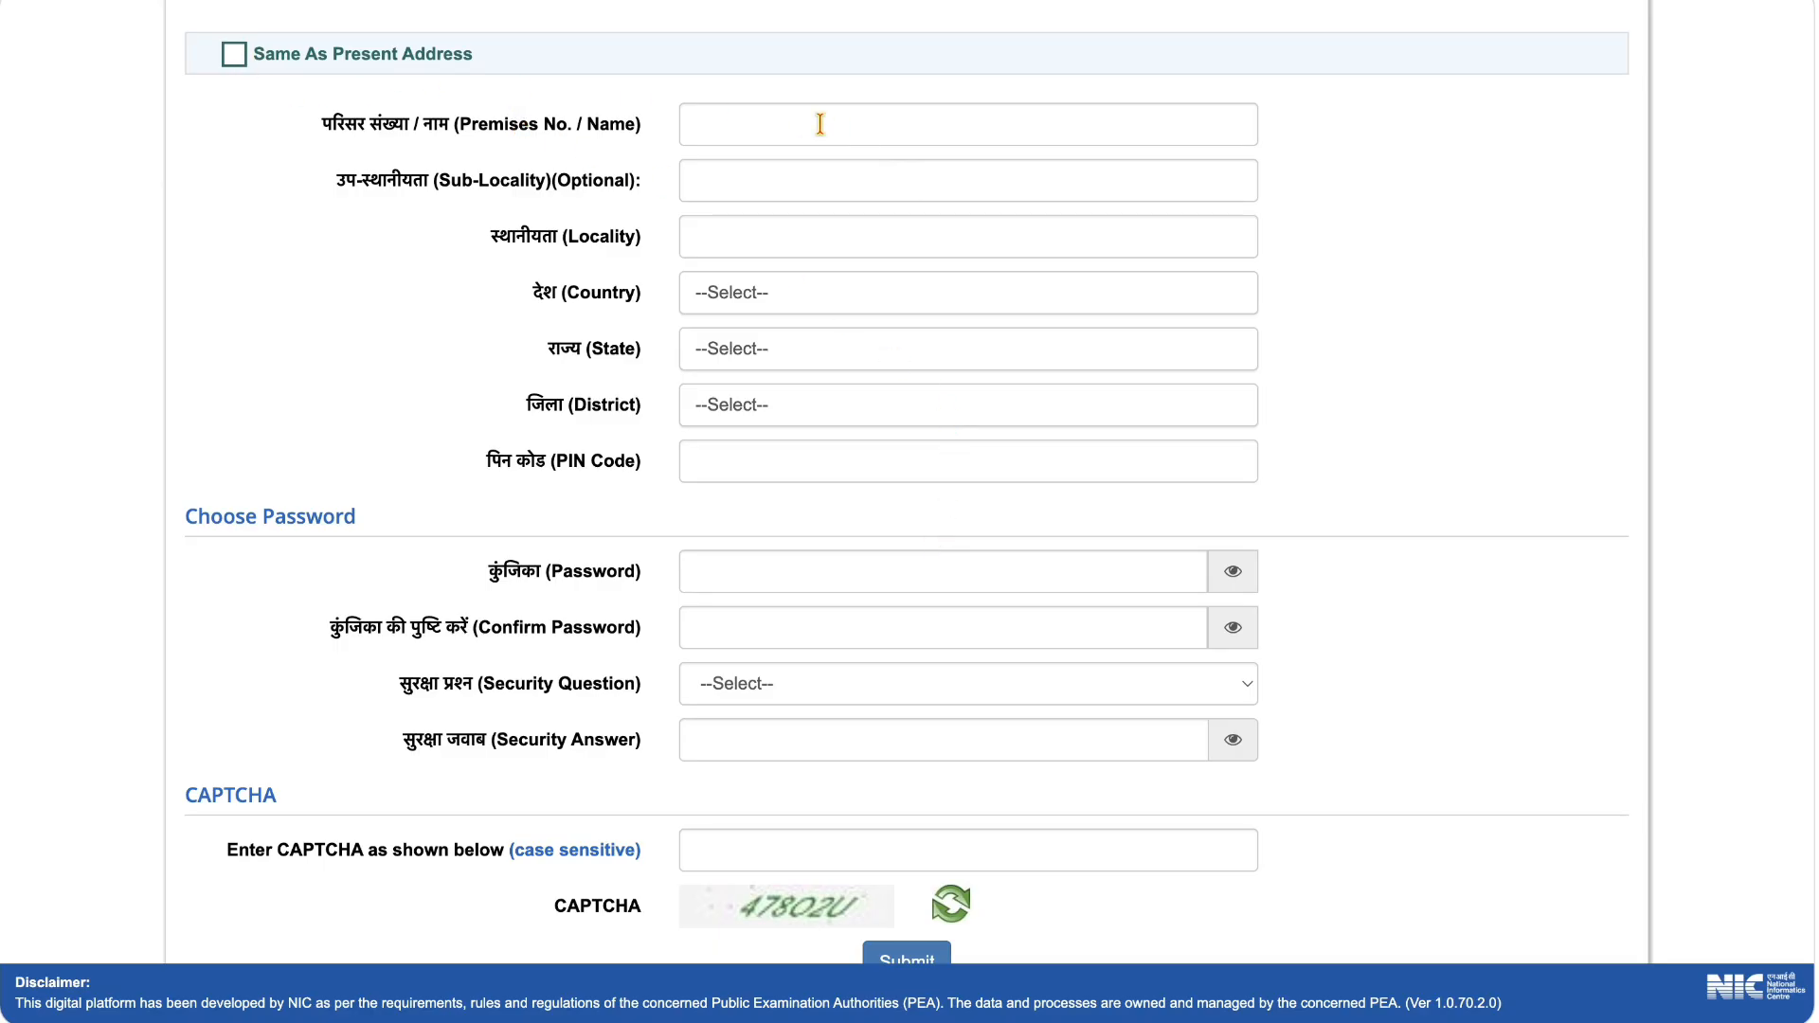
scroll(832, 440, down, 2)
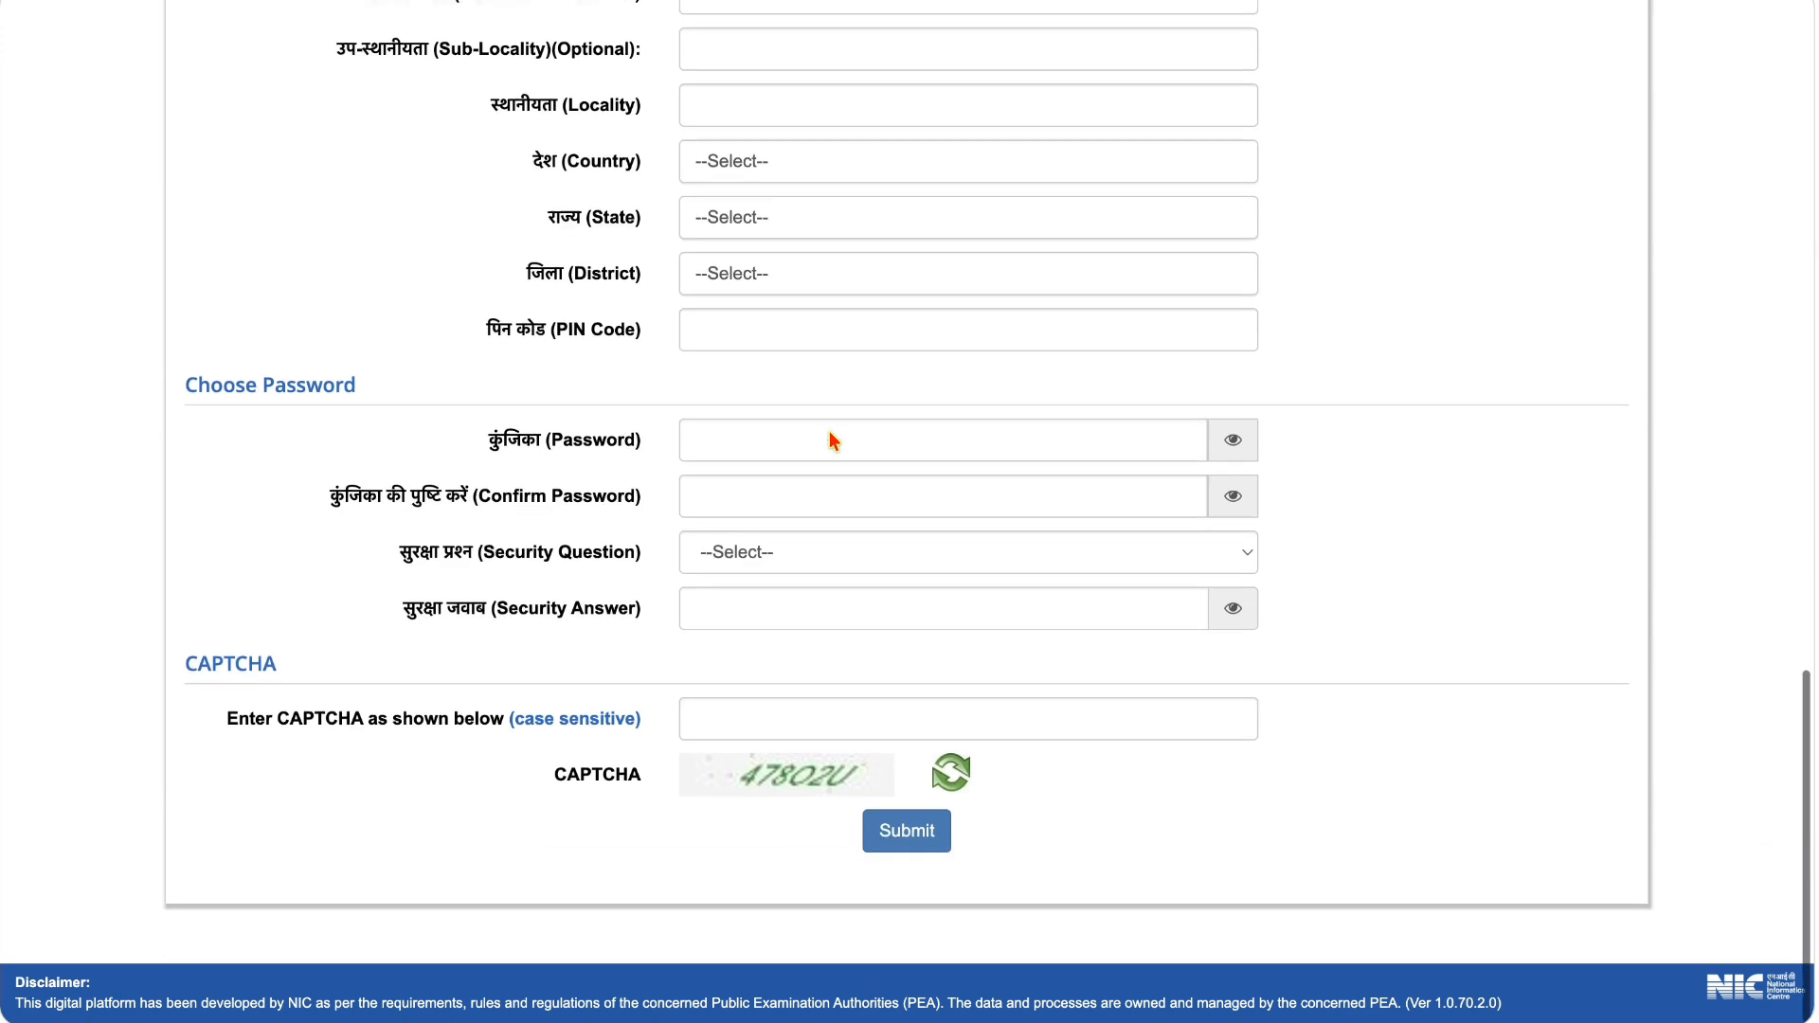
click(800, 450)
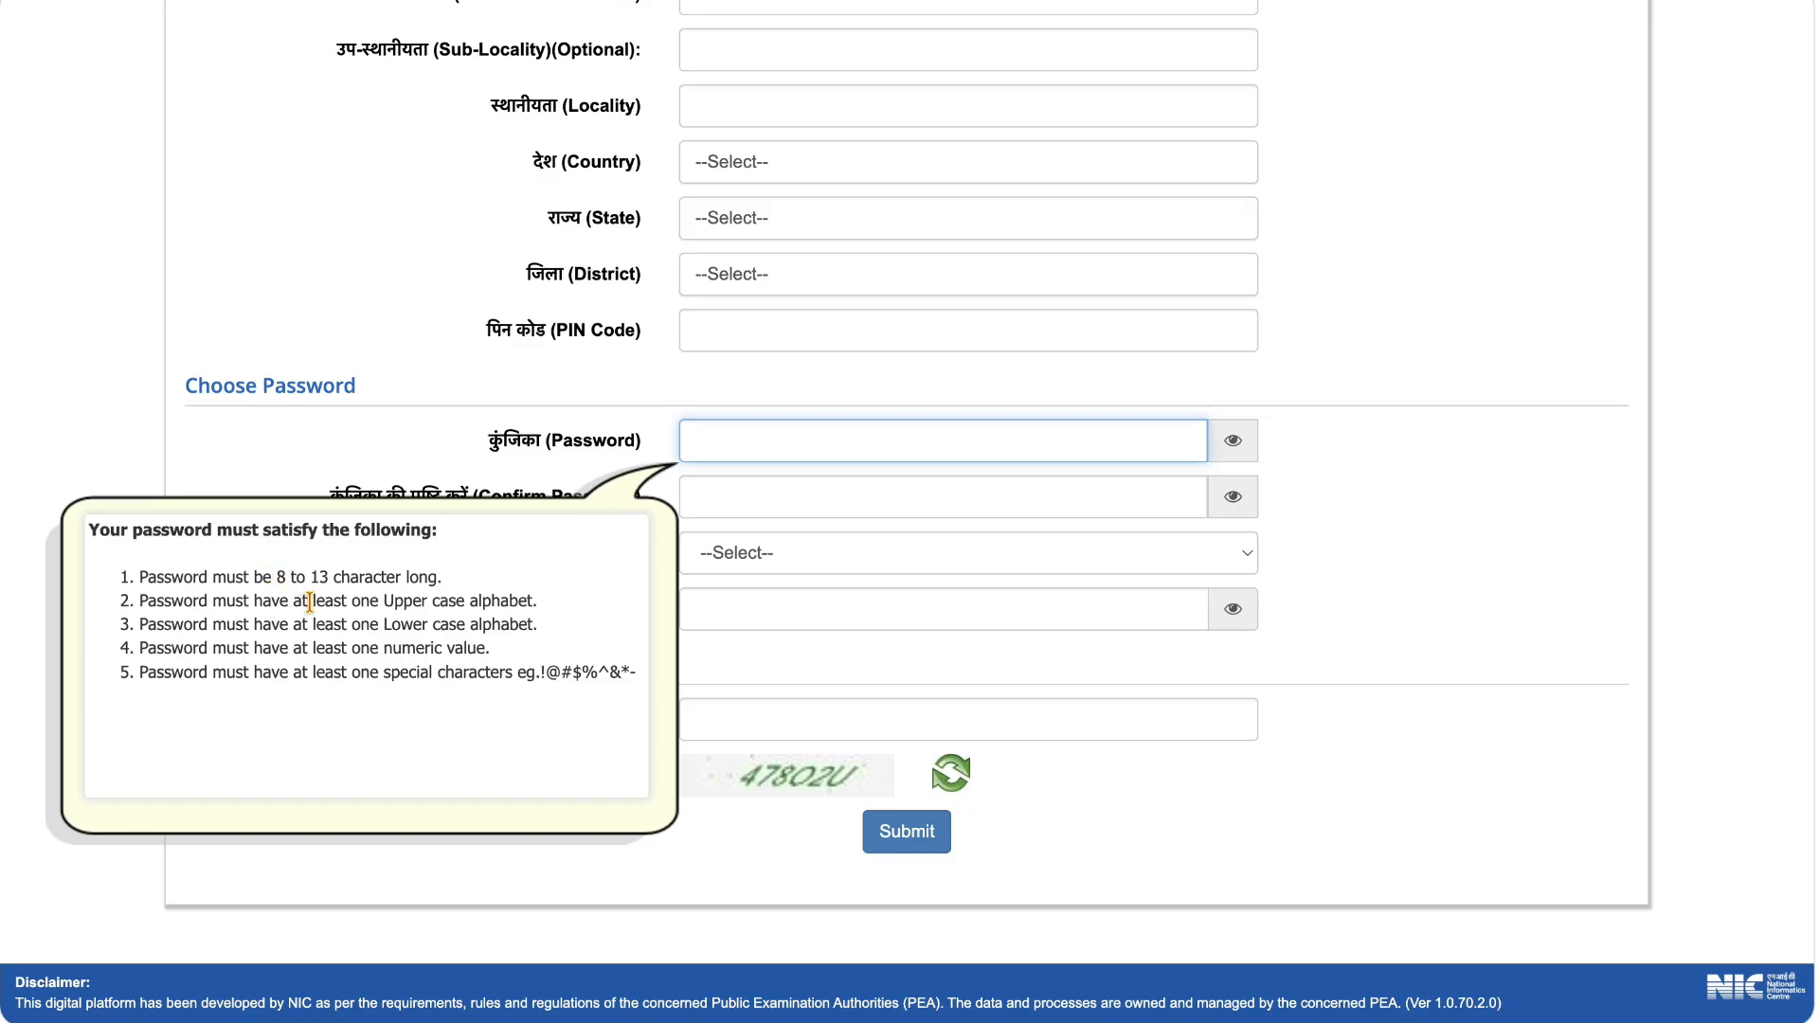
drag(310, 601, 538, 603)
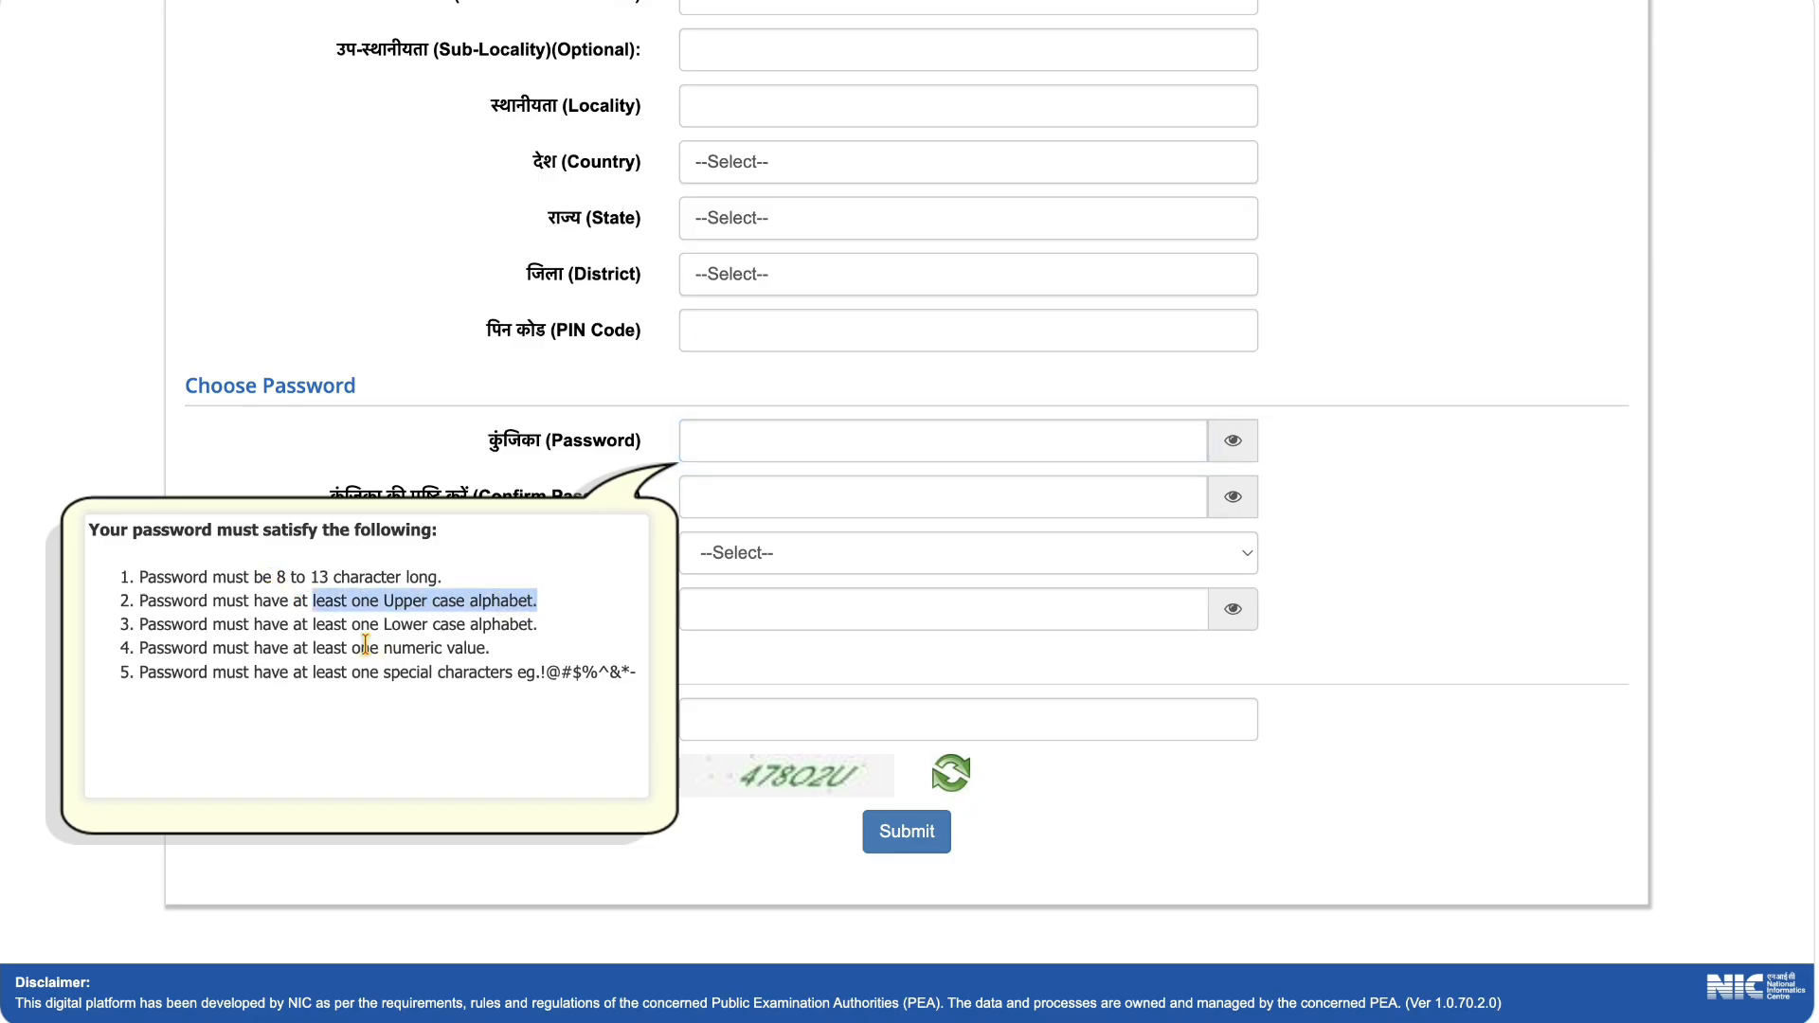
drag(348, 625, 627, 680)
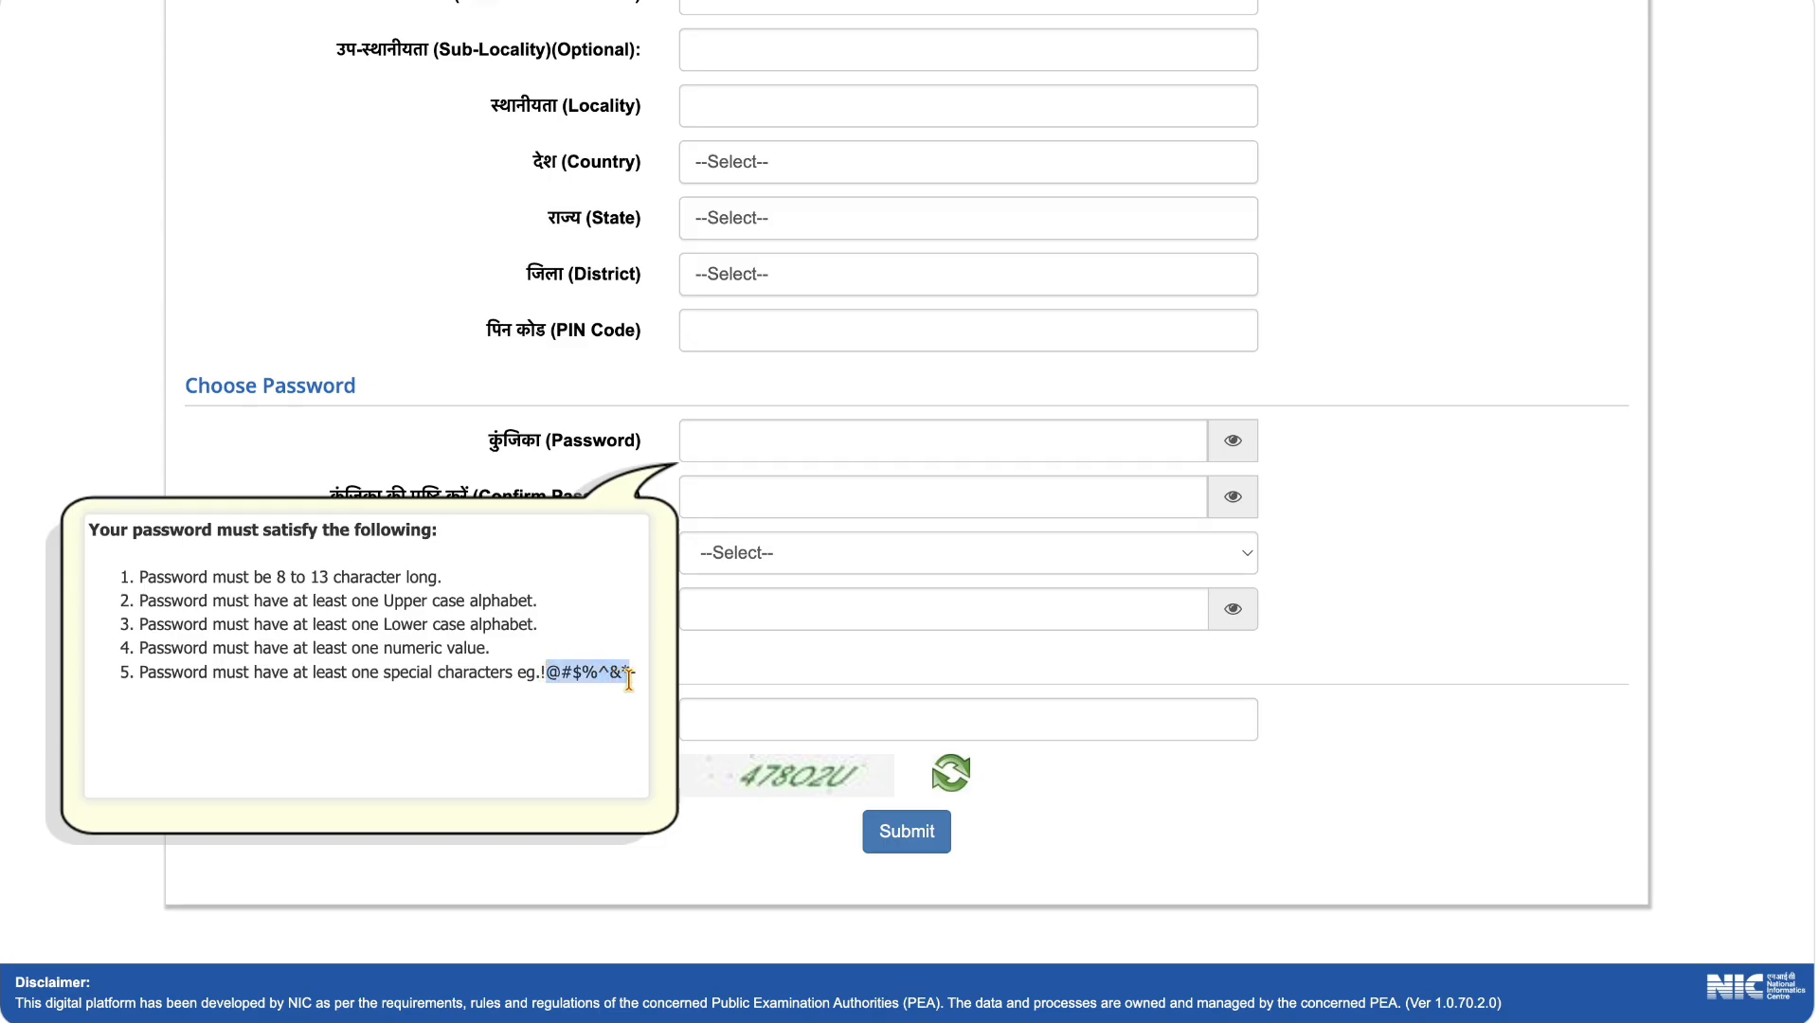
click(763, 651)
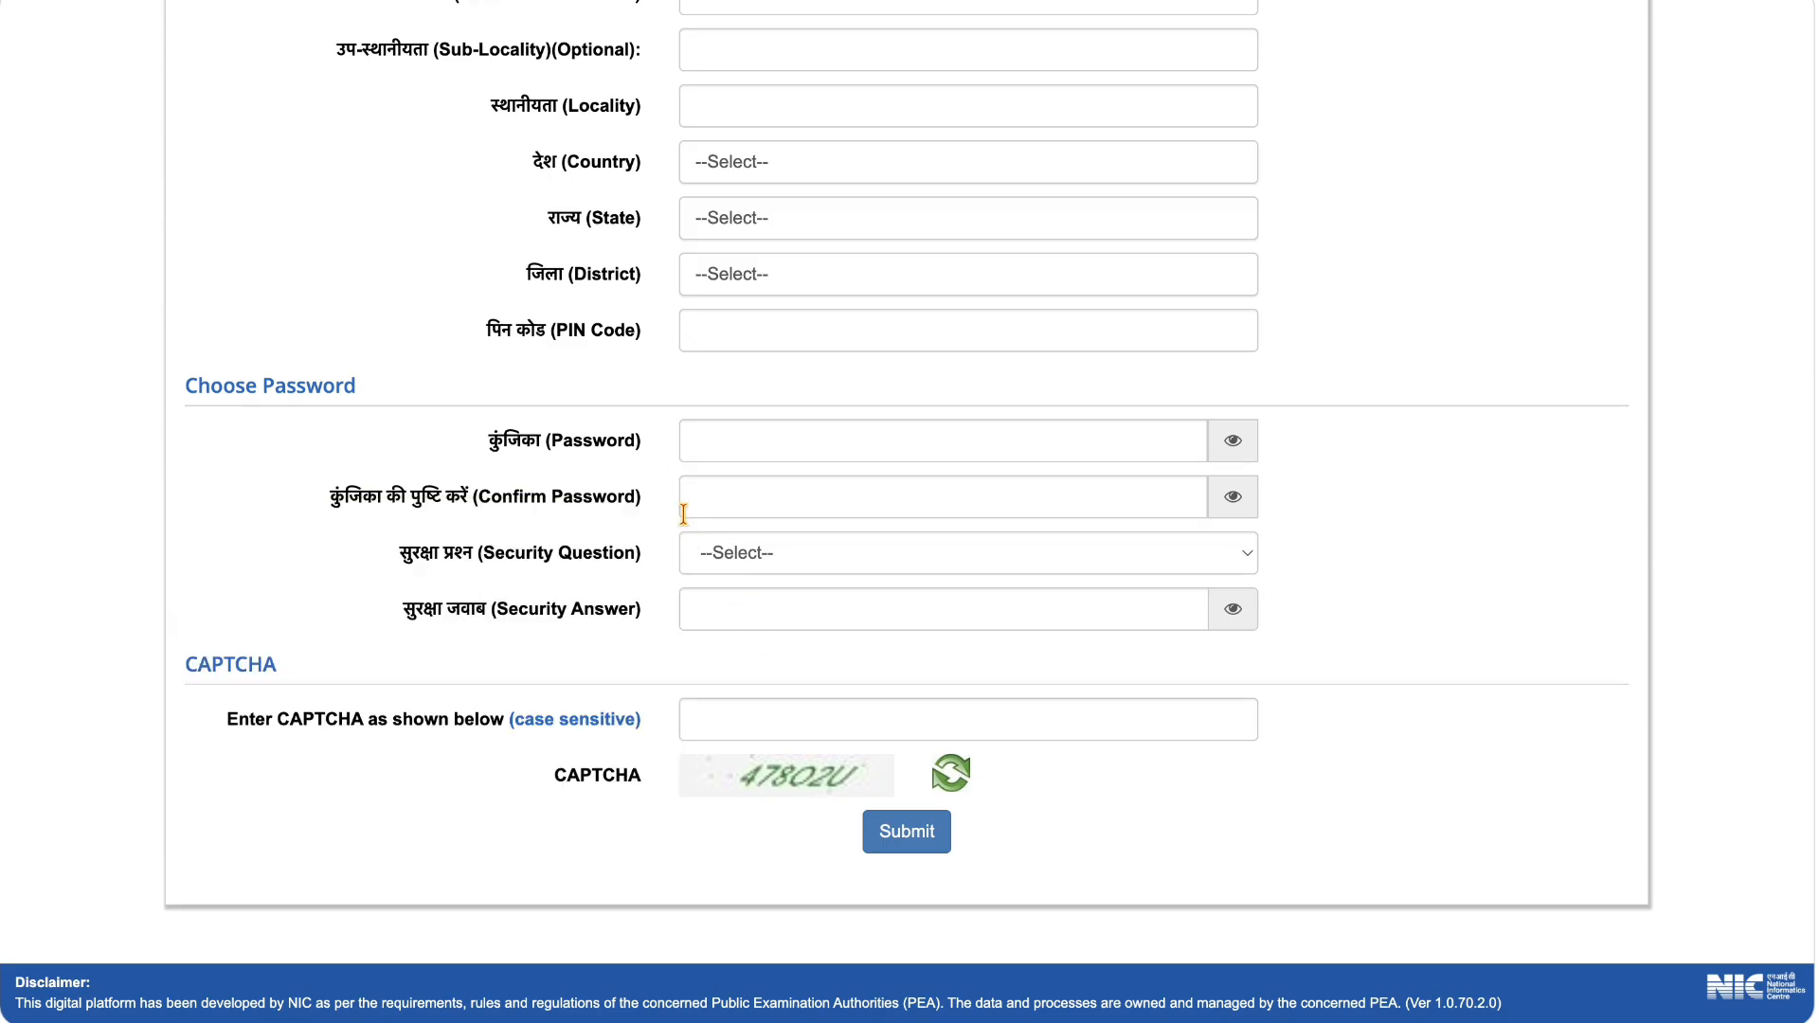
Set the Security Question to "What is your favourite colour ?" and submit the registration form for review.
click(774, 549)
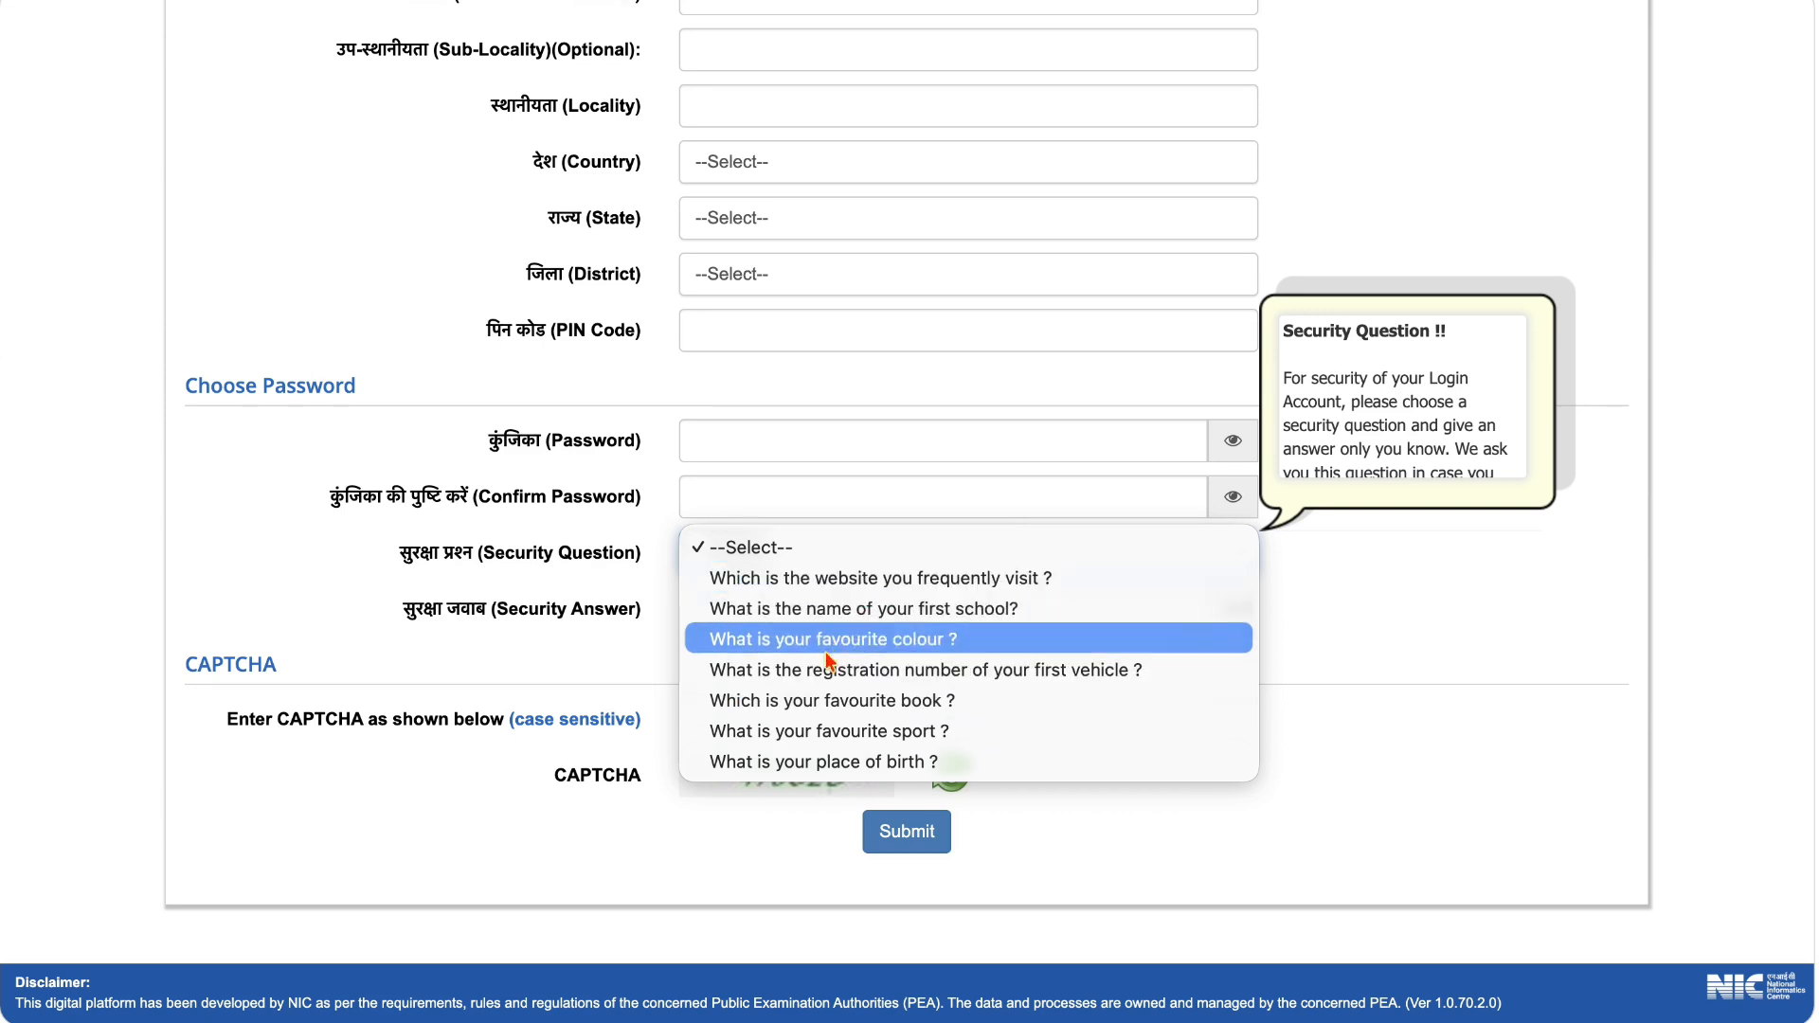
click(611, 653)
click(776, 565)
click(826, 641)
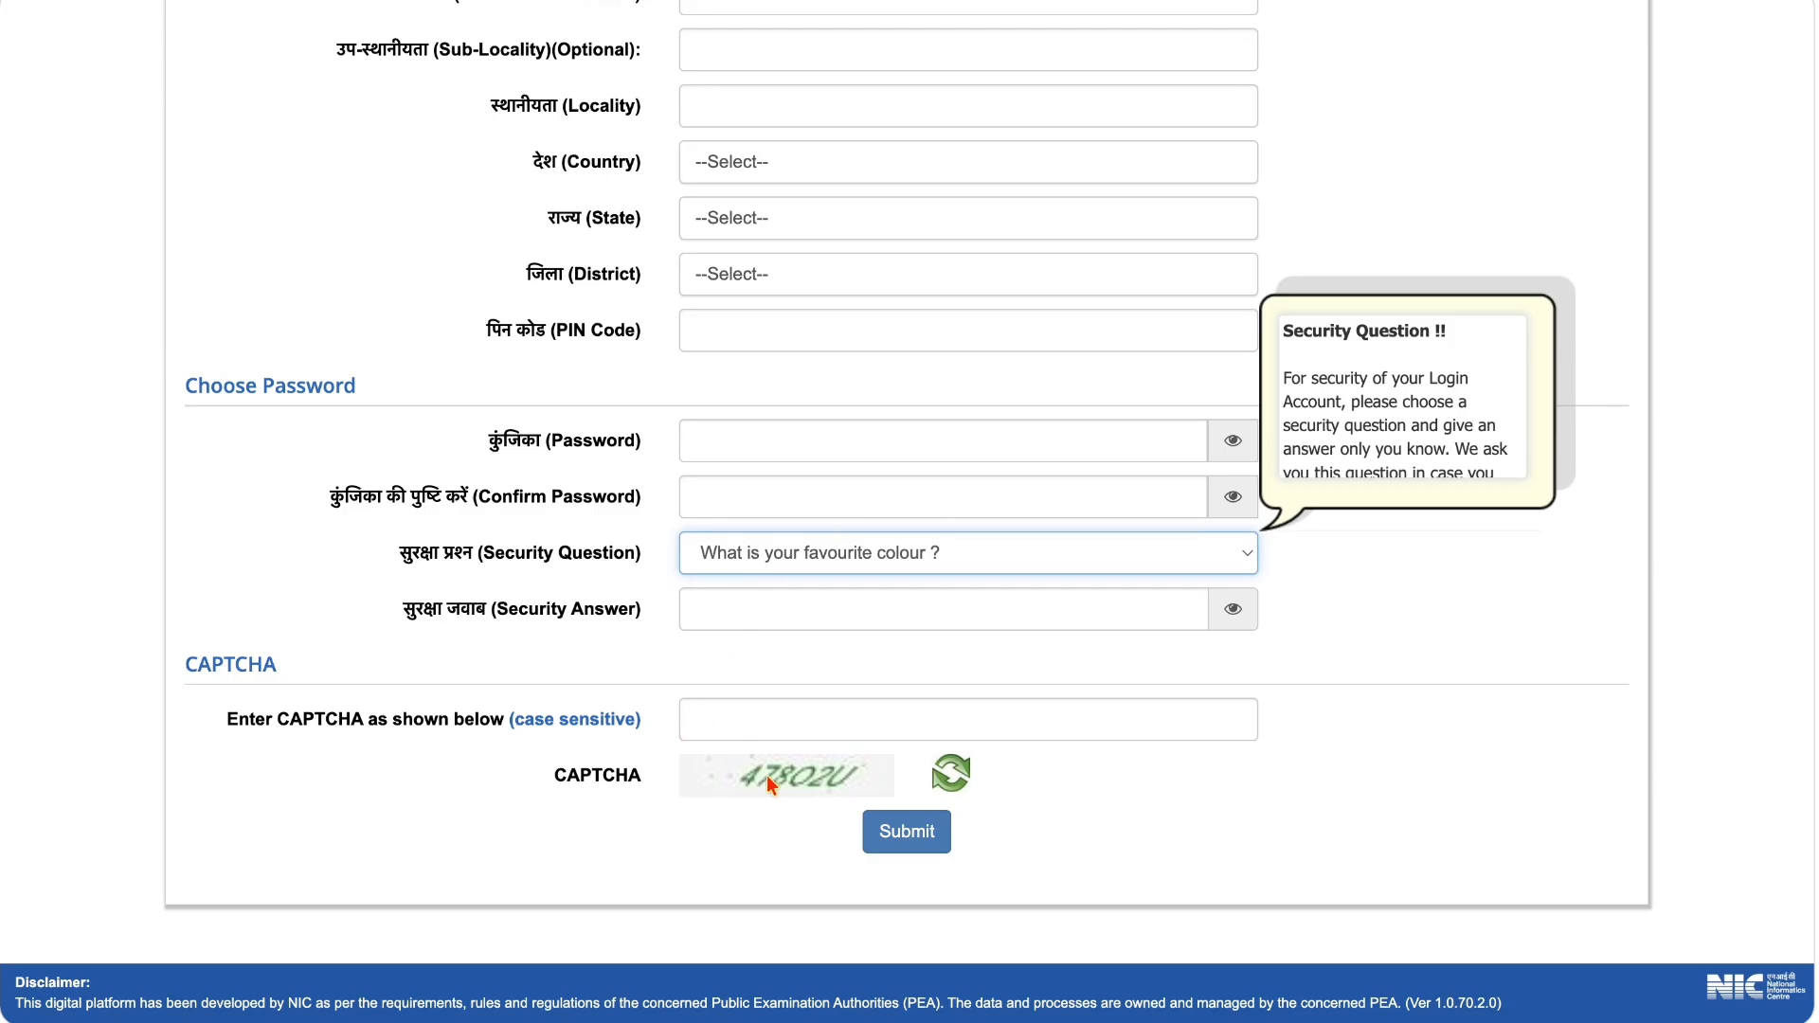
click(887, 850)
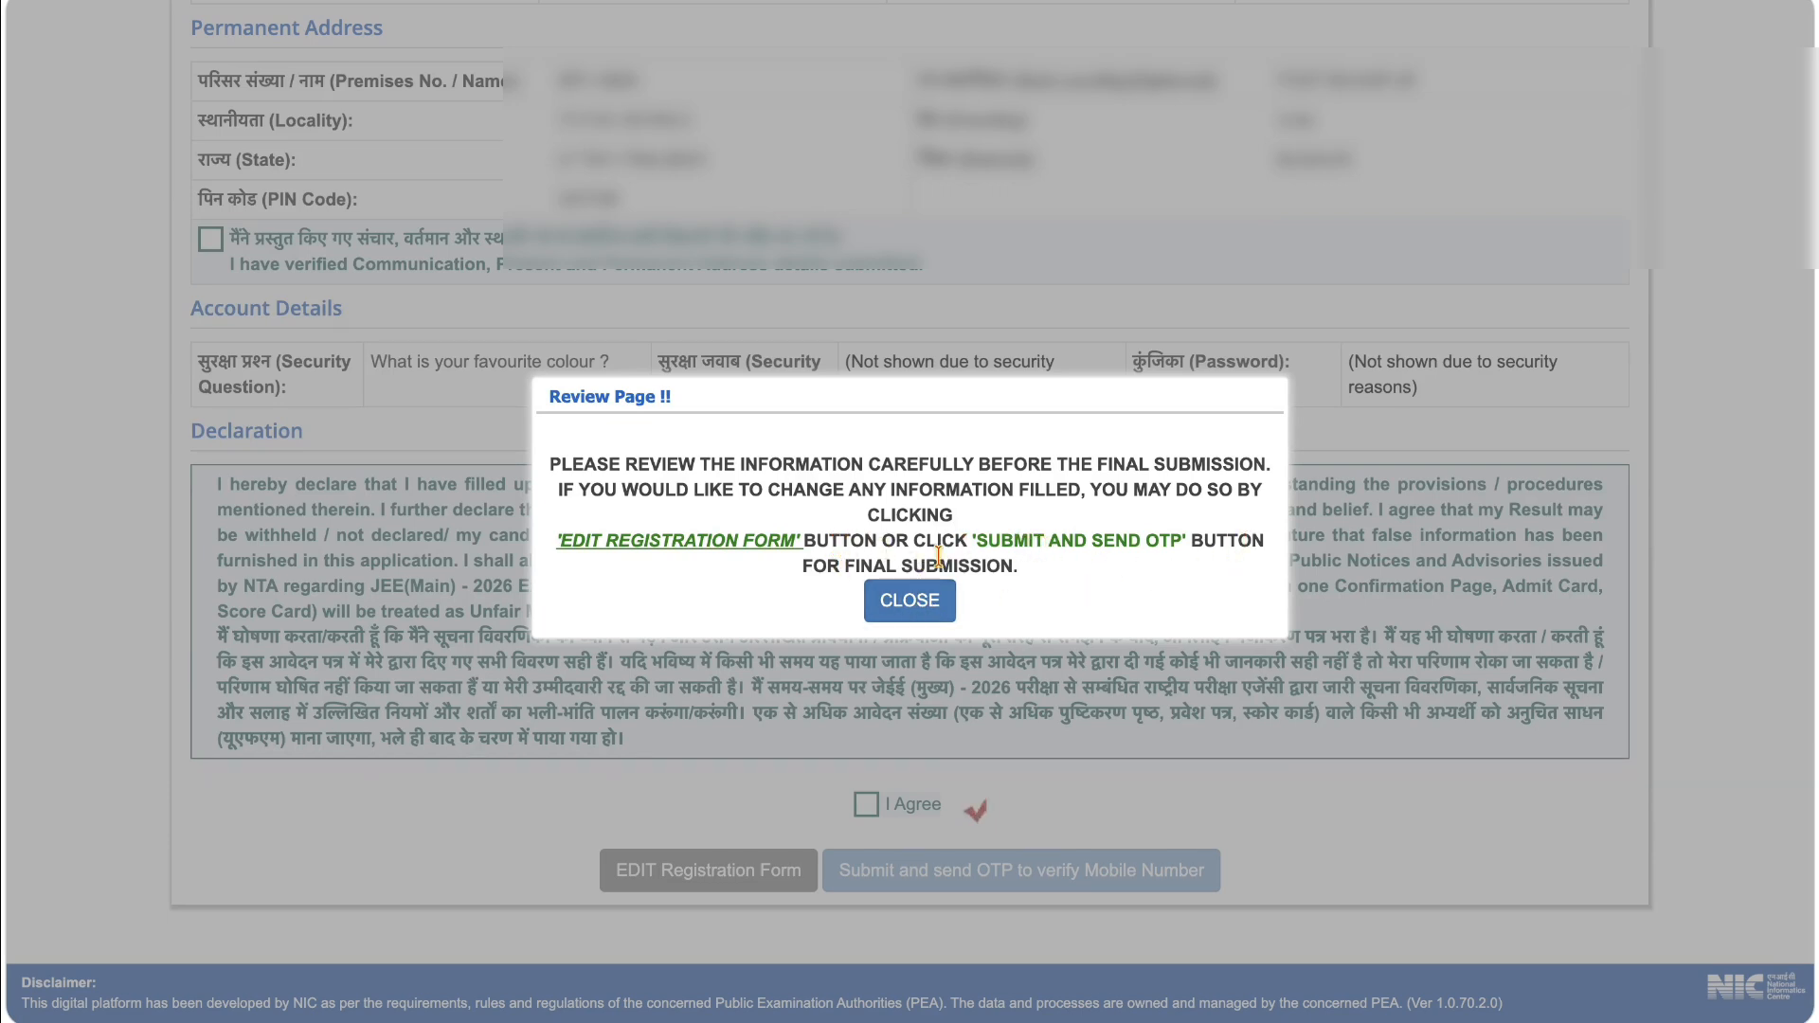
Dismiss the review notice and mark the address details and personal details as verified on the review page.
click(924, 599)
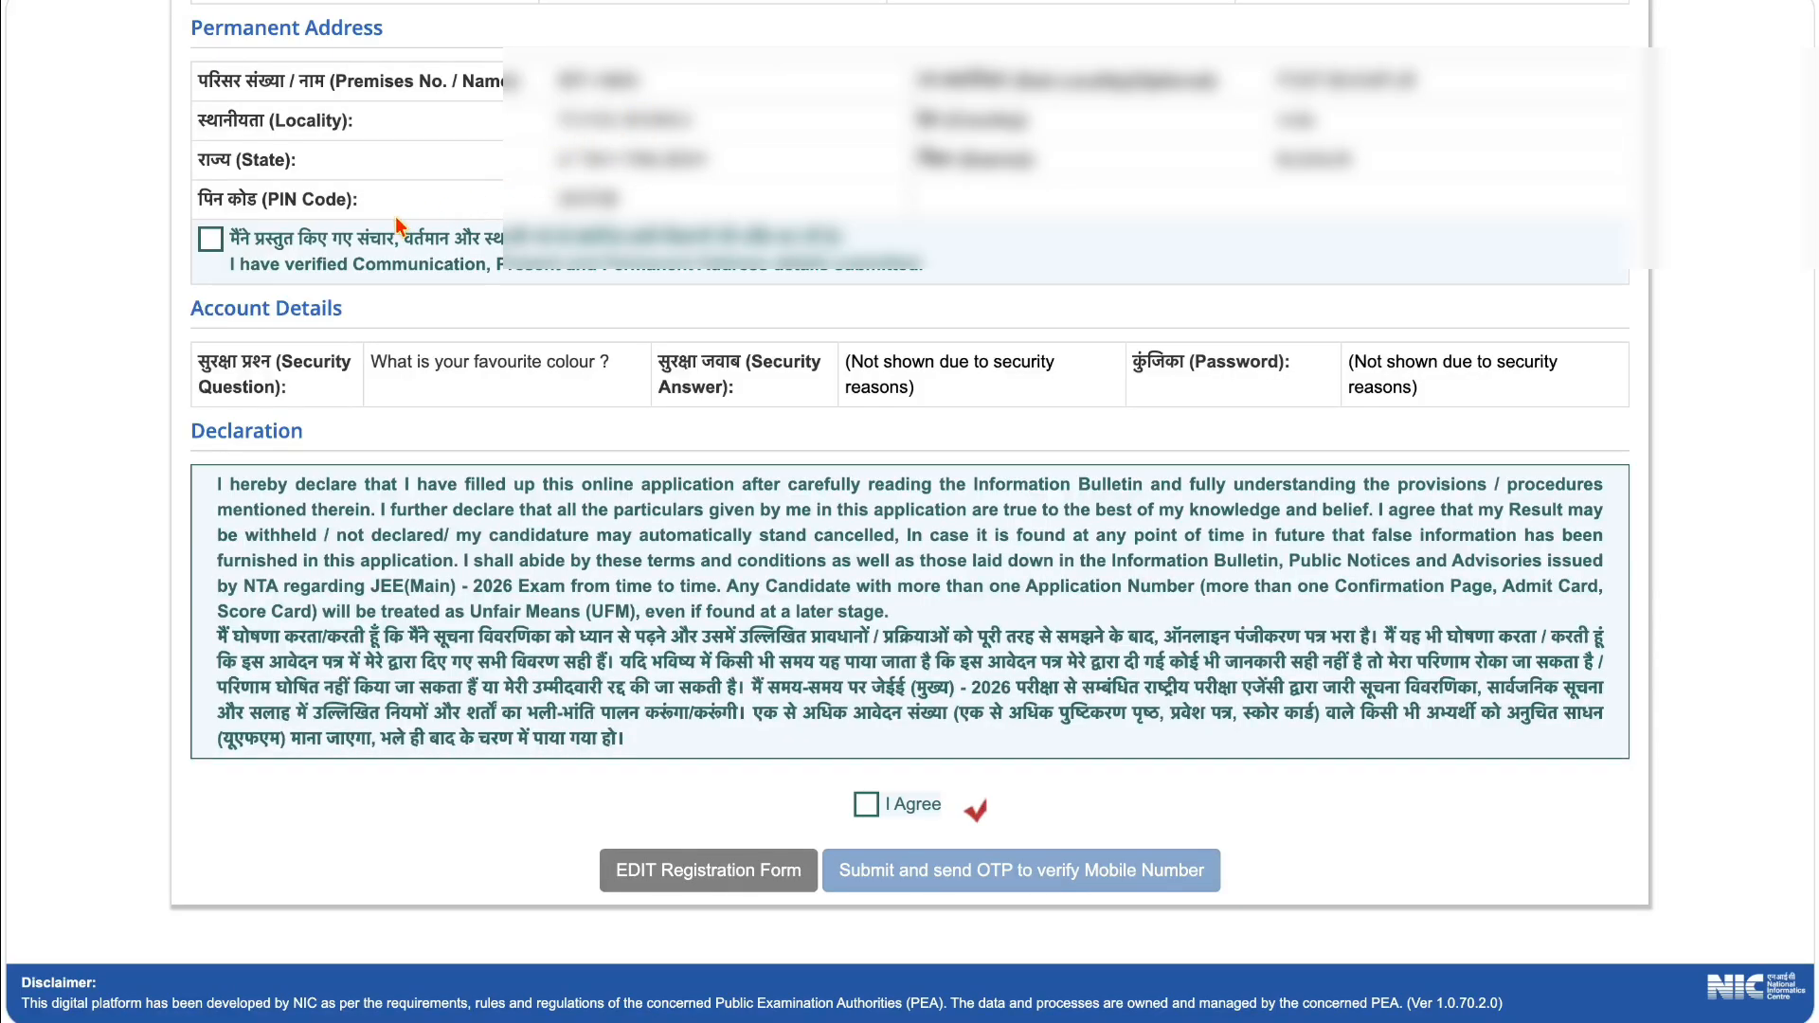
click(213, 241)
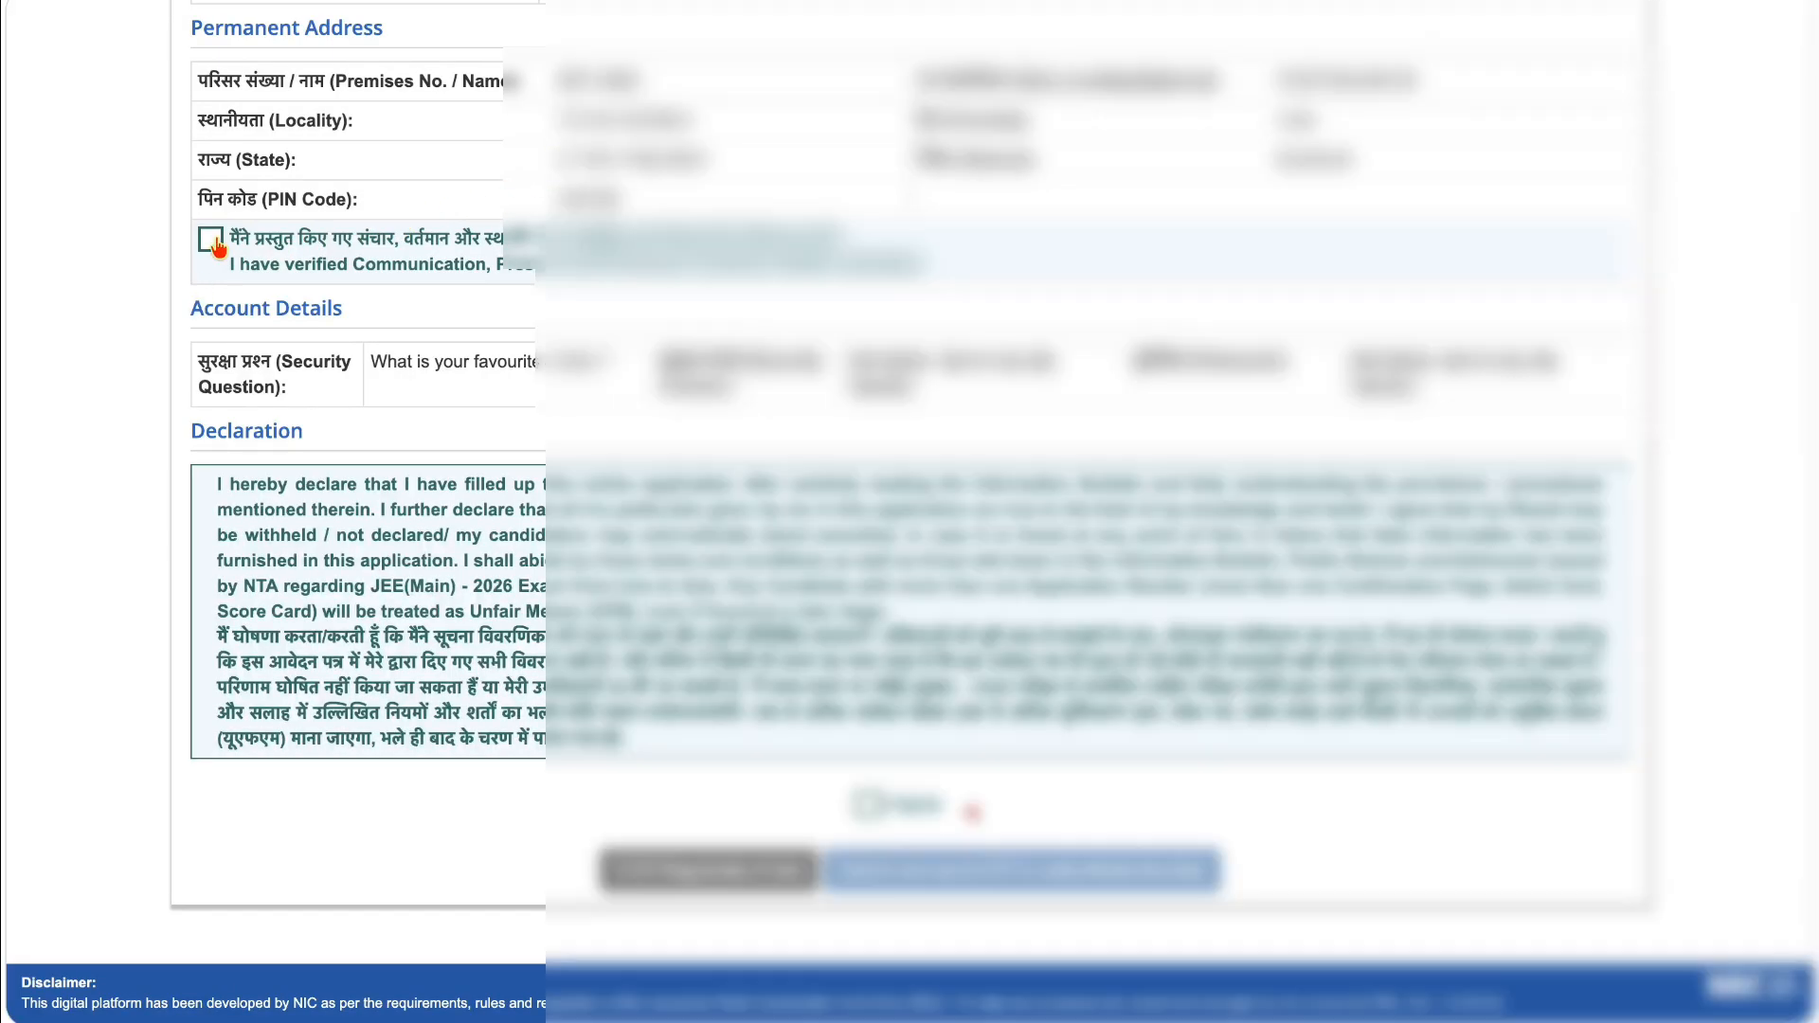
scroll(370, 376, up, 15)
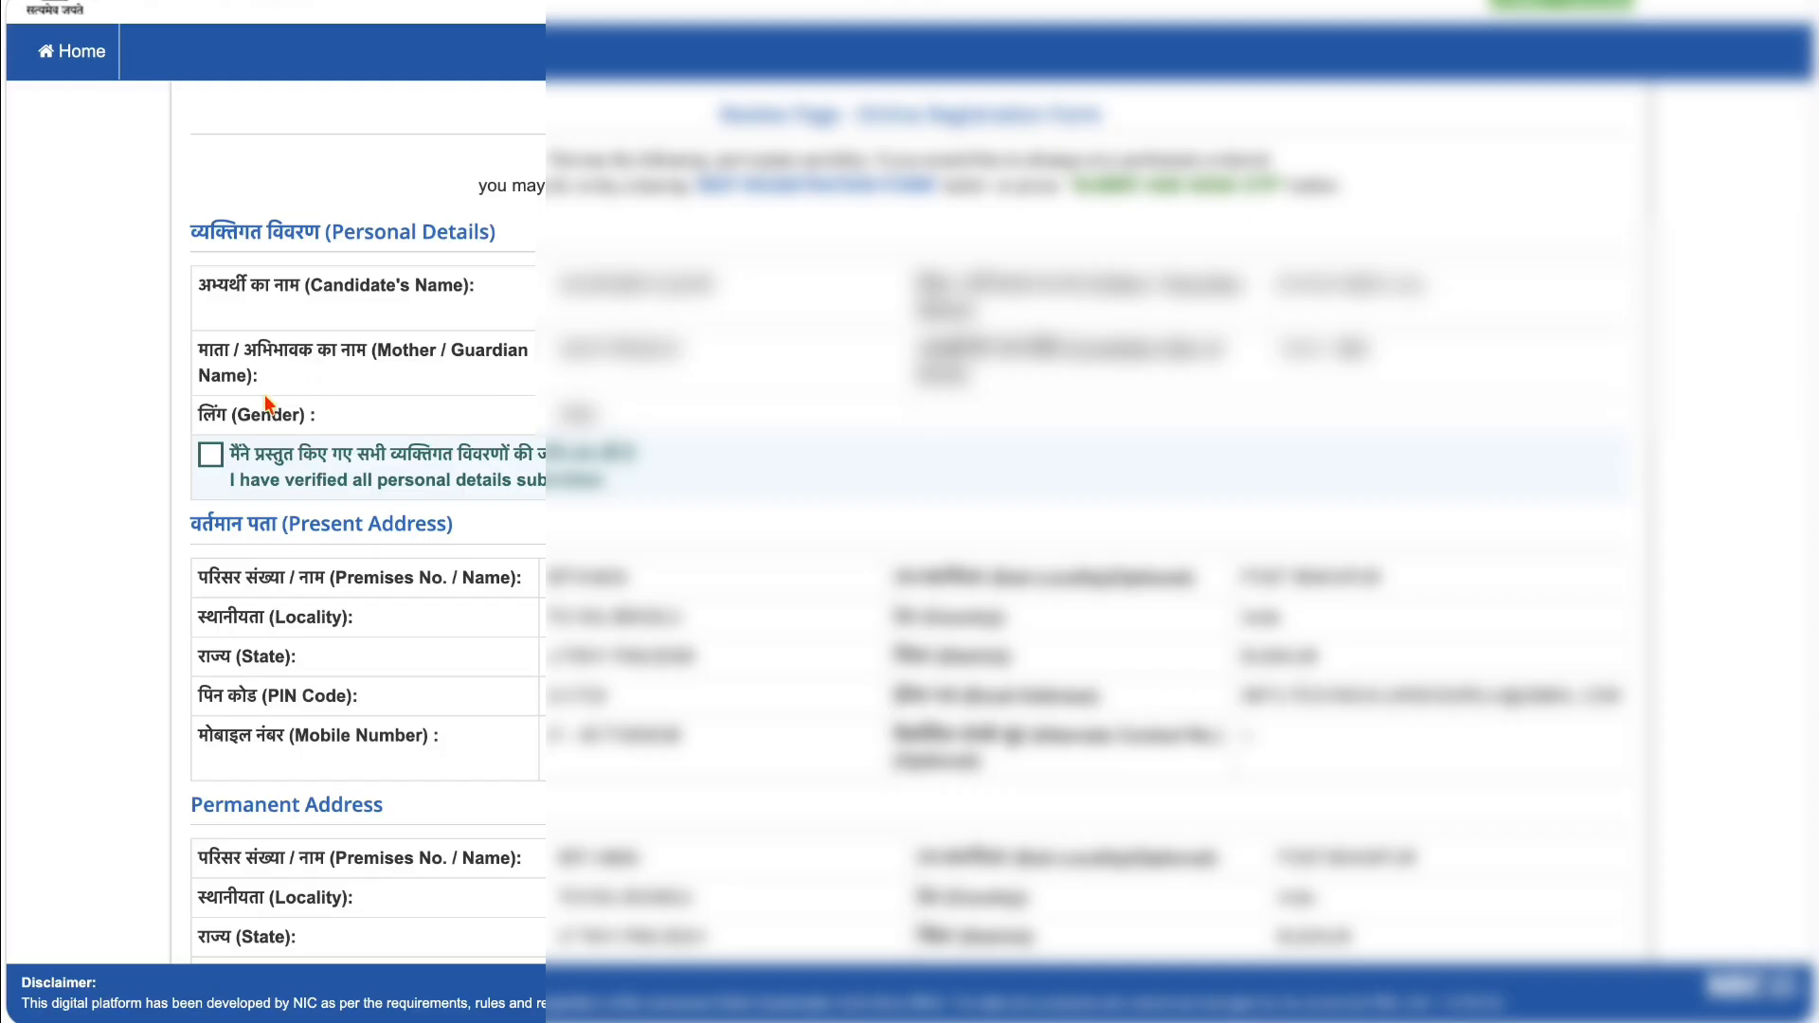
click(206, 456)
scroll(474, 474, up, 1)
scroll(578, 486, down, 2)
scroll(578, 485, down, 7)
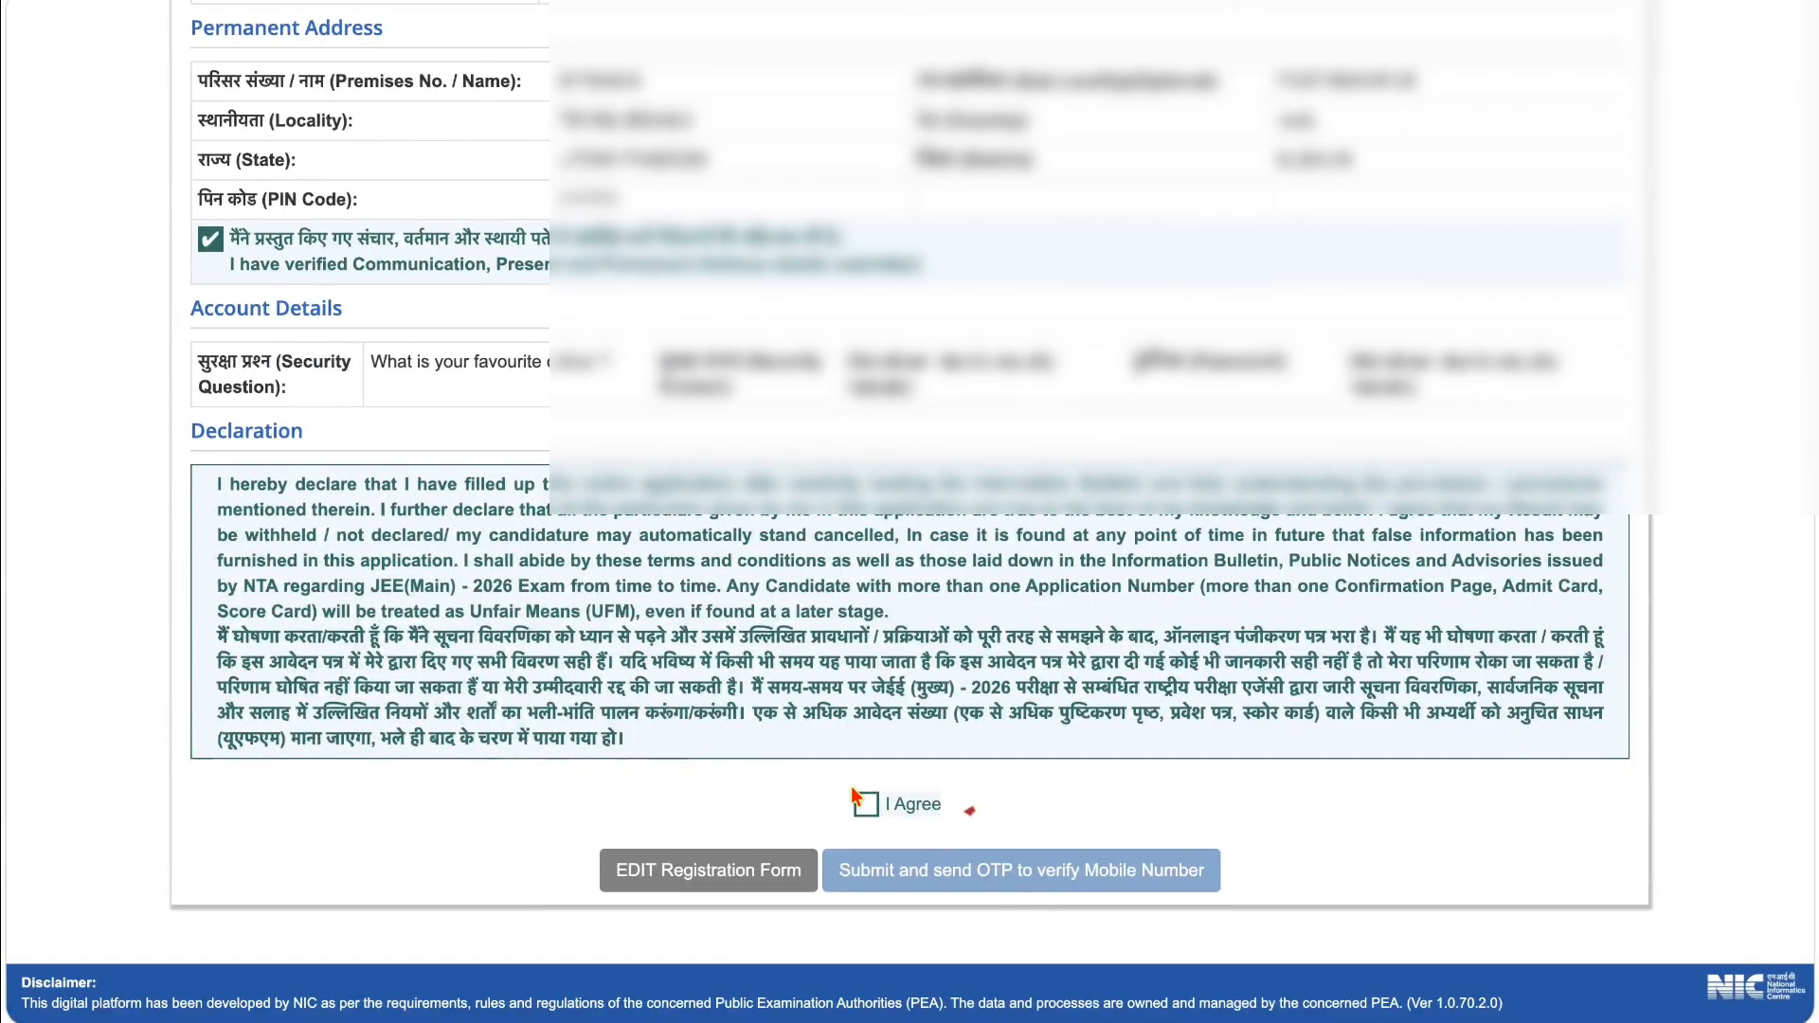
Agree to the declaration and submit the form with confirmation to send an OTP to the mobile number.
click(866, 804)
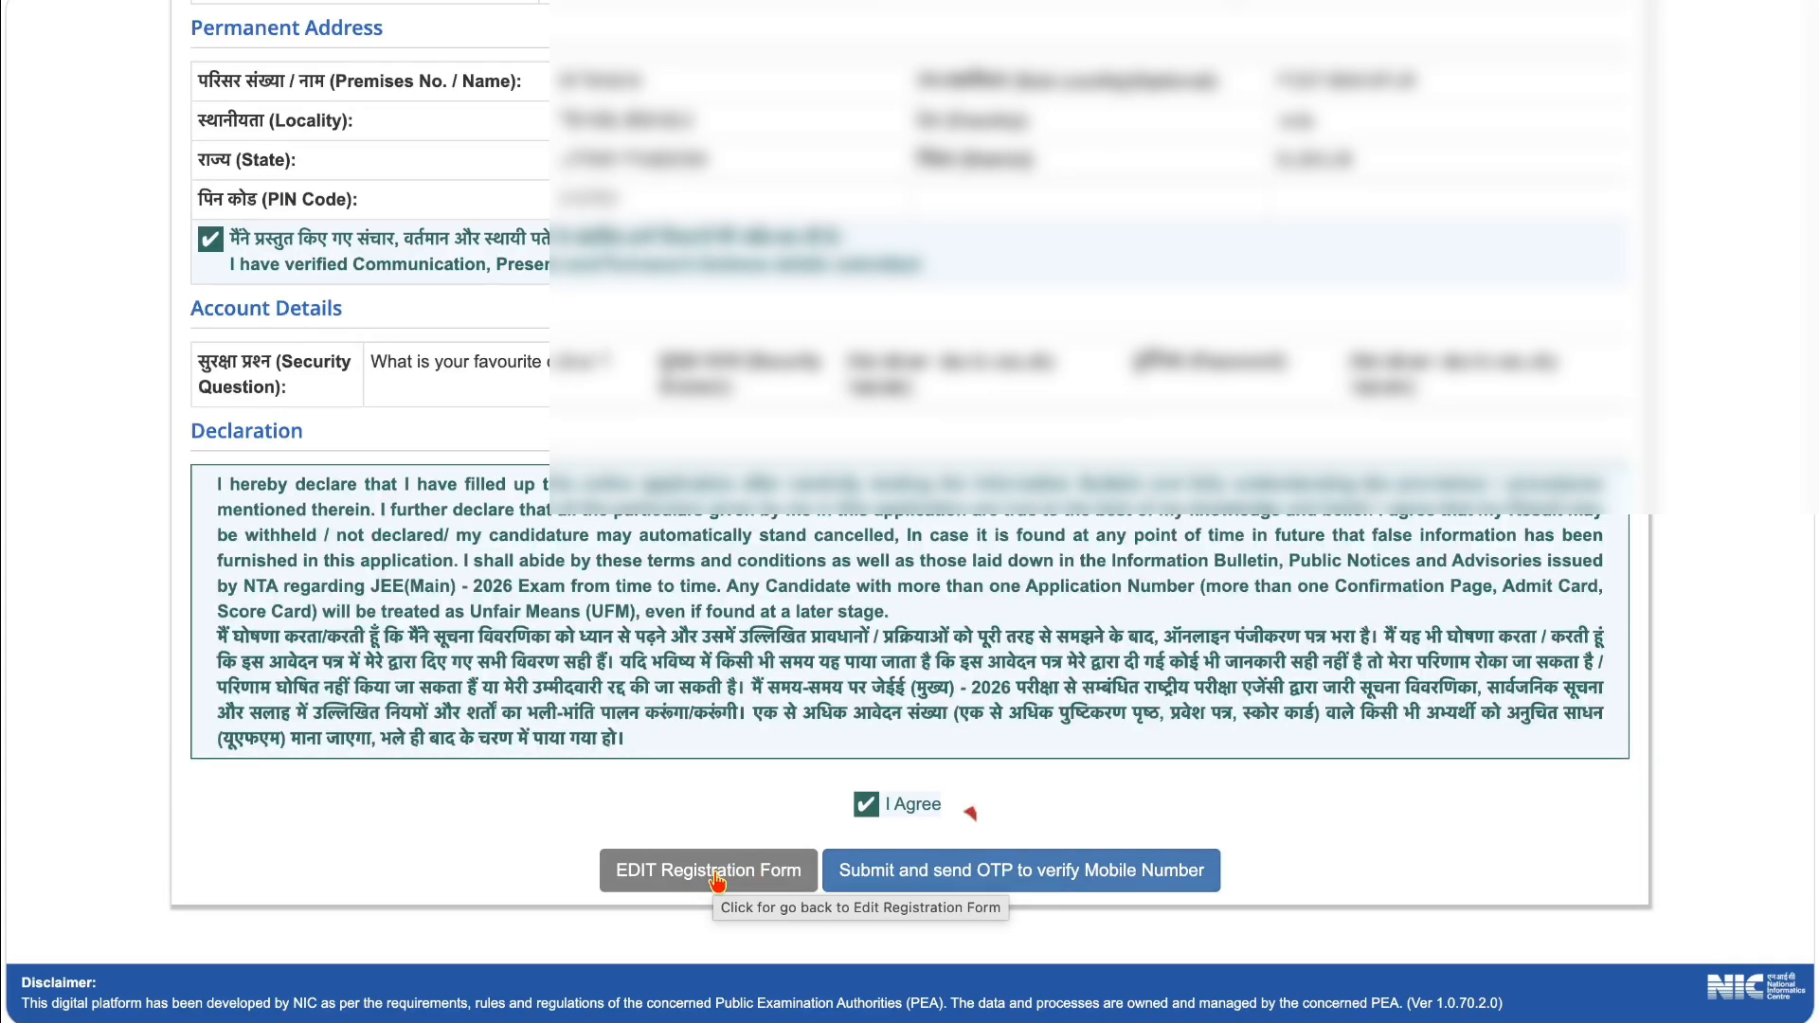
click(889, 873)
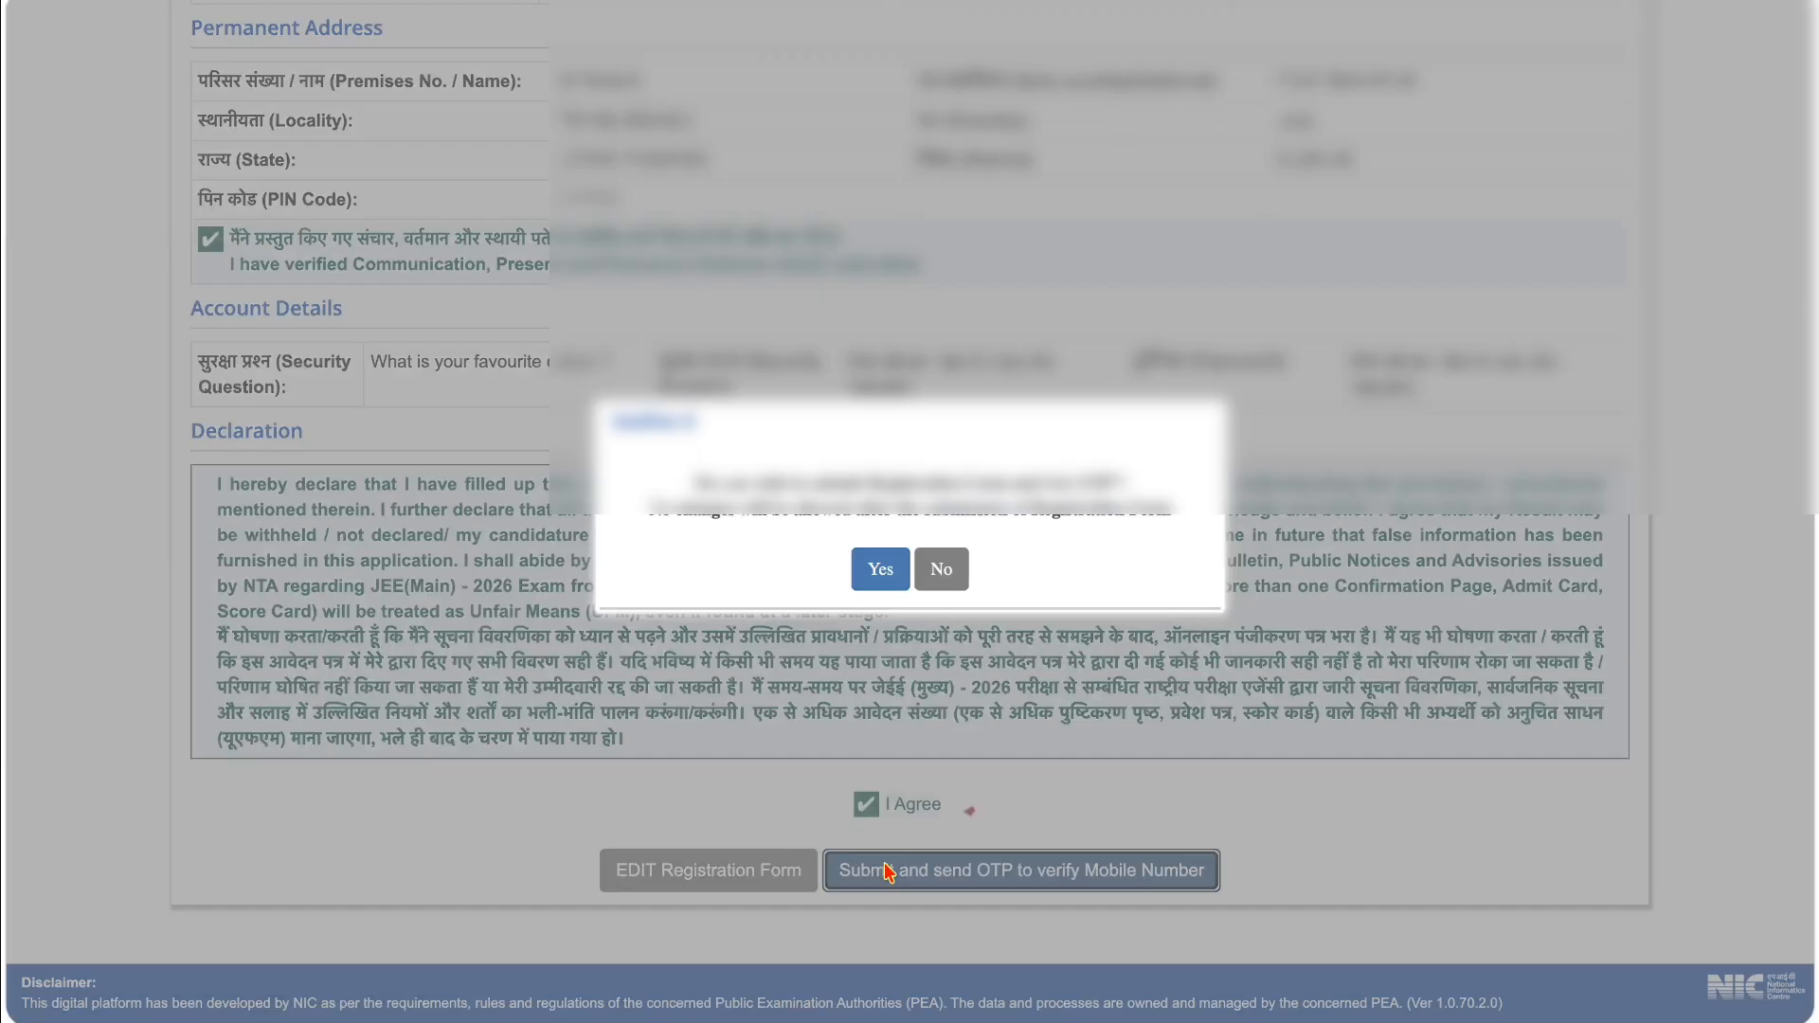
click(872, 582)
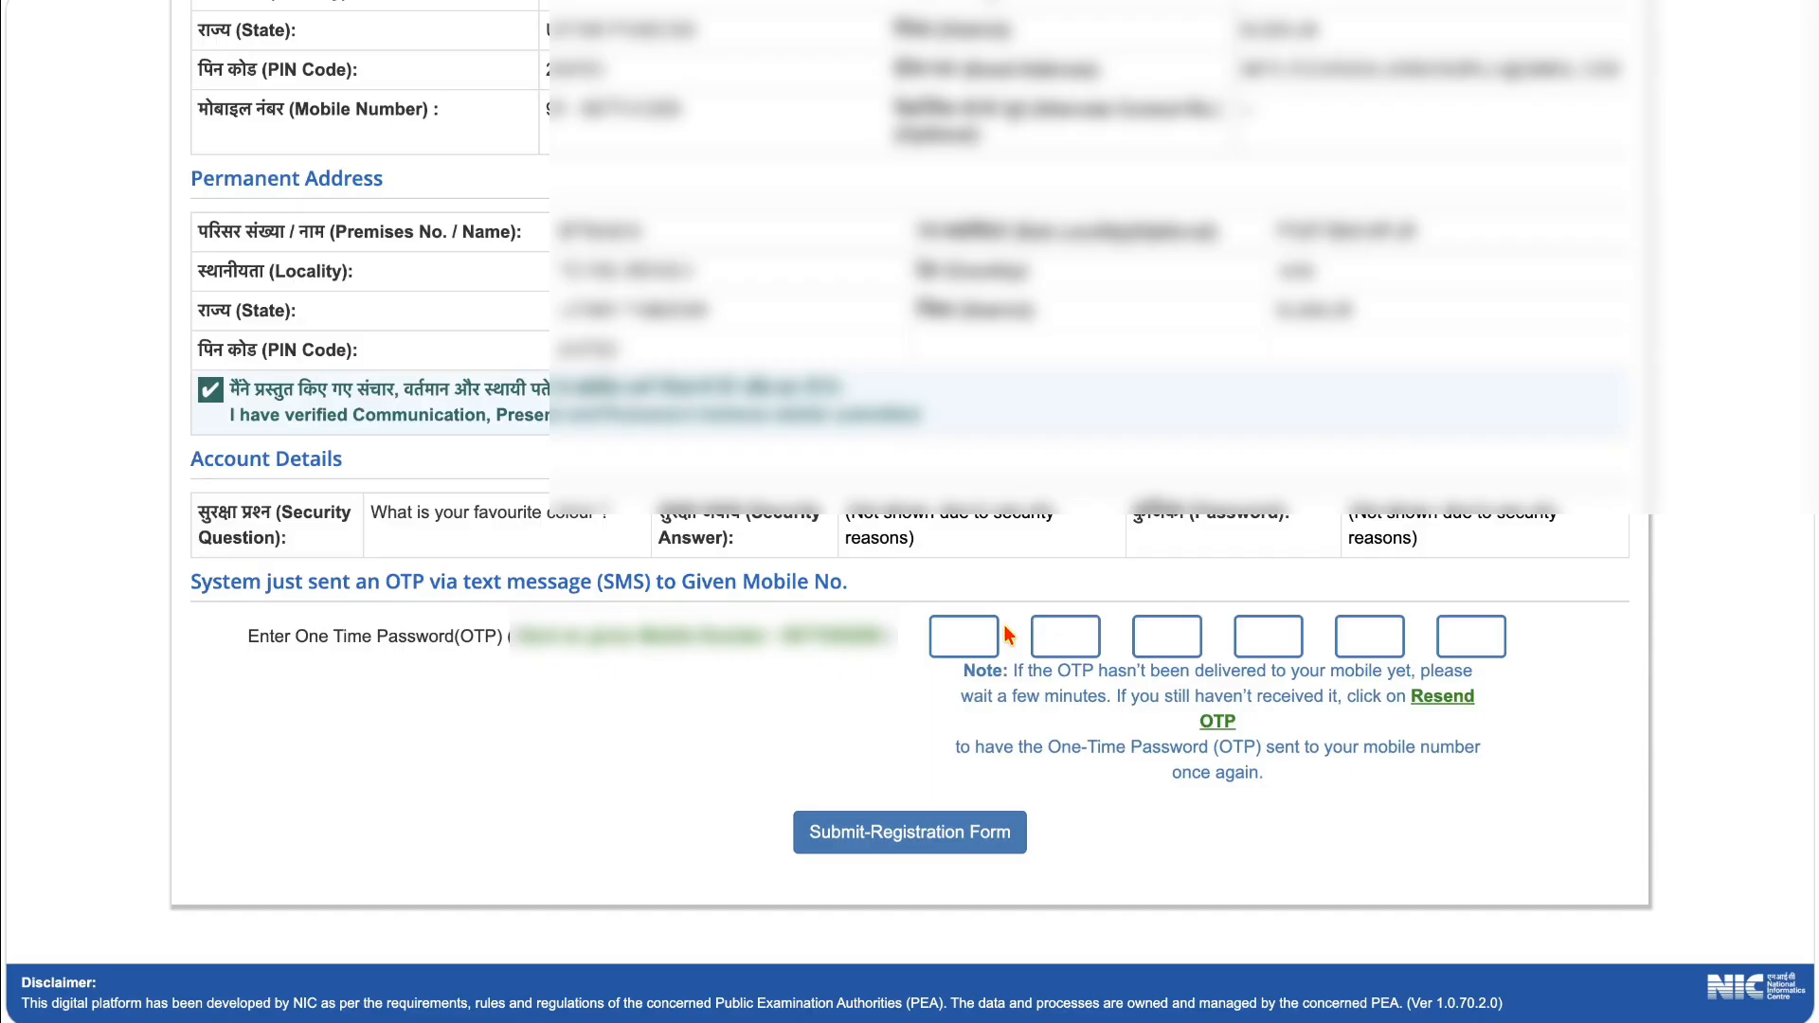
Enter the one-time password sent to the mobile number and submit the registration form.
click(974, 635)
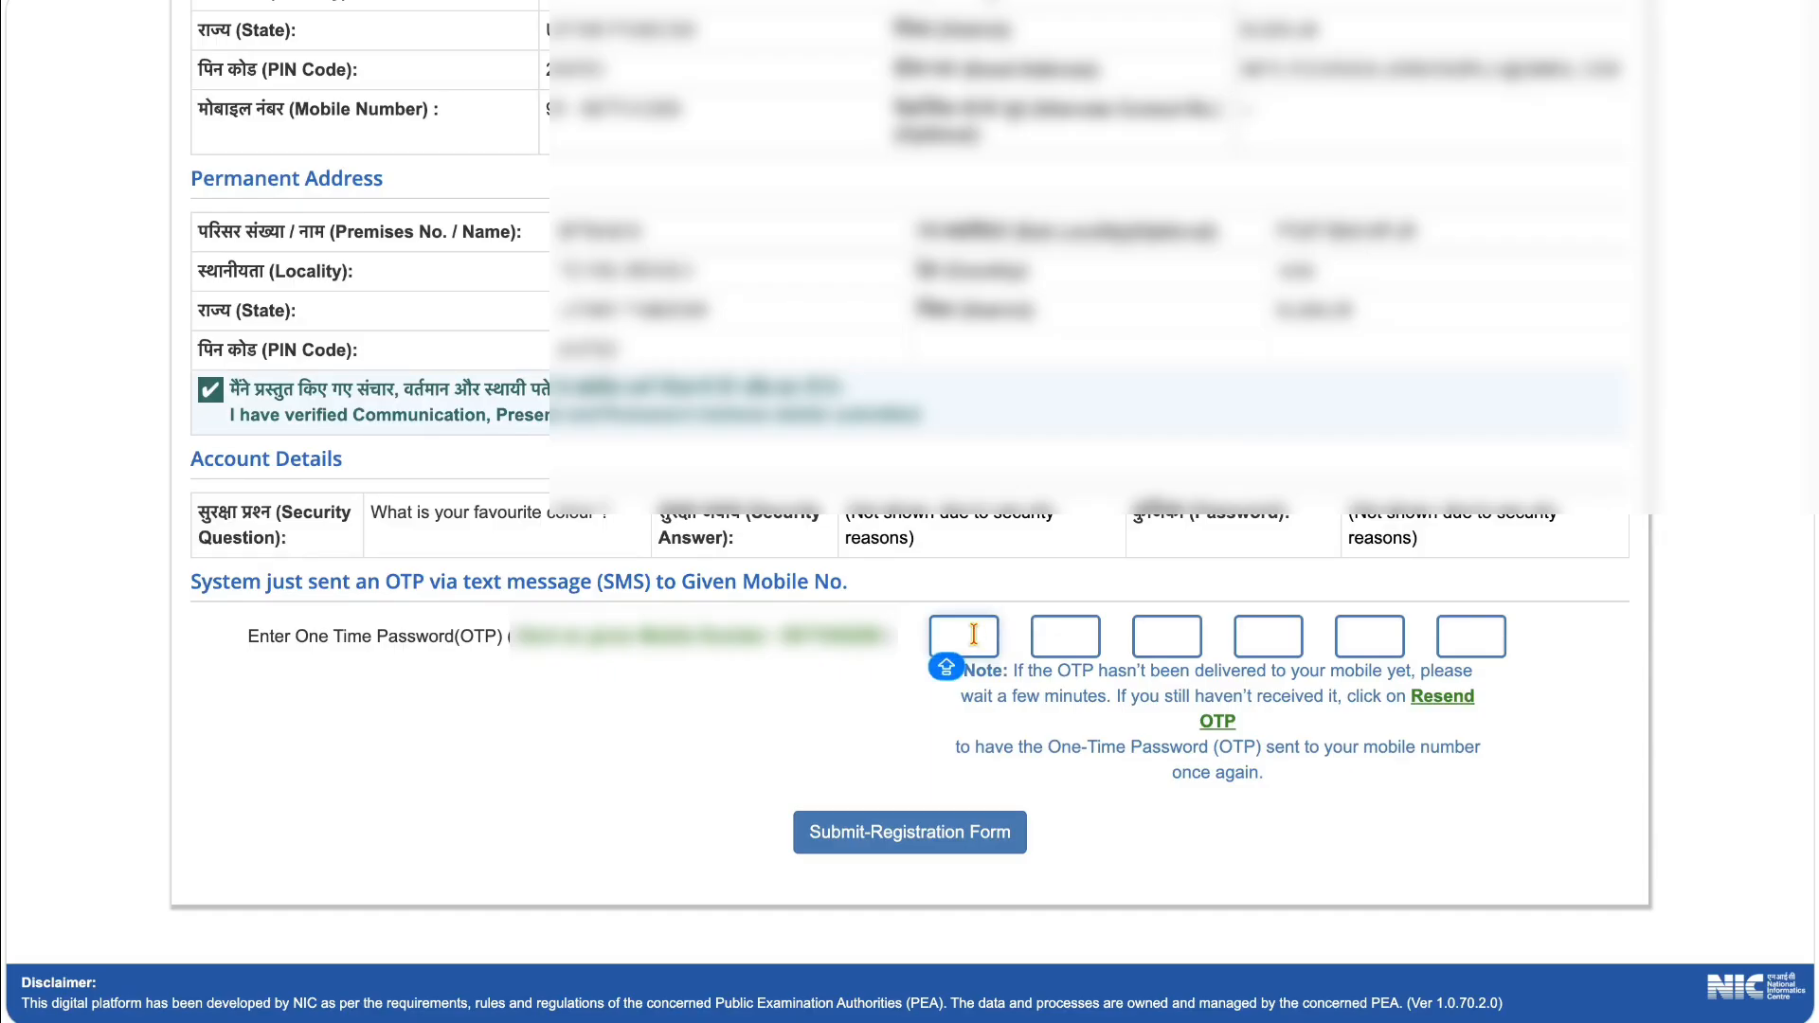
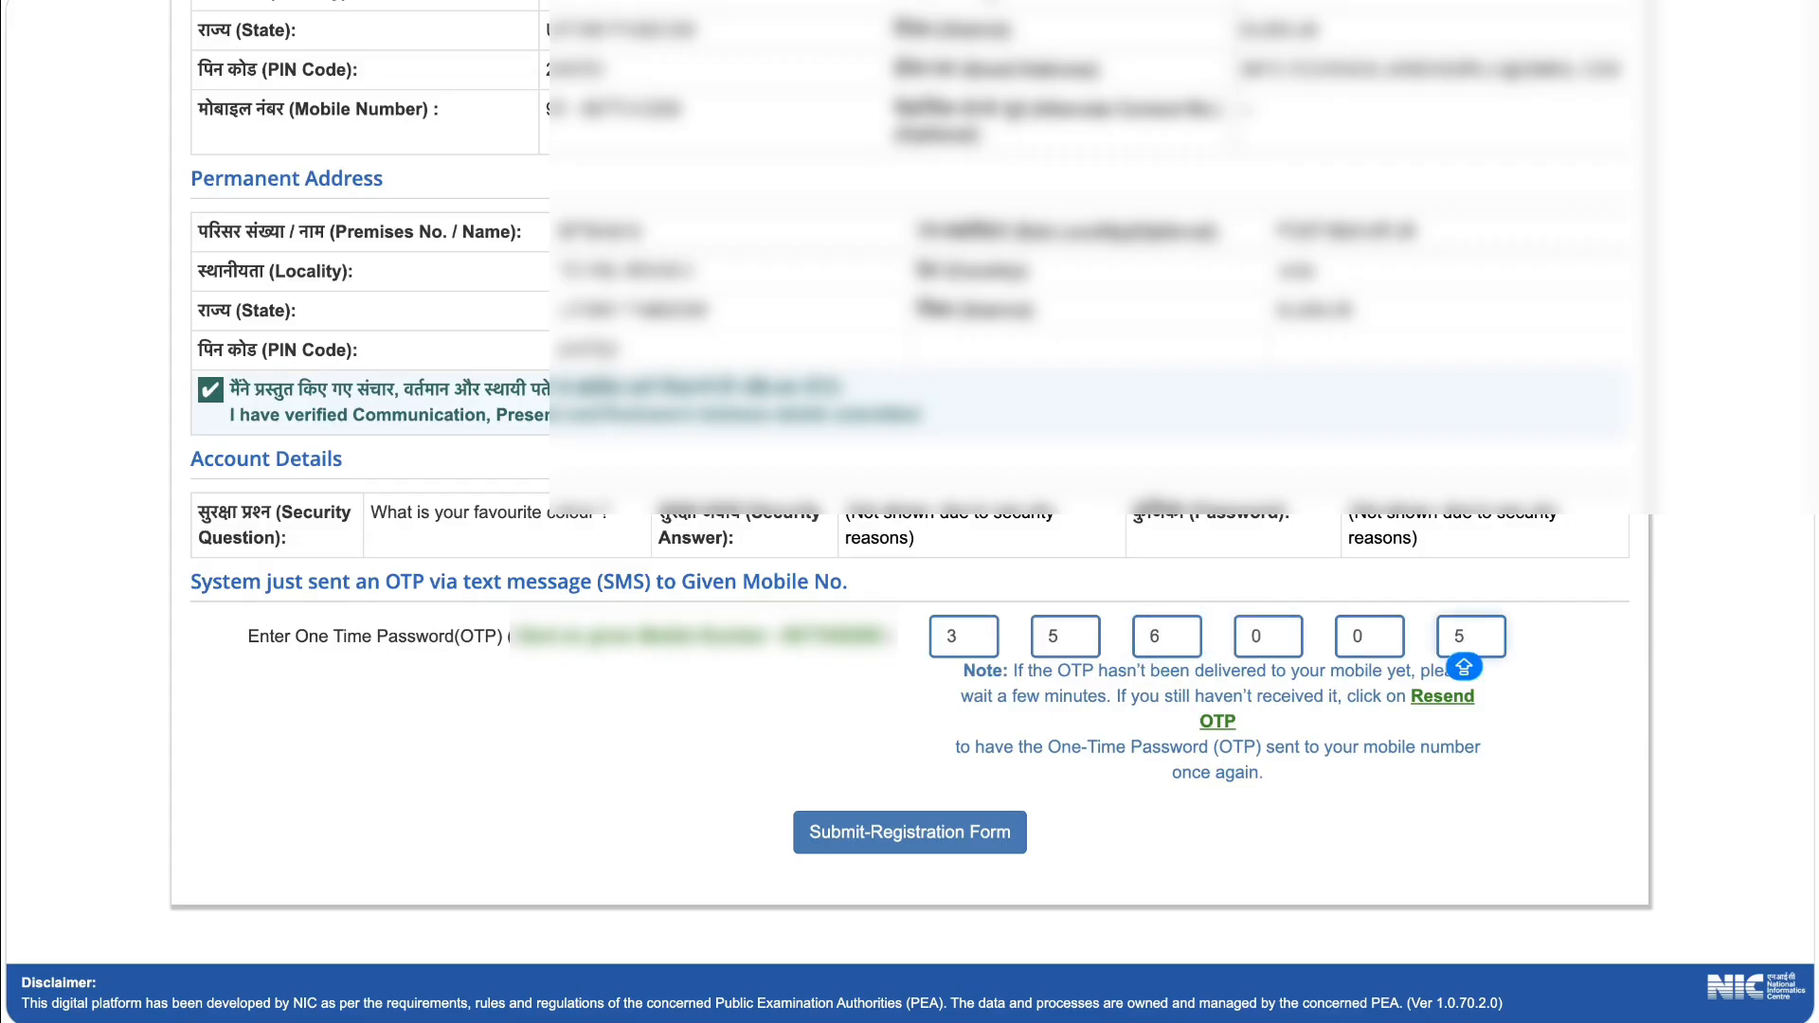
click(874, 825)
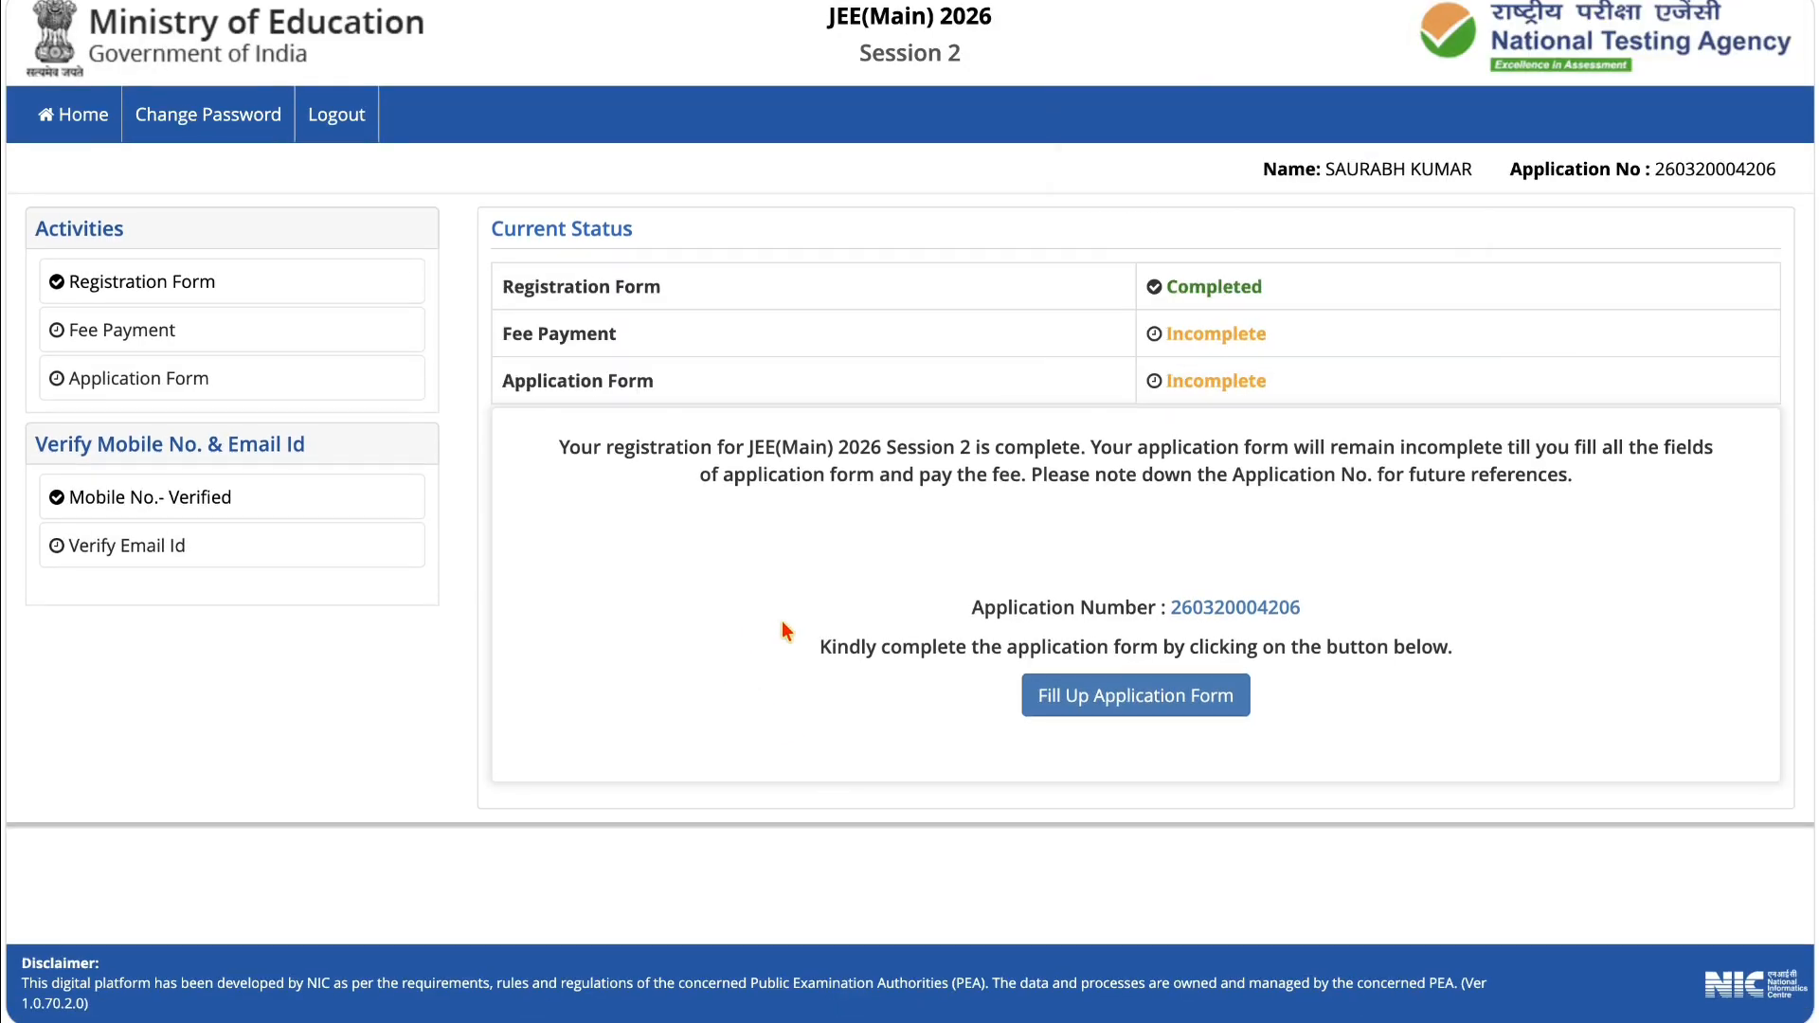
Highlight the application number on the registration status page and start filling up the application form.
click(1439, 21)
drag(1170, 611, 1285, 611)
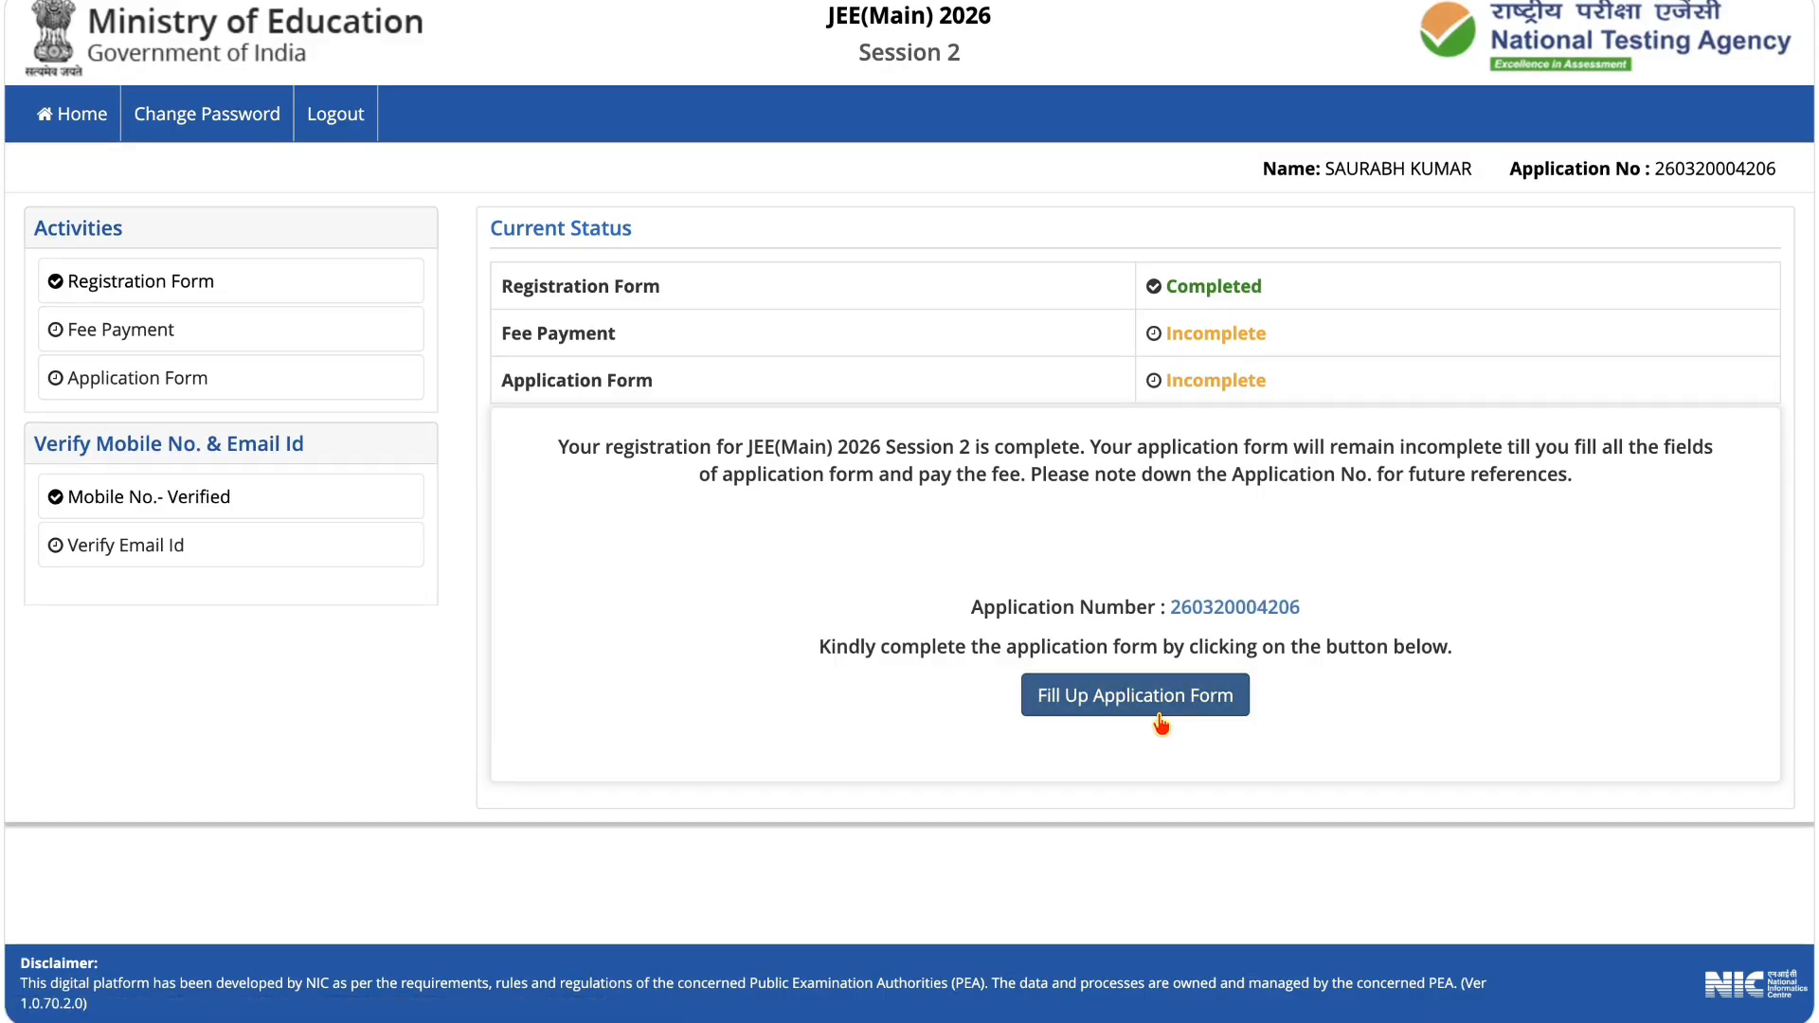
click(1156, 715)
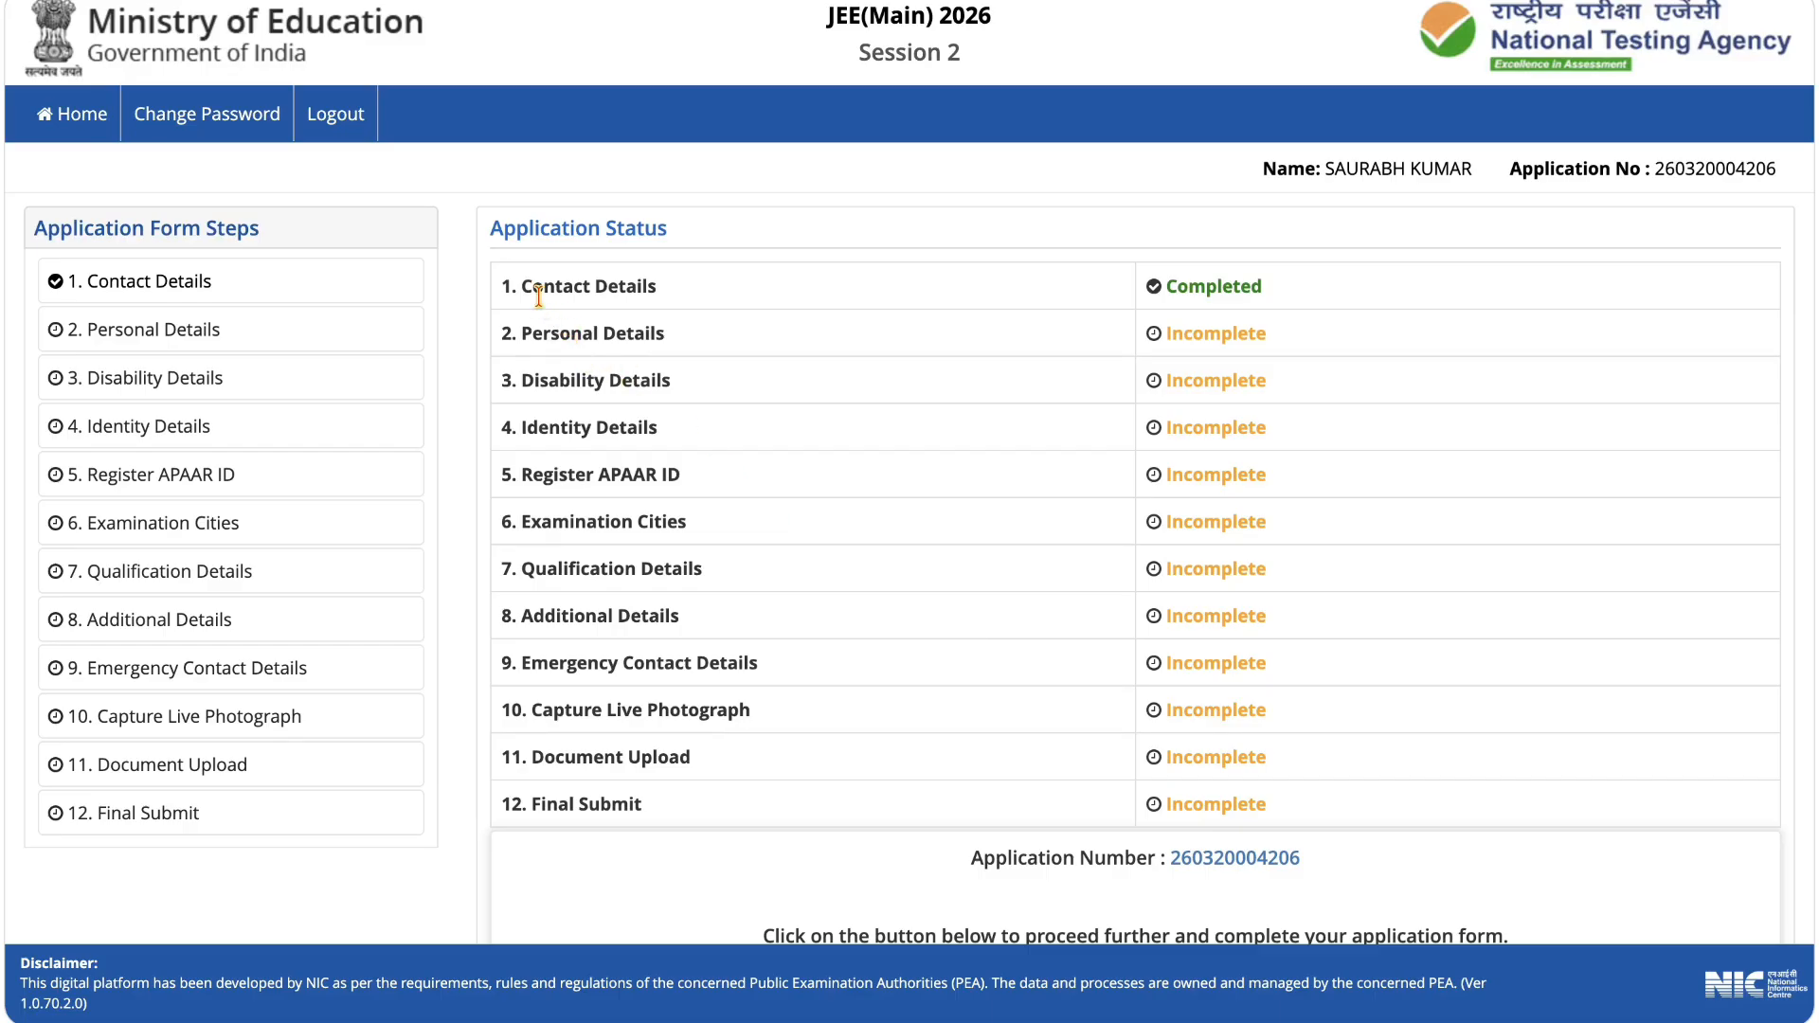
Go through the Application Status list from Contact Details to Final Submit, highlighting the form steps one by one.
drag(526, 289, 655, 288)
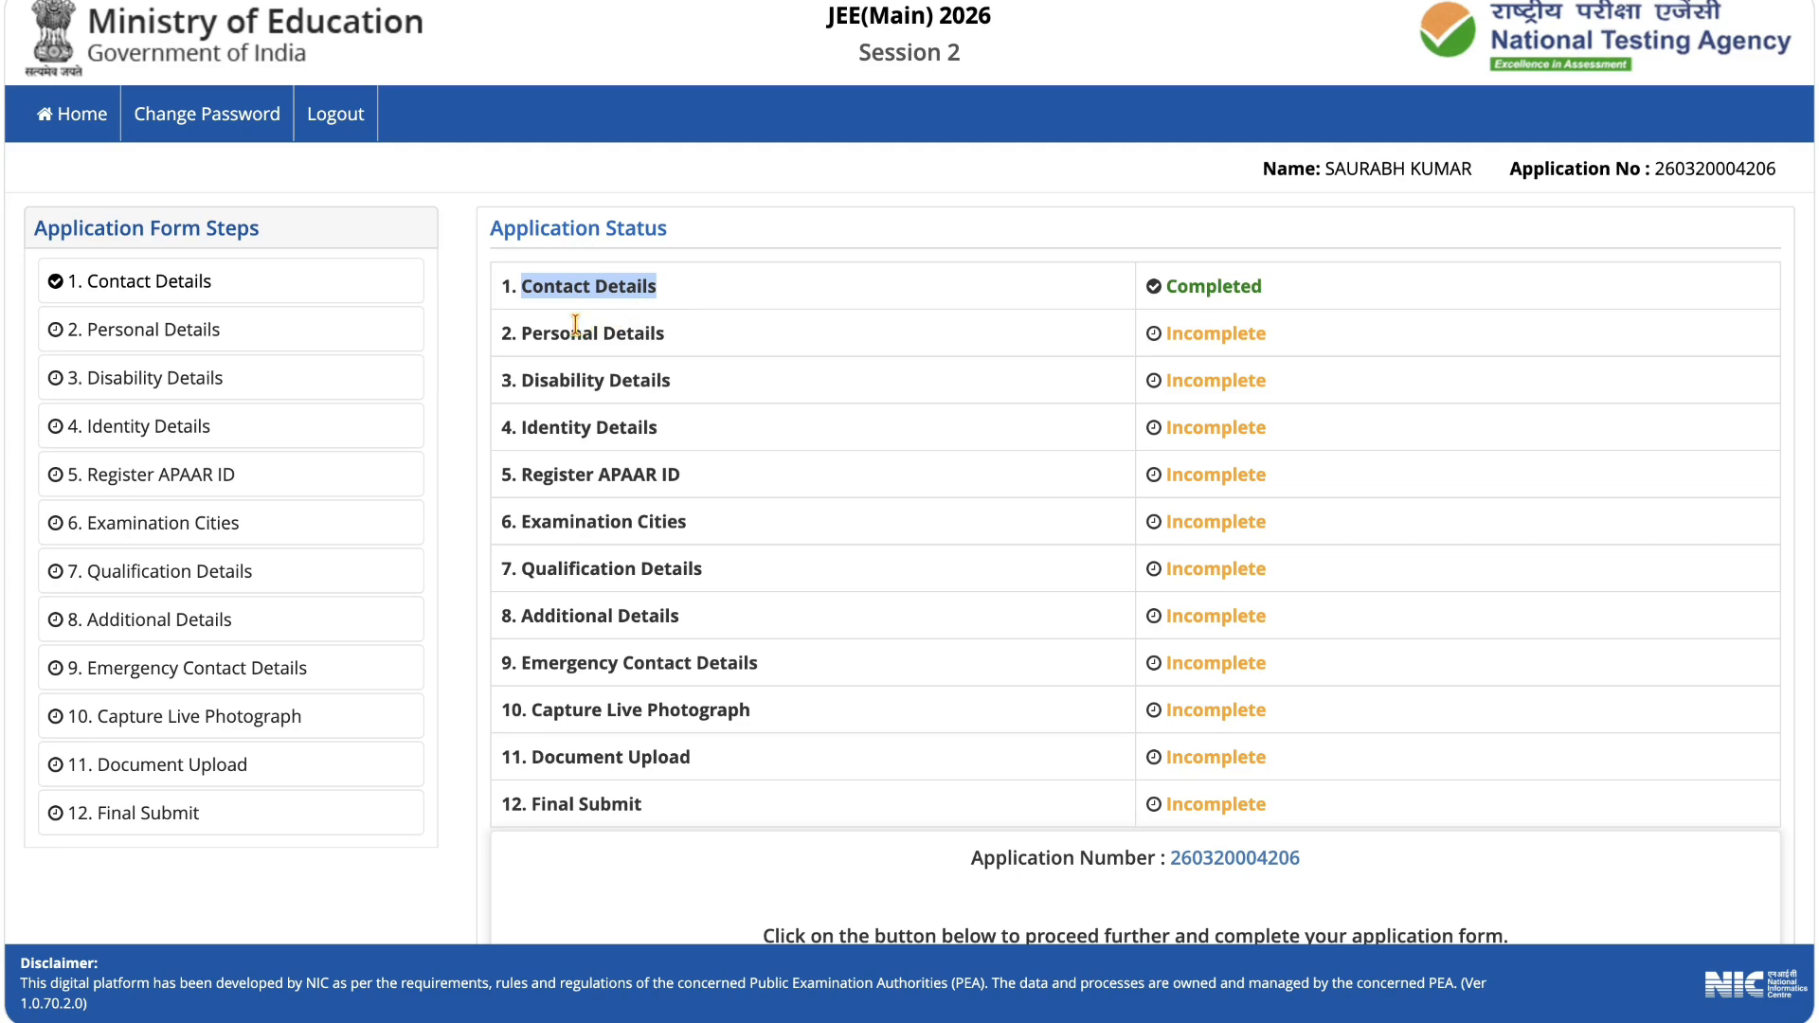
drag(543, 334, 670, 337)
drag(559, 380, 677, 383)
drag(548, 428, 676, 432)
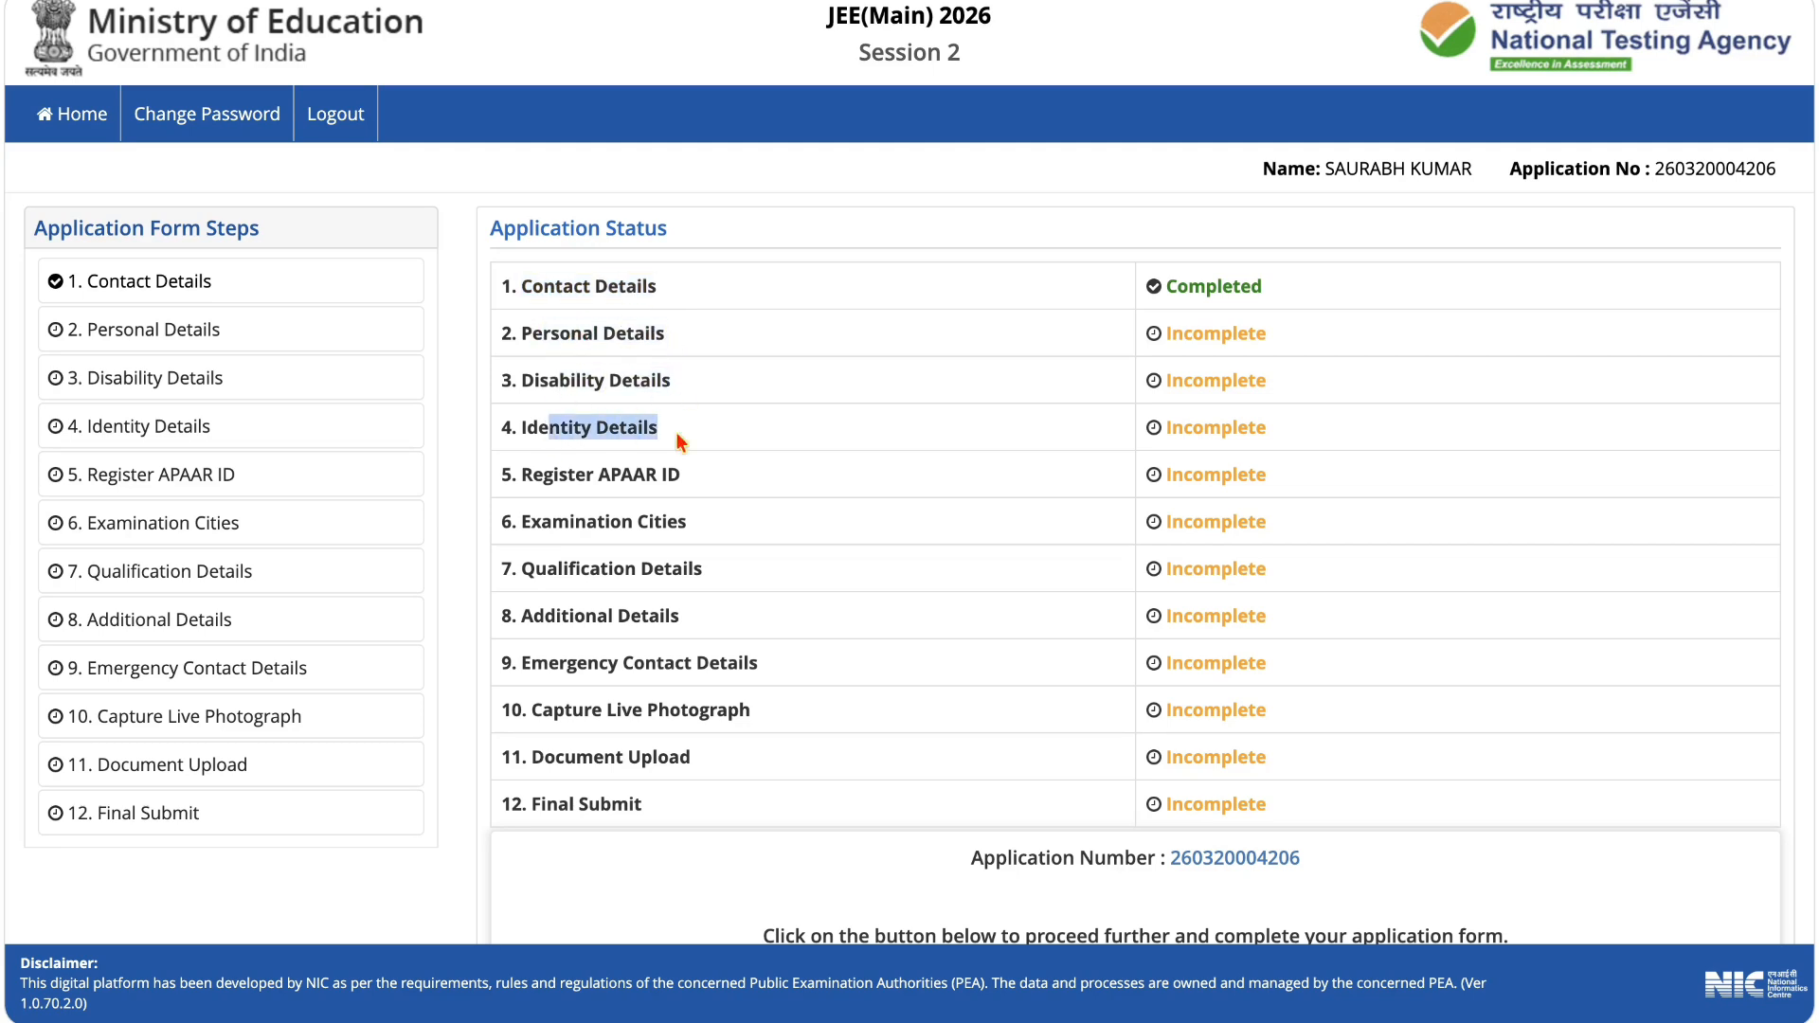
drag(568, 483, 662, 485)
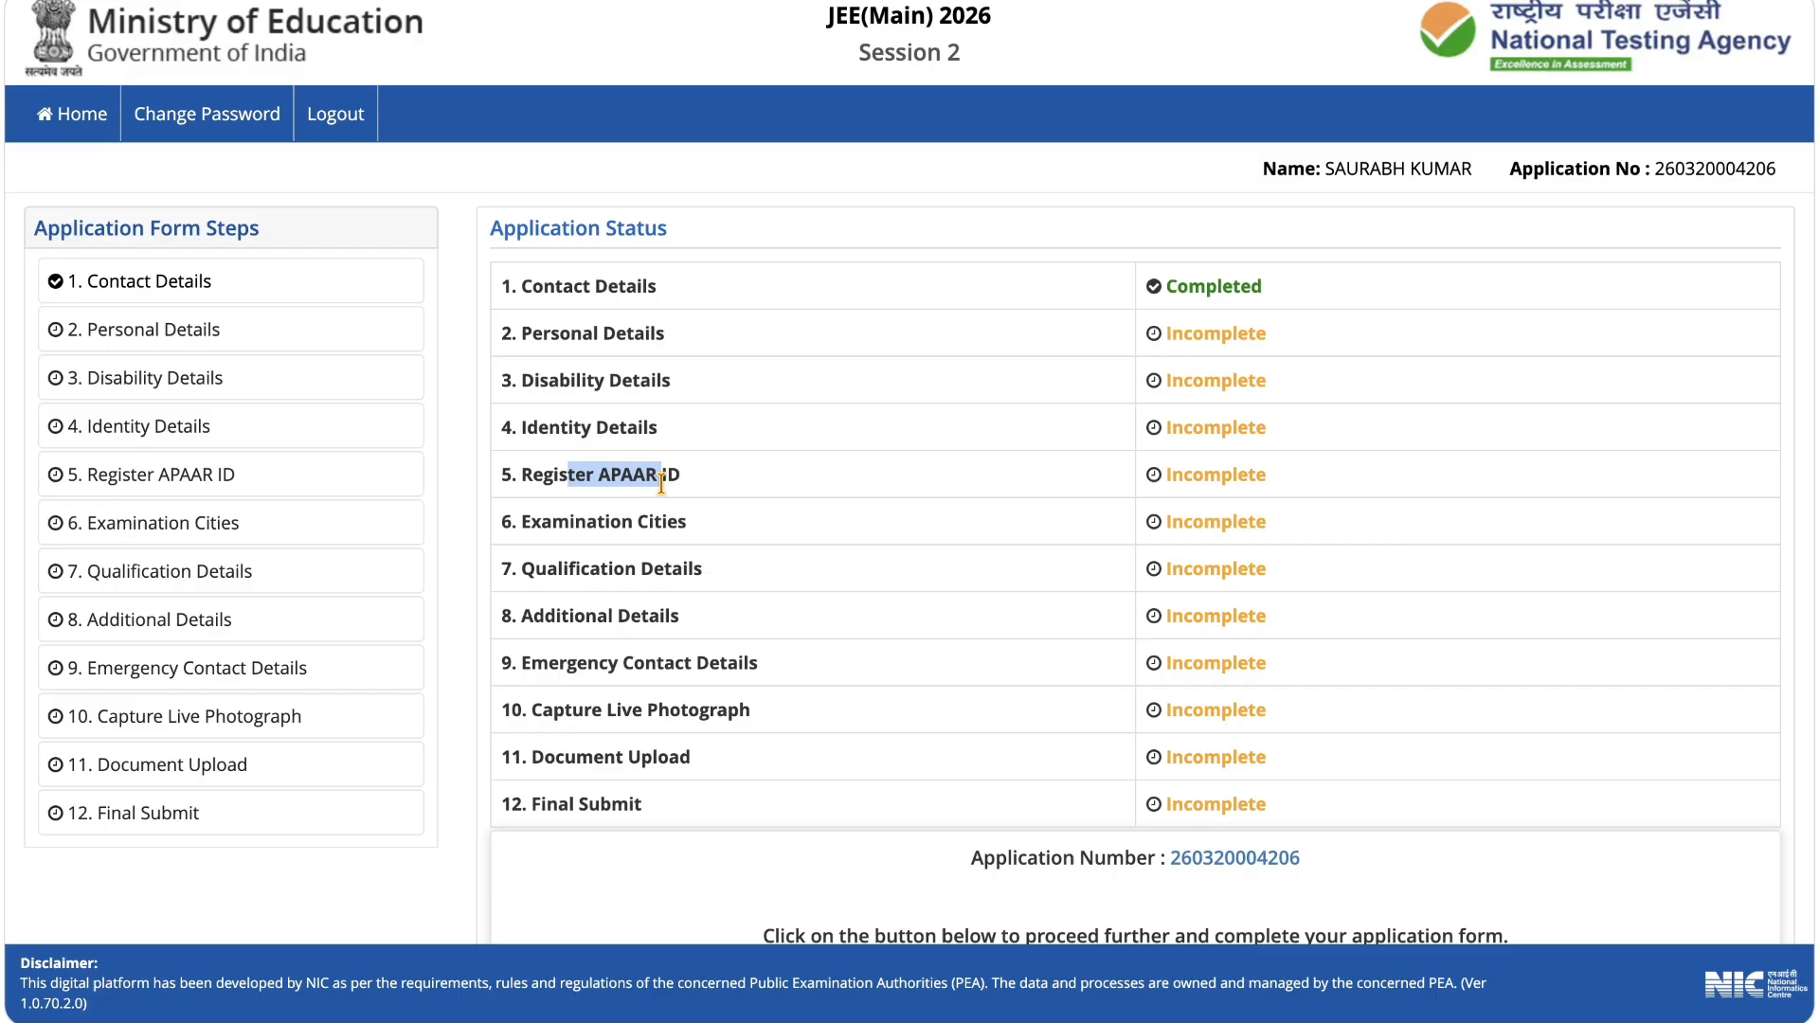
click(557, 533)
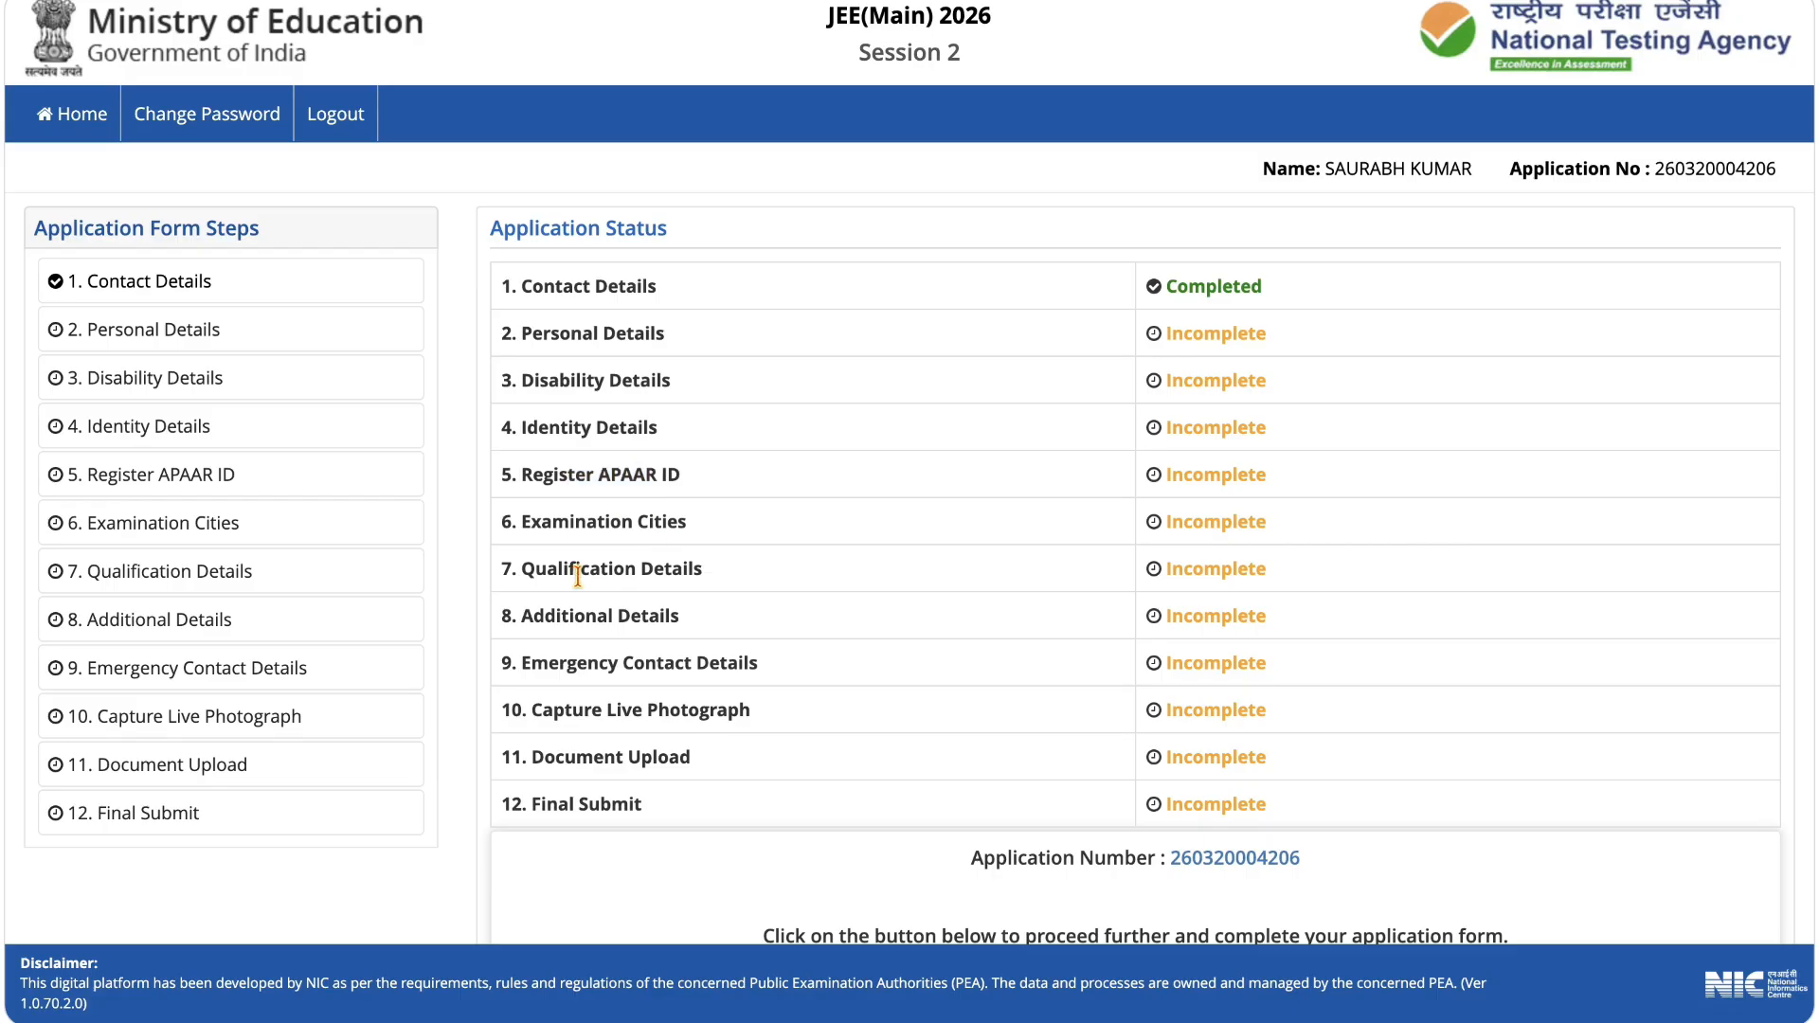
drag(575, 569, 673, 569)
drag(569, 623, 692, 665)
drag(583, 711, 720, 712)
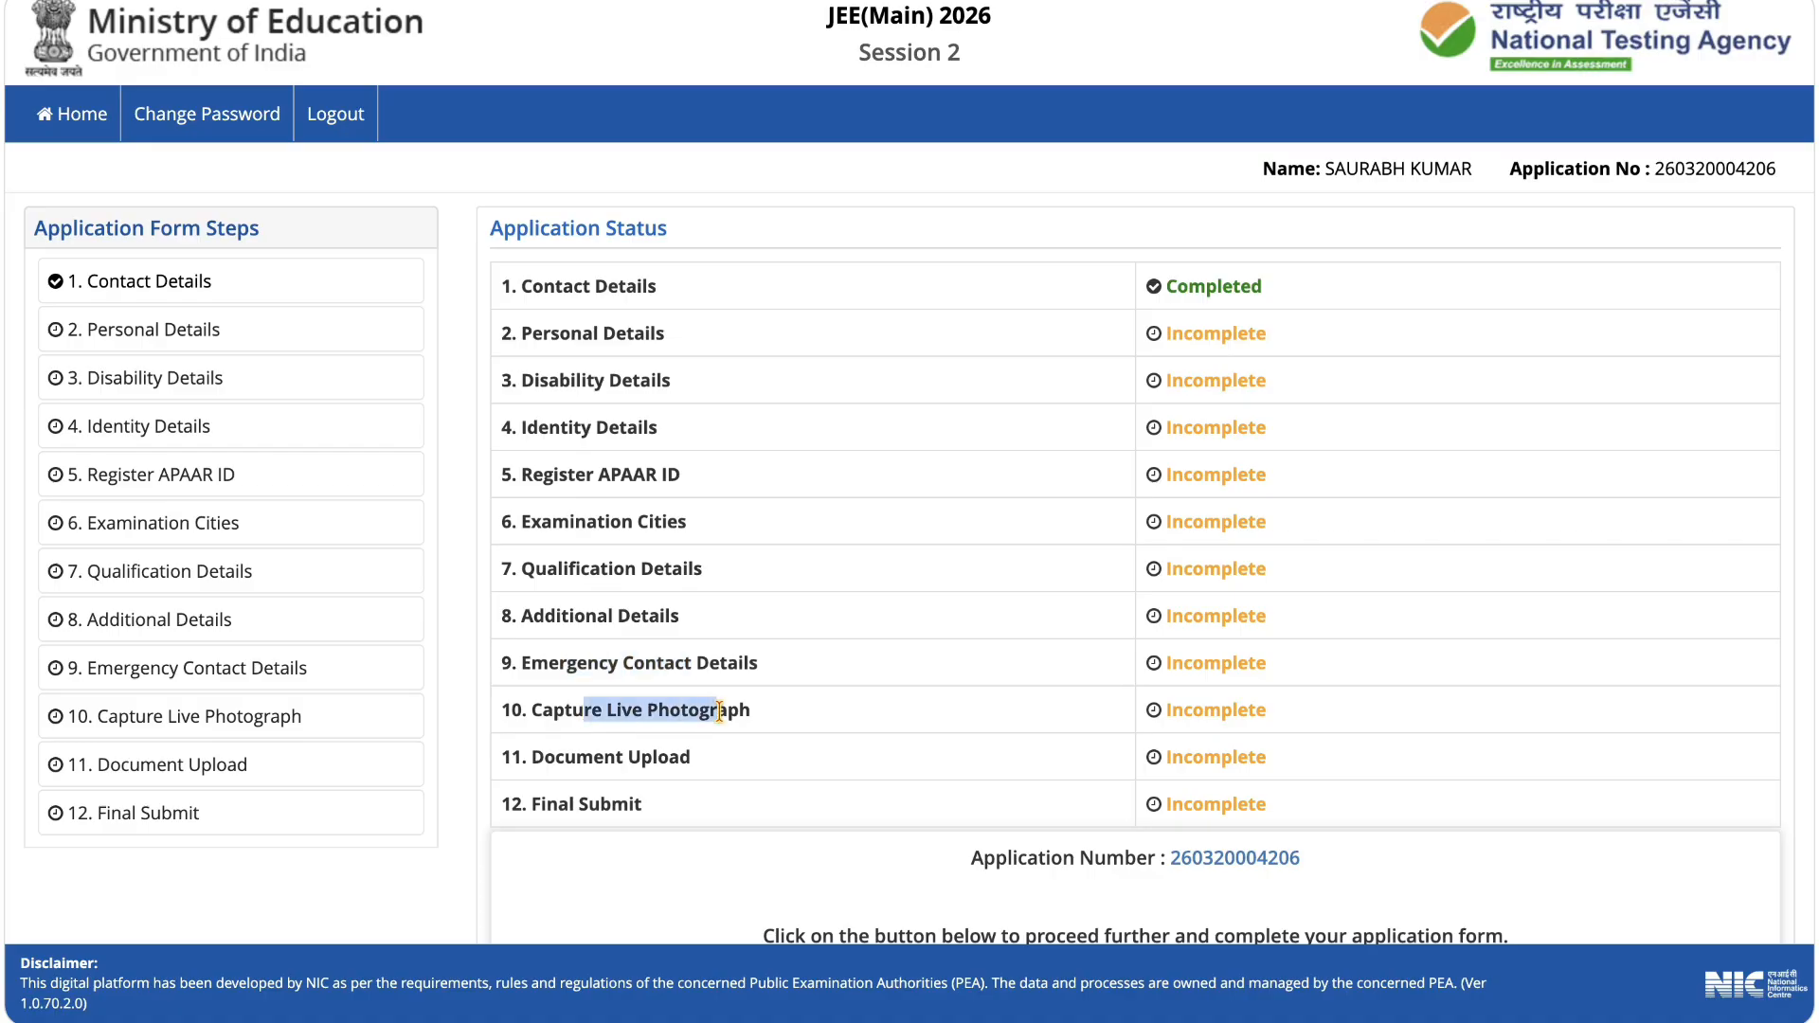
drag(568, 759, 735, 759)
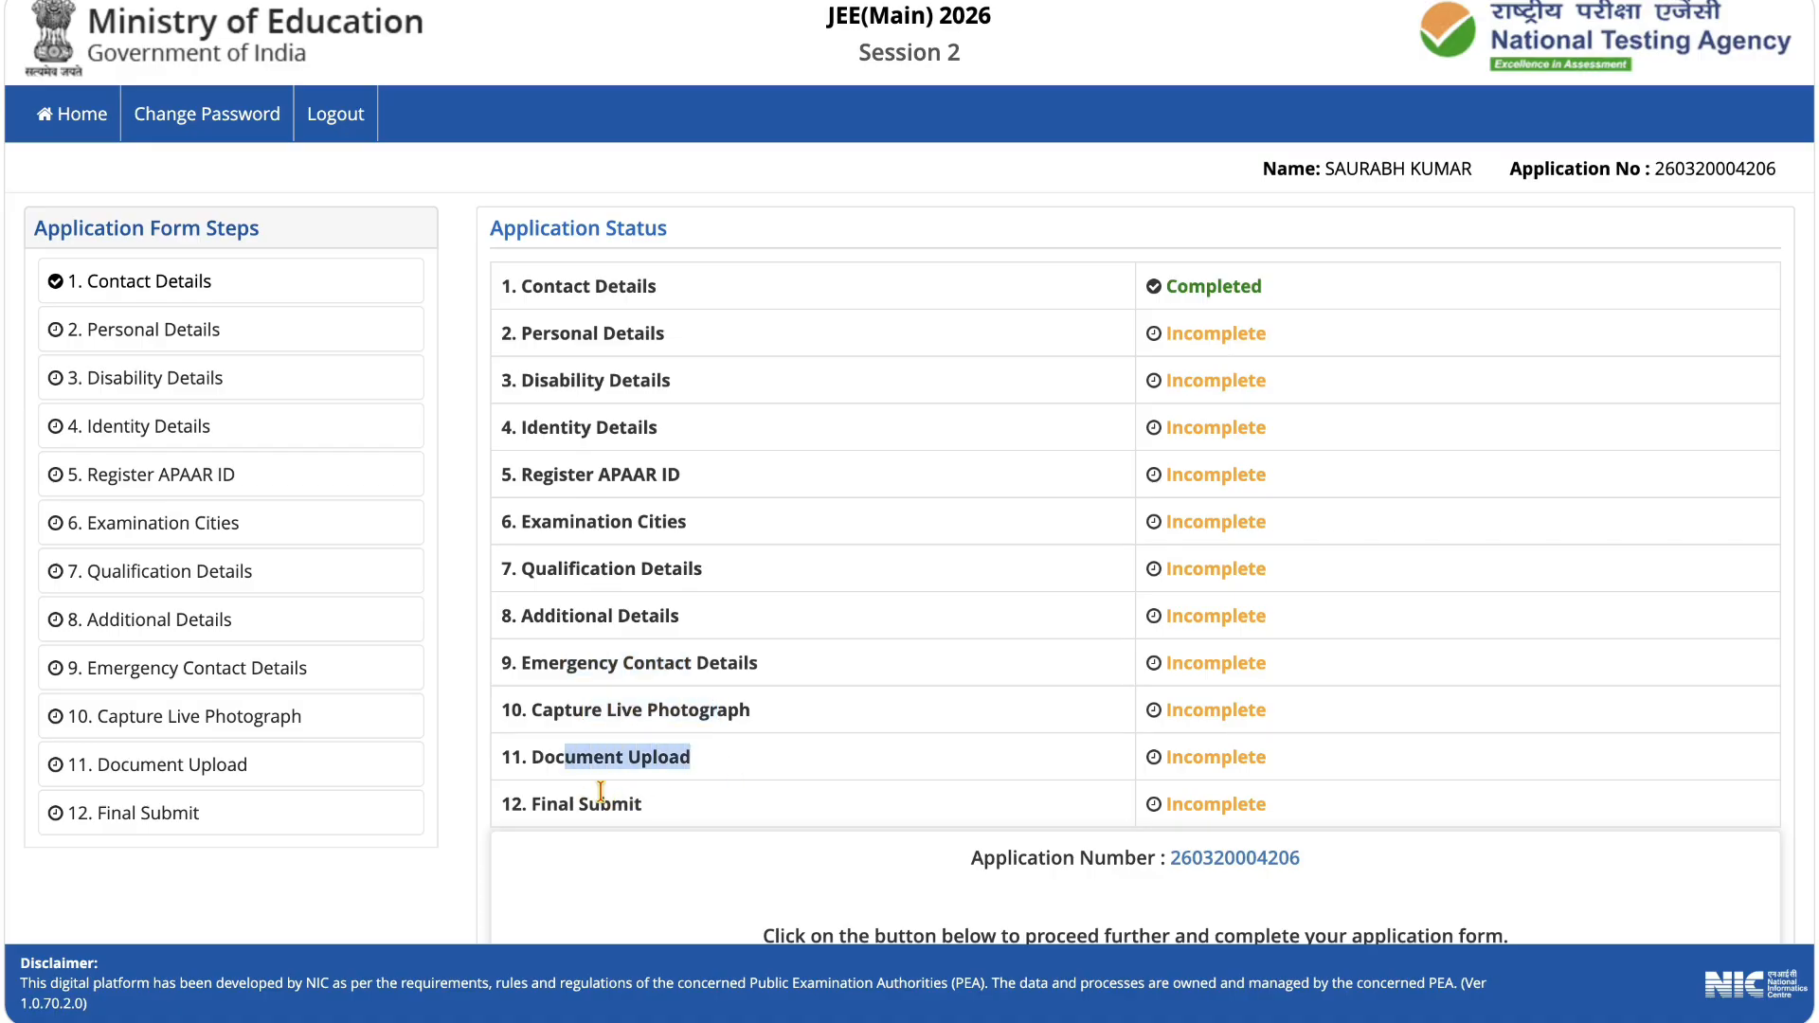
drag(600, 803, 618, 799)
Open the Personal Details form and set Nationality to Indian and the 12th / Equivalent State / UT to UTTAR PRADESH.
scroll(618, 799, down, 3)
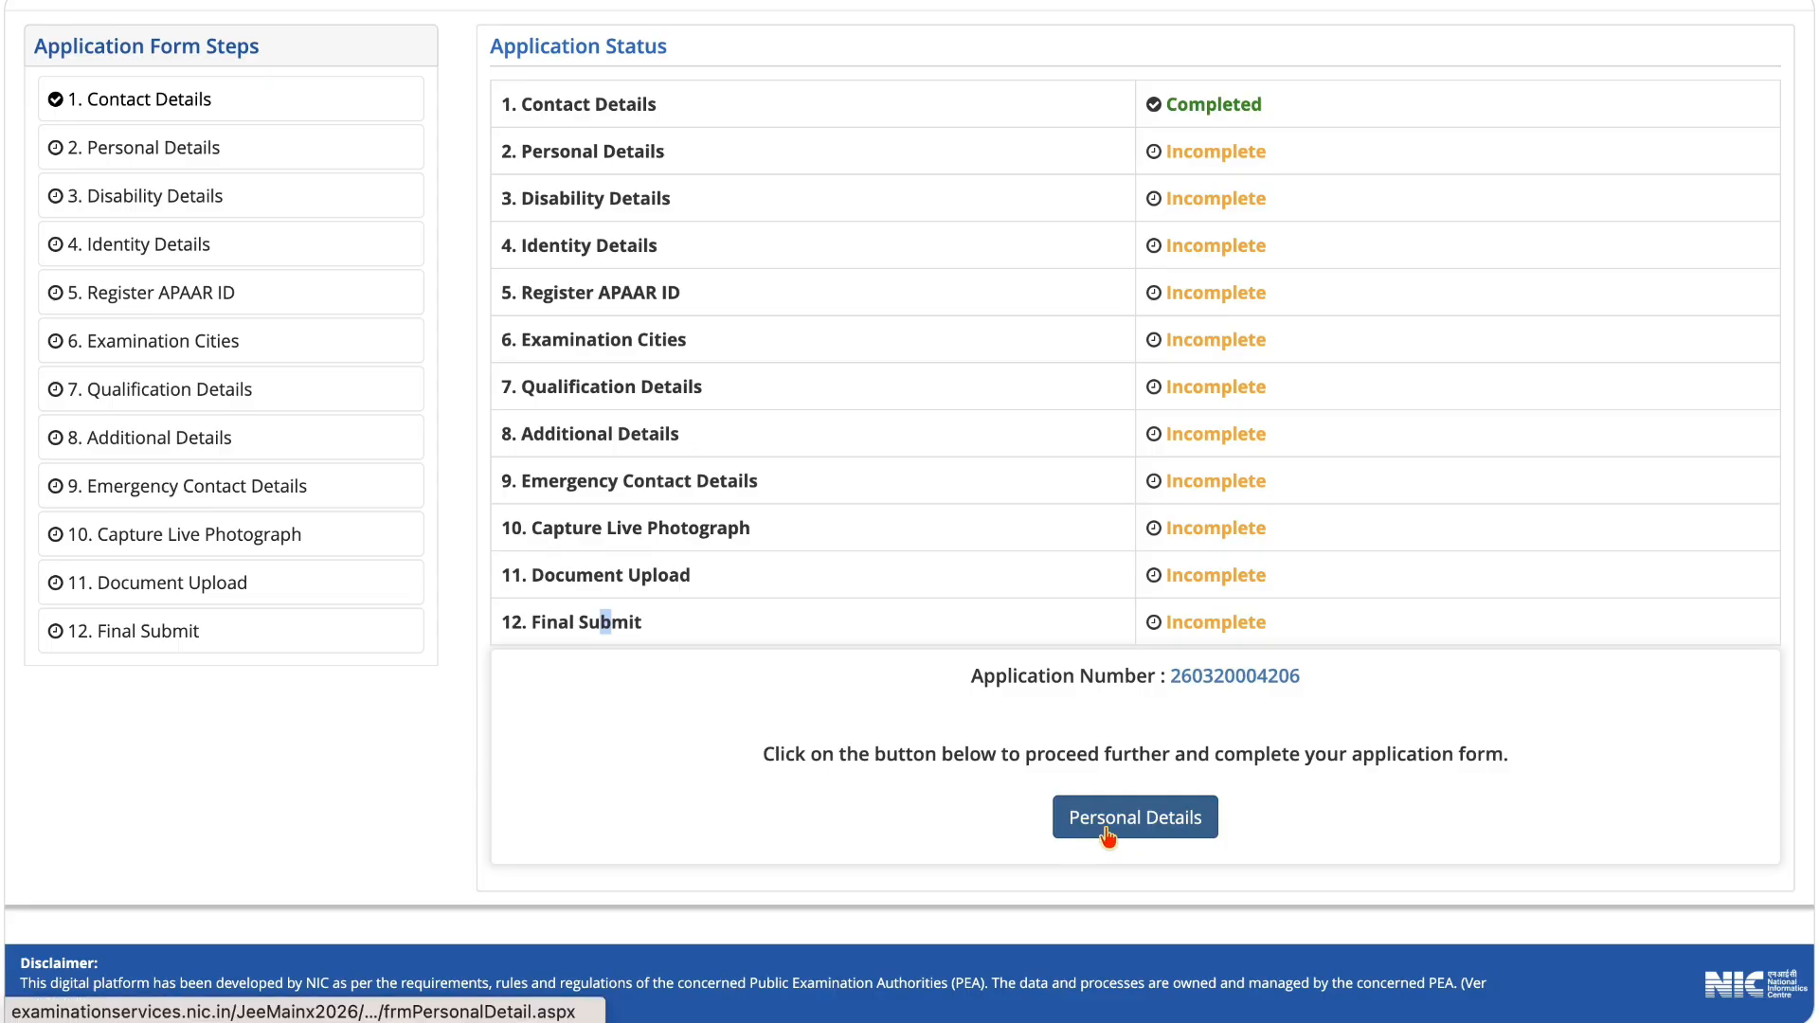
click(1158, 821)
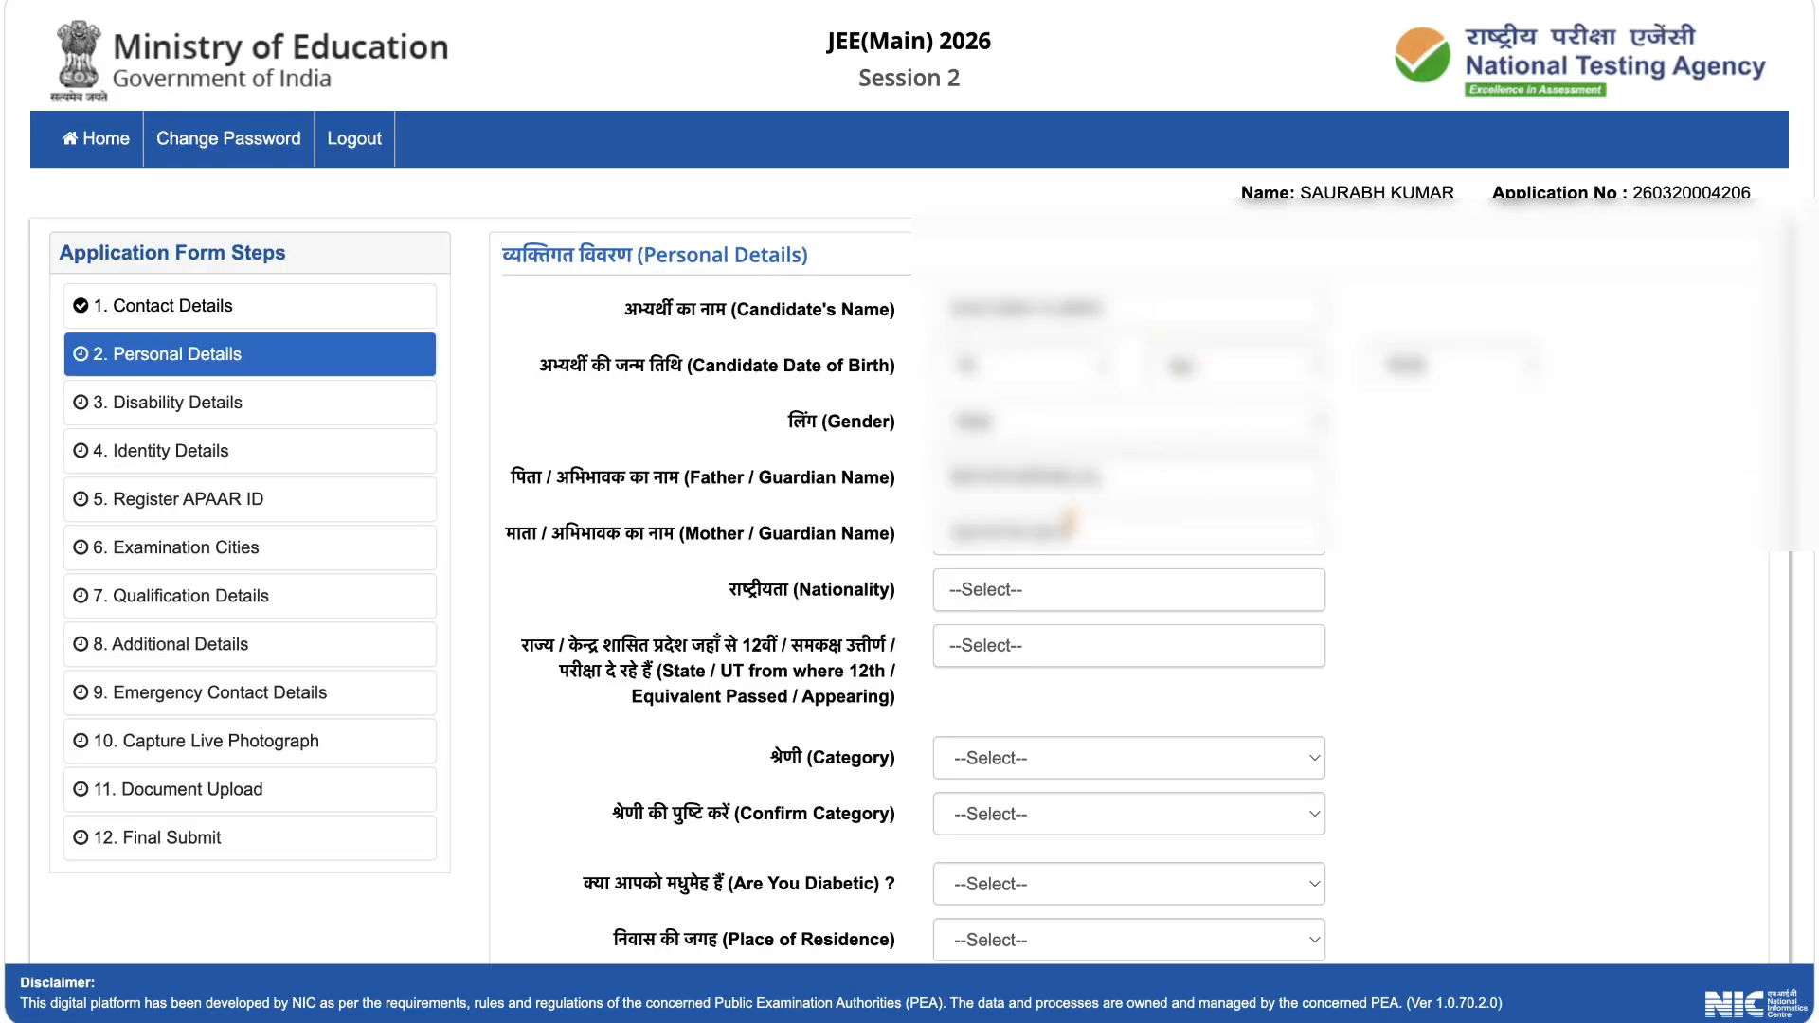
click(1024, 592)
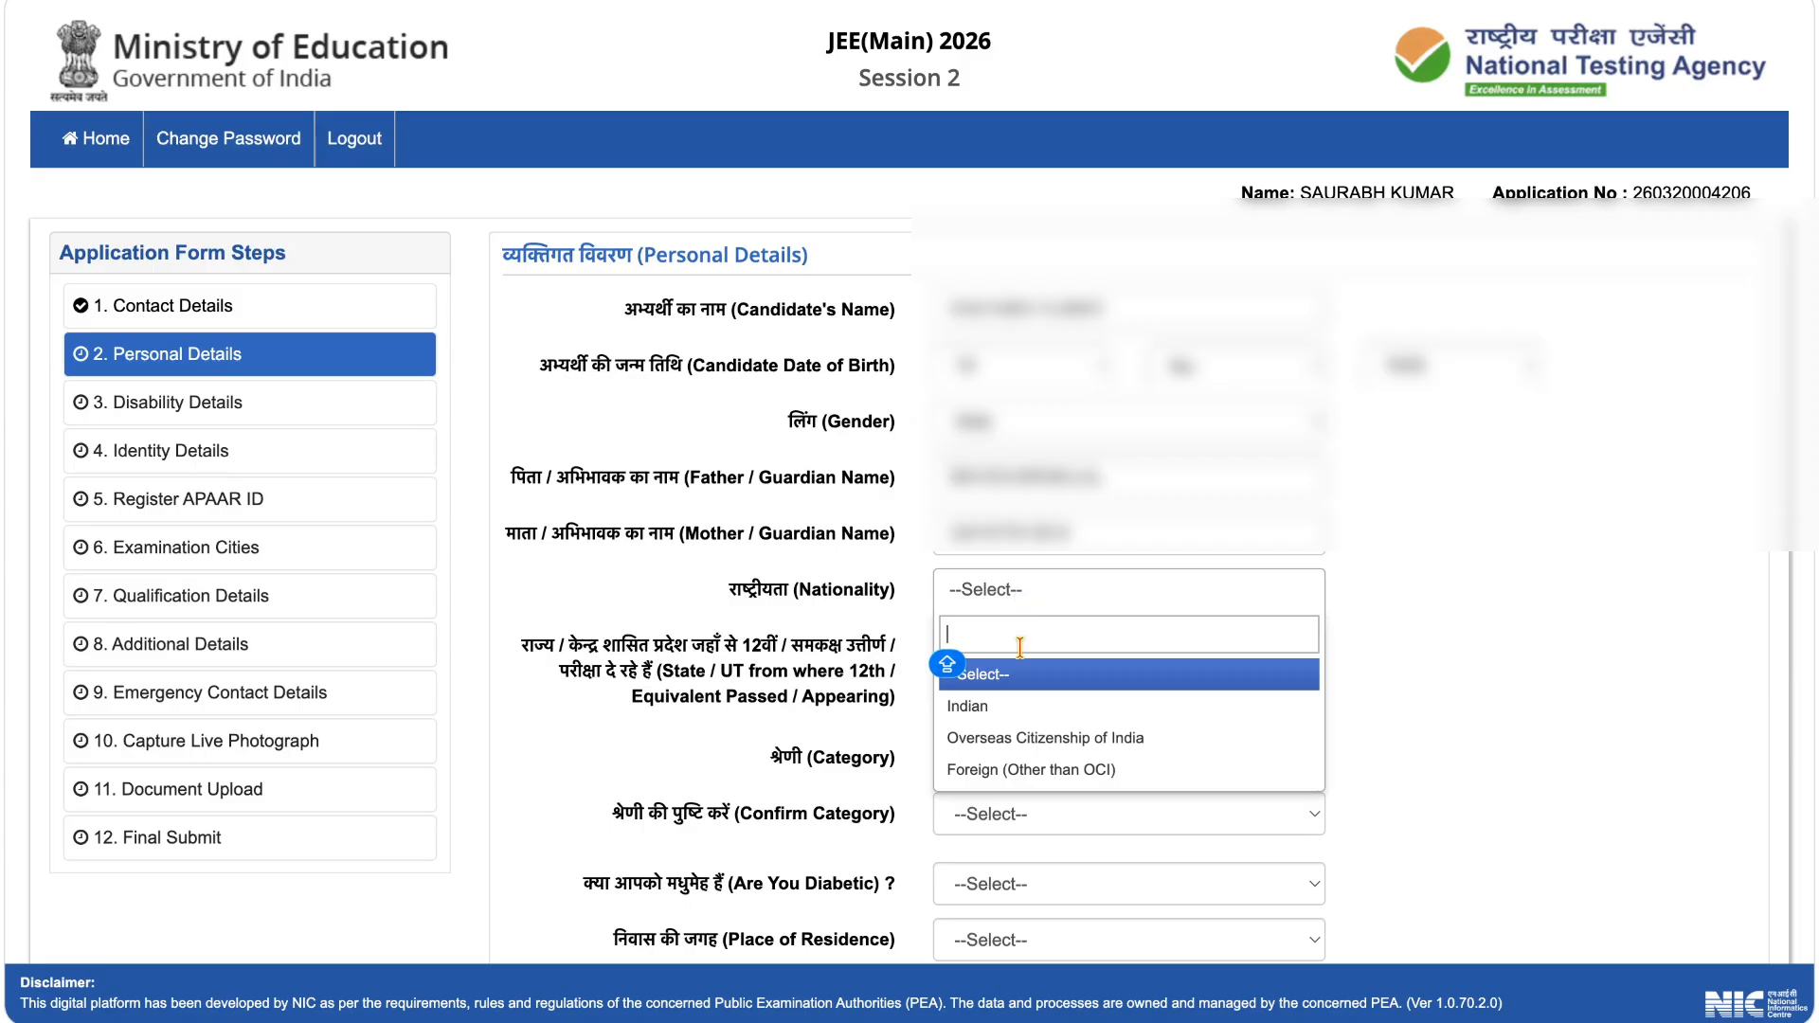
click(1009, 701)
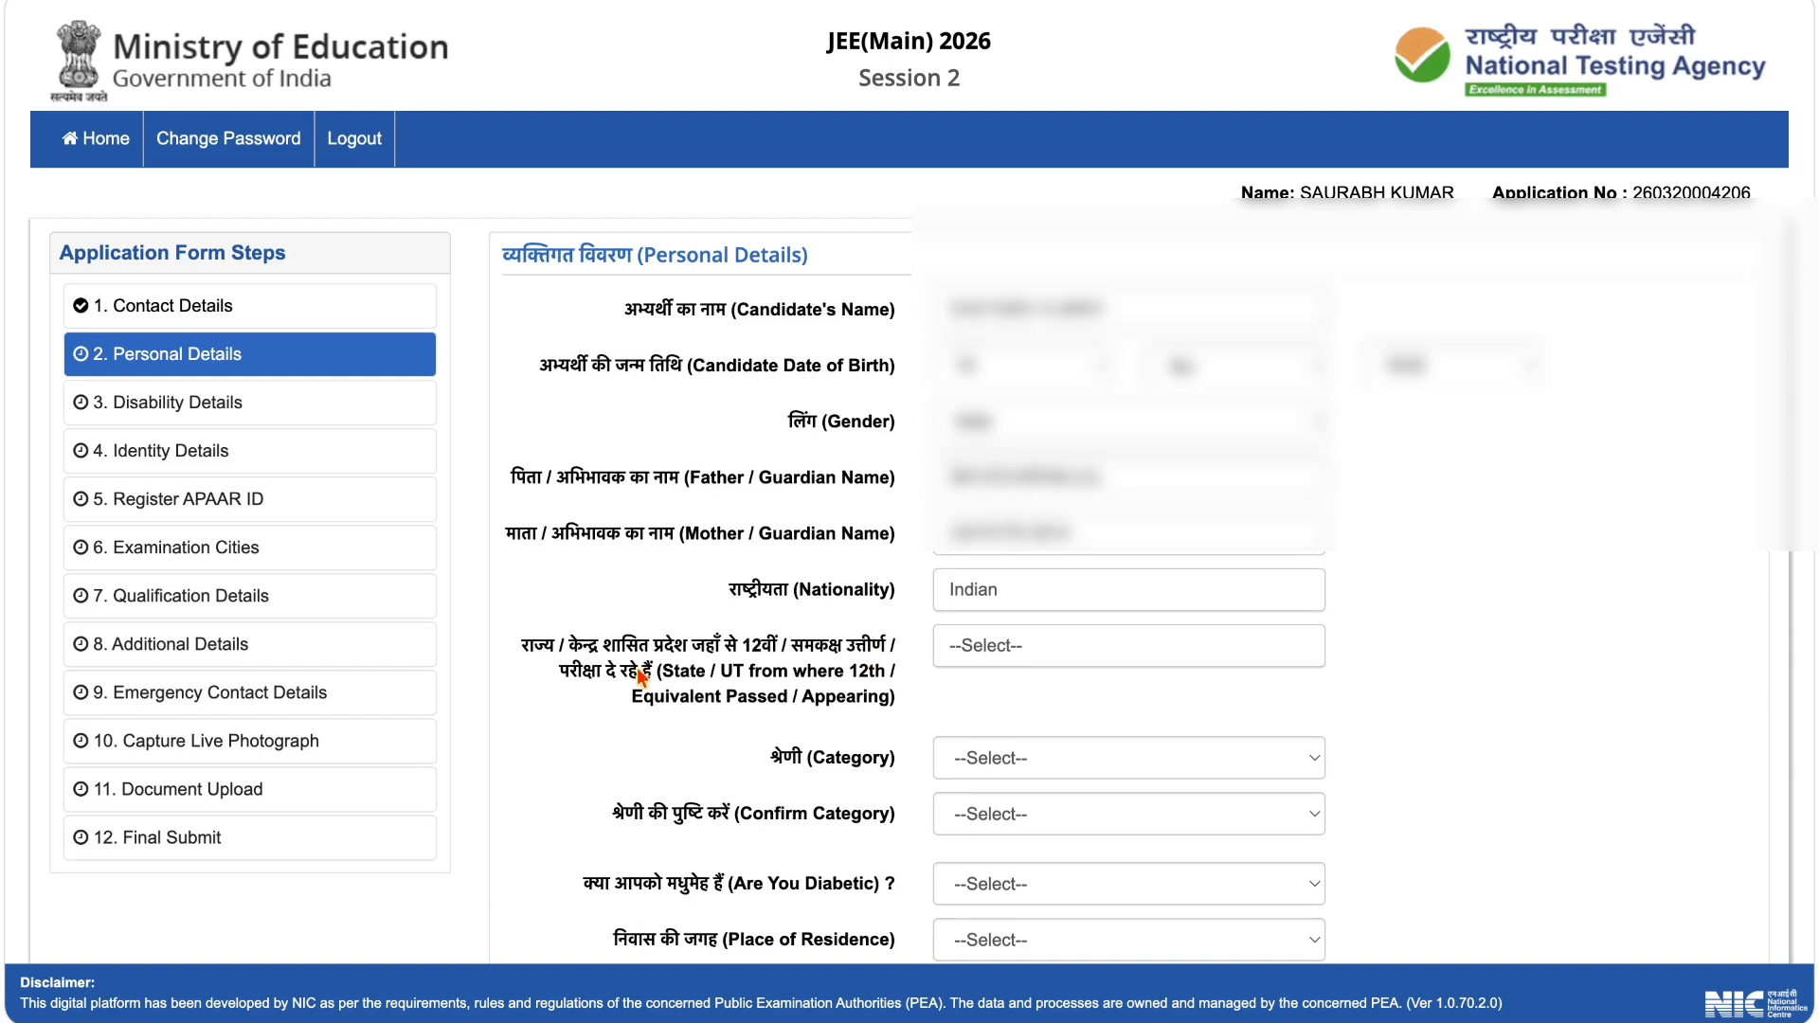
click(1025, 654)
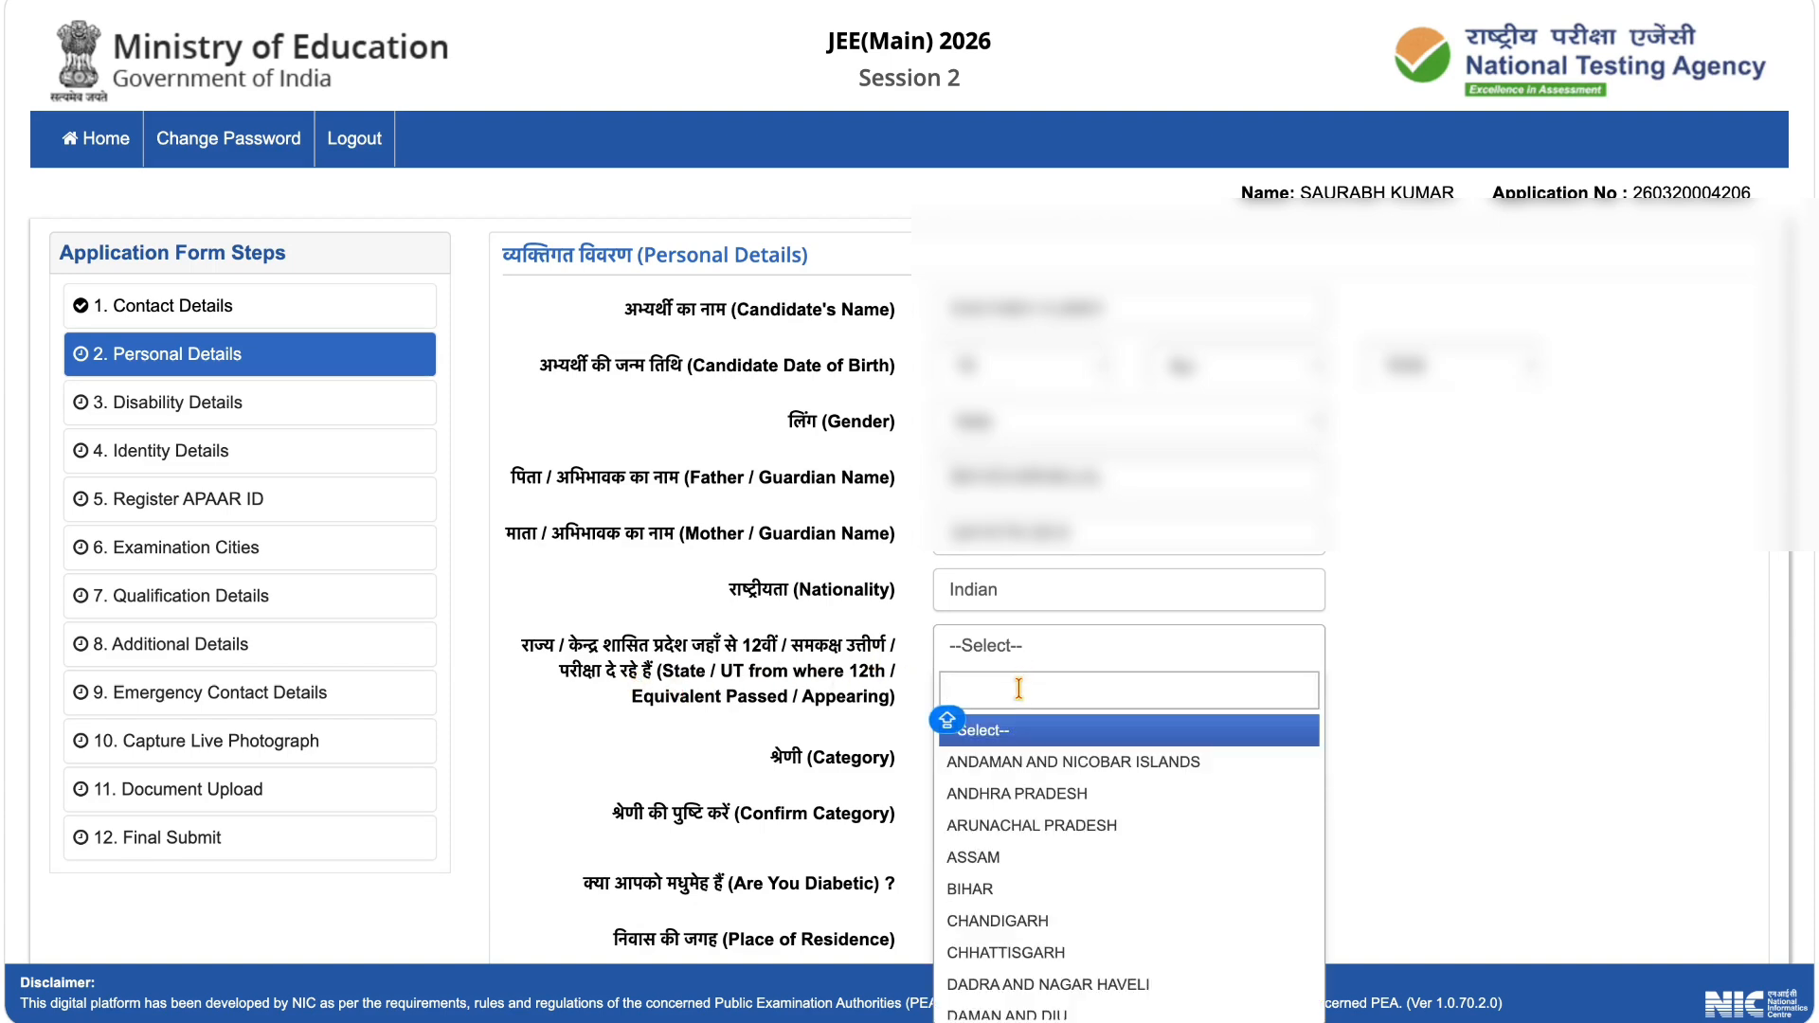
scroll(1023, 758, down, 10)
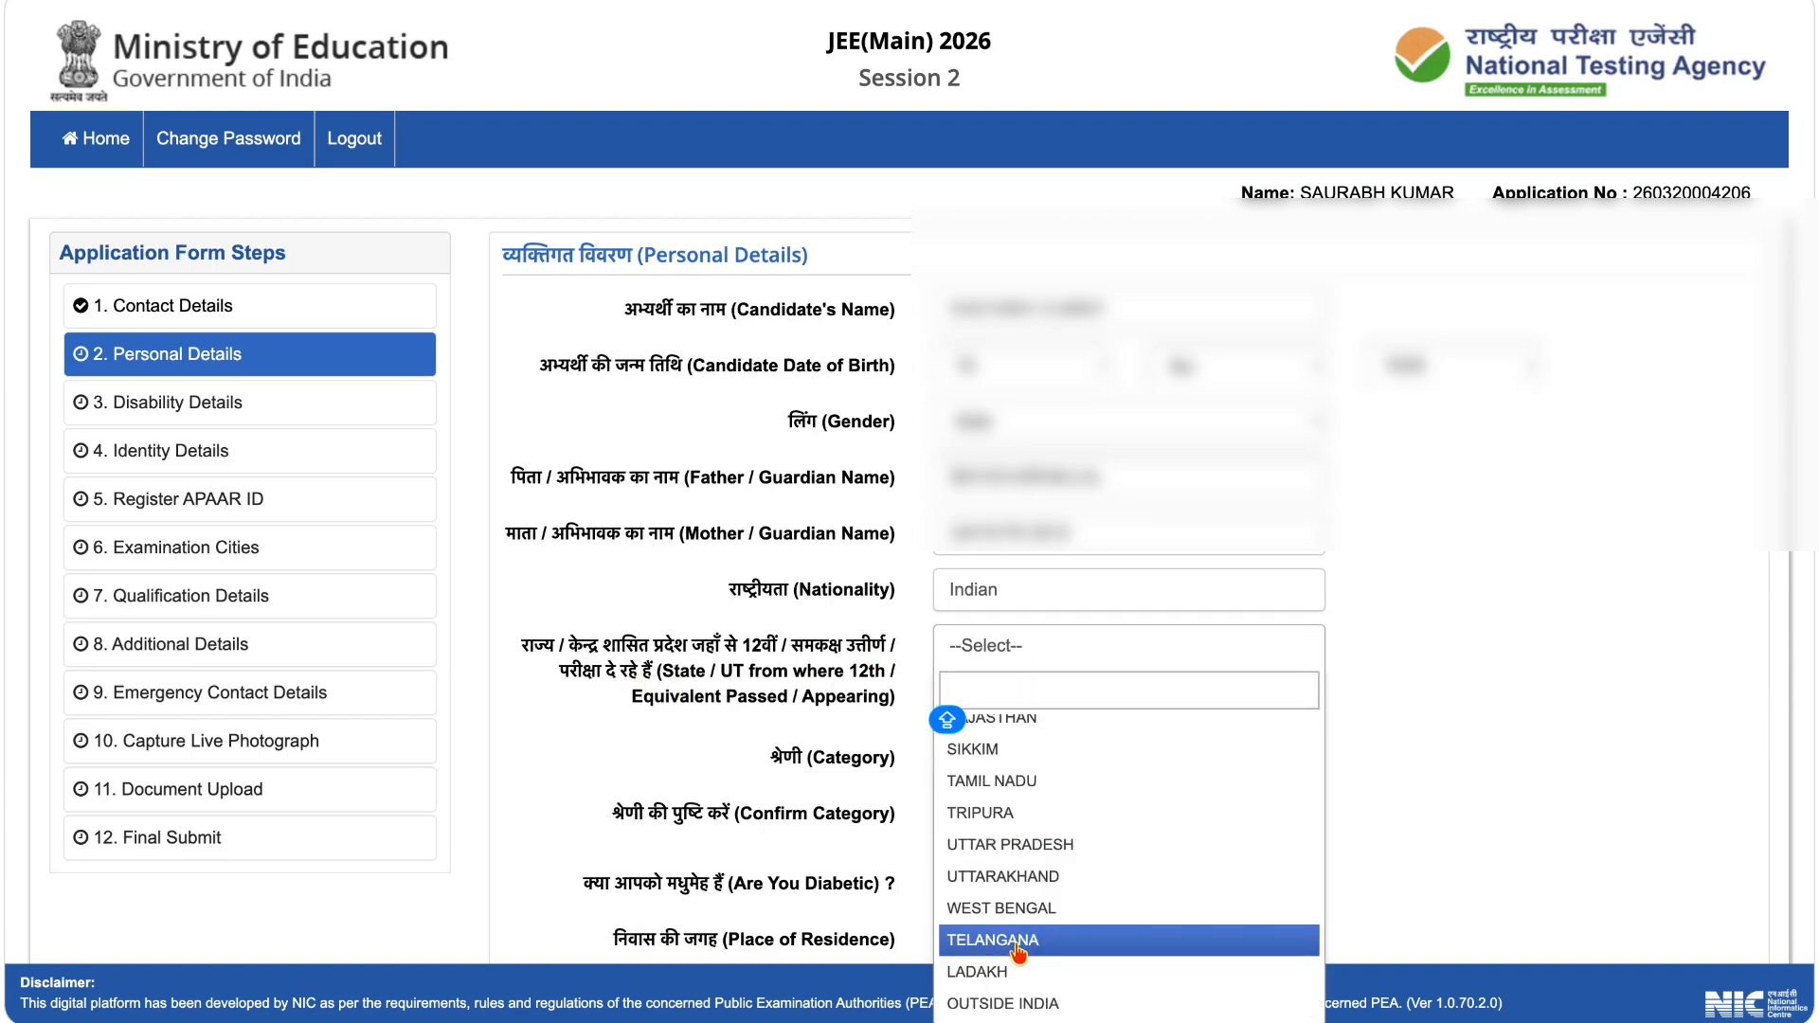
click(1010, 844)
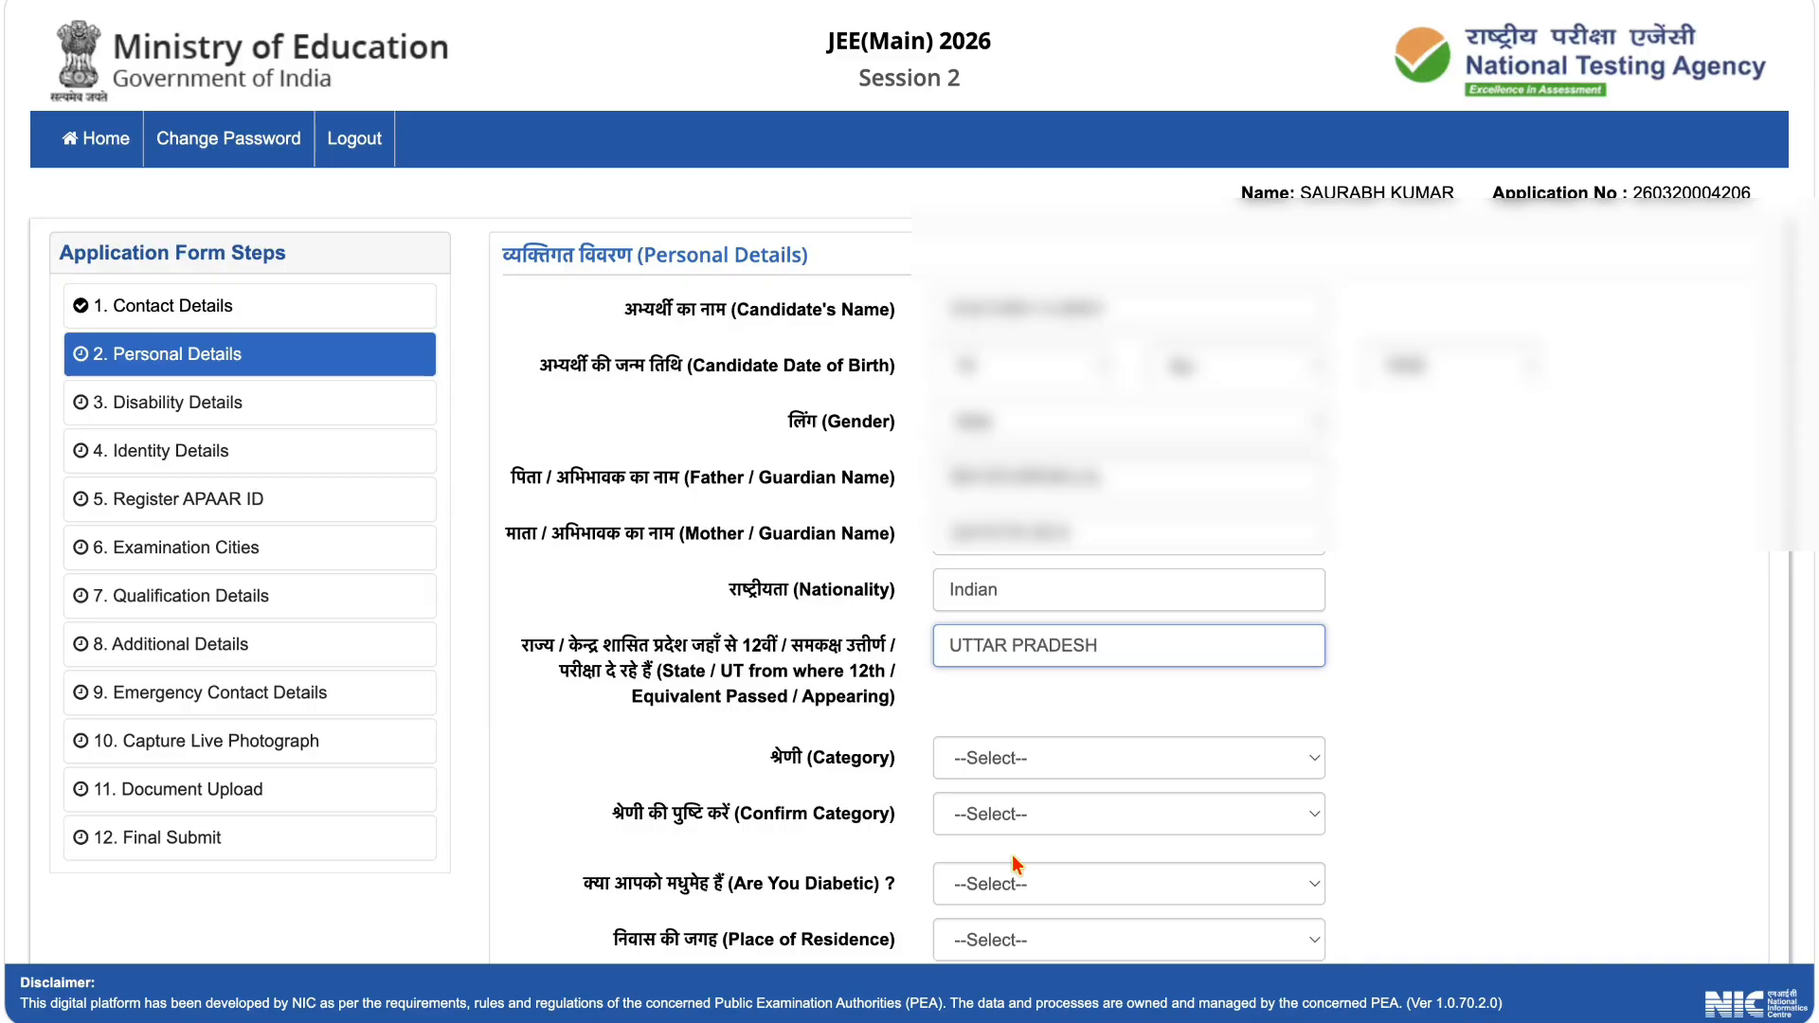
Set both Category and Confirm Category to "OBC- NCL (Central List)".
click(984, 758)
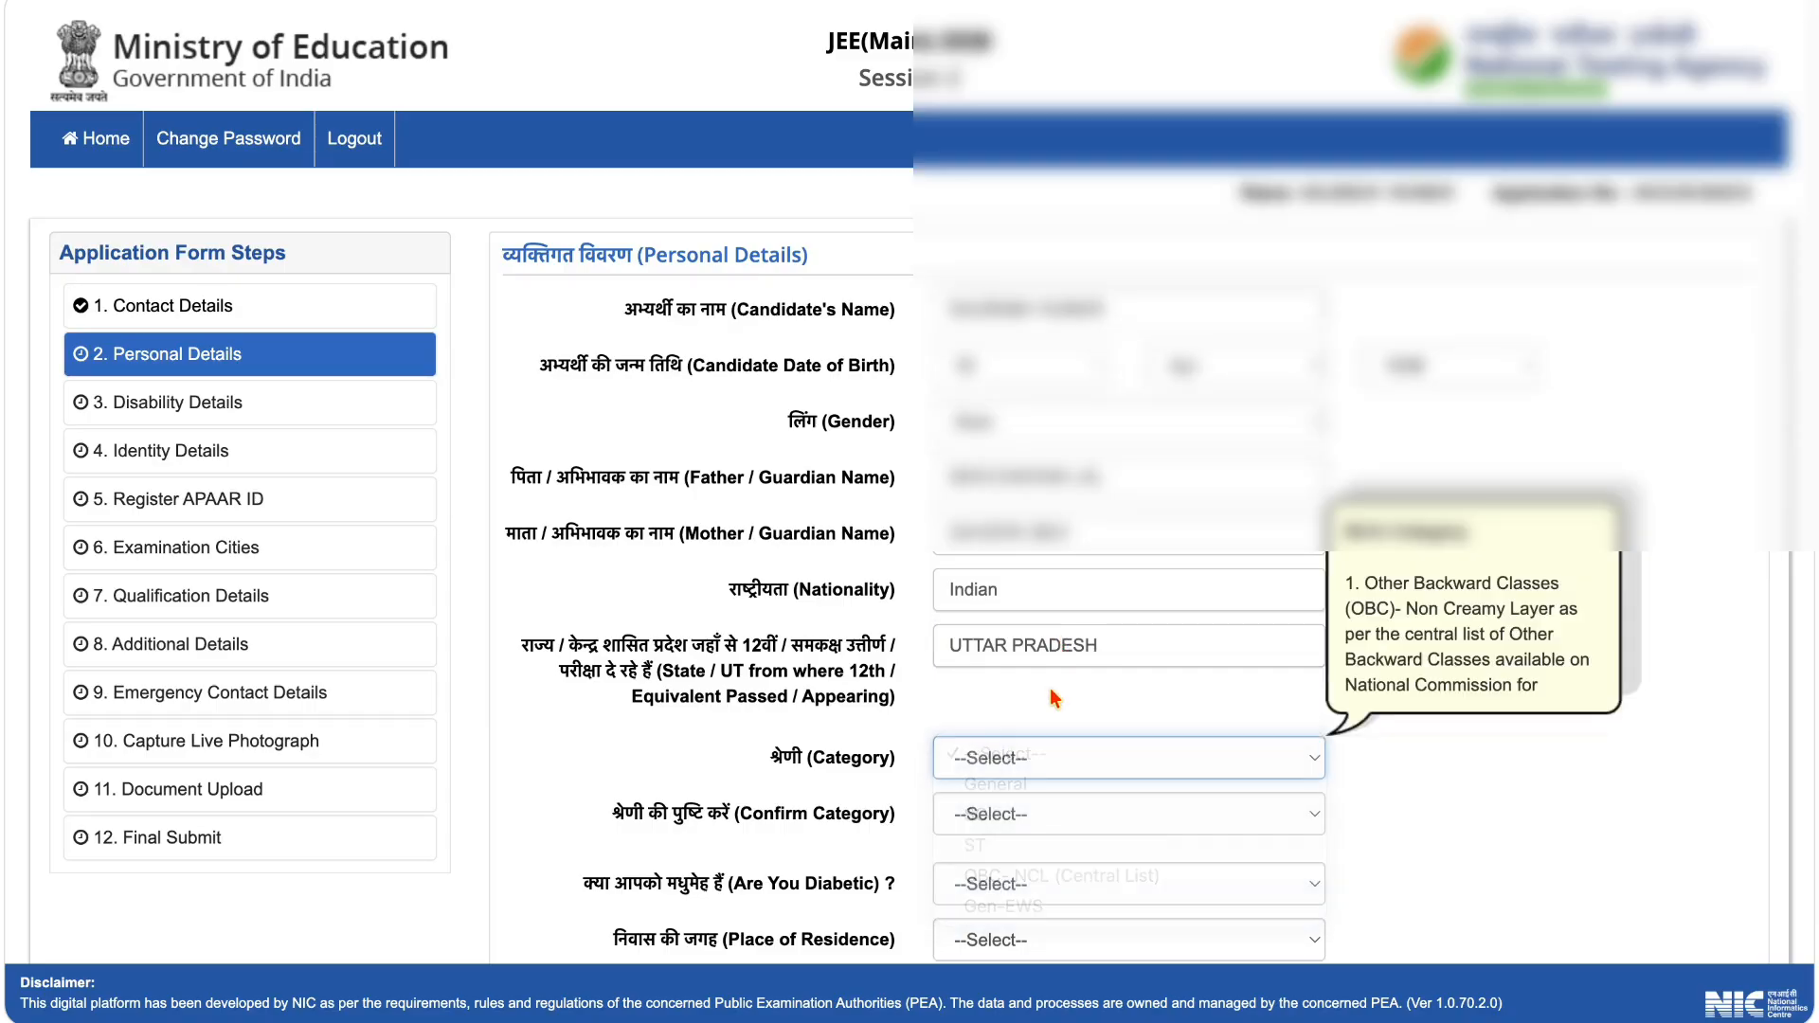
scroll(1052, 696, down, 6)
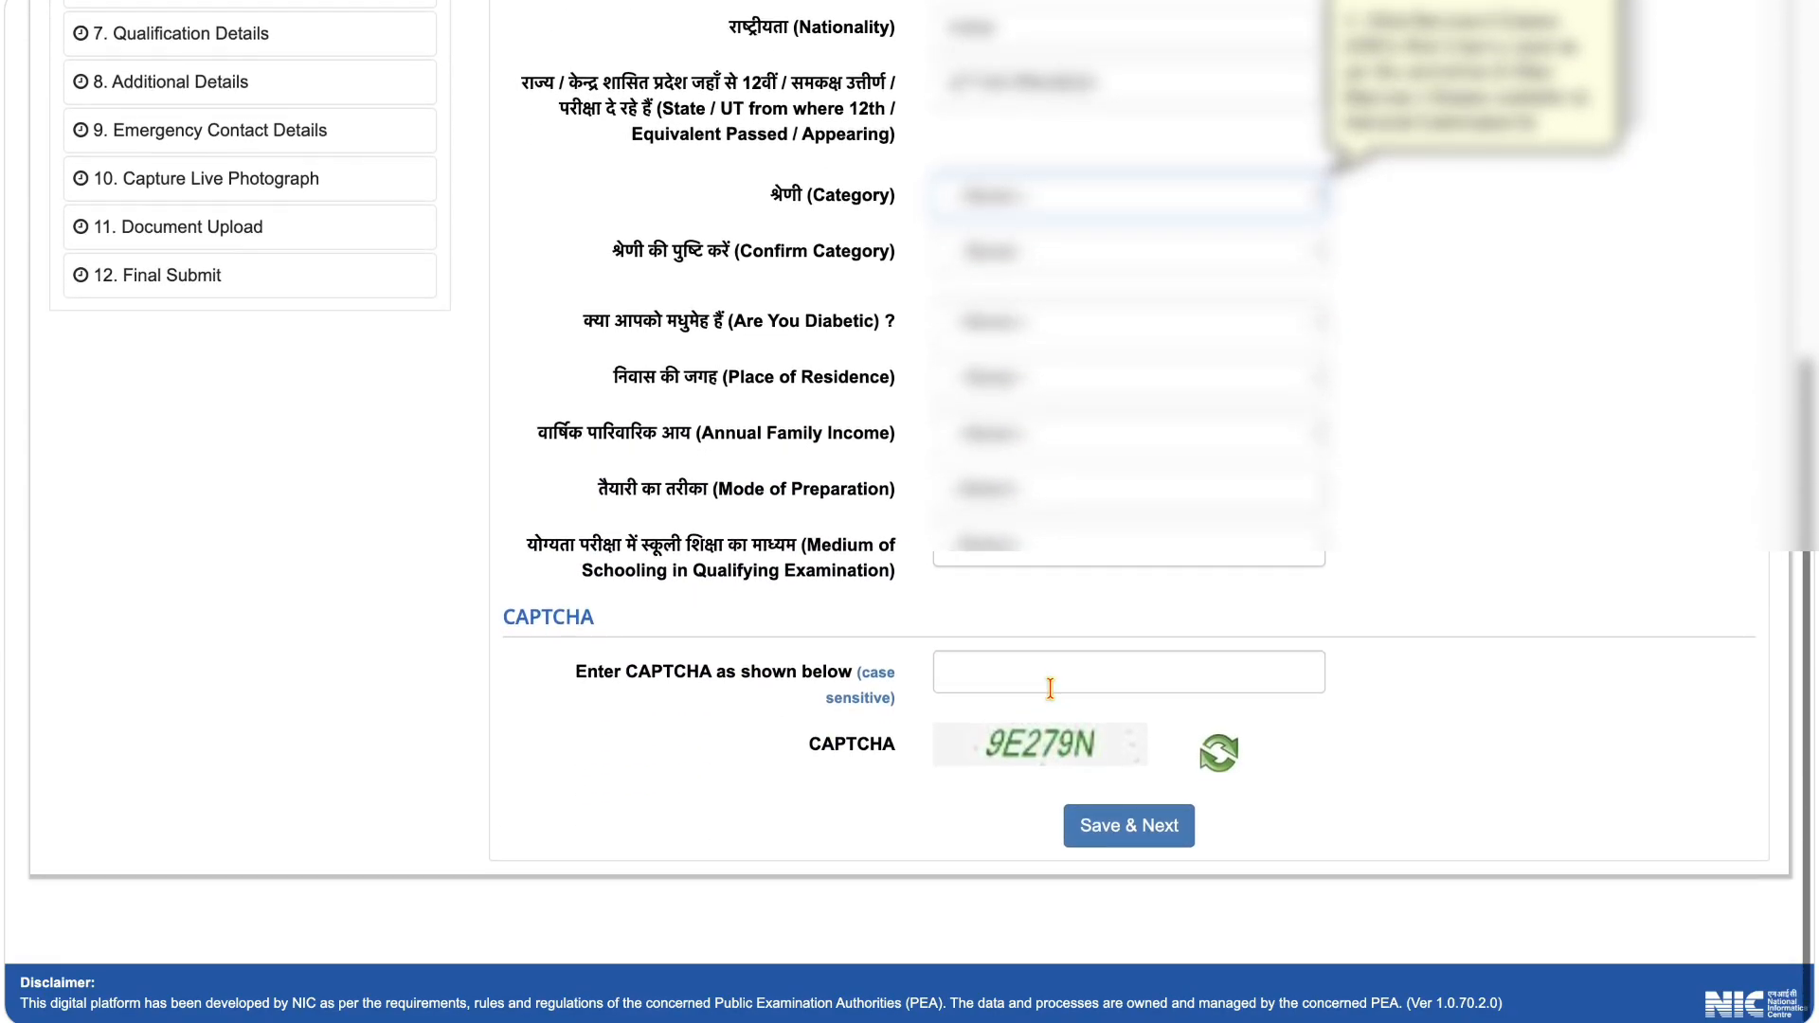
click(1026, 209)
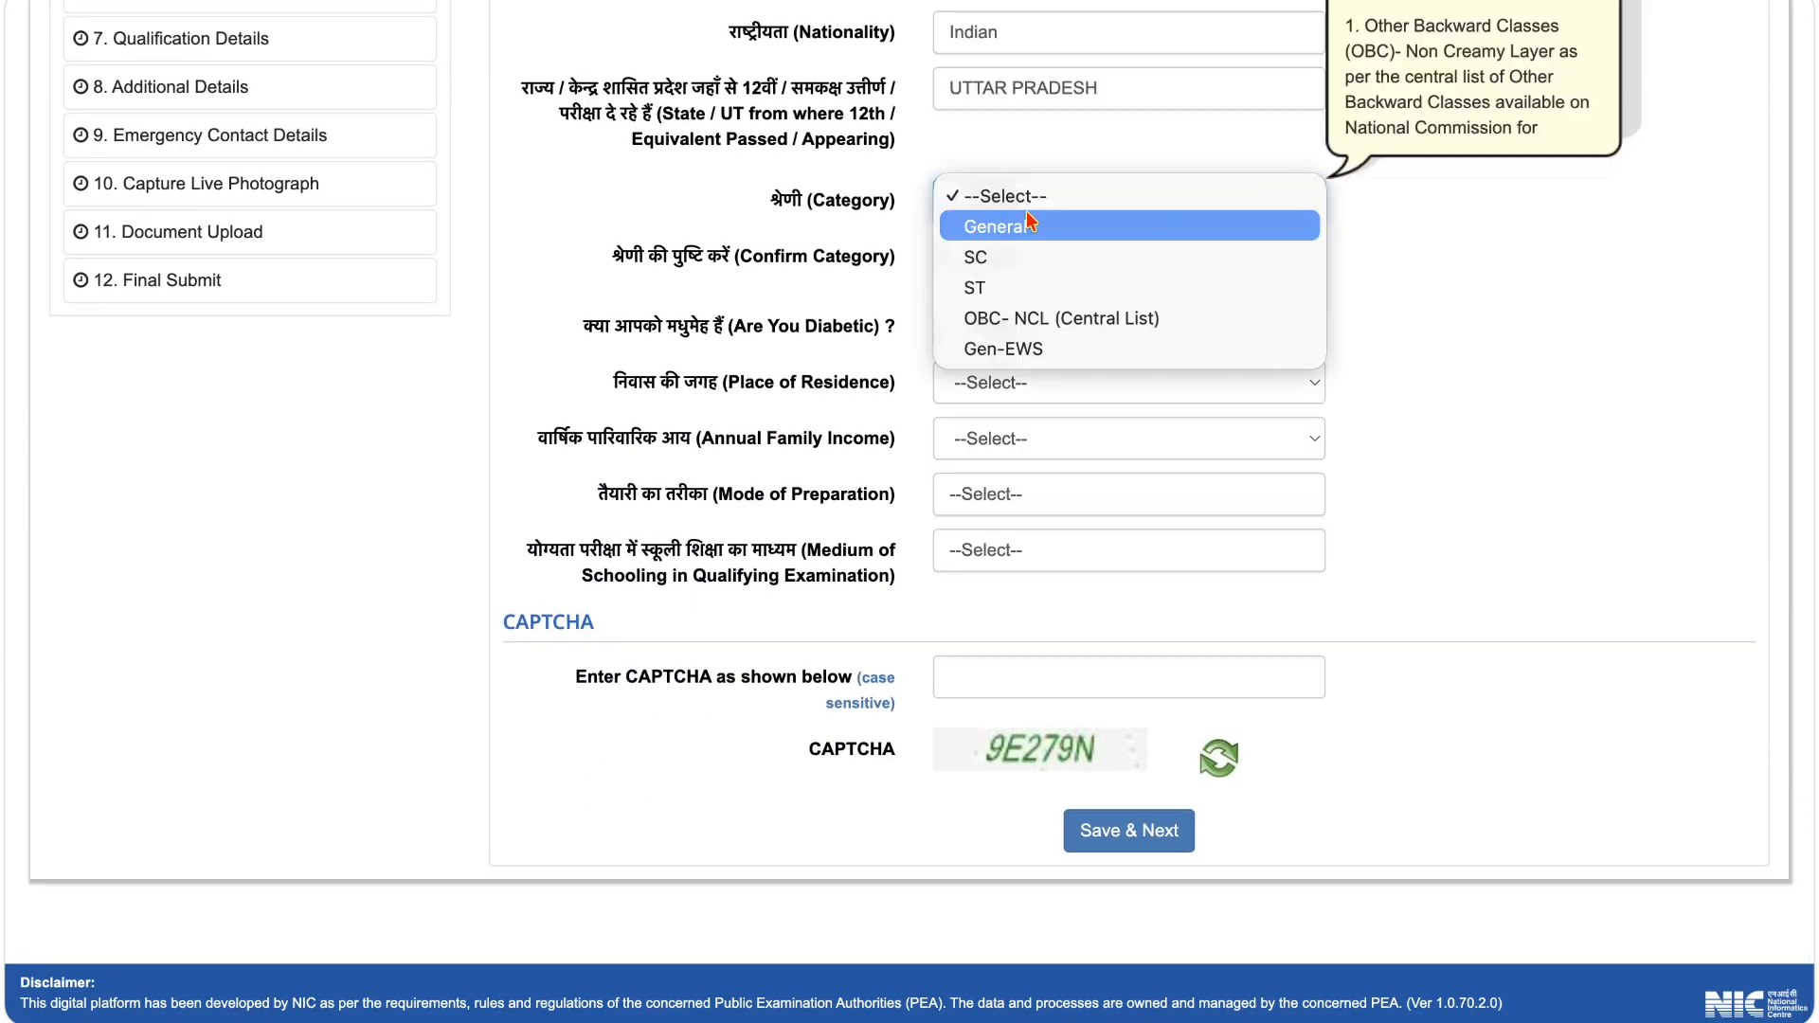
click(1028, 321)
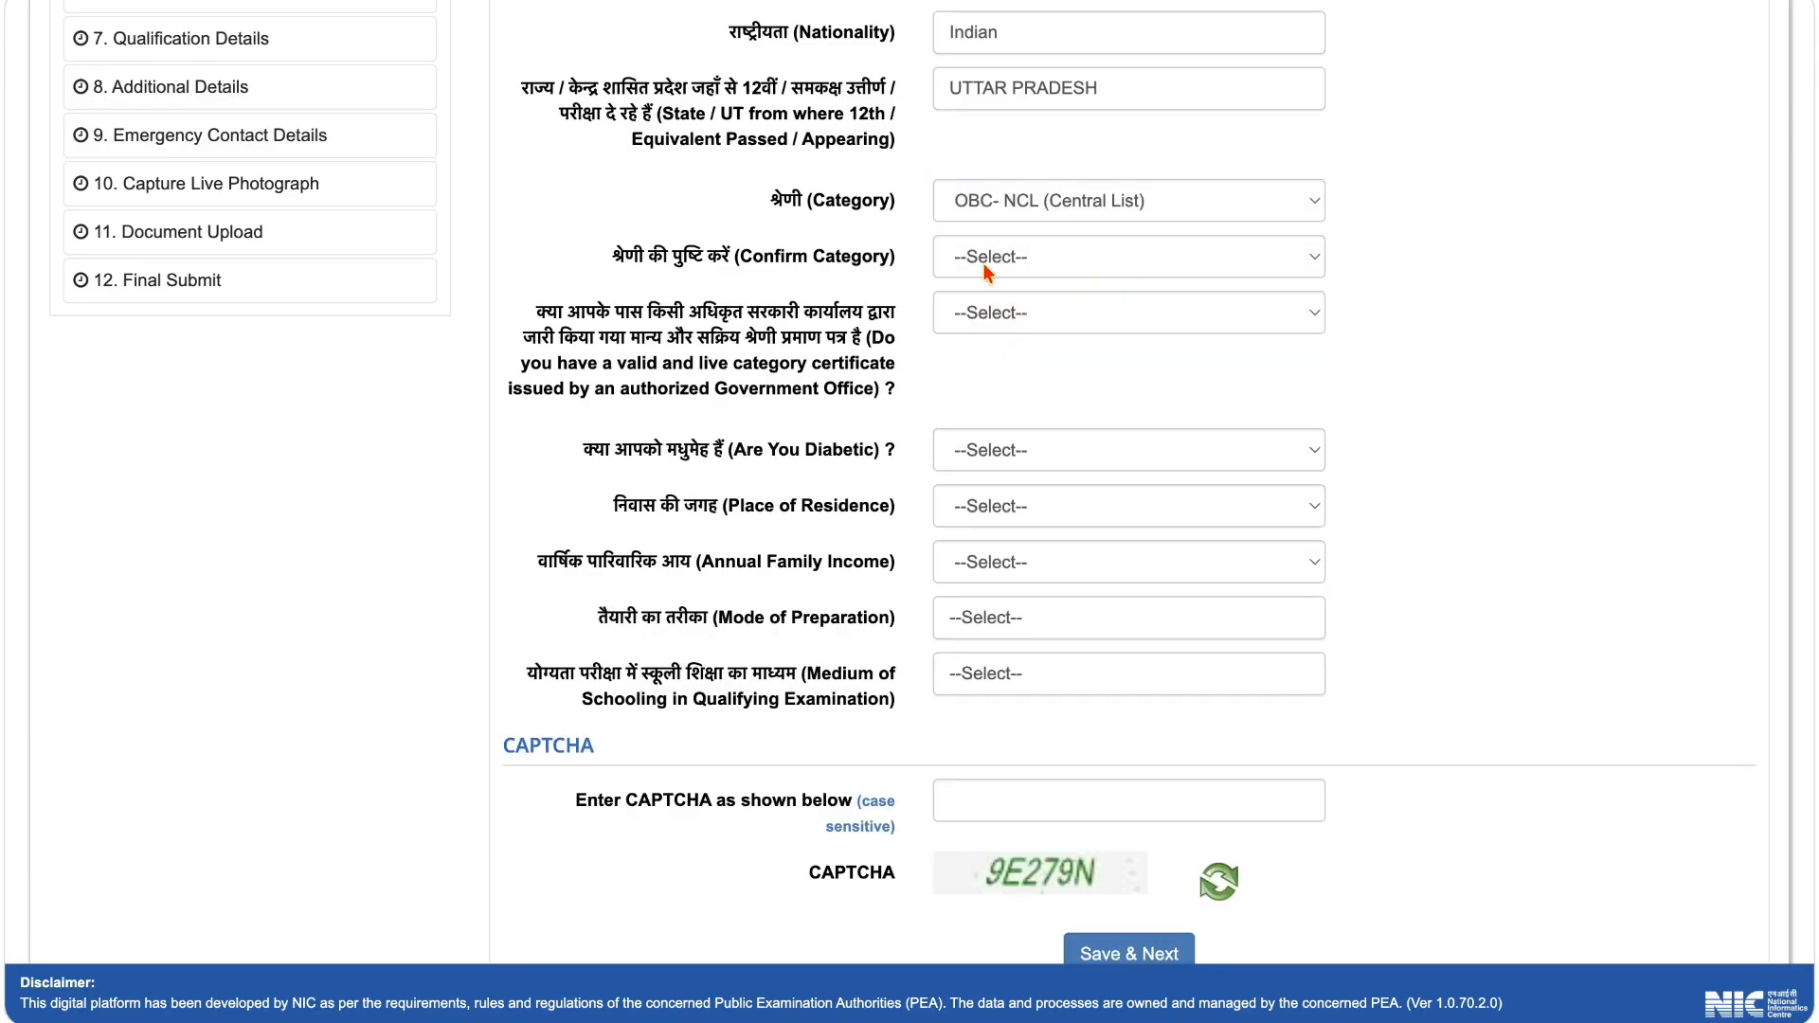
click(984, 259)
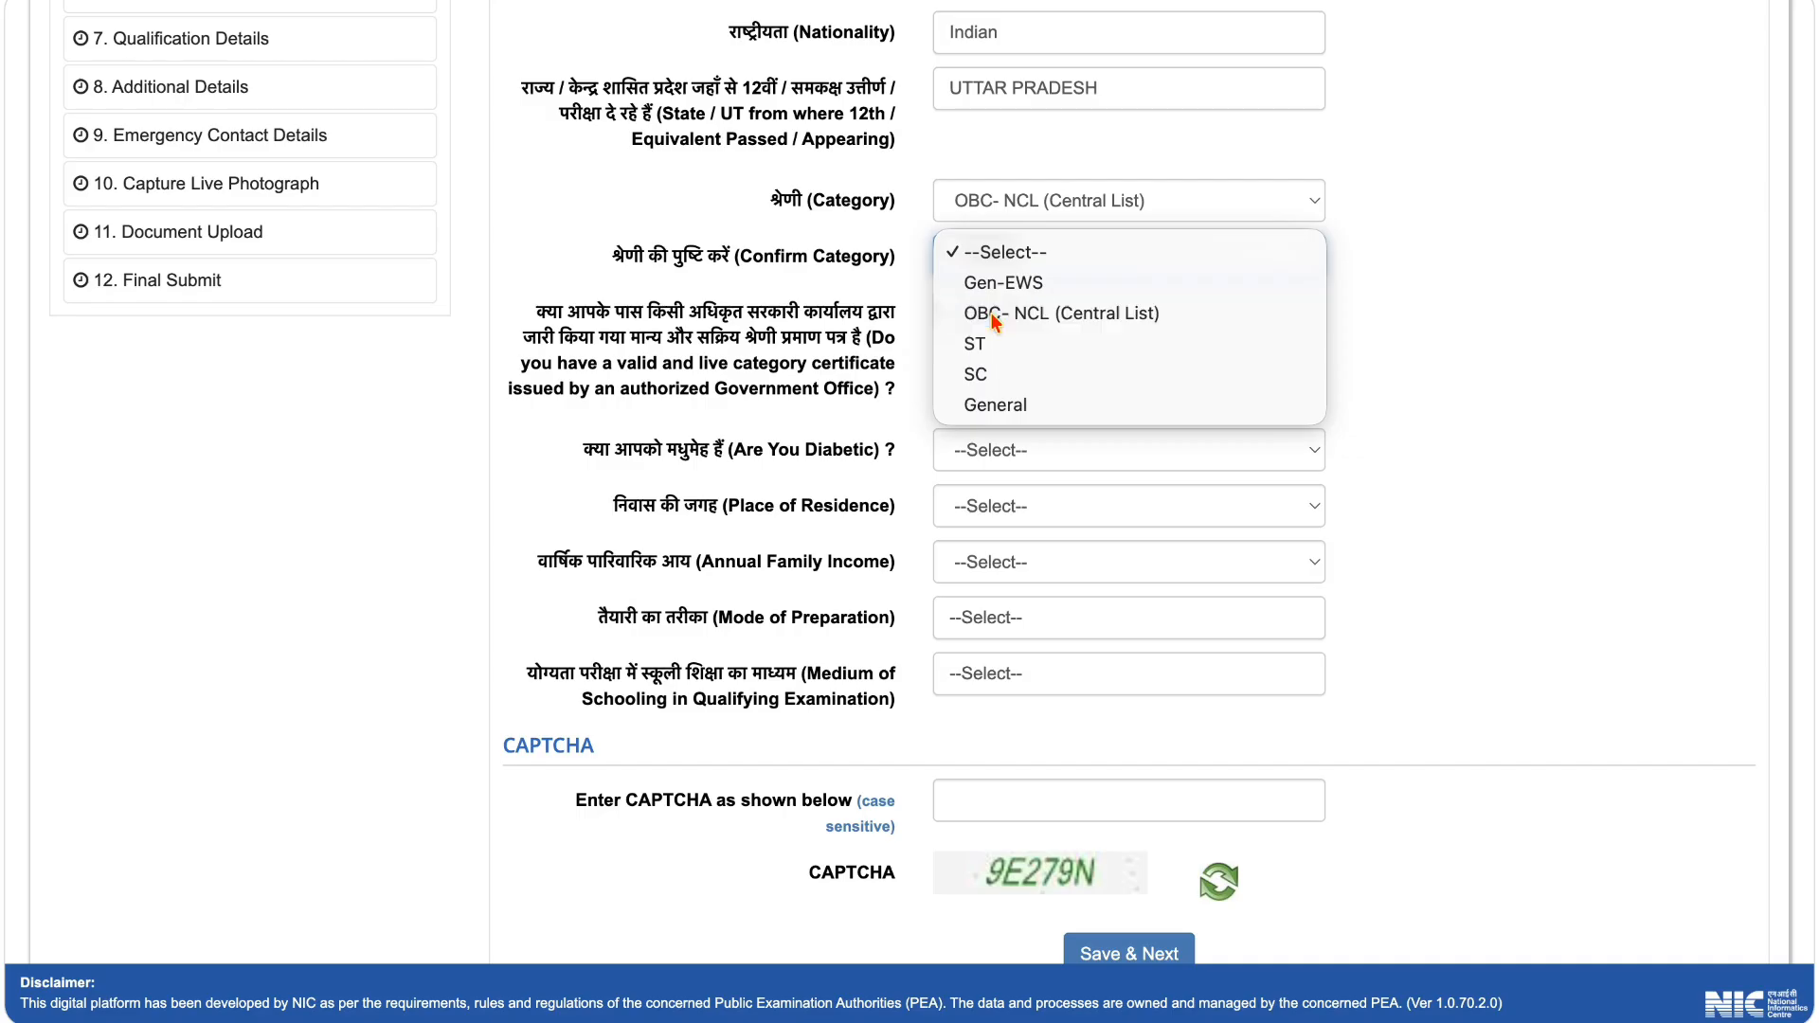
click(990, 305)
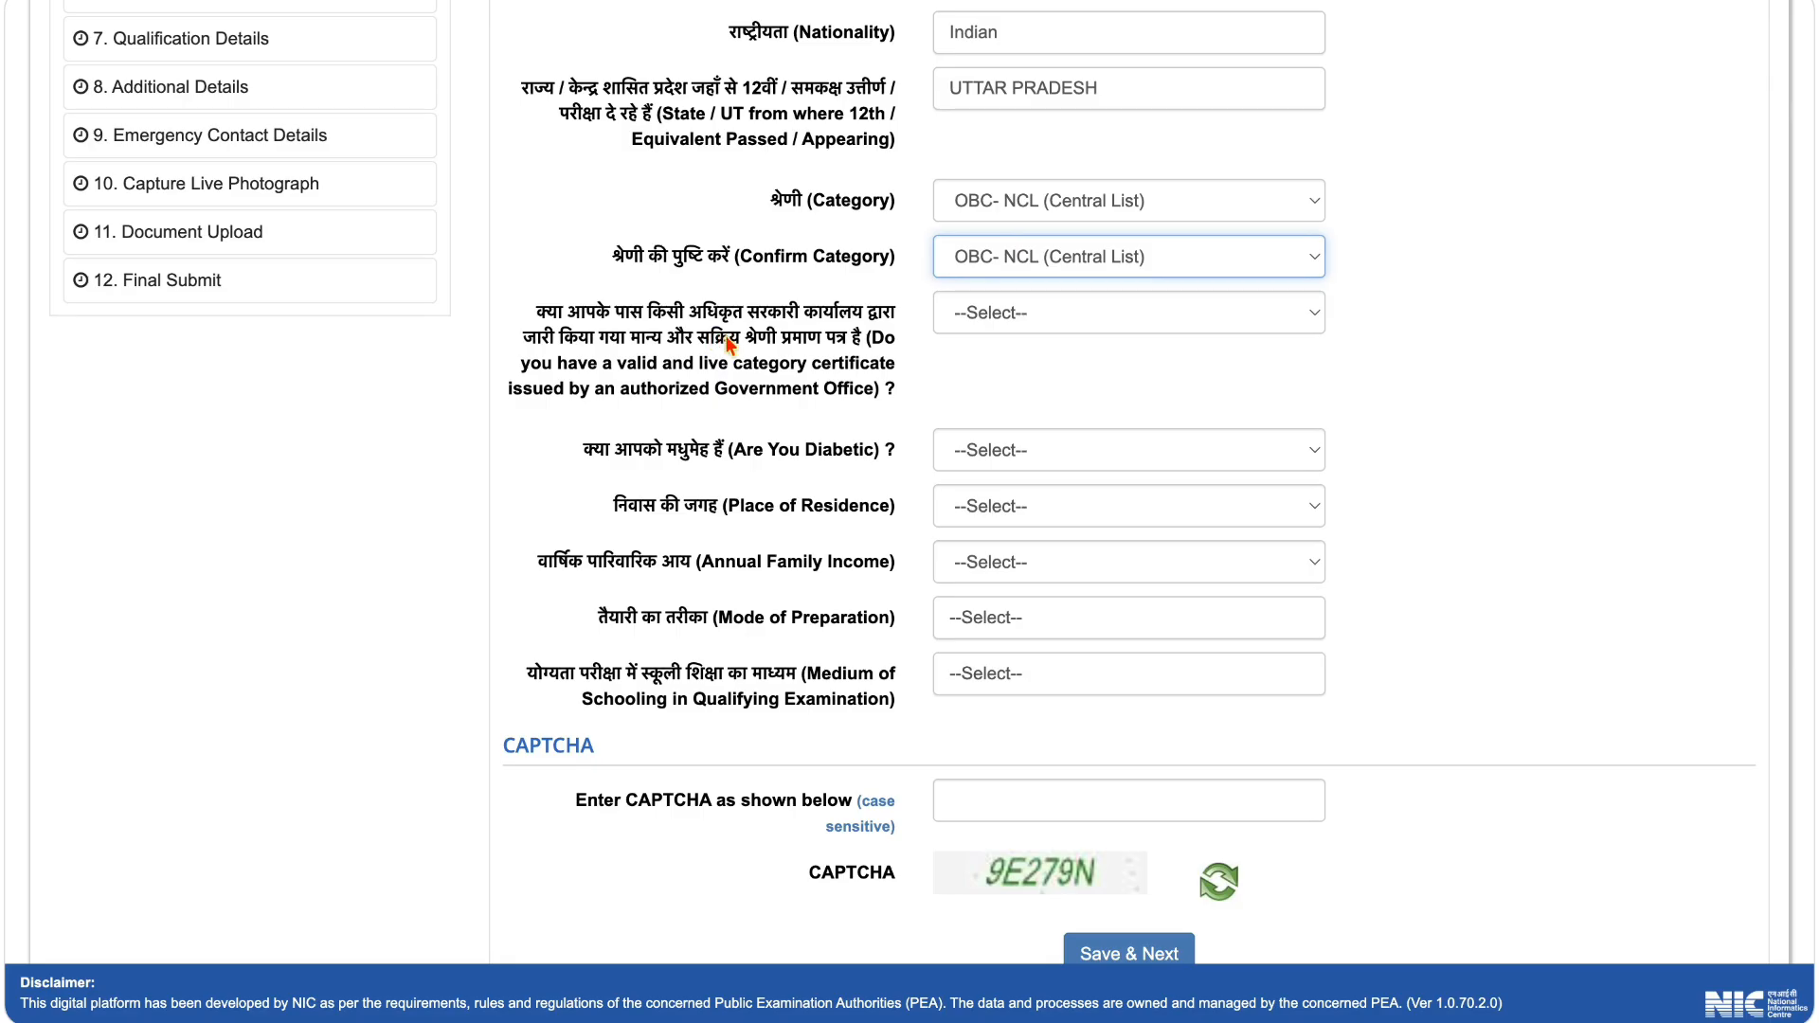
Try "No - I have applied but awaiting the certificate" for the category certificate, set it to Yes, and view the Category options.
click(1015, 313)
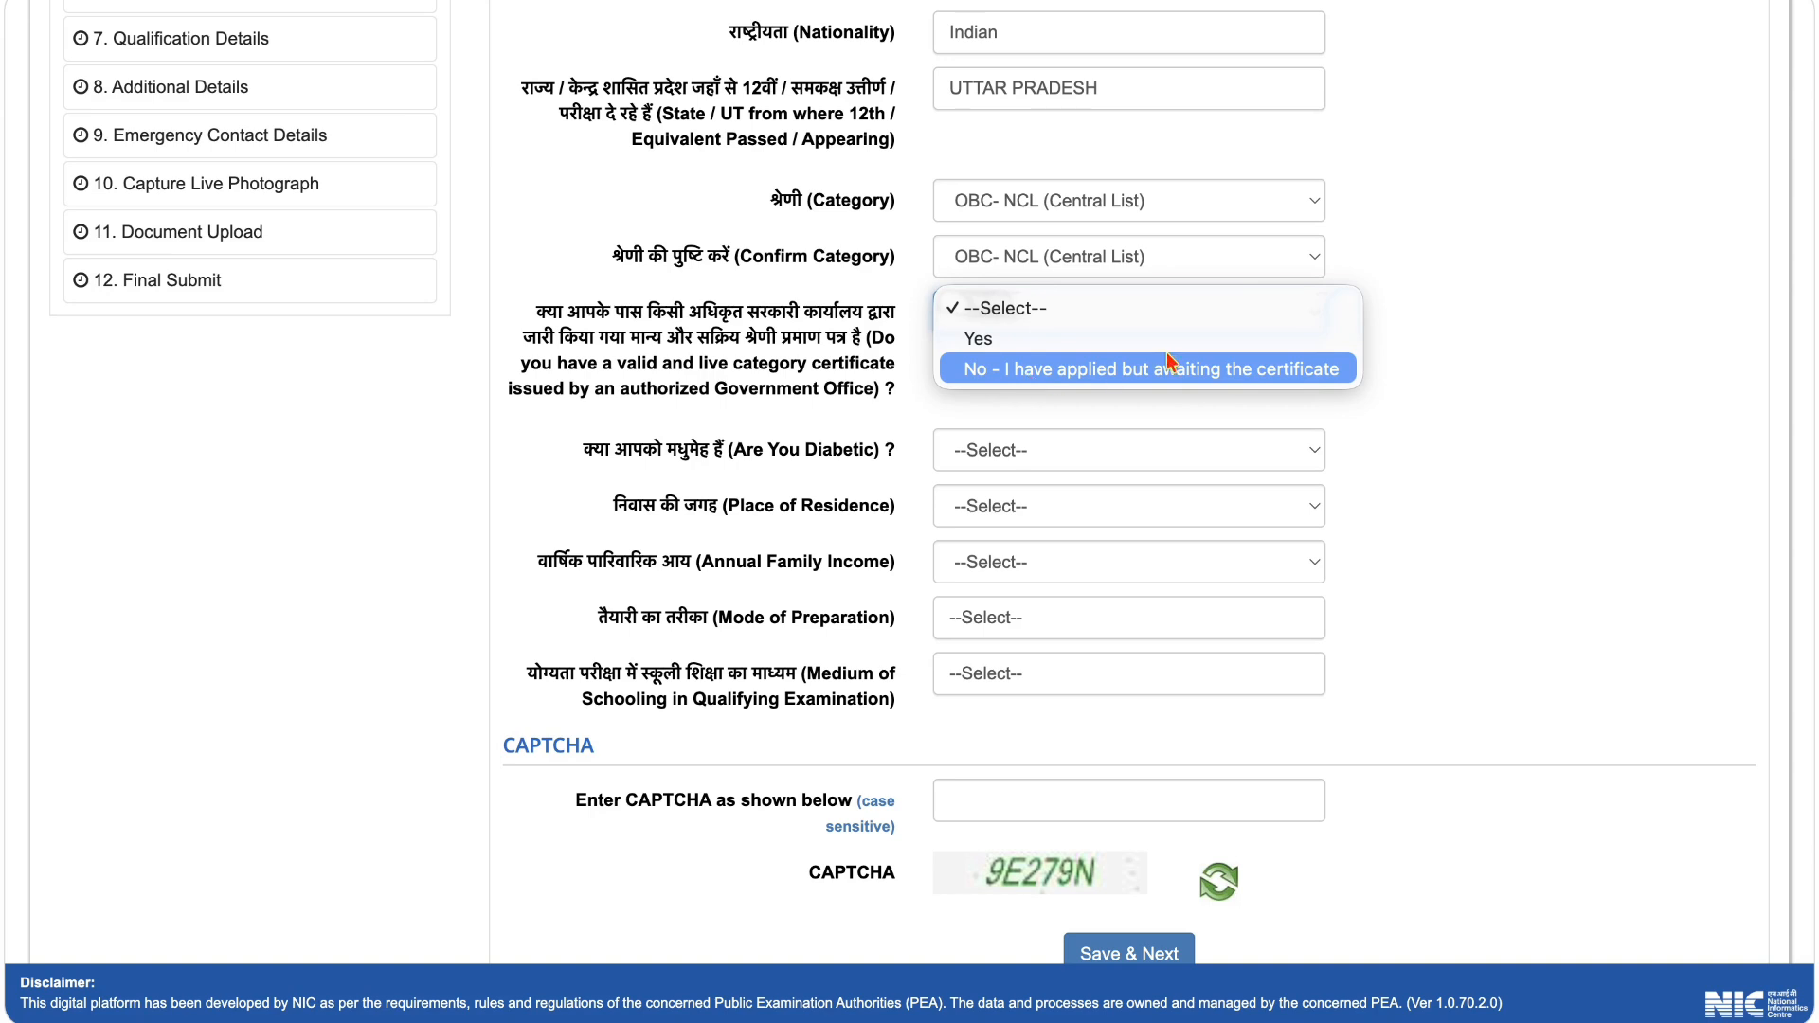
click(1197, 370)
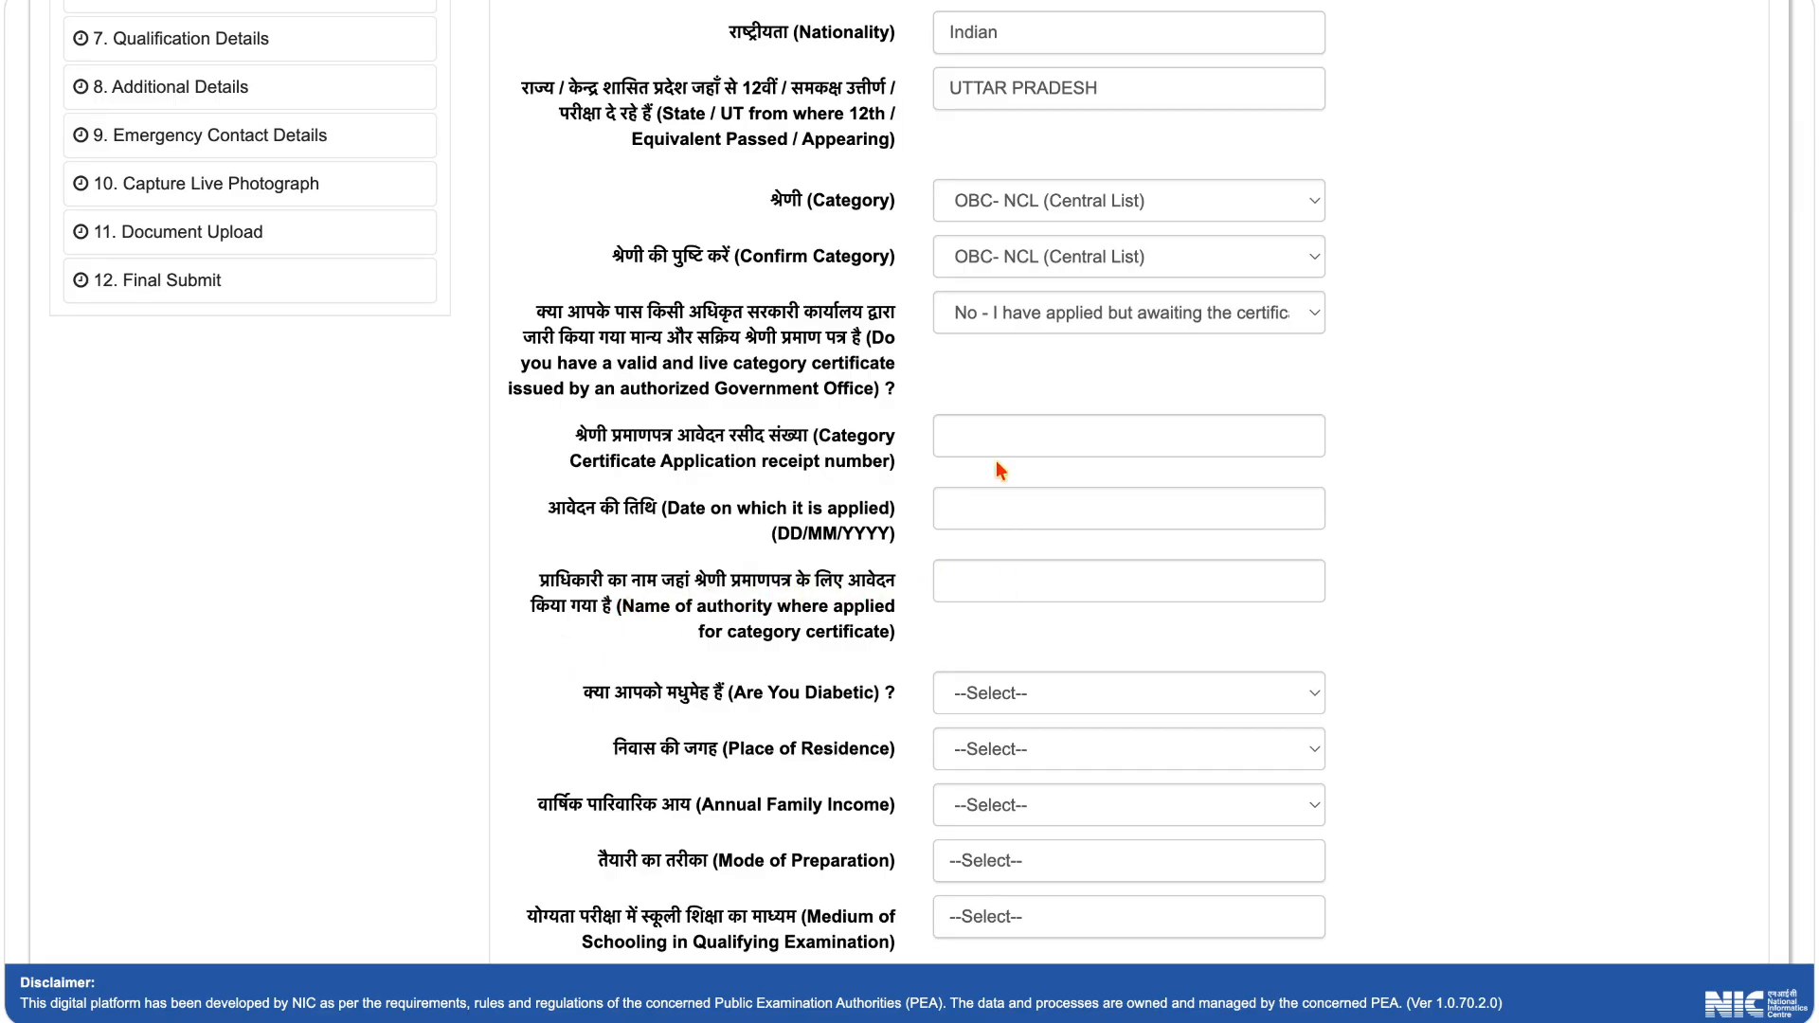
click(967, 312)
click(983, 274)
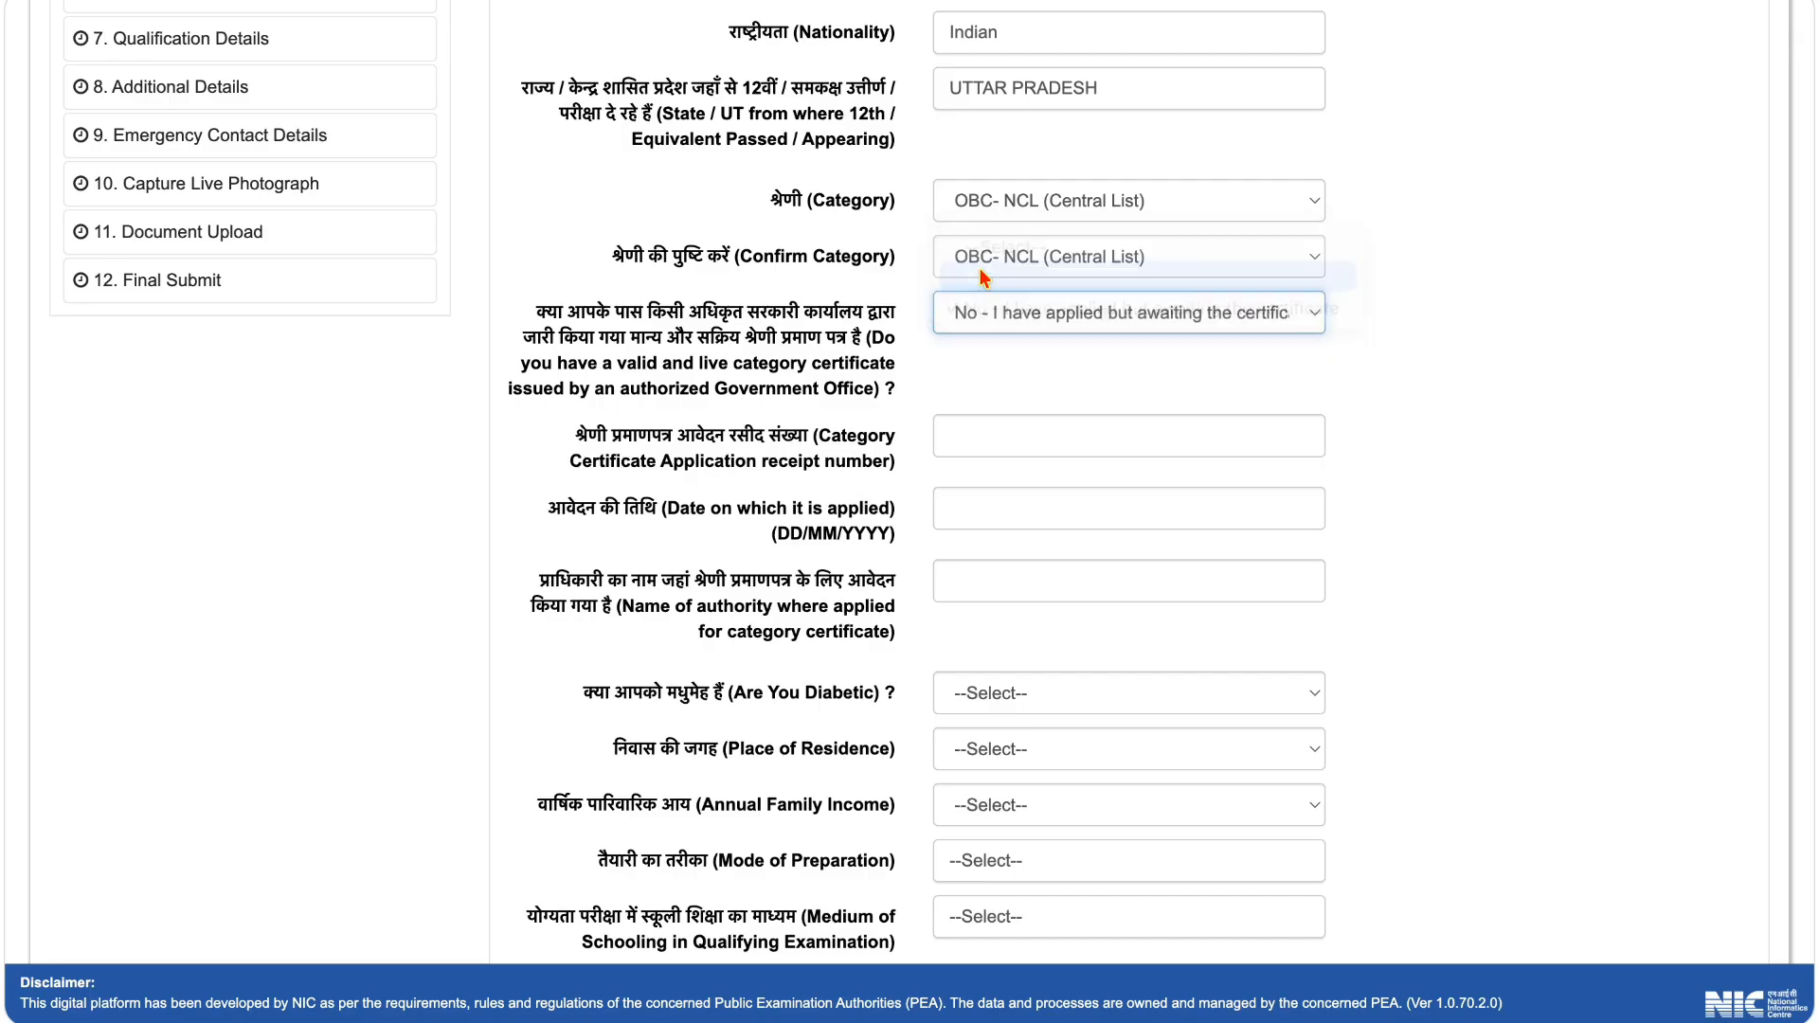
click(1011, 210)
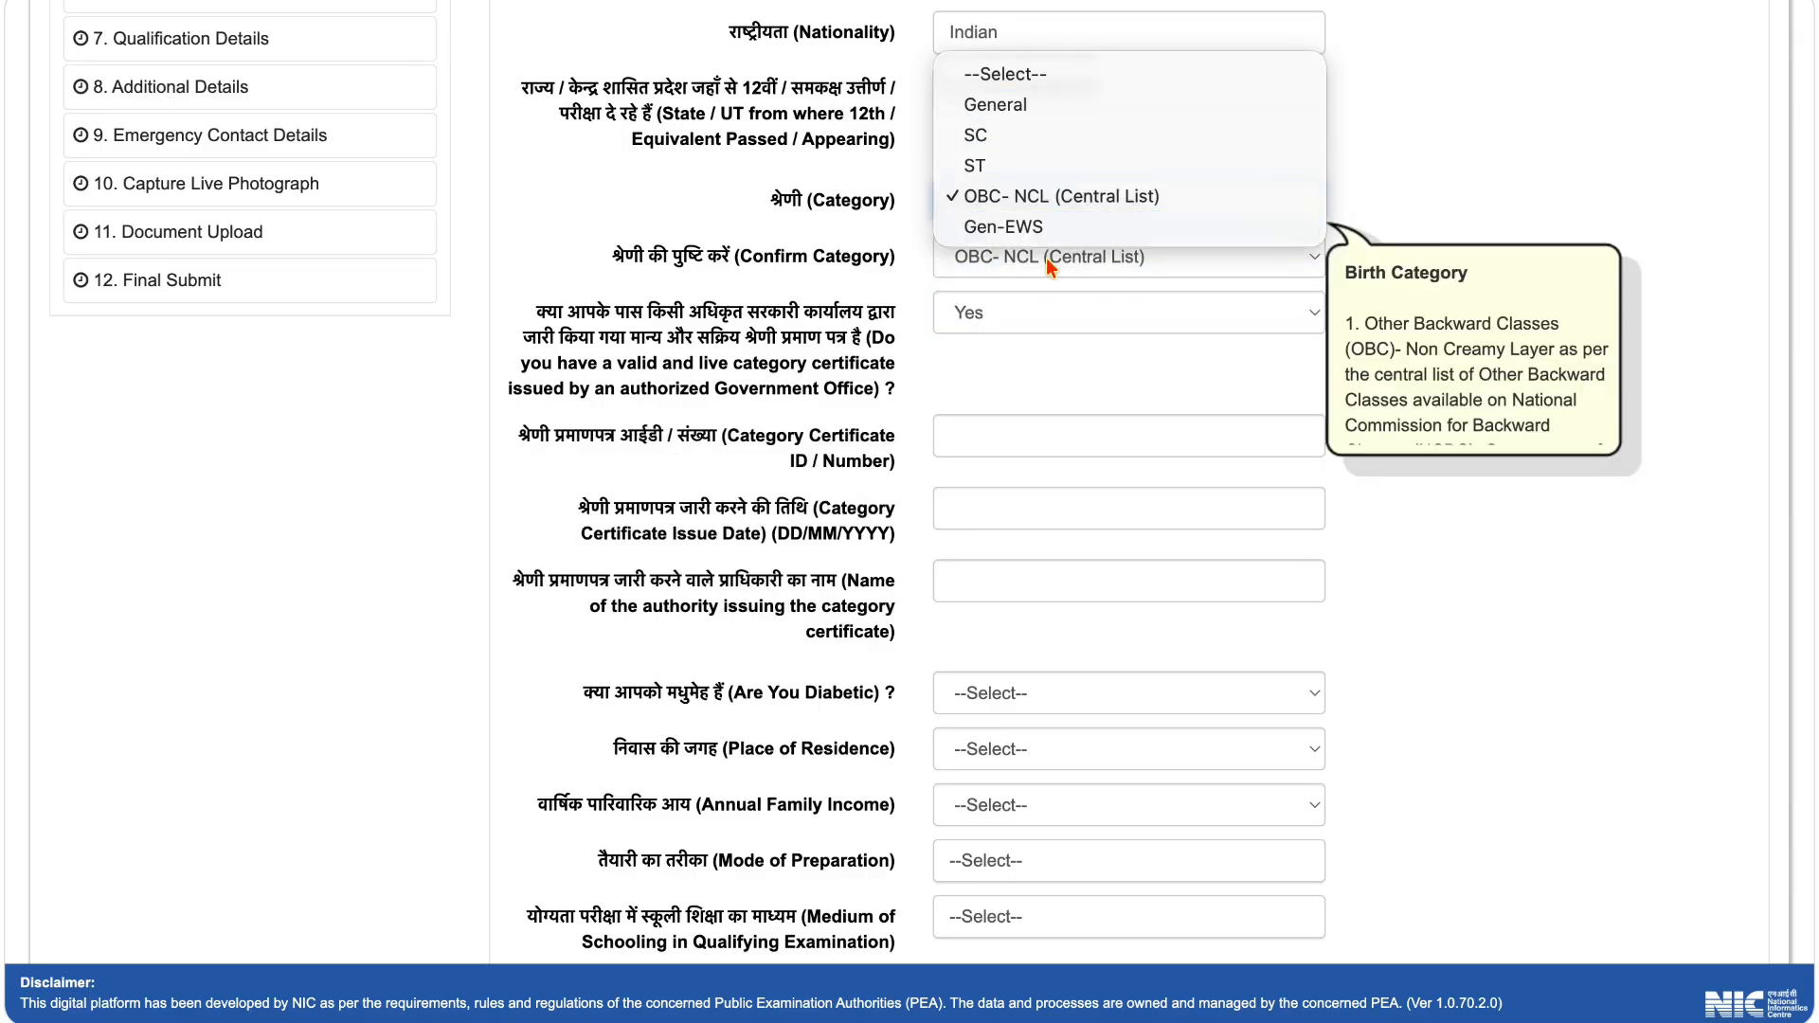
click(1050, 366)
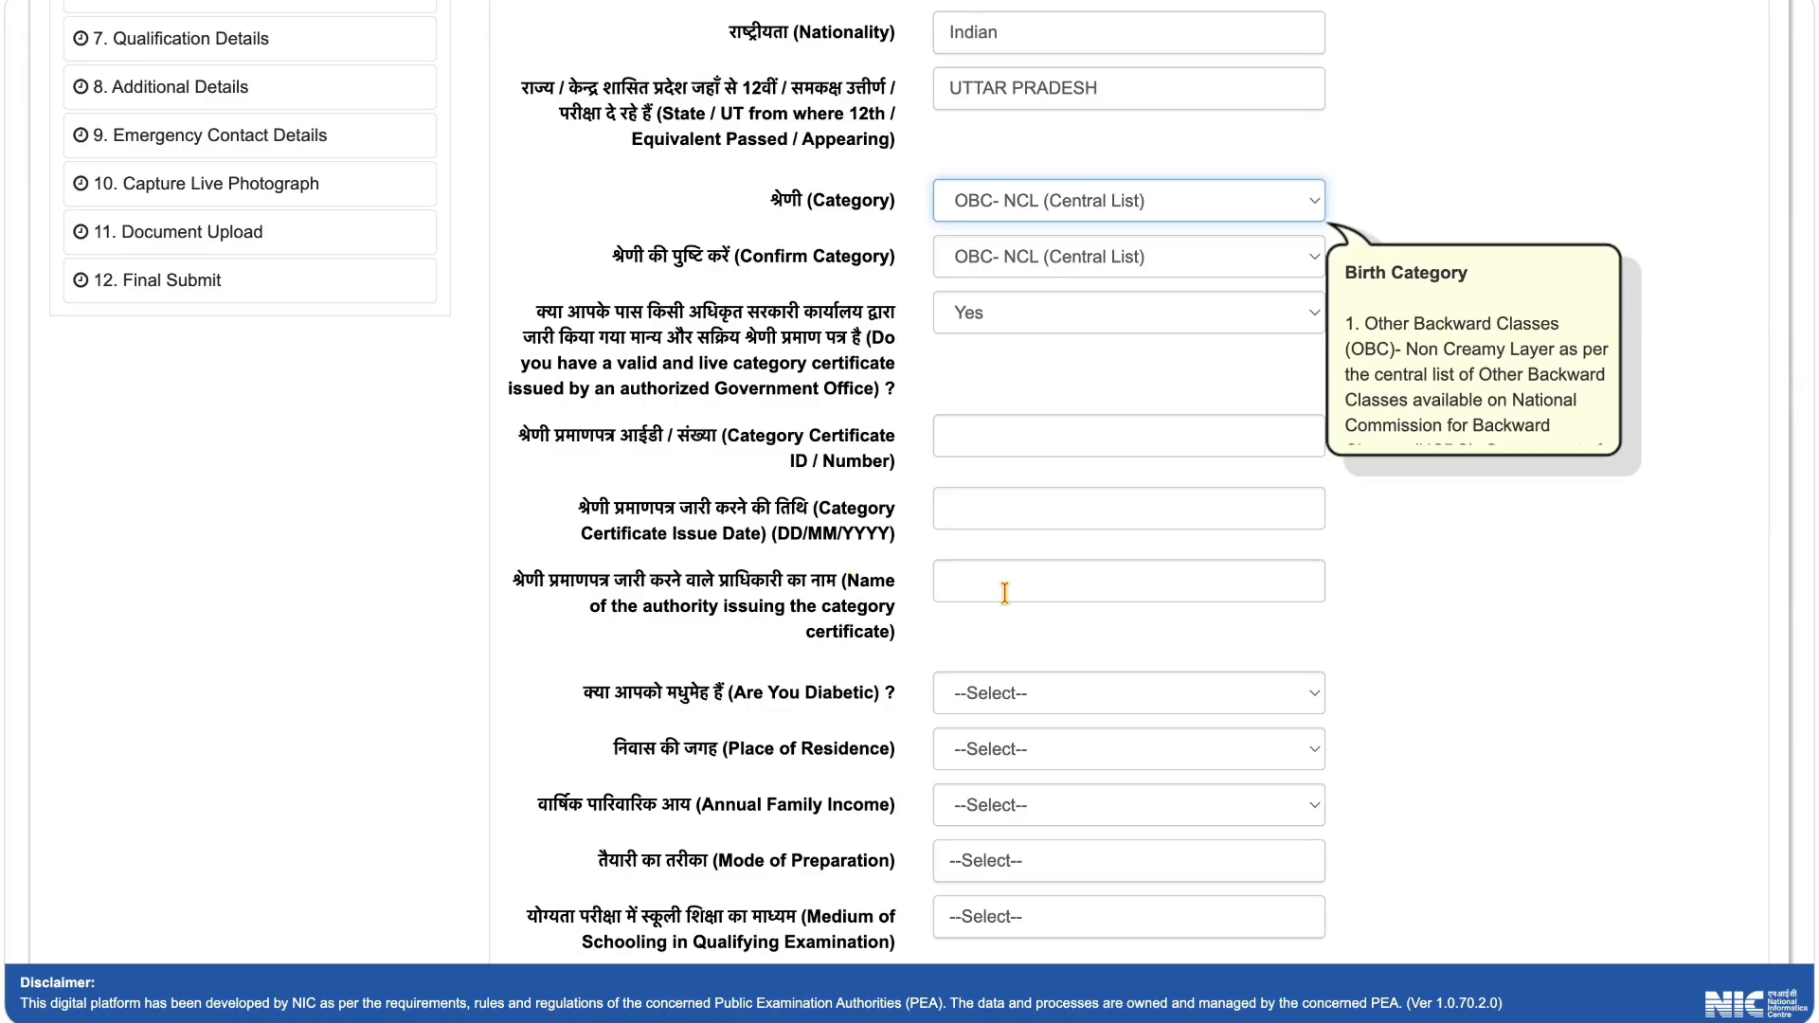
Set the Are You Diabetic question to No and the Place of Residence to Rural.
scroll(1005, 593, down, 2)
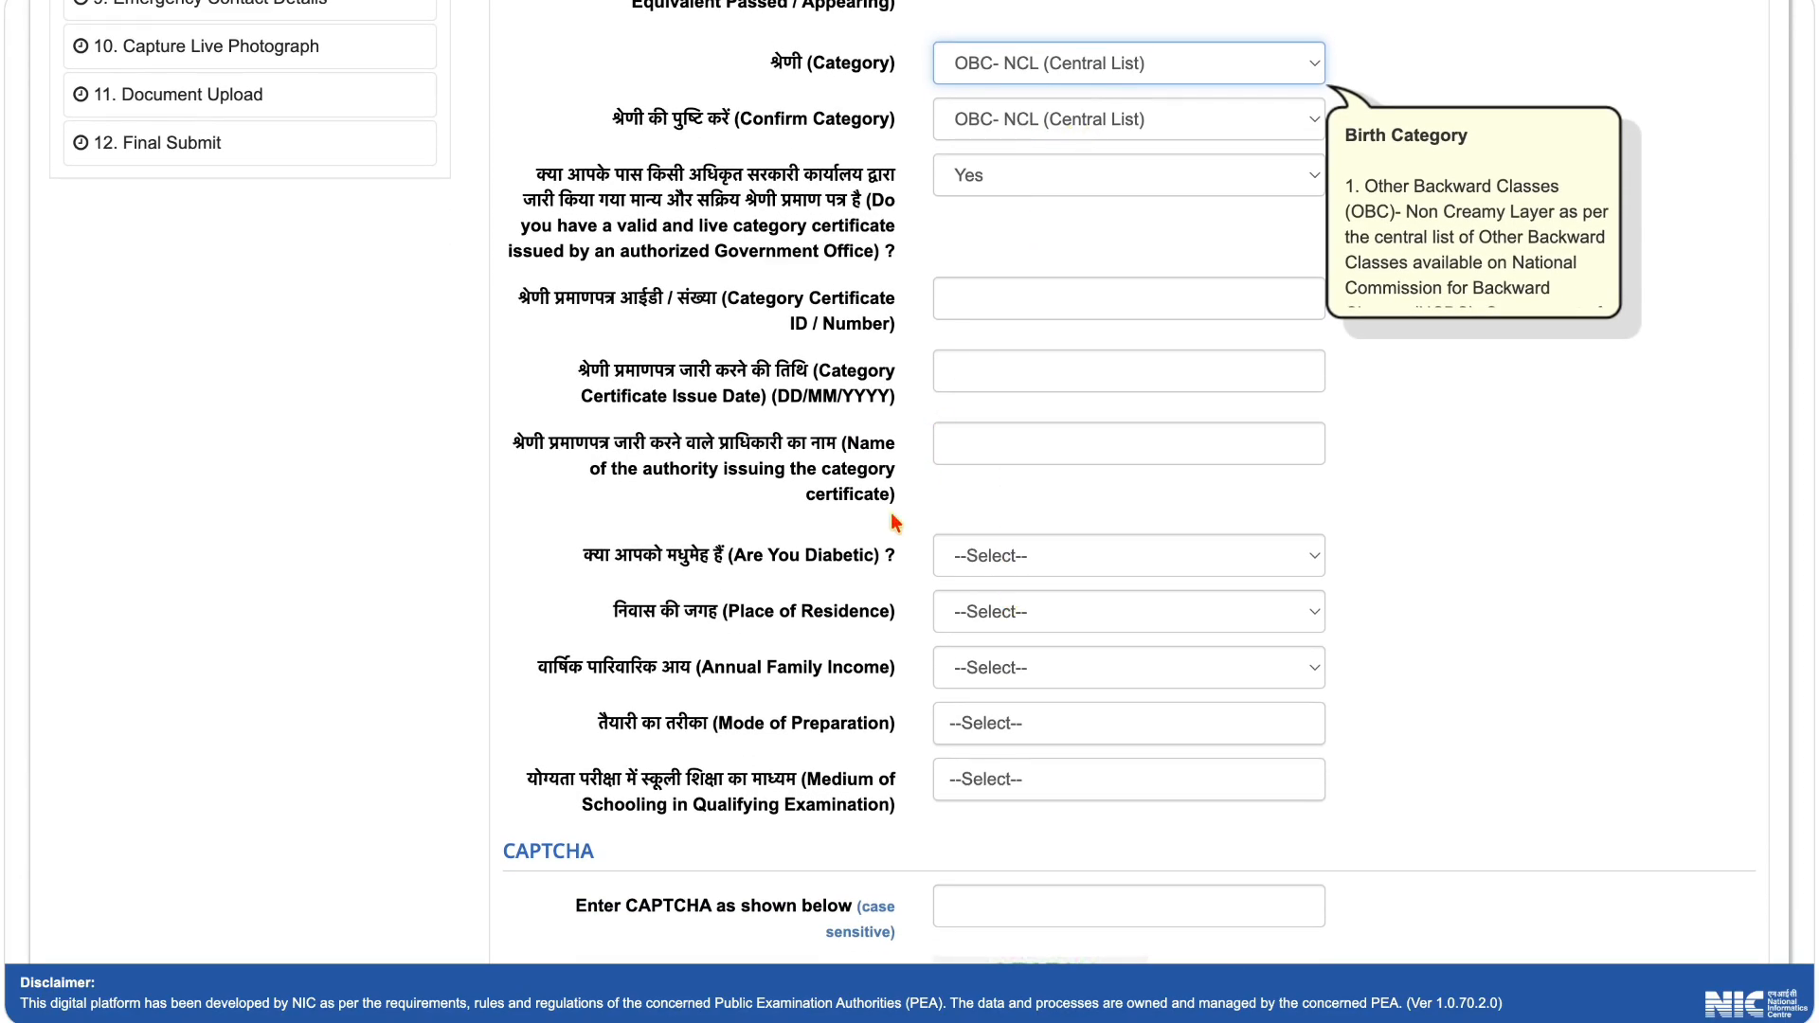
scroll(882, 525, down, 2)
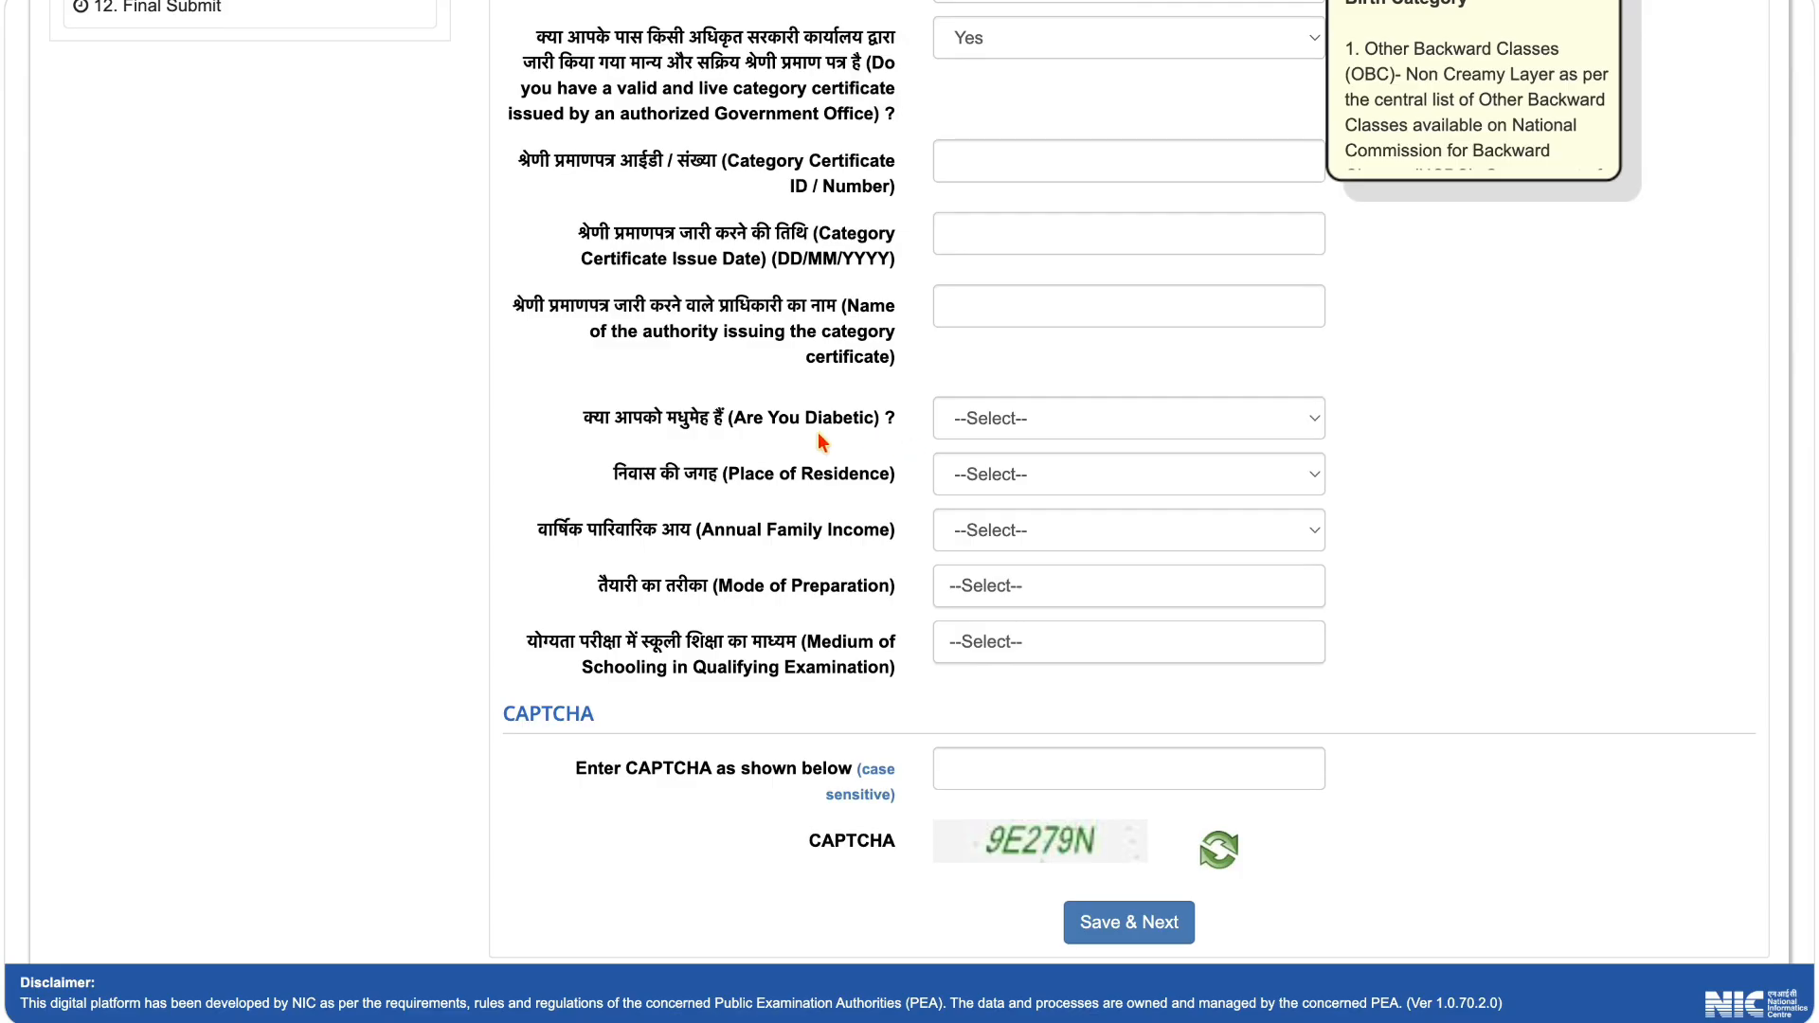
click(1008, 418)
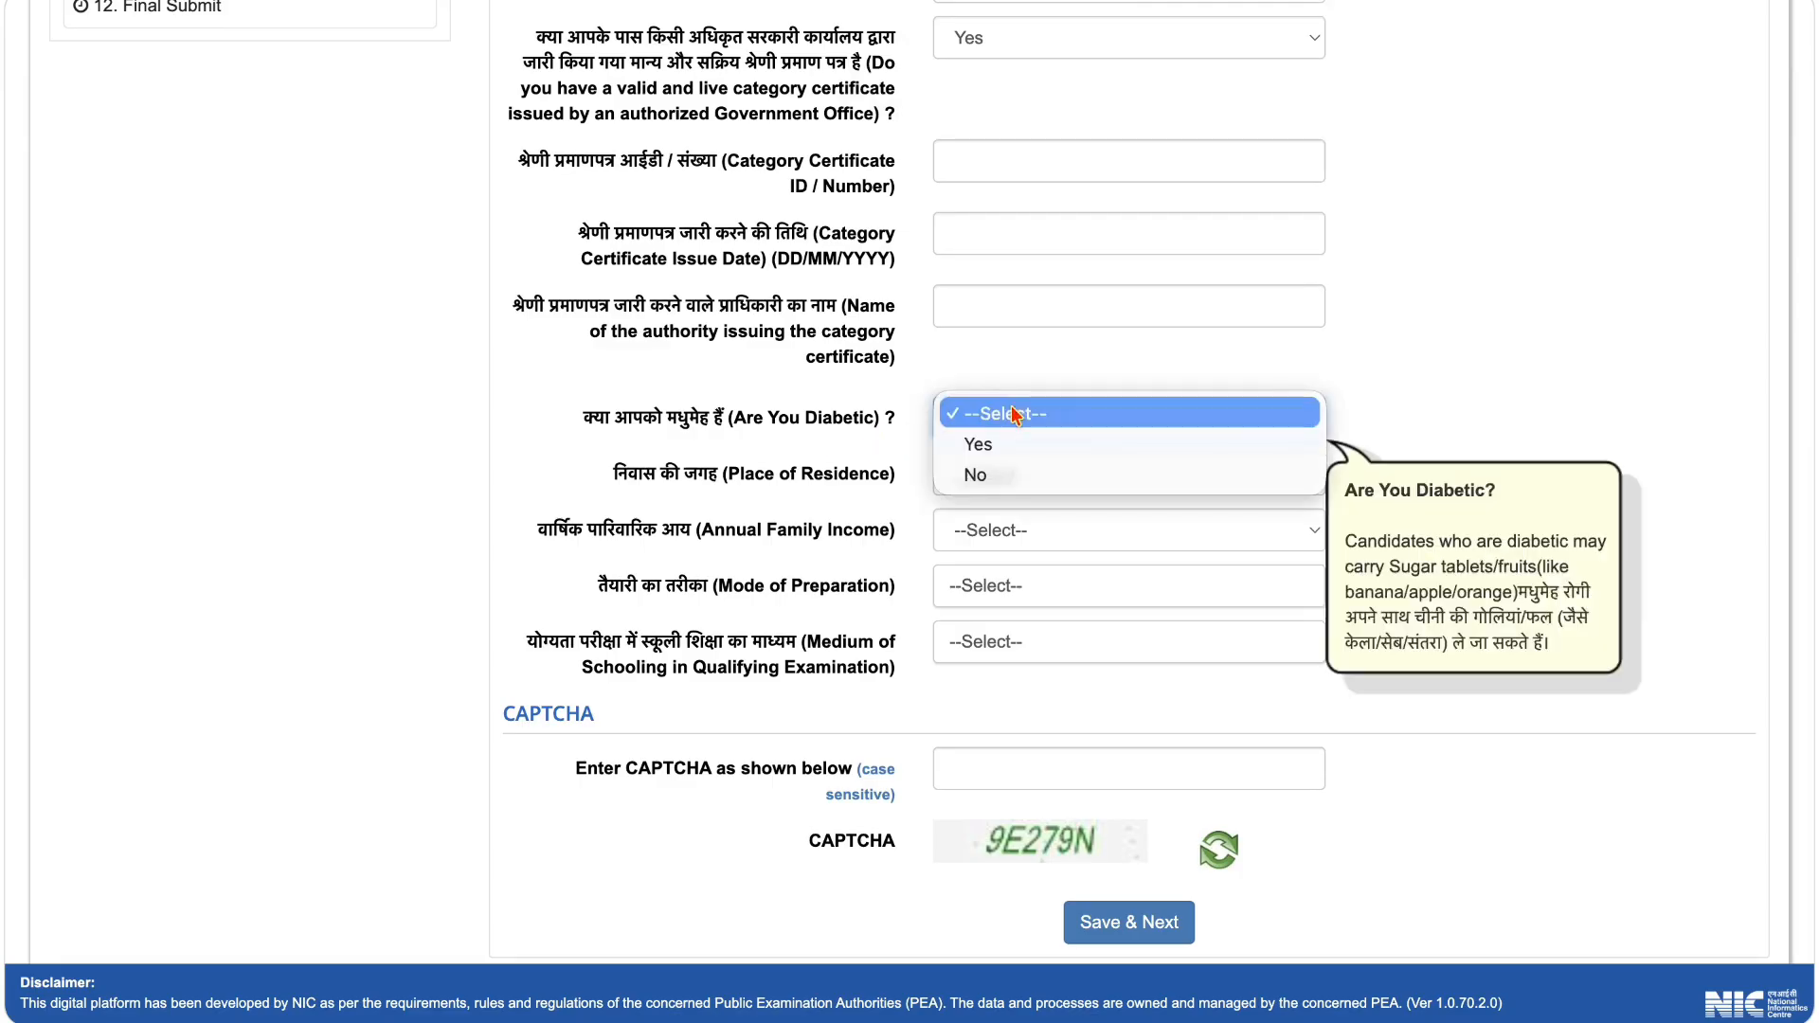
click(1005, 477)
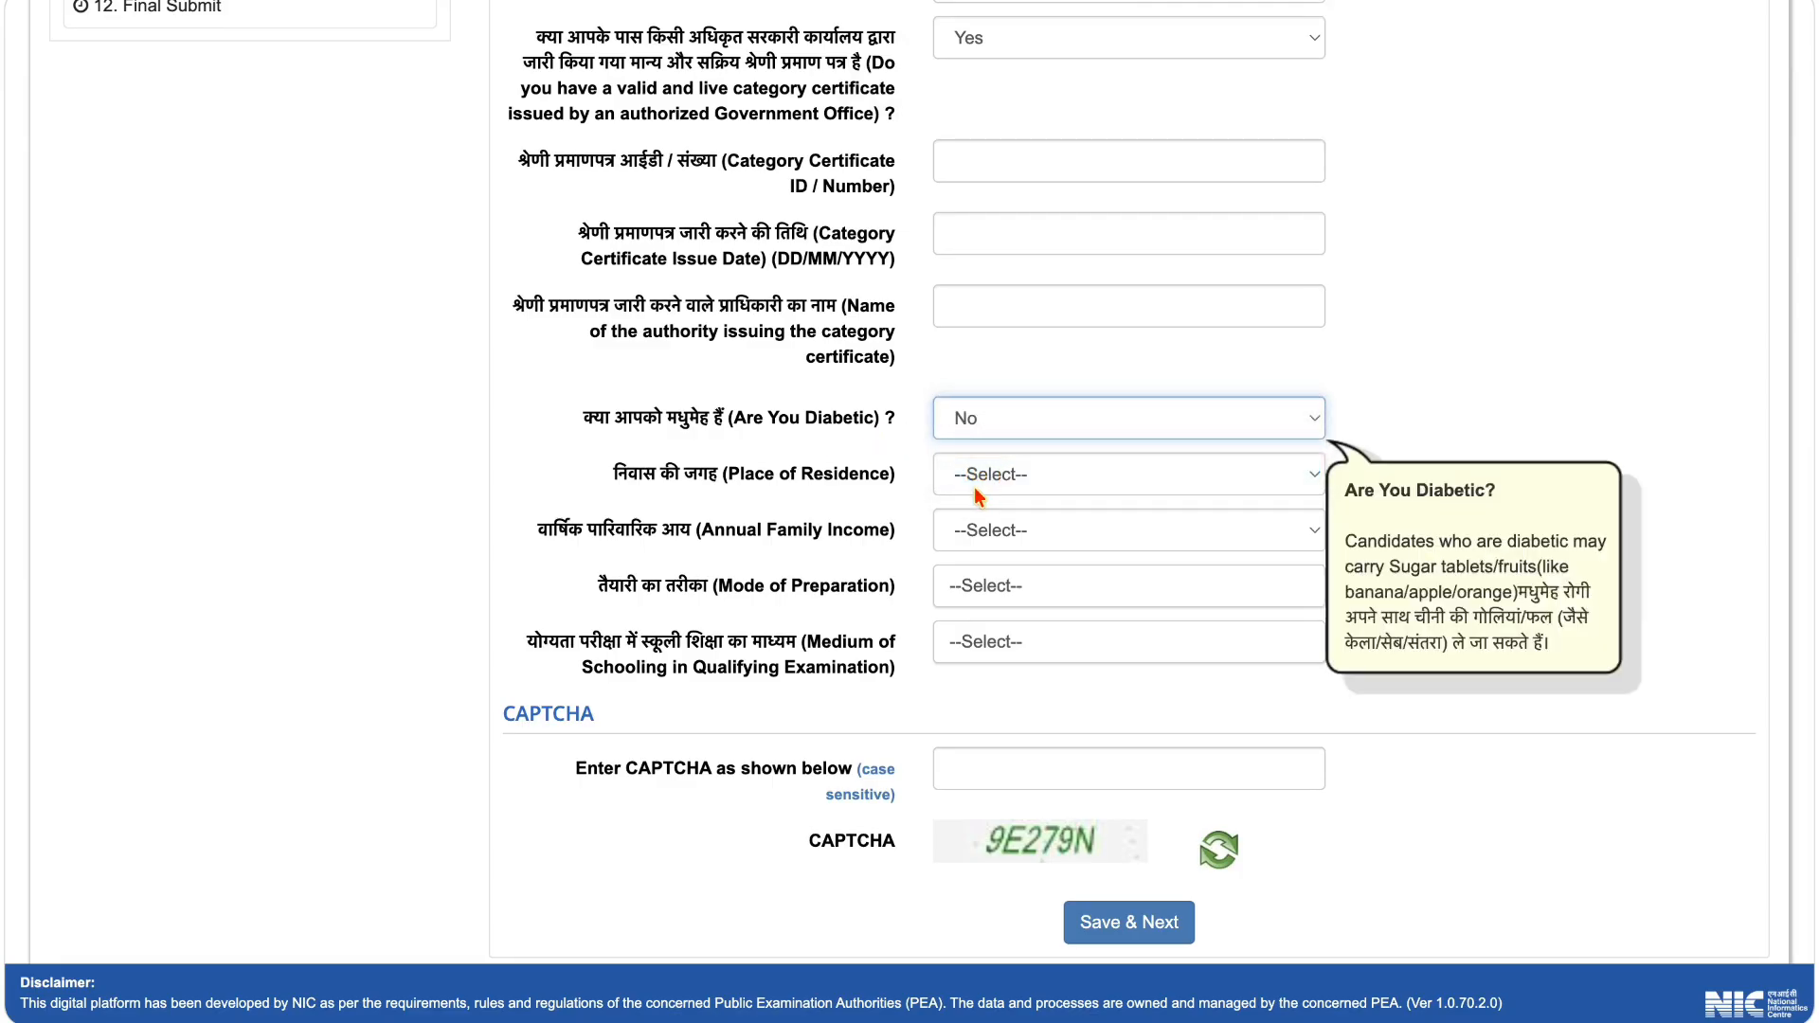
click(974, 487)
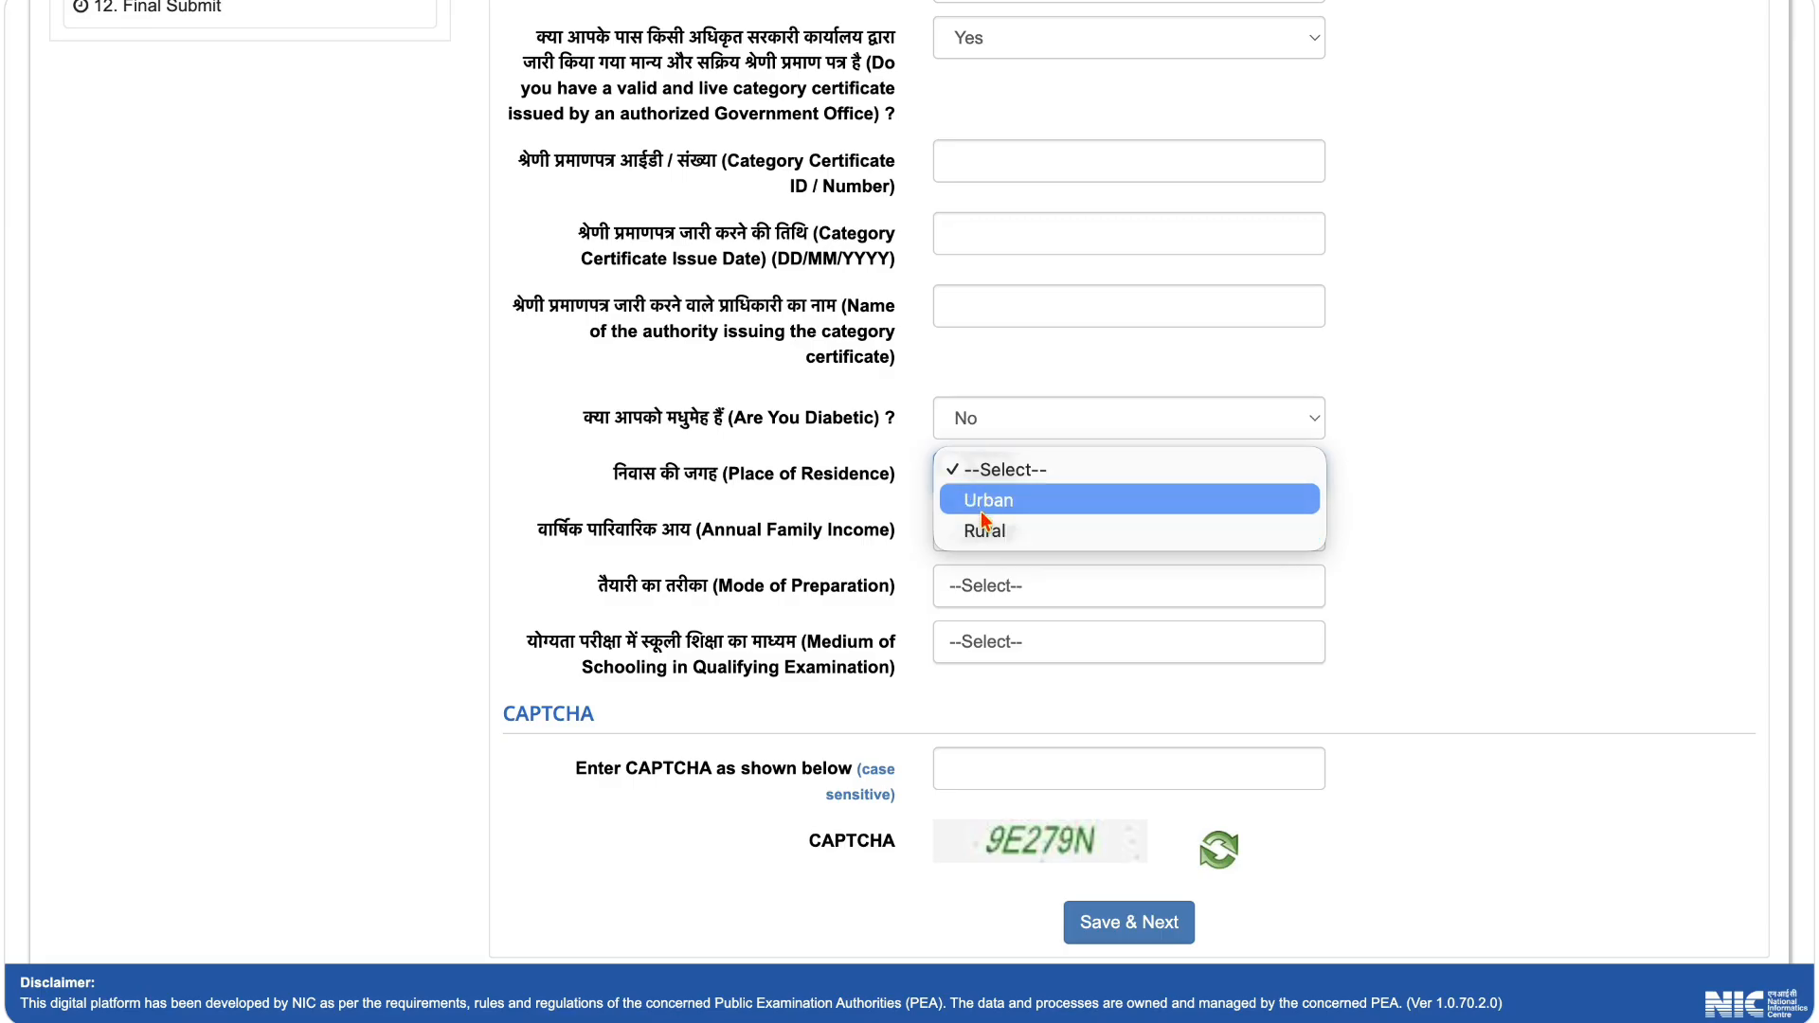
click(983, 530)
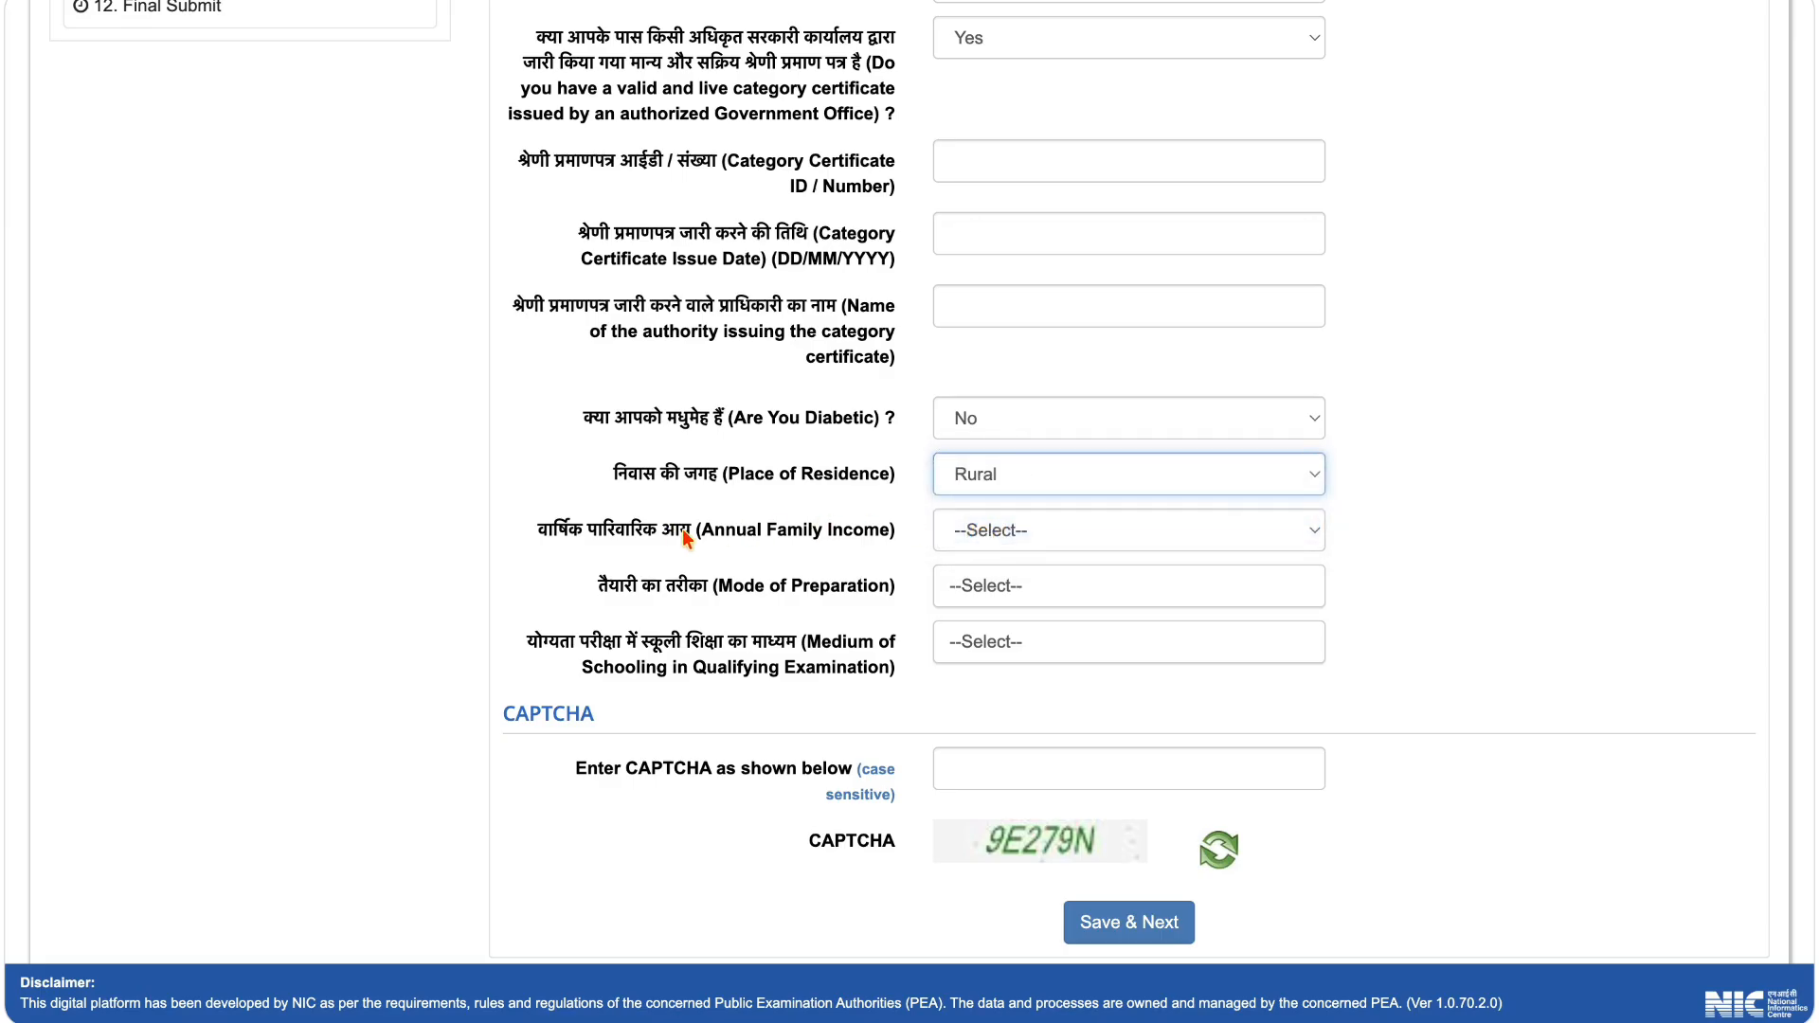
Set the Annual Family Income to "UPTO 100000" and the Mode of Preparation to Self Study.
click(981, 537)
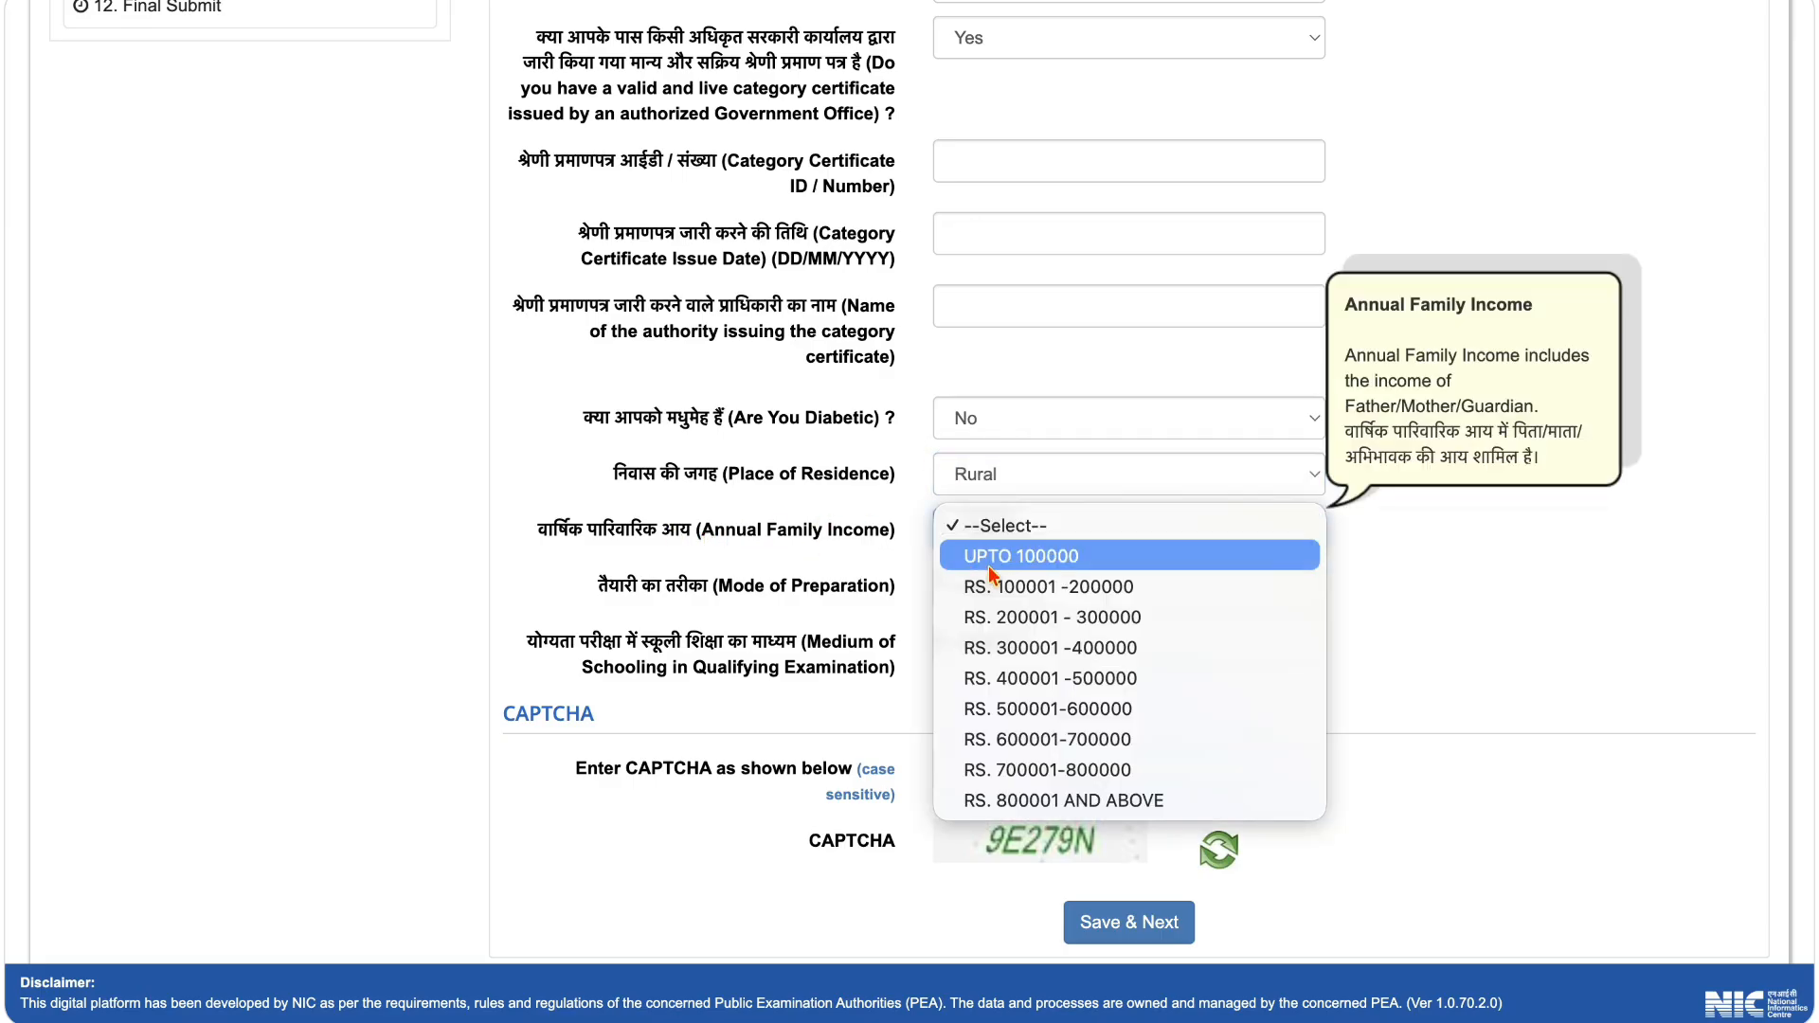
click(990, 568)
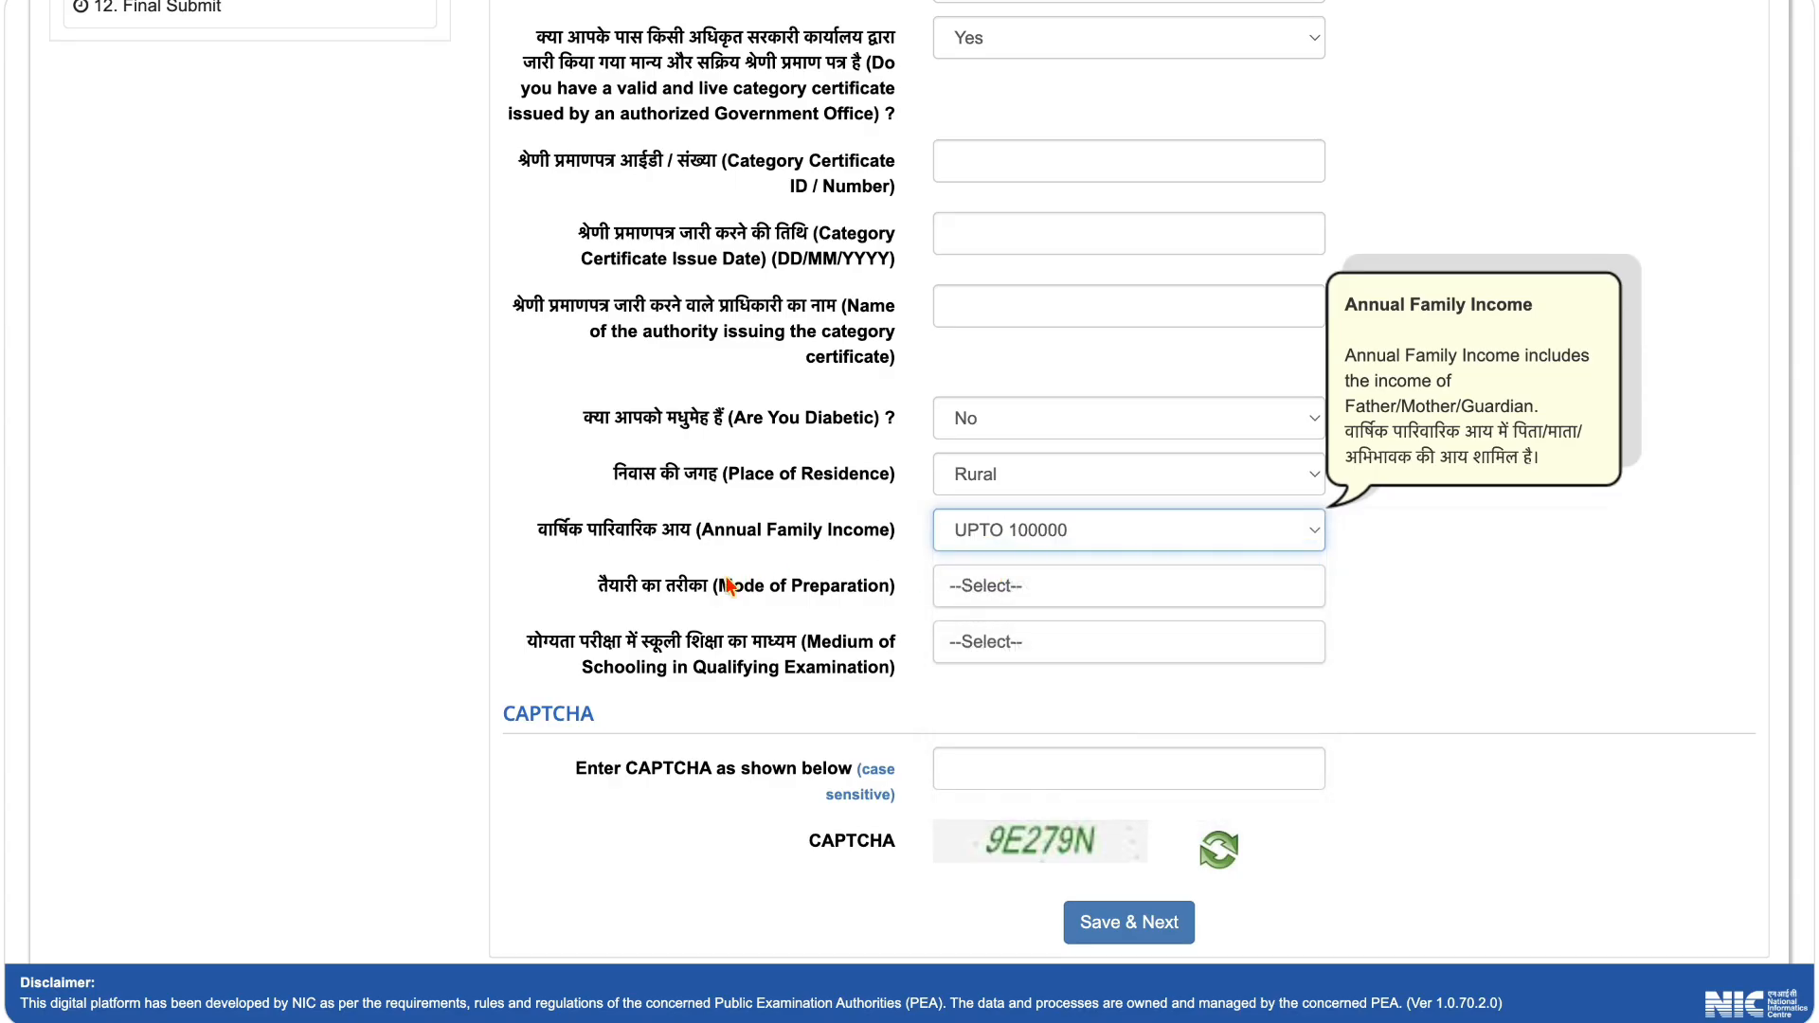
click(1014, 585)
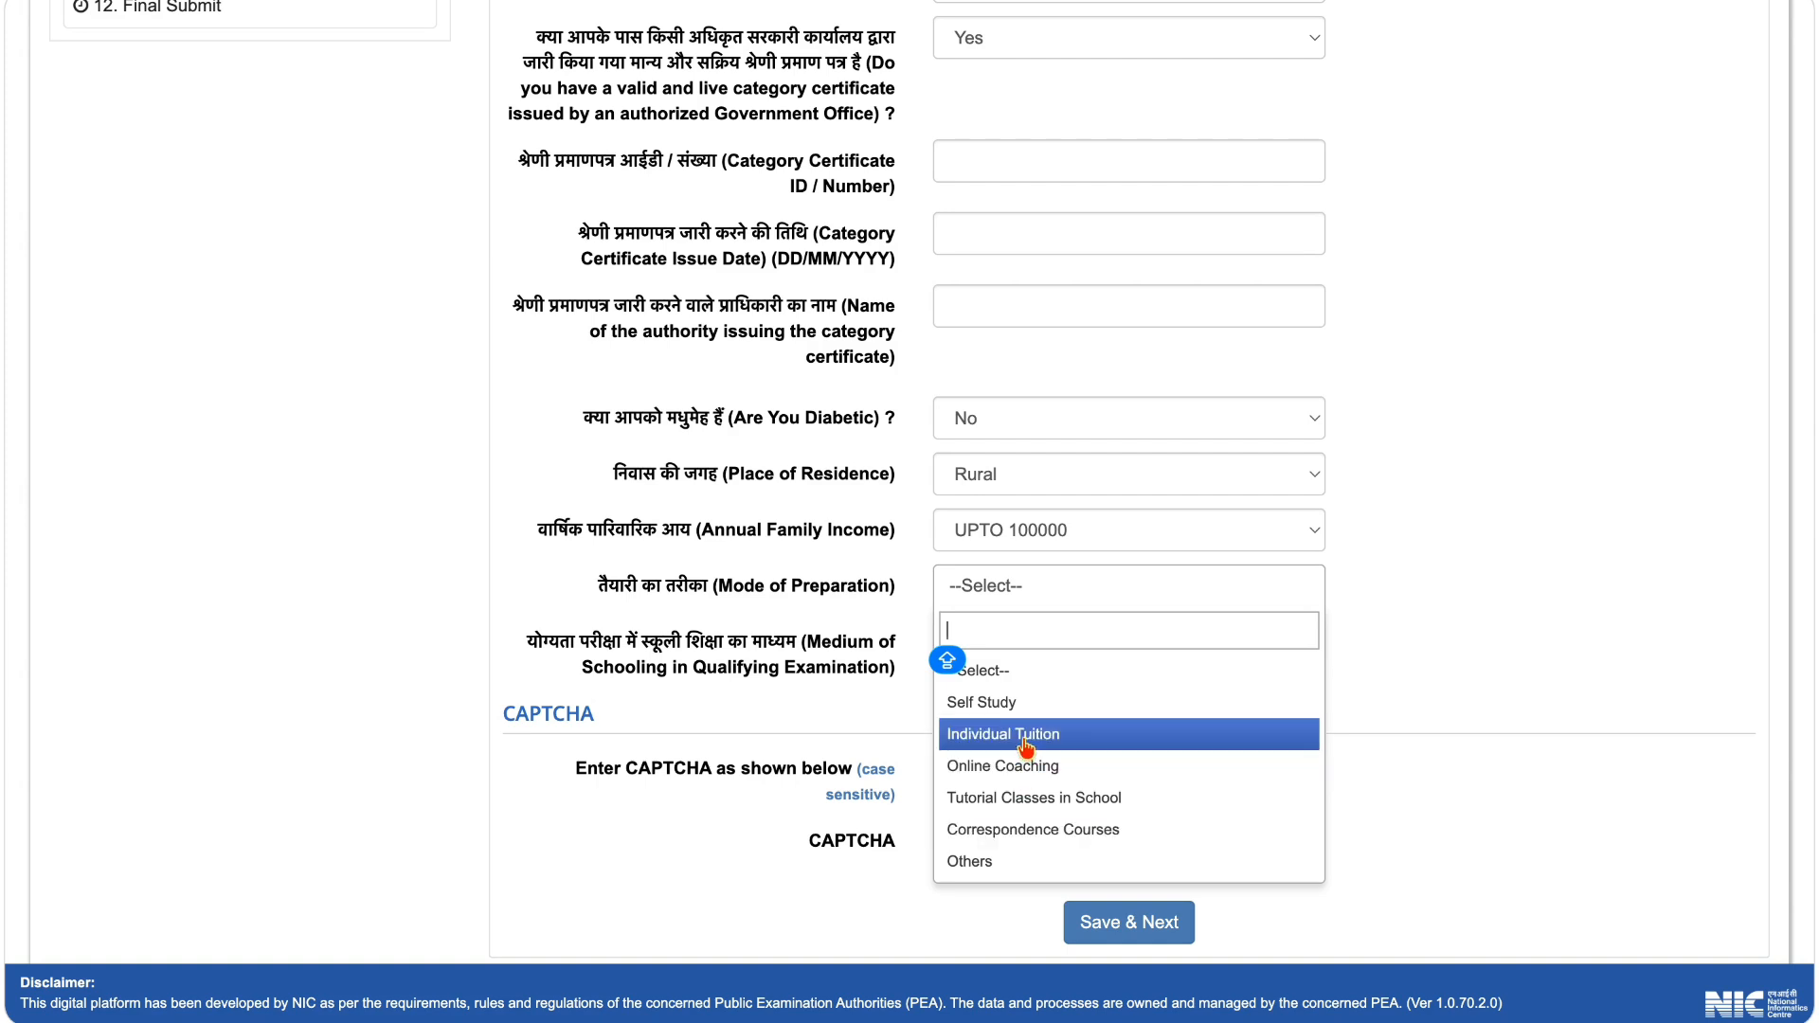
click(985, 702)
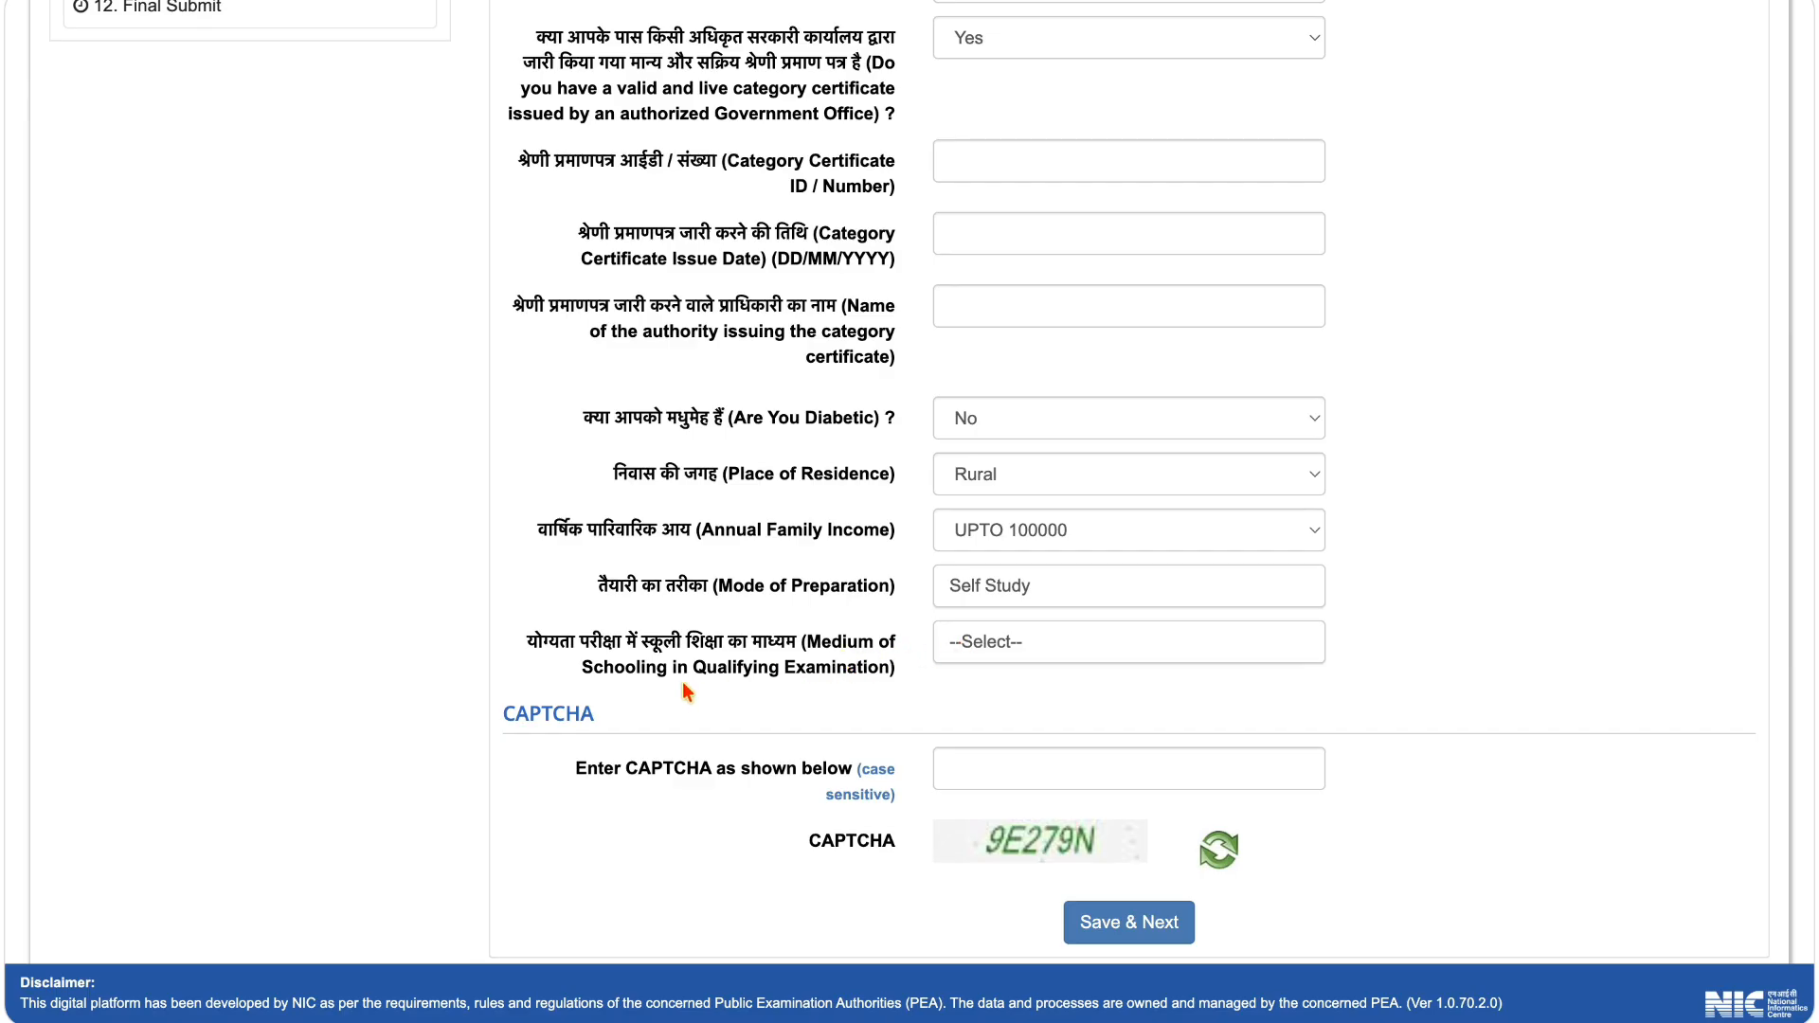
Set the Medium of Schooling in Qualifying Examination to Hindi.
click(969, 652)
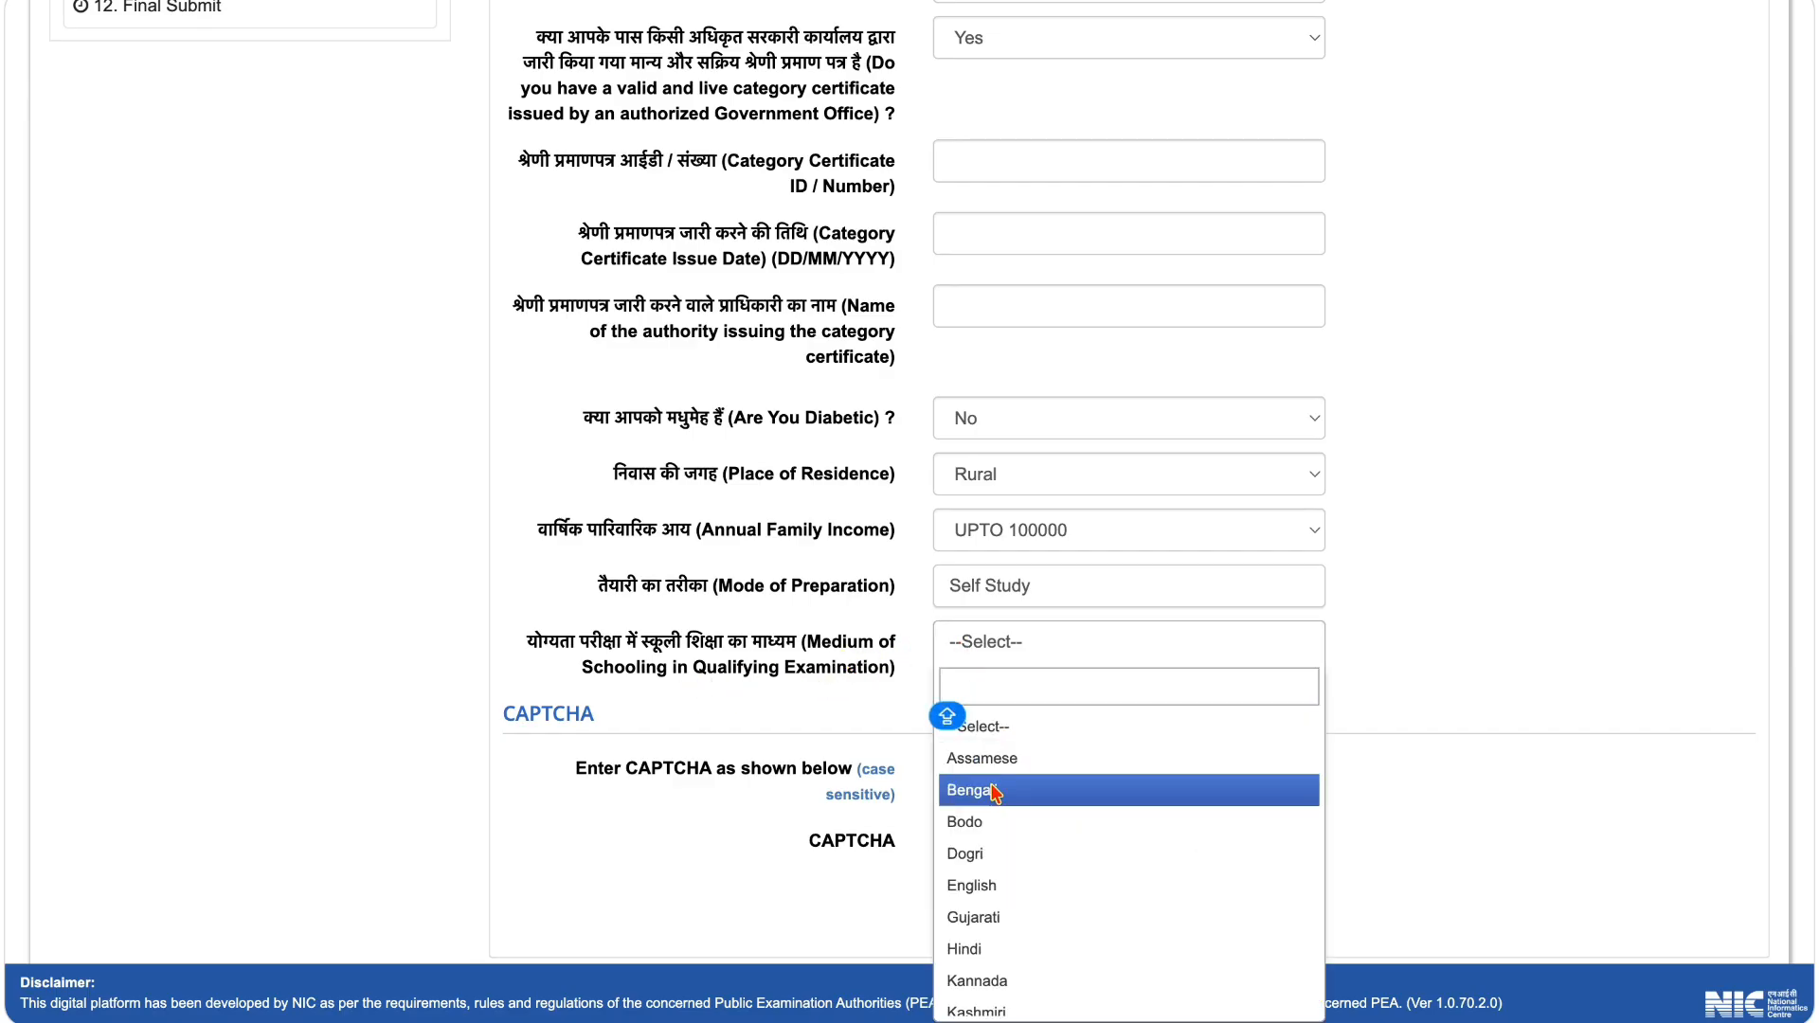
scroll(995, 838, down, 5)
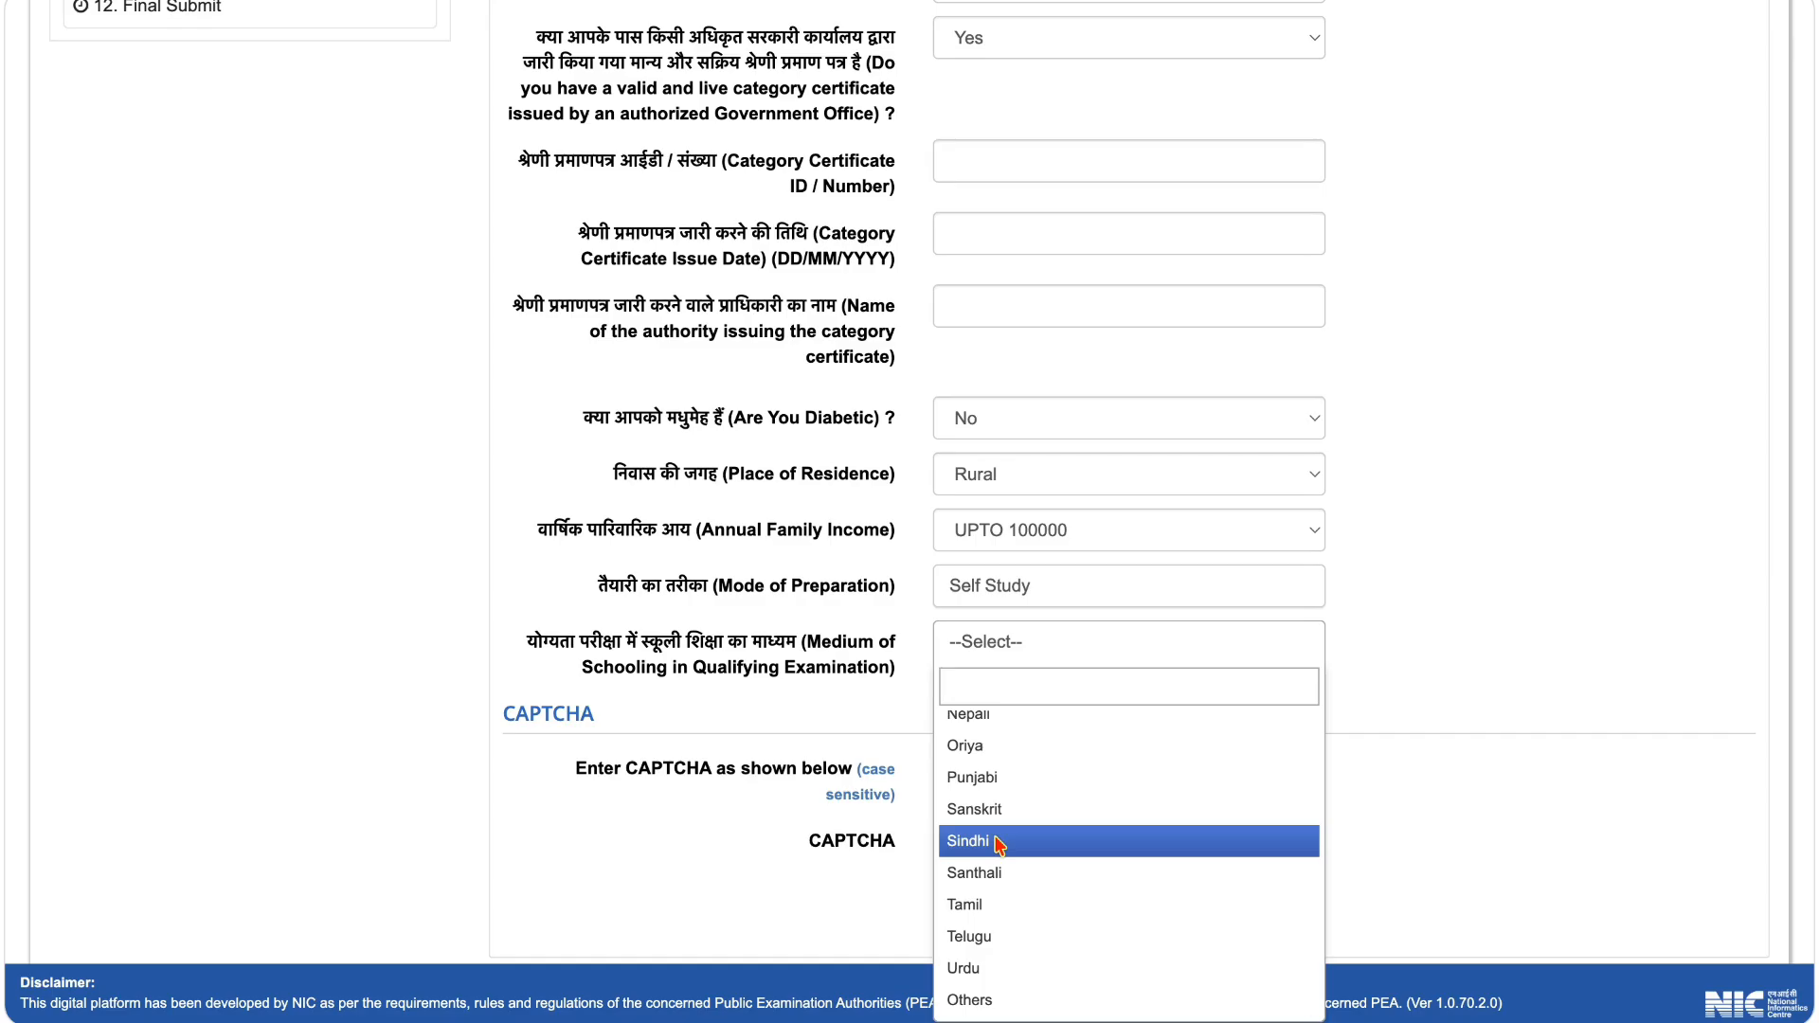
key(Caps_Lock)
scroll(990, 878, up, 5)
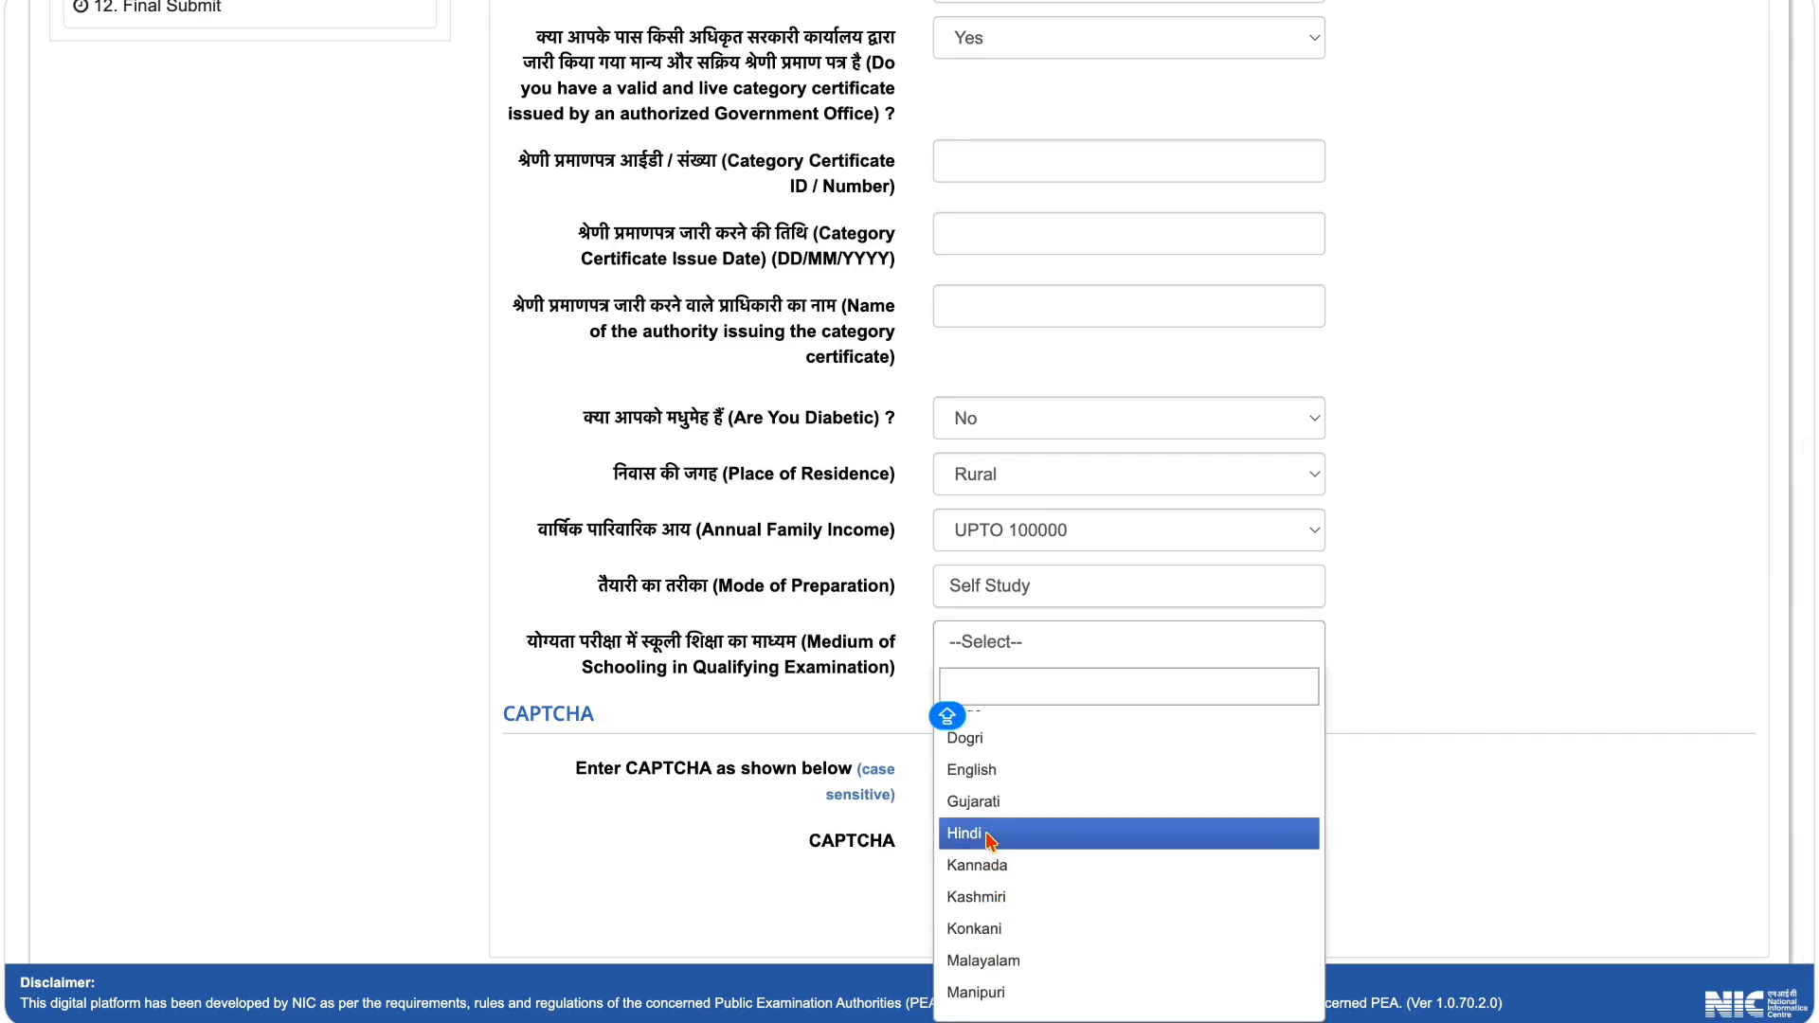
click(977, 835)
scroll(930, 806, down, 1)
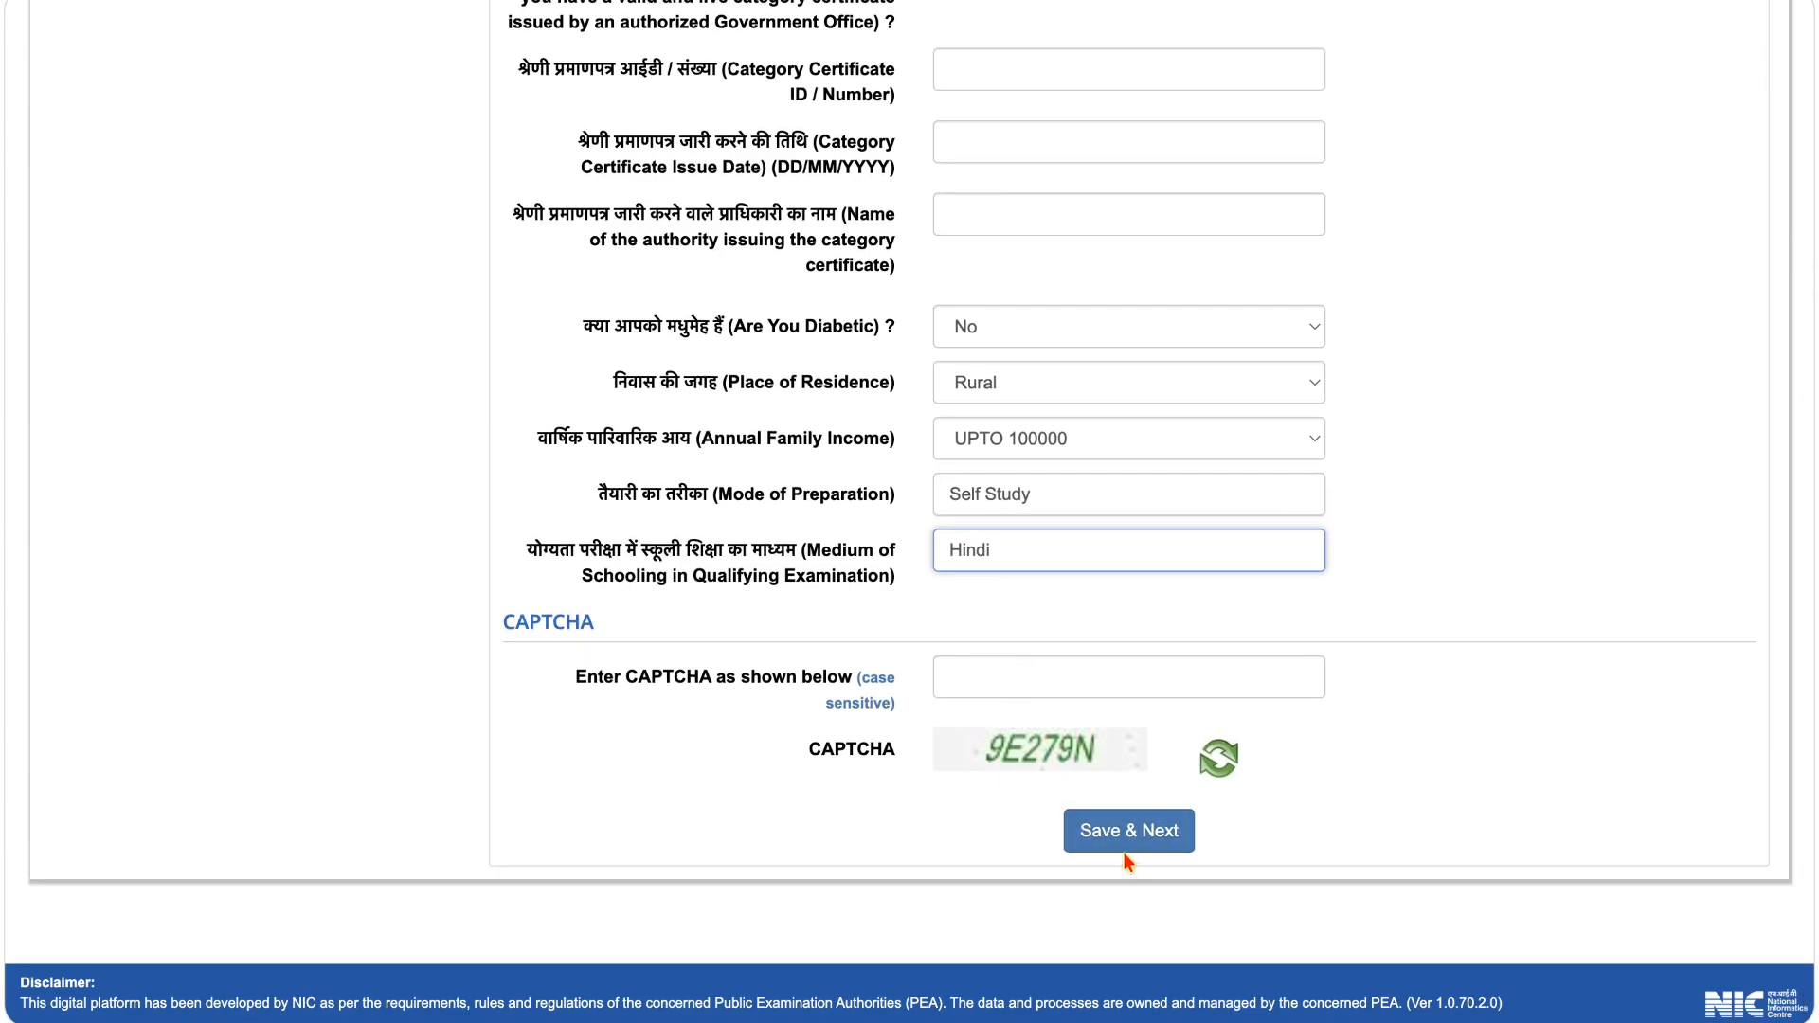
scroll(1145, 840, up, 1)
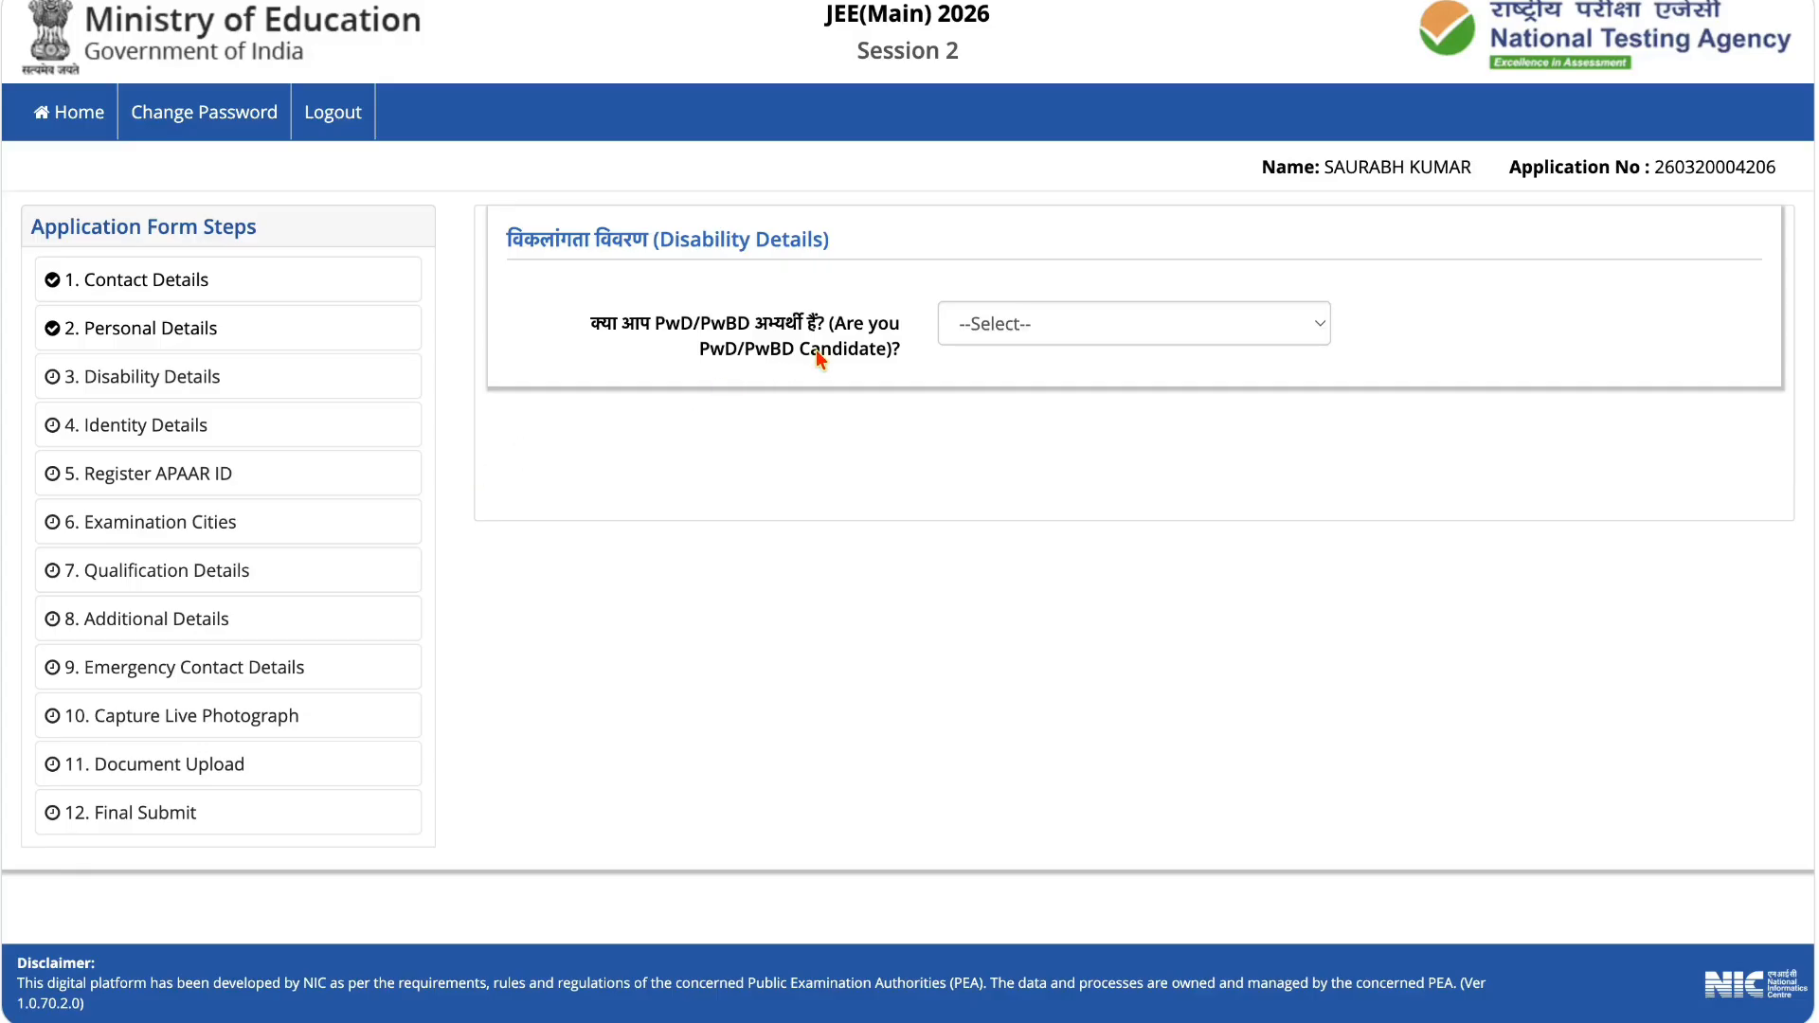
Try Yes for the PwD/PwBD candidate question with "Yes I have Disability Certificate" as the UDID / certificate answer.
click(1022, 324)
click(1017, 349)
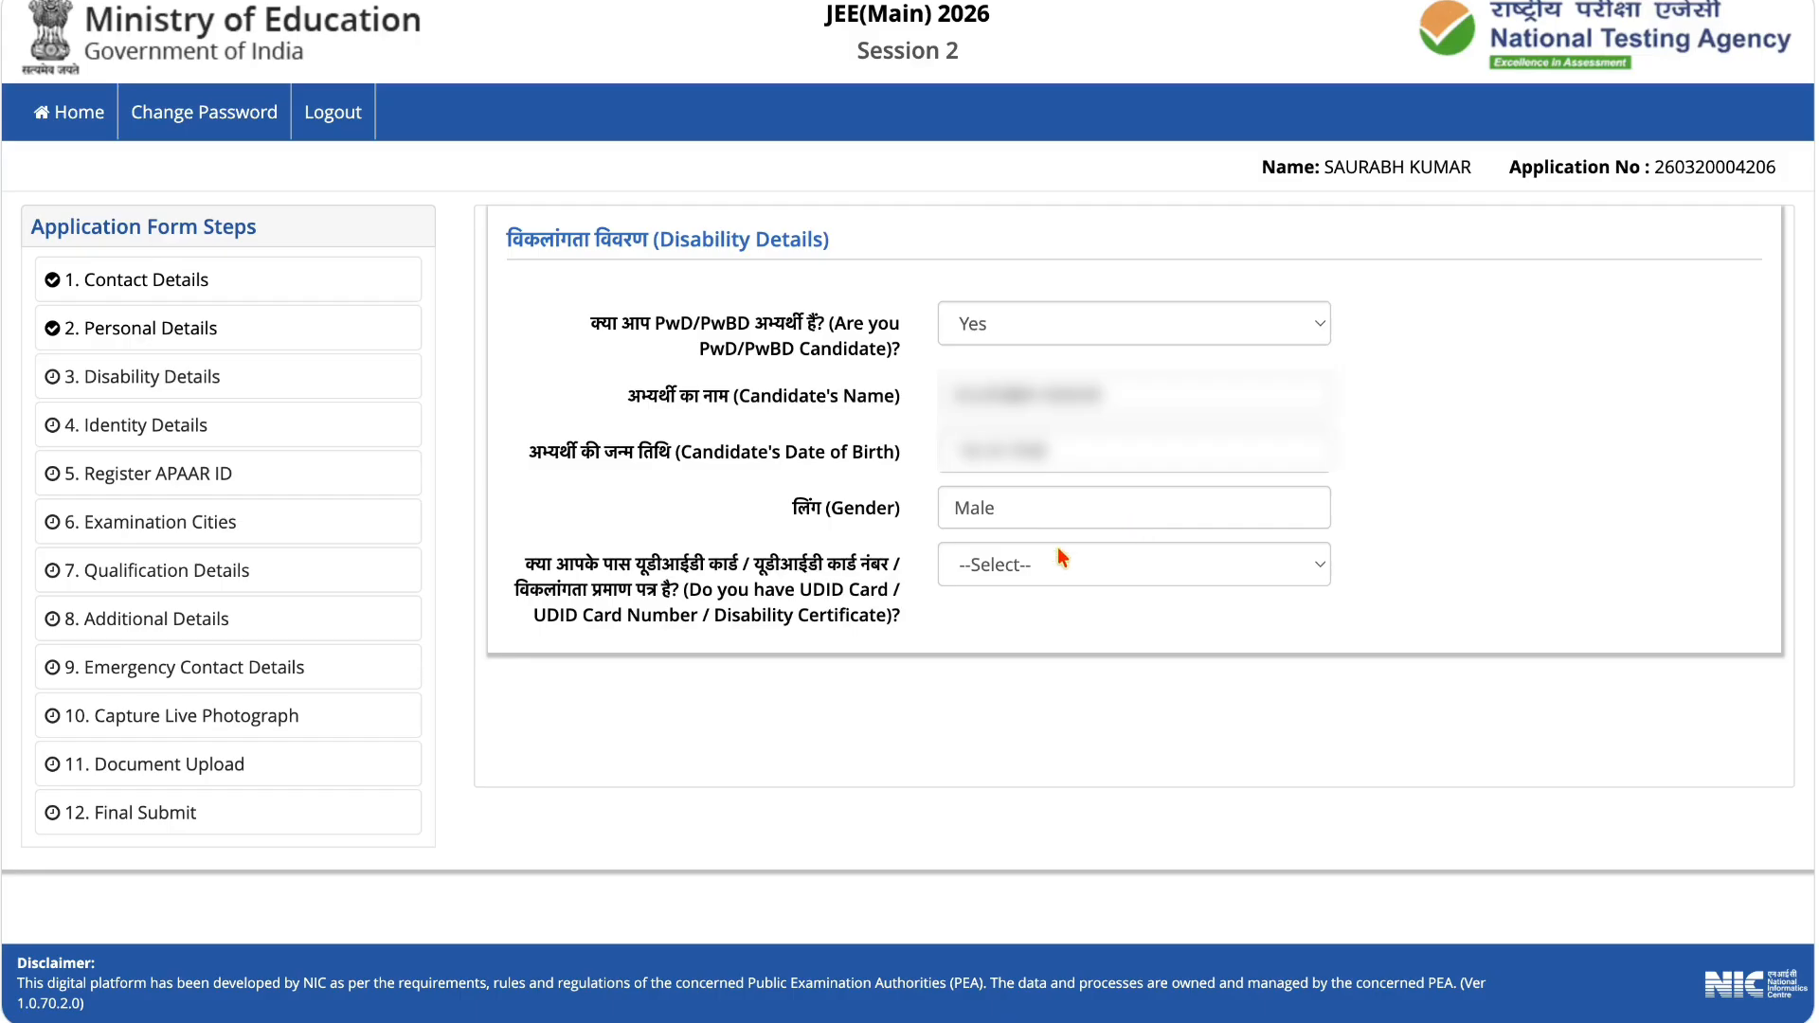
click(1005, 566)
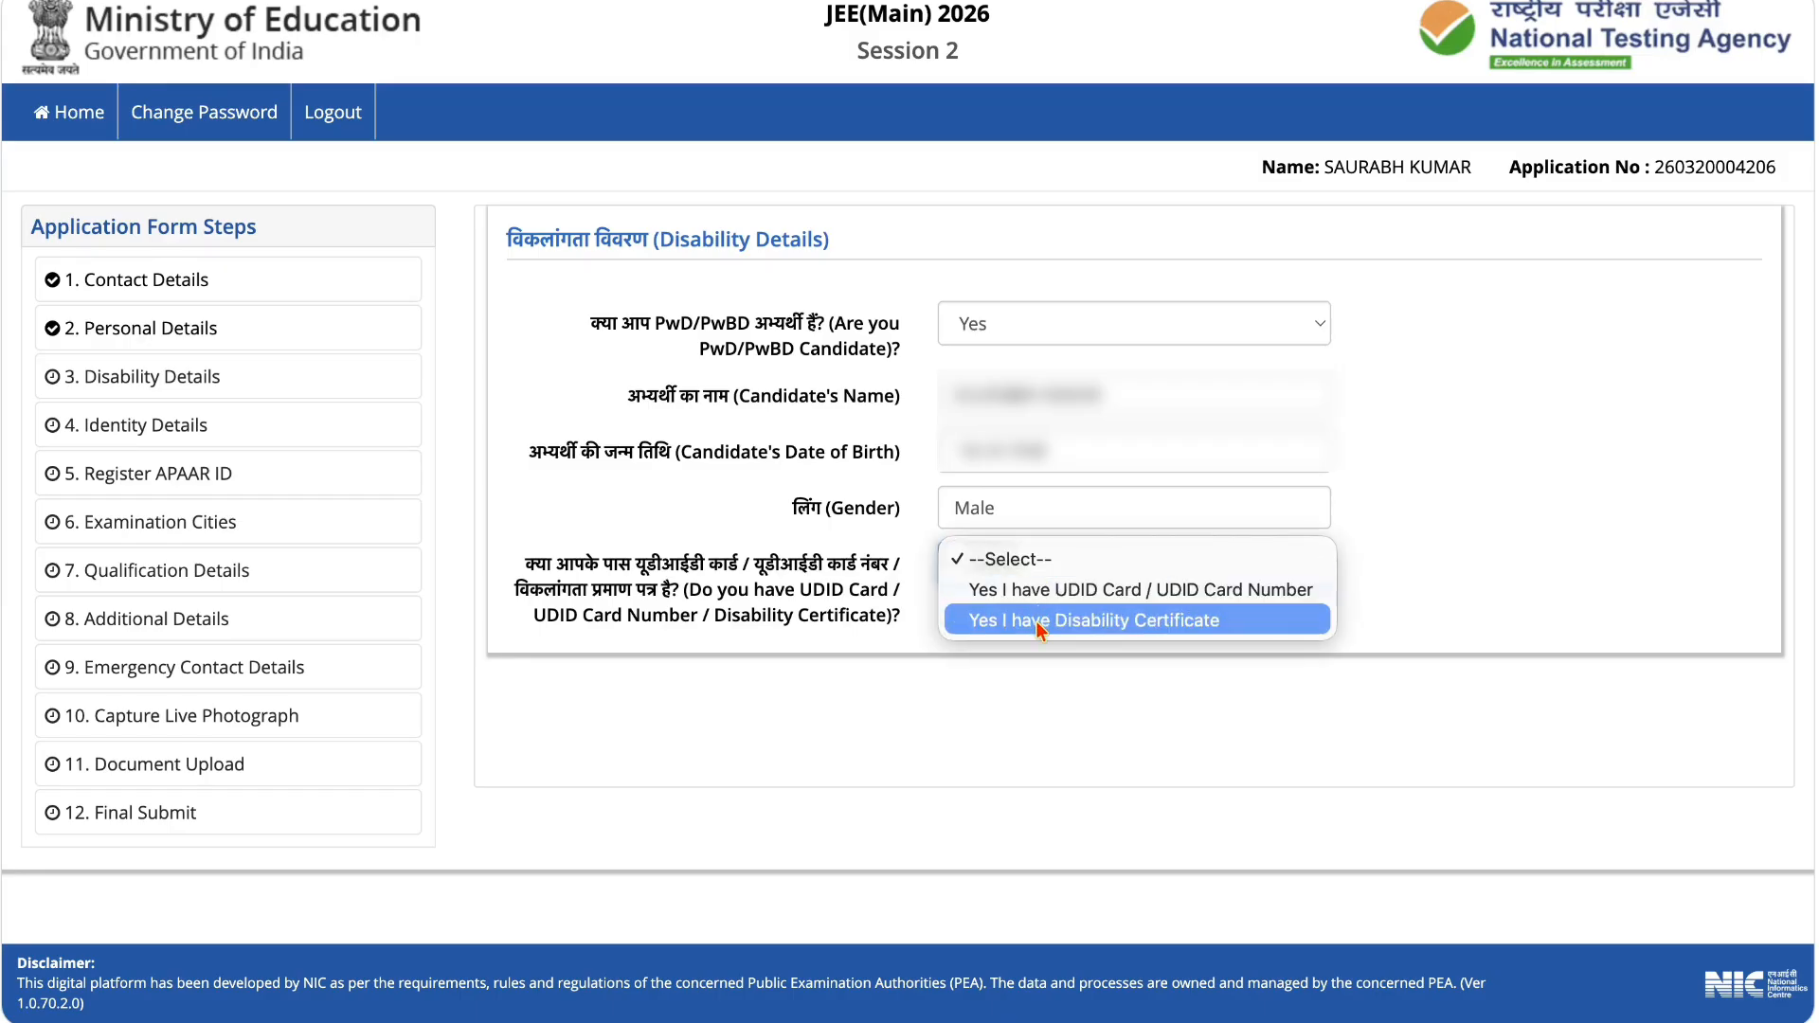
click(1171, 624)
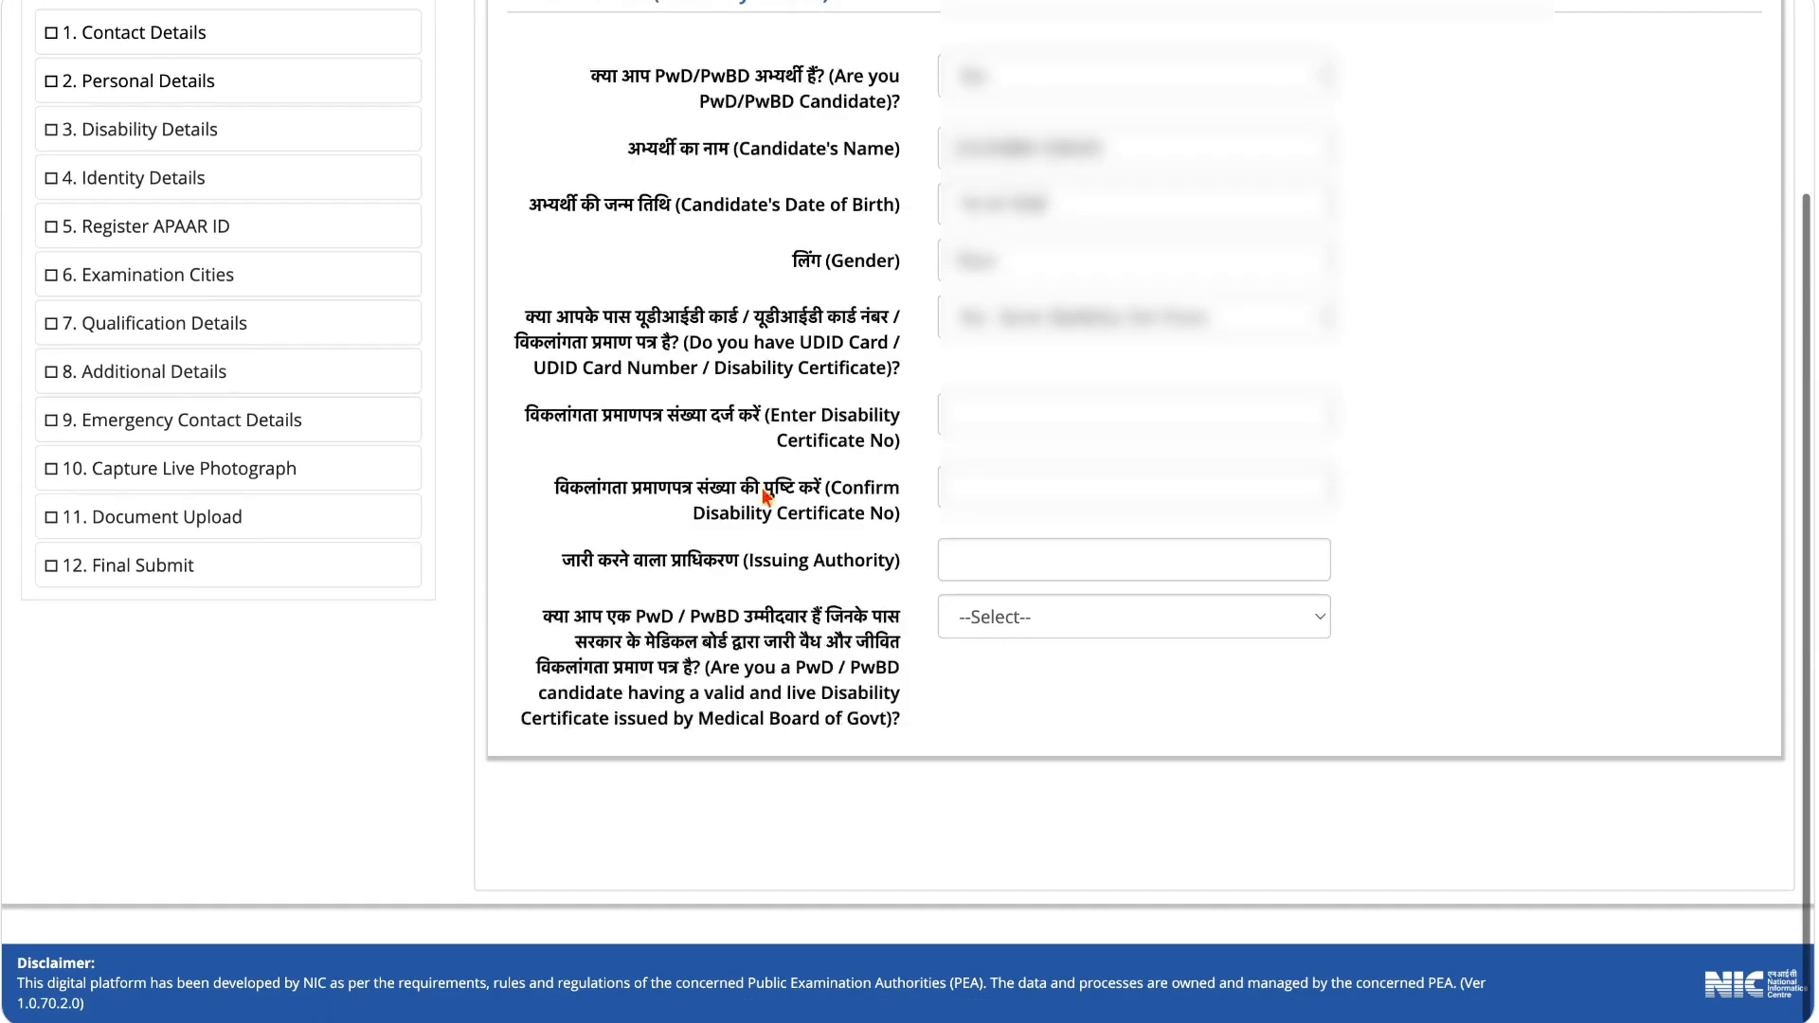
scroll(617, 446, up, 2)
scroll(657, 674, down, 1)
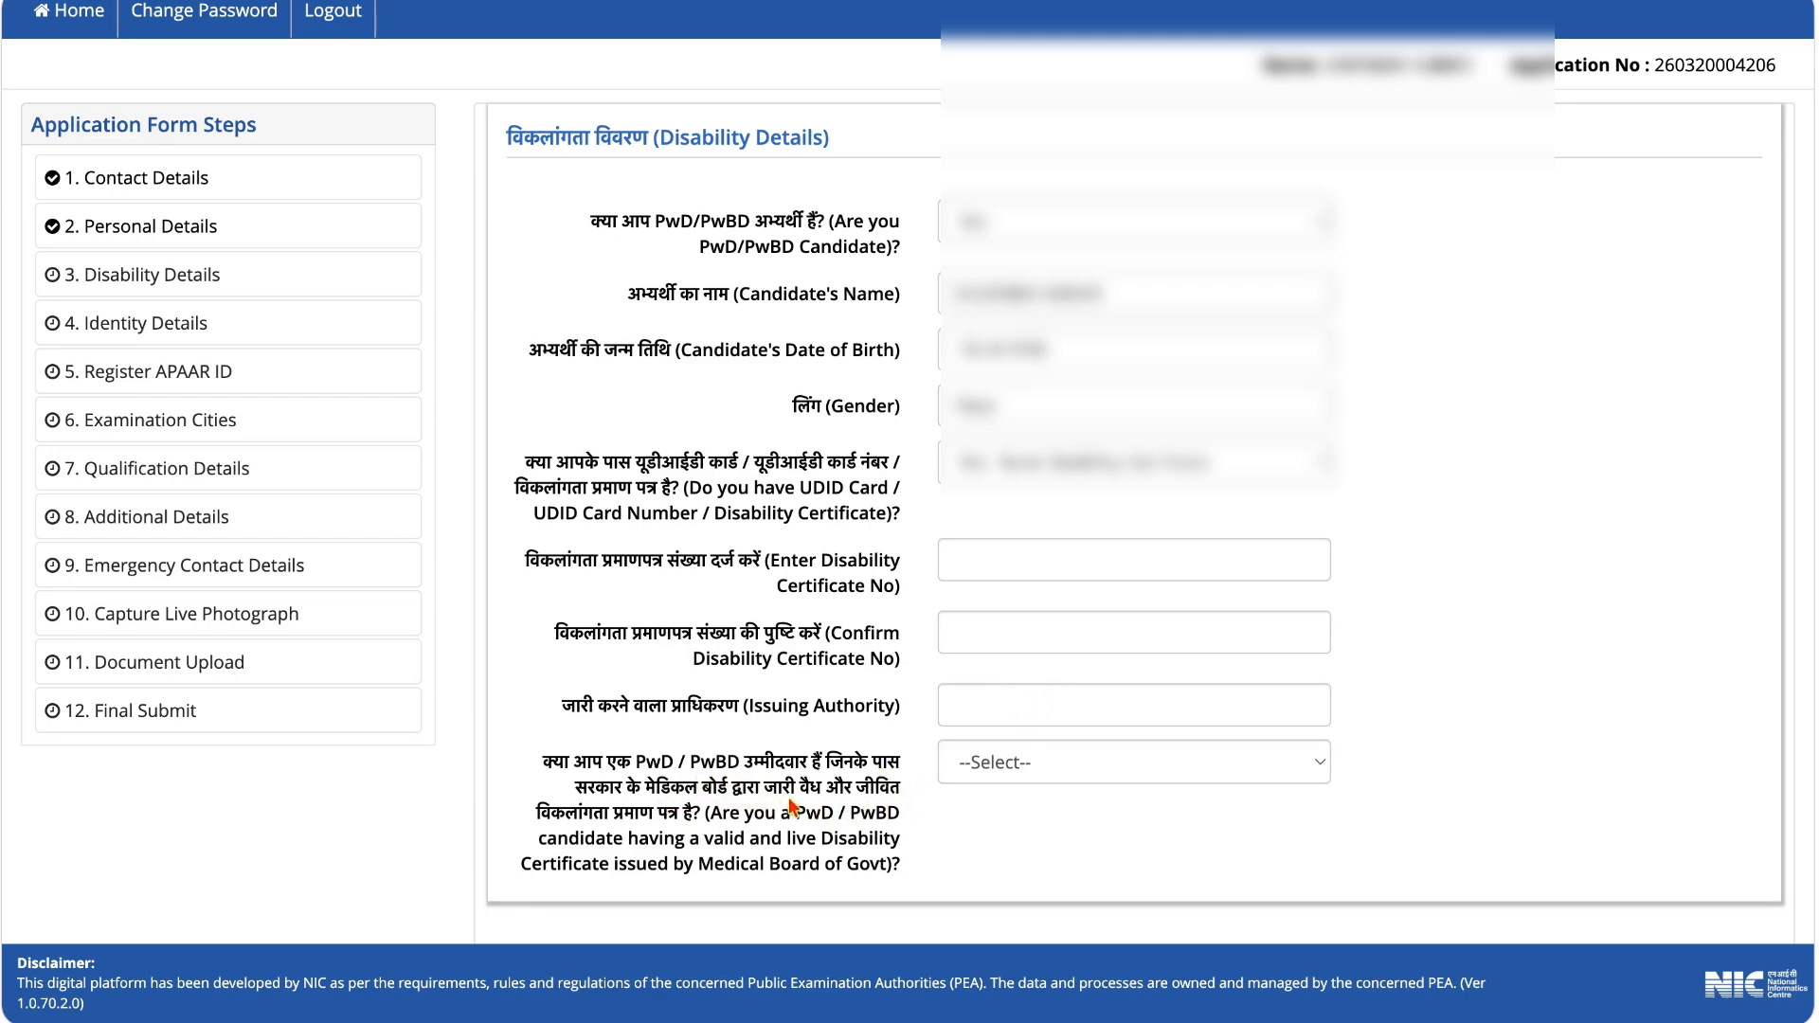
Try "PwD with disability less than 40%" for the Medical Board certificate question, with Cerebral Palsy as the type of disability.
click(965, 779)
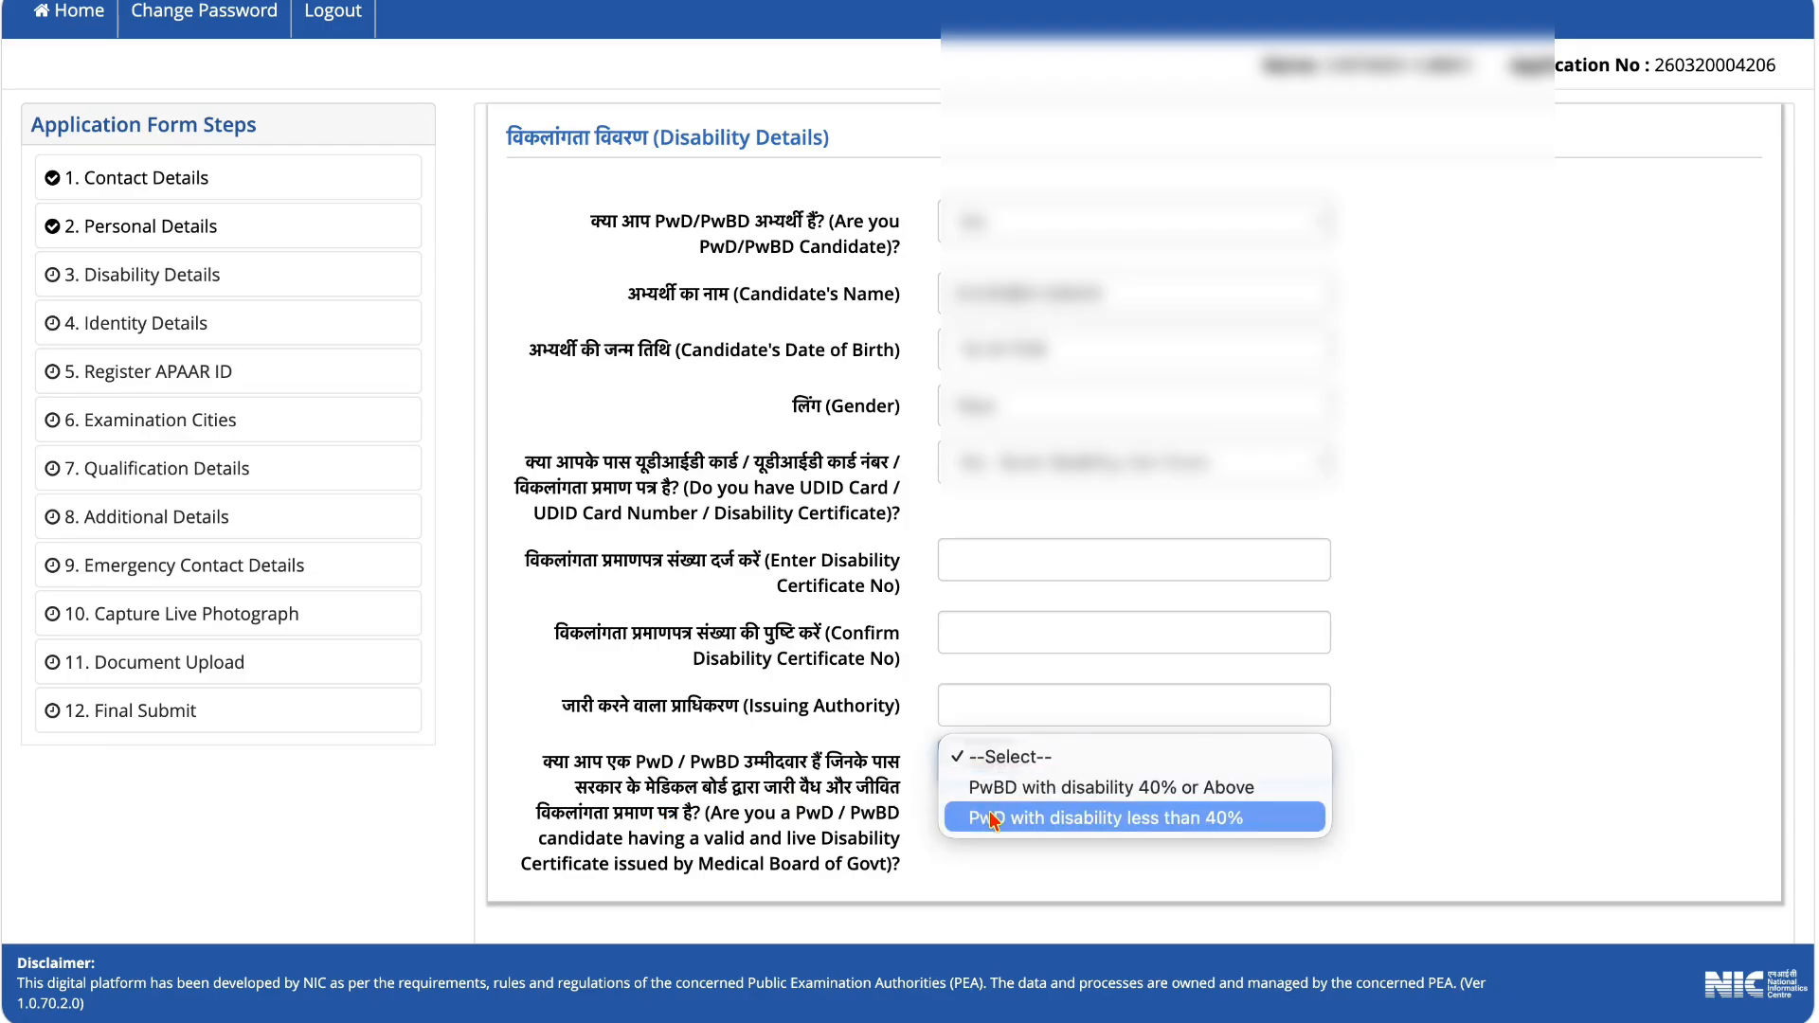
click(1094, 818)
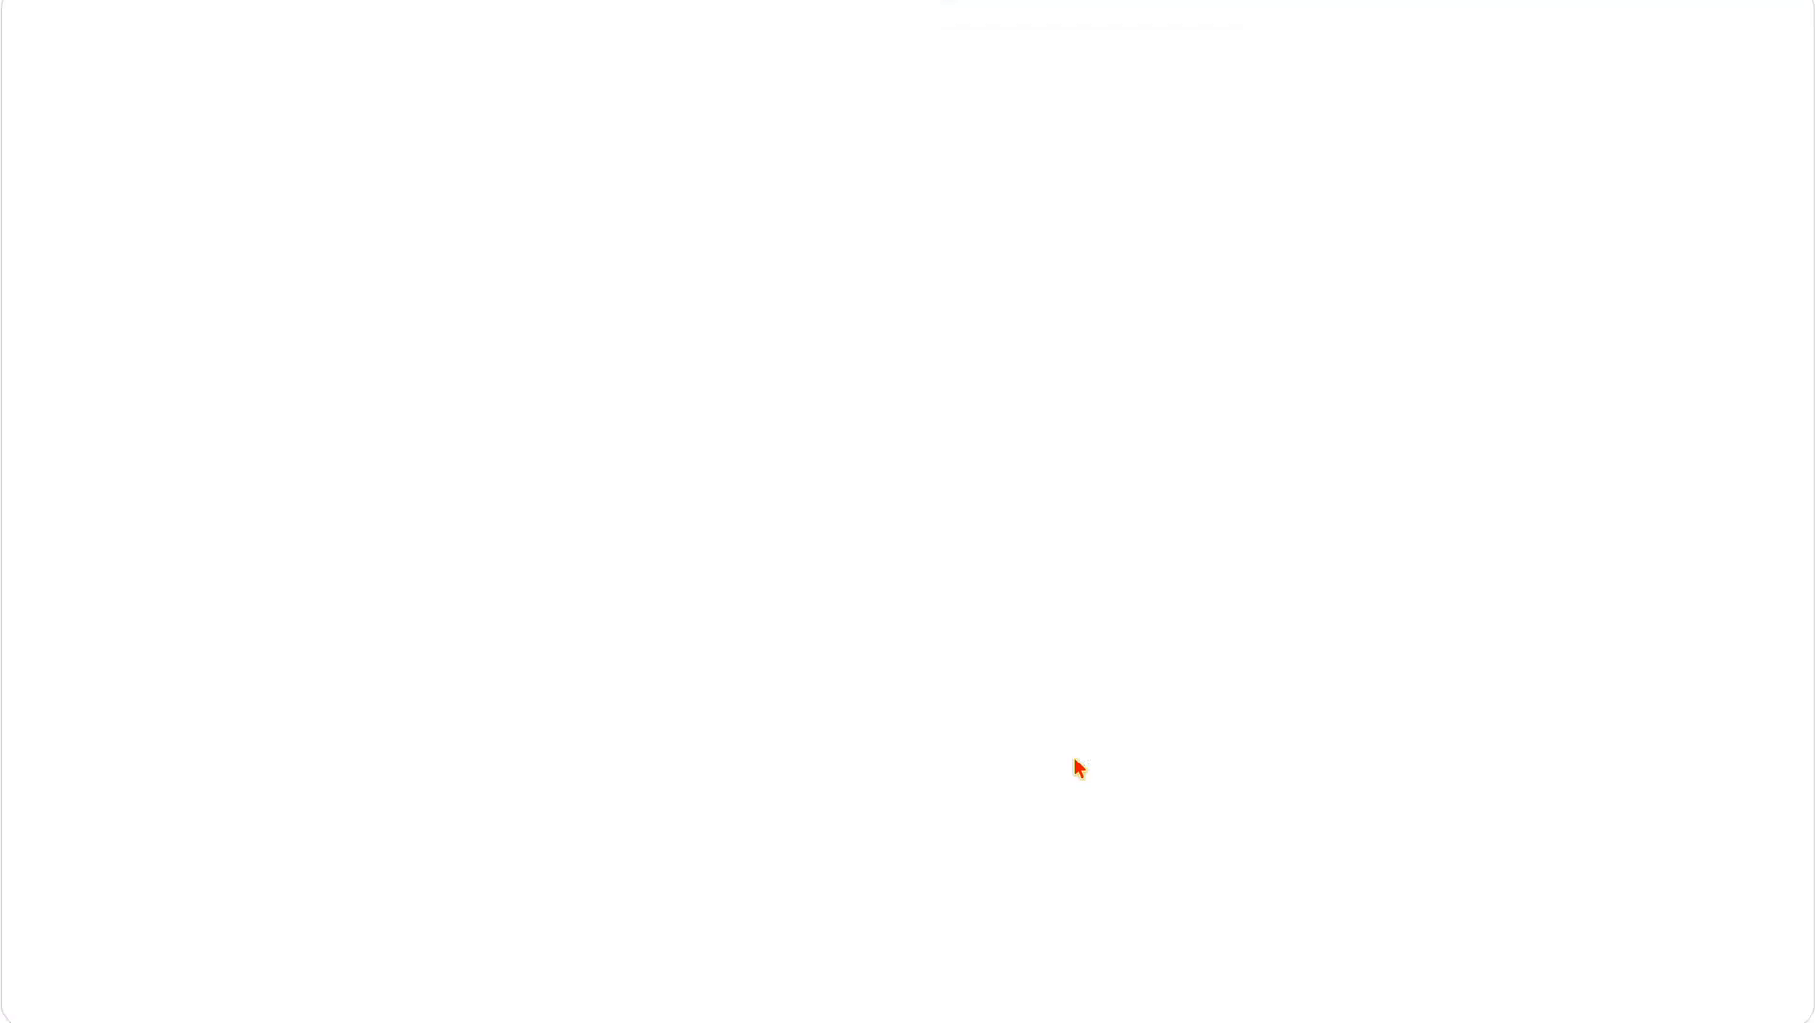
scroll(1073, 758, down, 3)
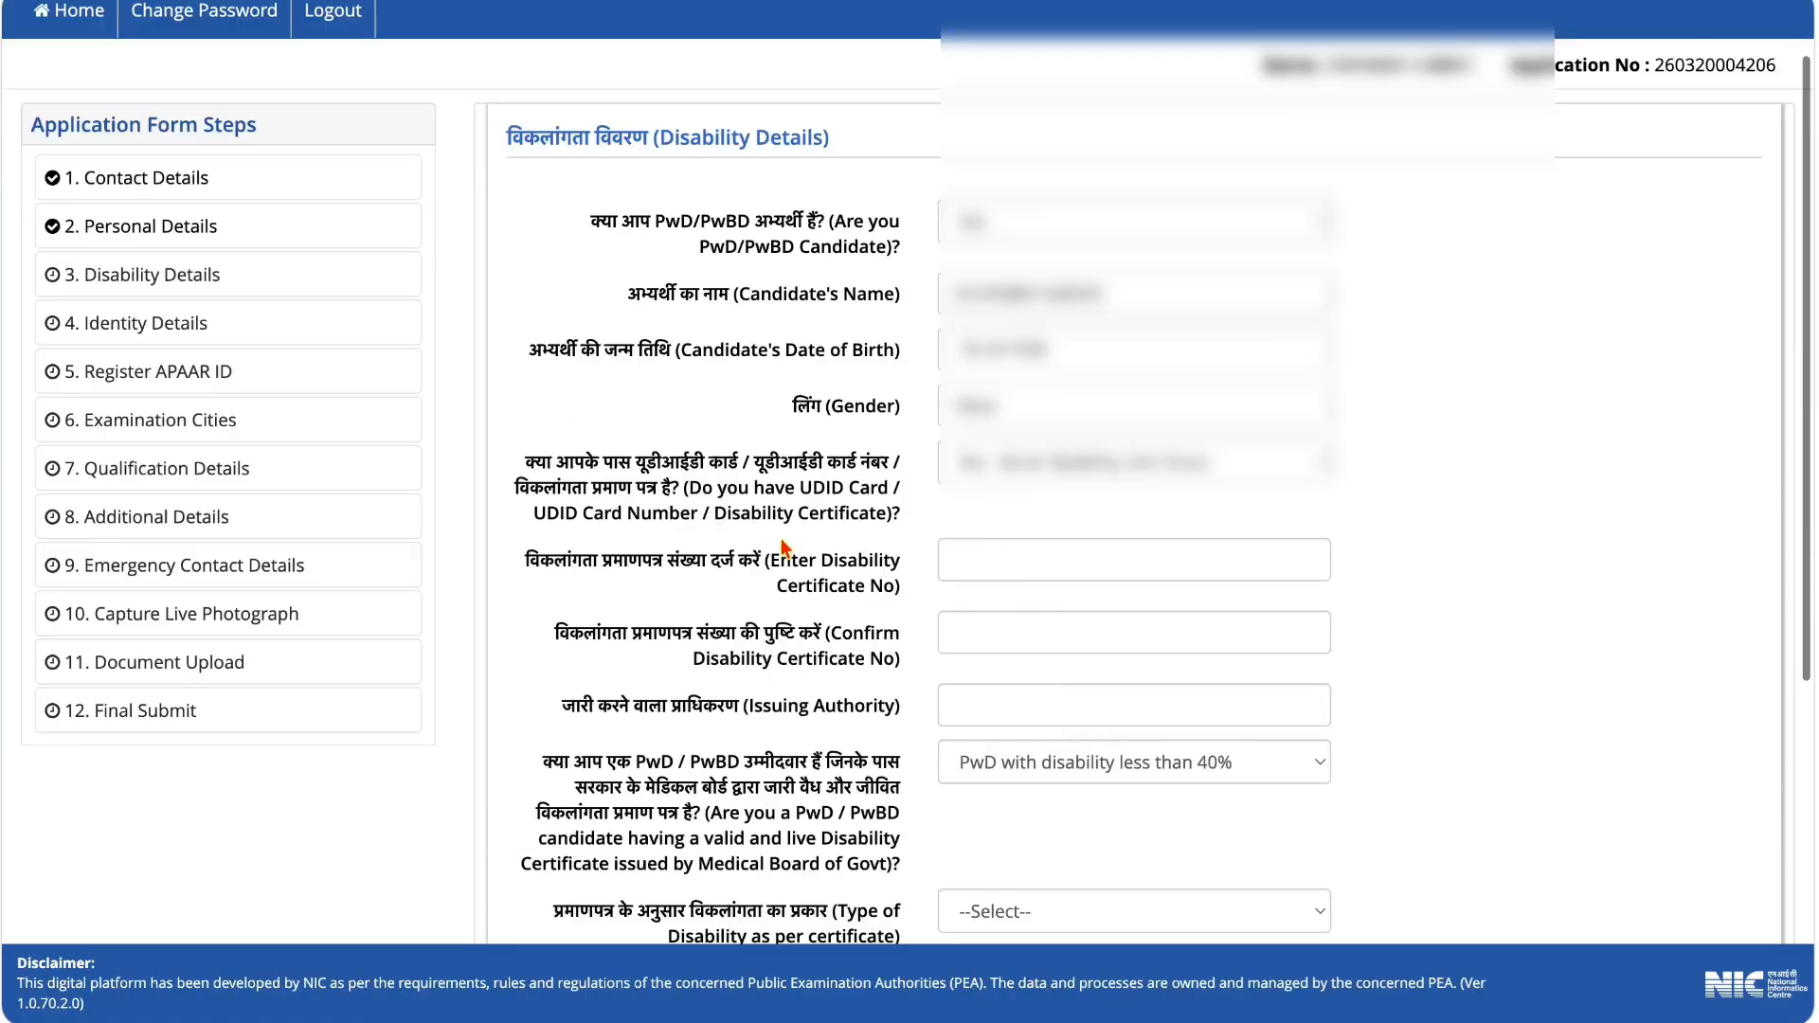
scroll(889, 770, down, 1)
scroll(888, 769, down, 2)
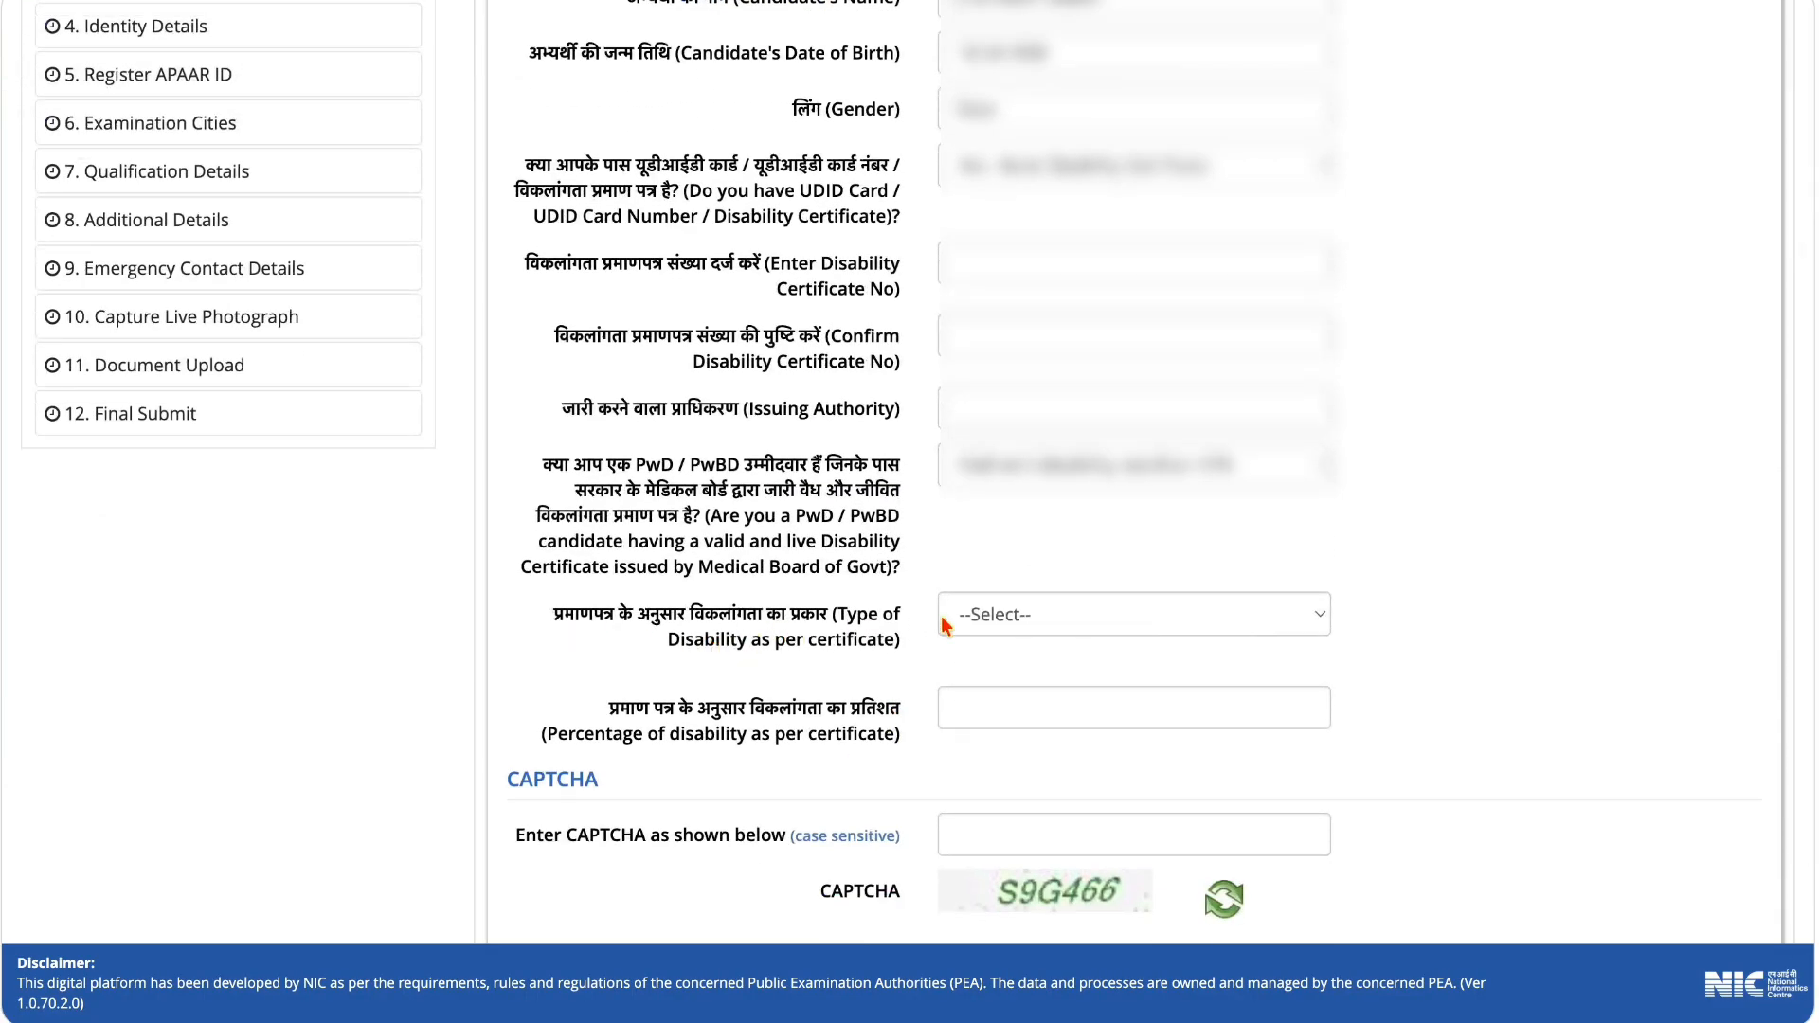
click(986, 614)
click(982, 642)
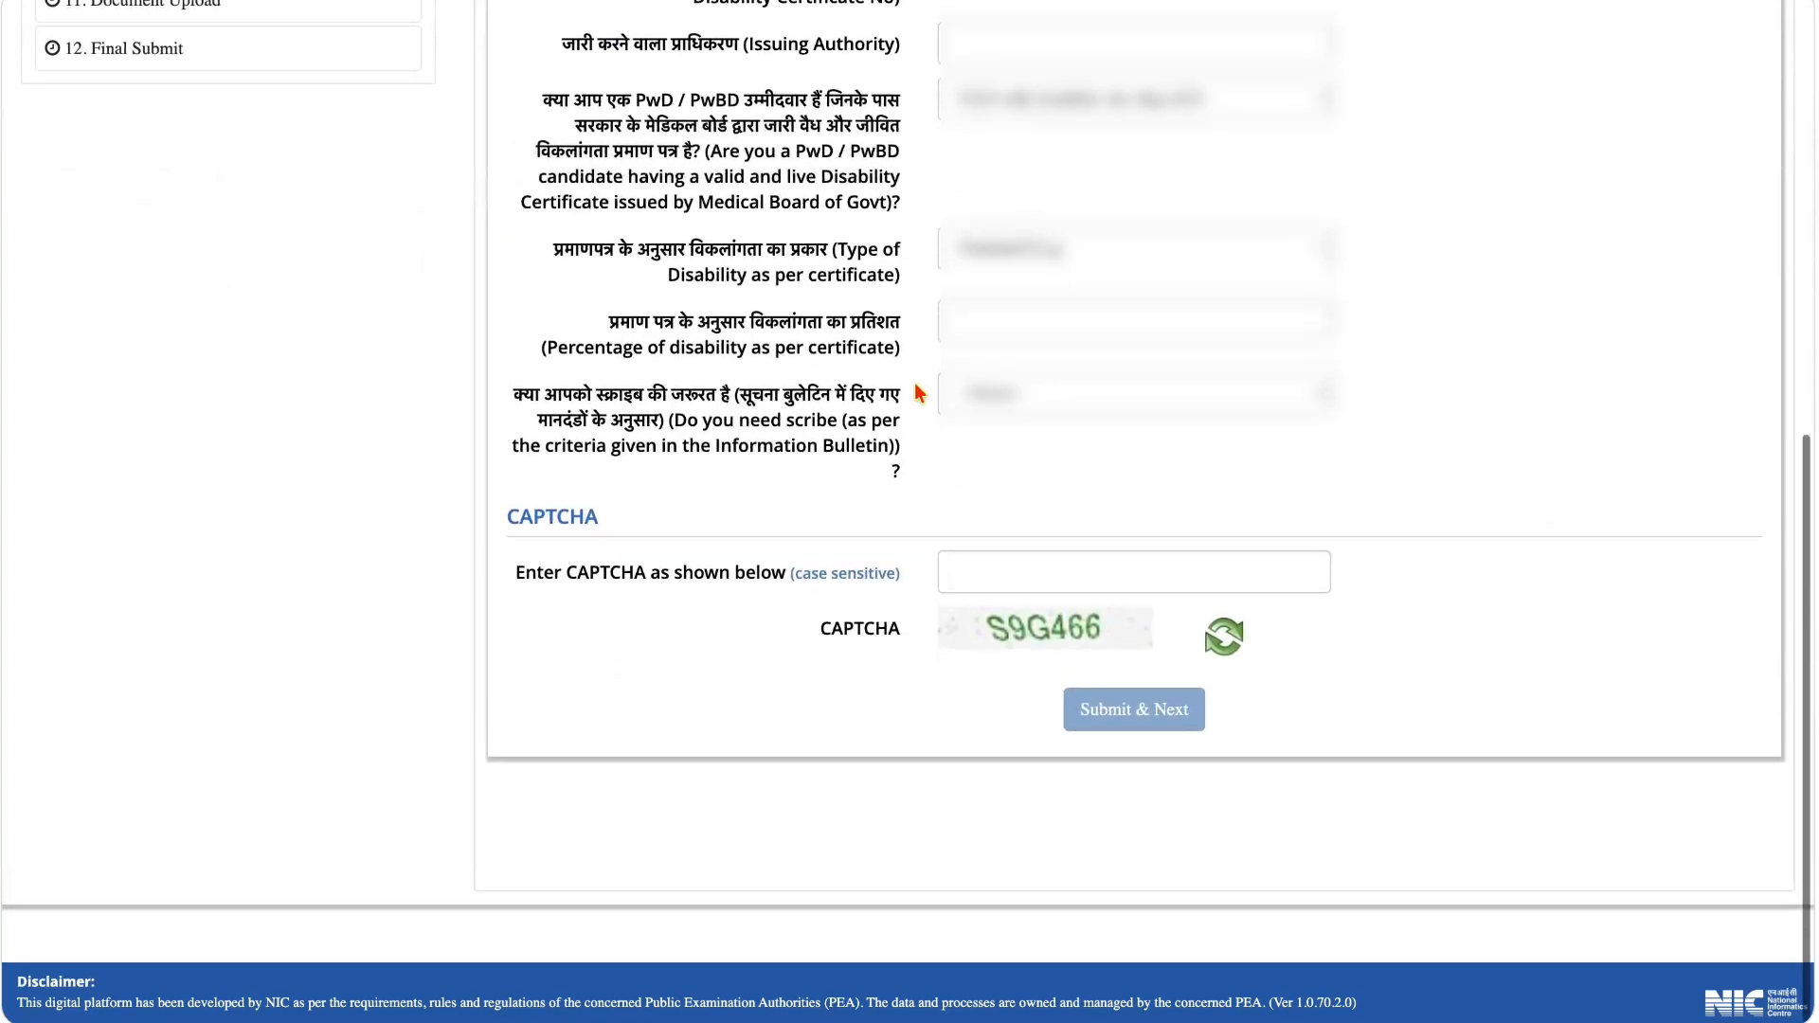
View the answer options for needing a scribe and the end of the Disability Details form.
scroll(986, 616, up, 3)
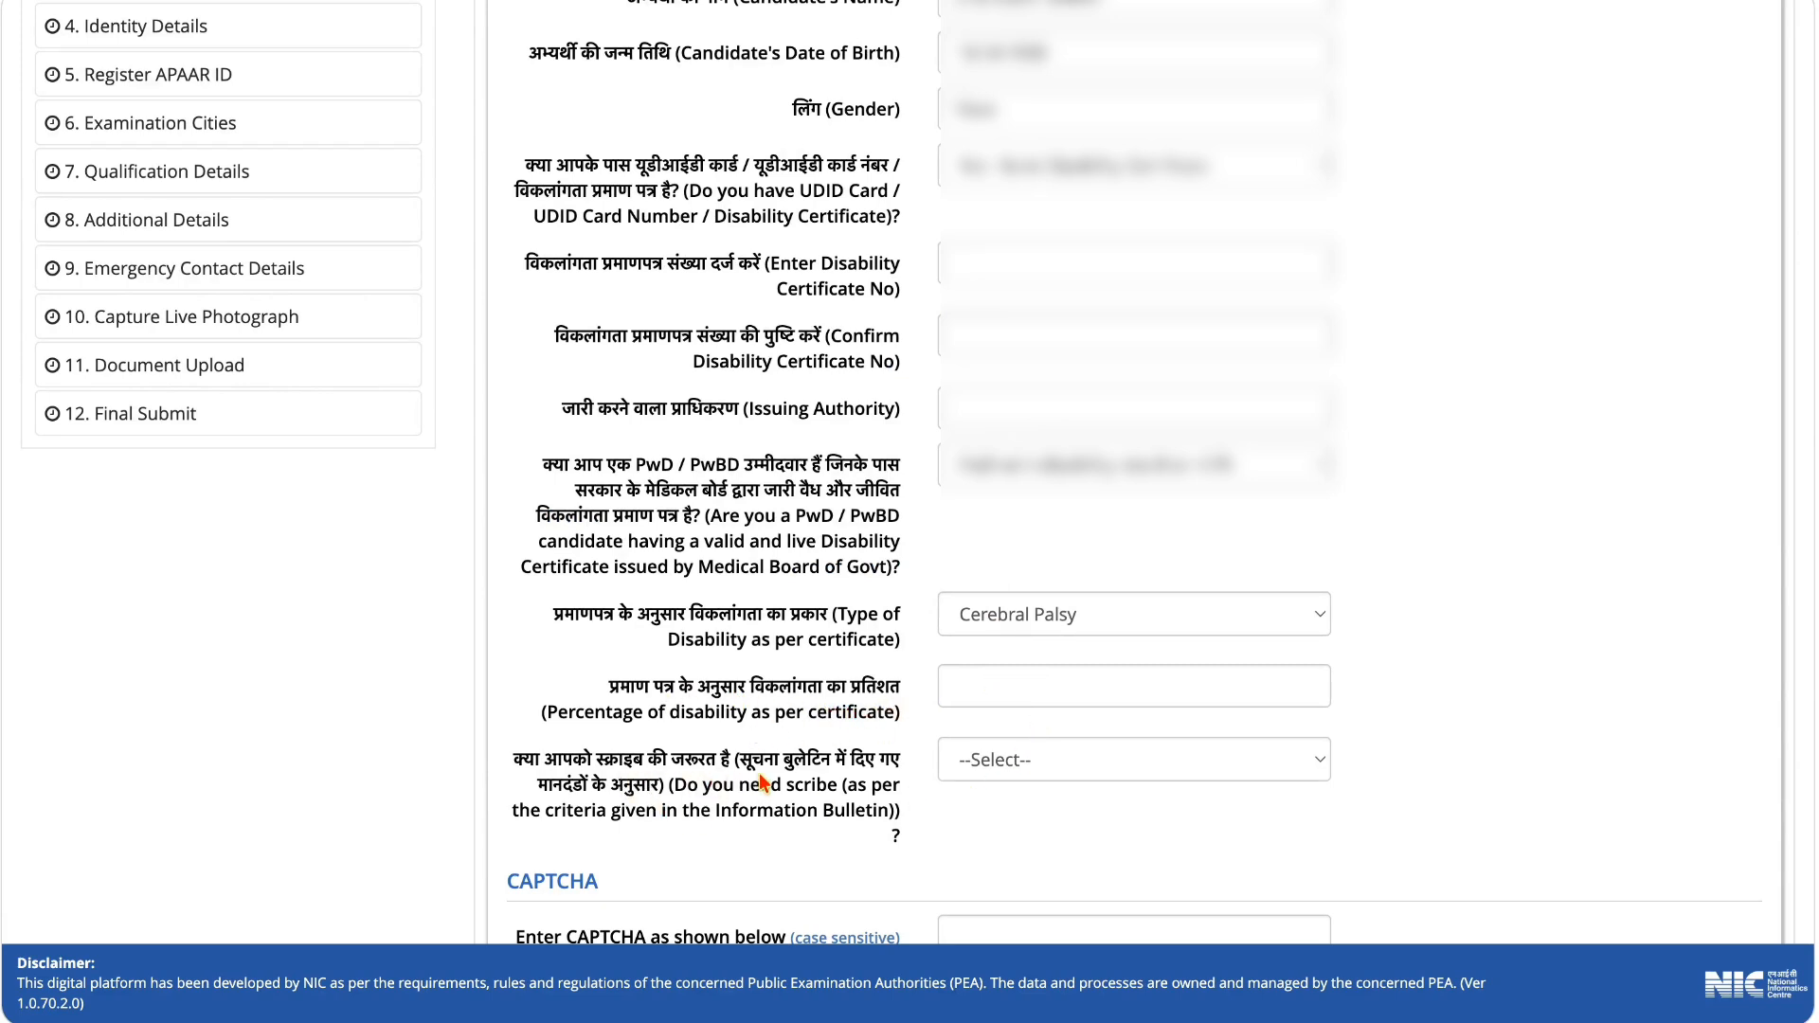
click(1019, 758)
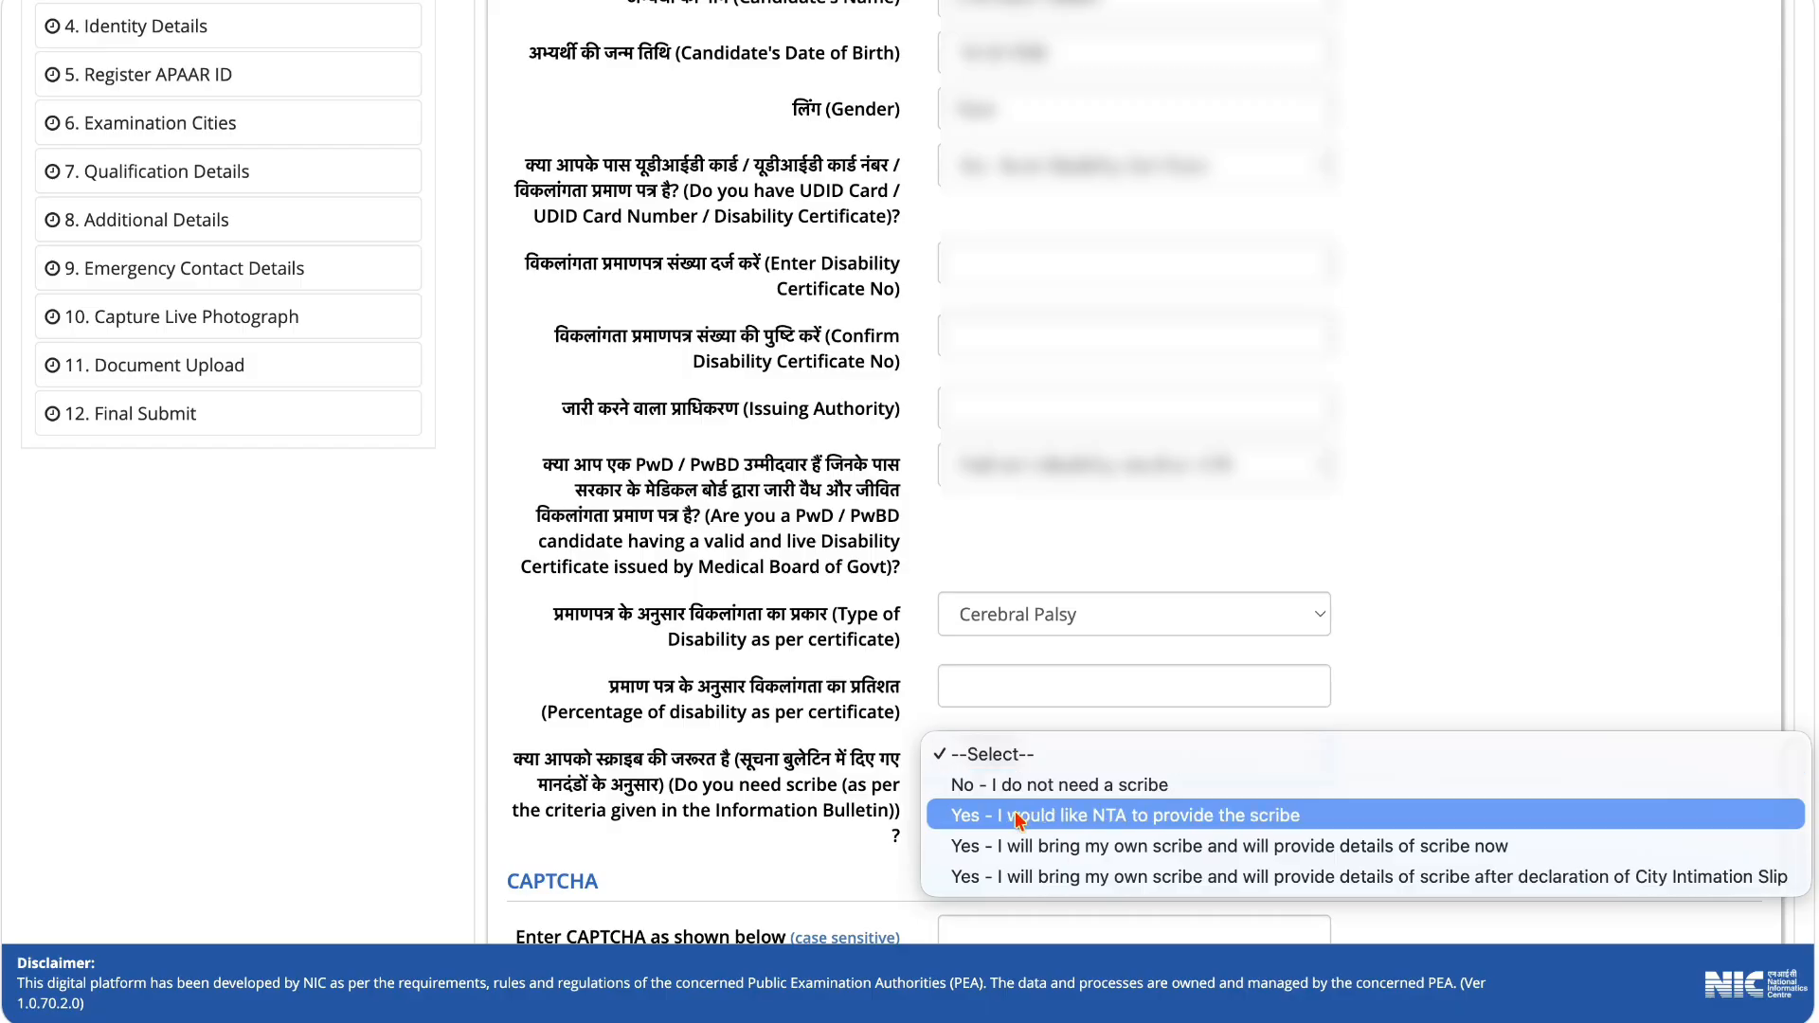
click(1334, 603)
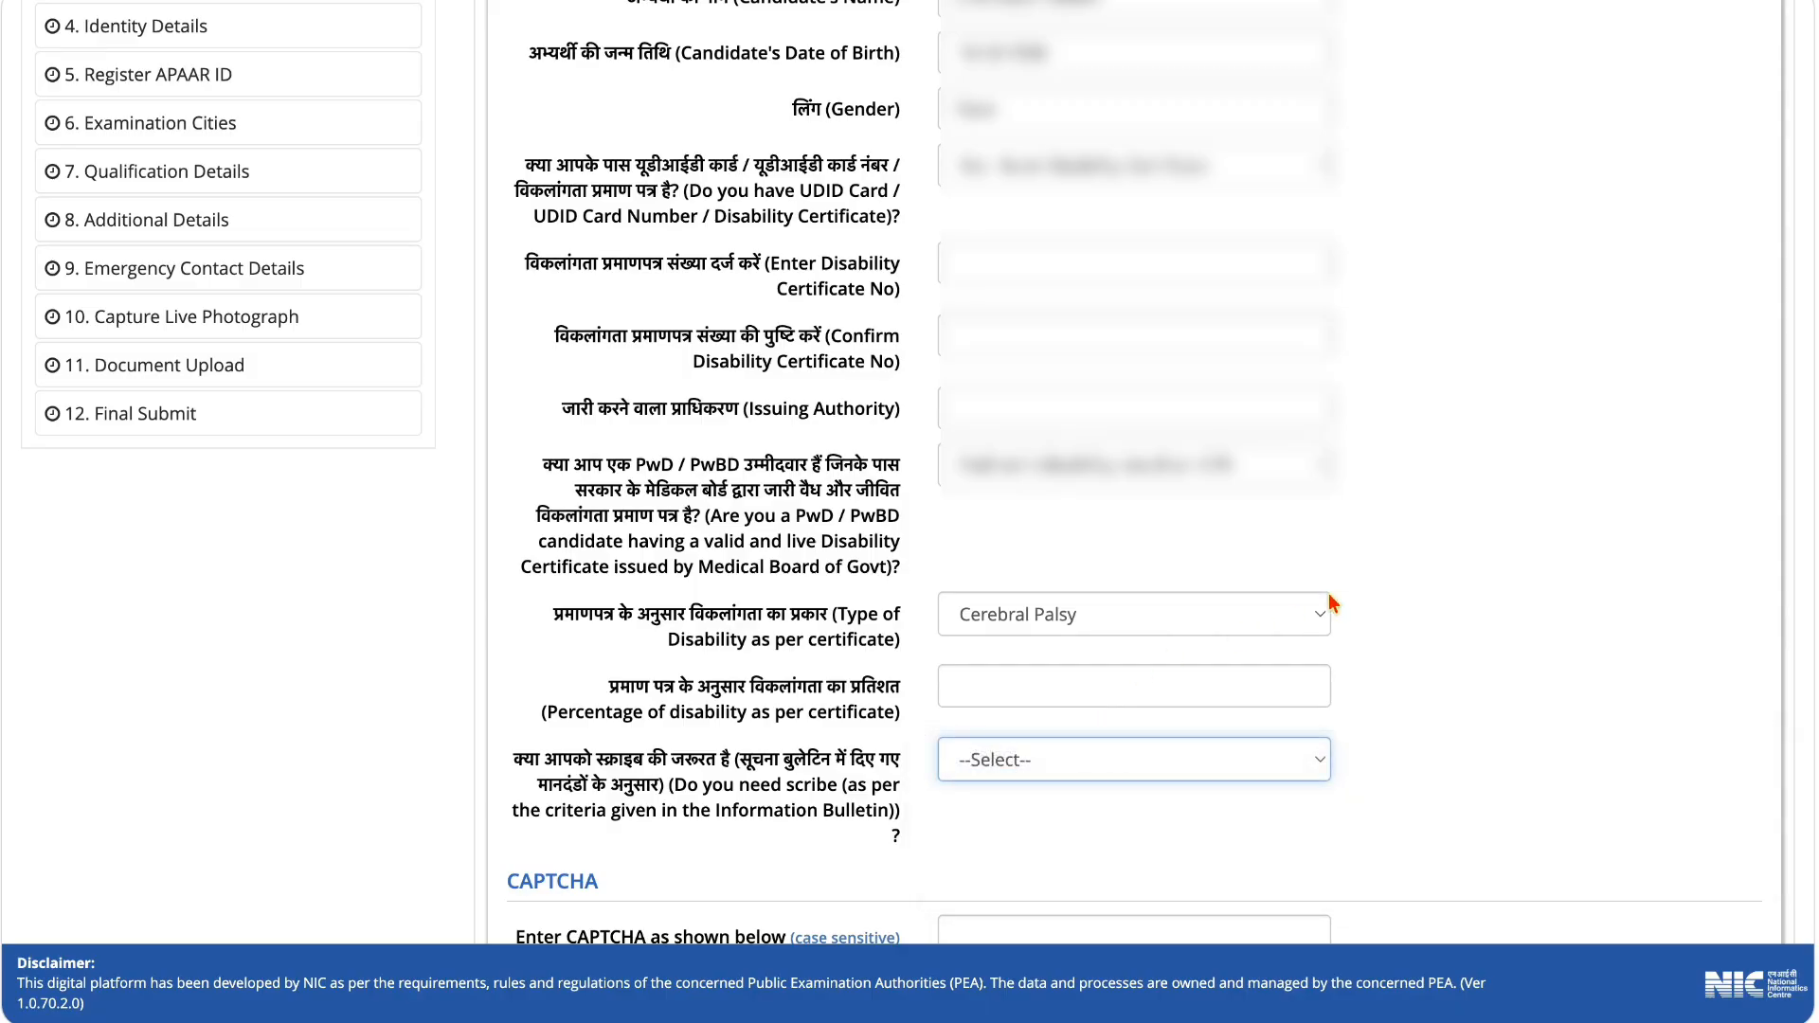
scroll(1393, 365, down, 4)
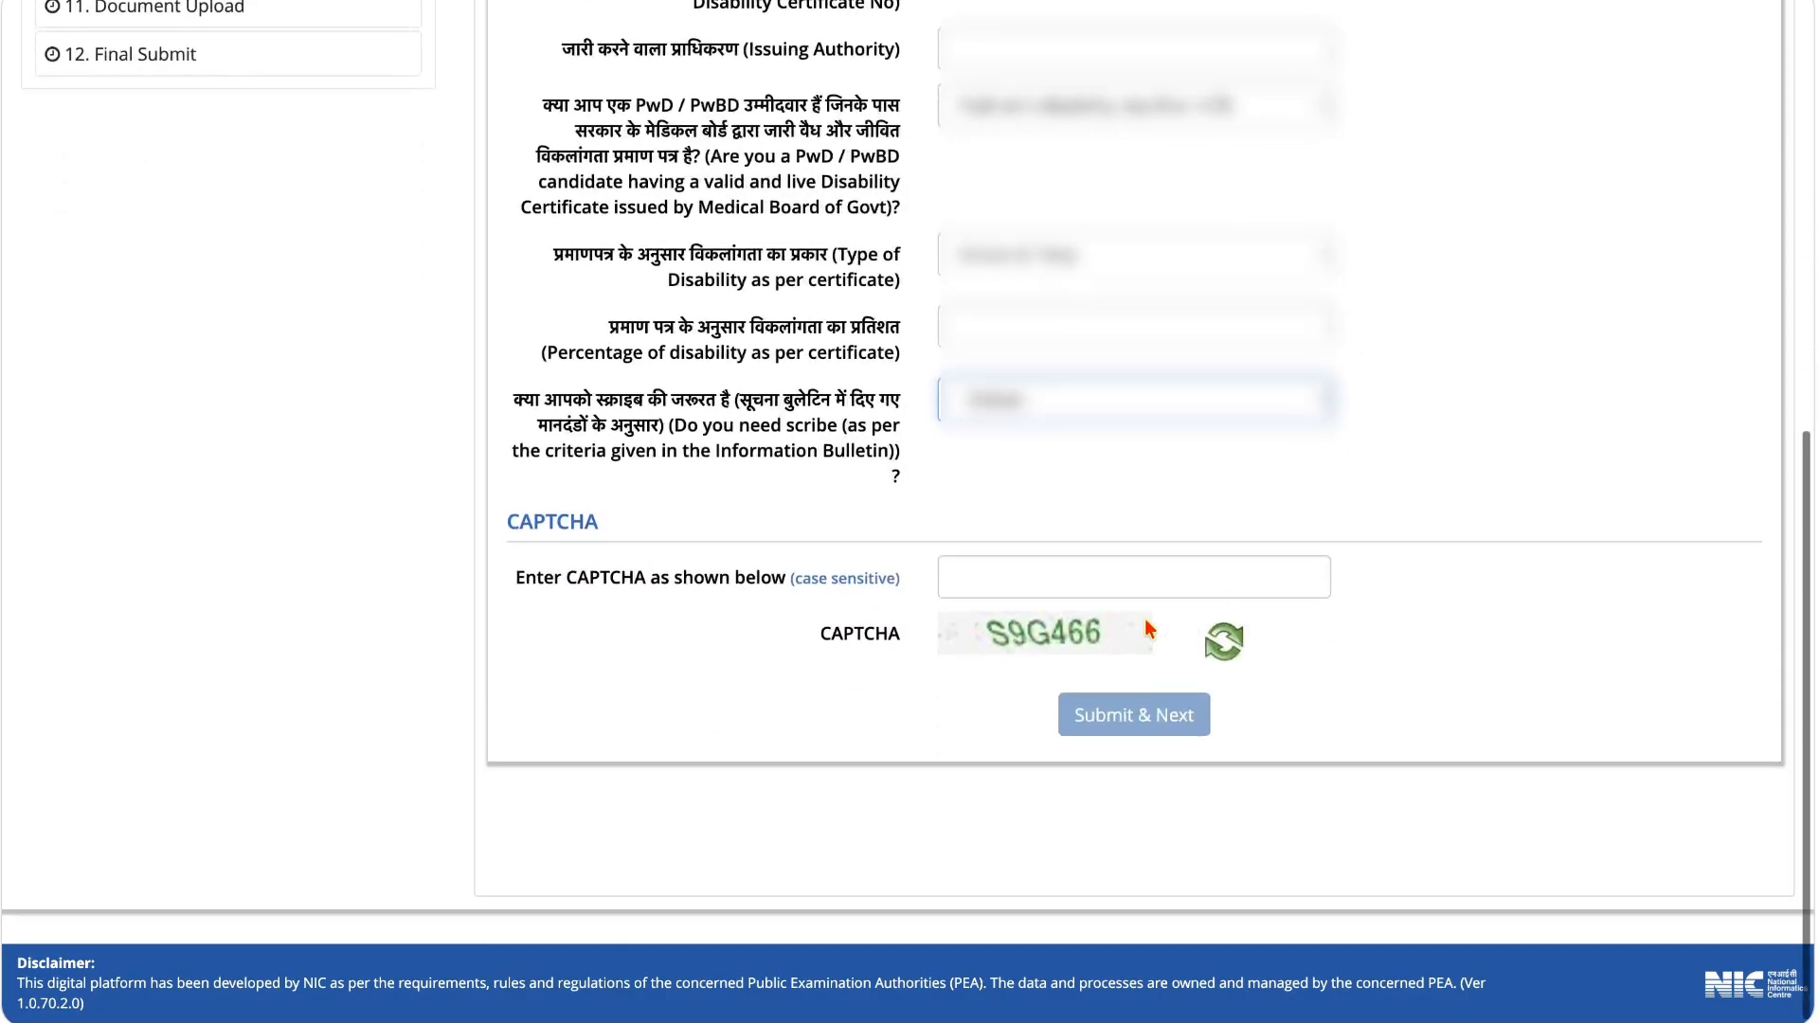
click(1121, 725)
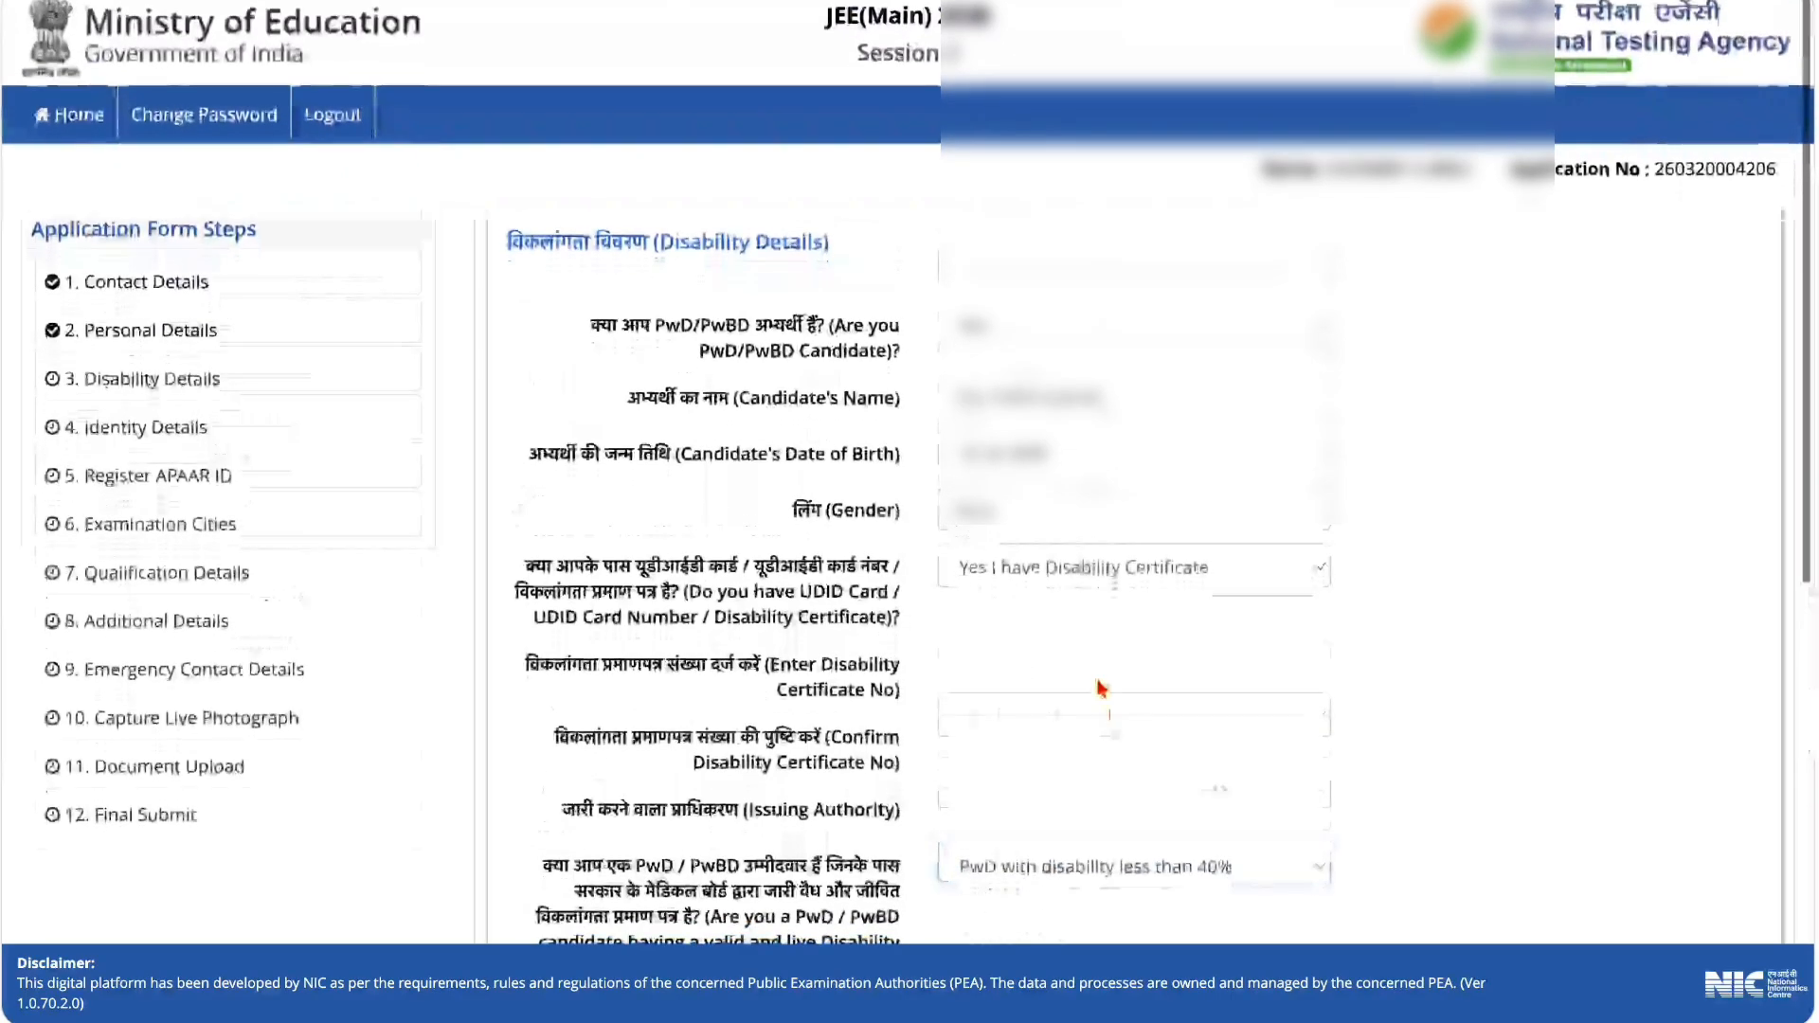
Set the PwD/PwBD candidate question to No, enter the displayed CAPTCHA, and submit the Disability Details.
click(974, 332)
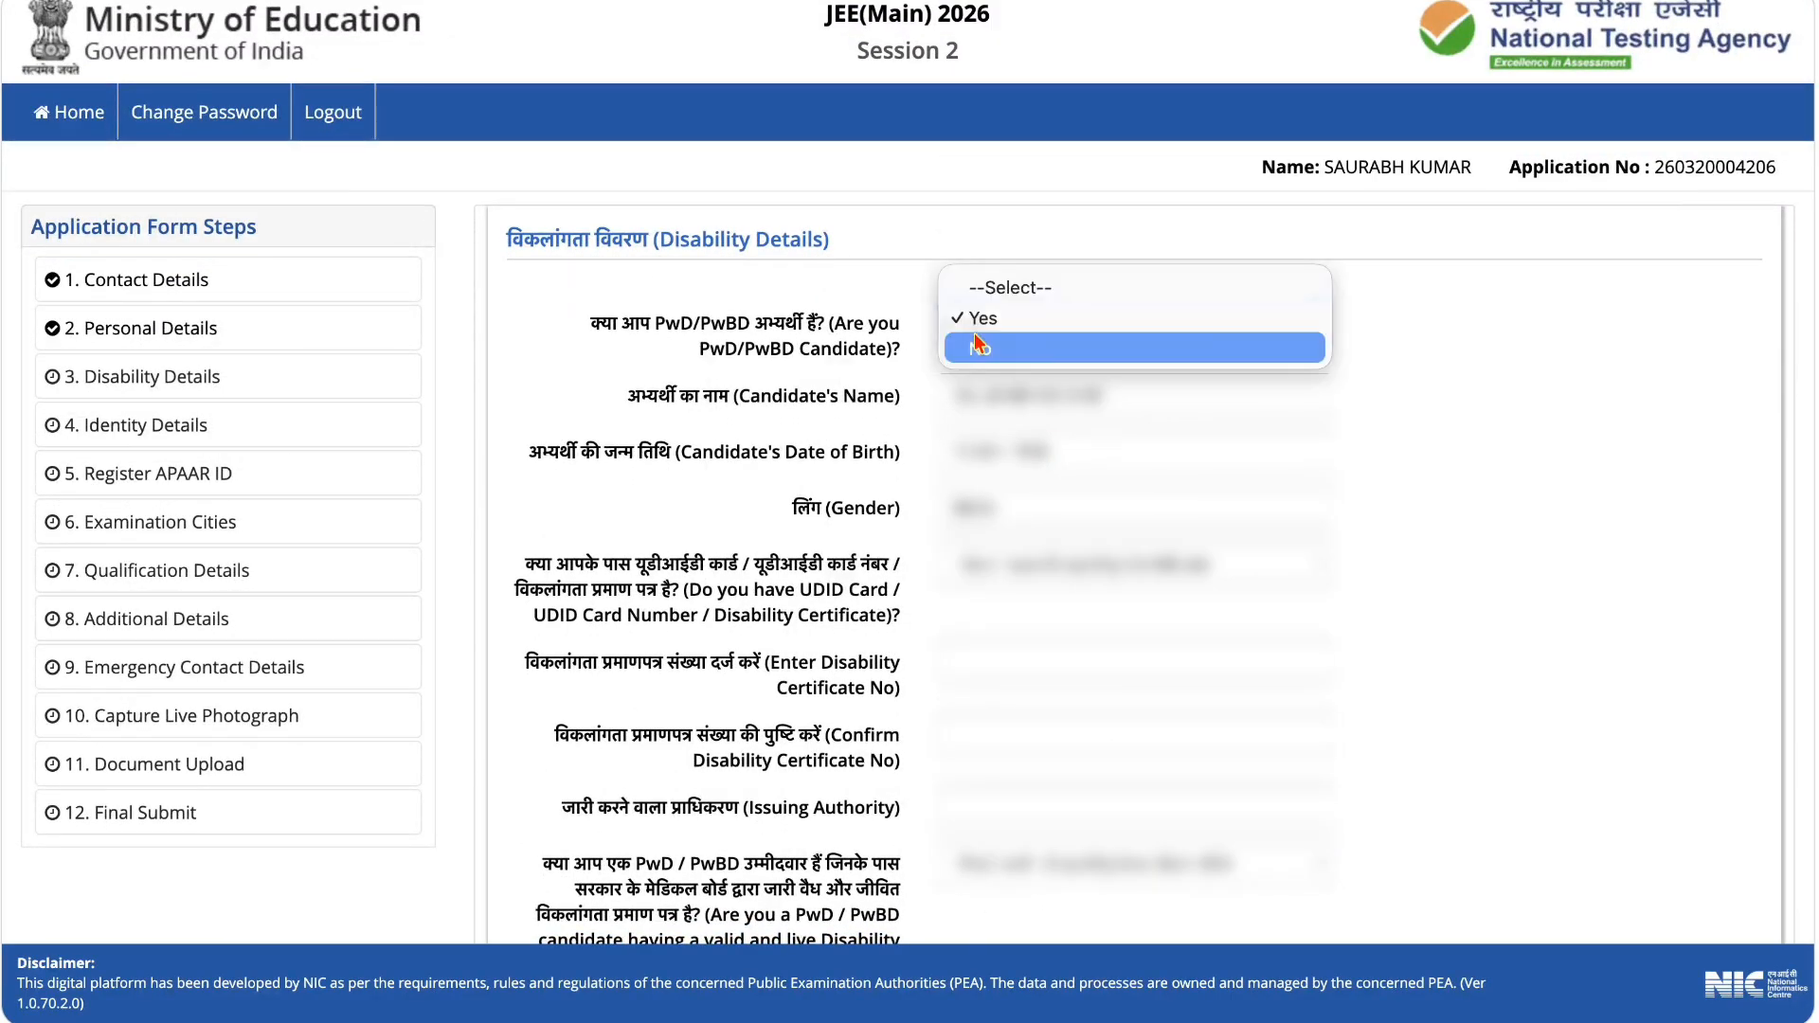
click(986, 343)
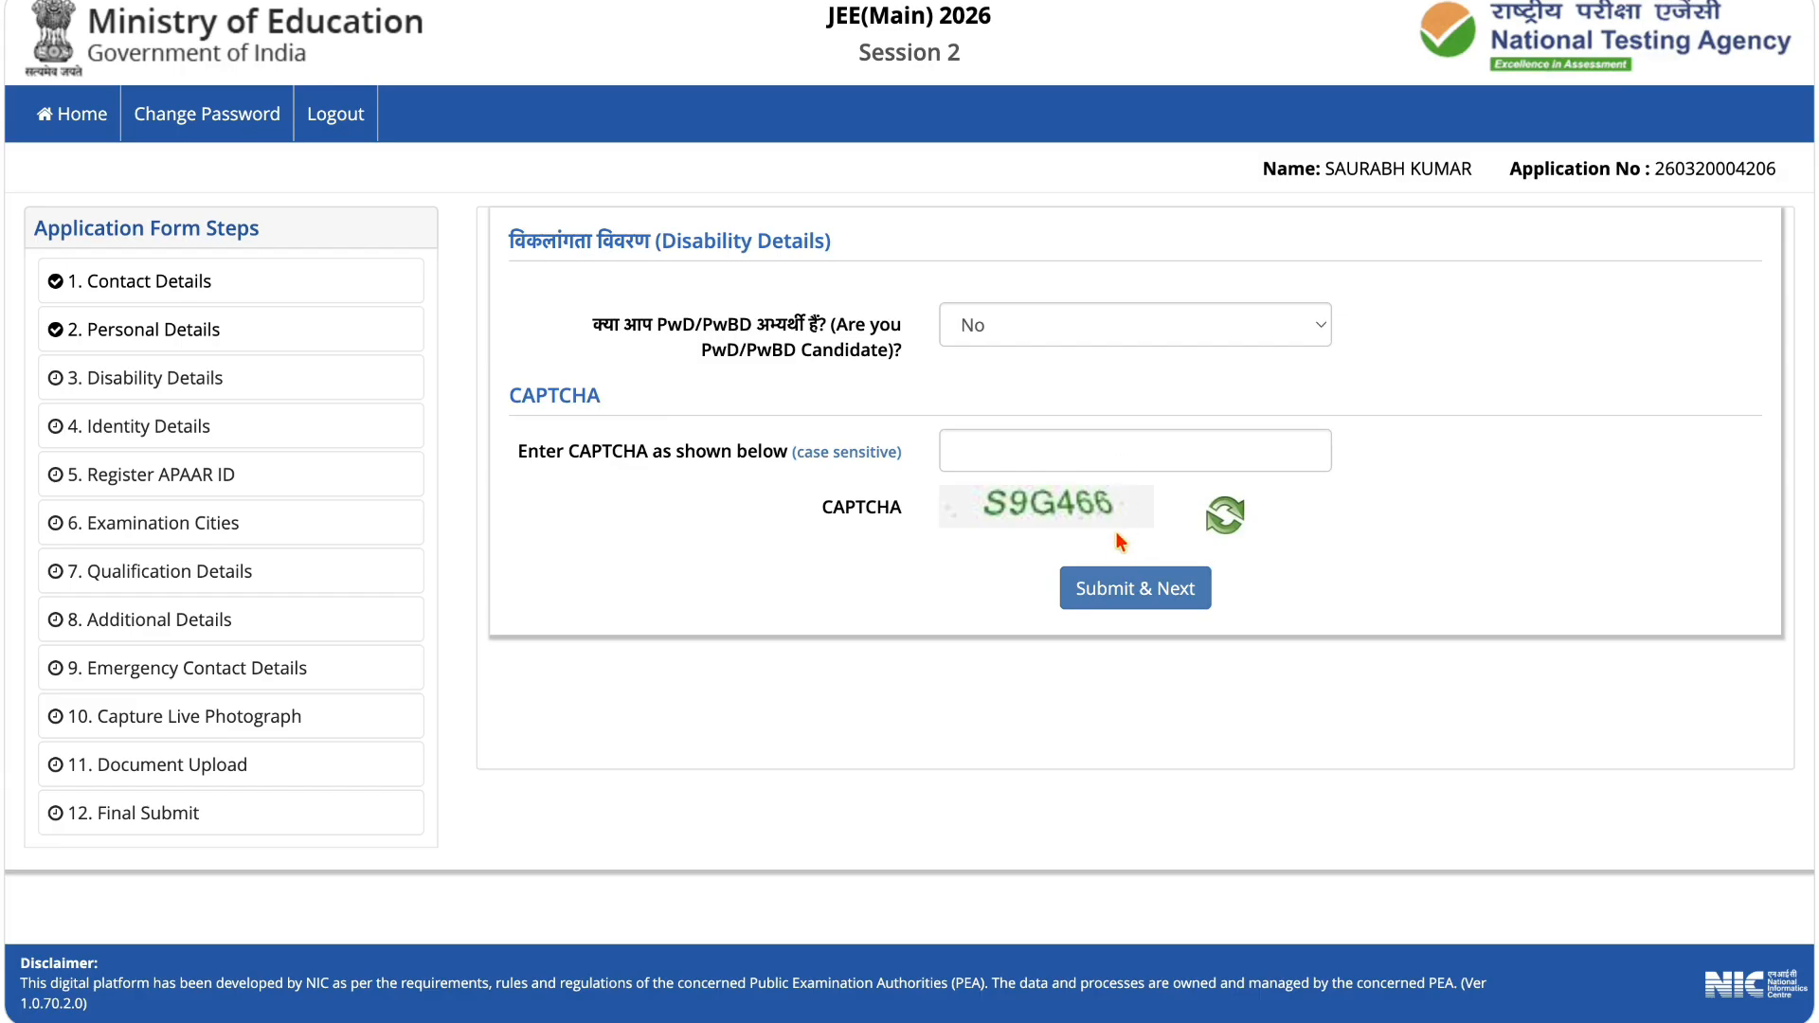
click(1101, 459)
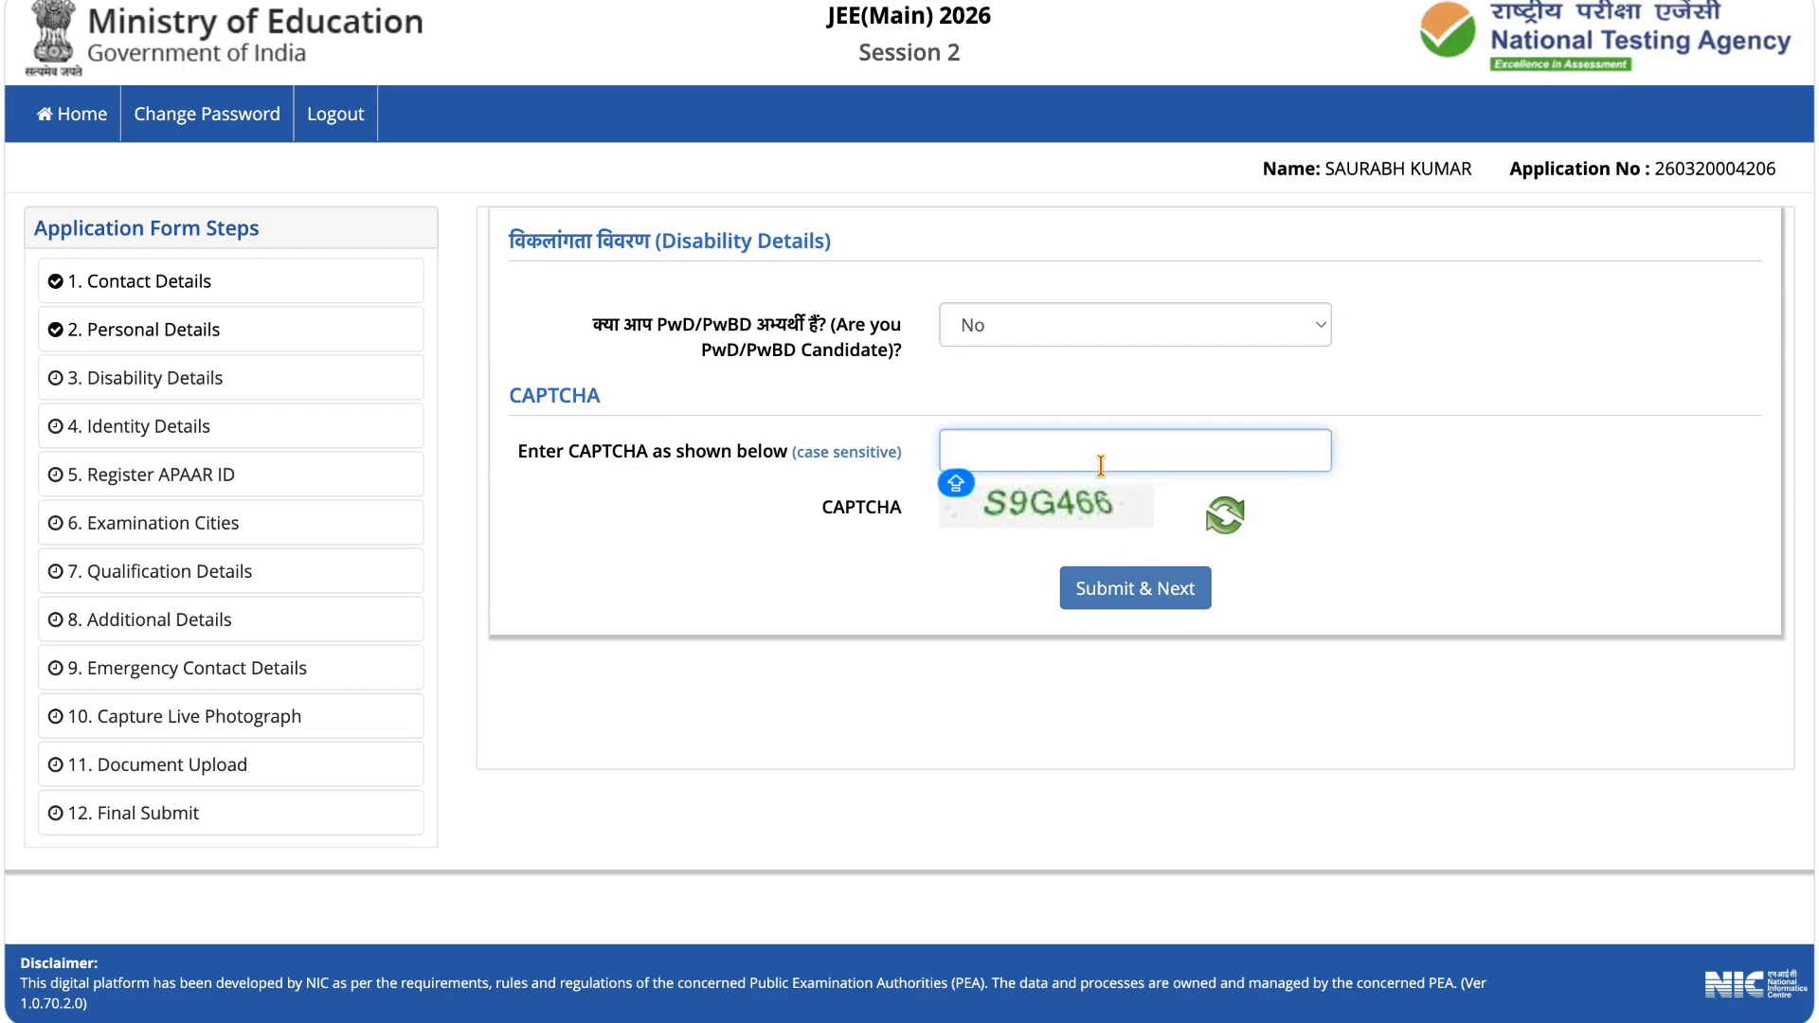
text(S9G466)
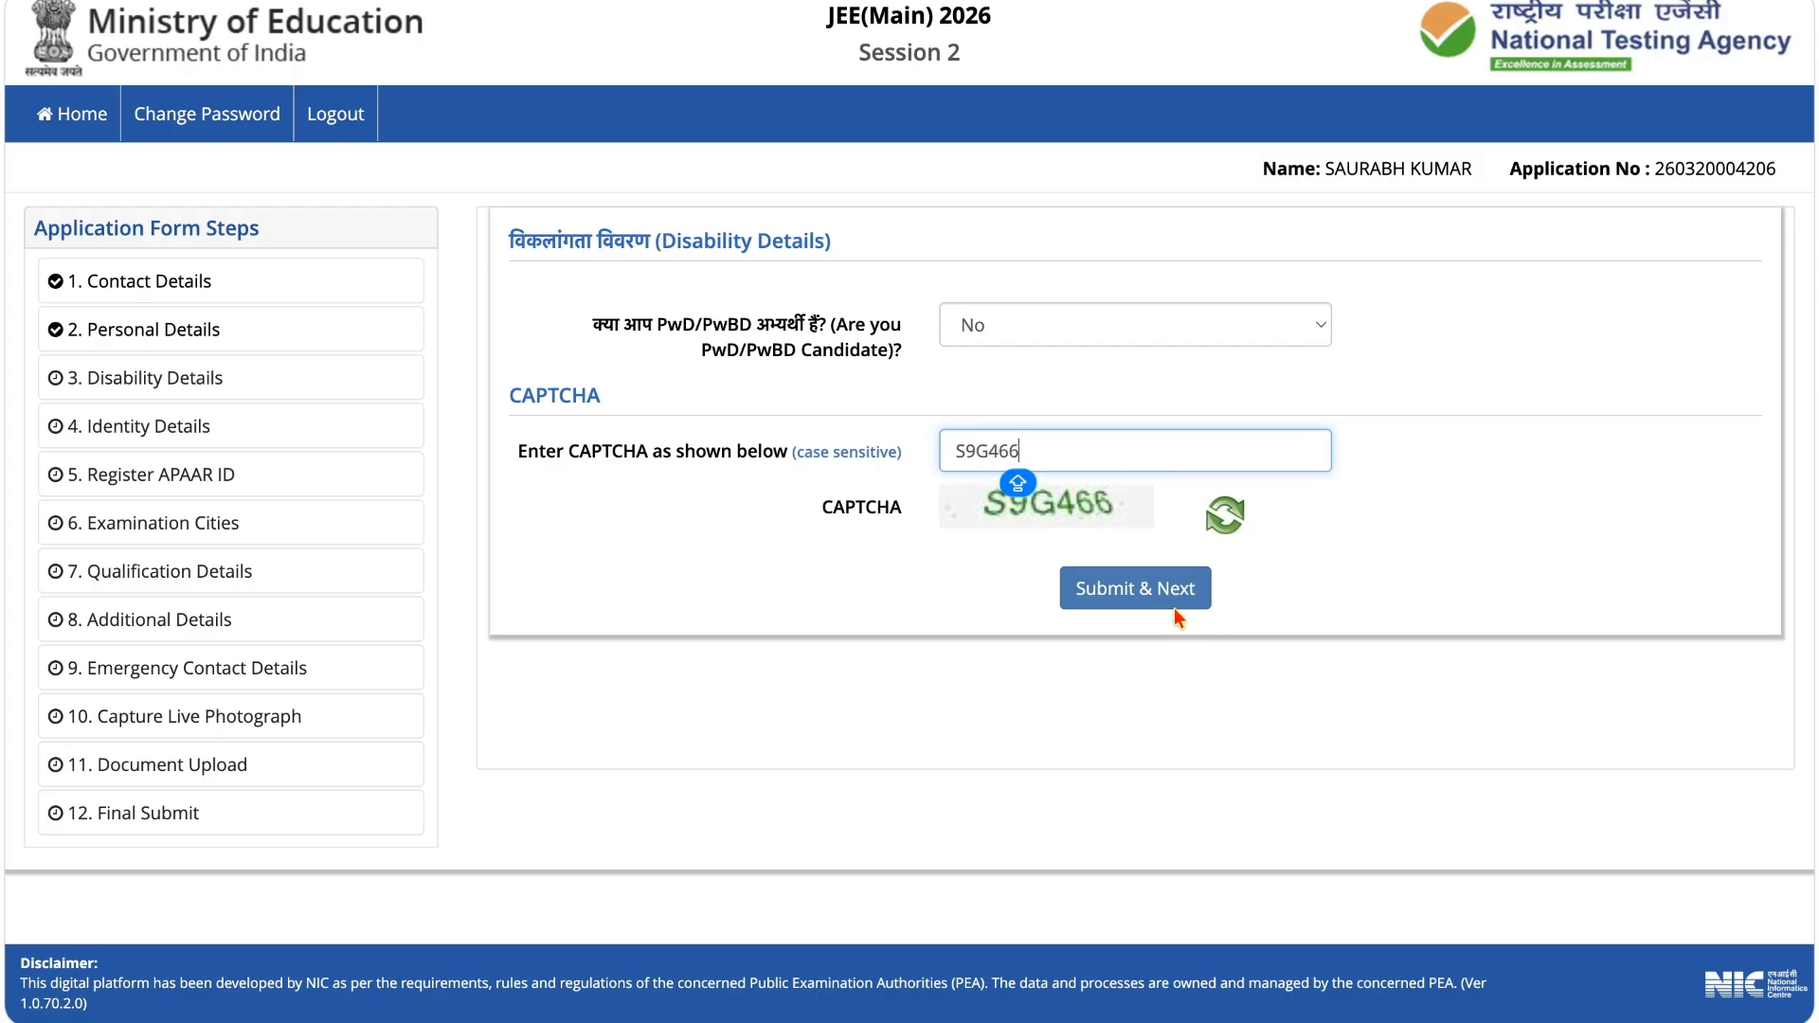
click(1175, 607)
click(876, 555)
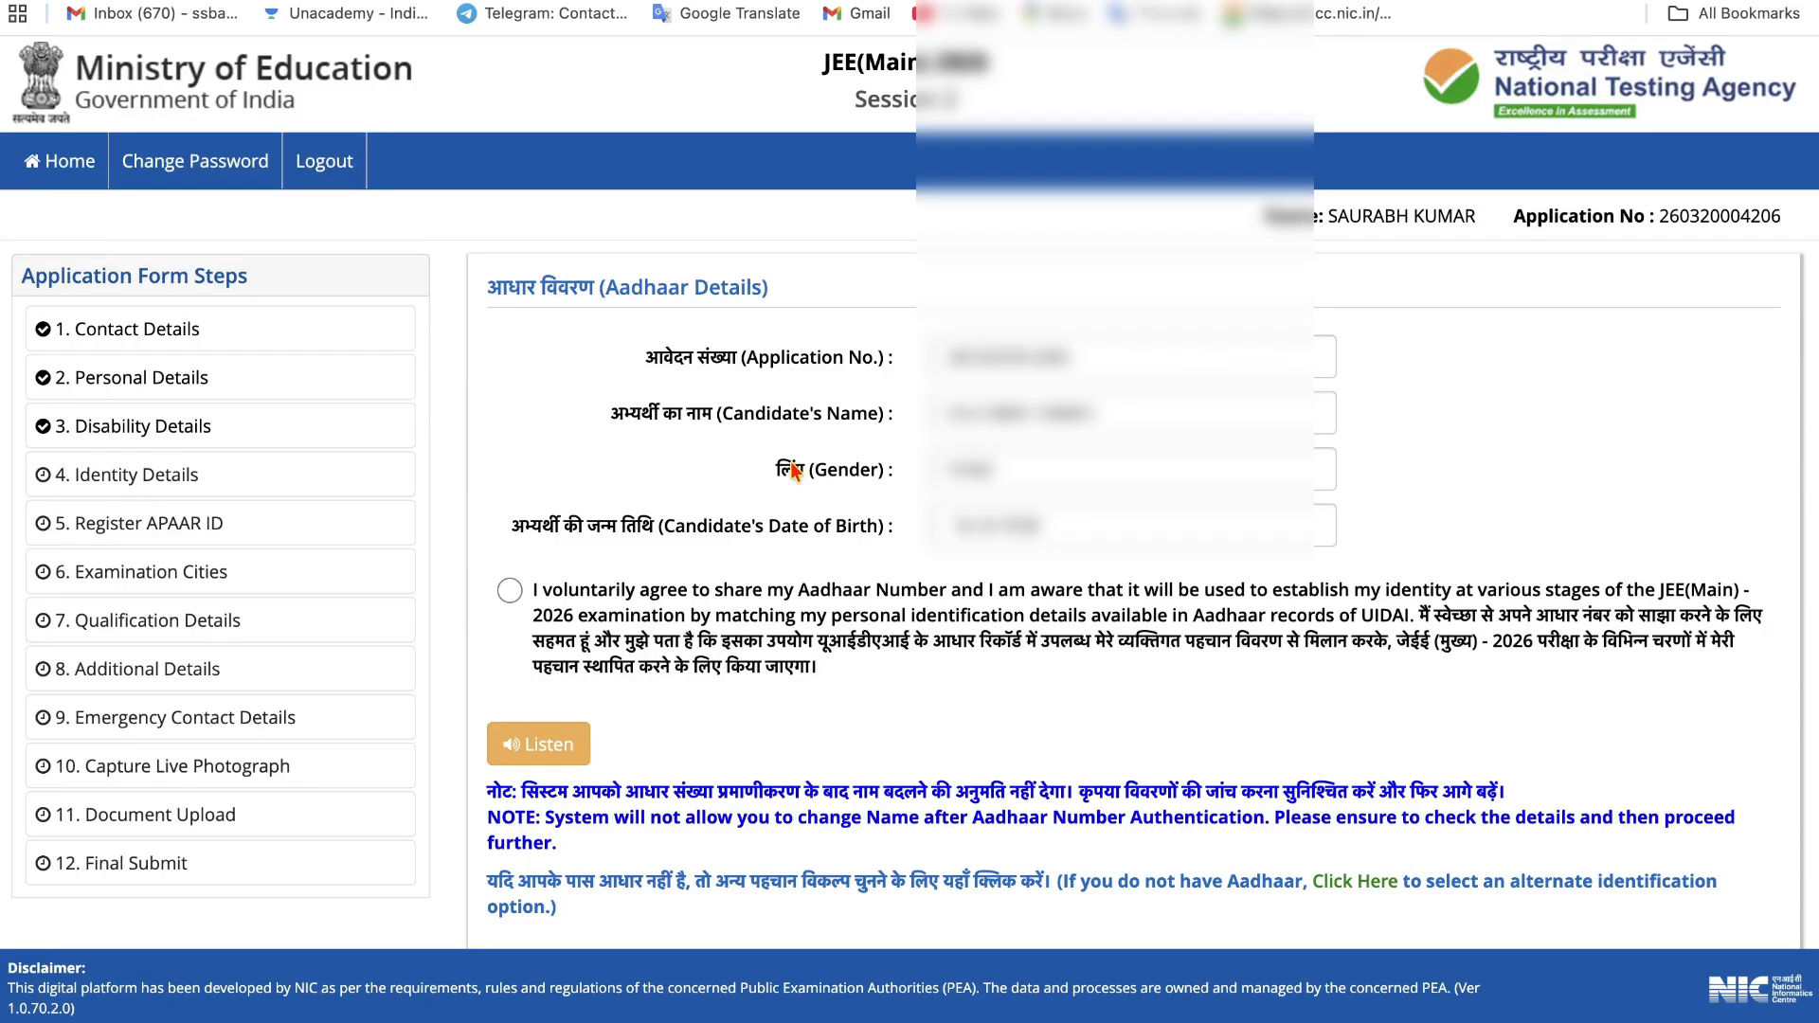
Select the consent to voluntarily share the Aadhaar Number in the Aadhaar Details form.
scroll(794, 471, down, 1)
click(512, 501)
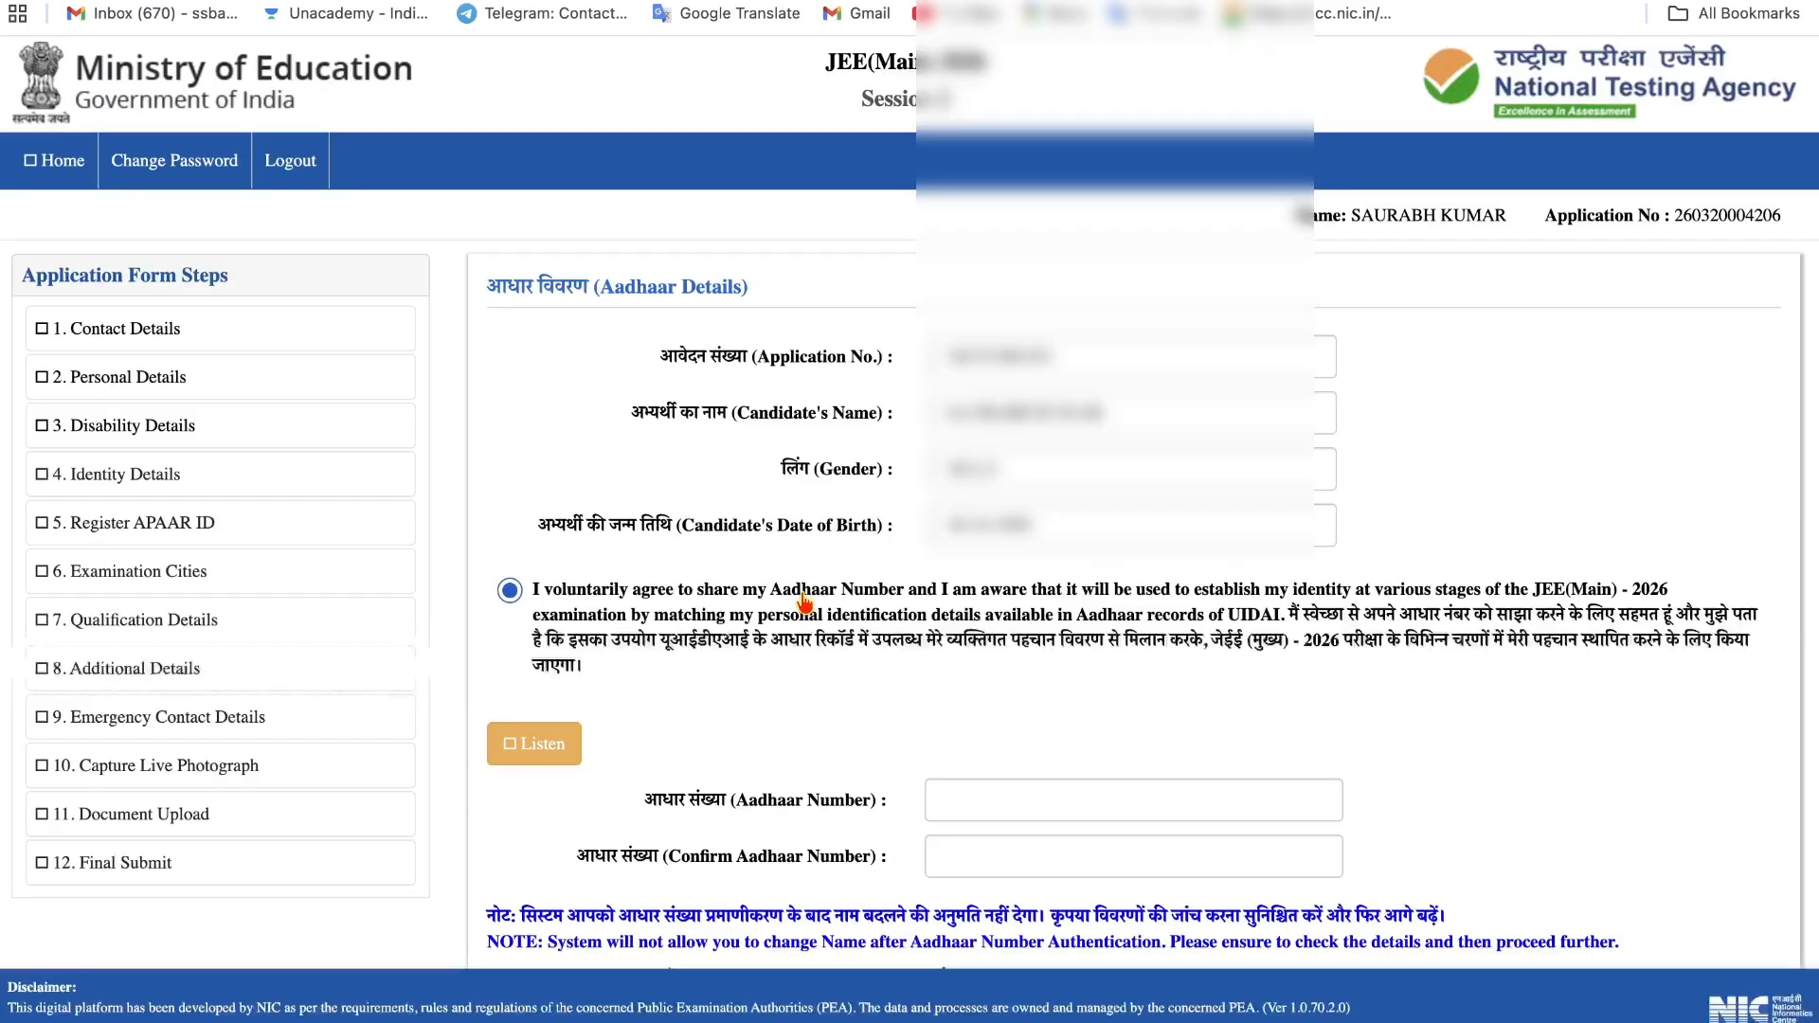
Open the alternate identification option for candidates without Aadhaar from the Aadhaar Details form.
scroll(806, 606, down, 5)
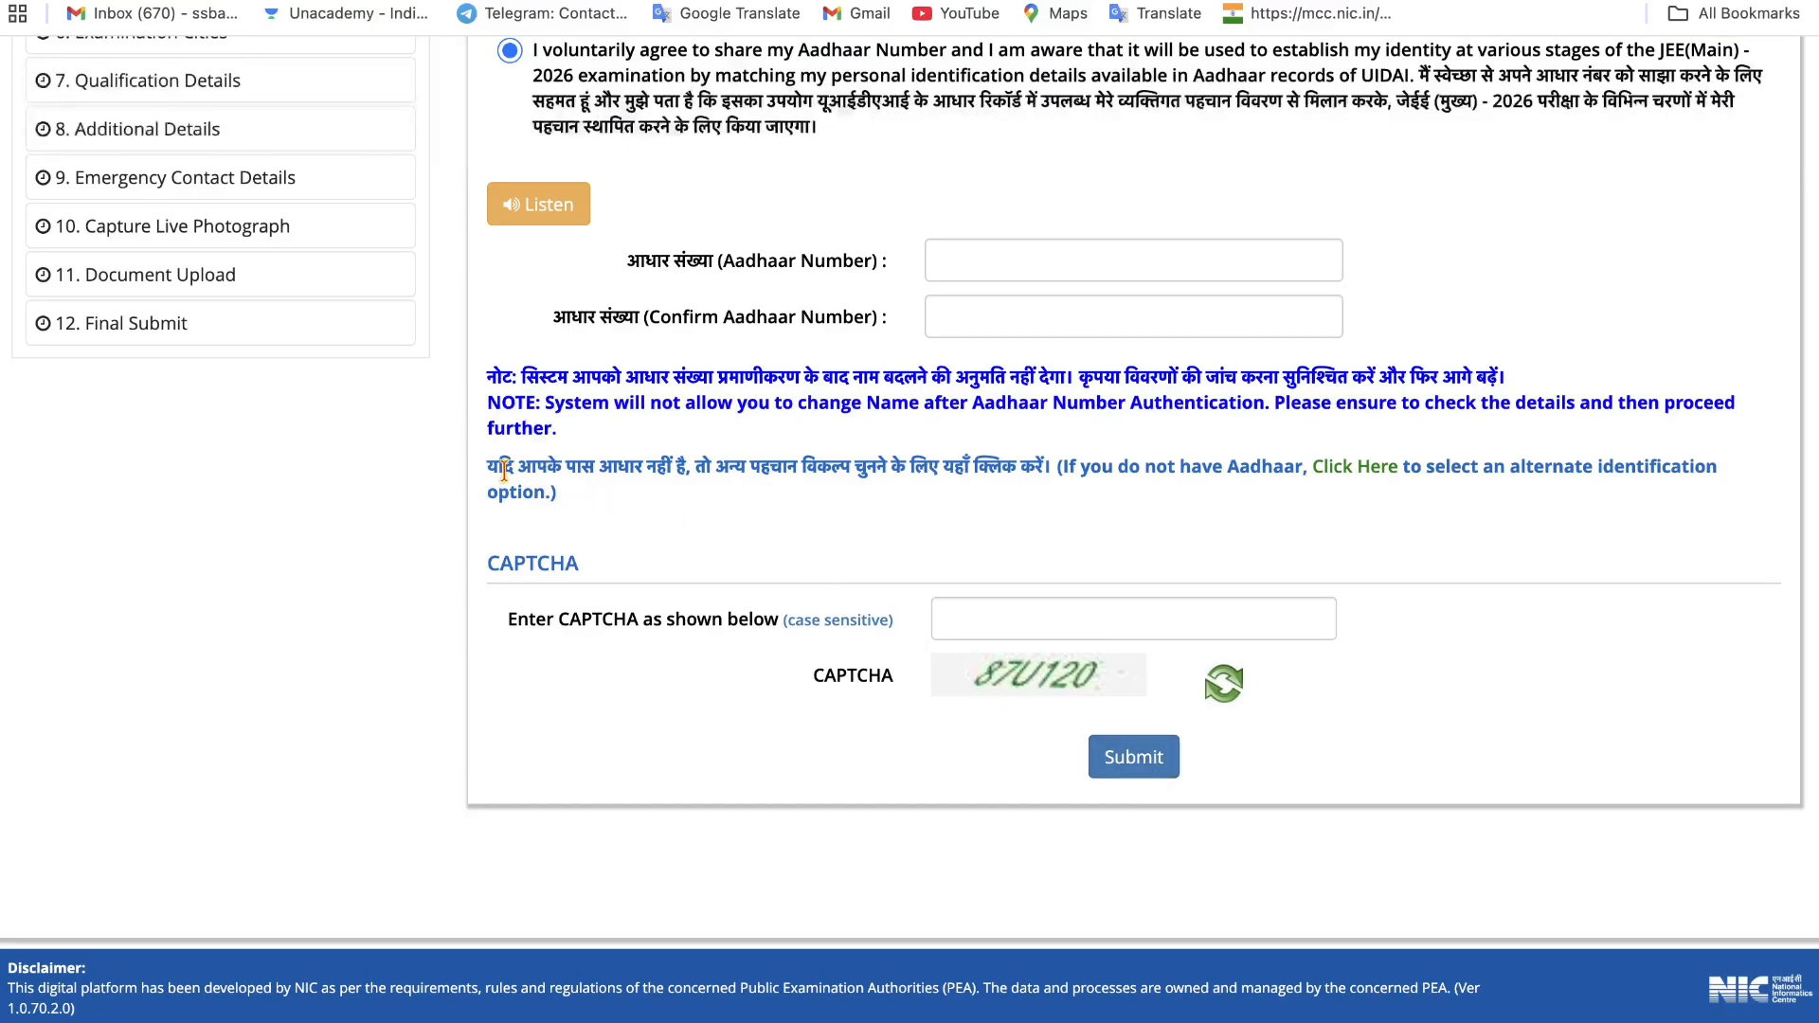
drag(487, 466, 1040, 453)
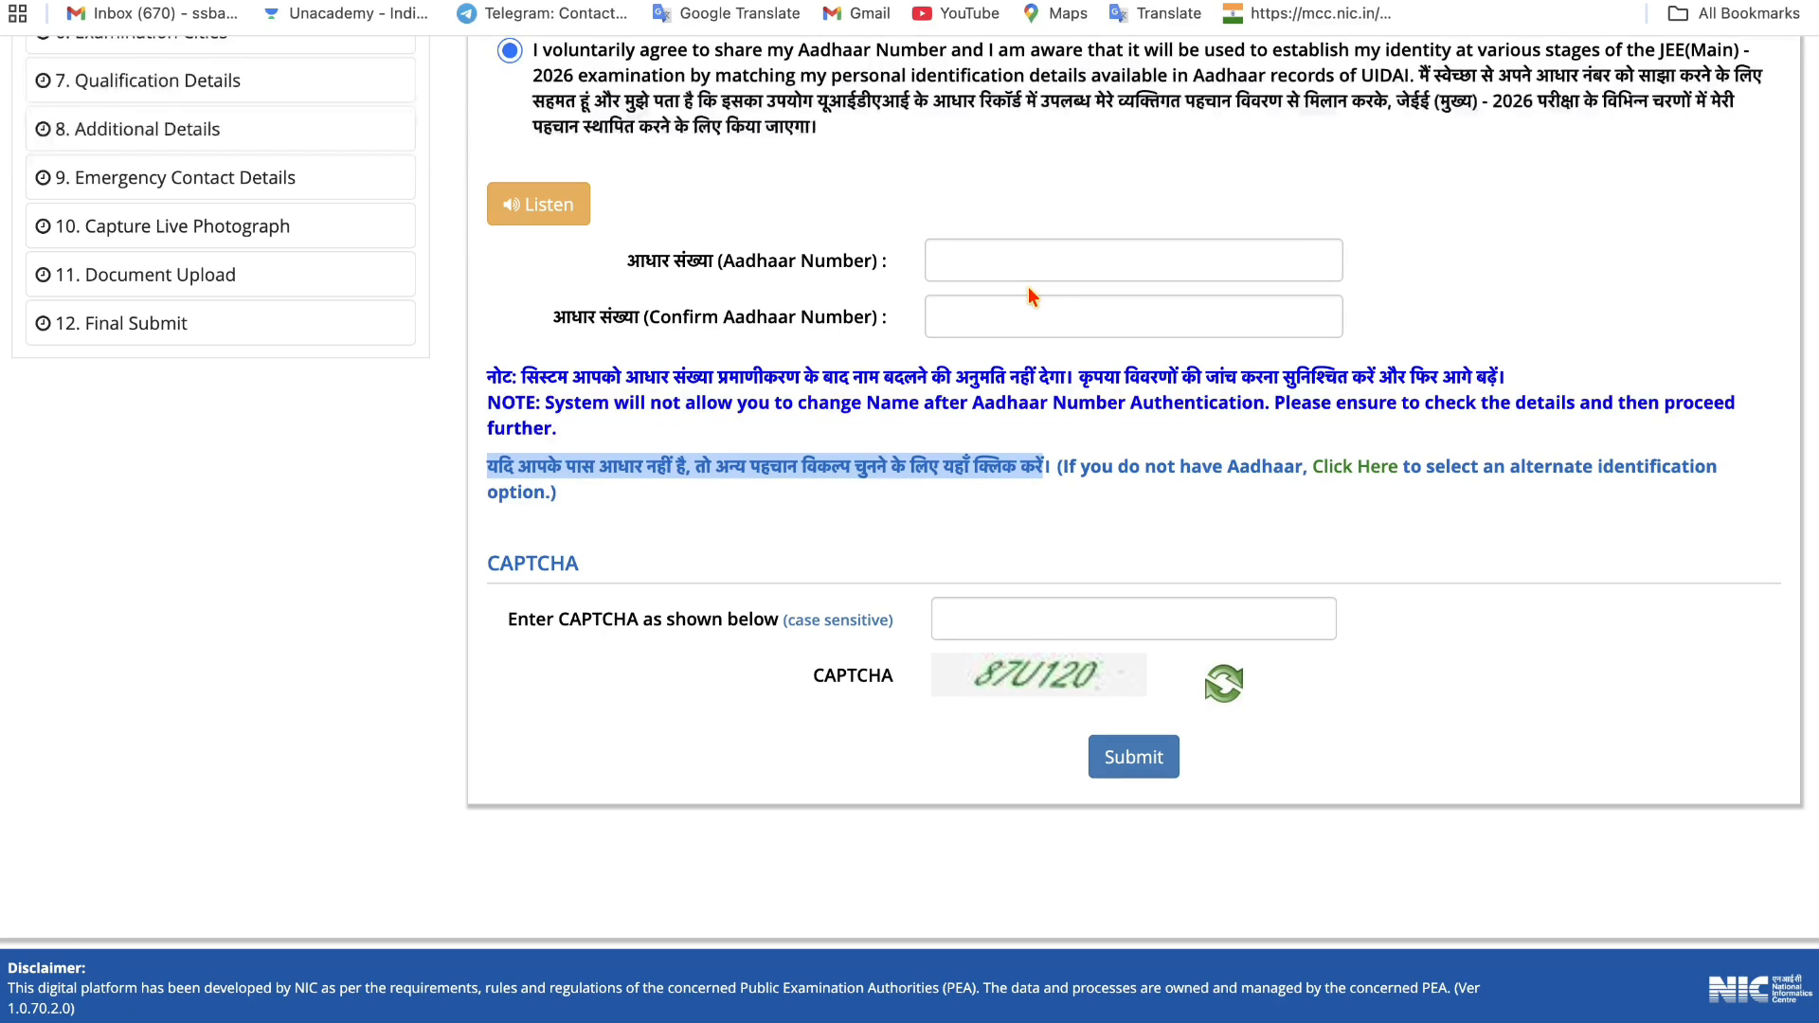
click(1344, 479)
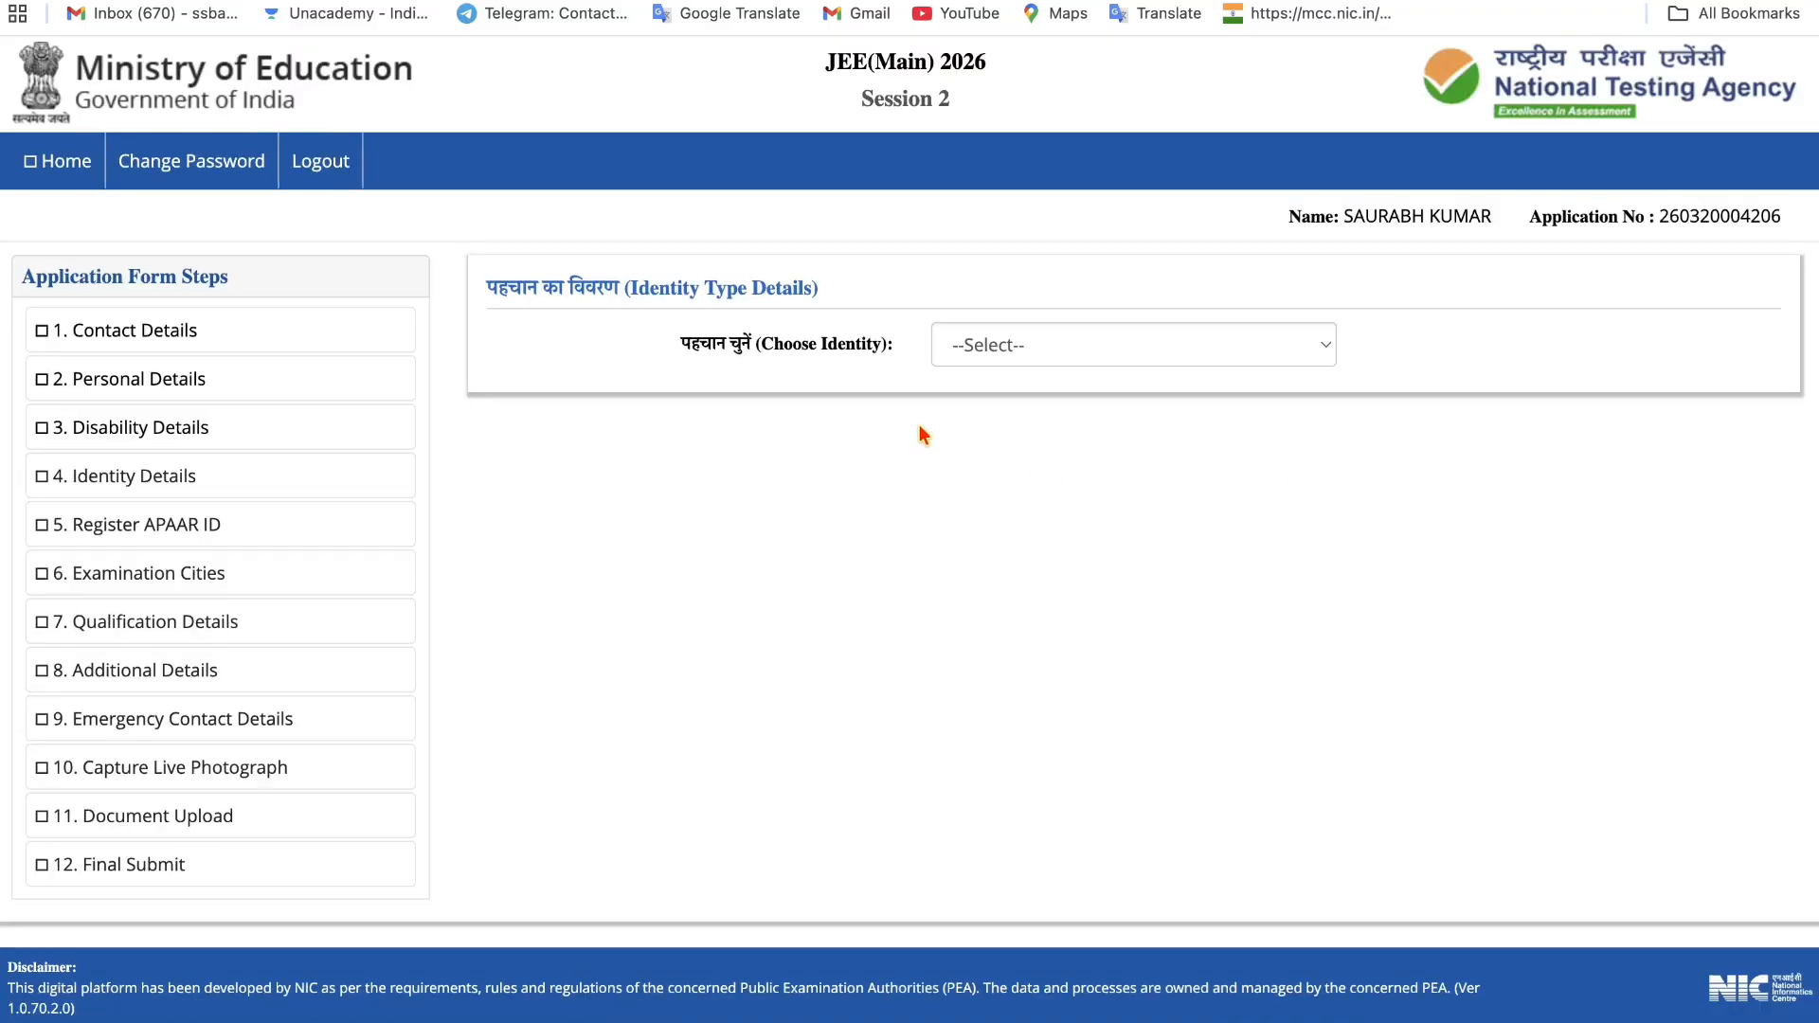
Choose PAN Card Number as the identity type and submit the Identity Details.
click(1049, 344)
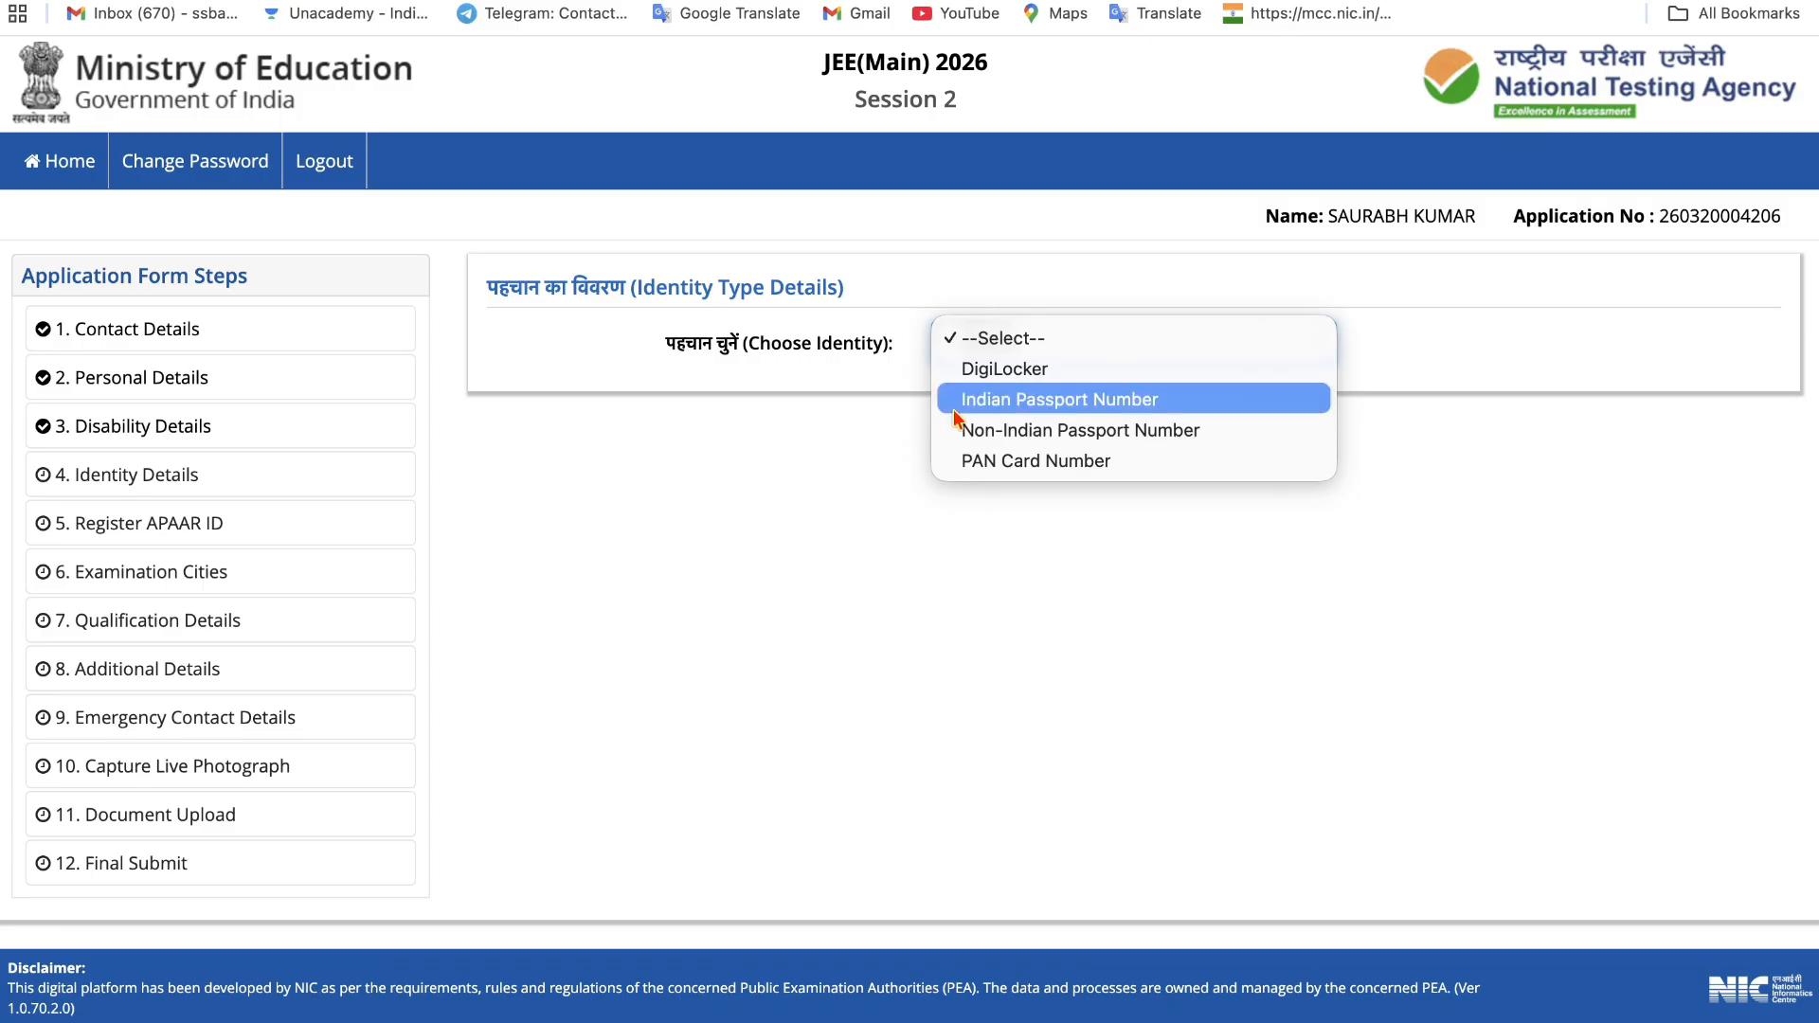
click(976, 462)
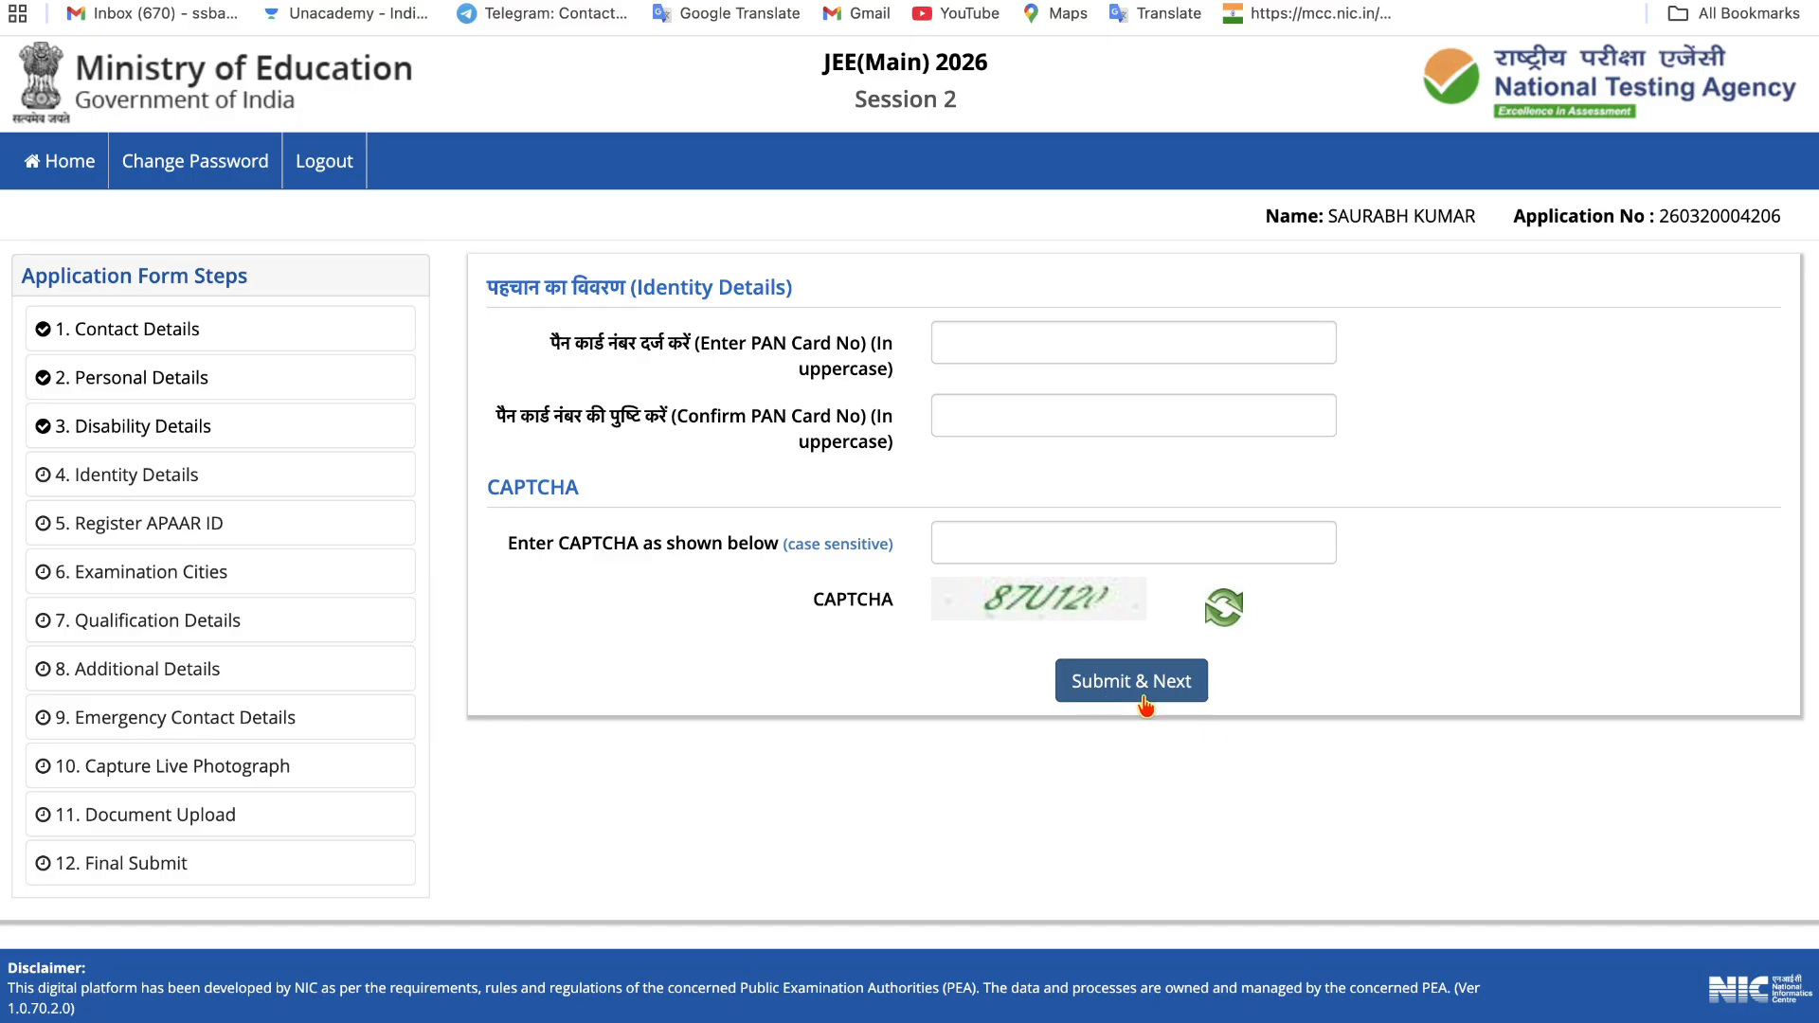
click(1202, 701)
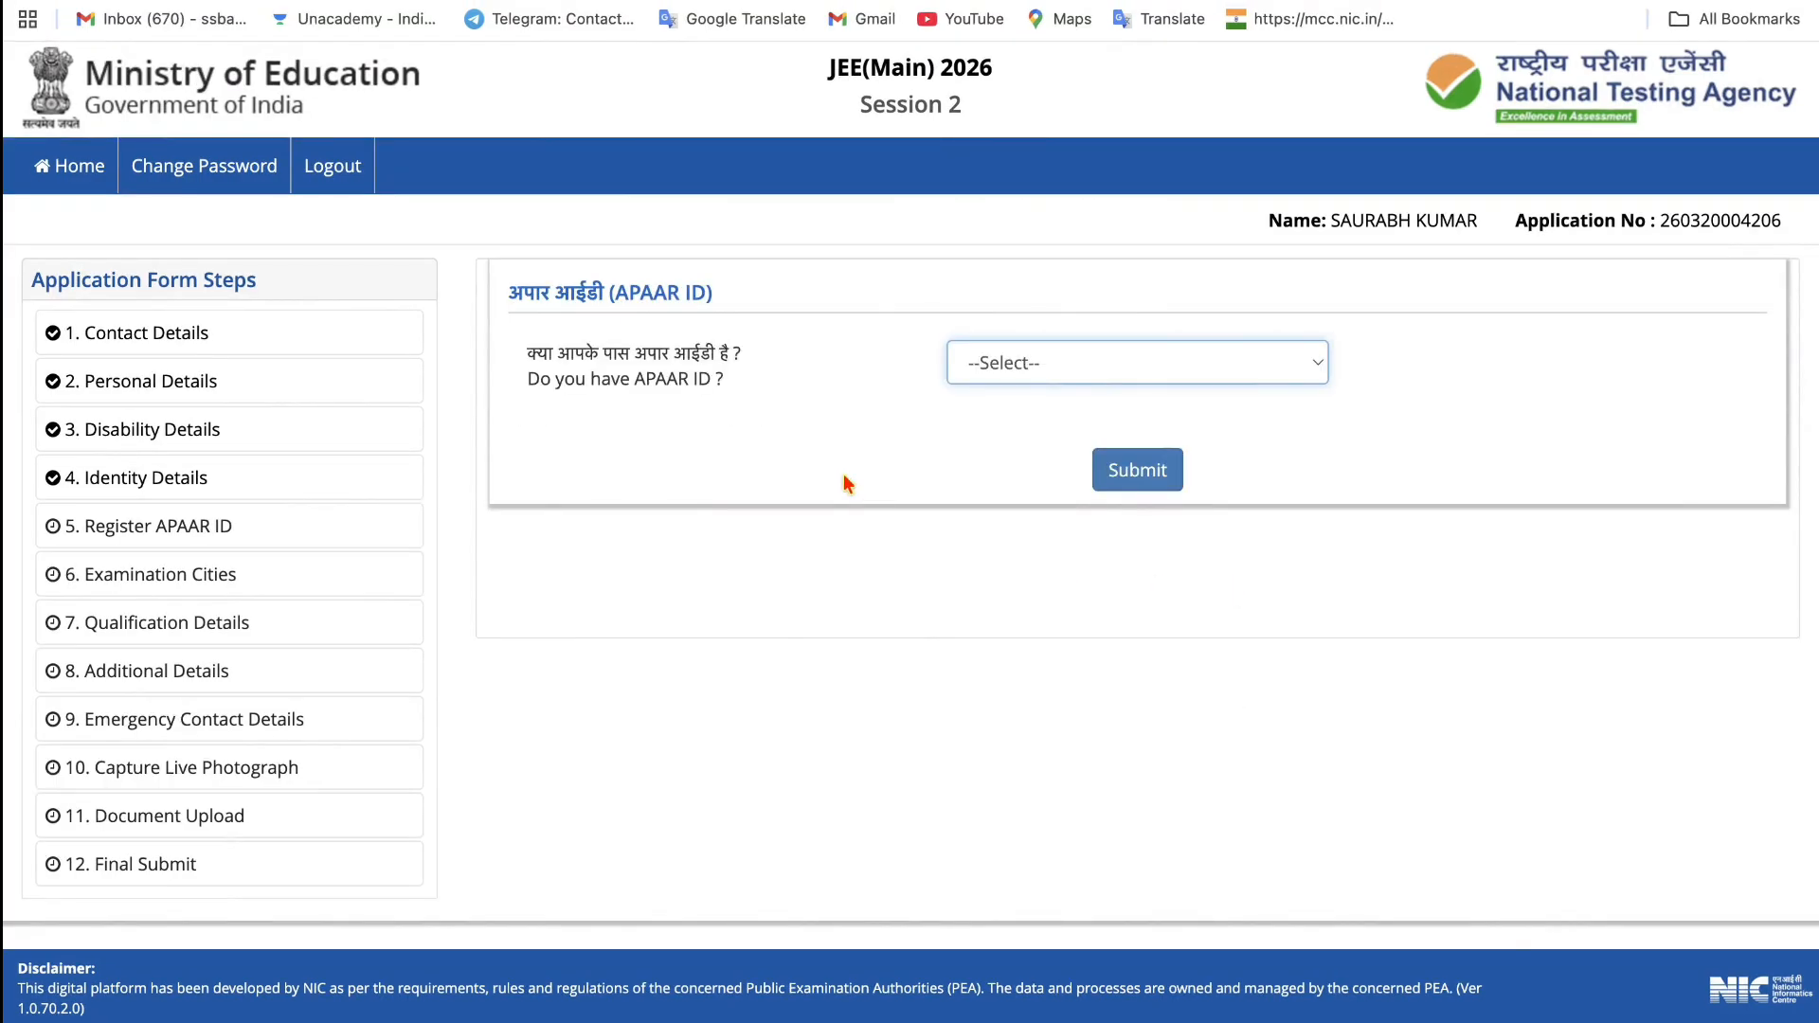
Answer No to the question about having an APAAR ID, then submit the section and confirm the submission.
click(1086, 376)
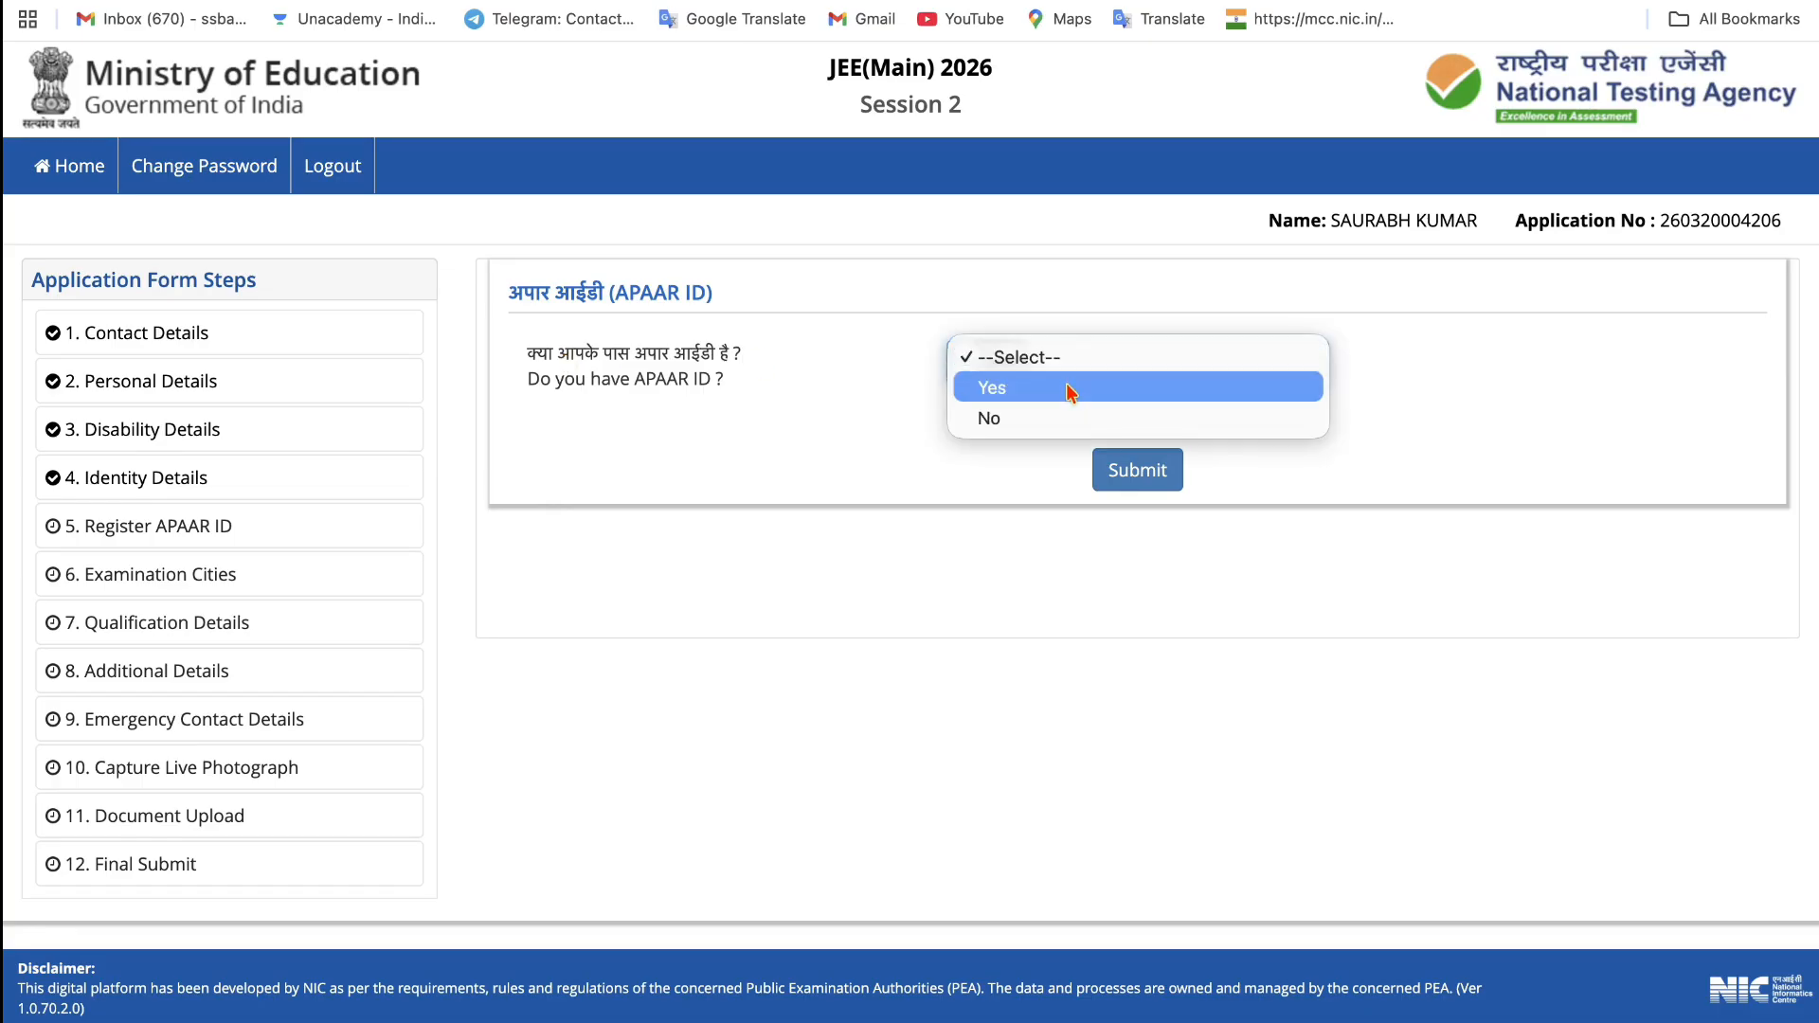
click(1066, 388)
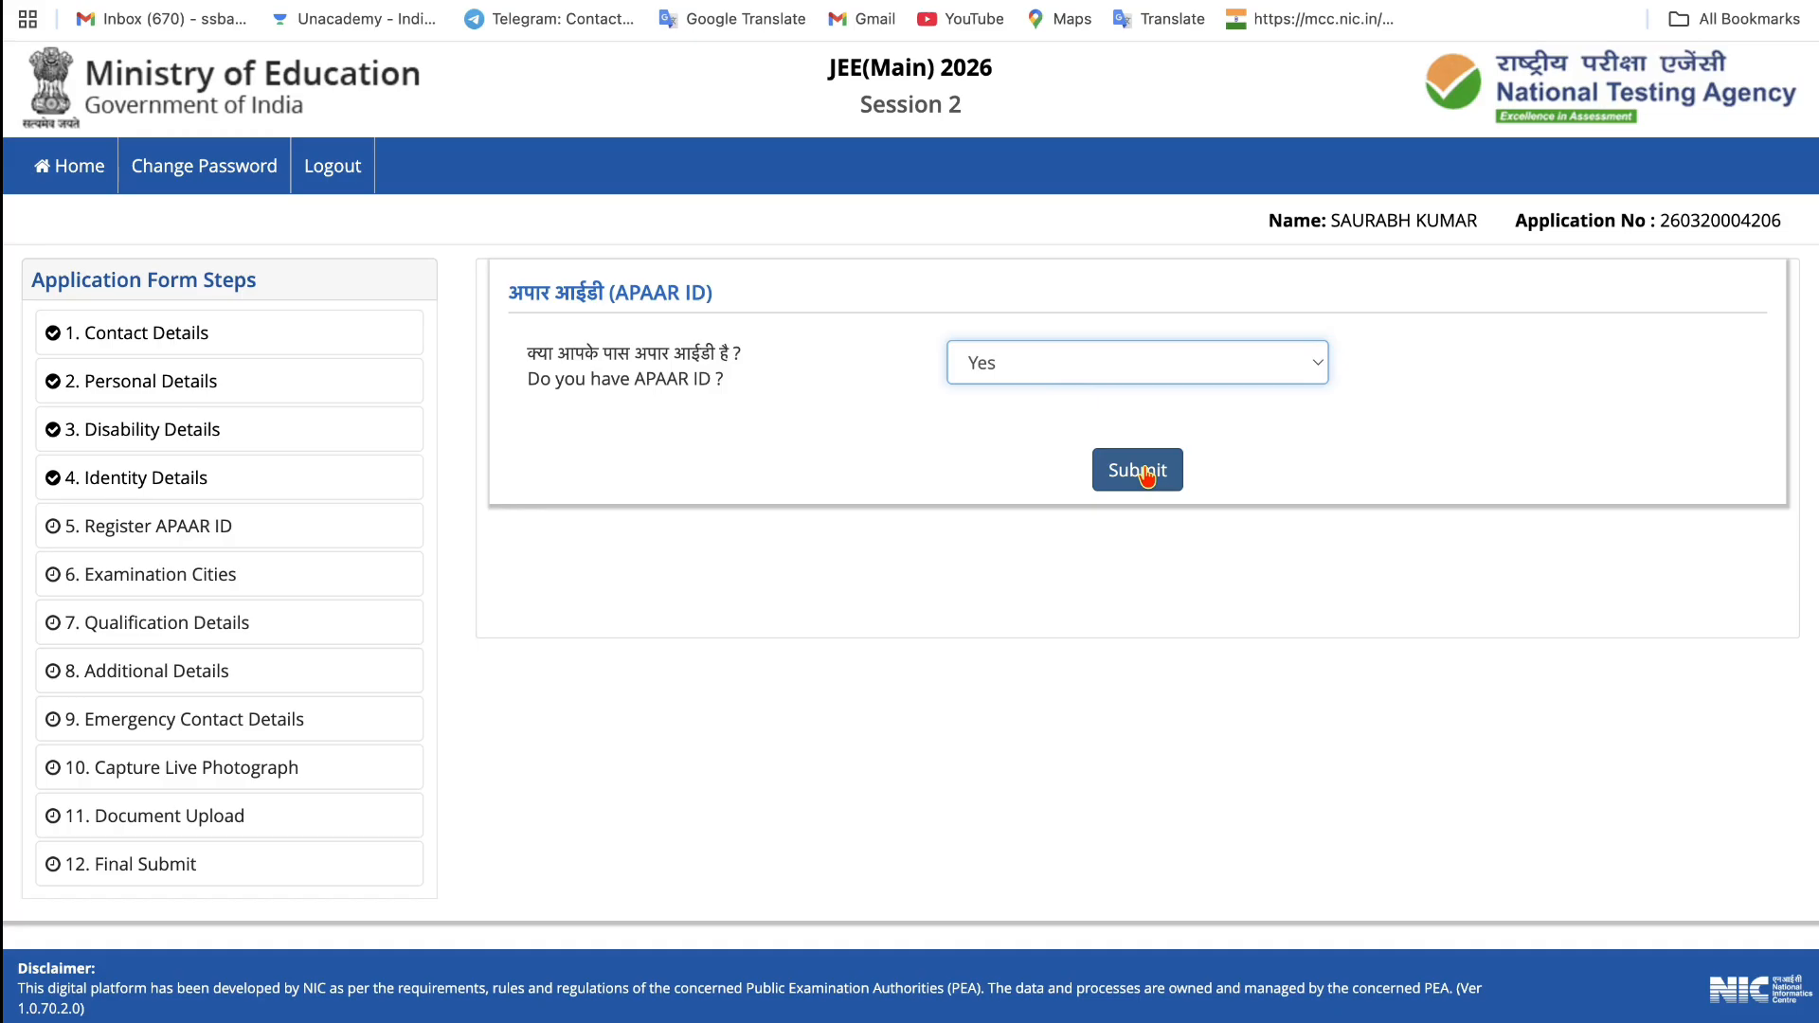
click(1134, 372)
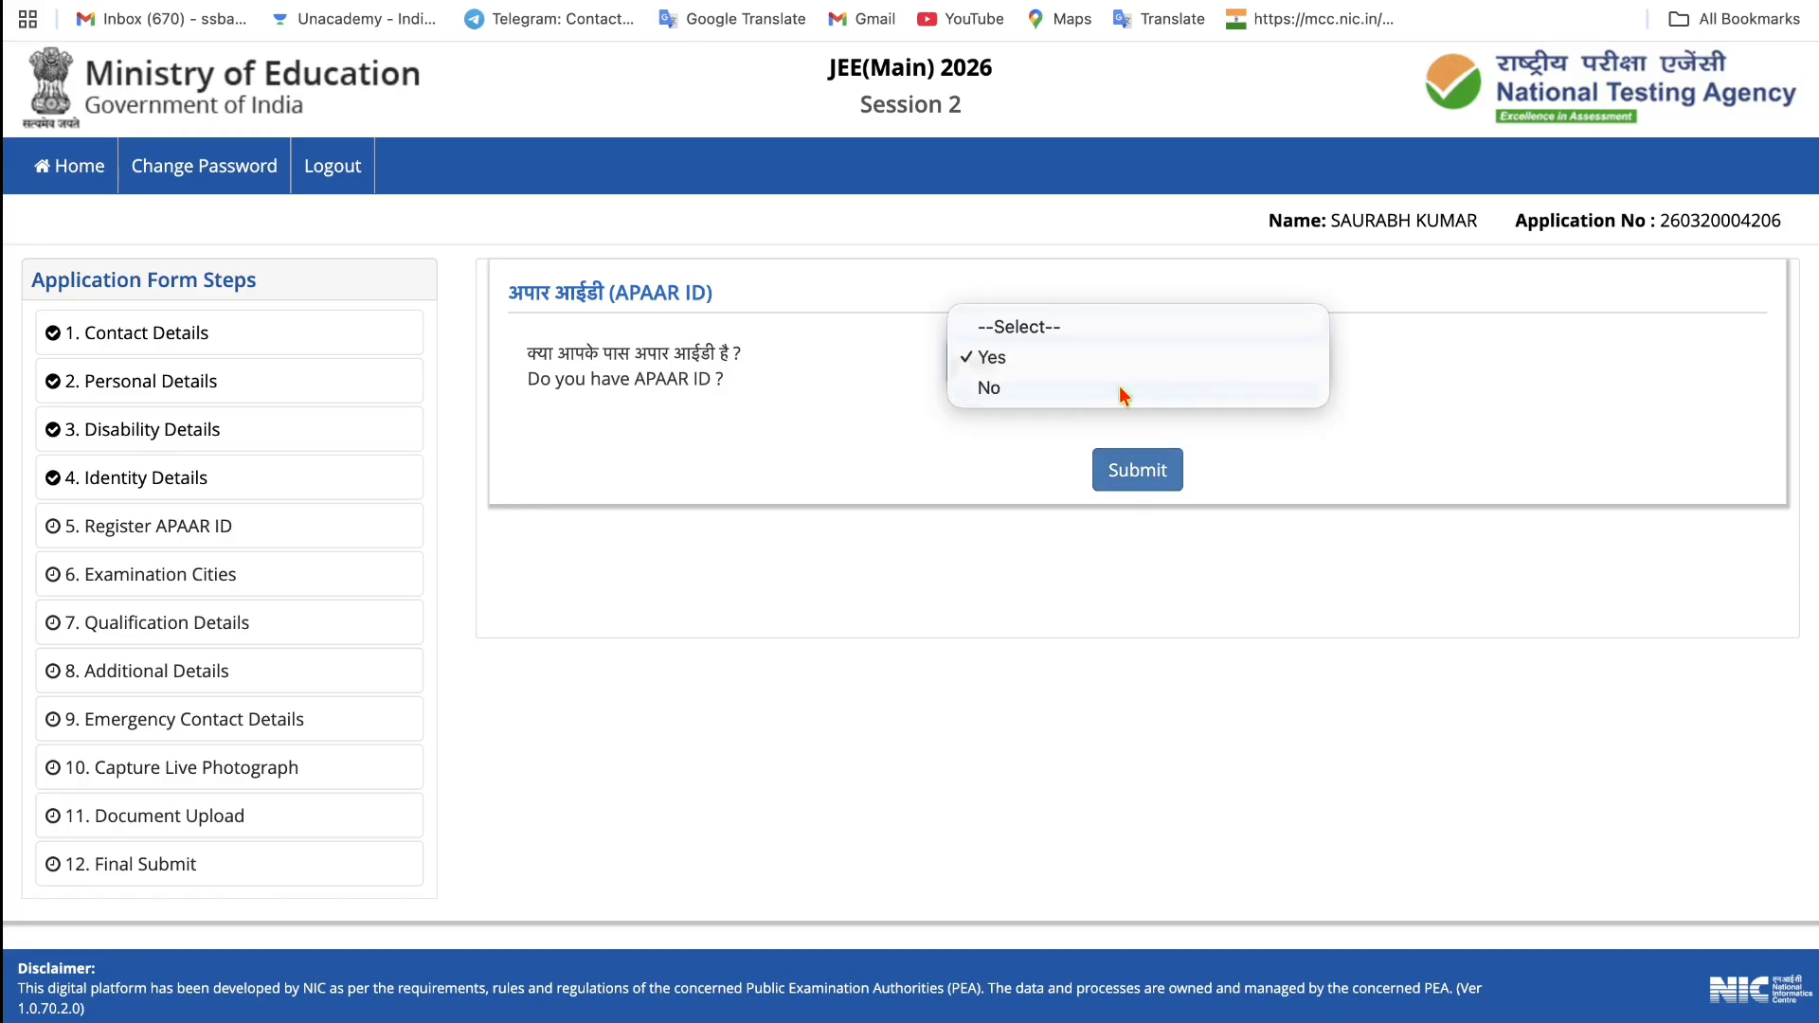
click(1120, 390)
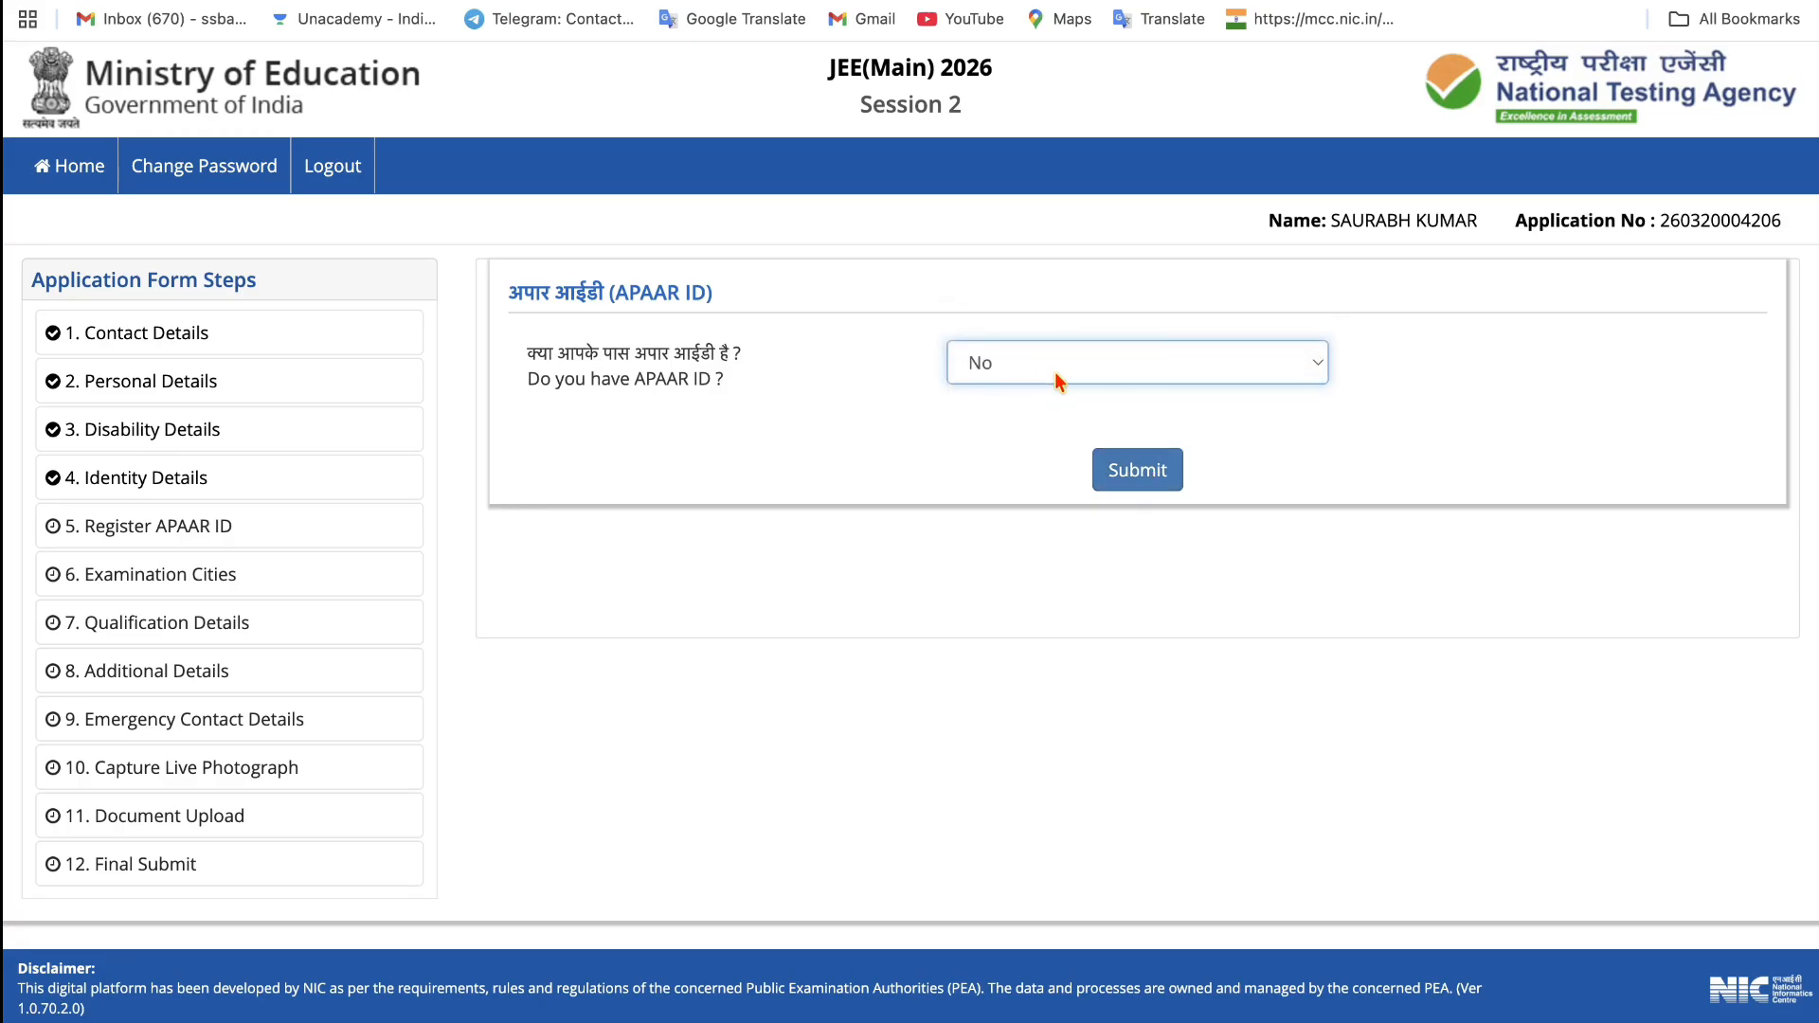
click(1110, 457)
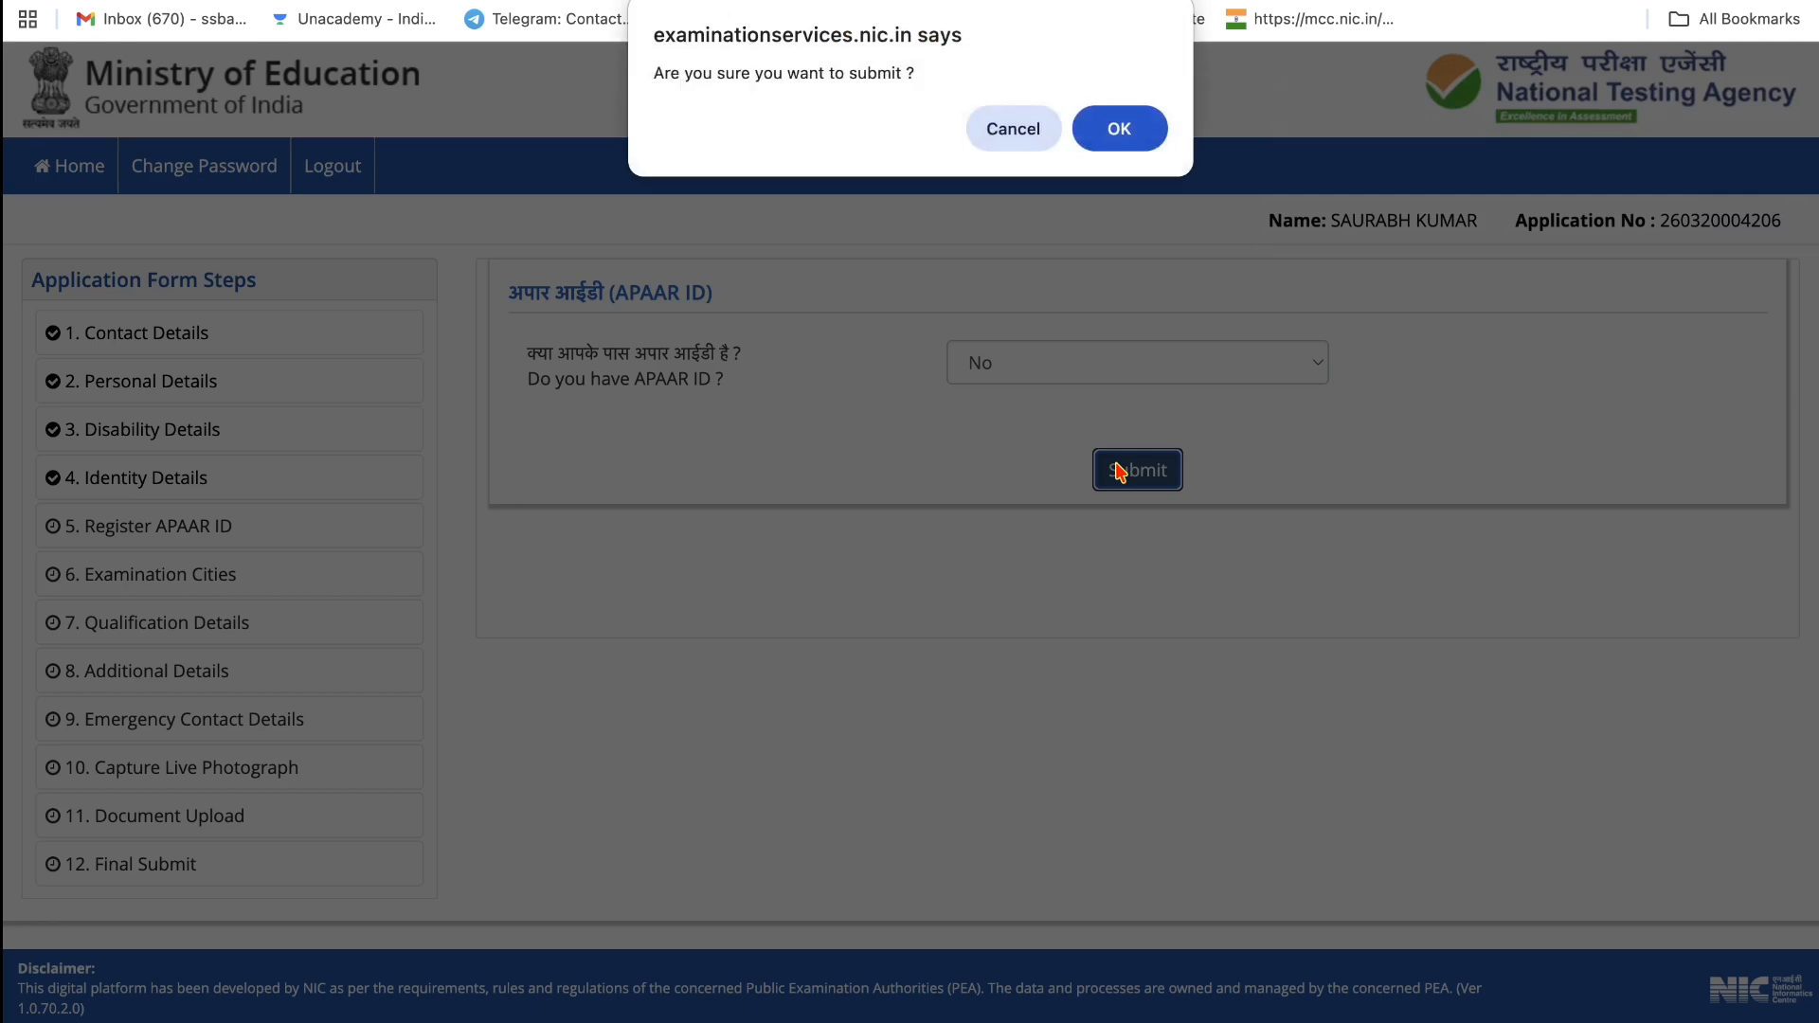
click(1155, 134)
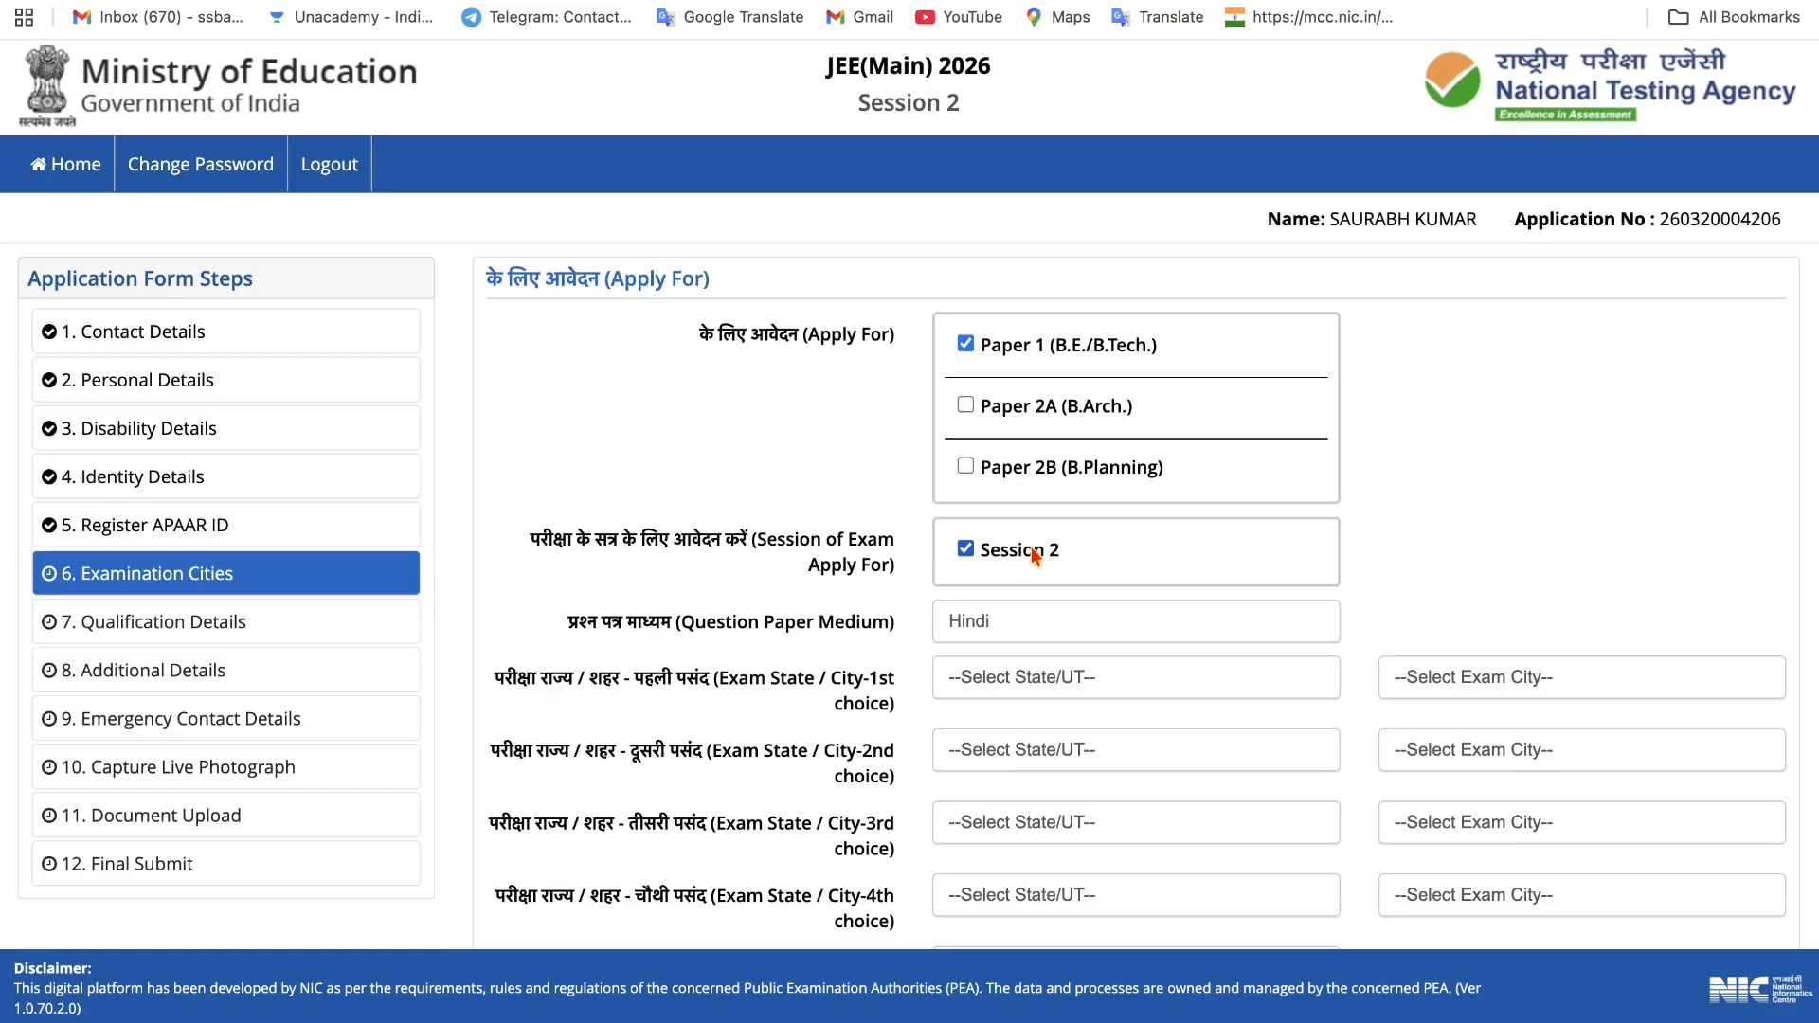
Select Hindi as the Question Paper Medium in the Examination Cities form.
scroll(1040, 546, down, 2)
scroll(1040, 549, down, 1)
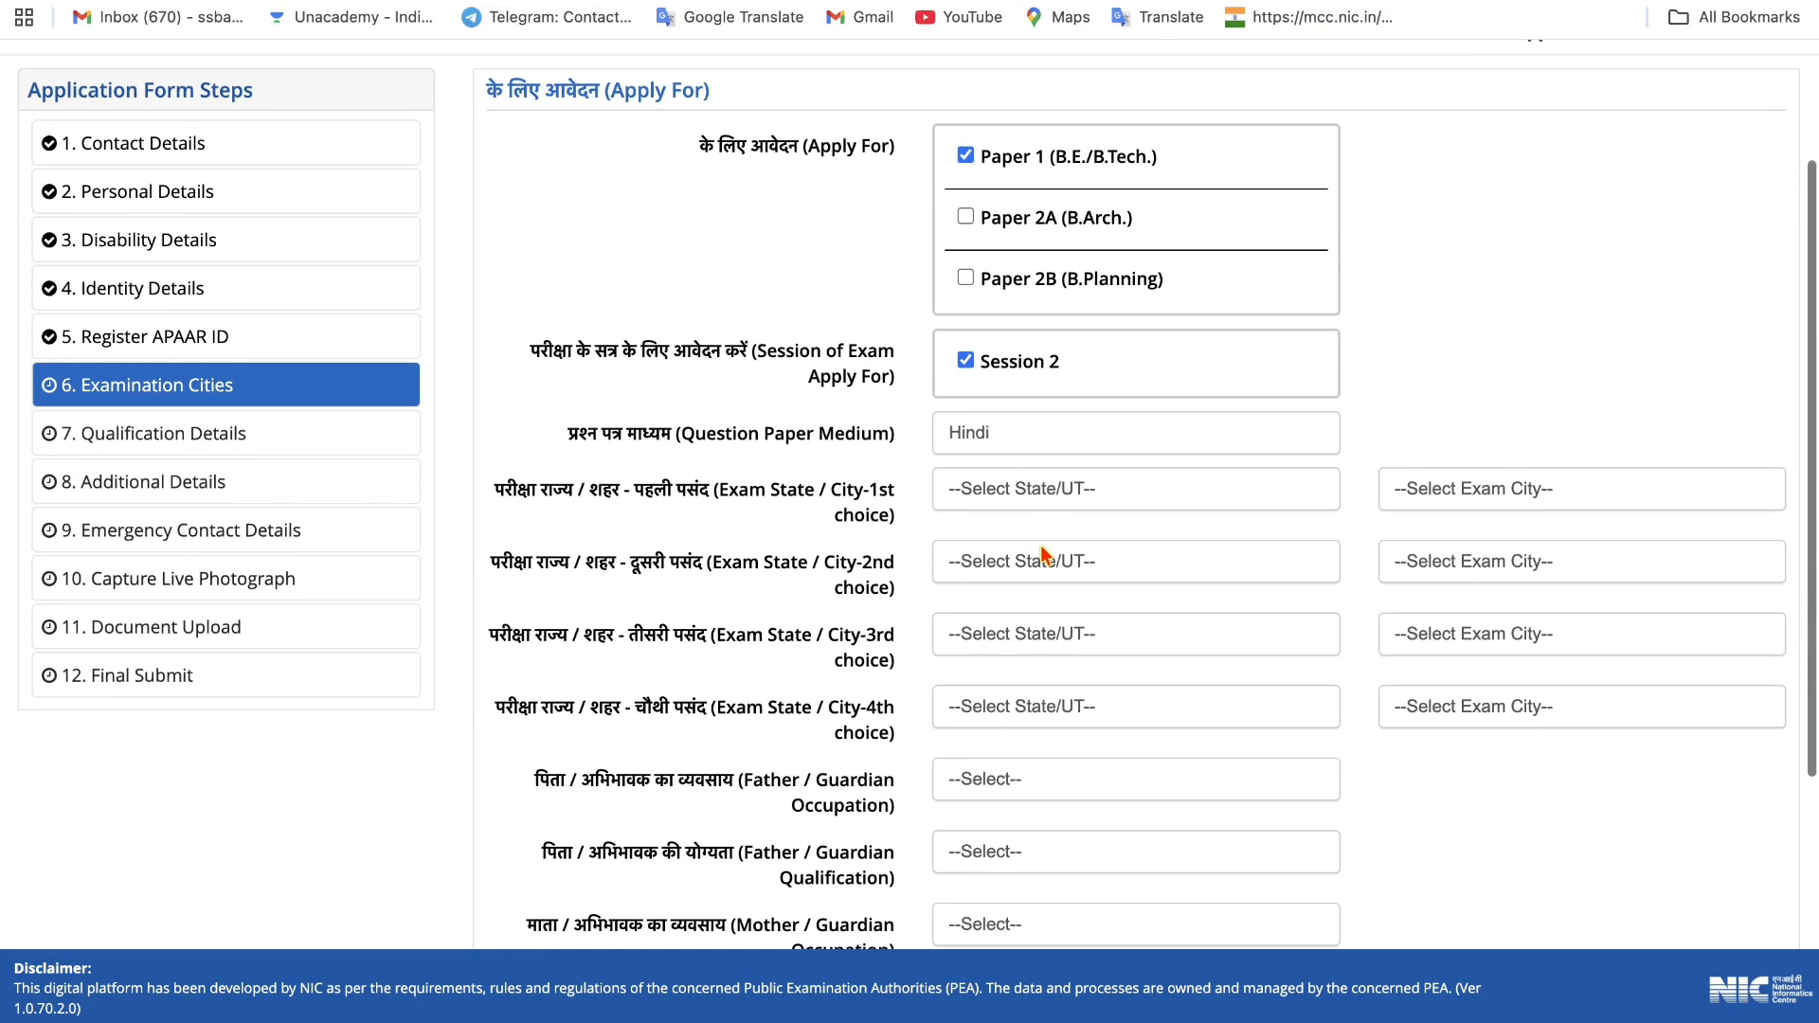
click(1047, 441)
key(Caps_Lock)
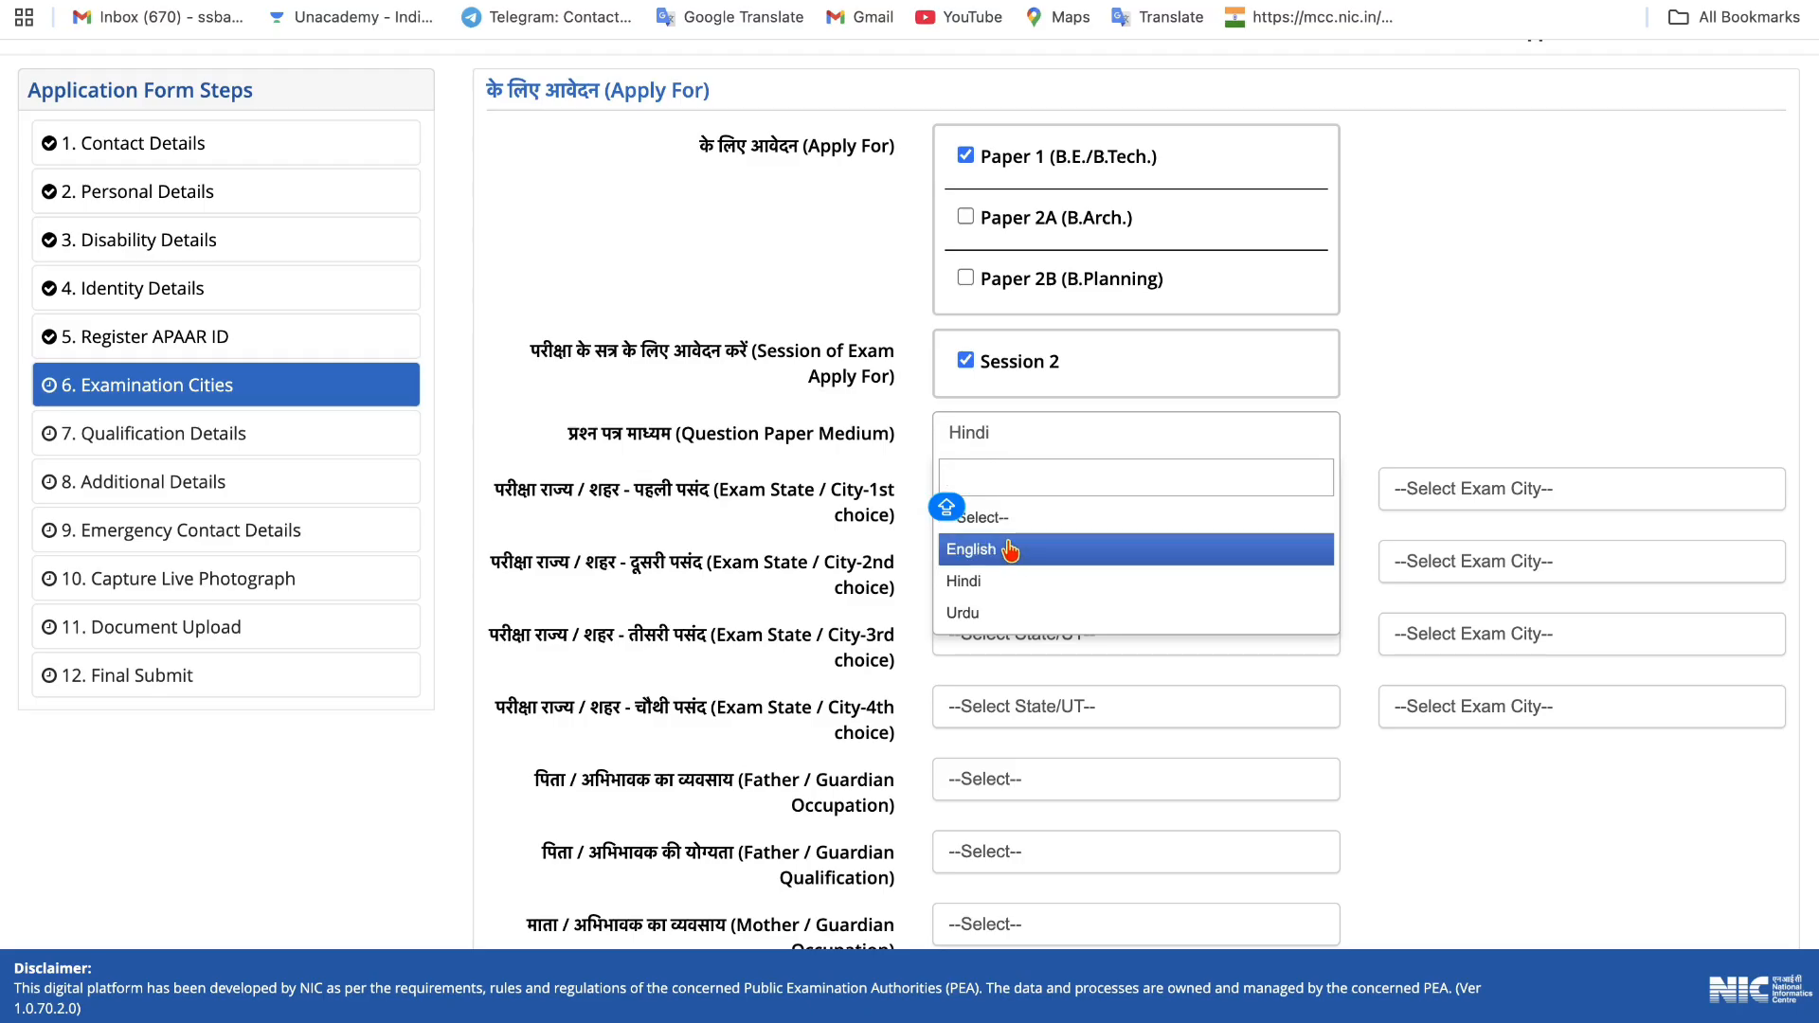
click(993, 583)
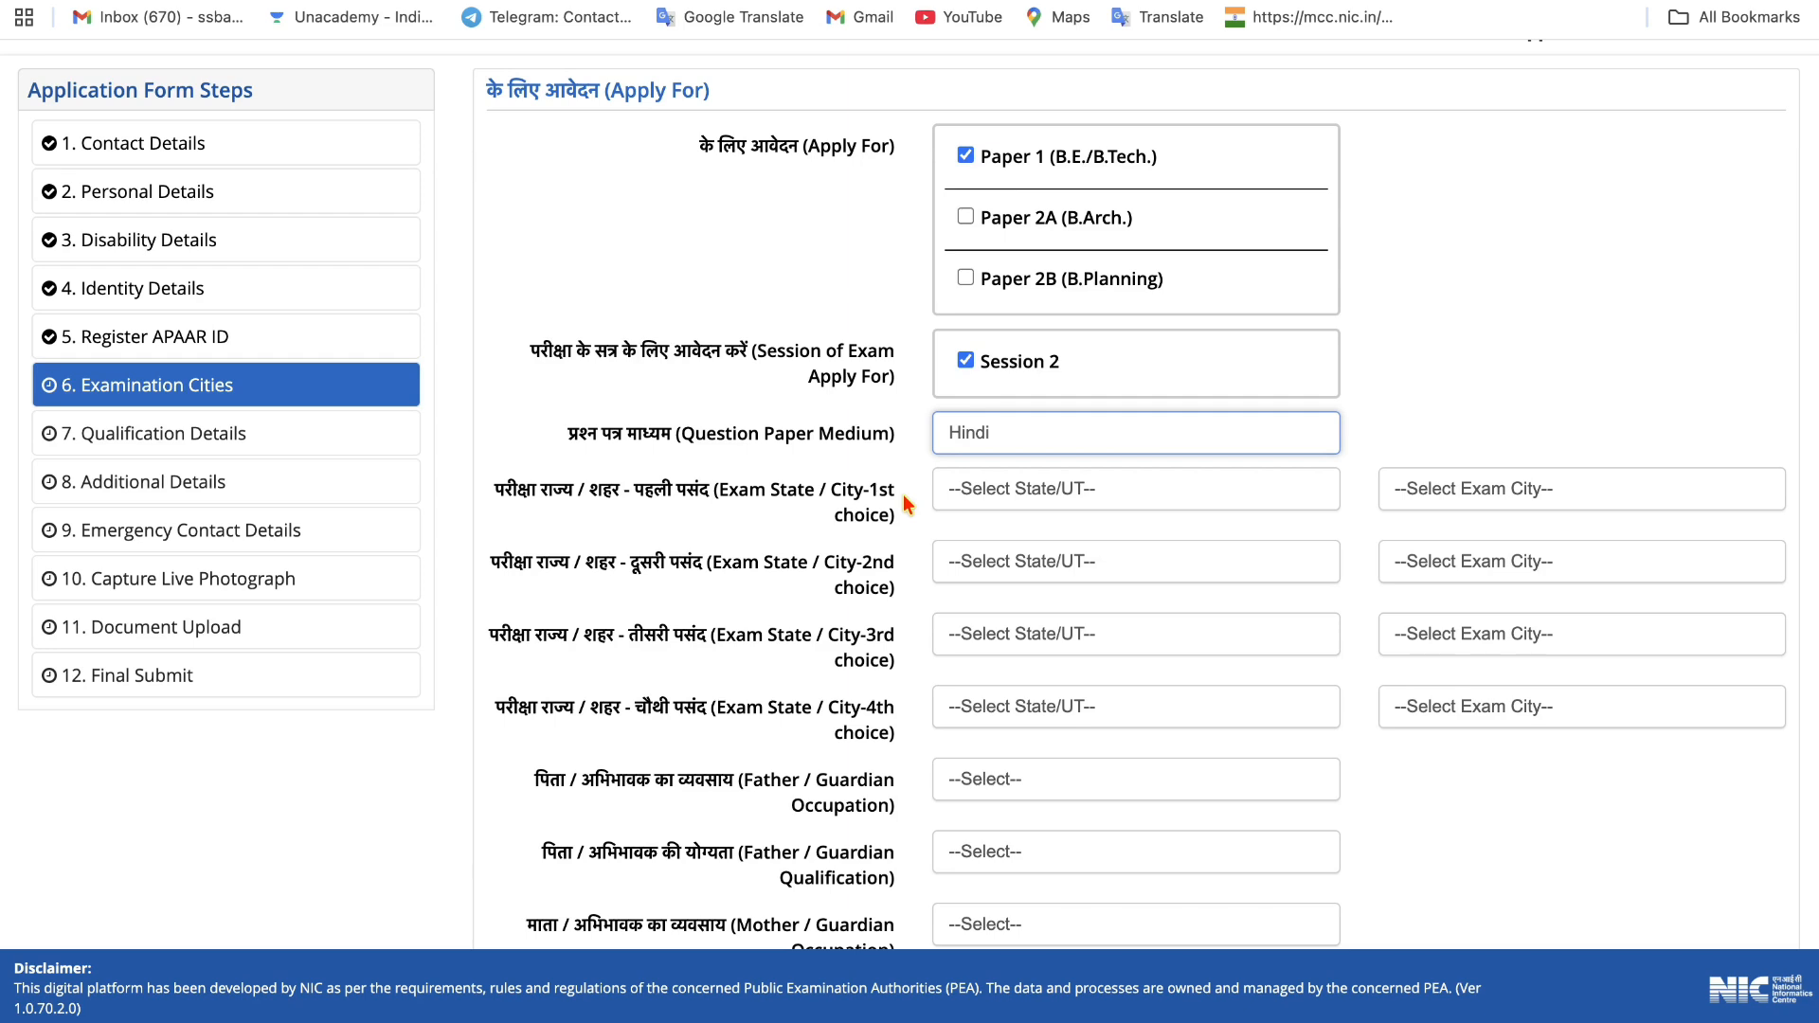
Set the first exam state and city choice to UTTAR PRADESH and Bareilly.
click(995, 491)
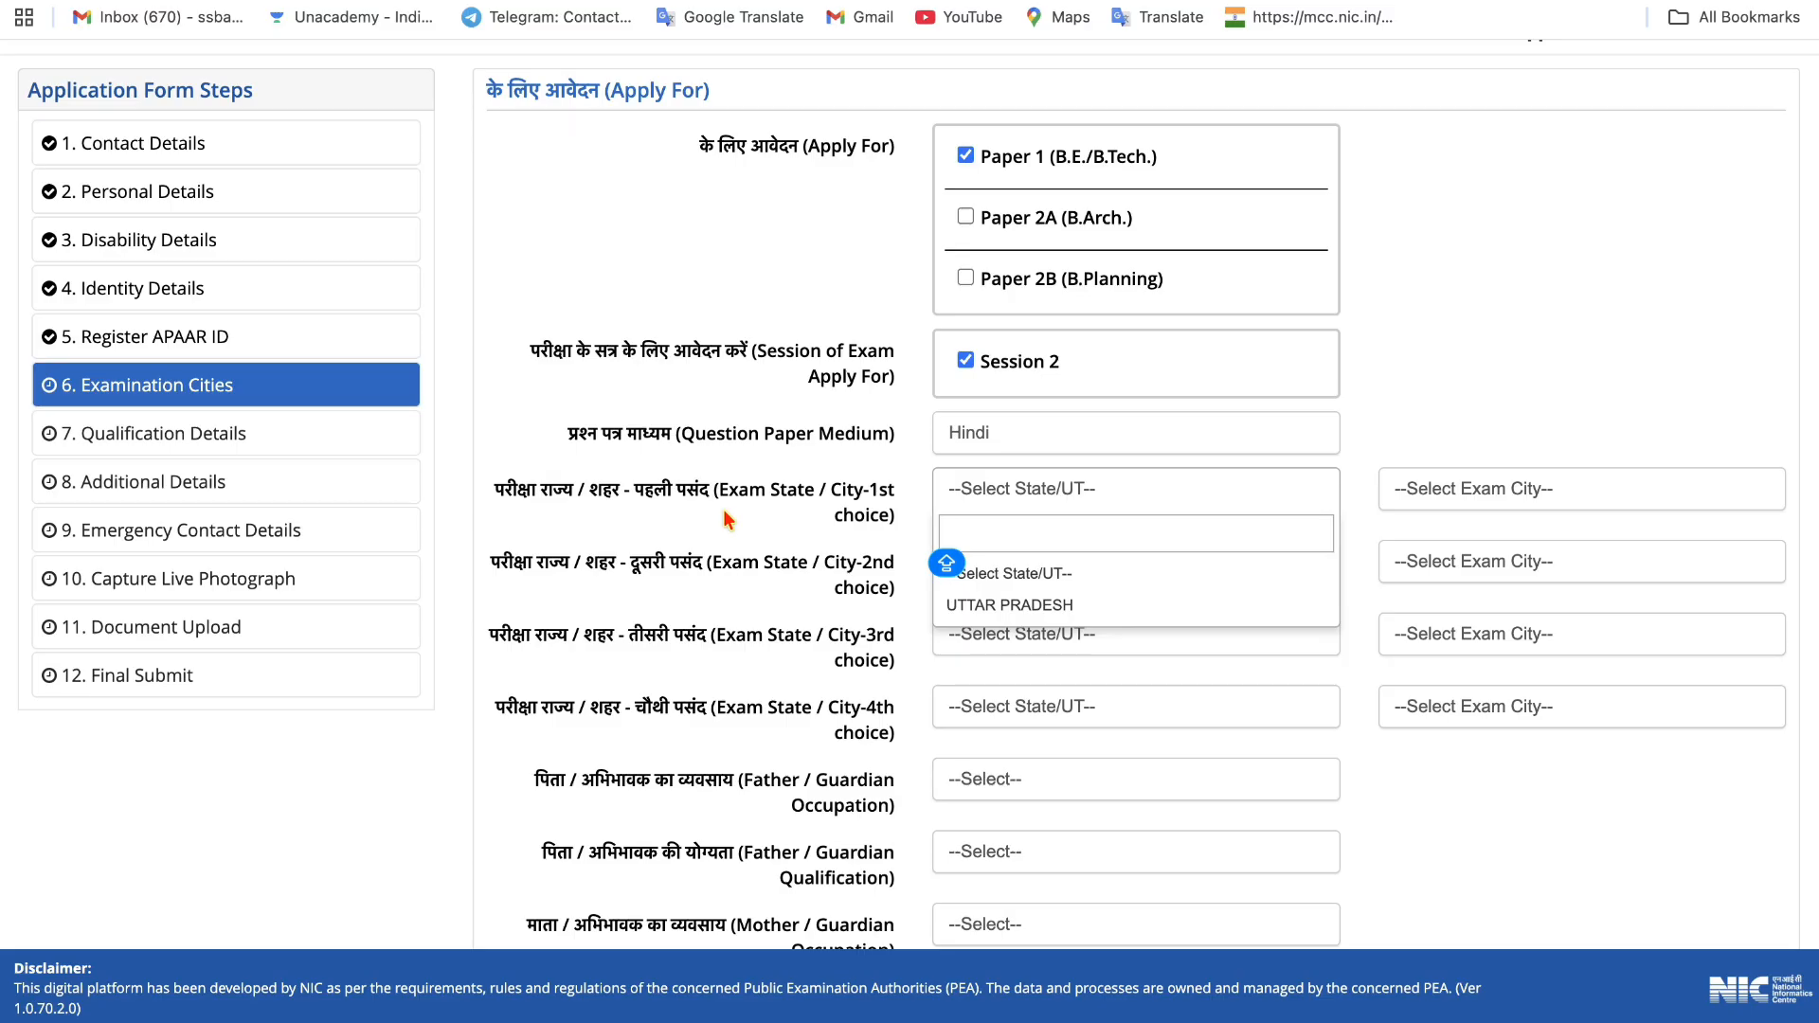
click(1027, 611)
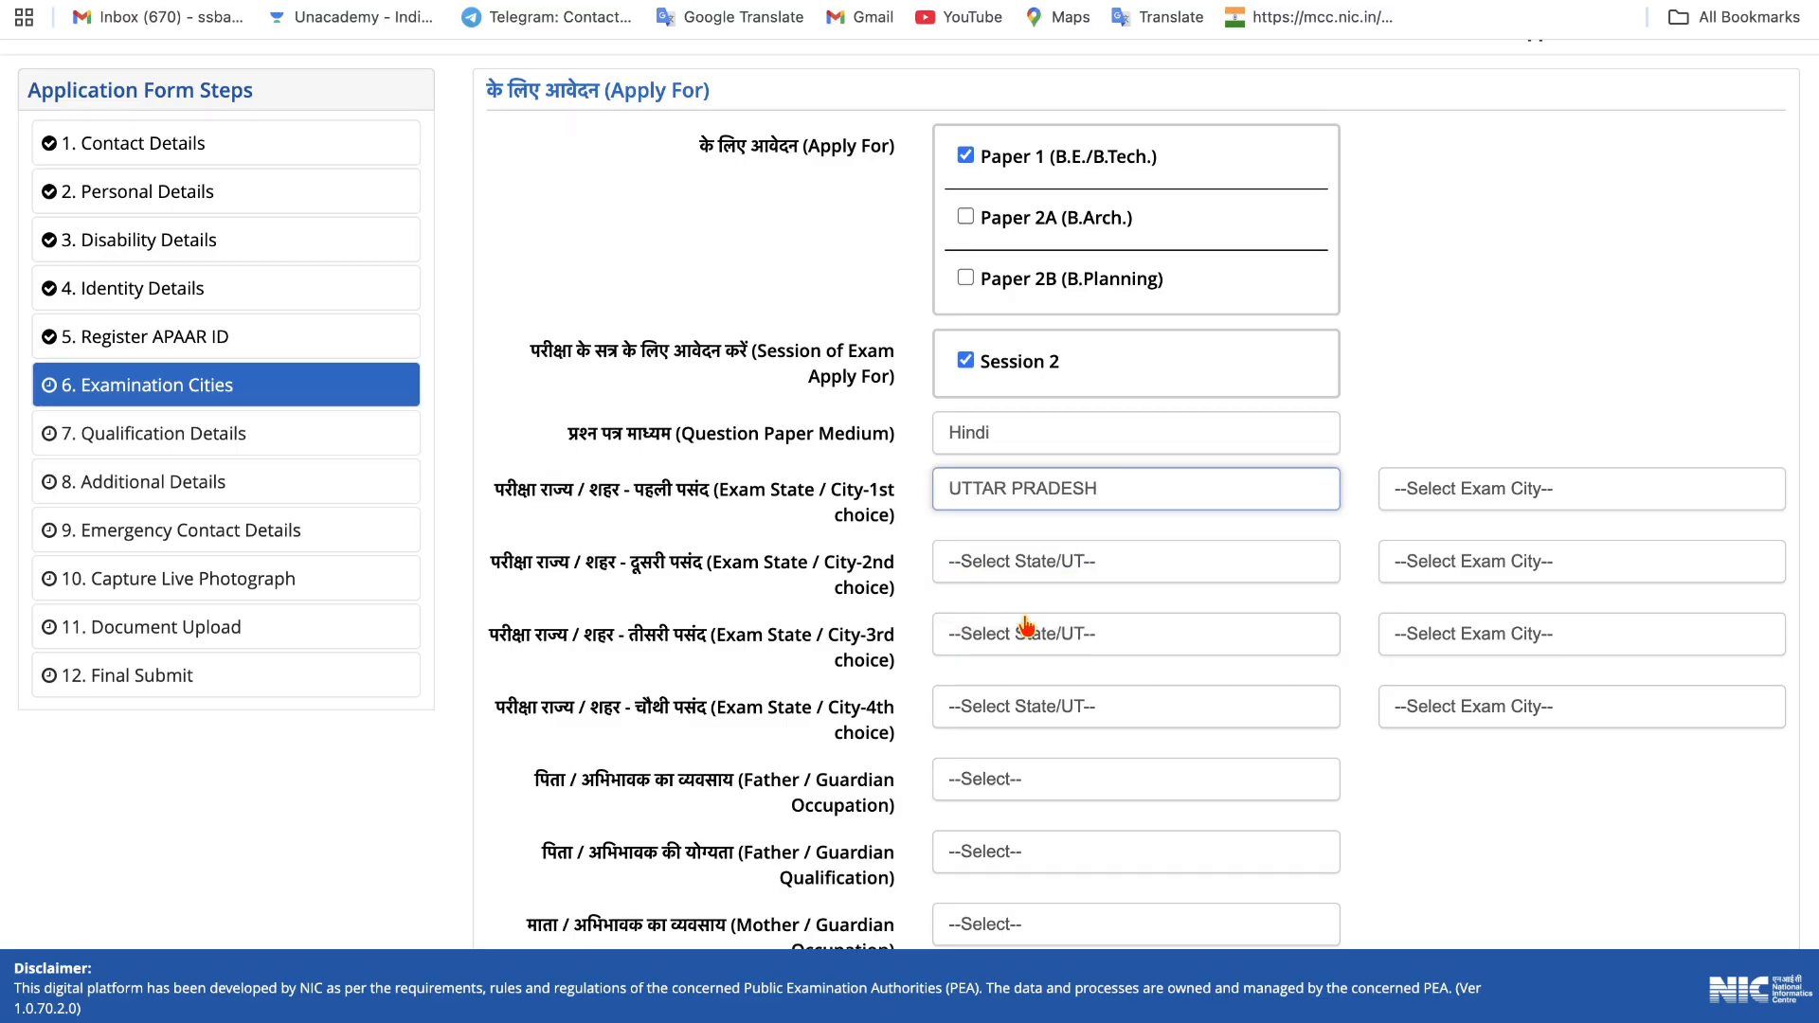
click(1415, 496)
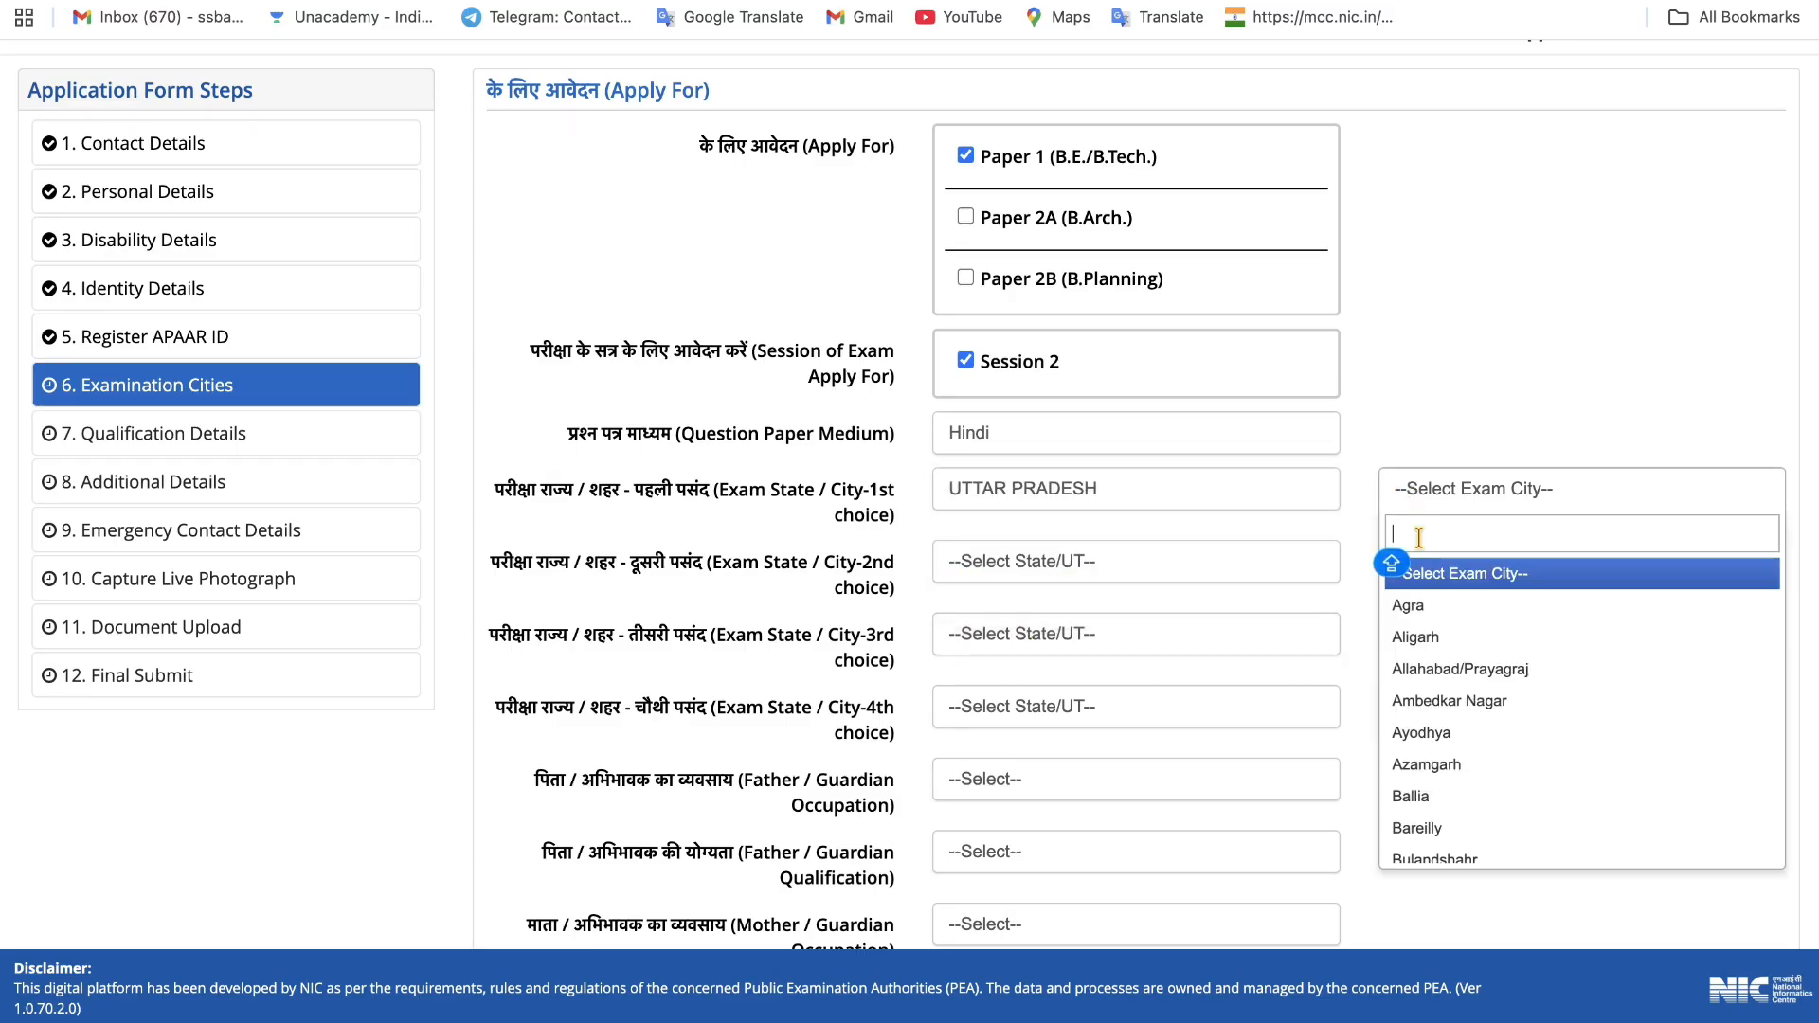
scroll(1439, 730, down, 2)
scroll(1438, 730, down, 3)
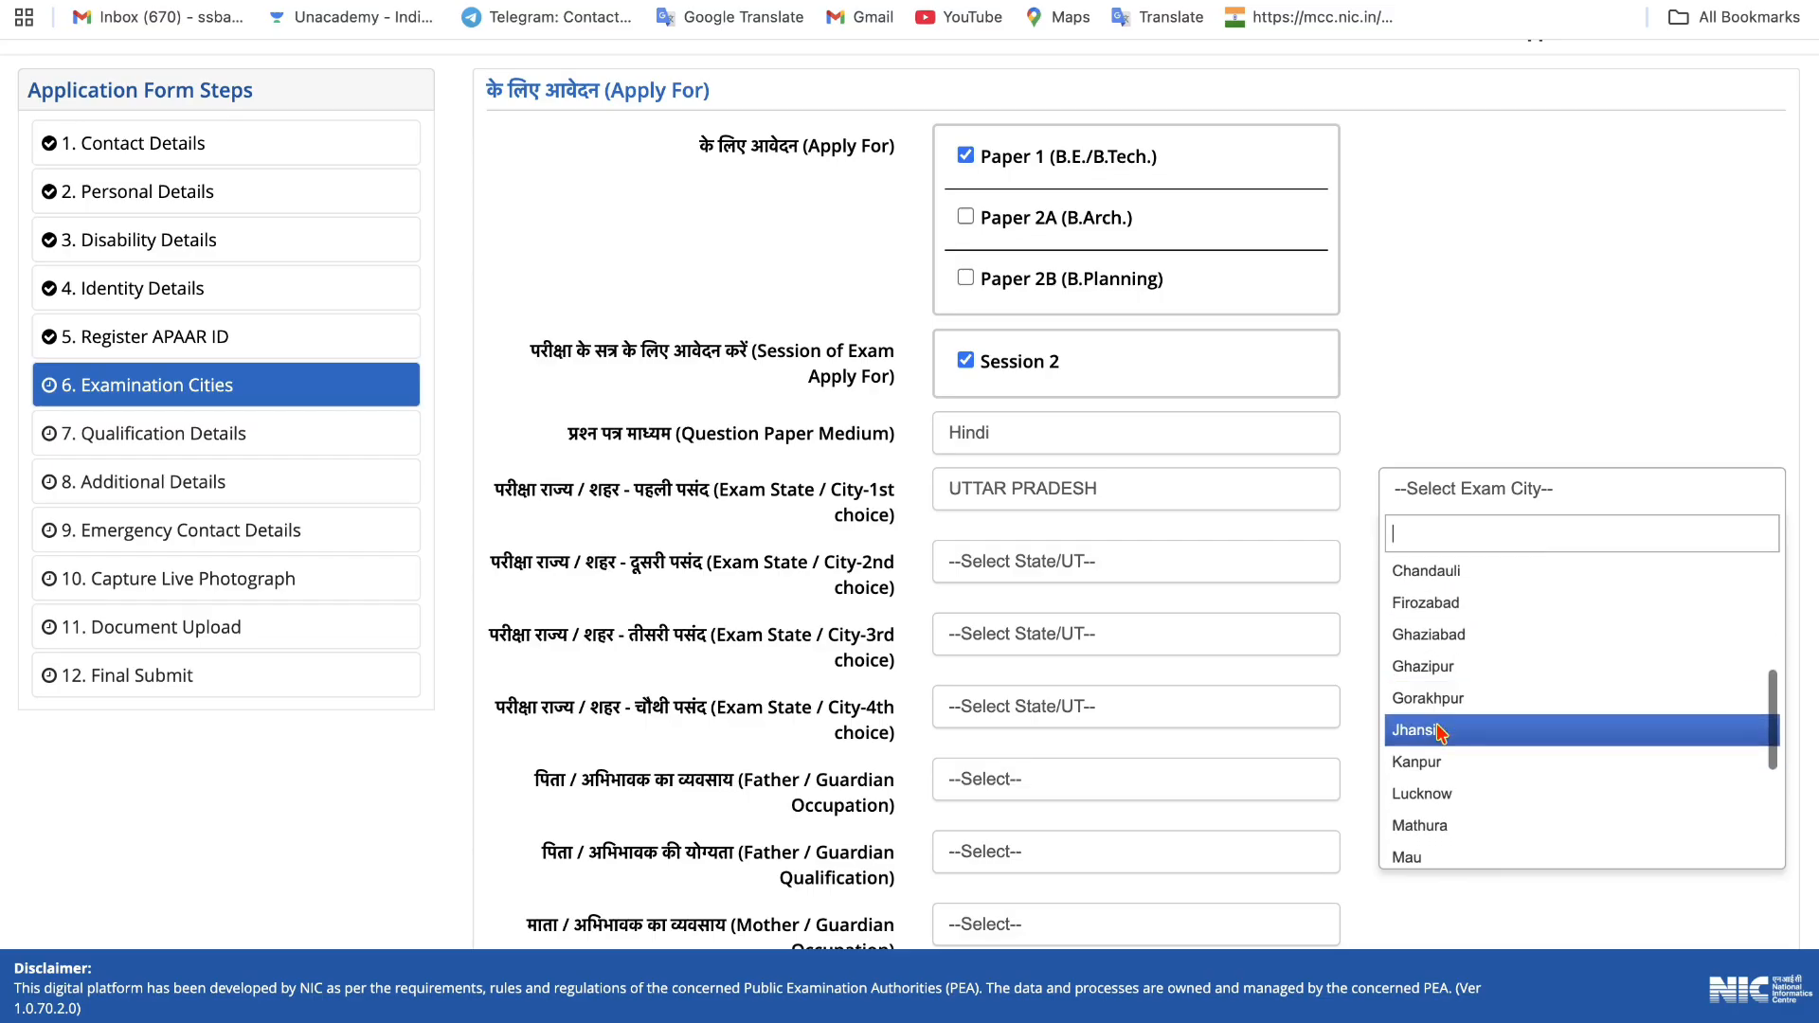
scroll(1439, 701, up, 4)
scroll(1438, 657, down, 1)
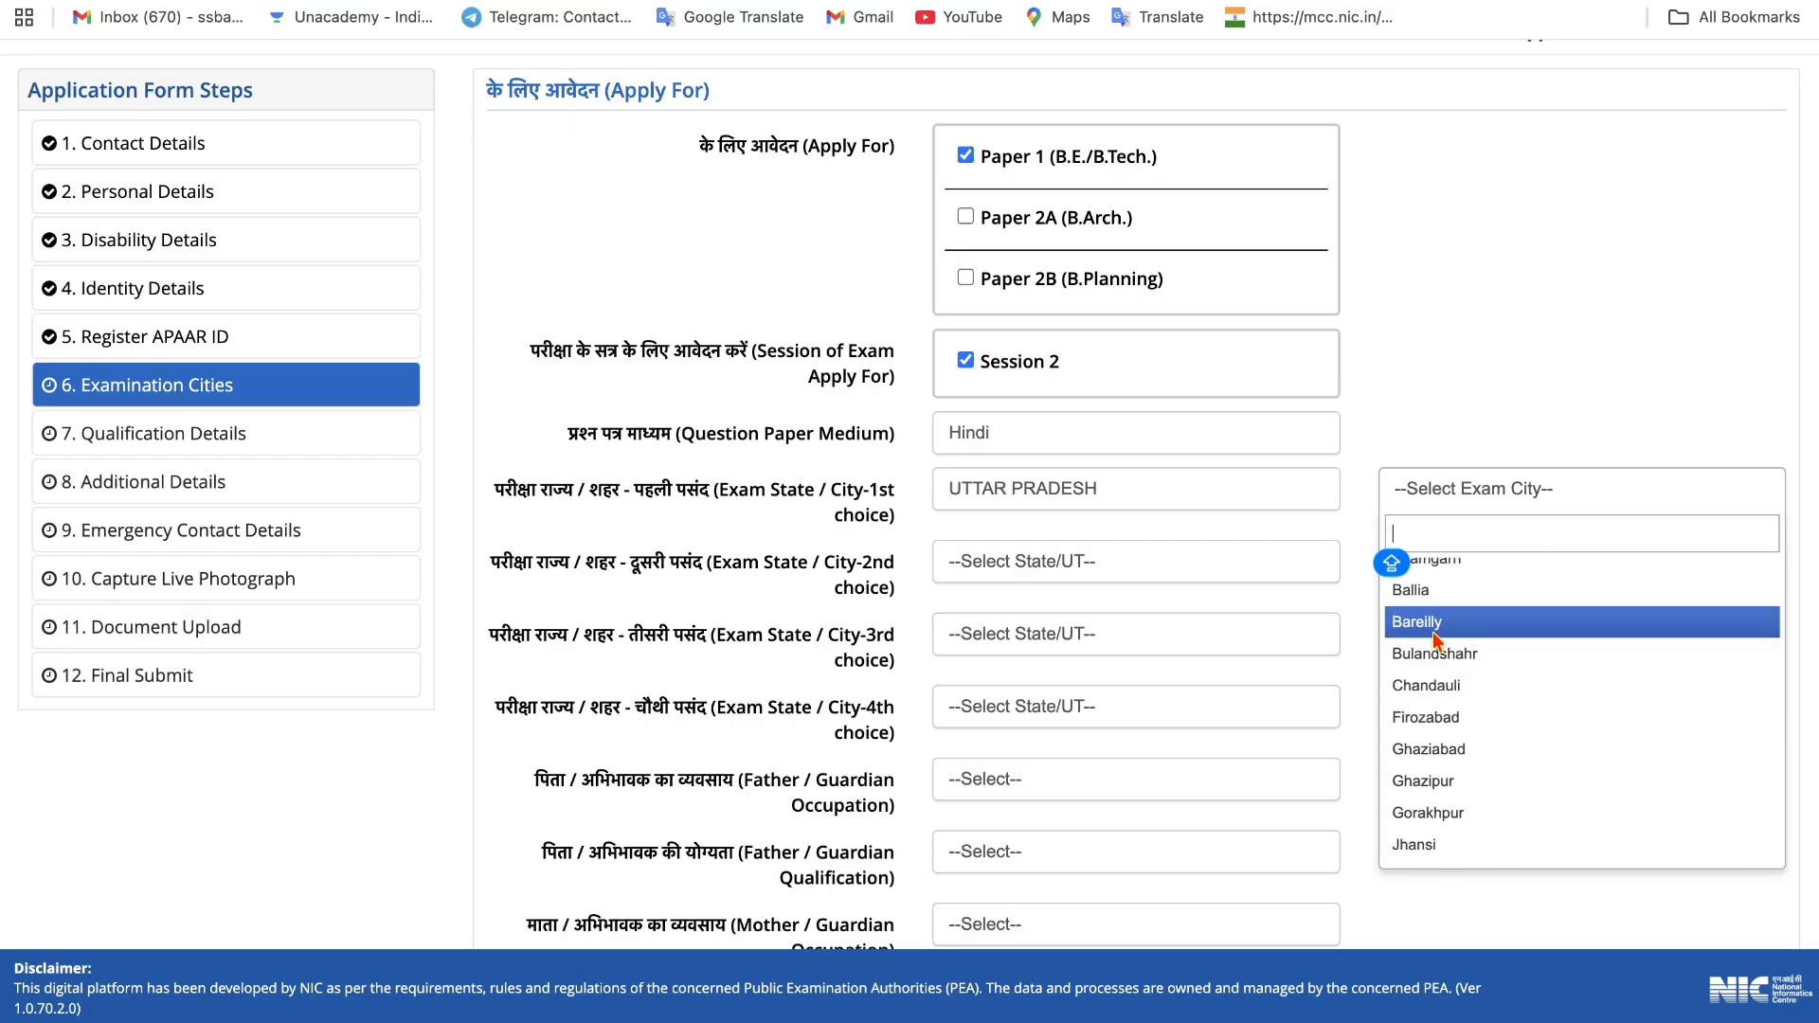
click(1433, 625)
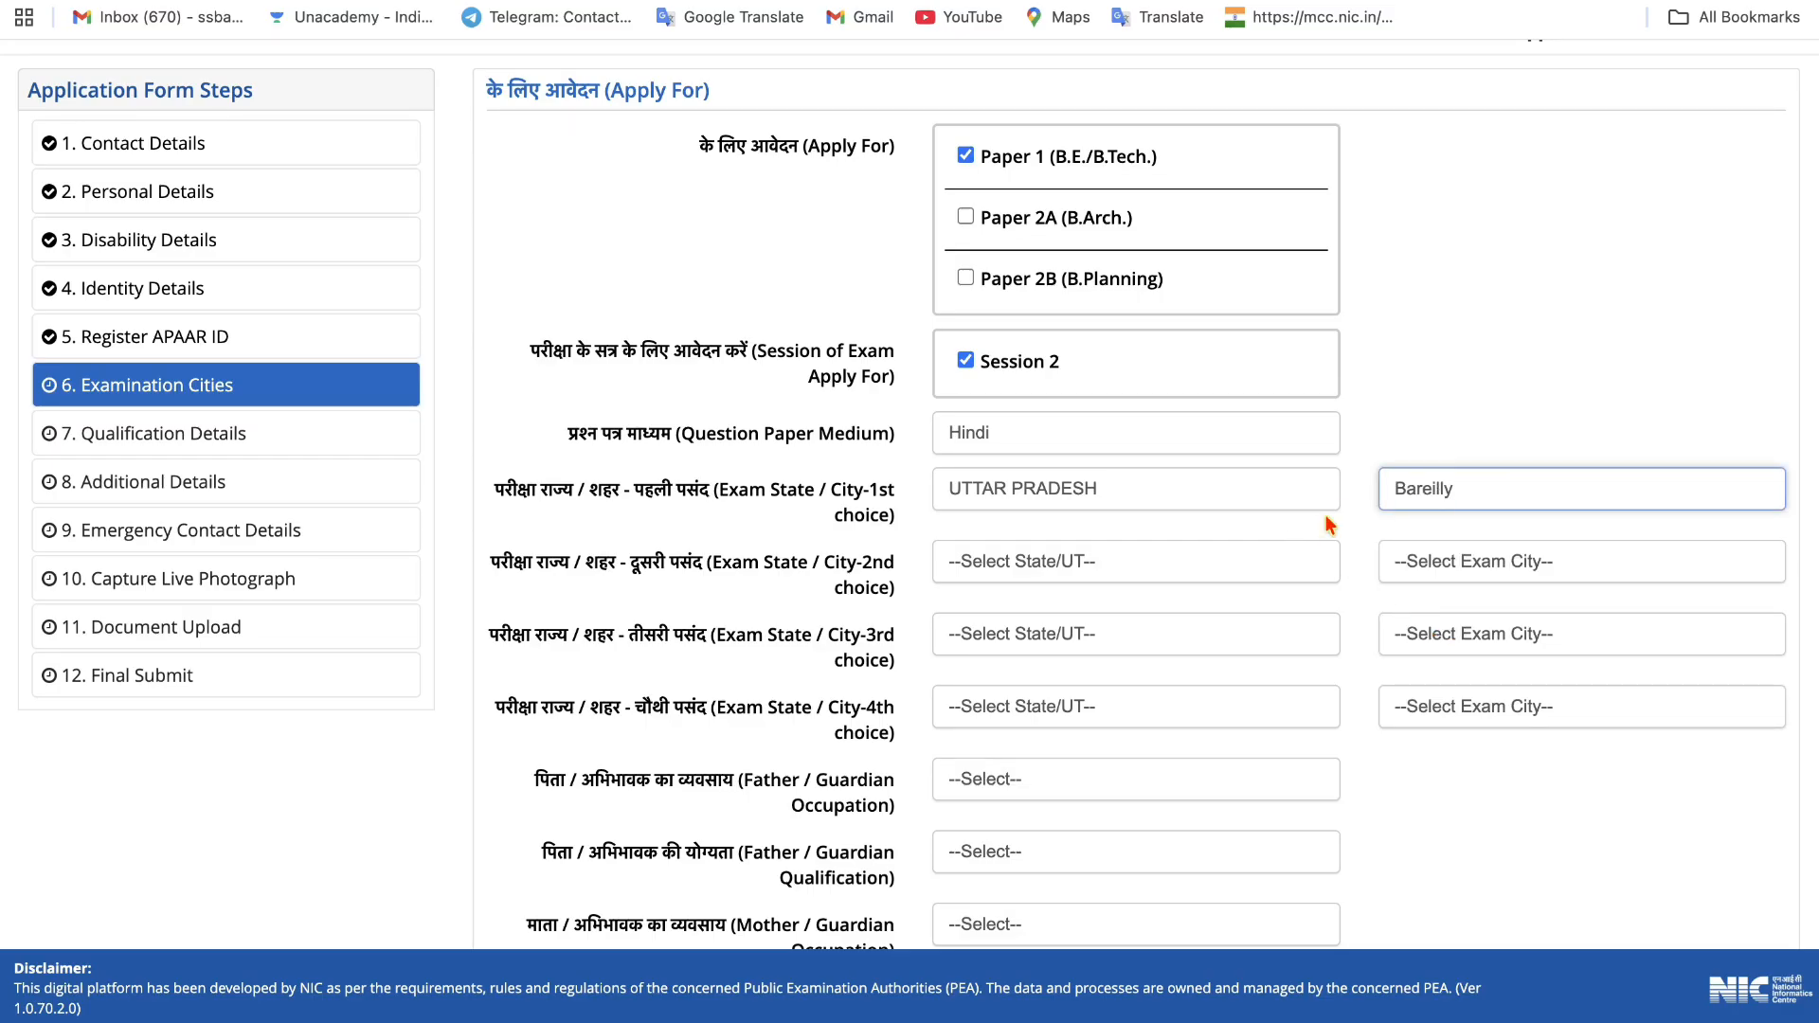
Set the second exam city choice to Aligarh and the third to Azamgarh, both in UTTAR PRADESH.
click(1129, 579)
click(1092, 678)
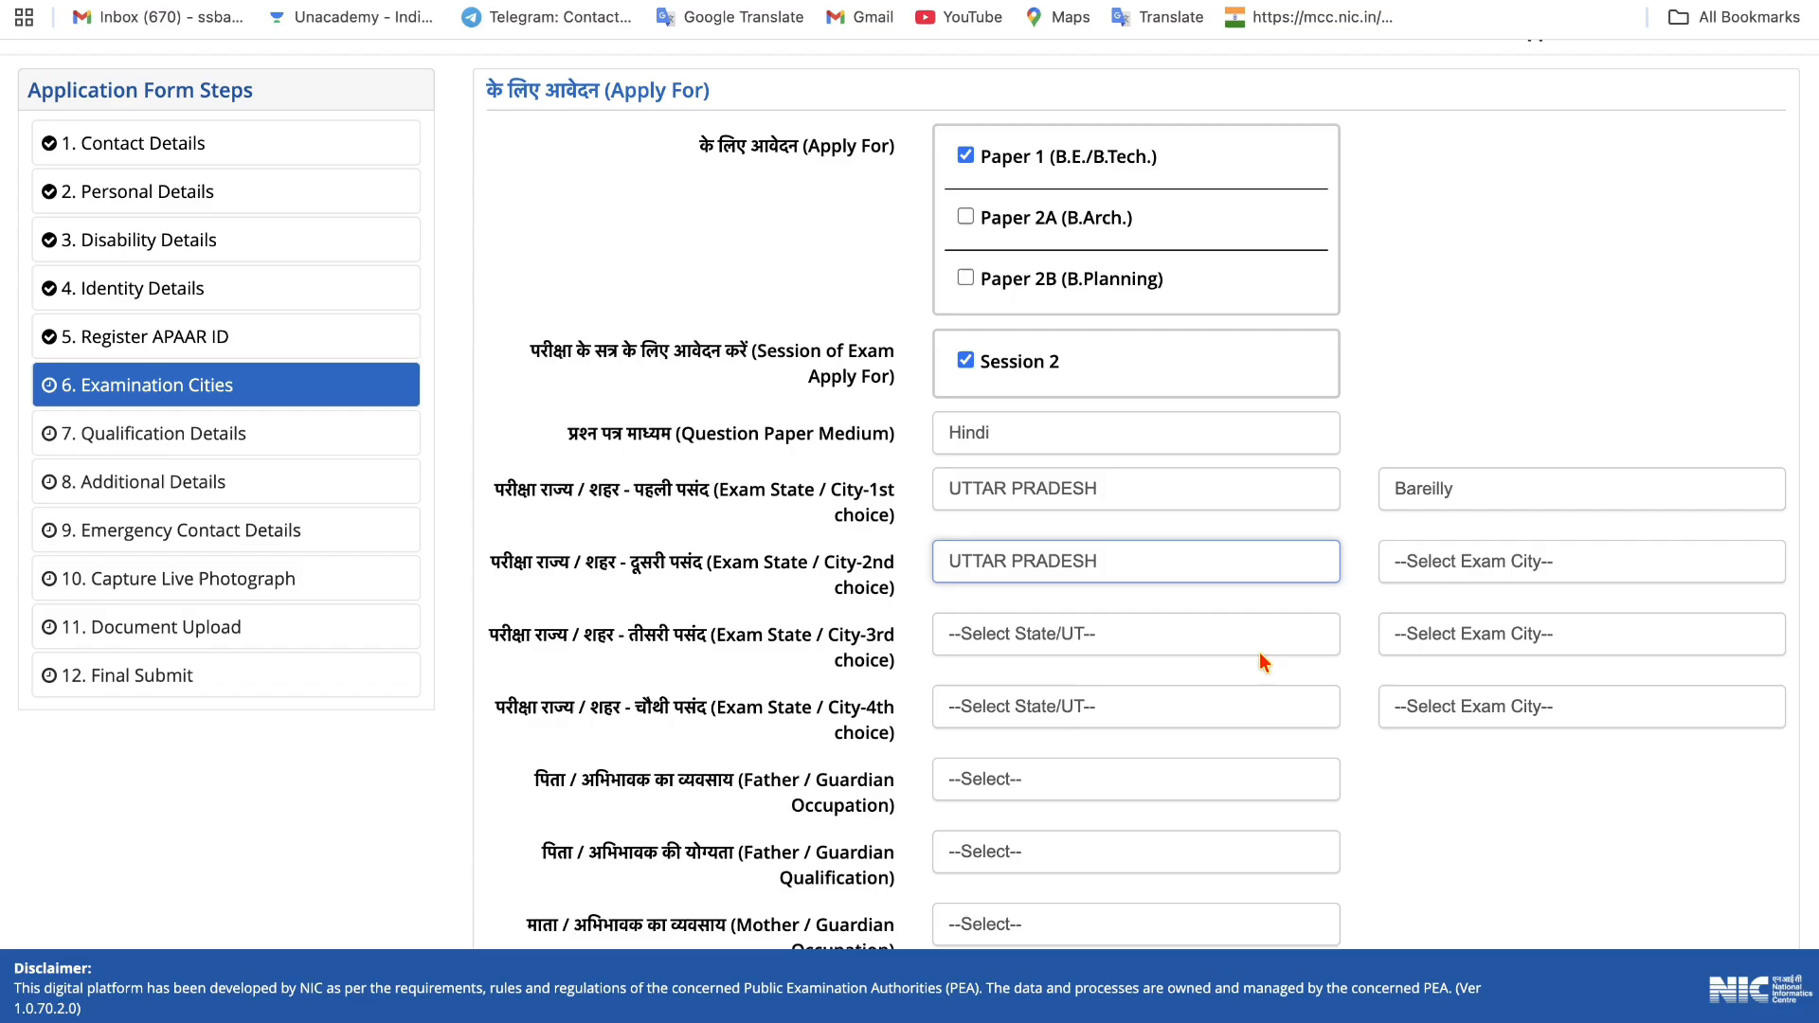
click(1444, 582)
click(1440, 708)
click(1185, 633)
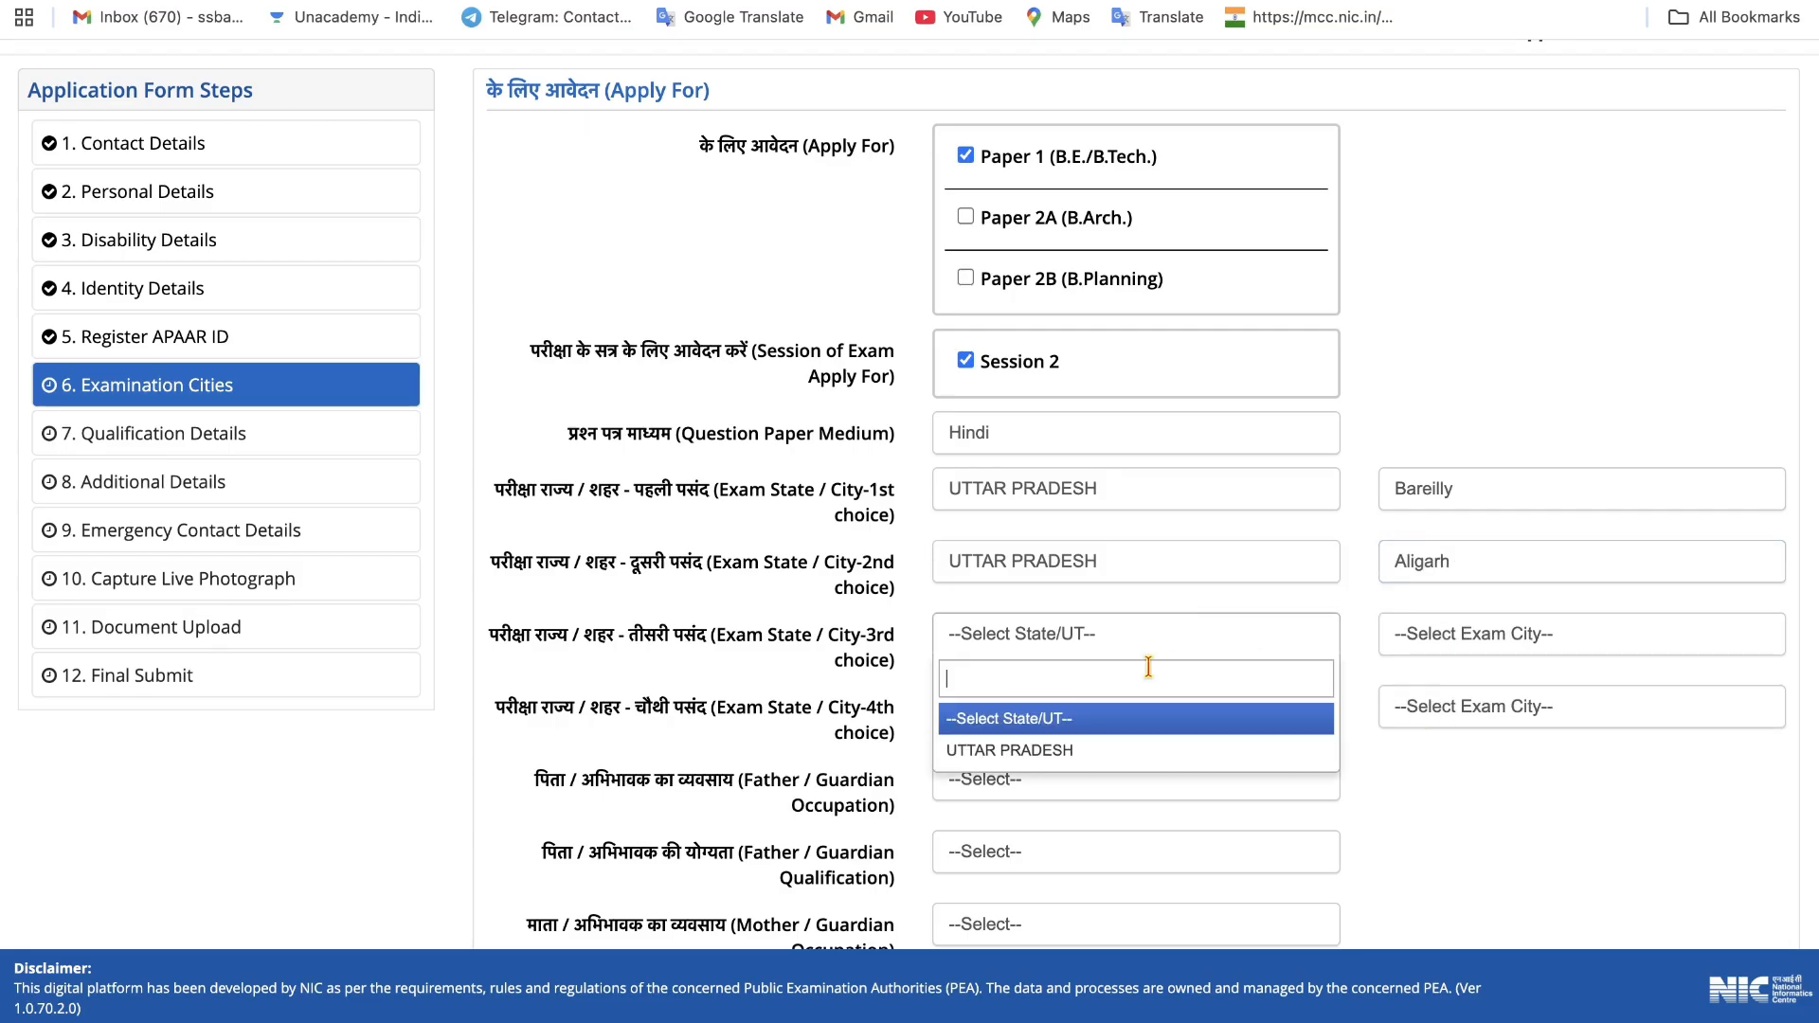
click(1109, 751)
click(1486, 644)
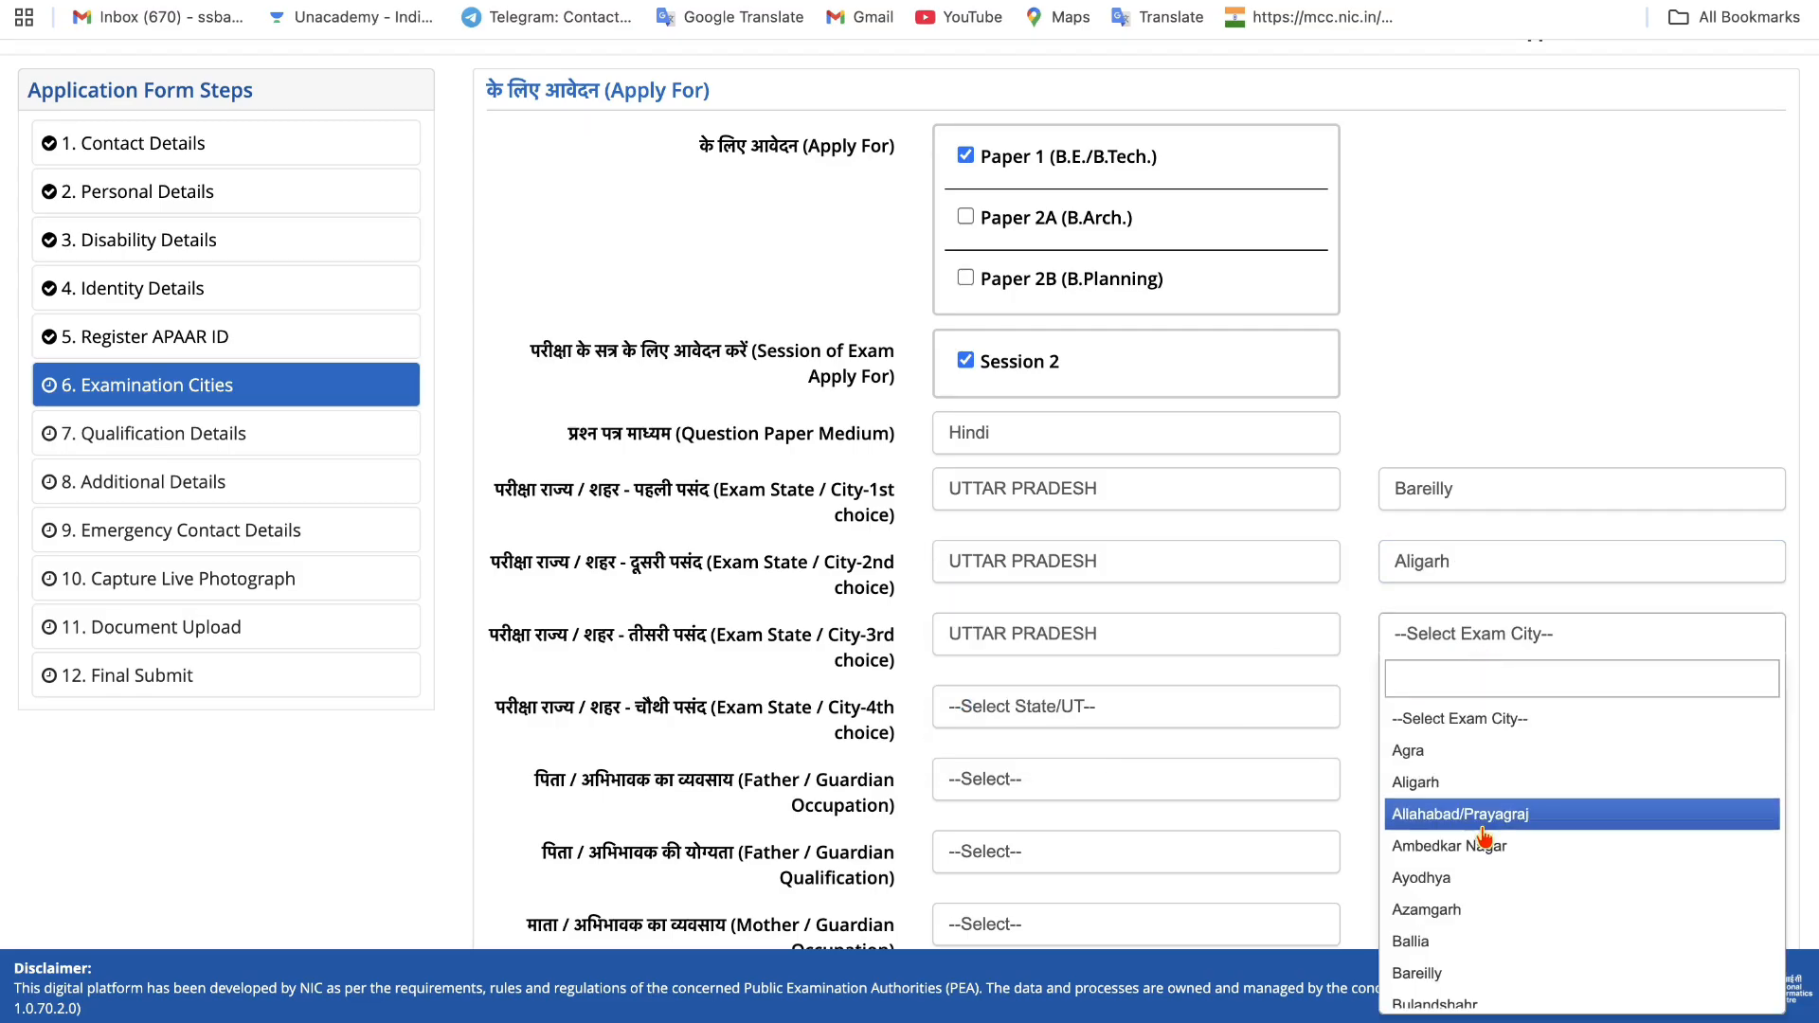
click(1480, 908)
Set the fourth exam state and city choice to UTTAR PRADESH and Agra.
click(1149, 706)
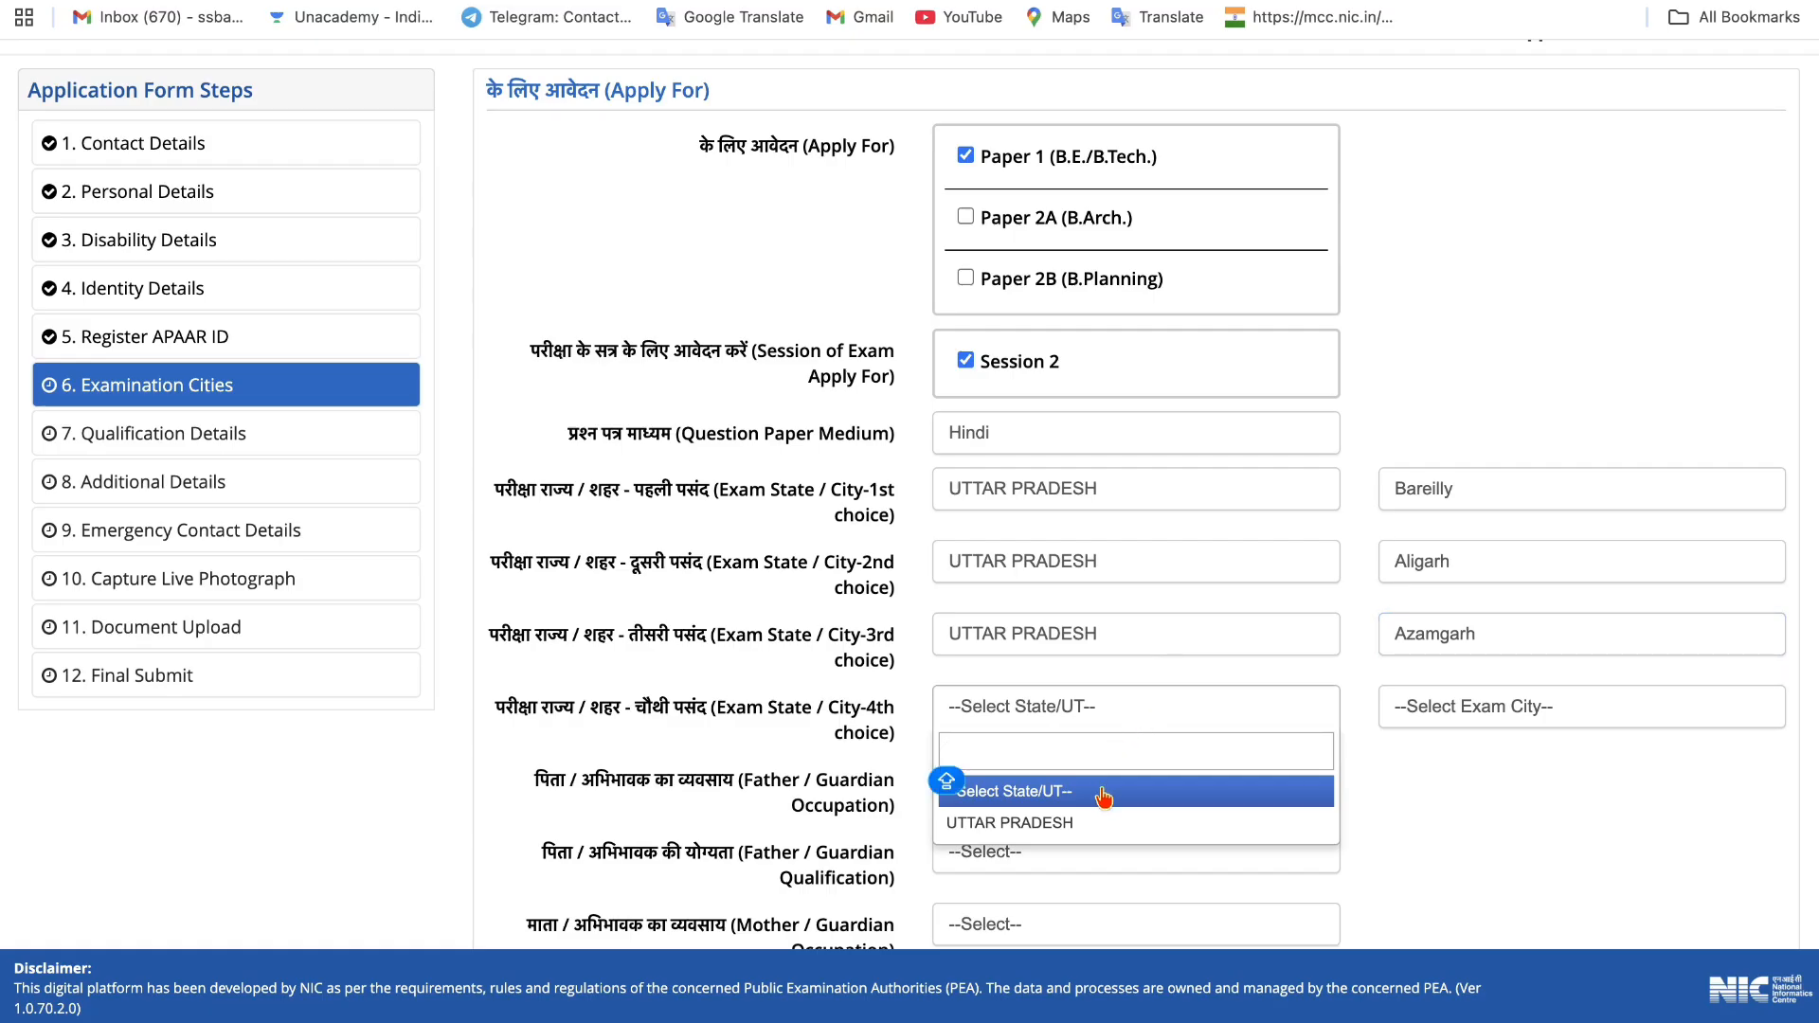
click(1086, 823)
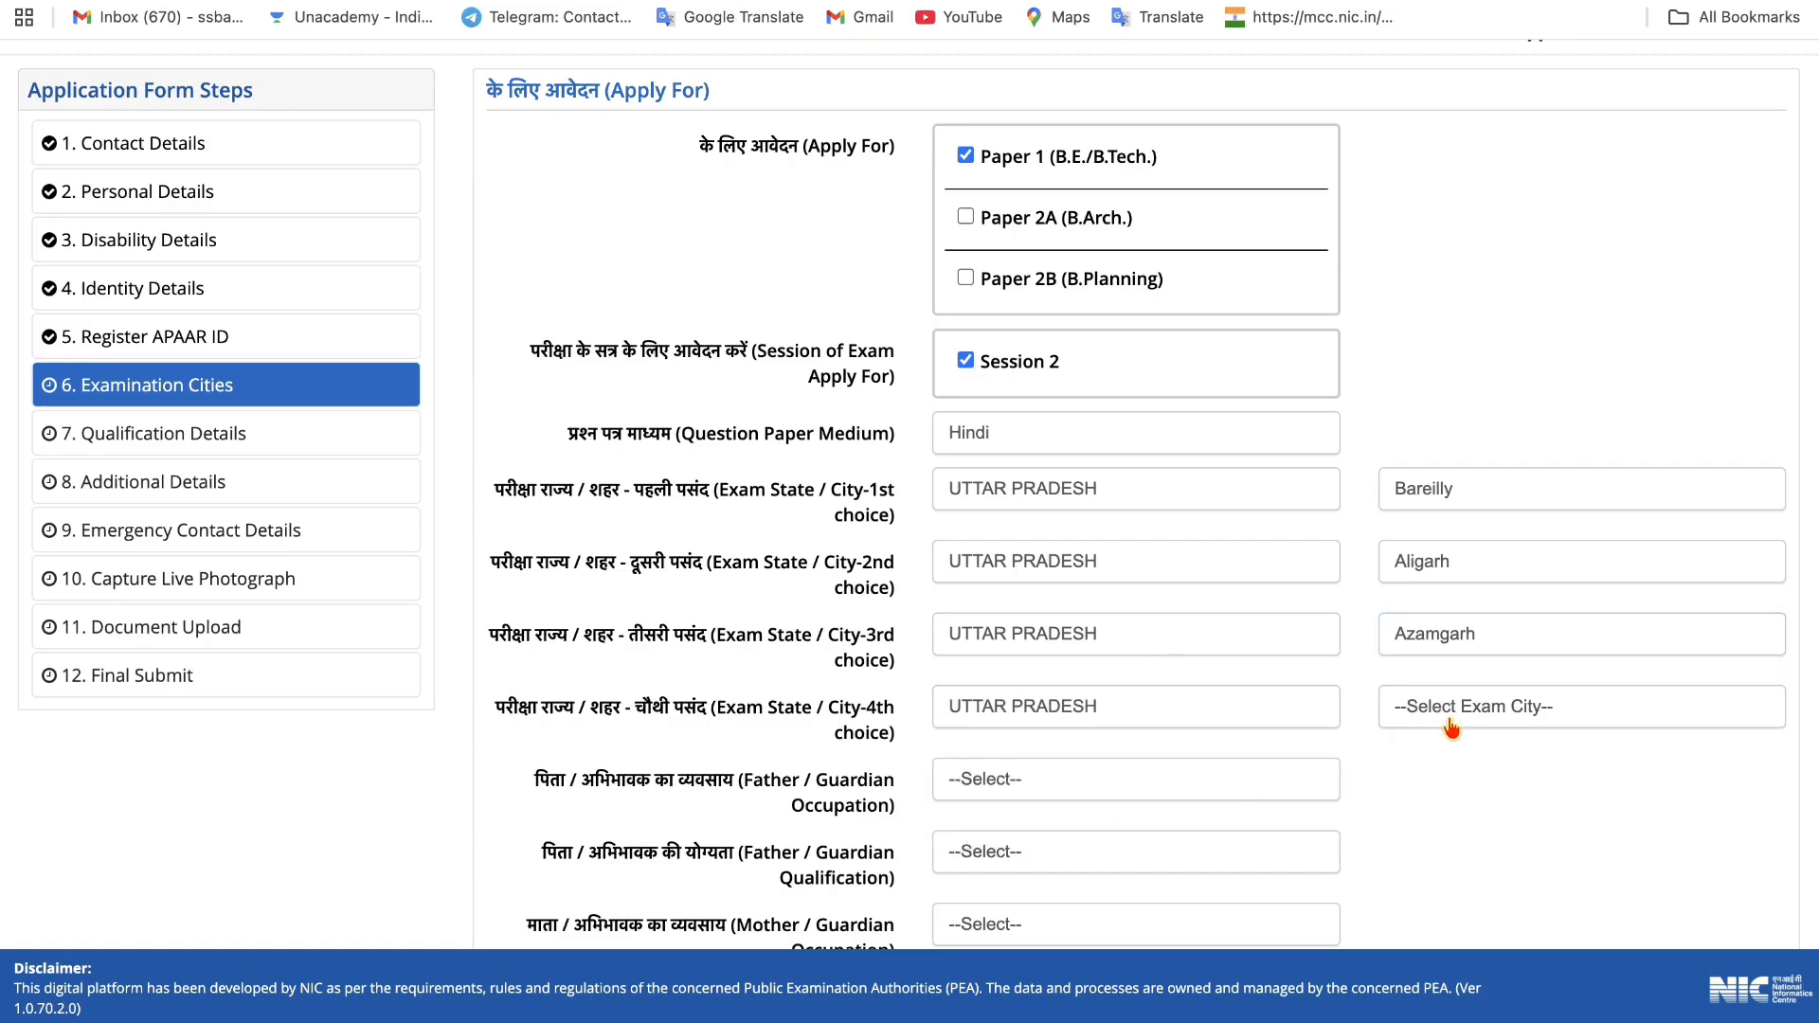
click(1450, 726)
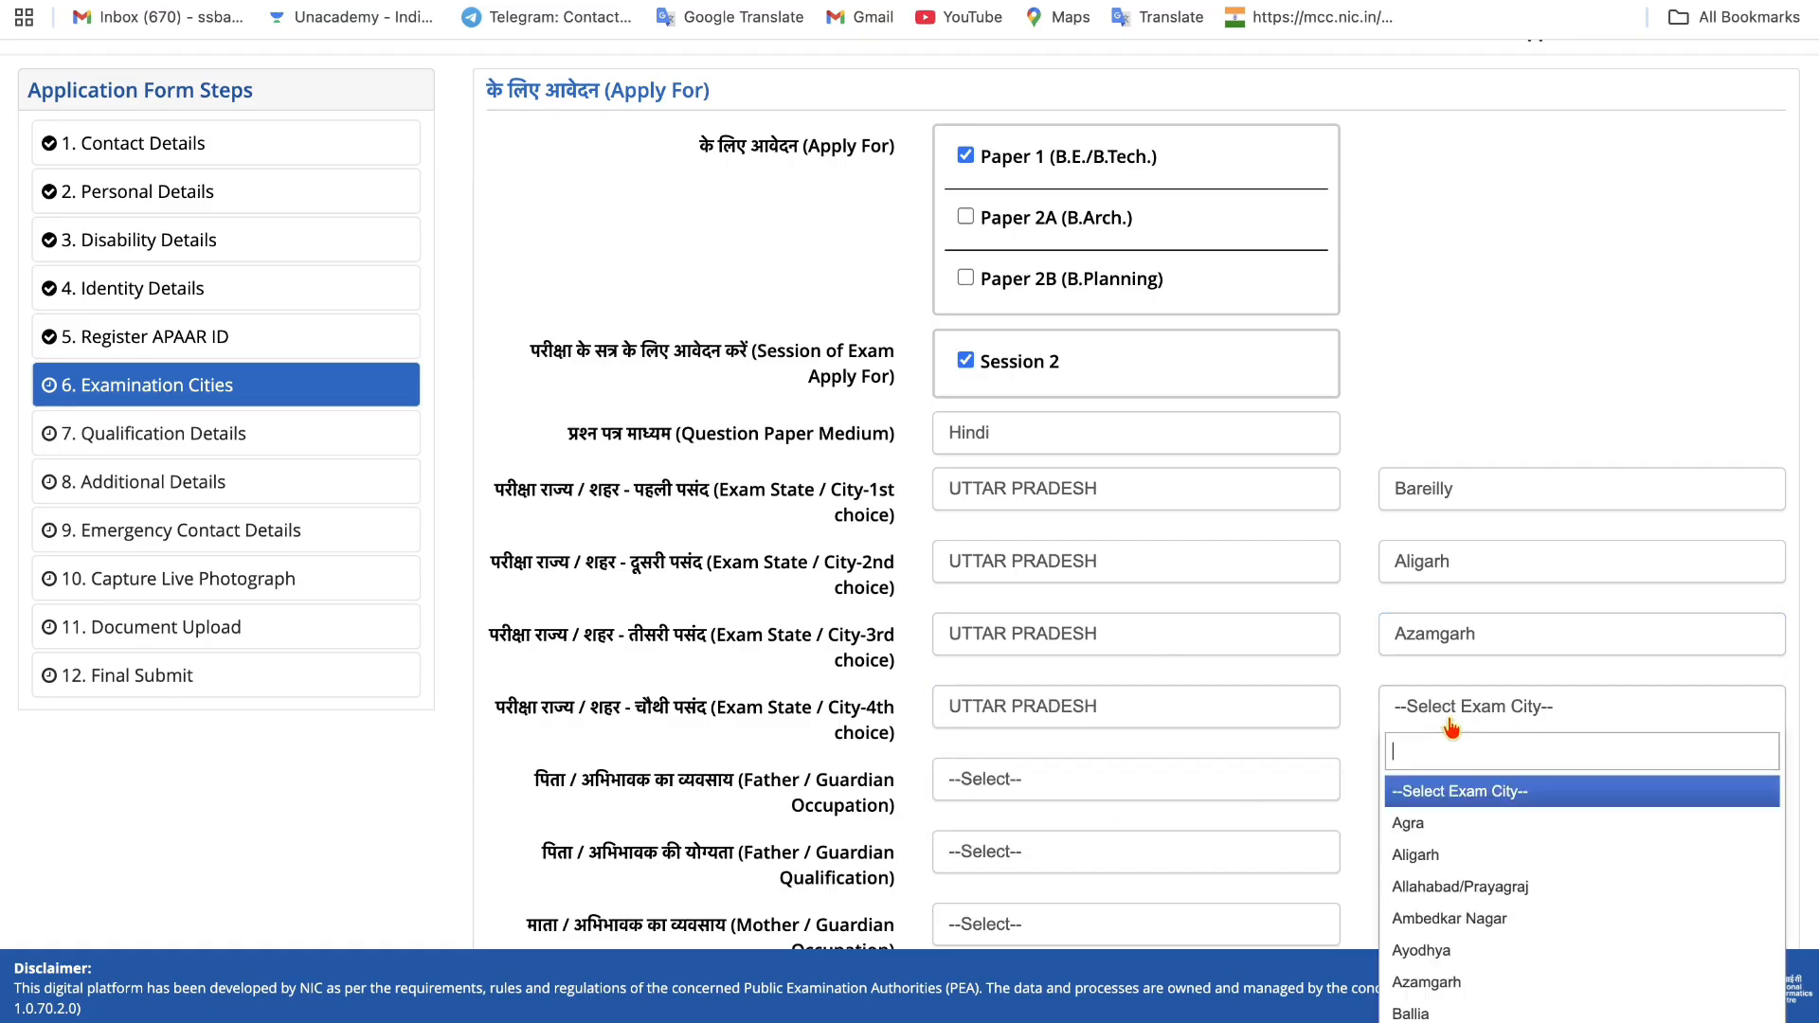
click(1449, 840)
Set the Father / Guardian Occupation to AGRICULTURE and look through the other occupation options.
scroll(1213, 732, down, 5)
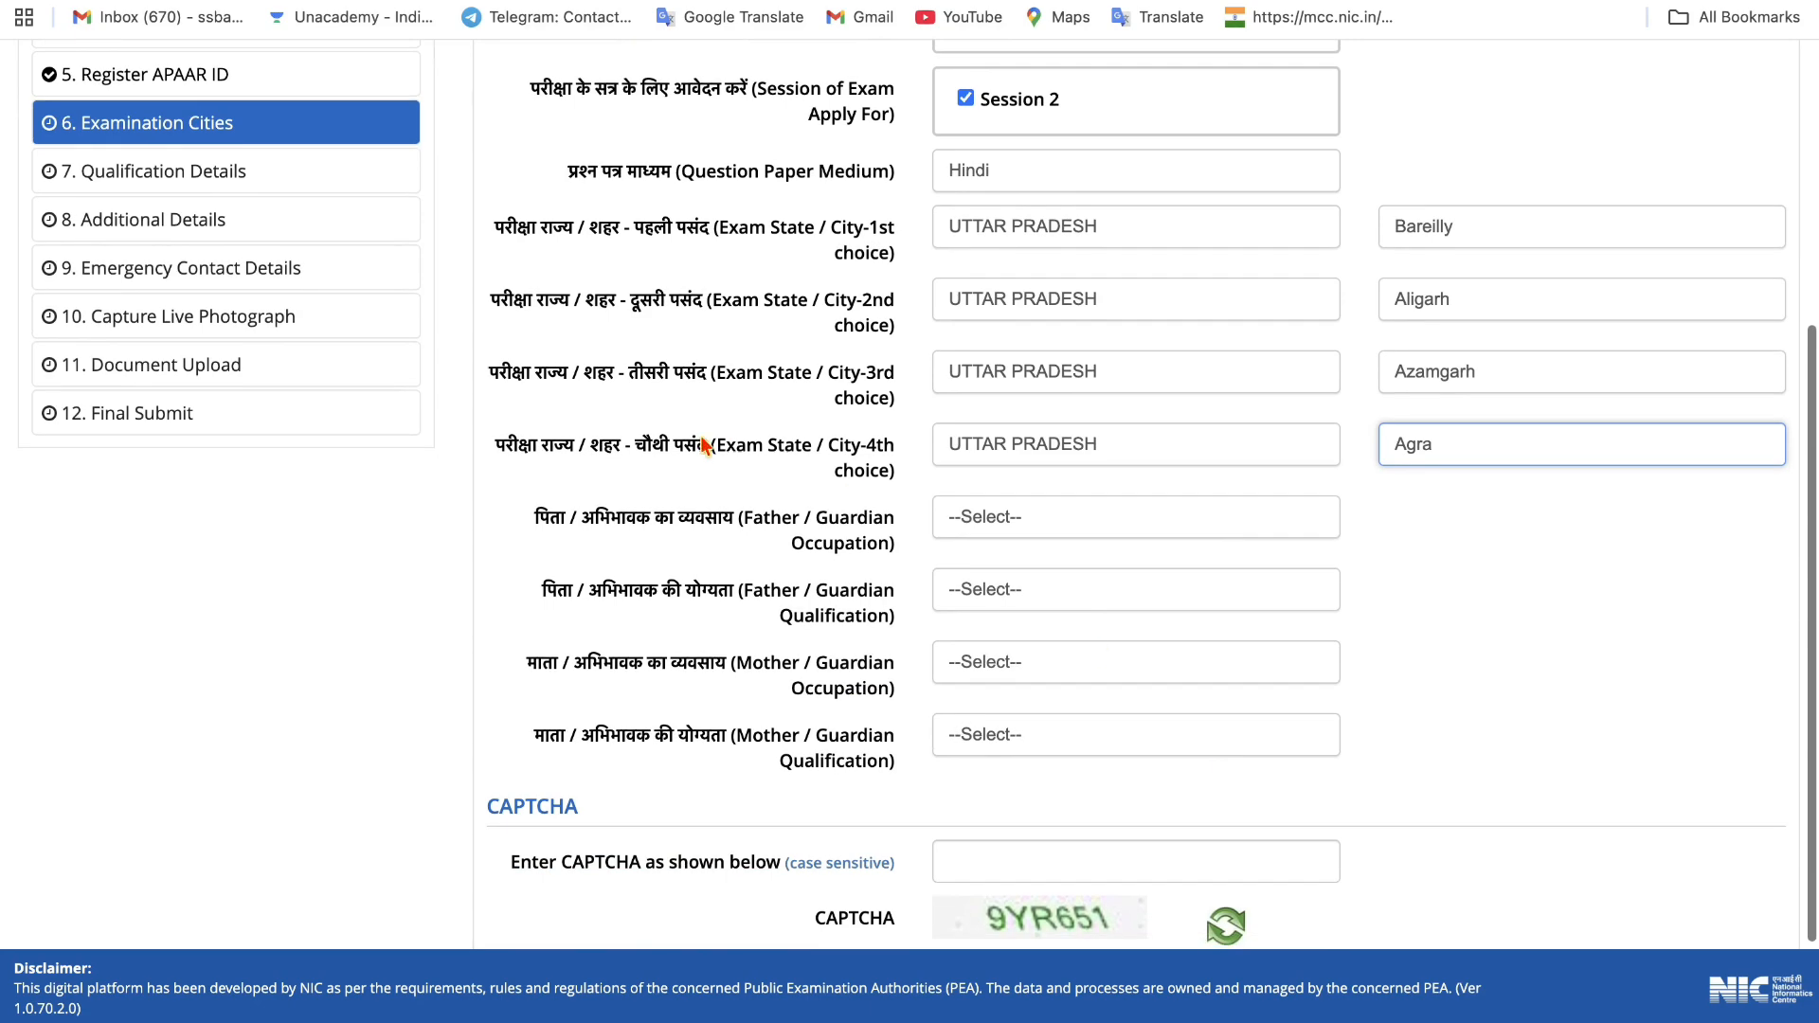
click(1042, 526)
click(1026, 628)
scroll(1026, 627, down, 1)
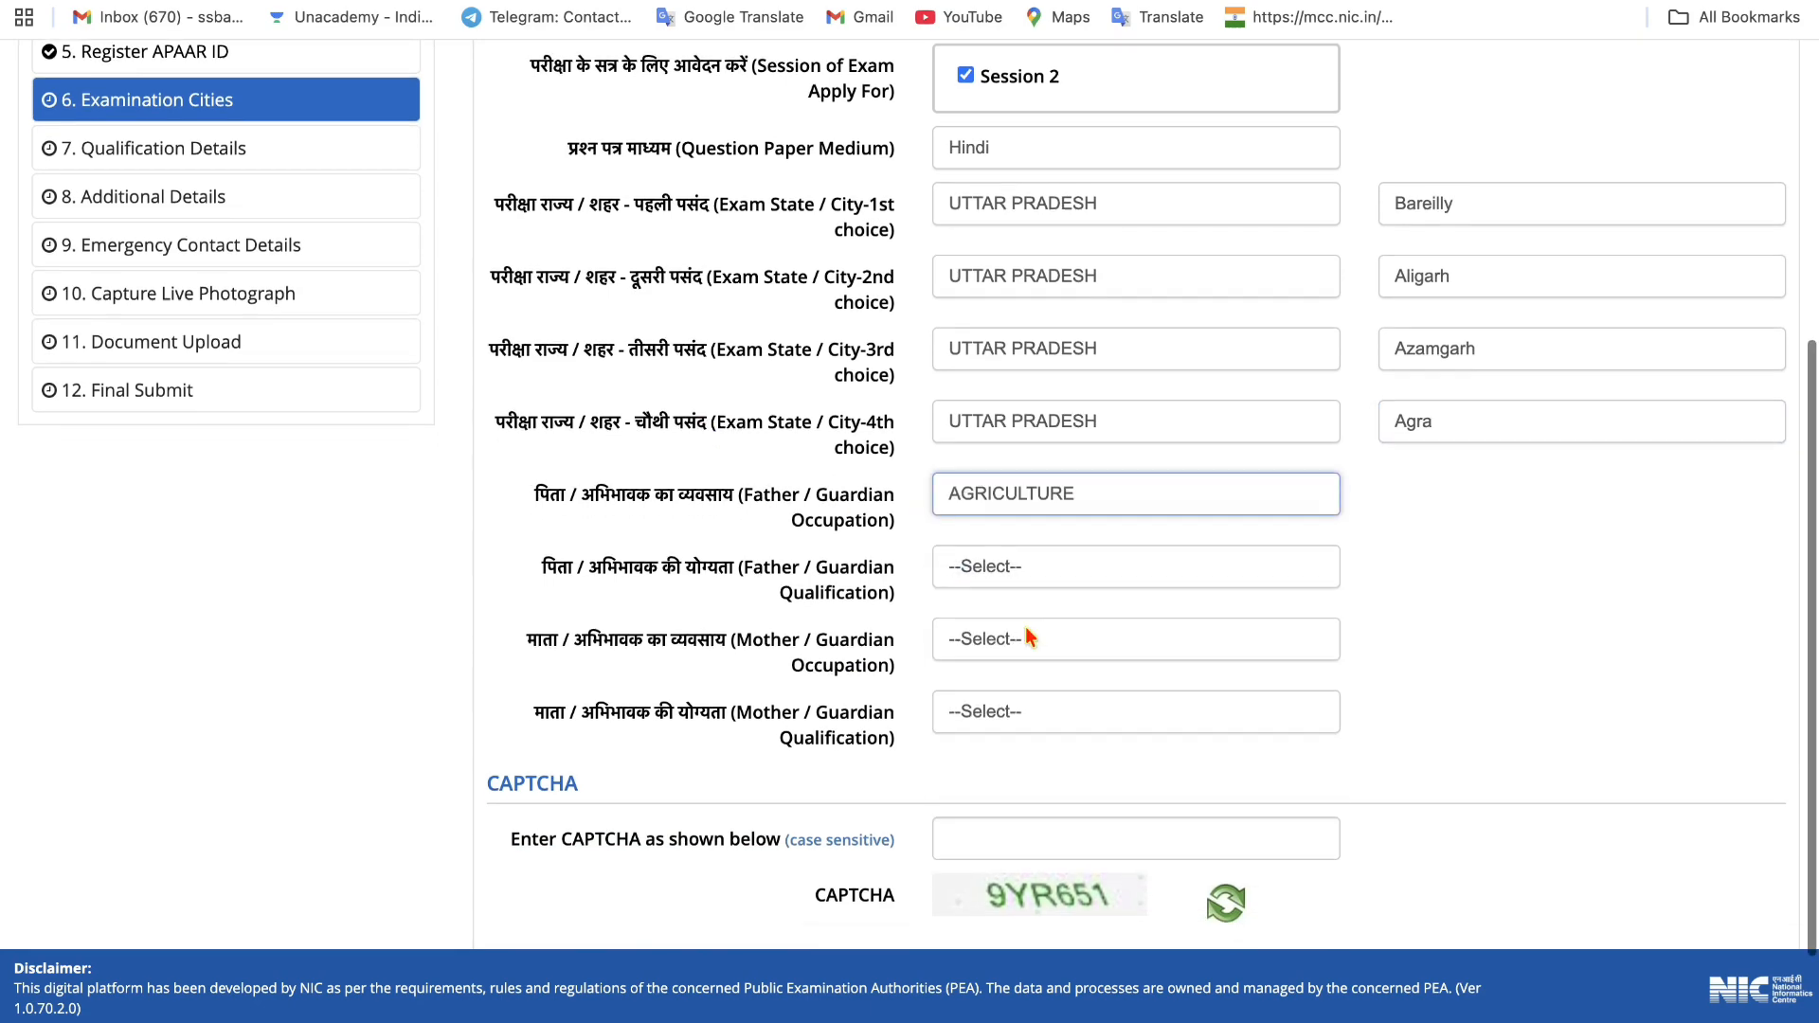
scroll(1025, 637, down, 2)
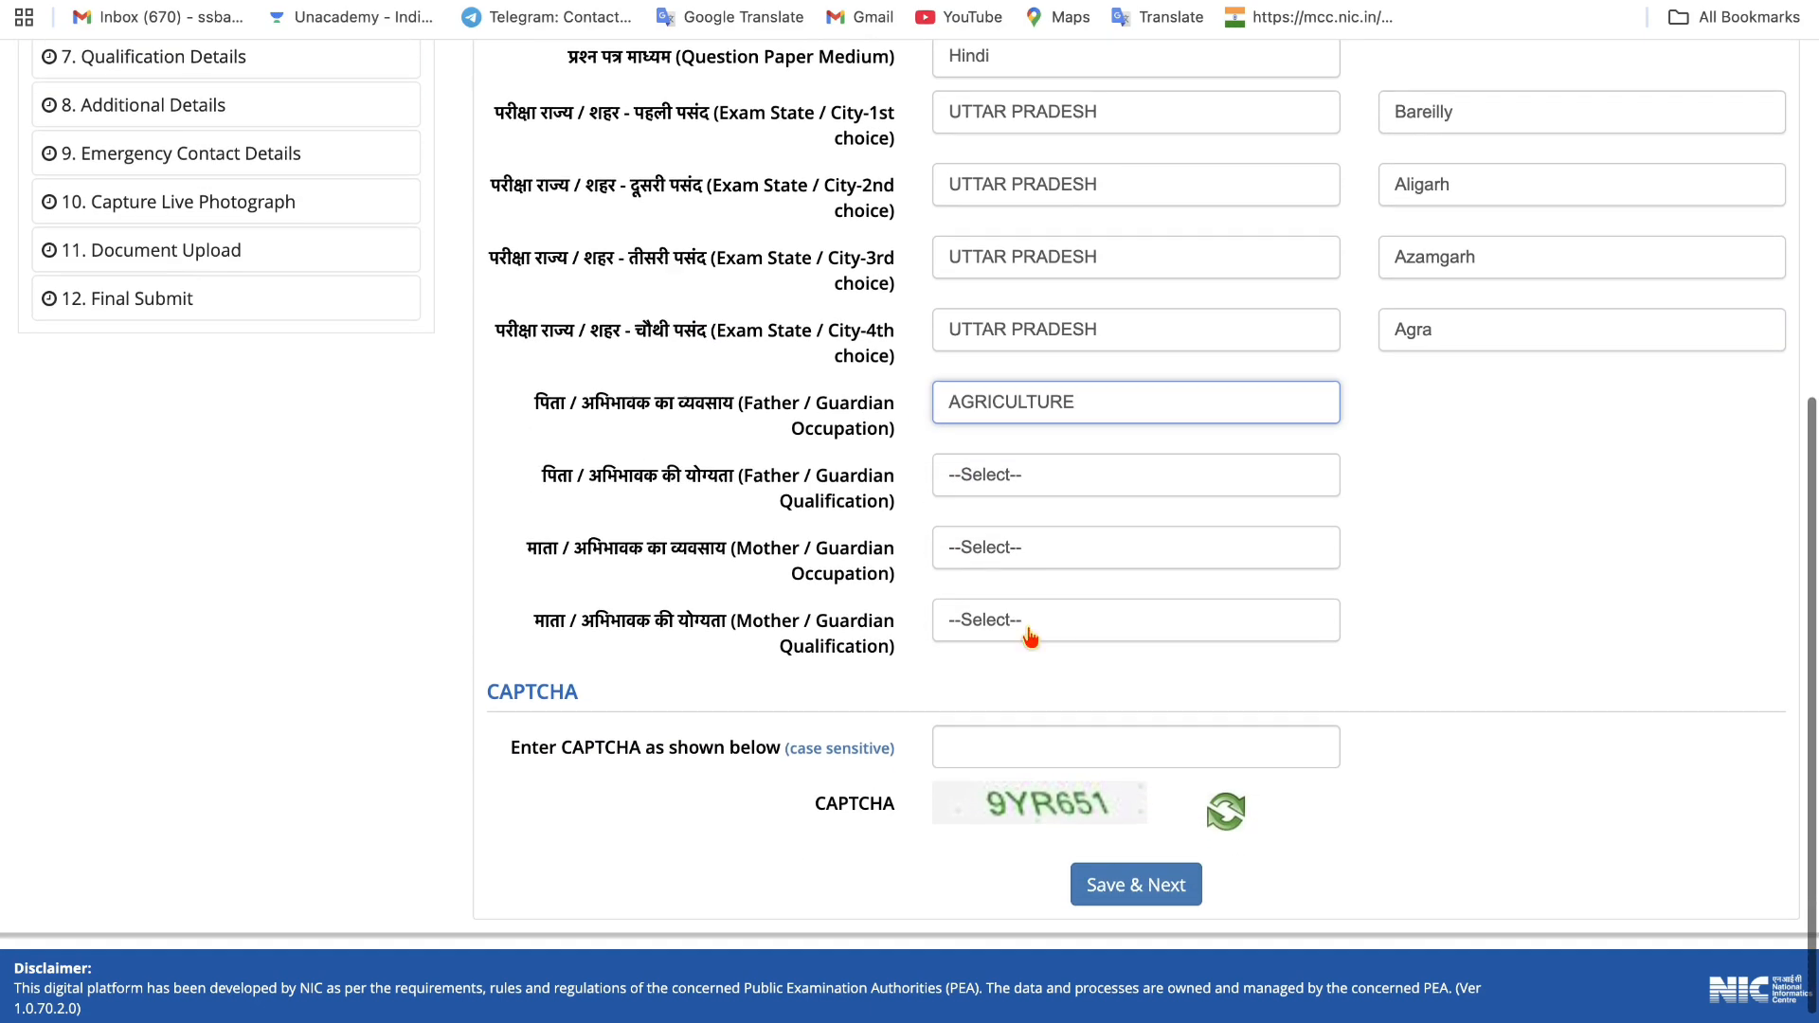
click(1047, 421)
scroll(990, 668, down, 3)
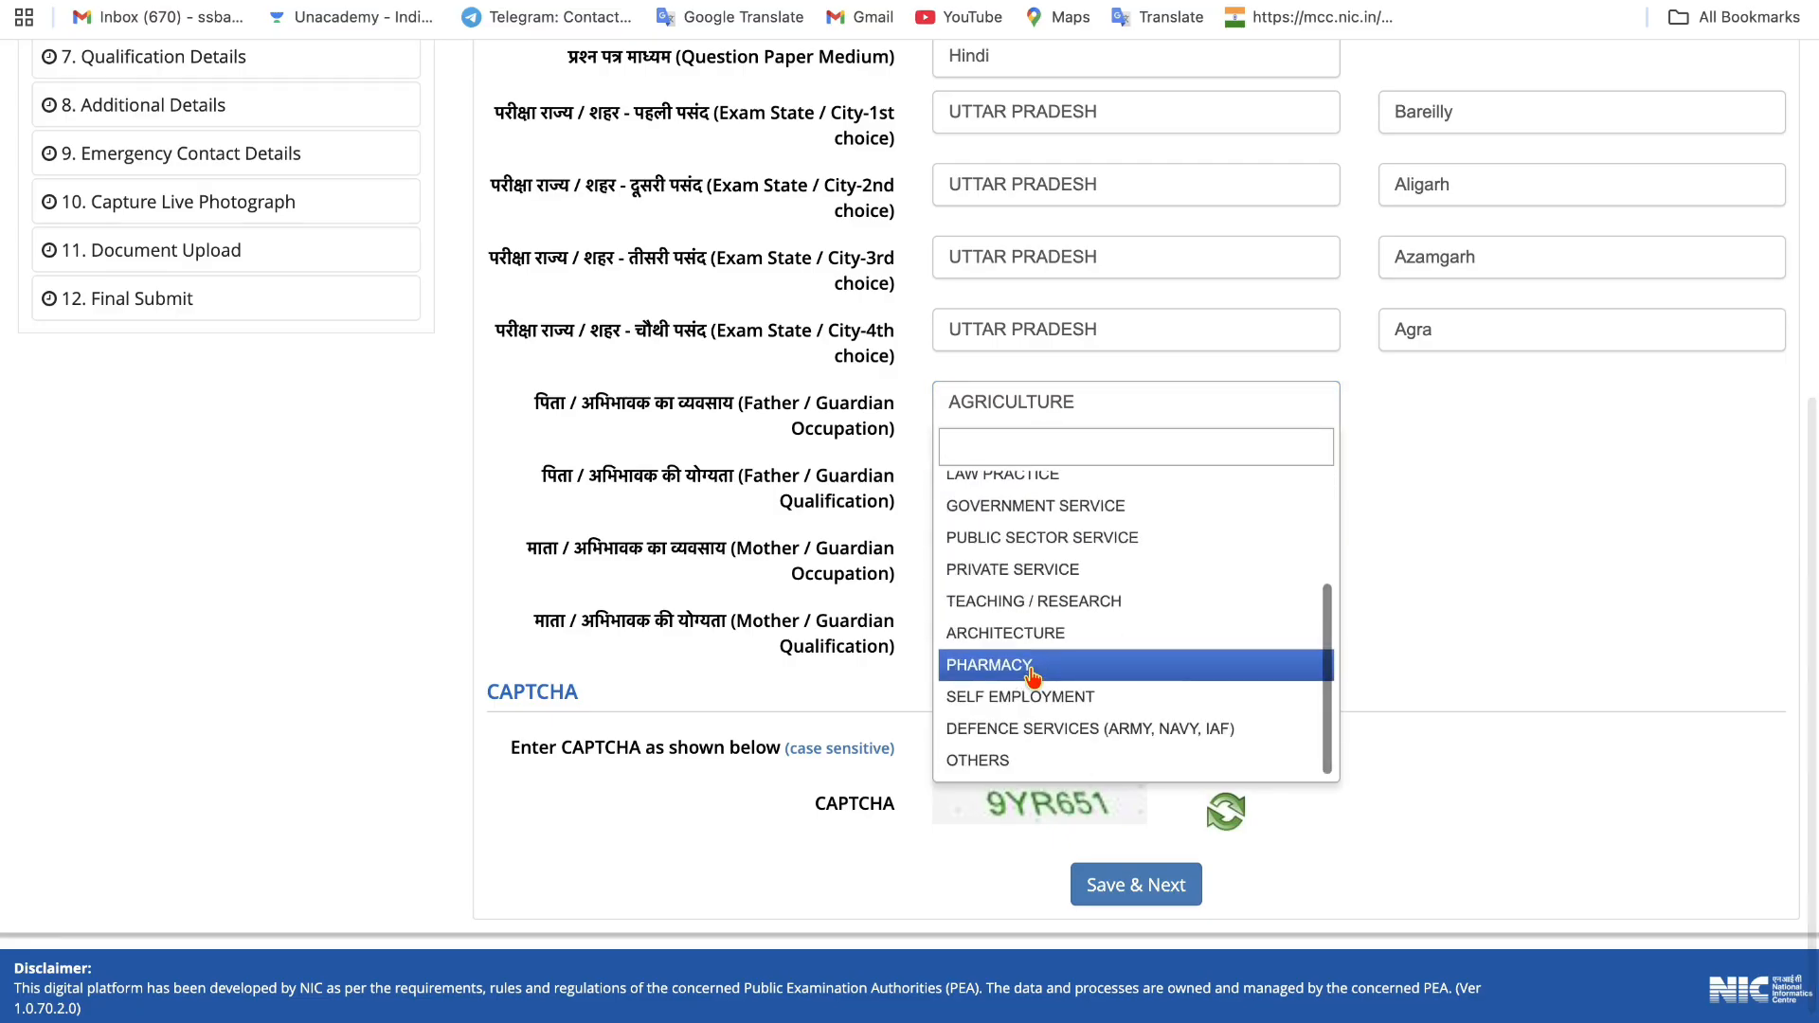
scroll(1027, 478, up, 6)
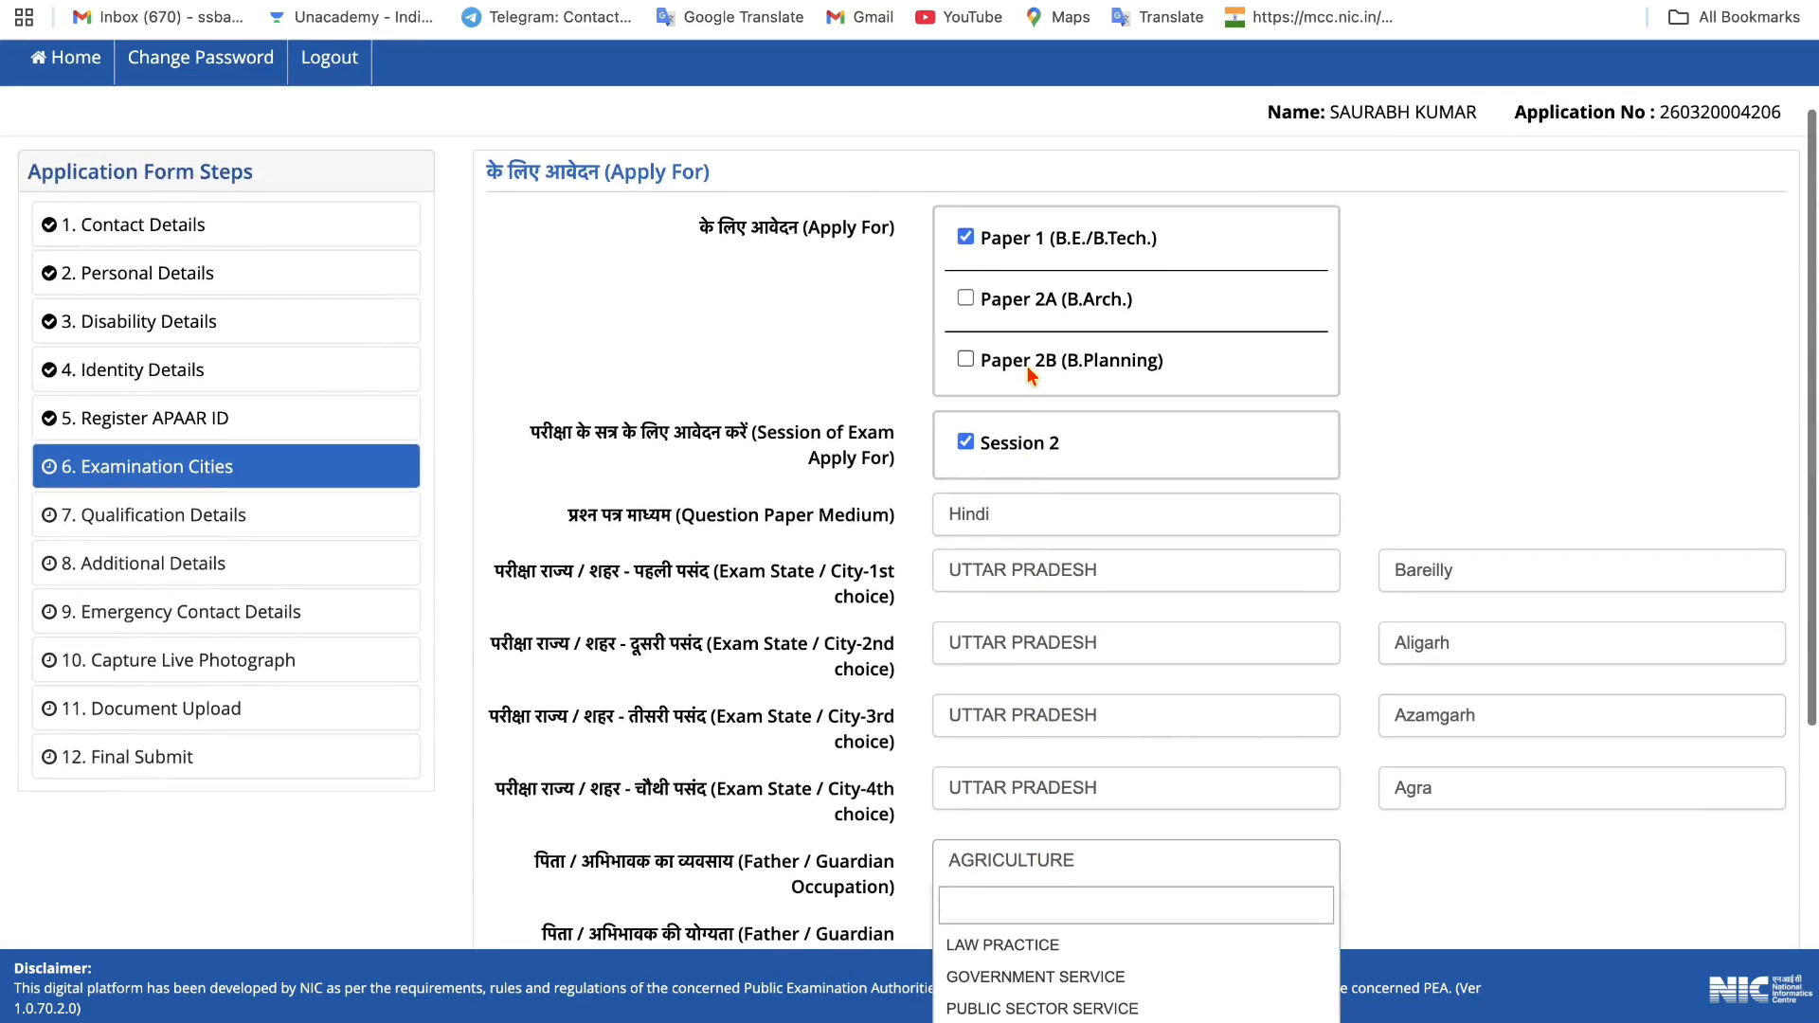
scroll(1027, 366, down, 5)
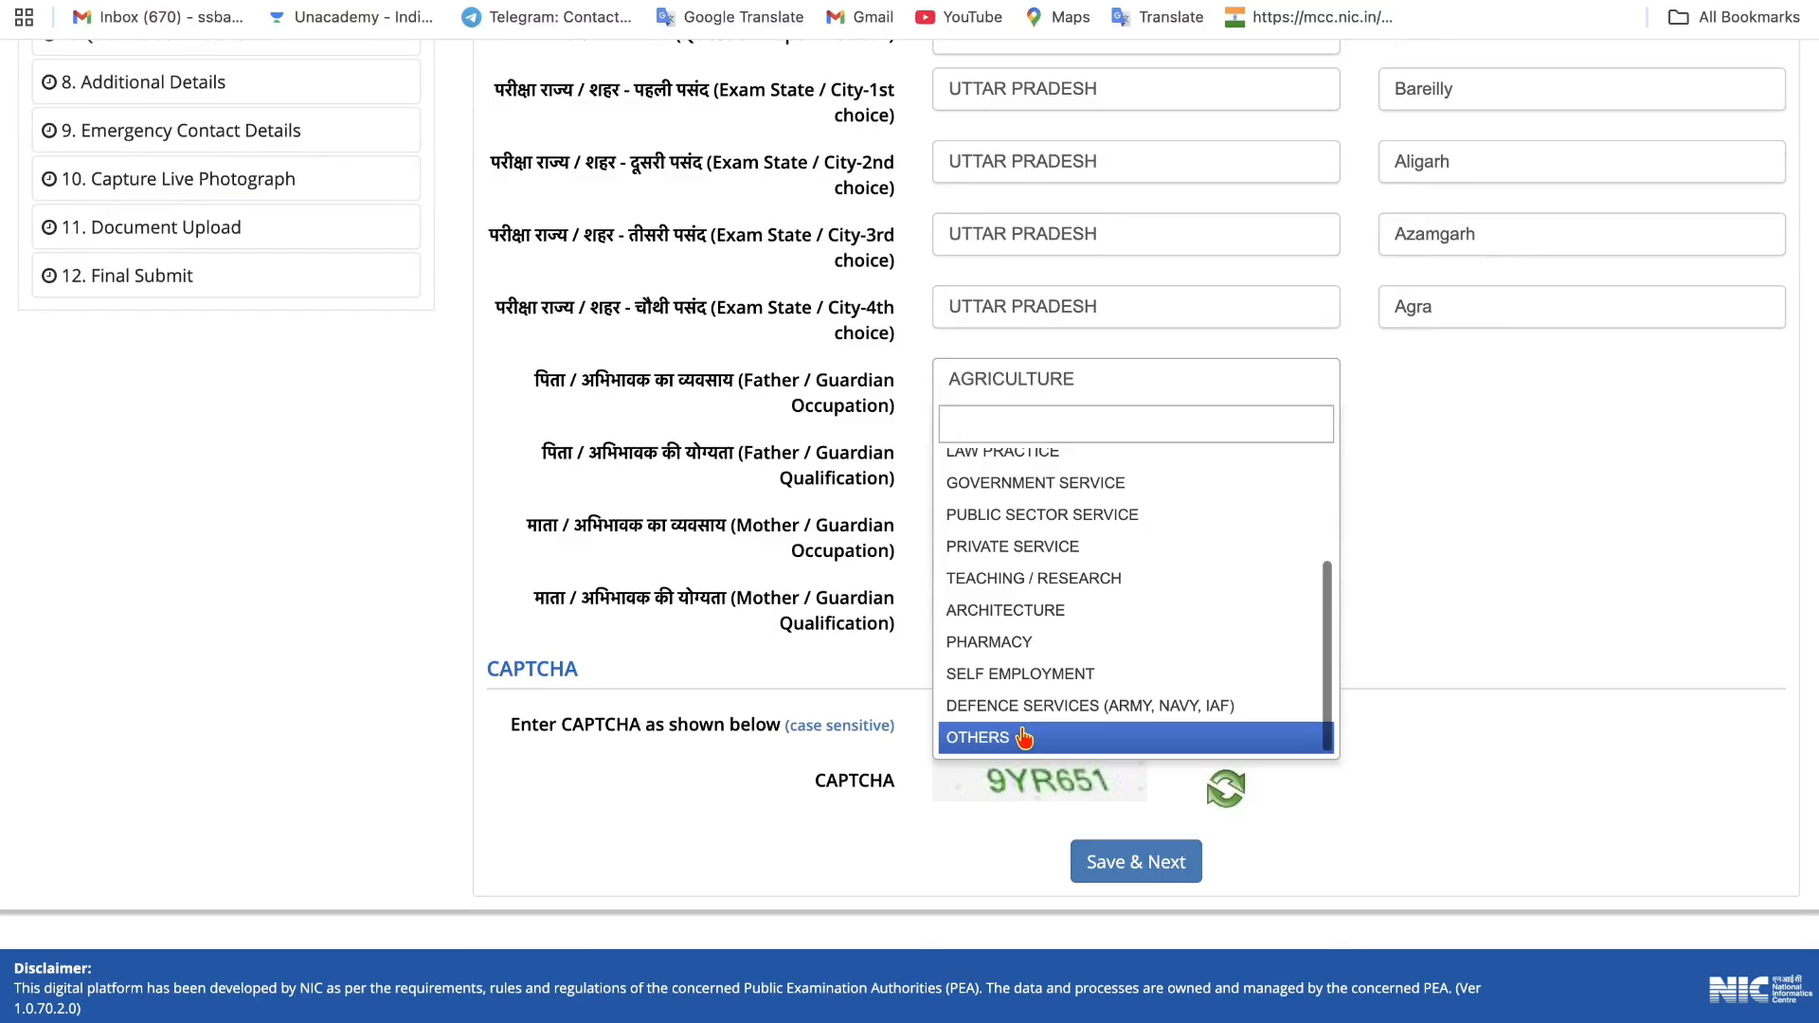
click(1440, 466)
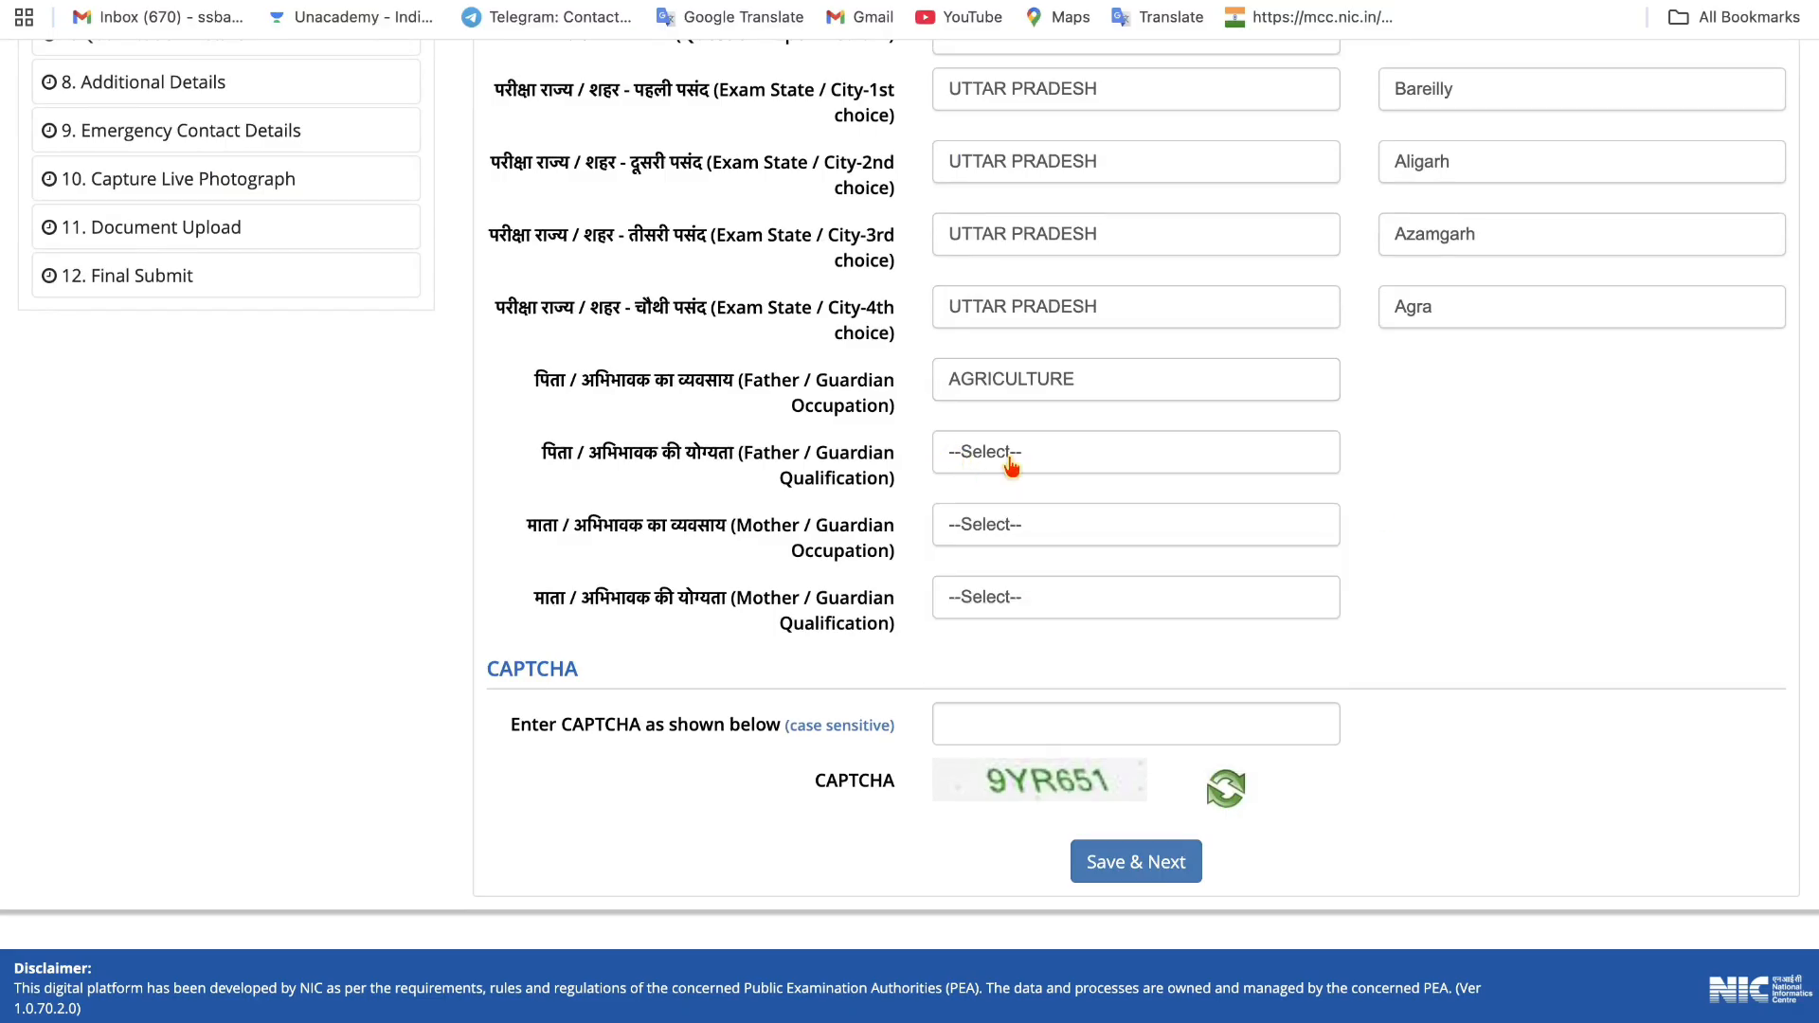
Set the Father / Guardian and Mother / Guardian Qualification to MATRICULATE and the Mother / Guardian Occupation to AGRICULTURE.
click(1011, 465)
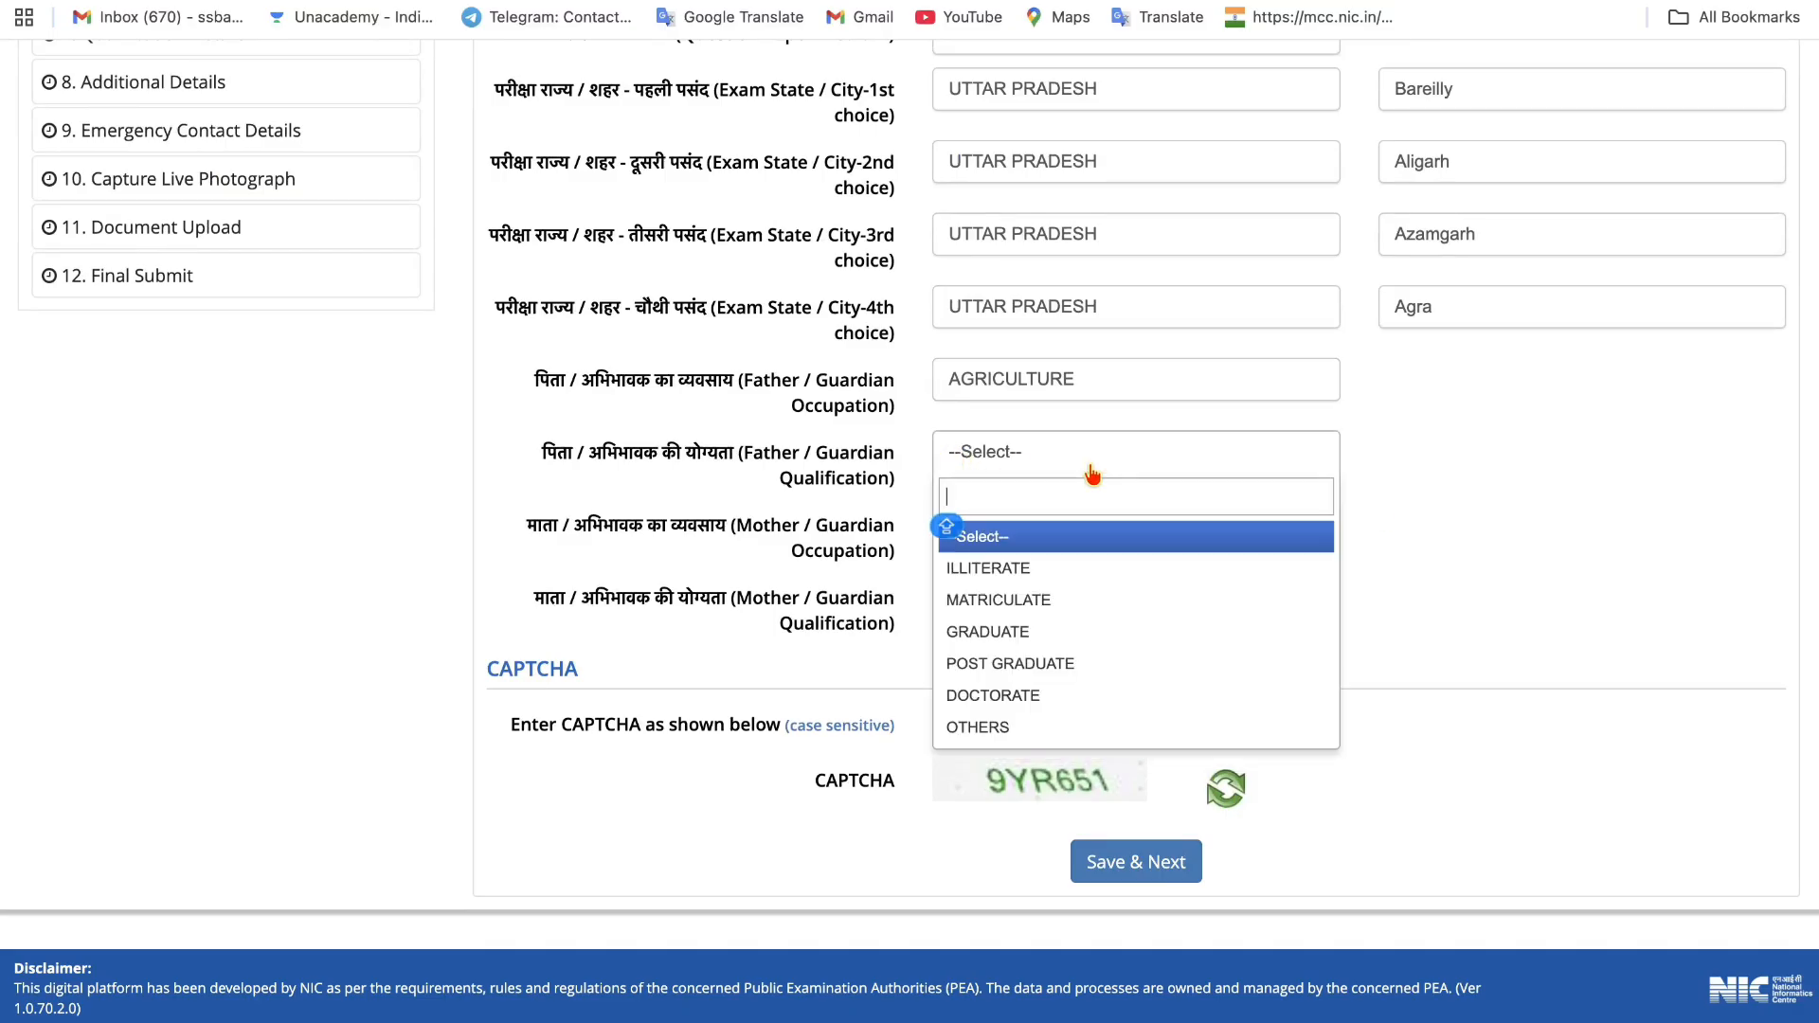
click(1056, 599)
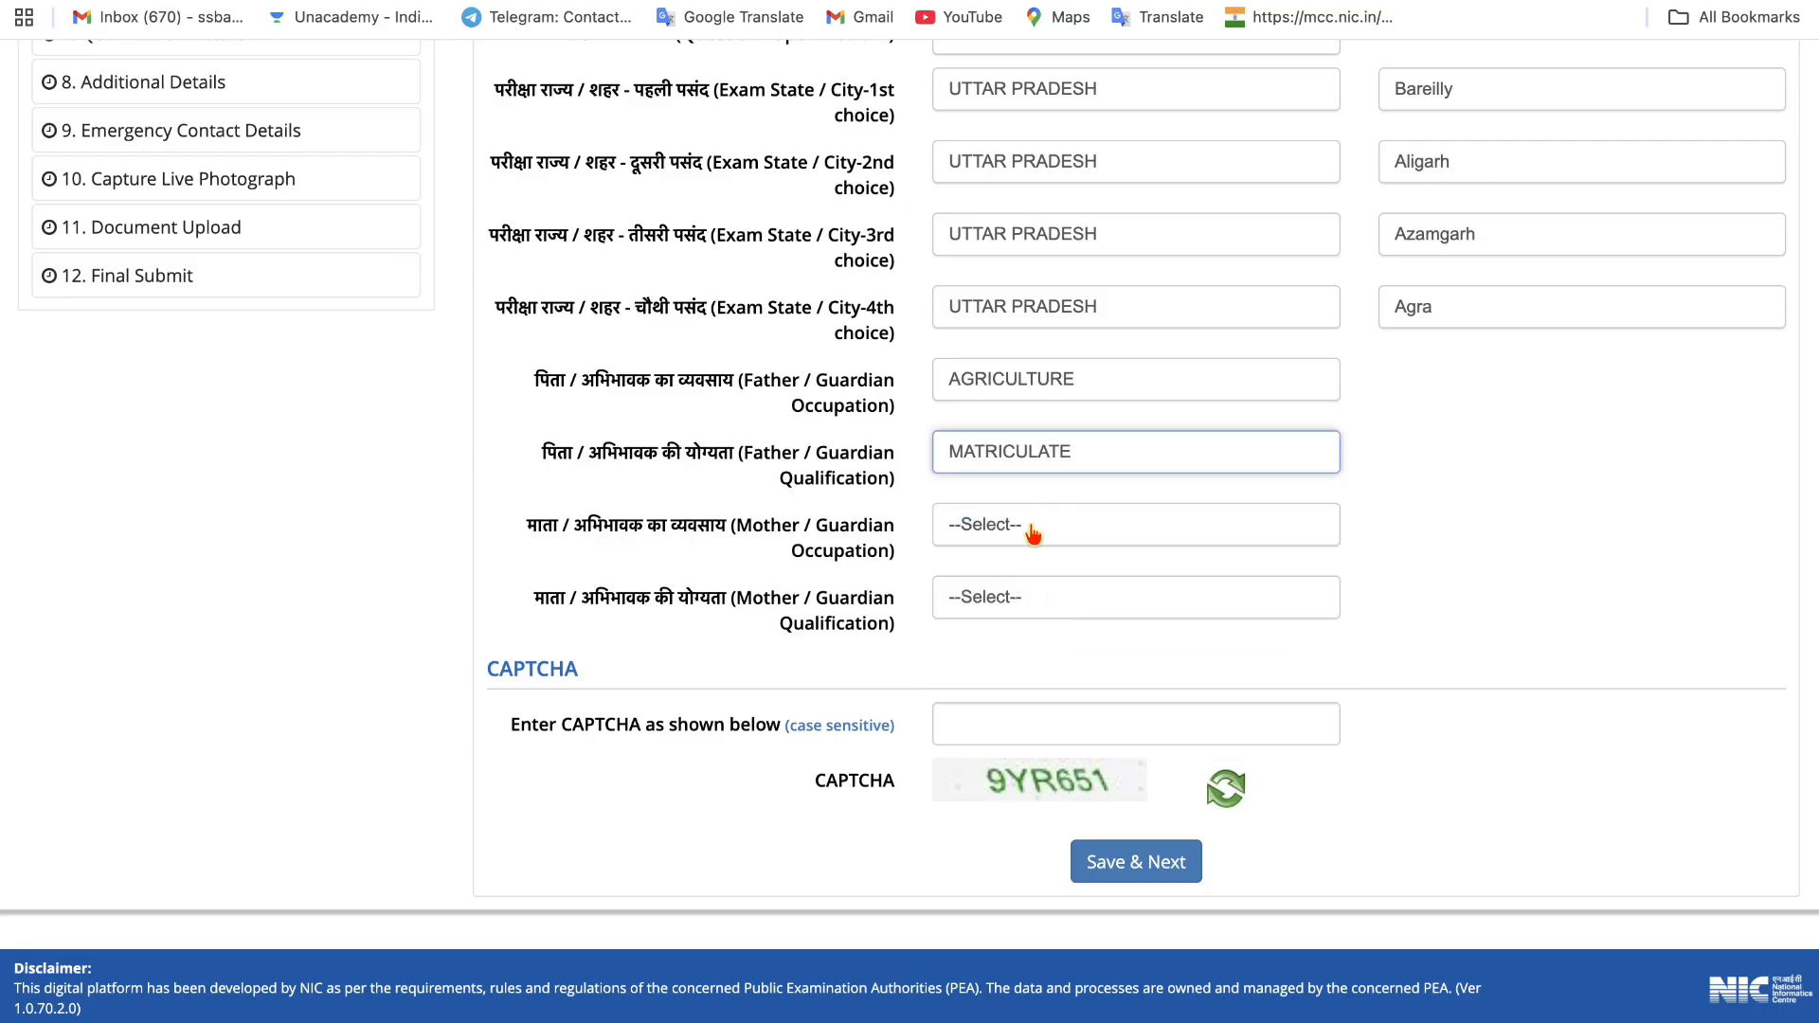
click(1033, 535)
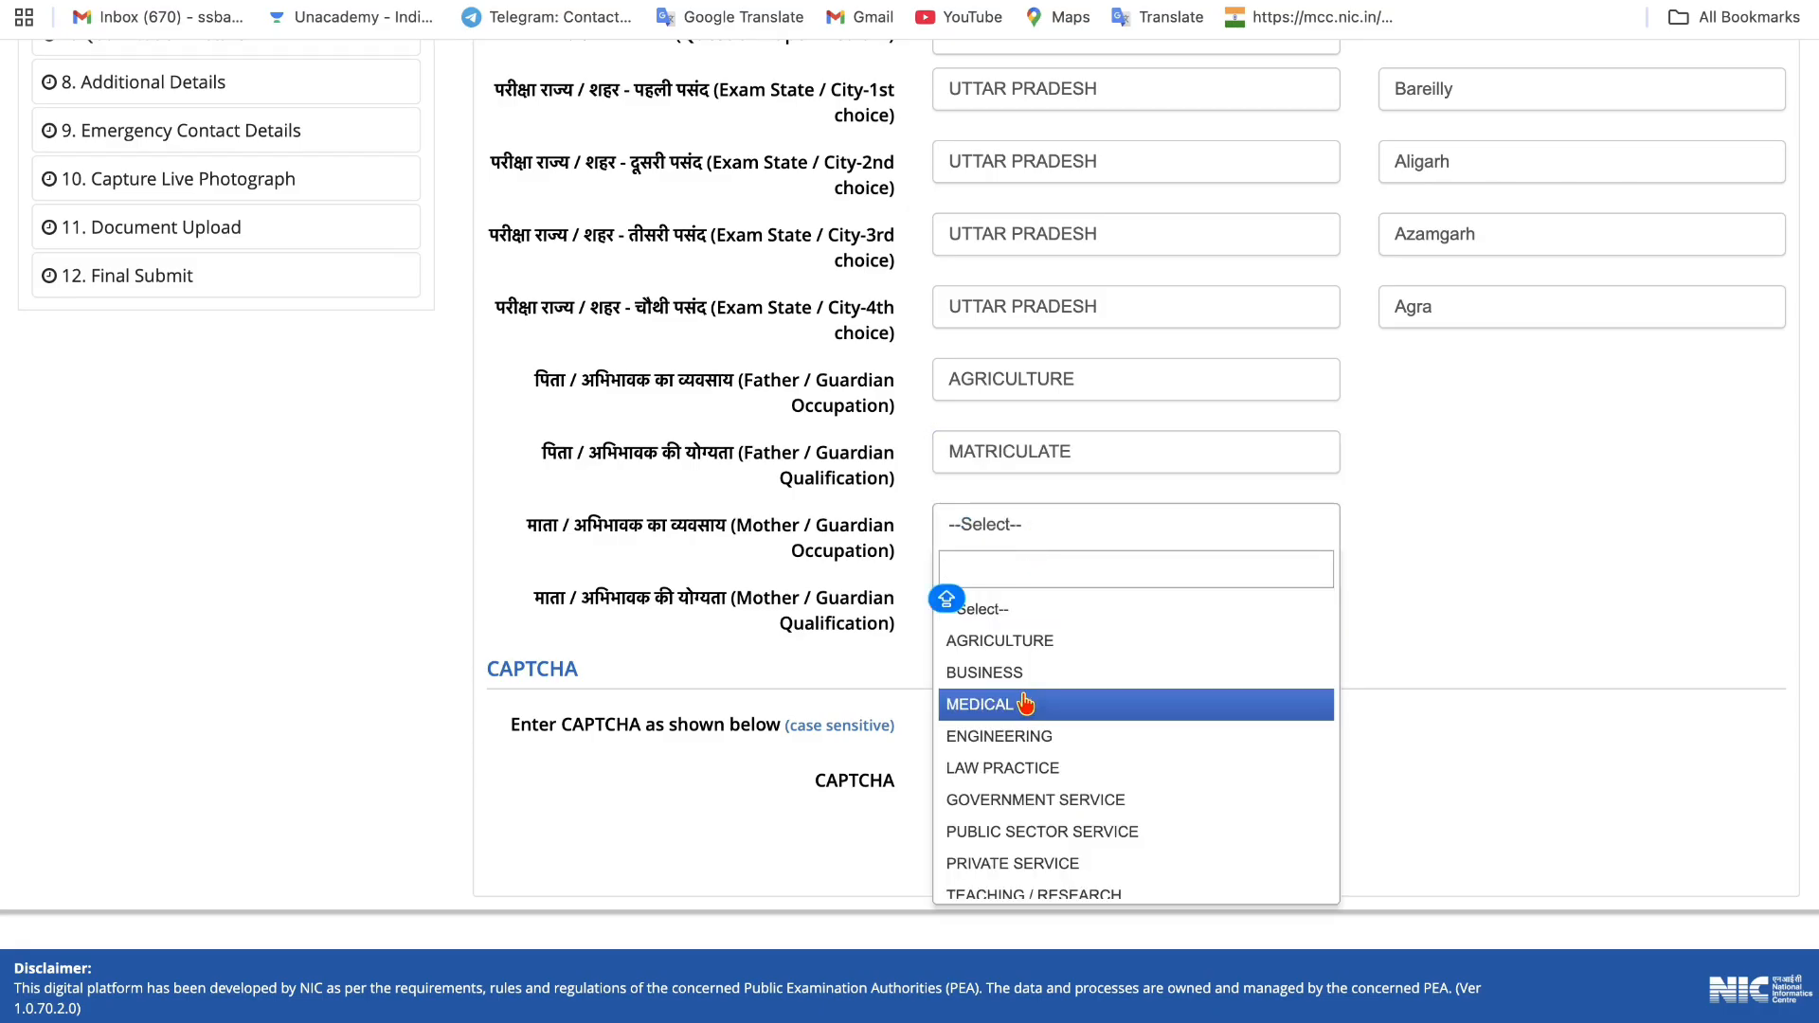
scroll(1033, 696, down, 2)
scroll(1031, 636, up, 2)
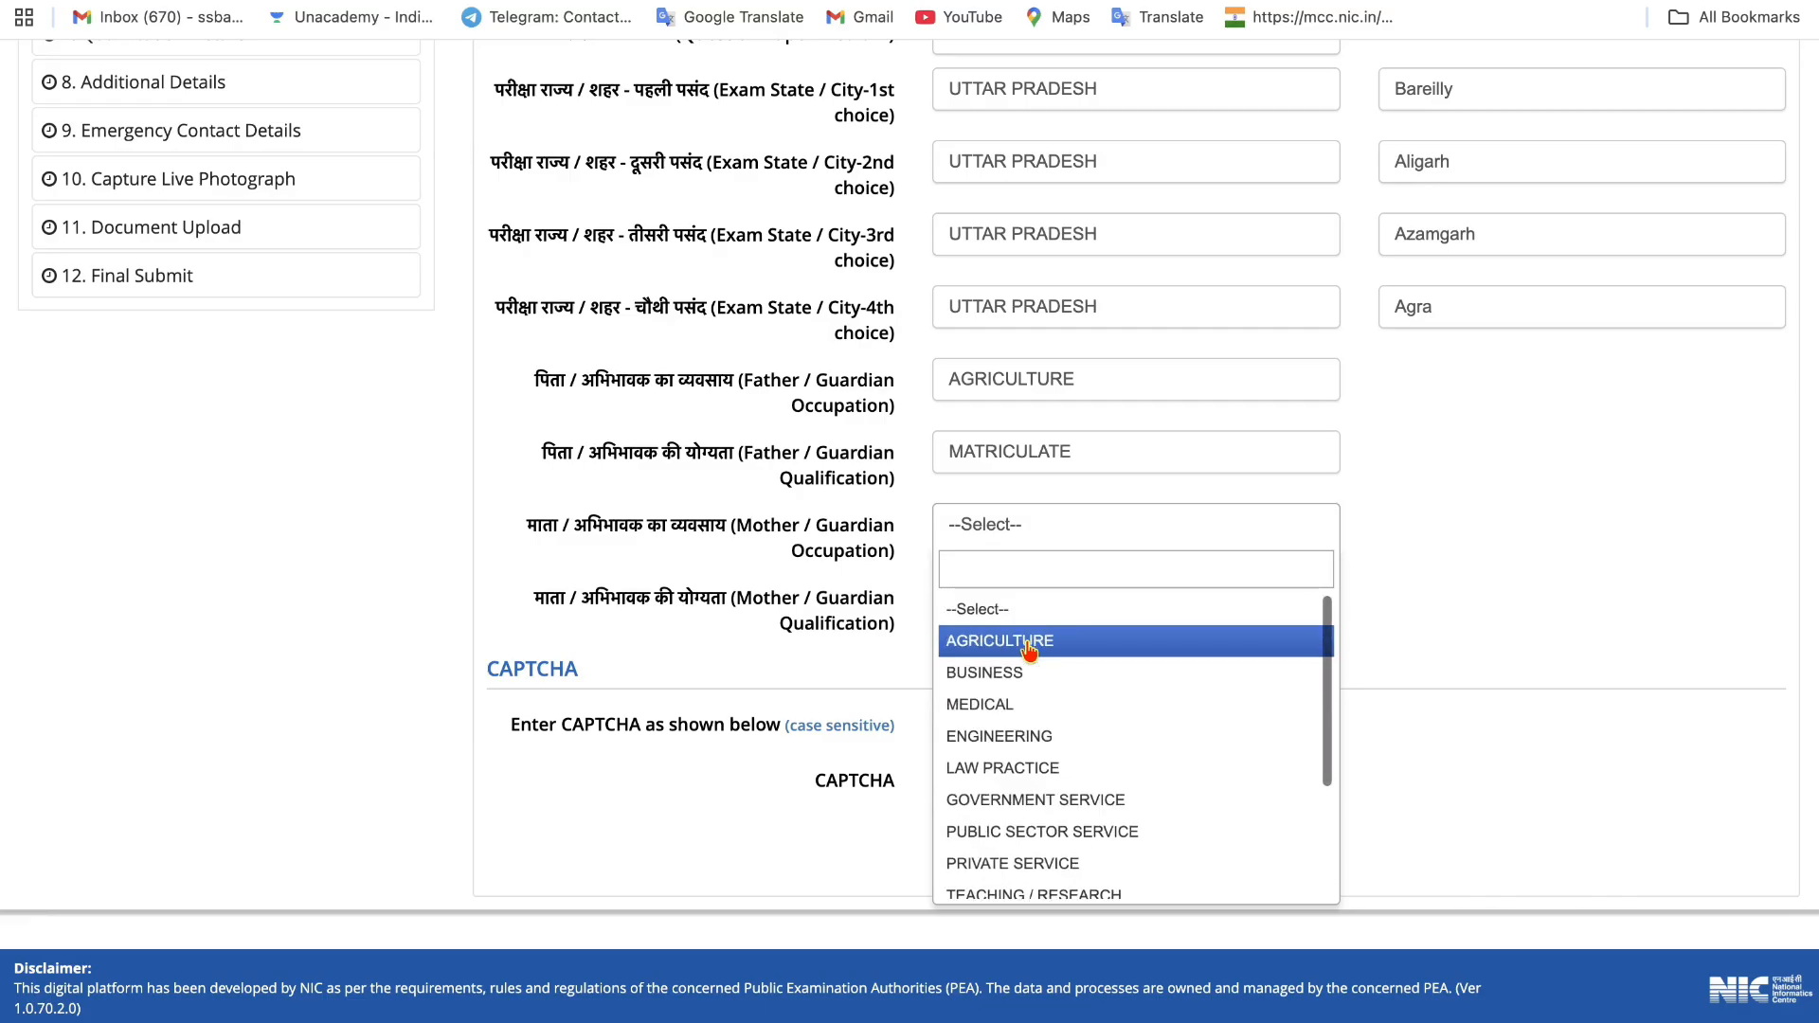
click(1030, 652)
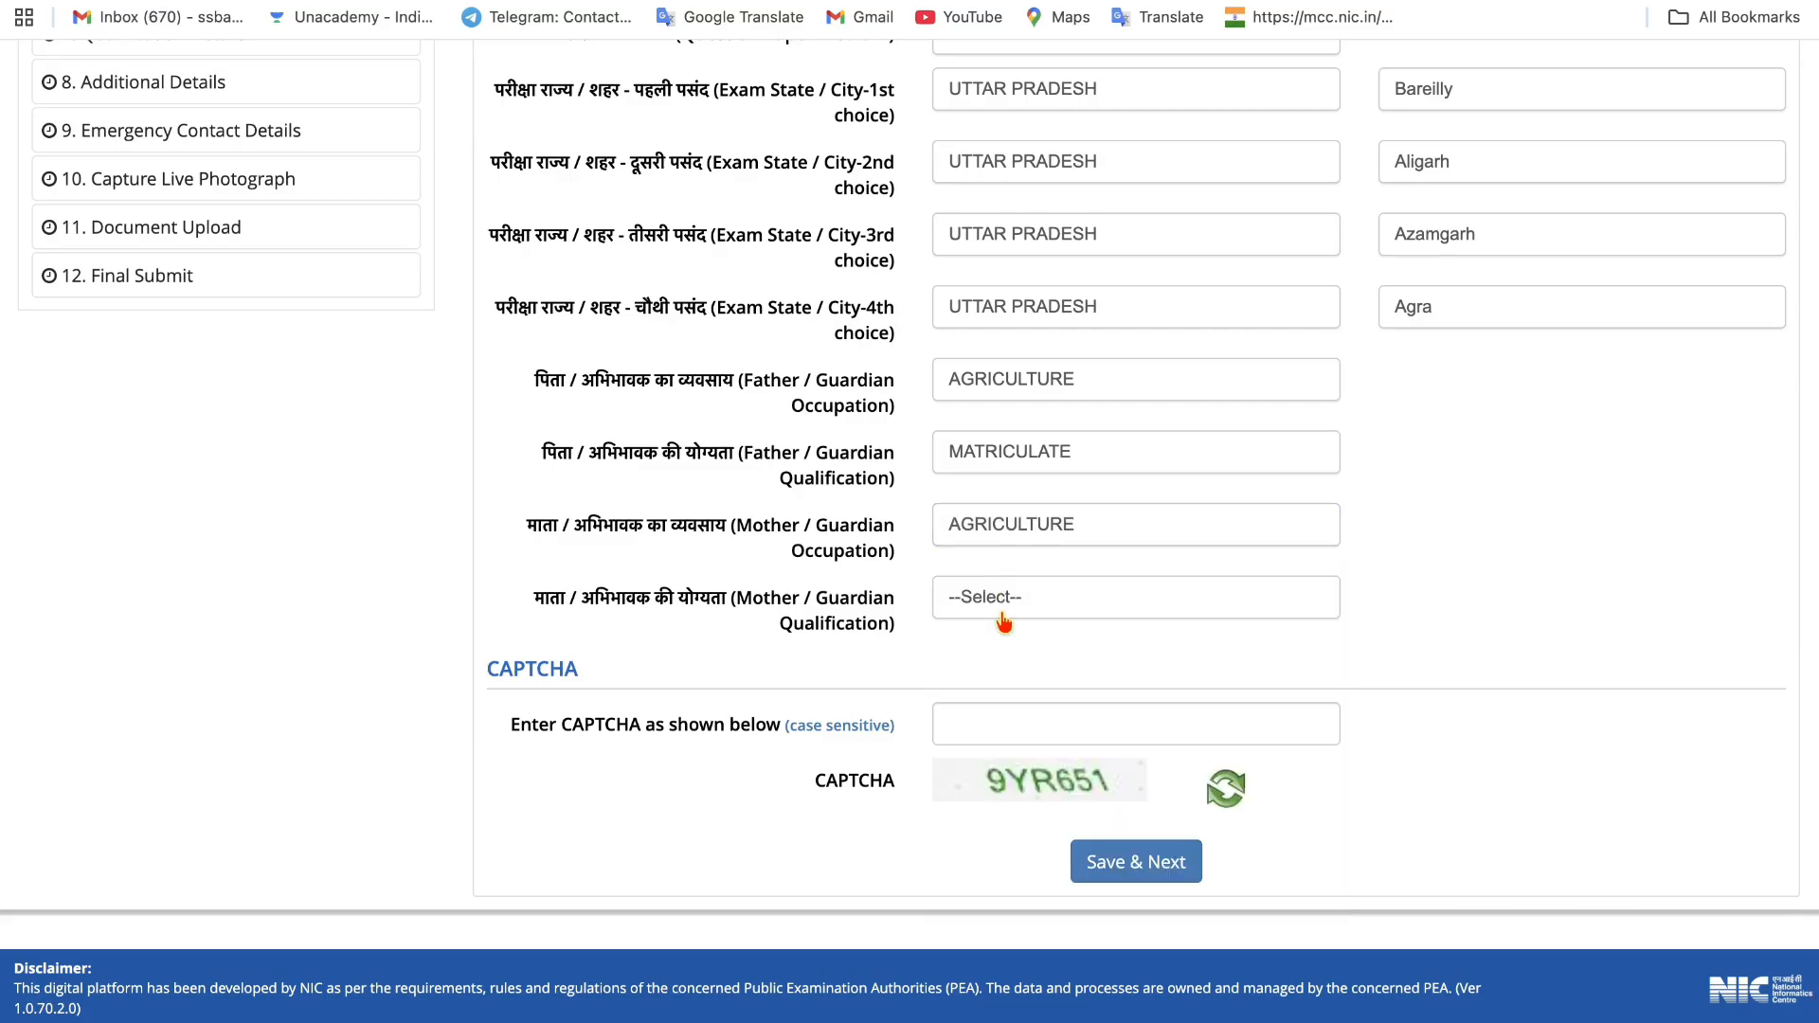
click(1002, 616)
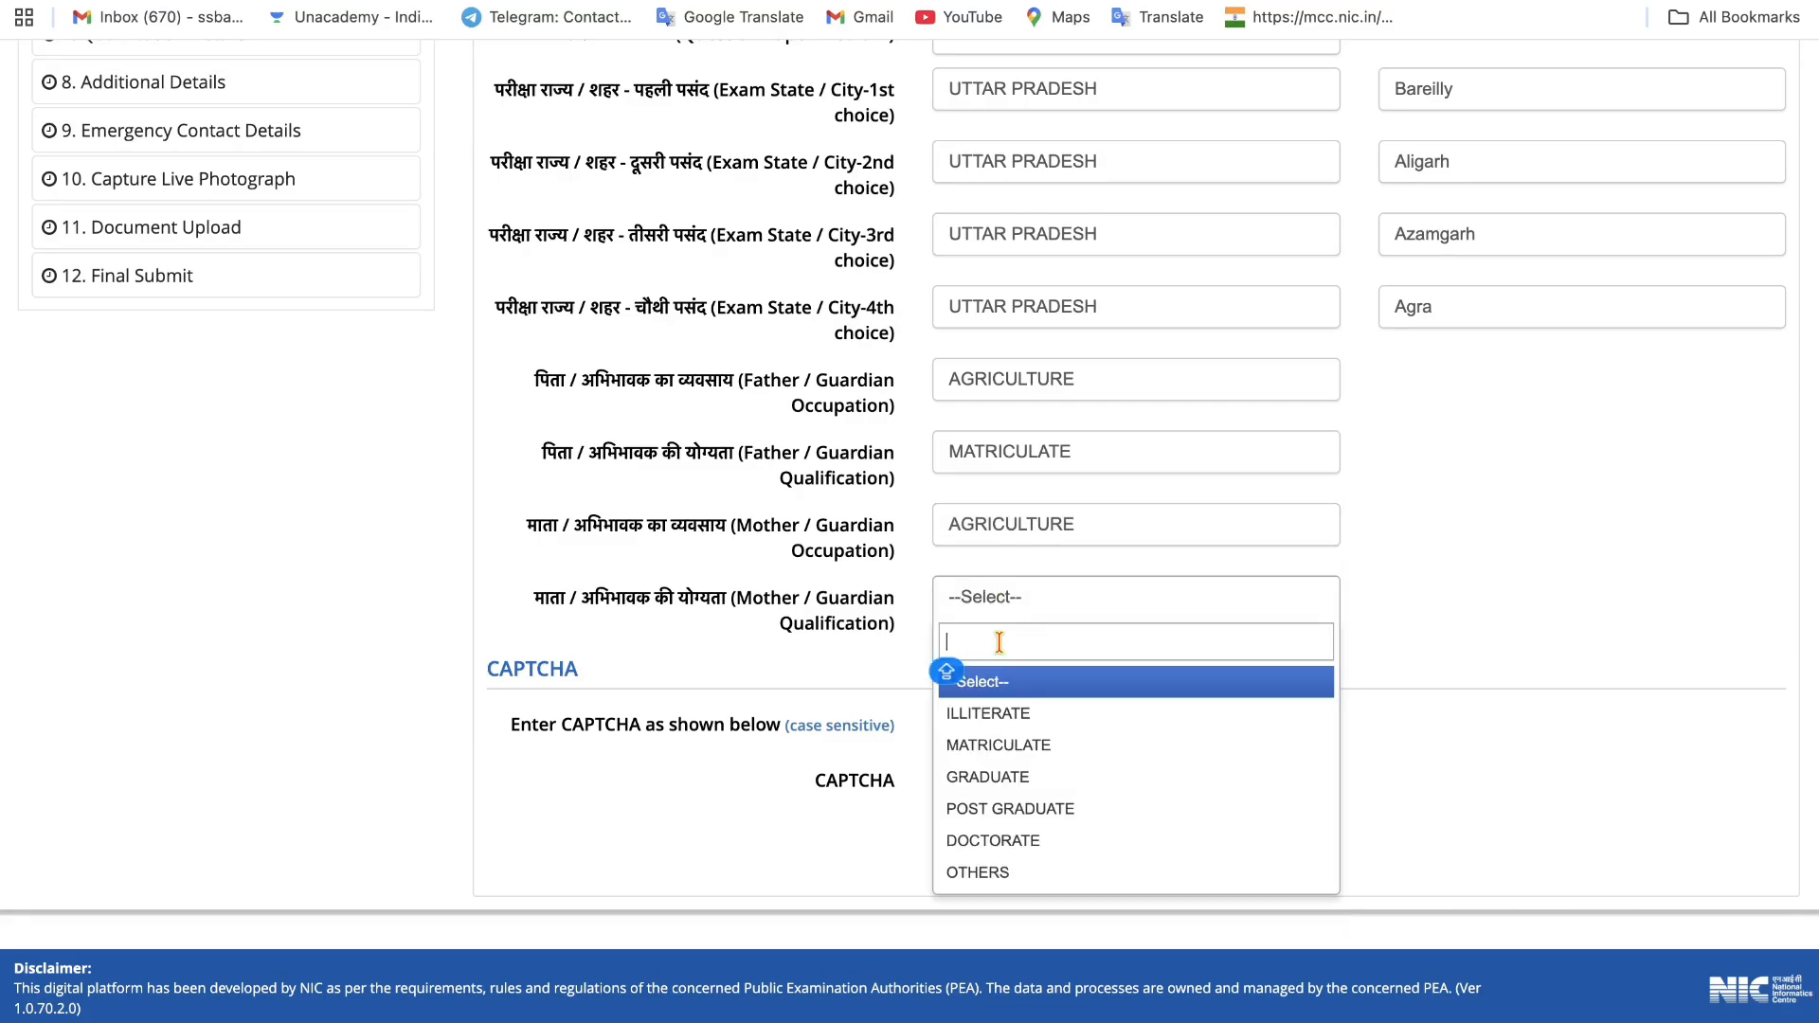
click(1015, 763)
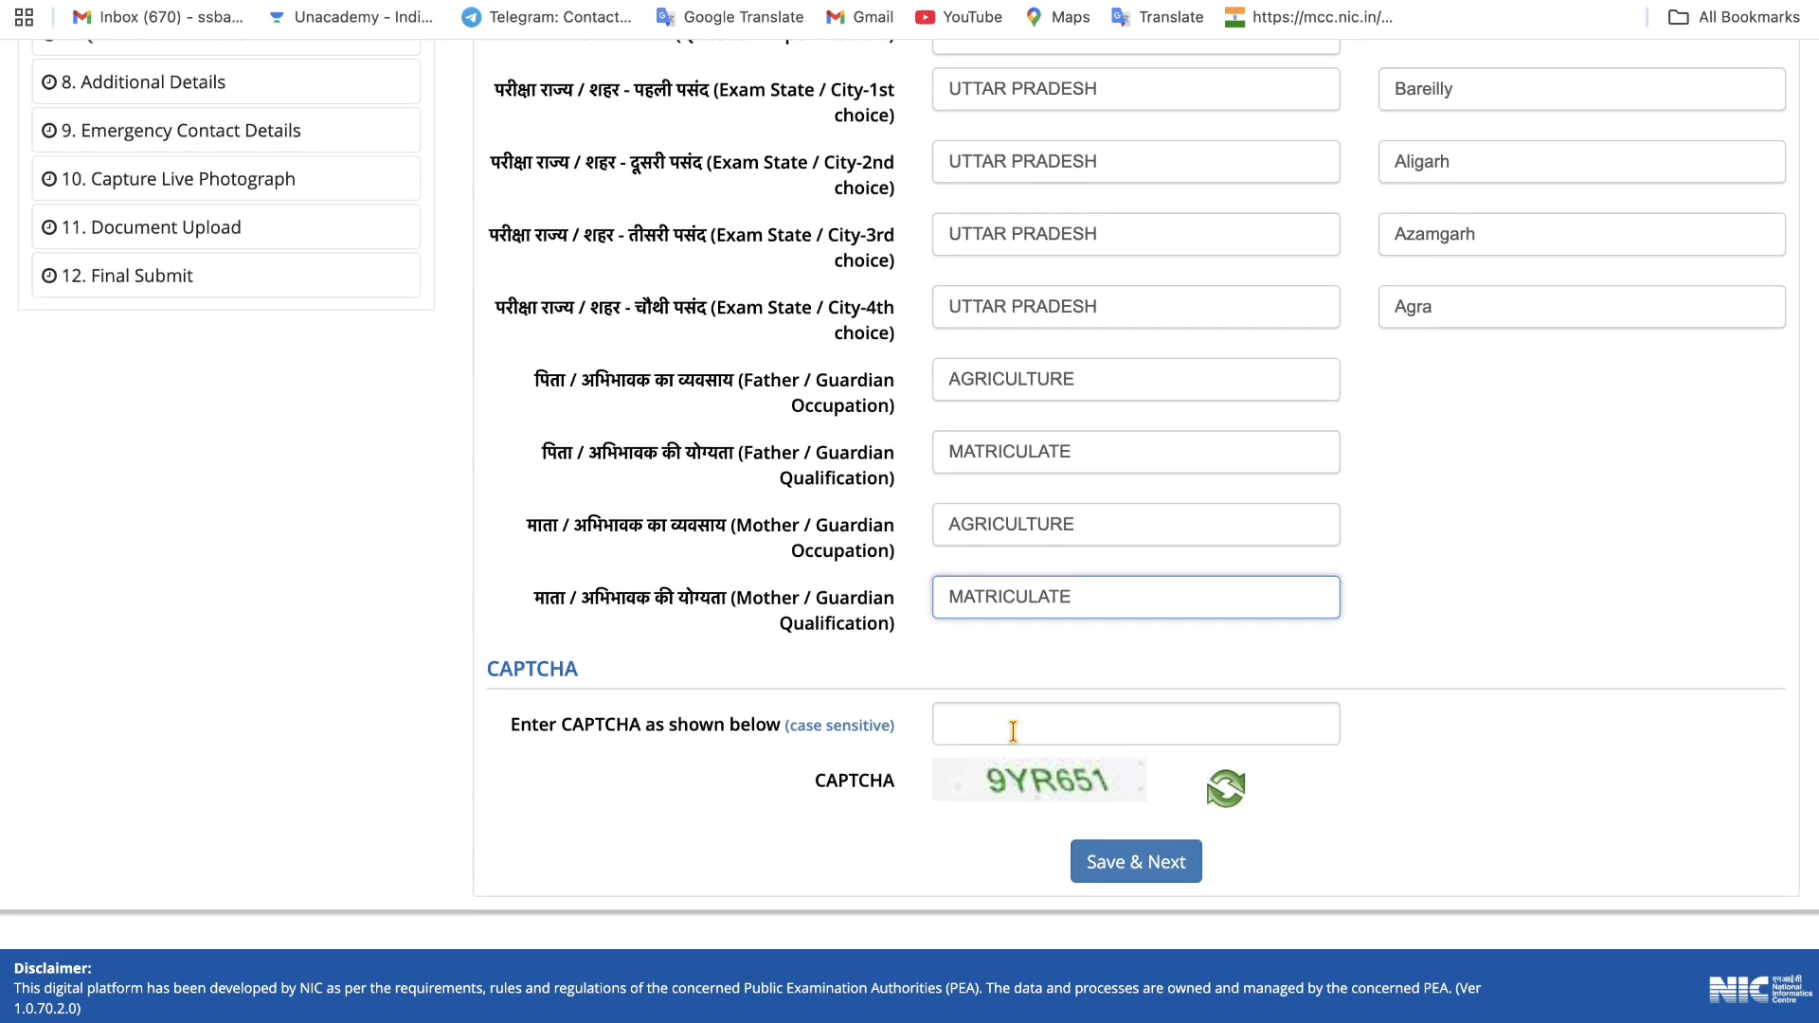
Enter the CAPTCHA for the examination cities section, then save and confirm the section's submission.
click(1013, 731)
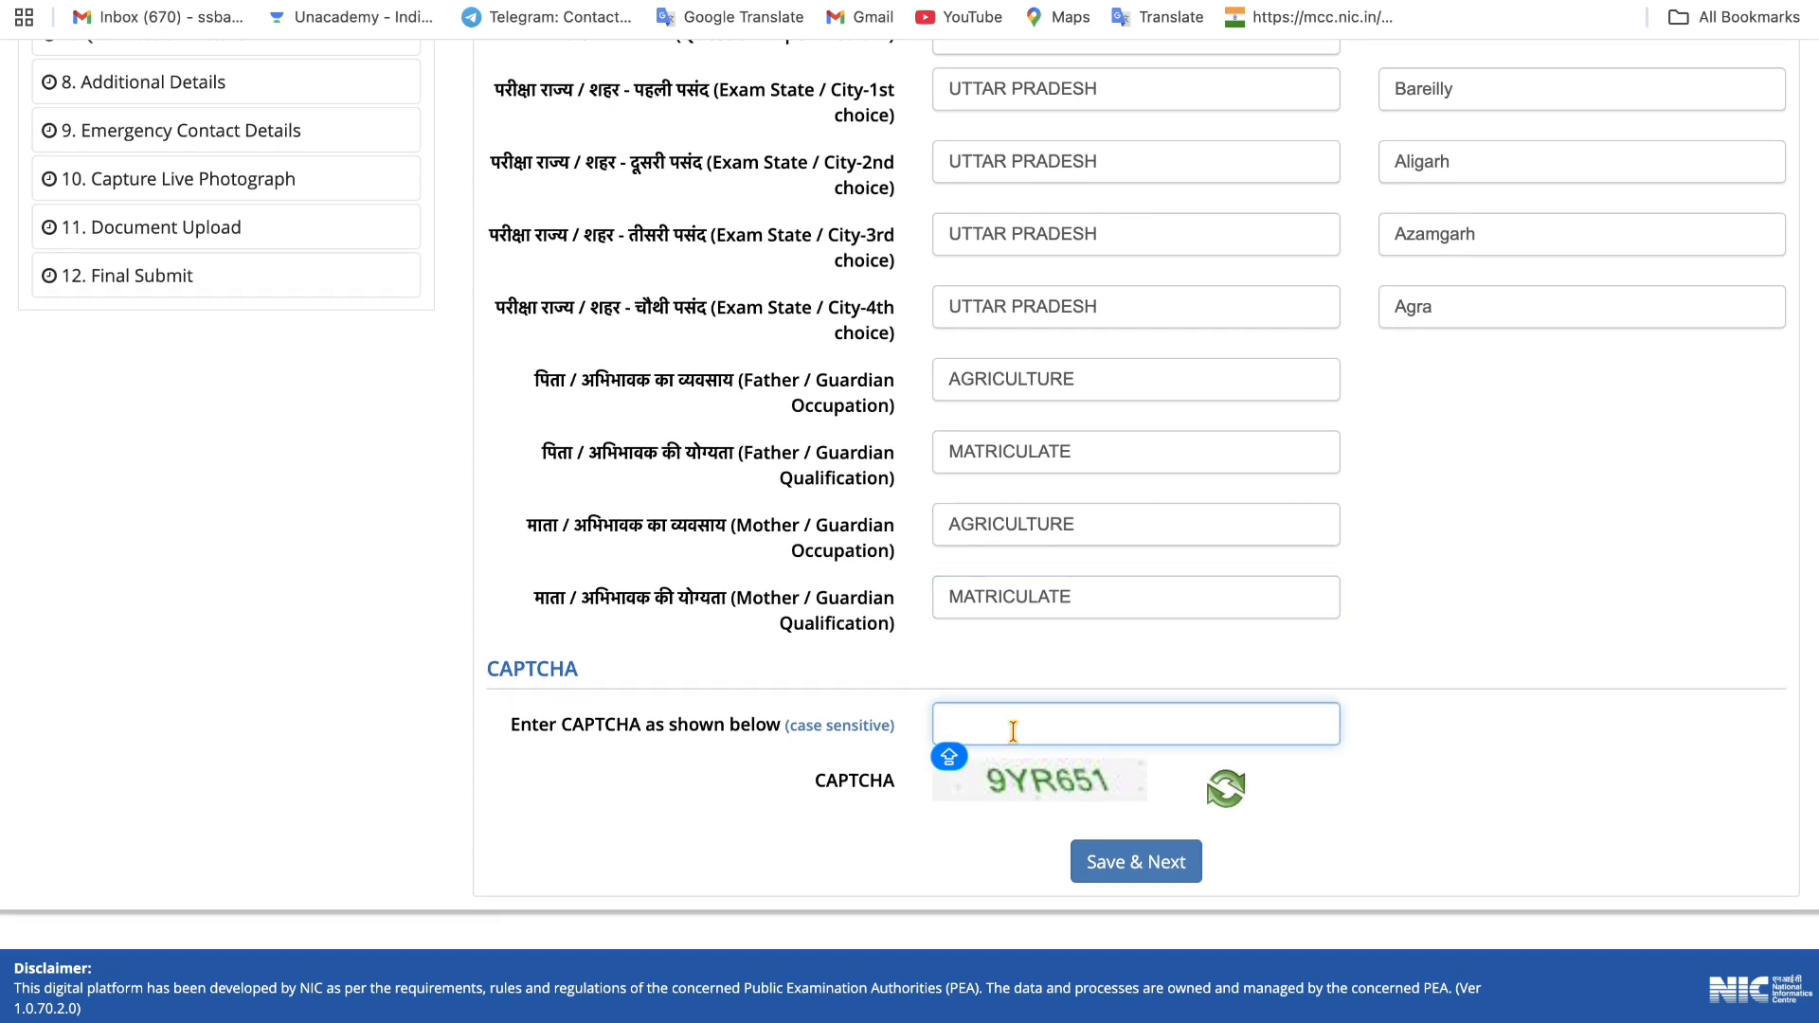
text(9YR)
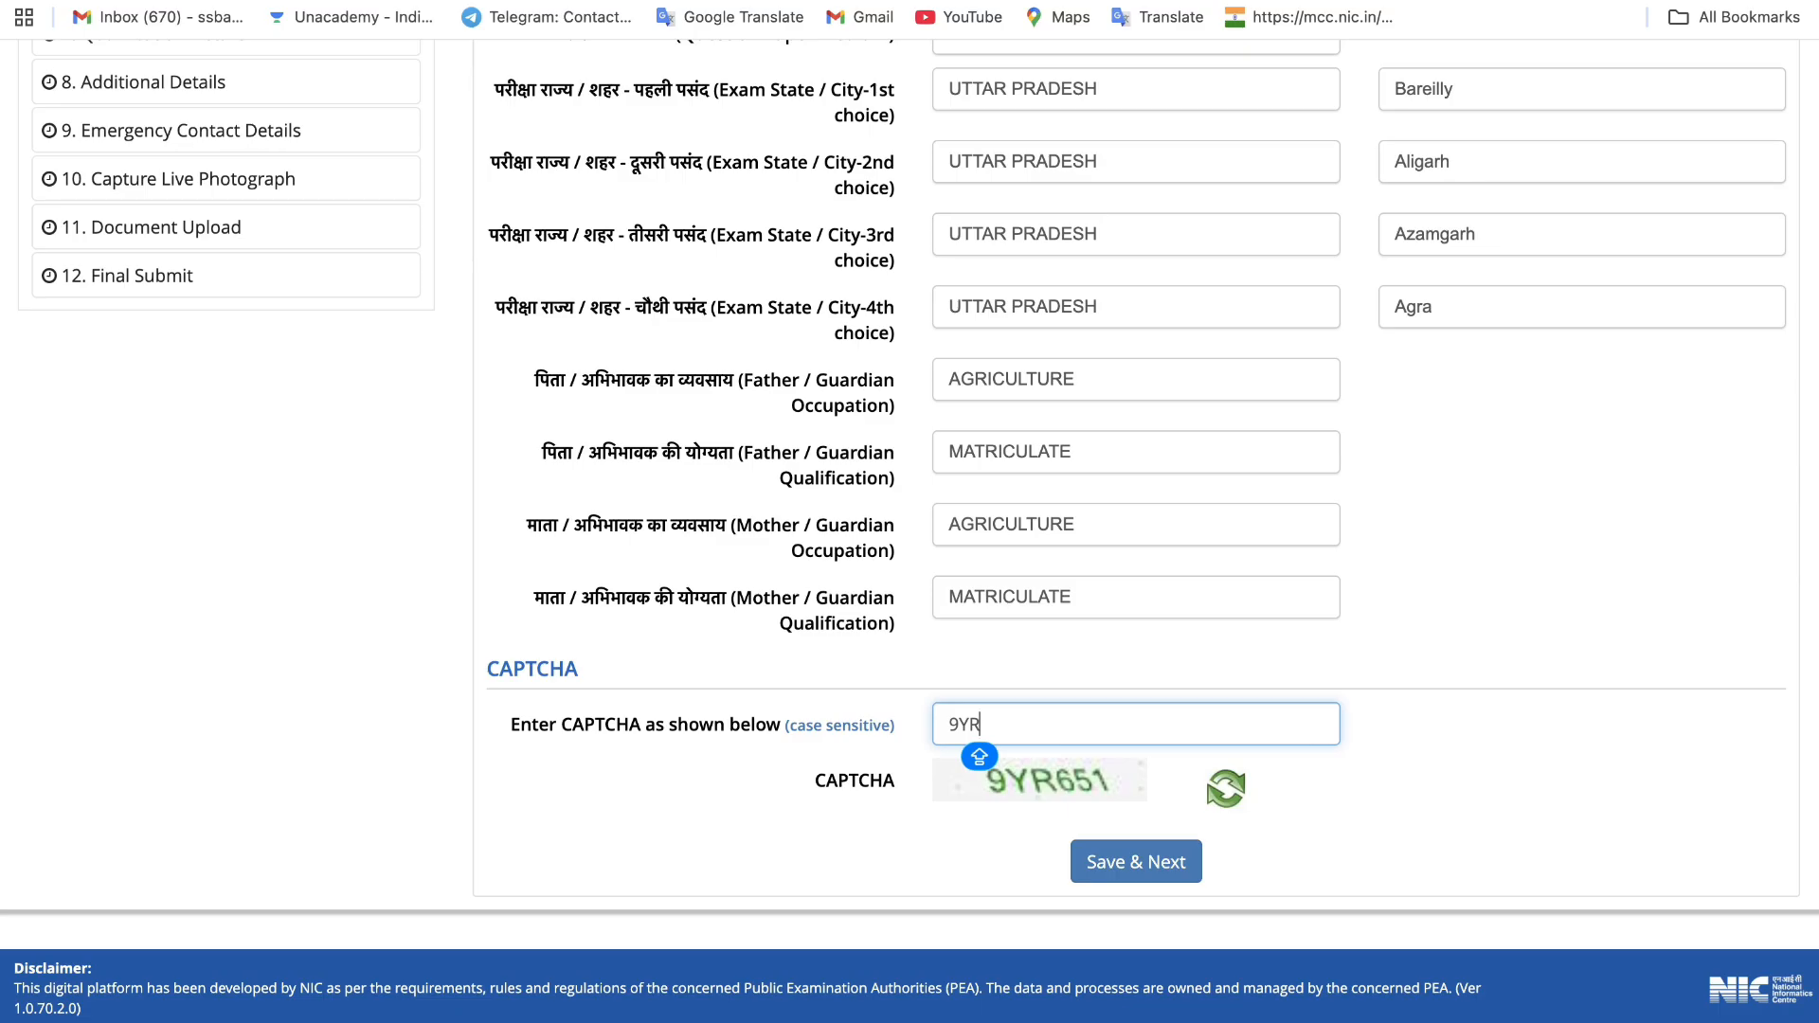
text(651)
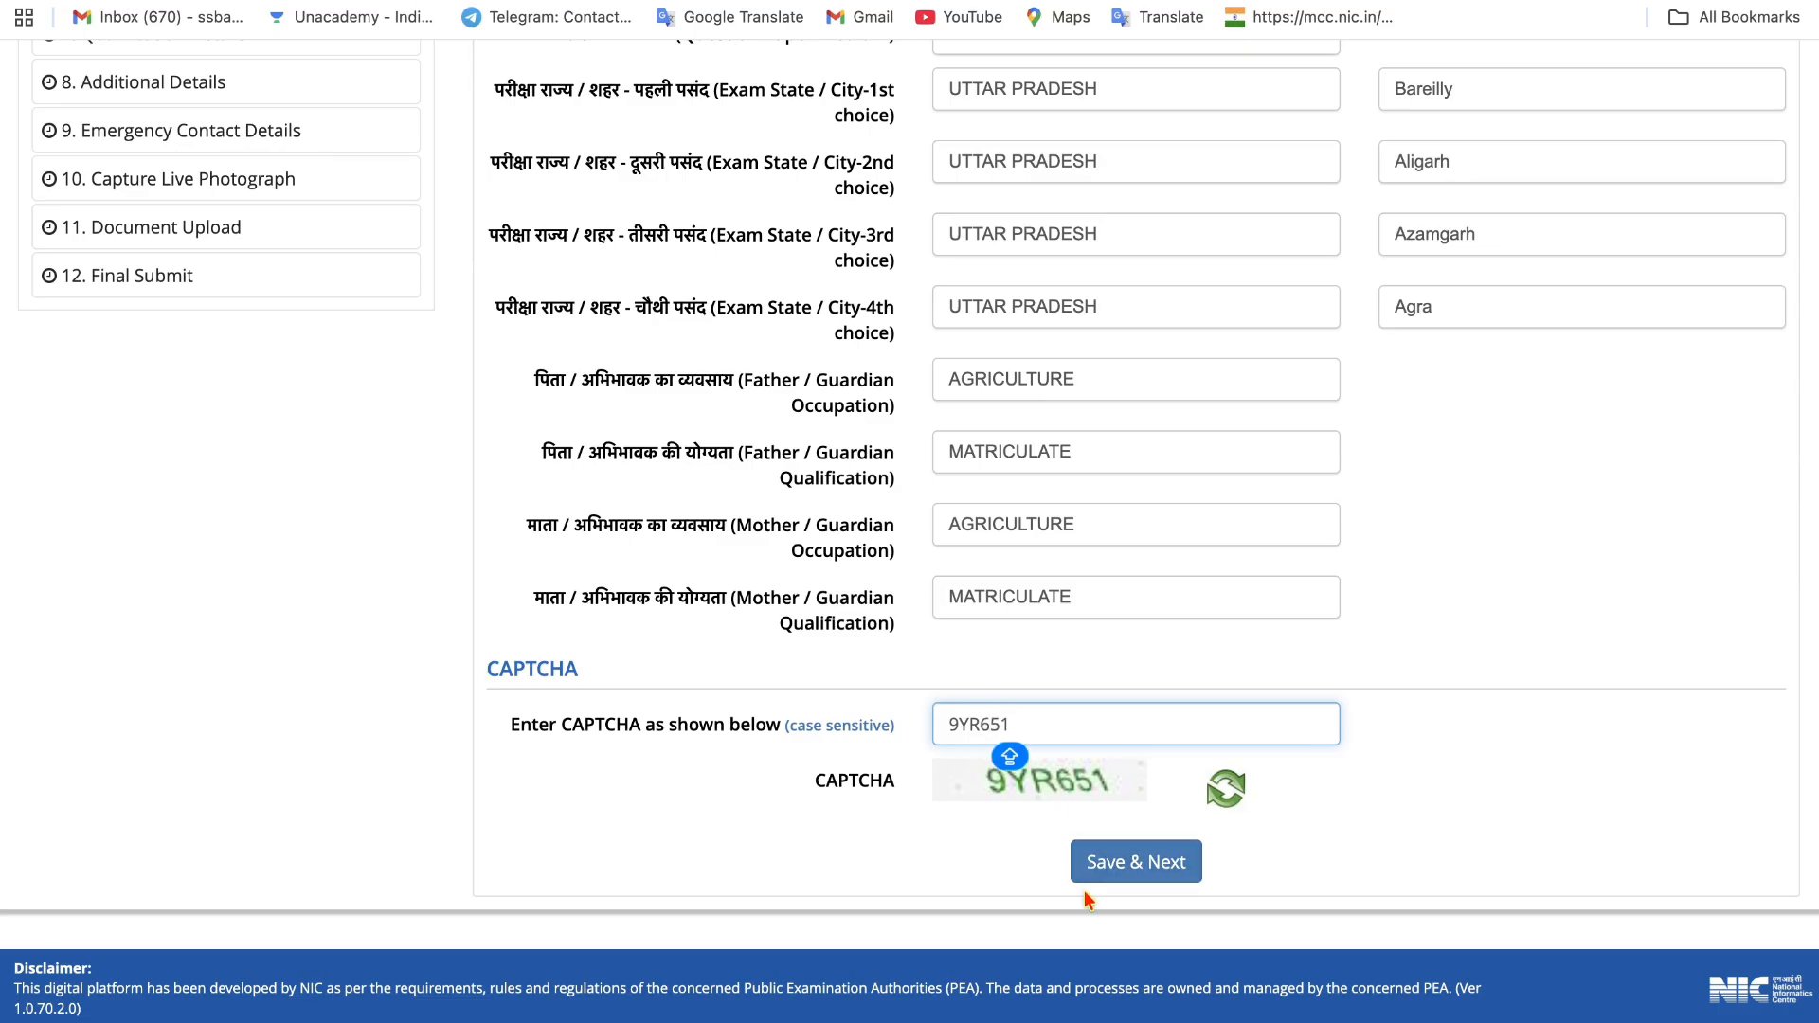
click(1099, 865)
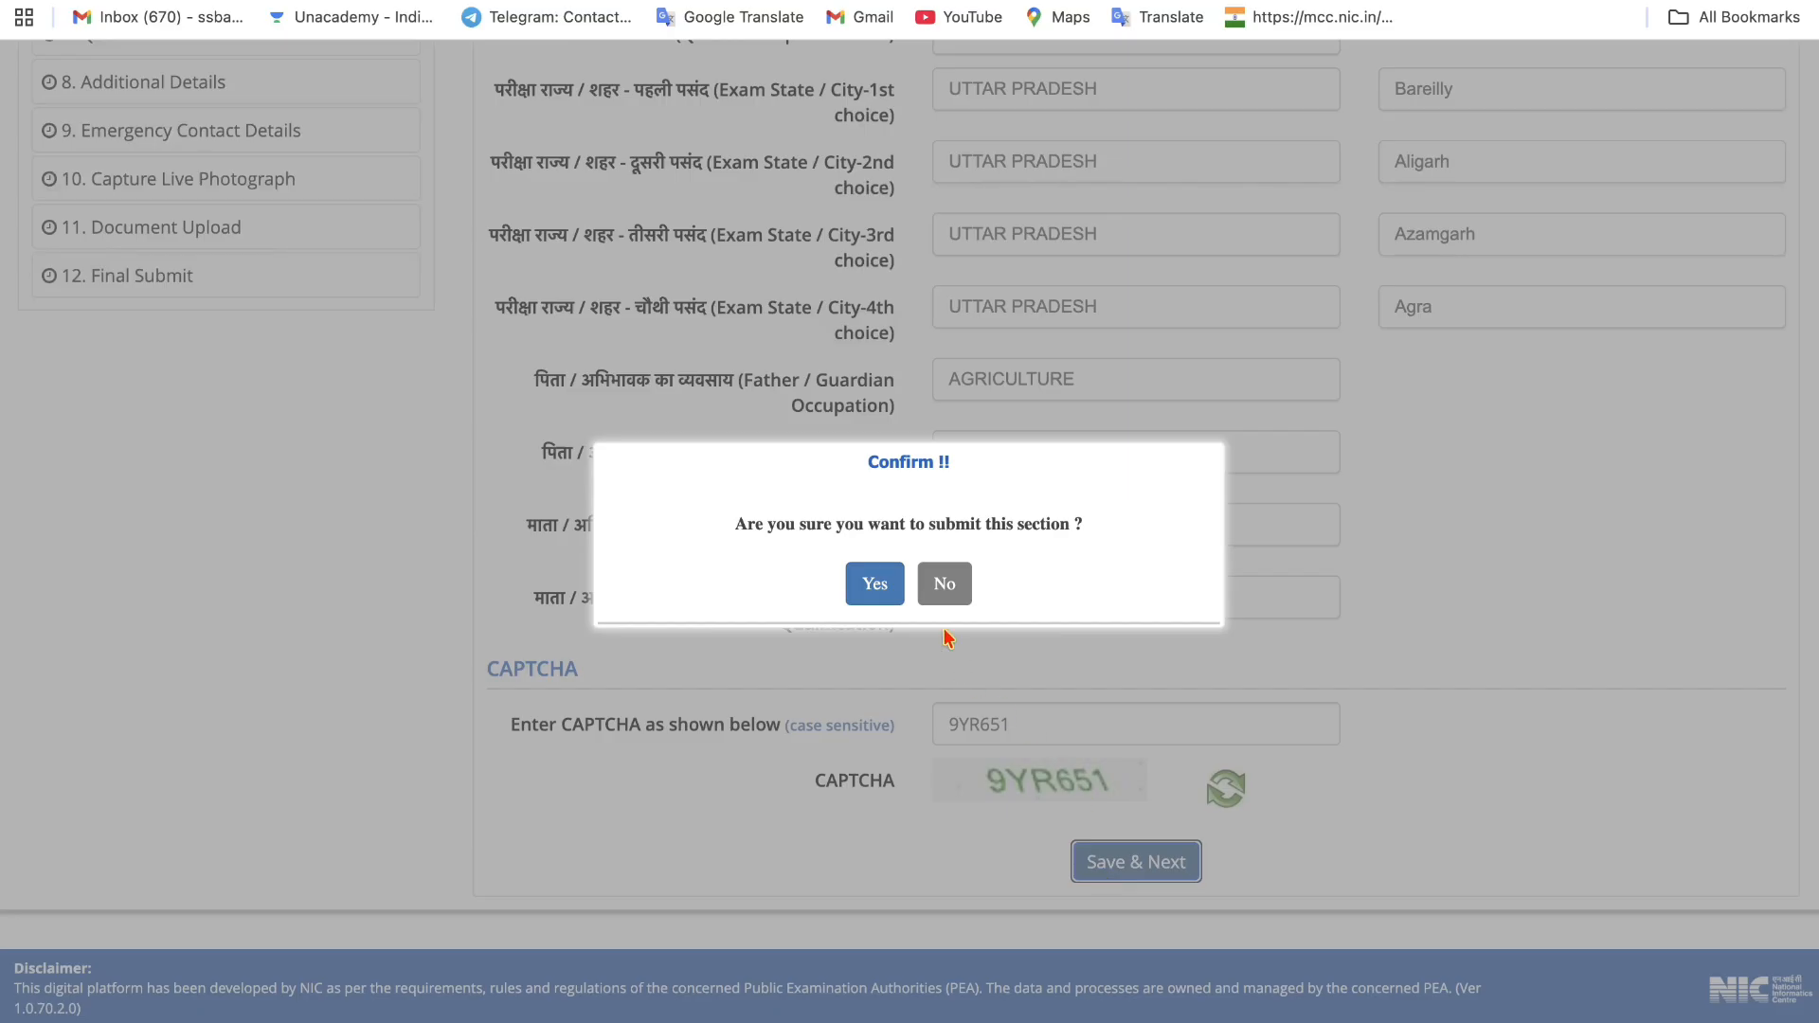
click(867, 580)
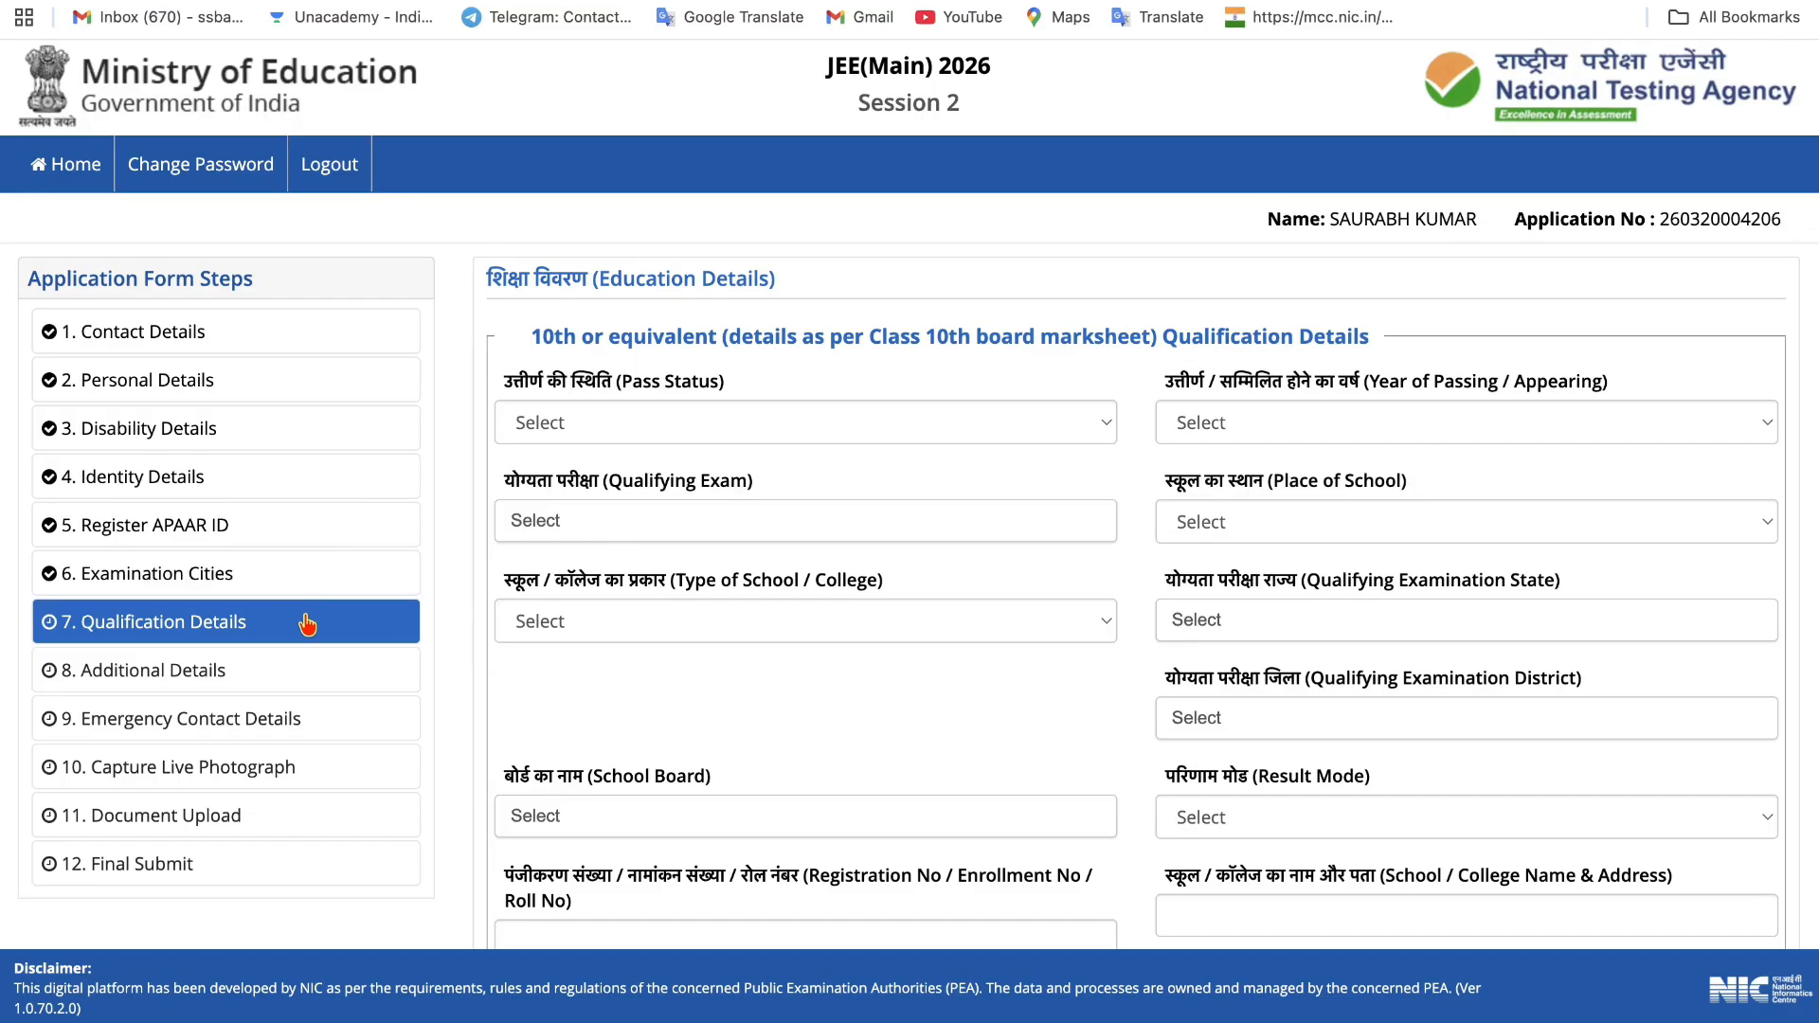
In the 10th qualification details, set Pass Status to Passed, year of passing to 2013 and Qualifying Exam to 10th or Equivalent.
scroll(968, 577, down, 3)
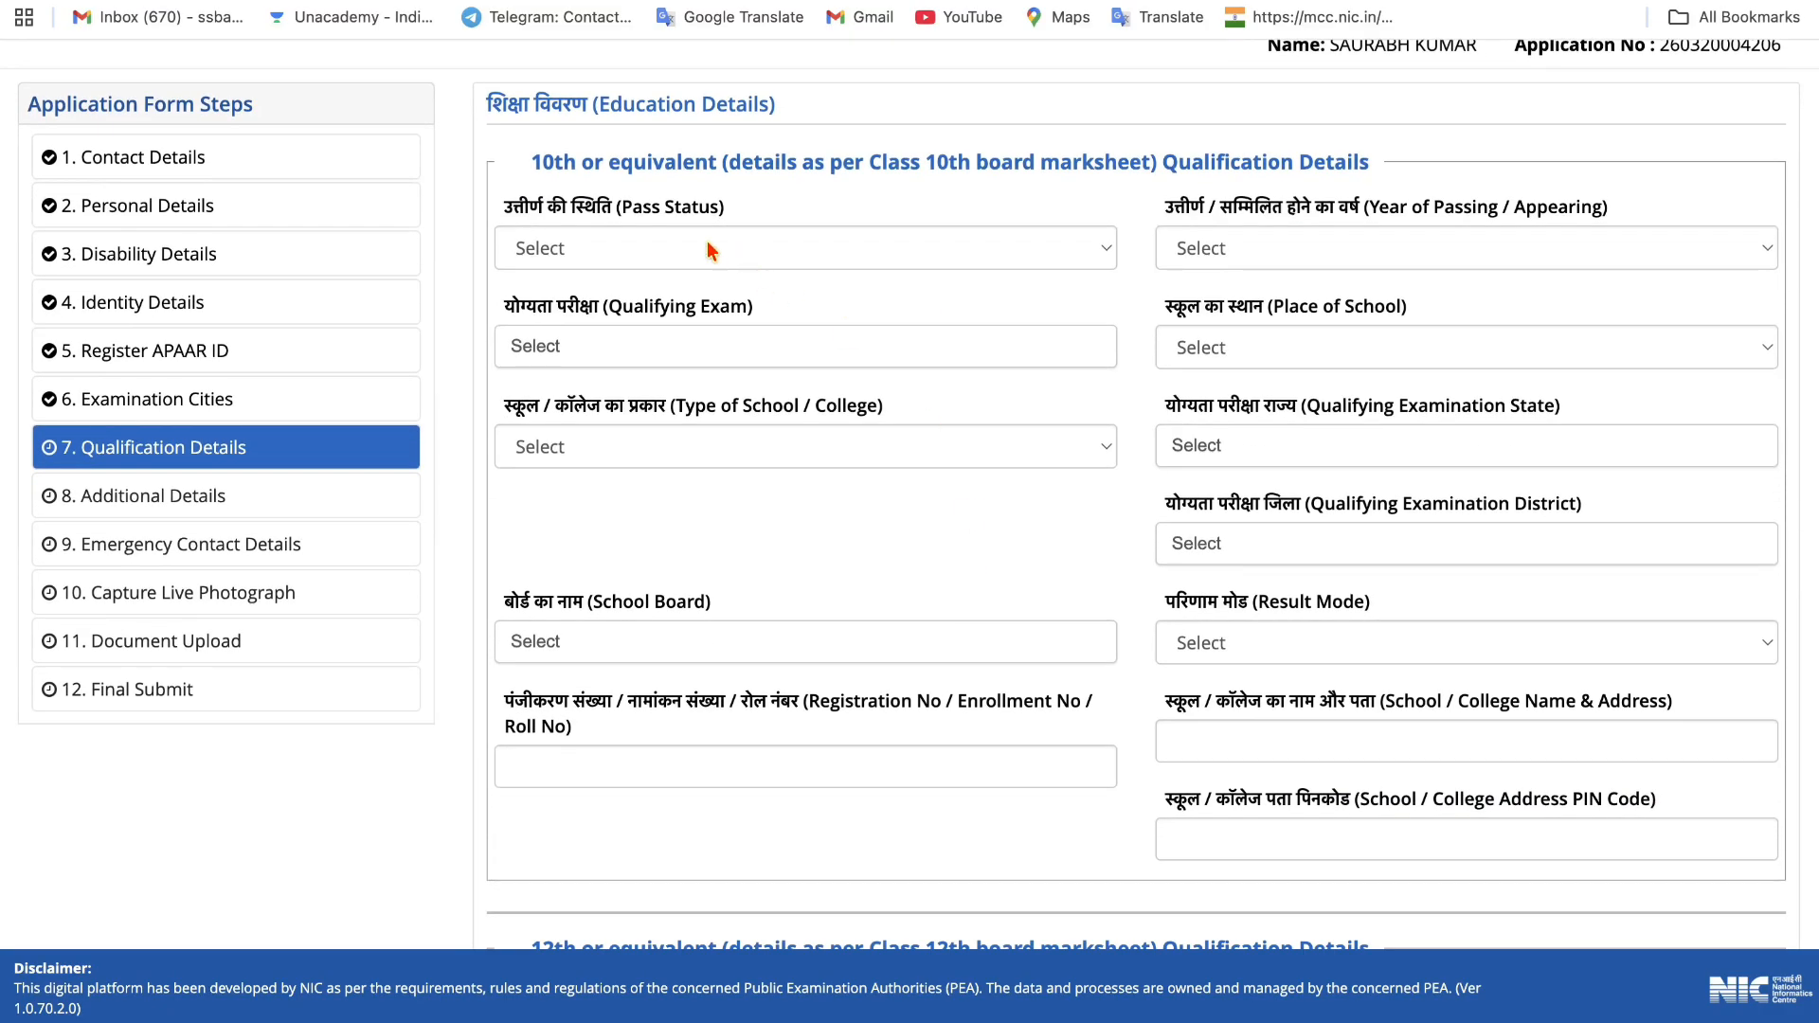
click(710, 251)
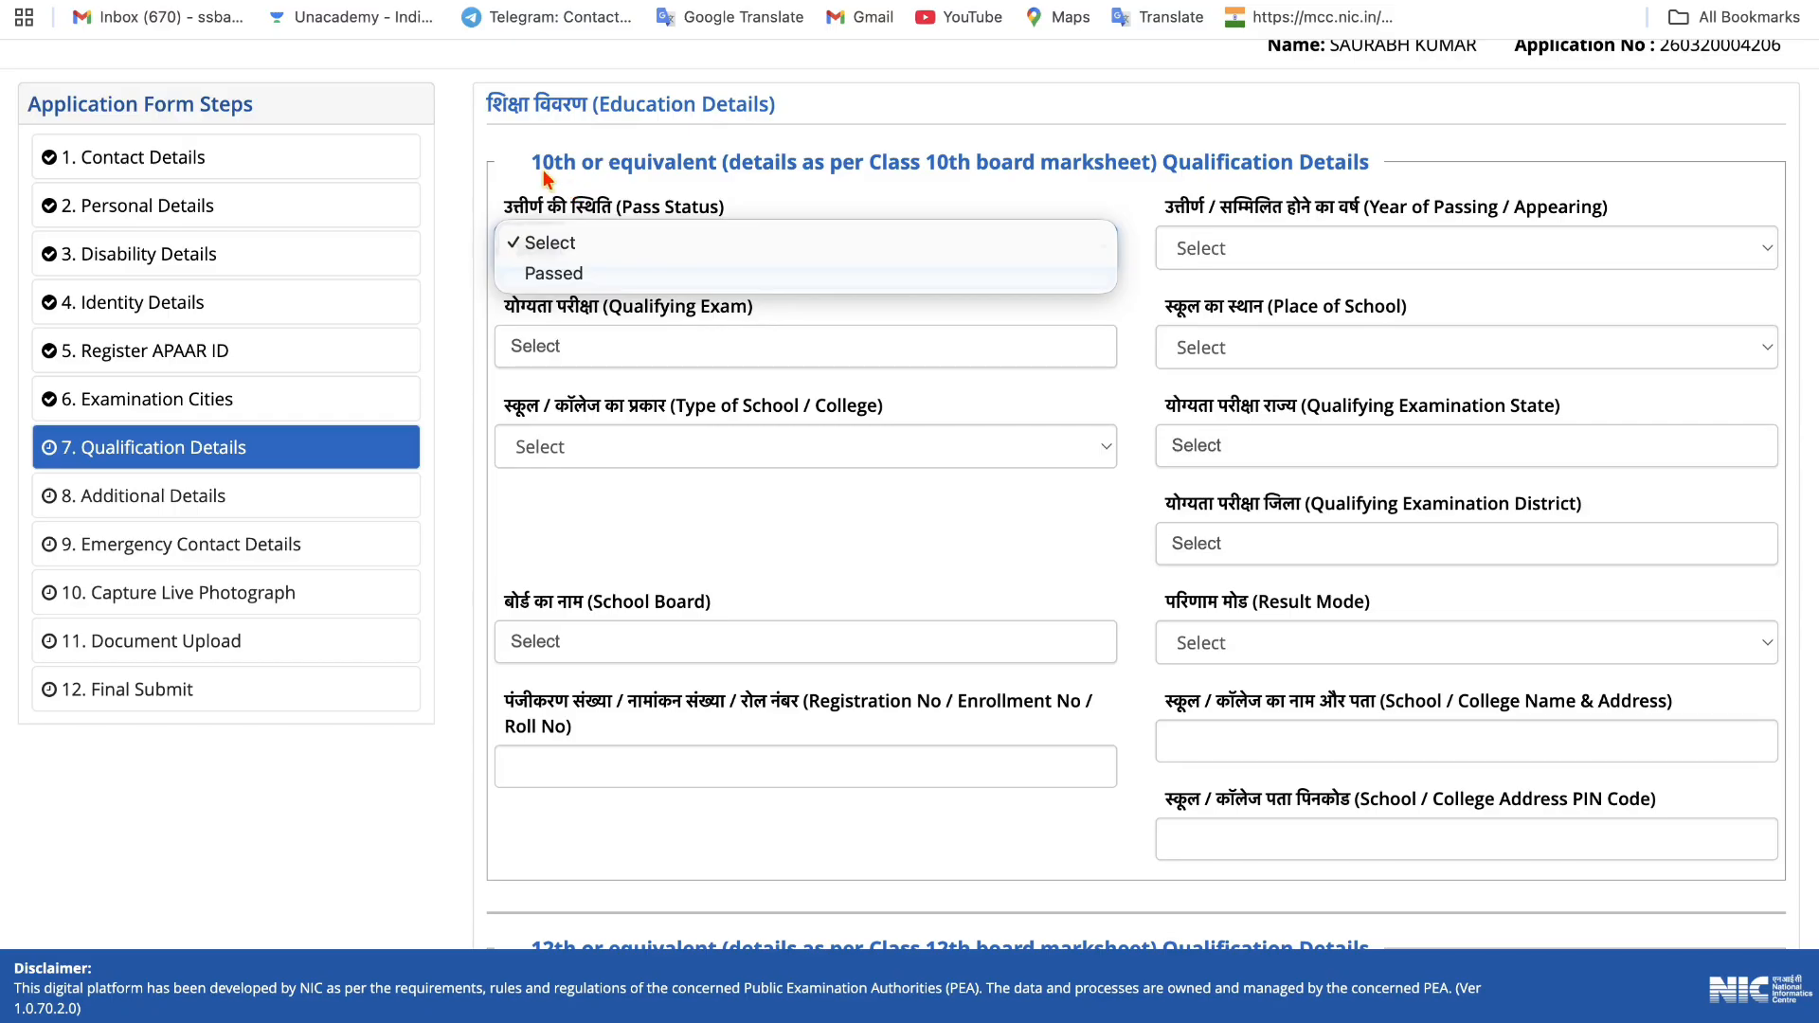
click(663, 276)
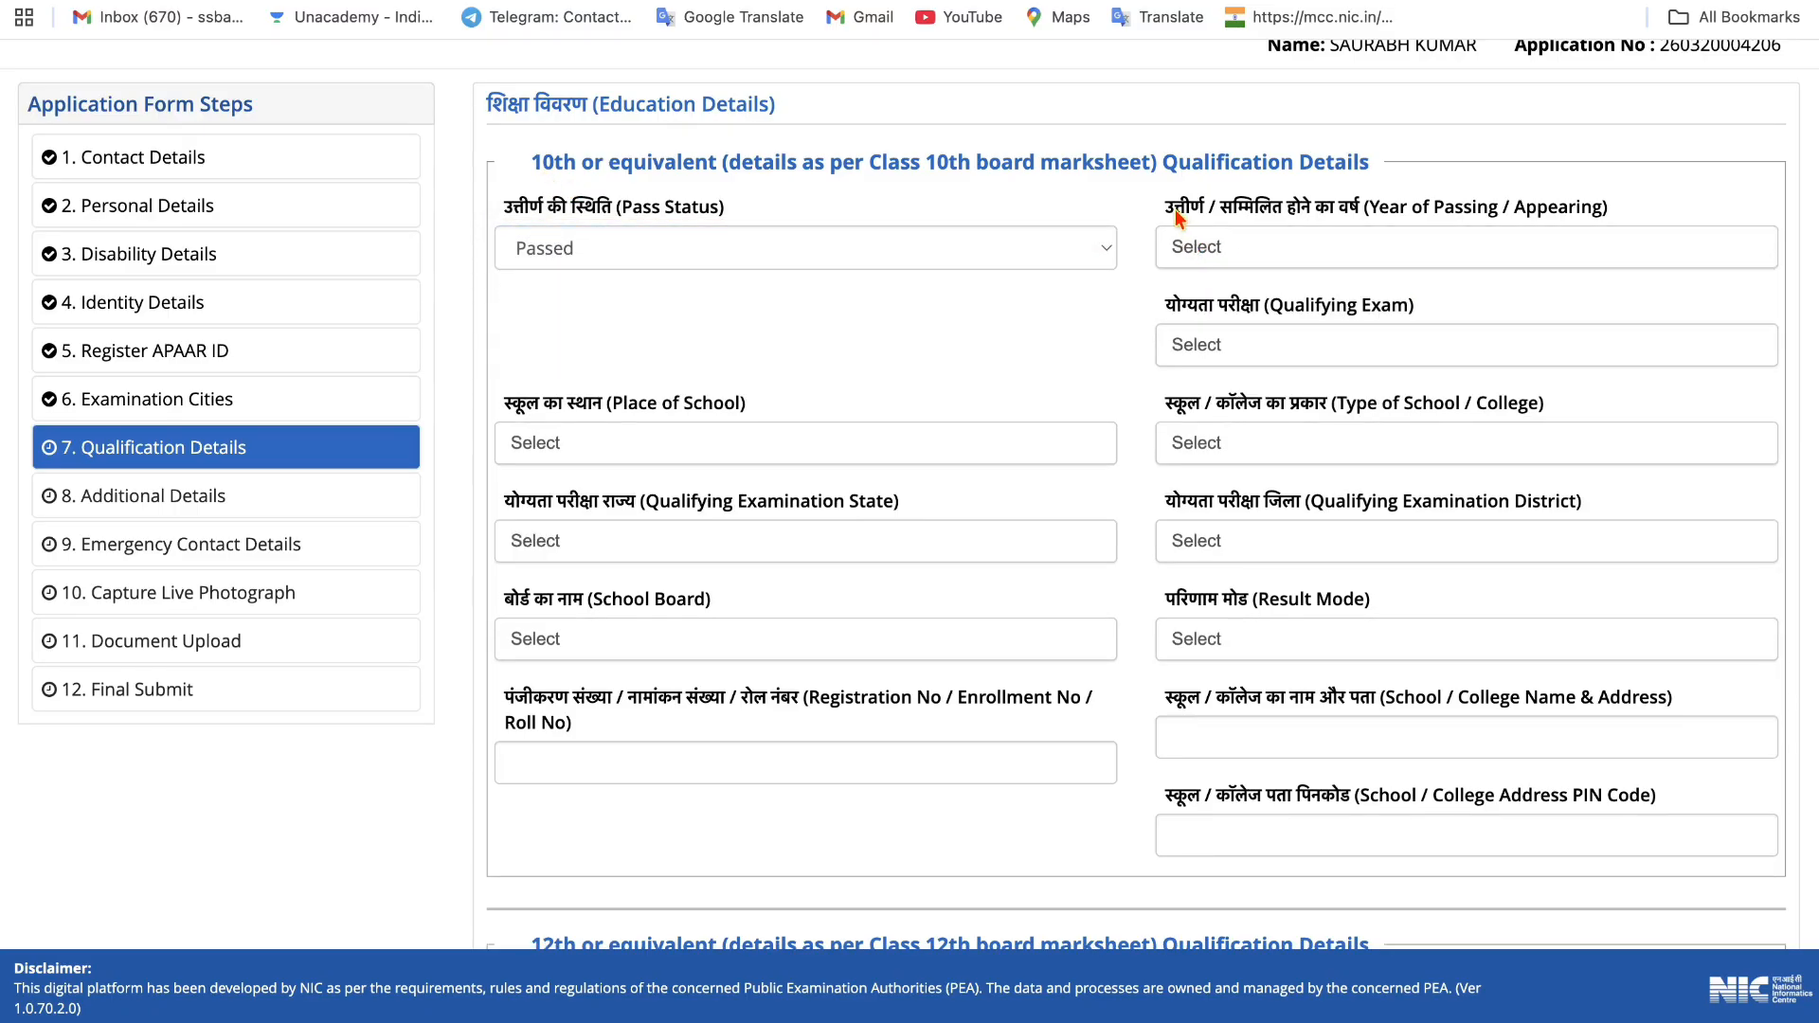
click(1304, 259)
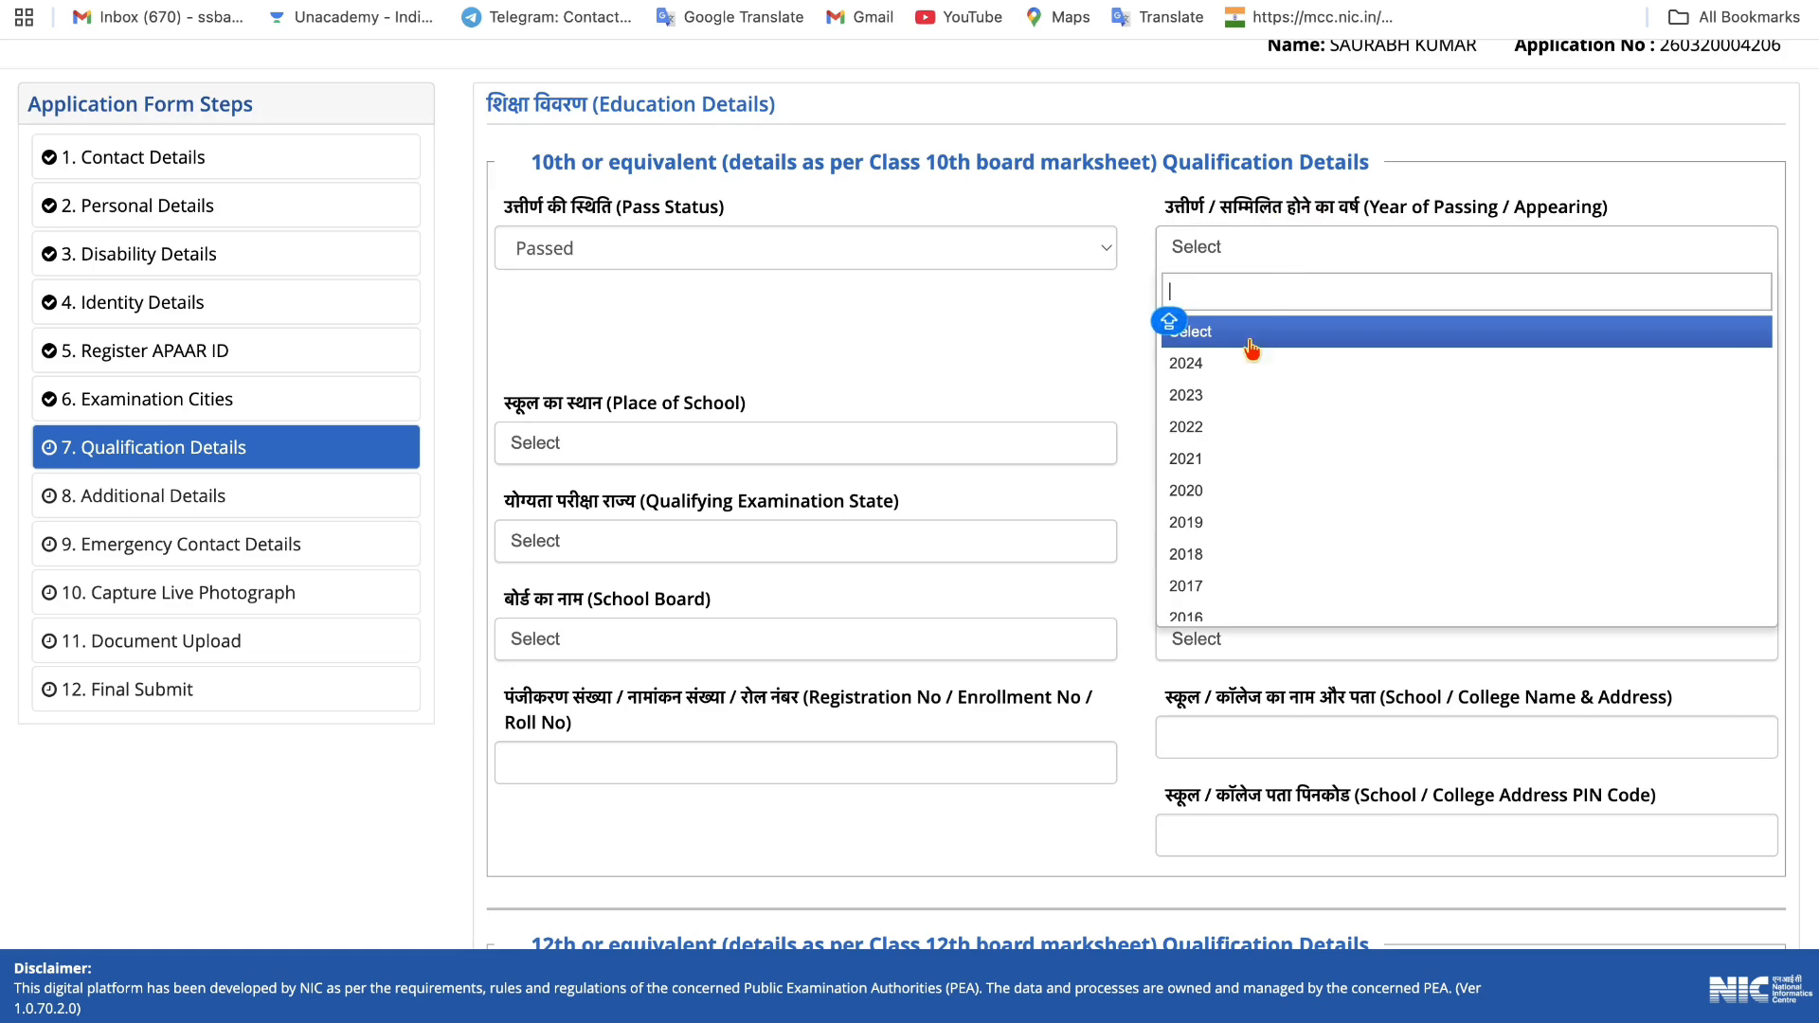
scroll(1247, 556, down, 3)
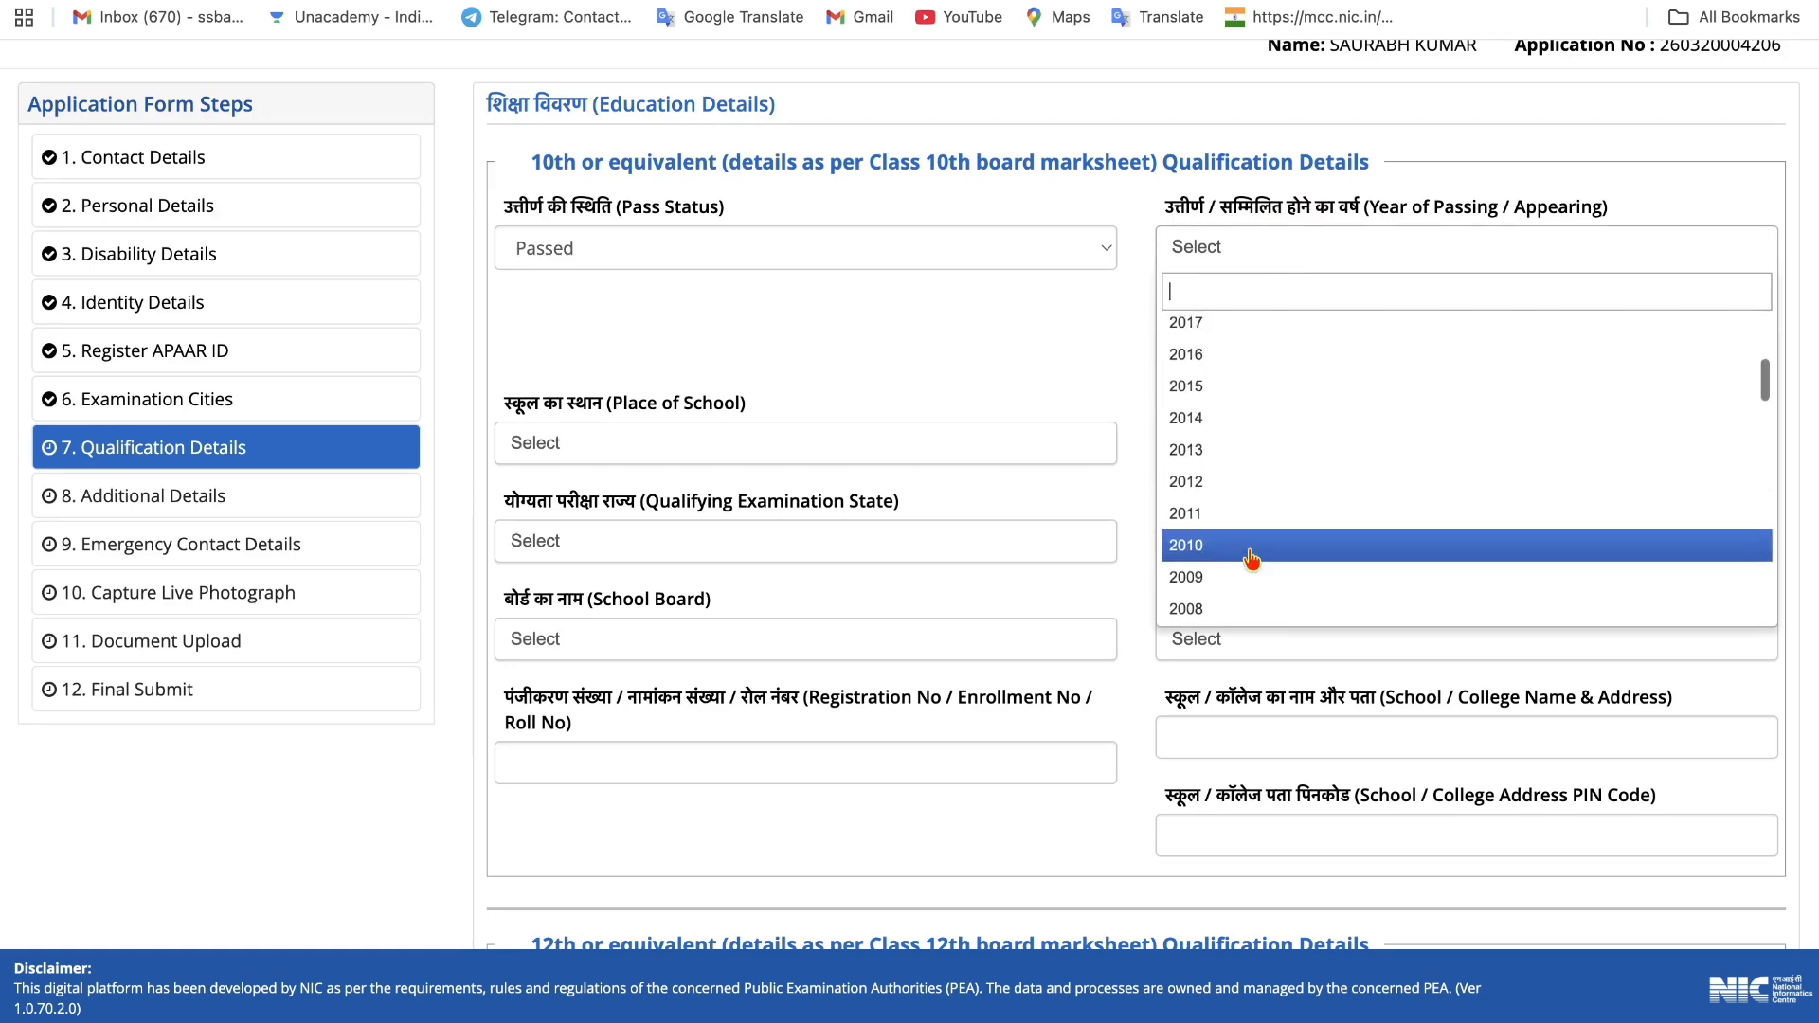
click(1243, 455)
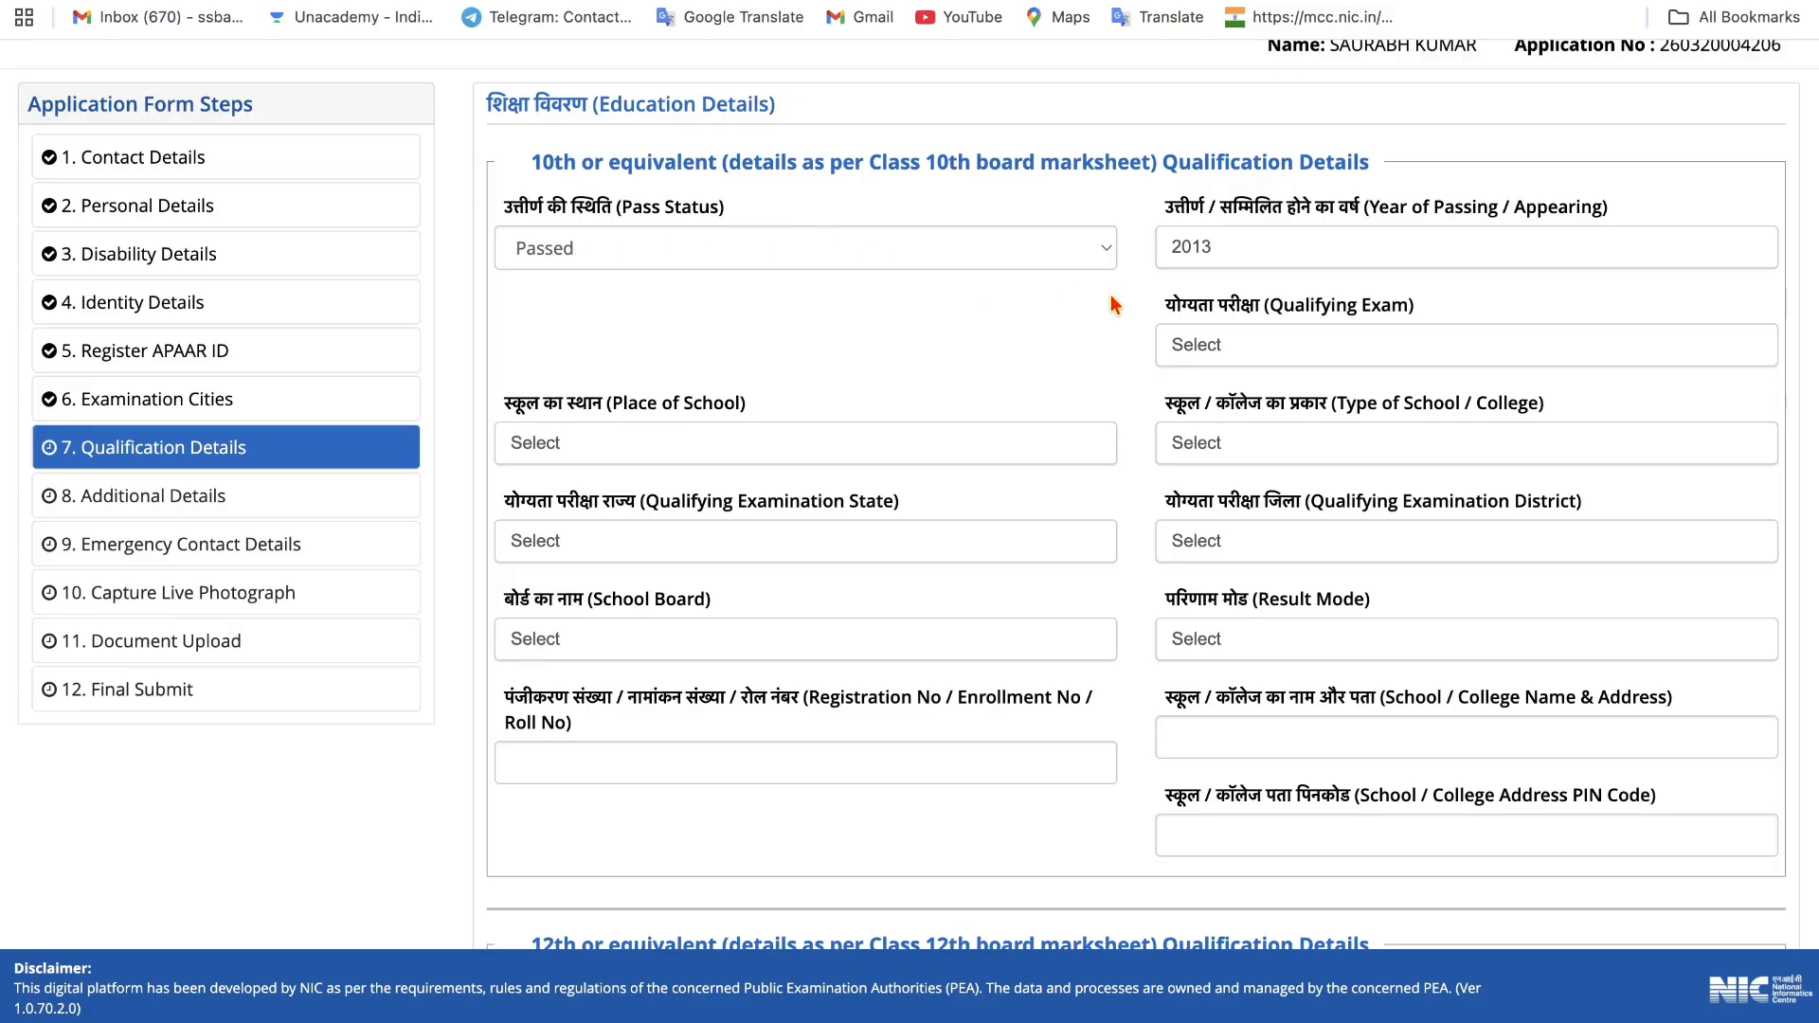
click(1274, 343)
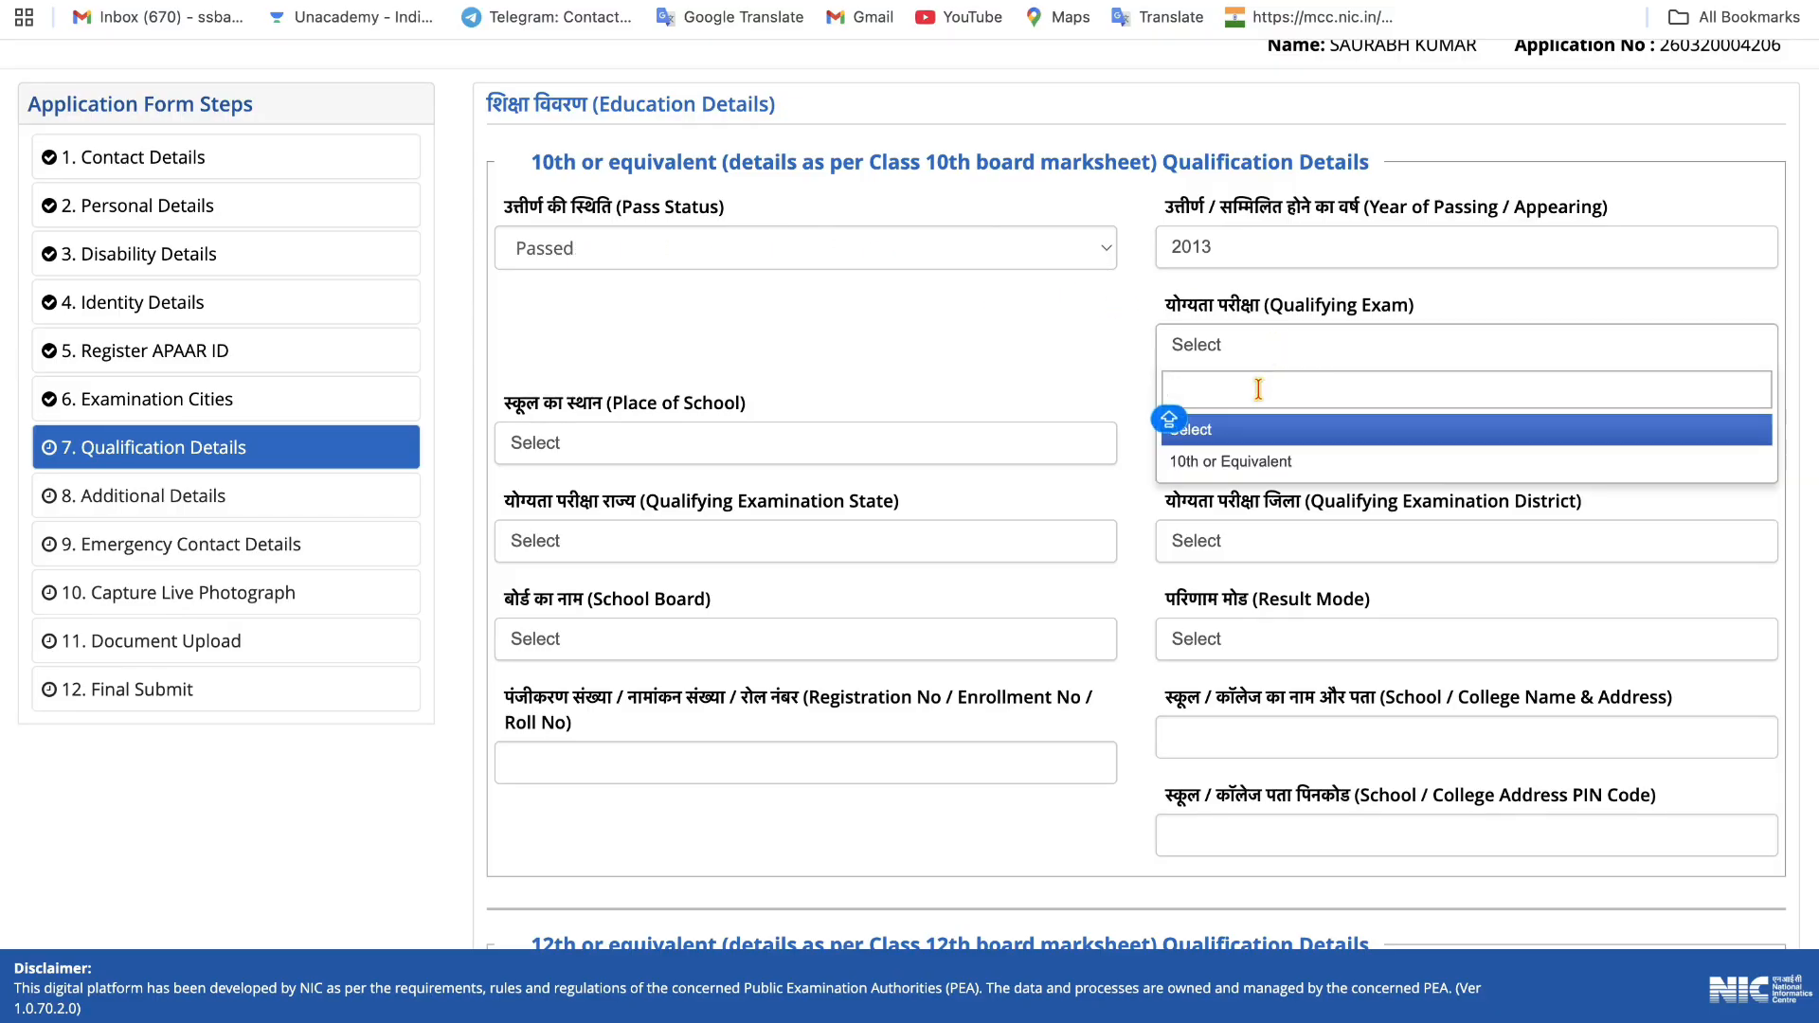
click(1251, 455)
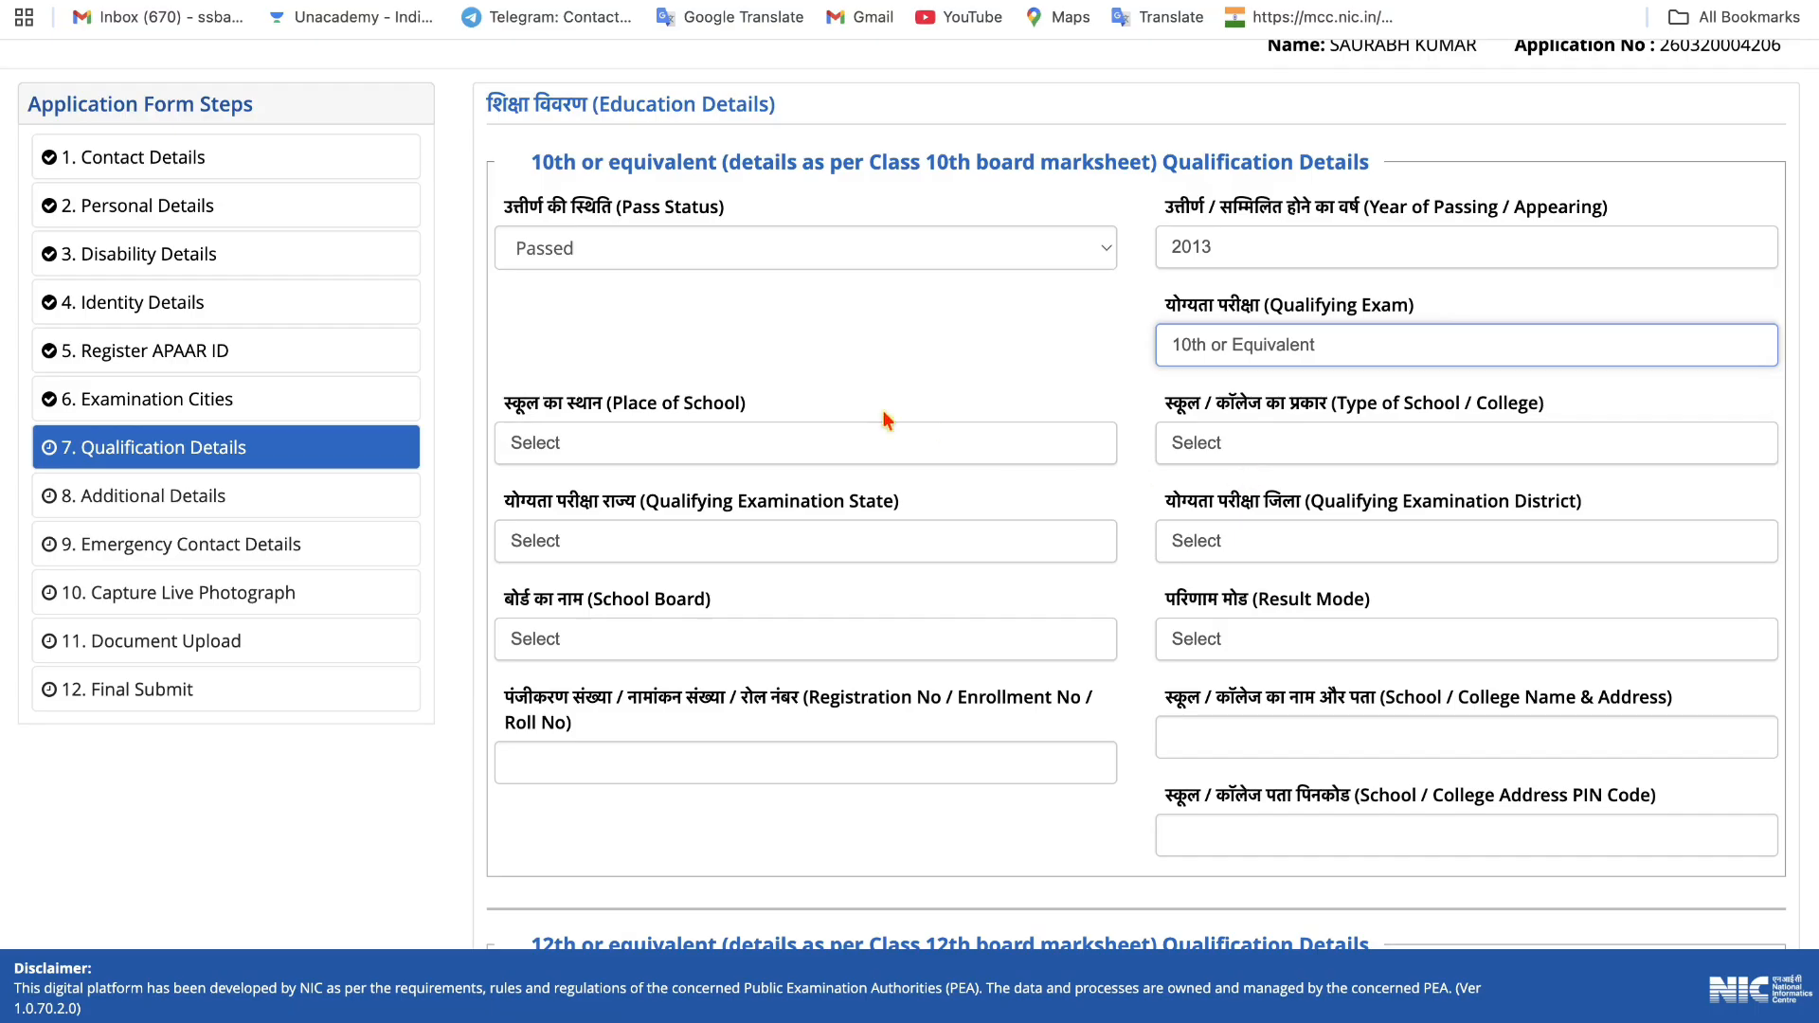
Set the 10th Place of School to Urban and the Type of School / College to Private Unaided.
click(767, 455)
click(672, 566)
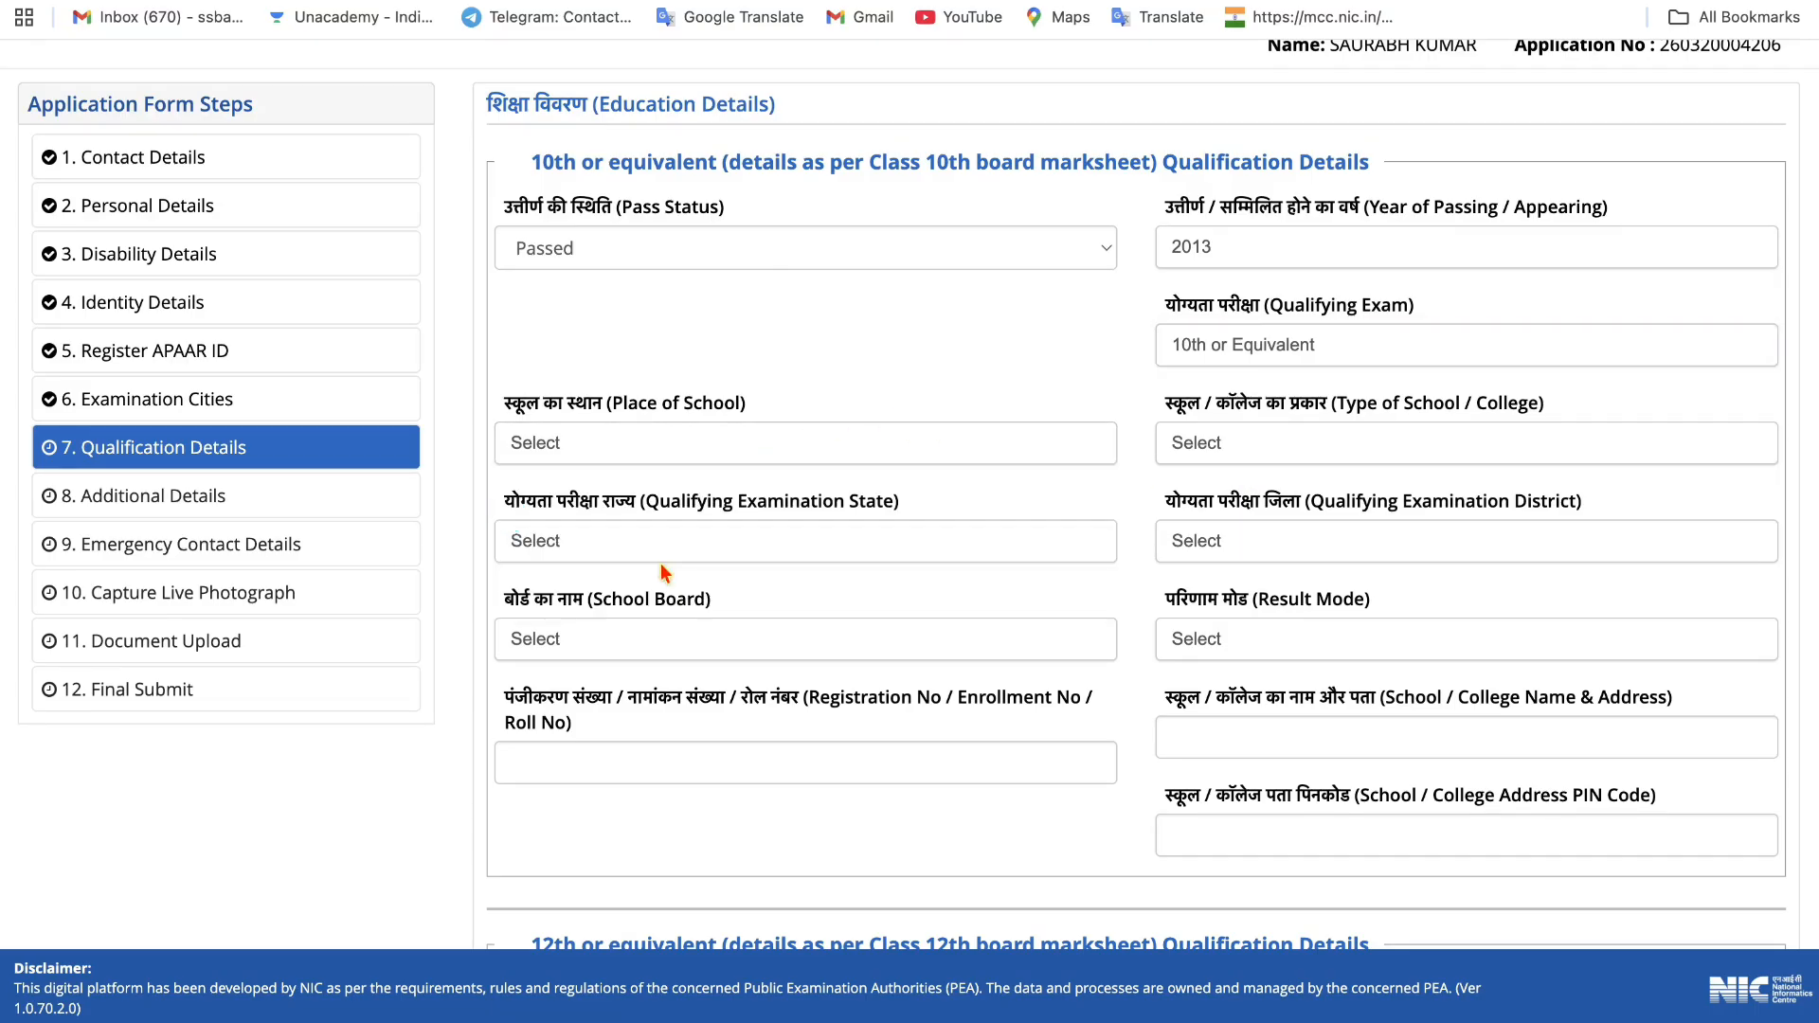
click(692, 444)
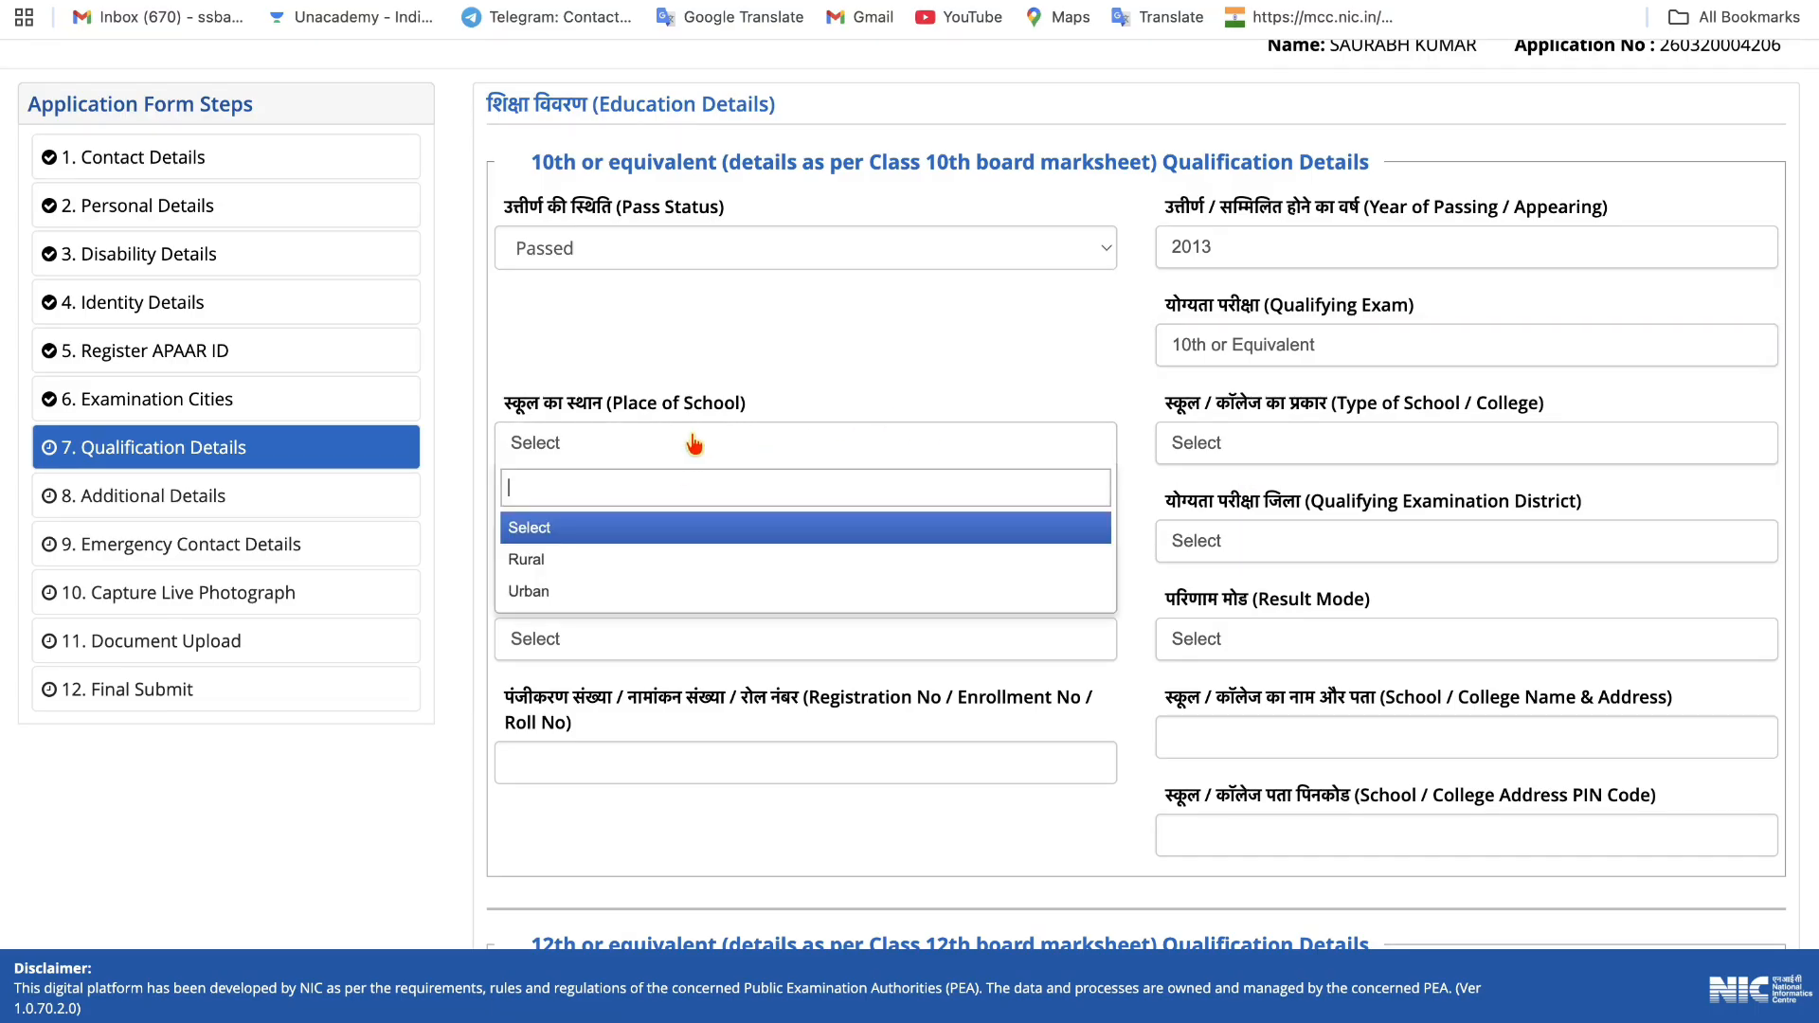
click(633, 592)
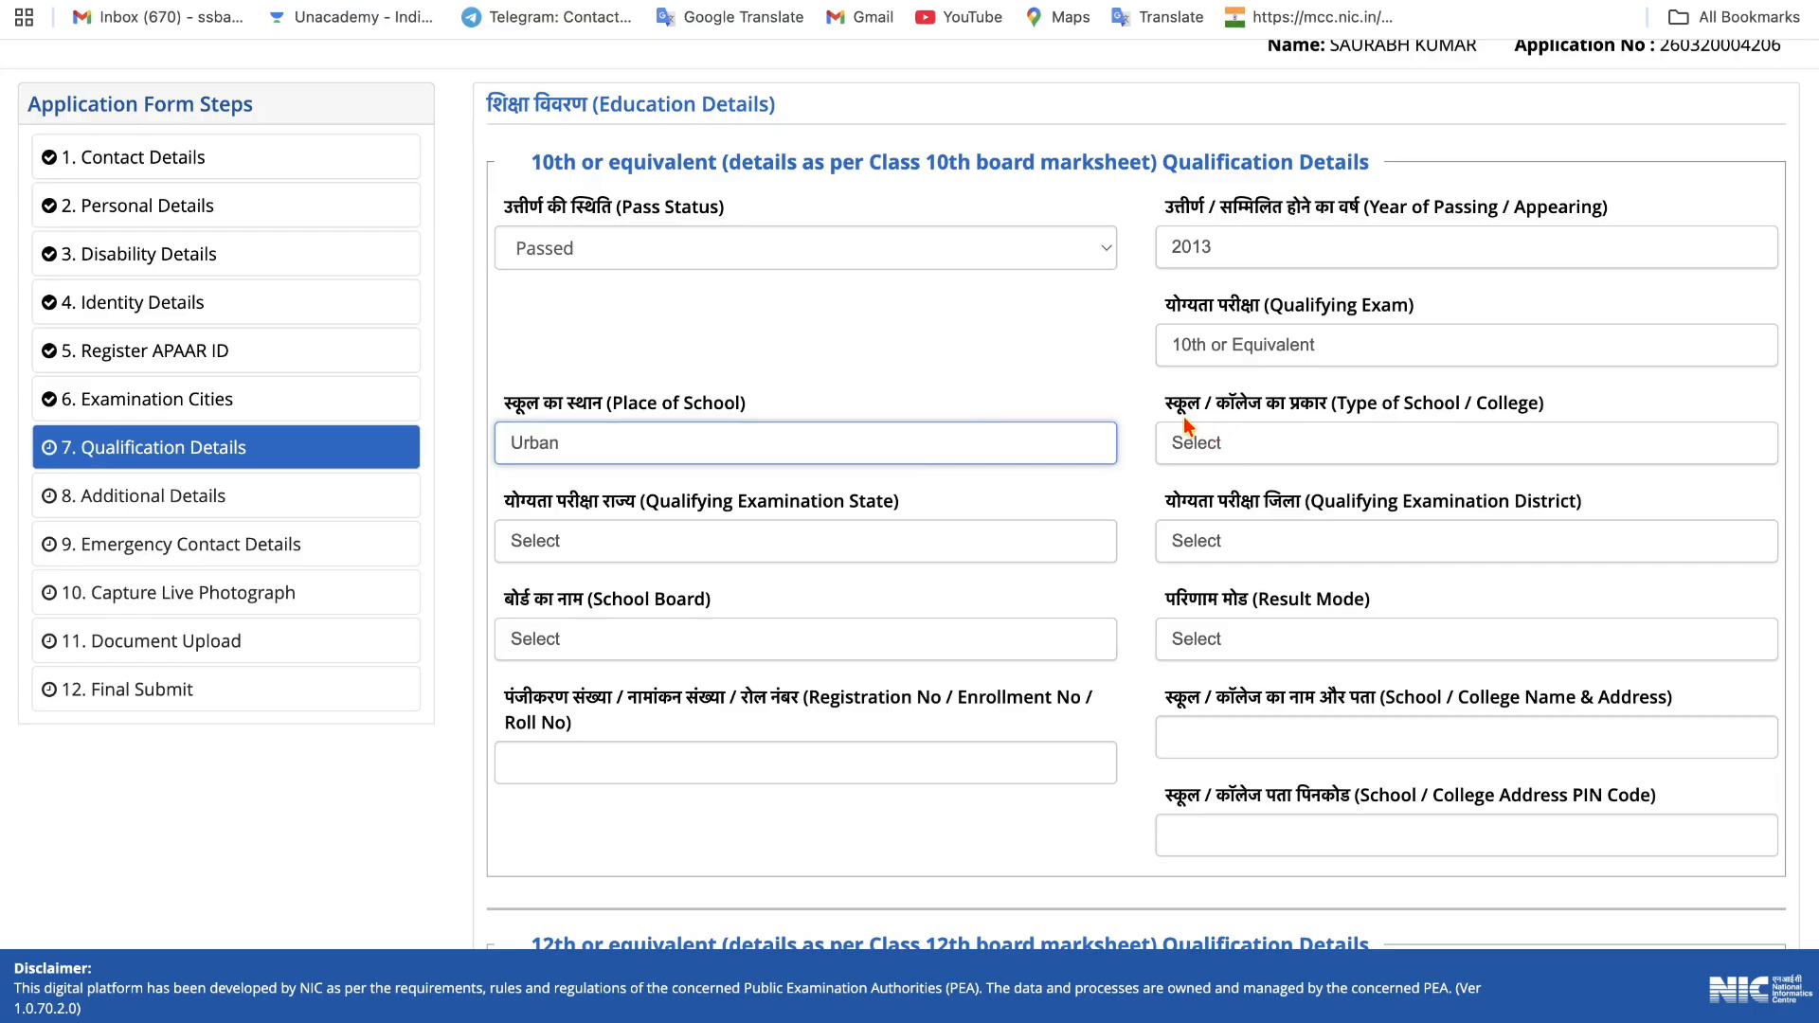
click(1281, 440)
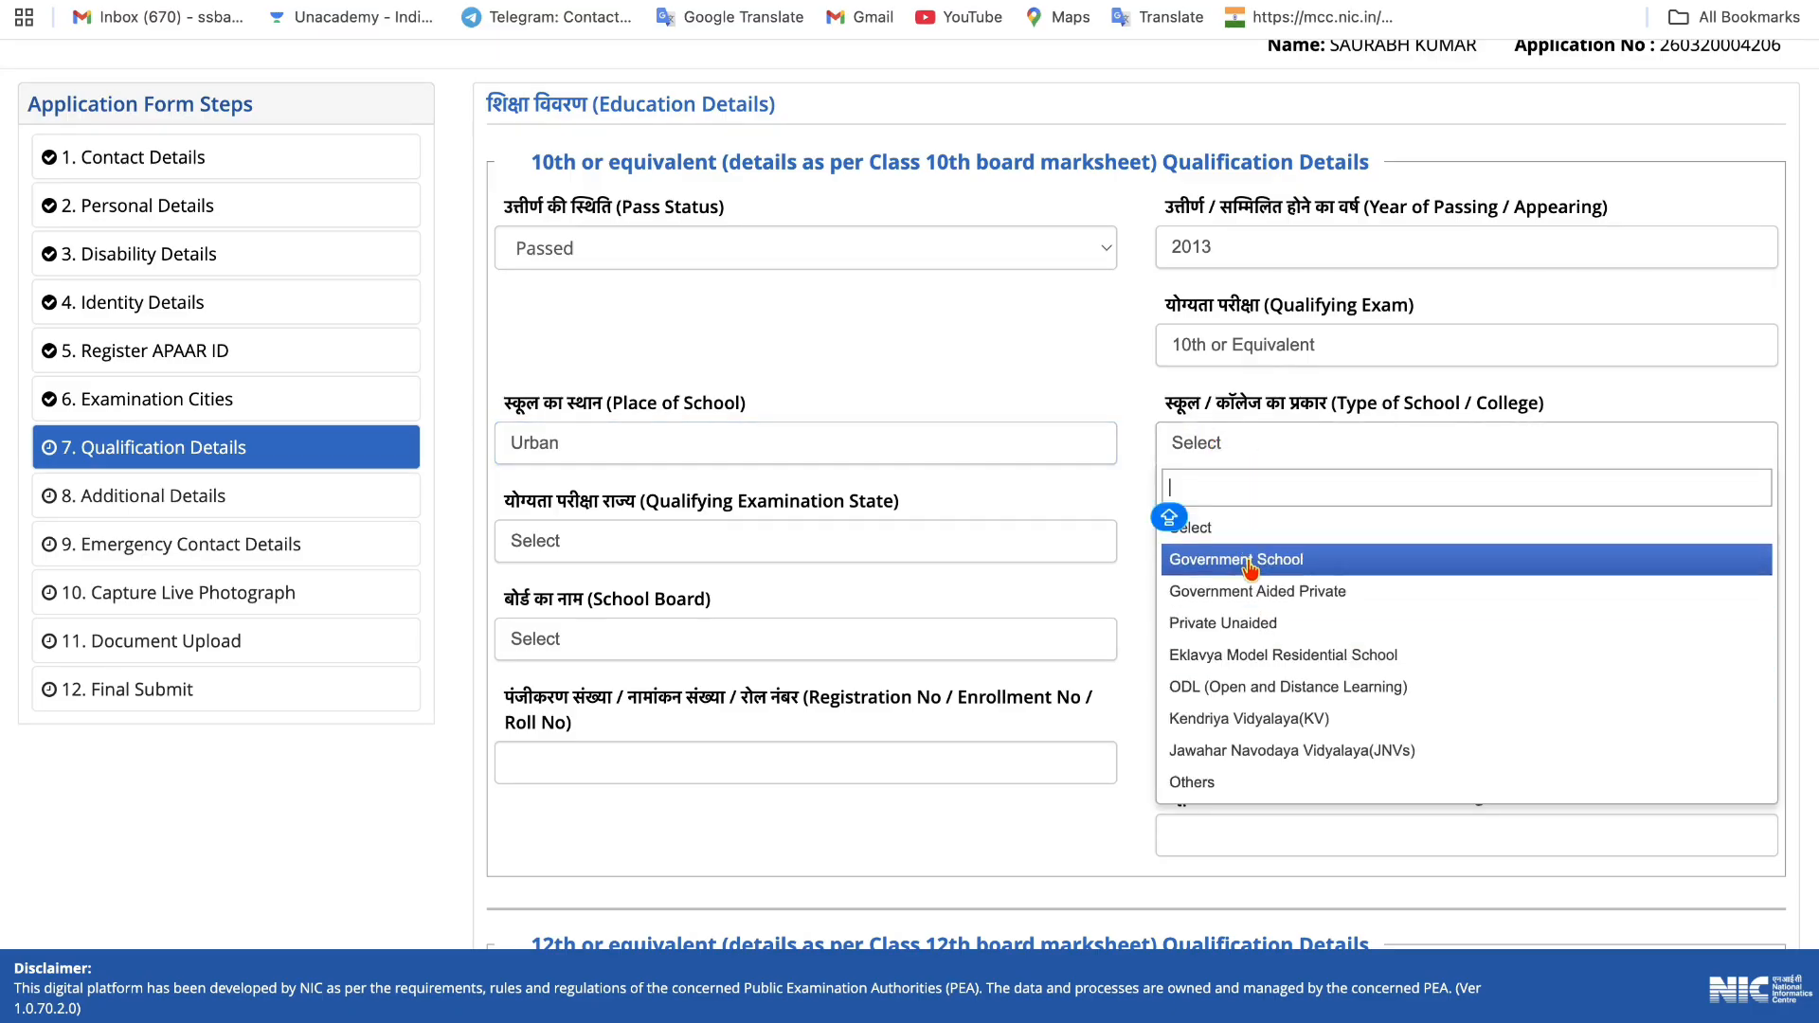
click(1251, 623)
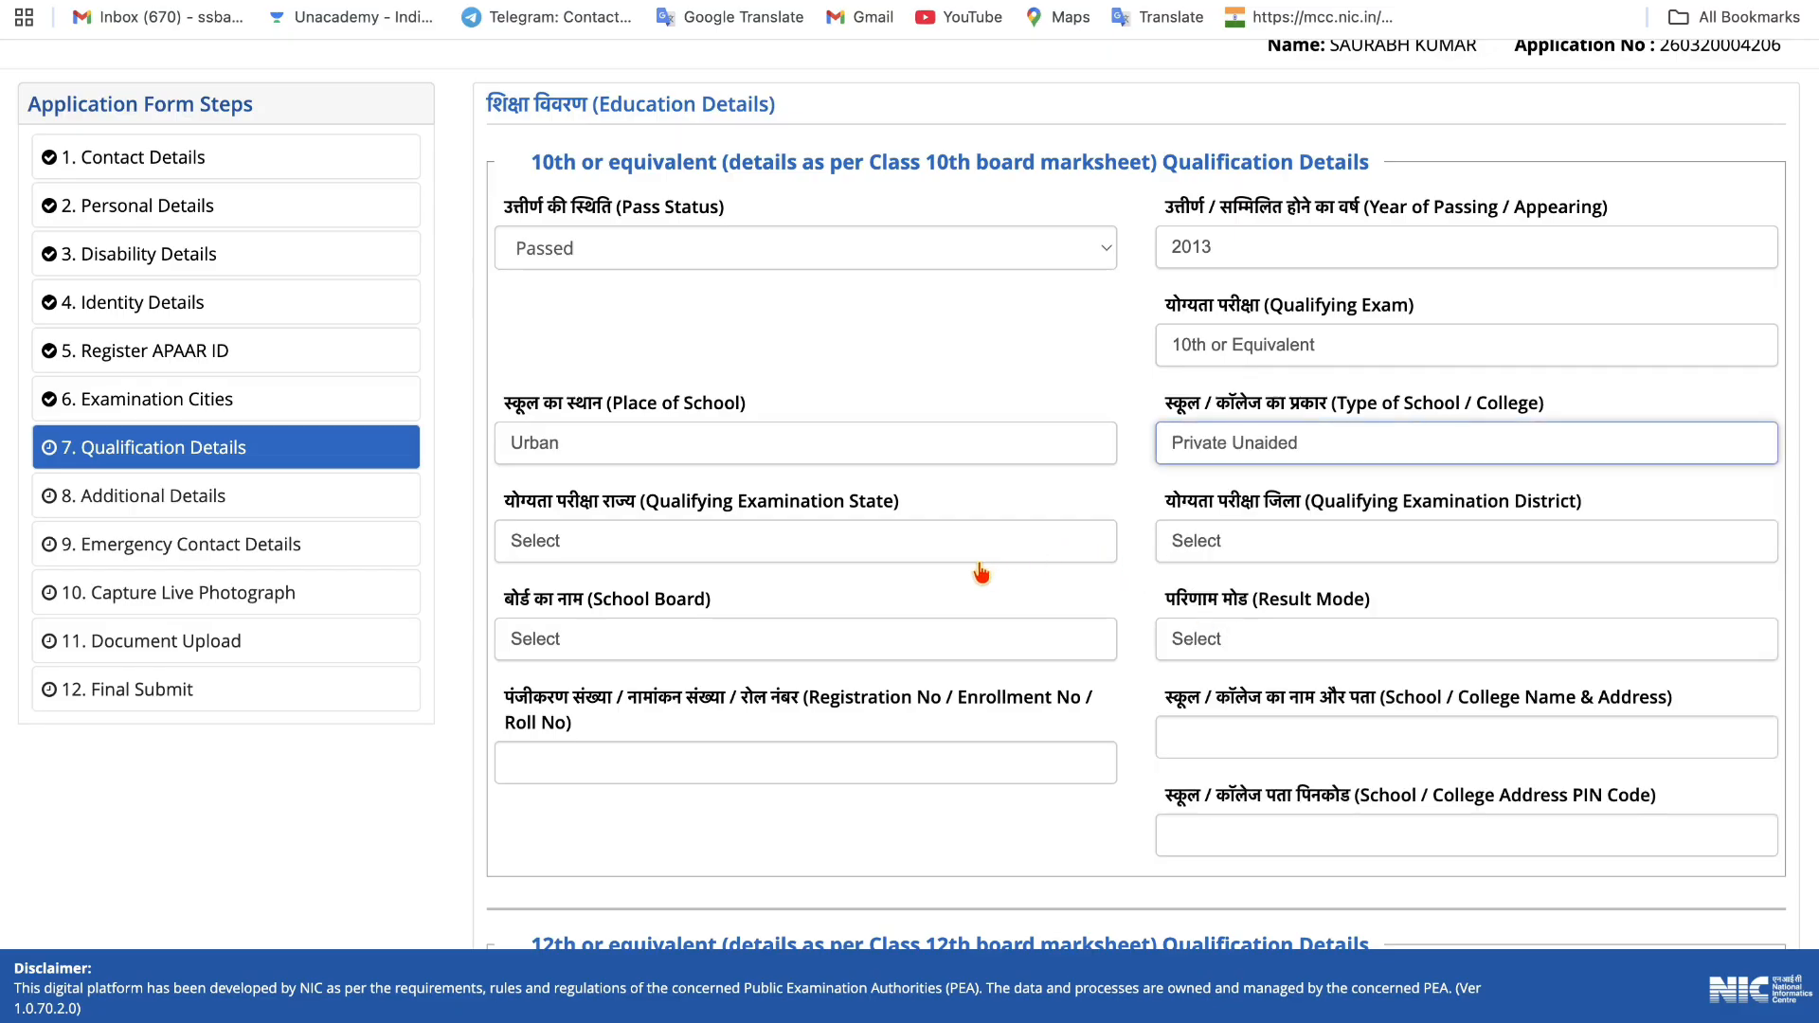
click(900, 544)
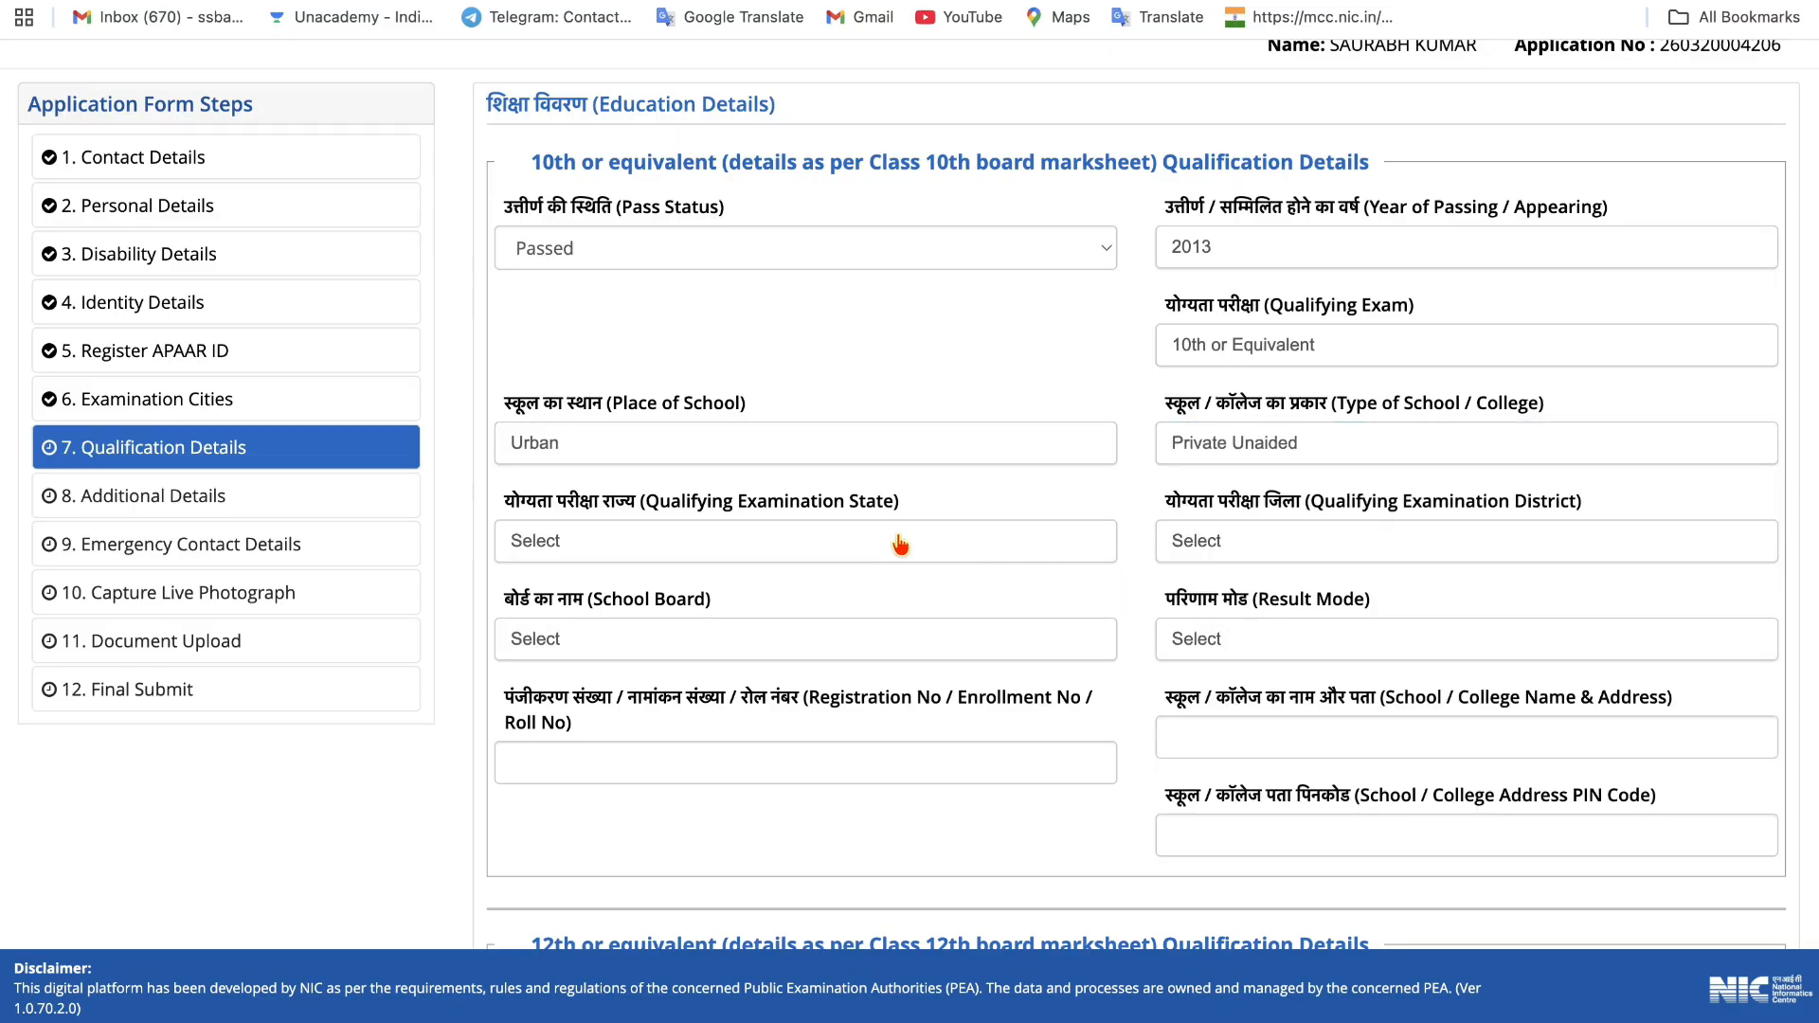
click(900, 545)
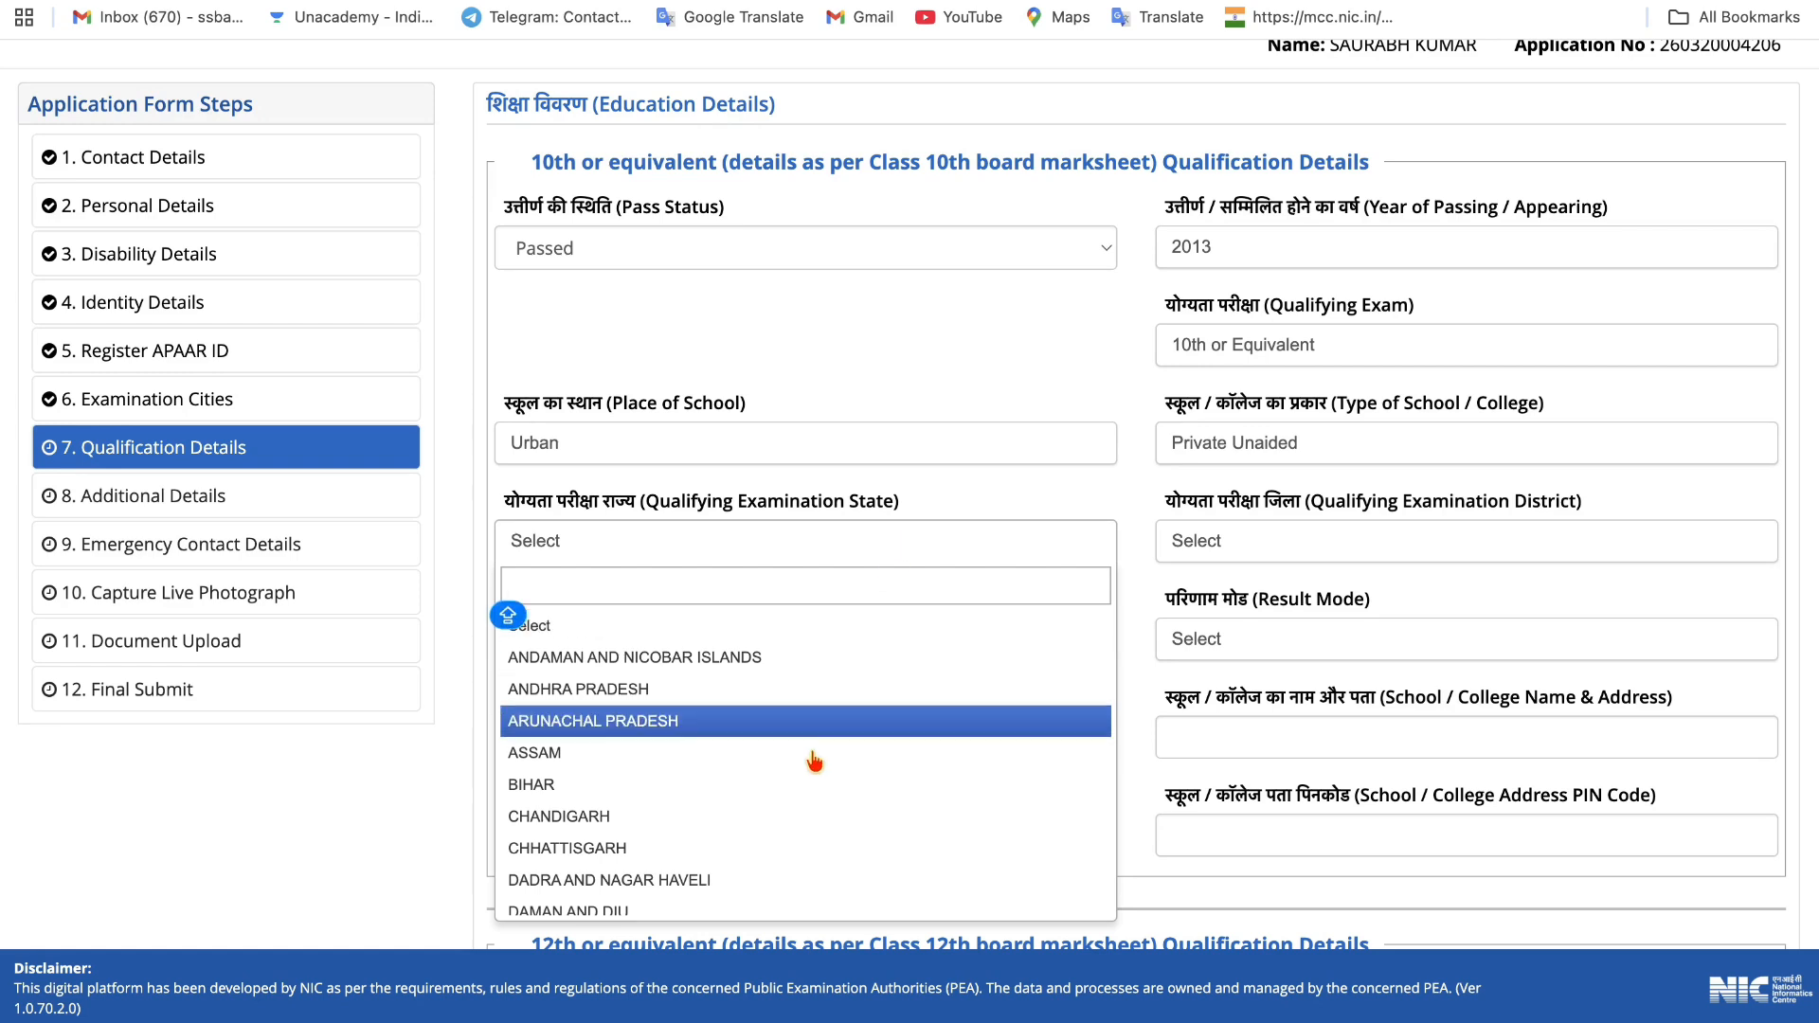
scroll(792, 815, down, 10)
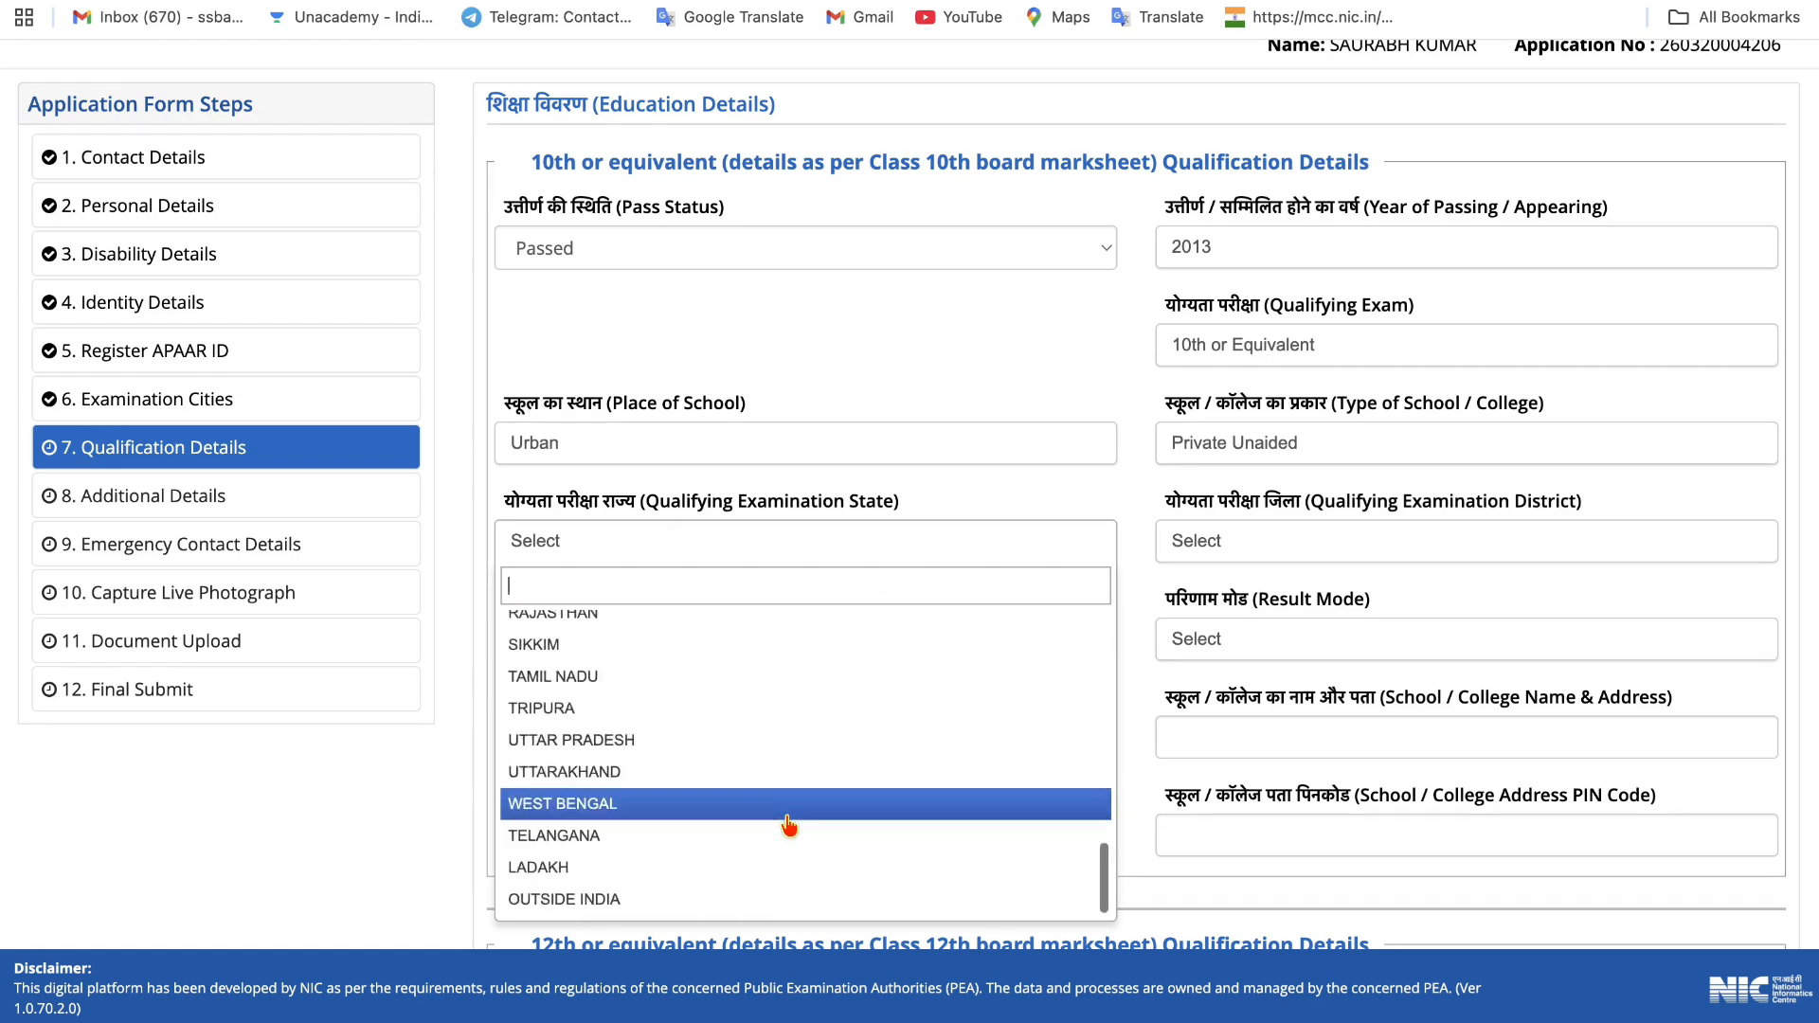
click(717, 768)
click(724, 557)
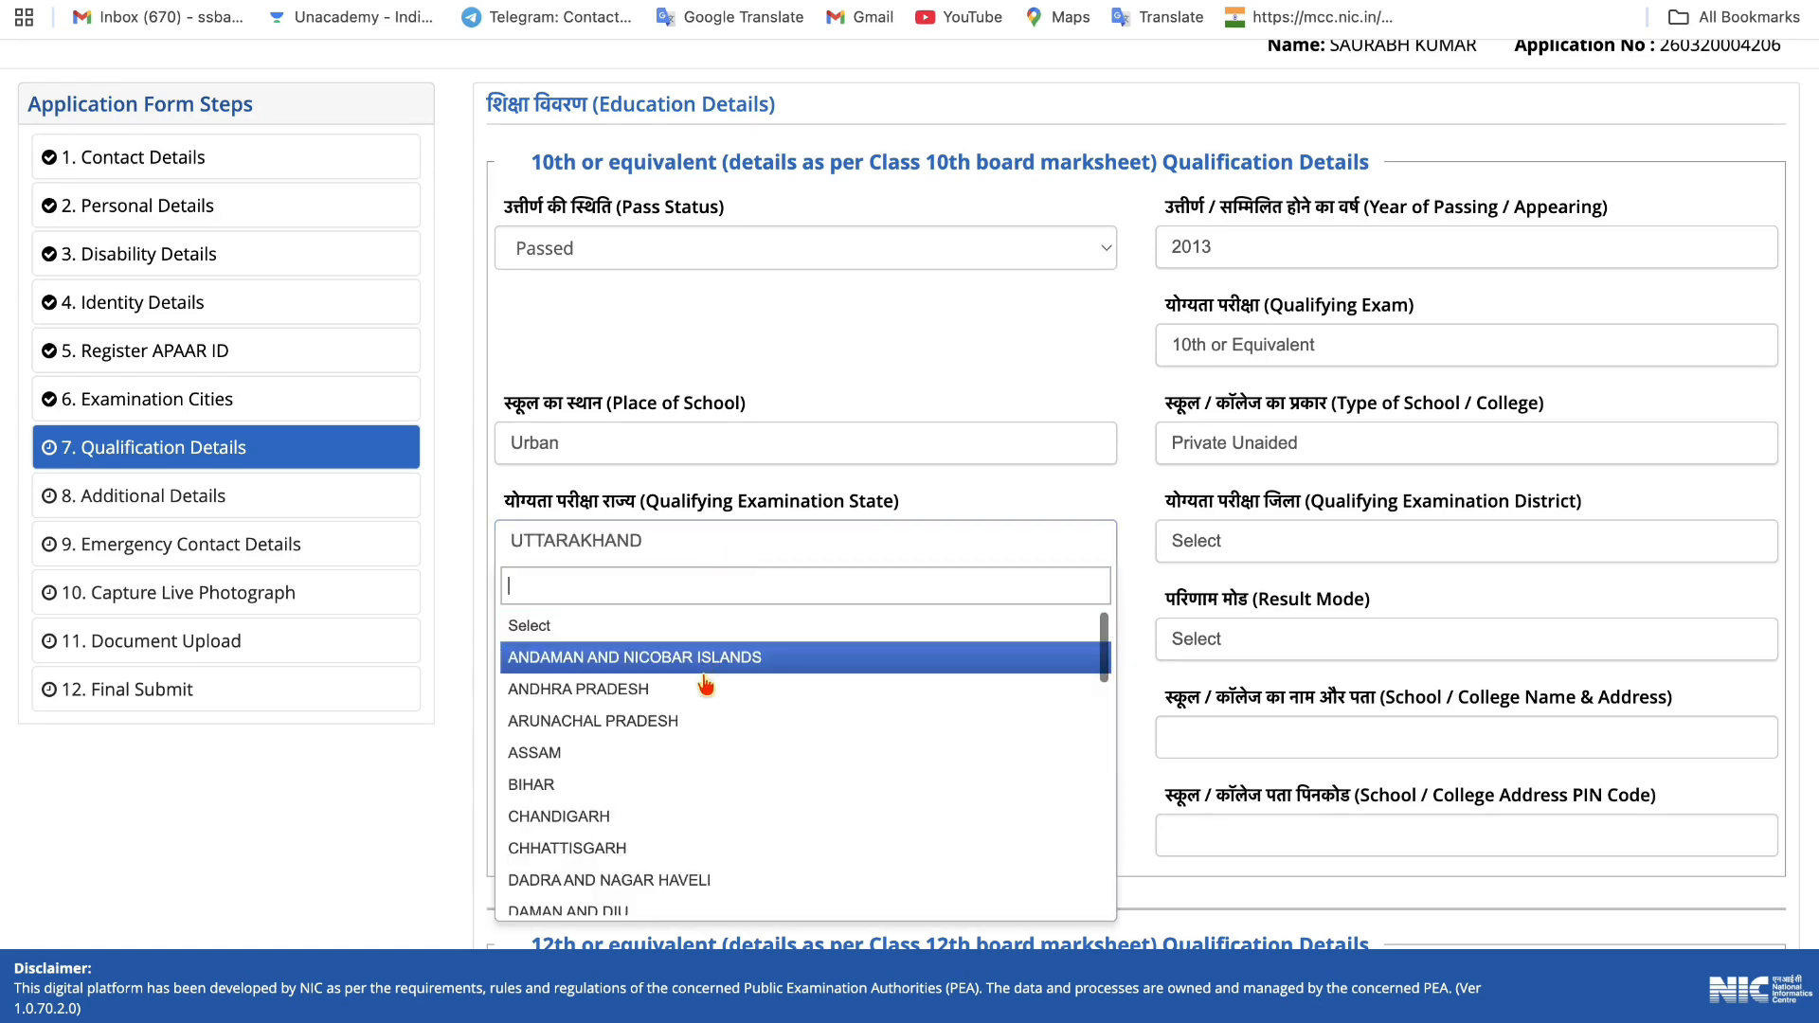
scroll(663, 777, down, 1)
scroll(647, 870, down, 5)
click(654, 729)
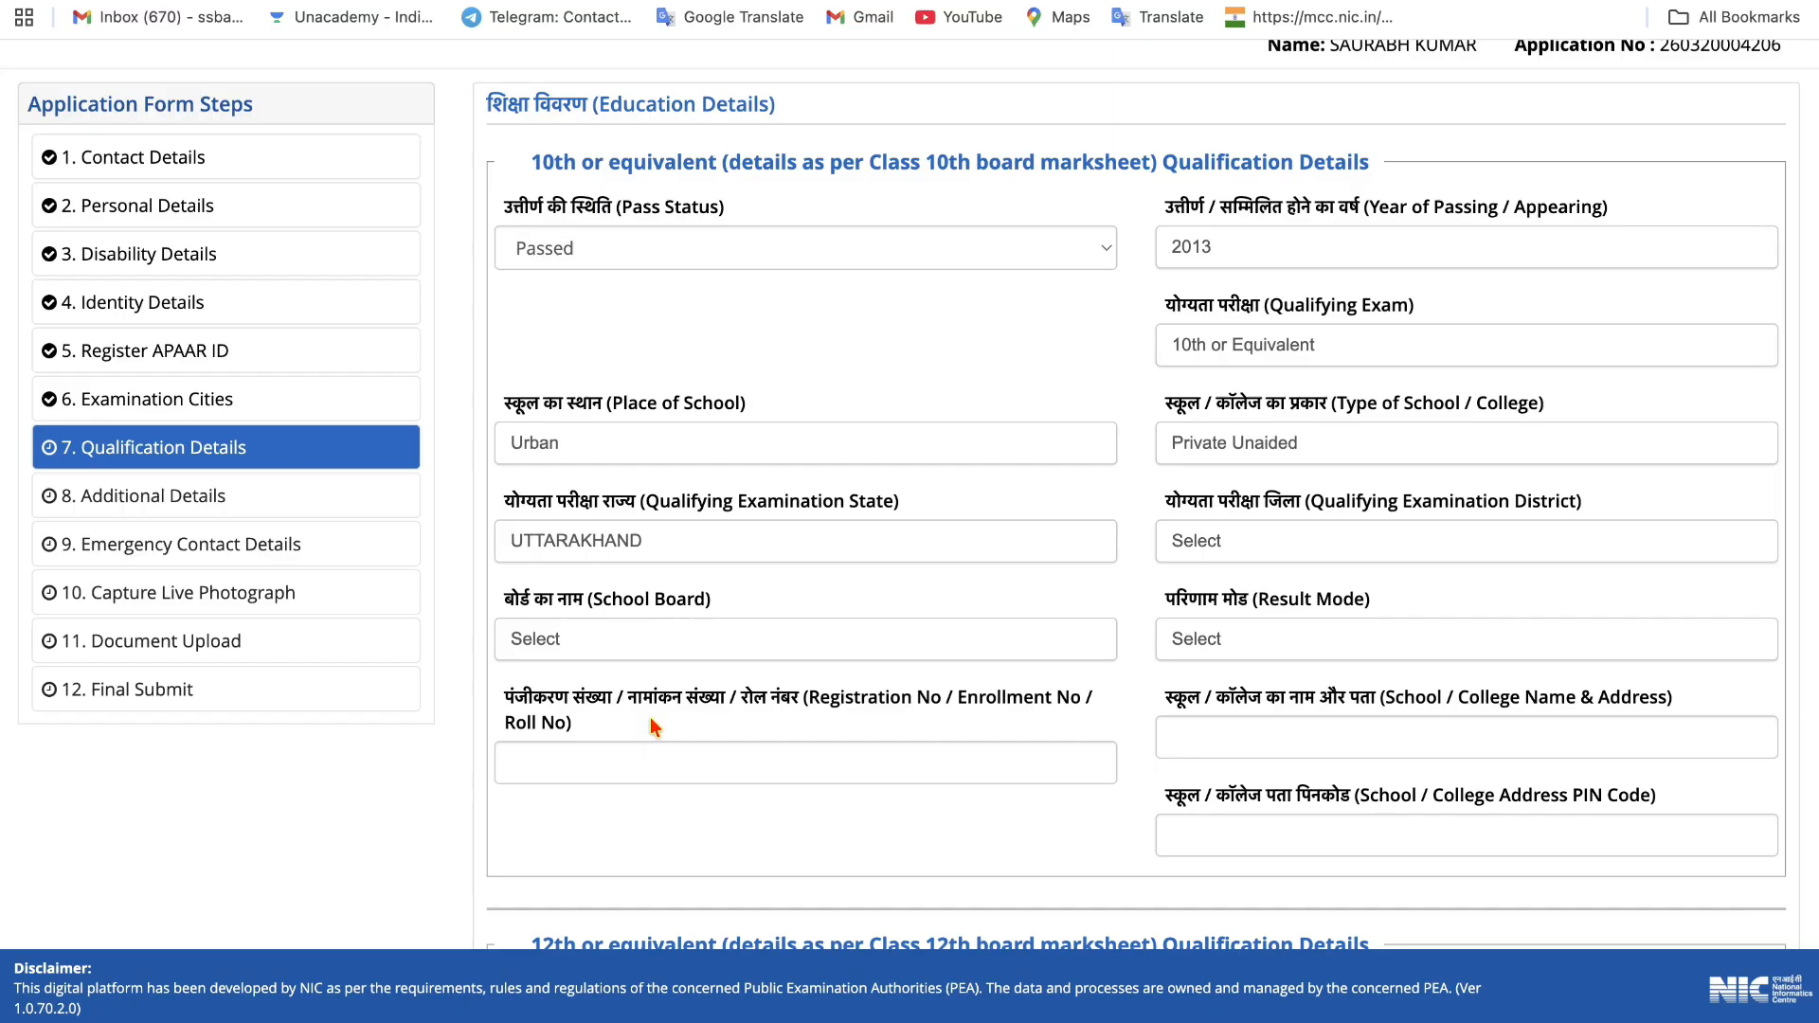
Set the 10th Qualifying Examination State to UTTAR PRADESH and the Qualifying Examination District to BUDAUN.
click(653, 552)
scroll(661, 853, down, 2)
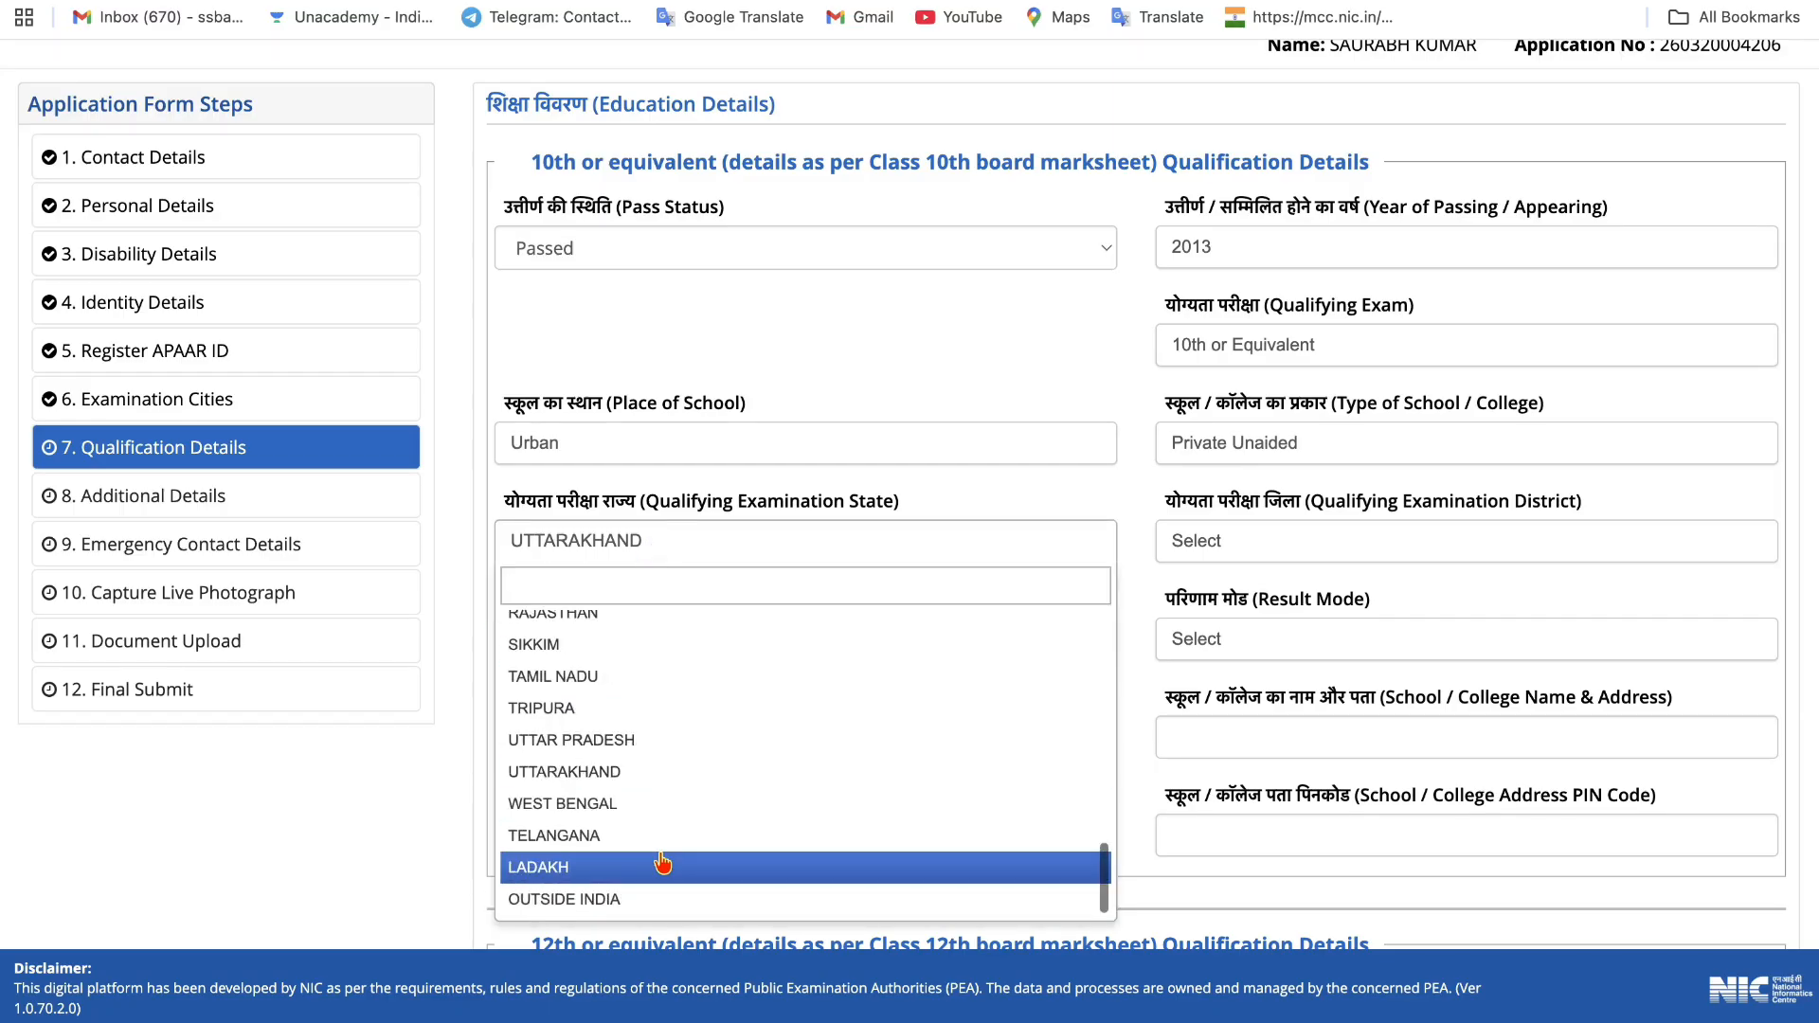
click(656, 746)
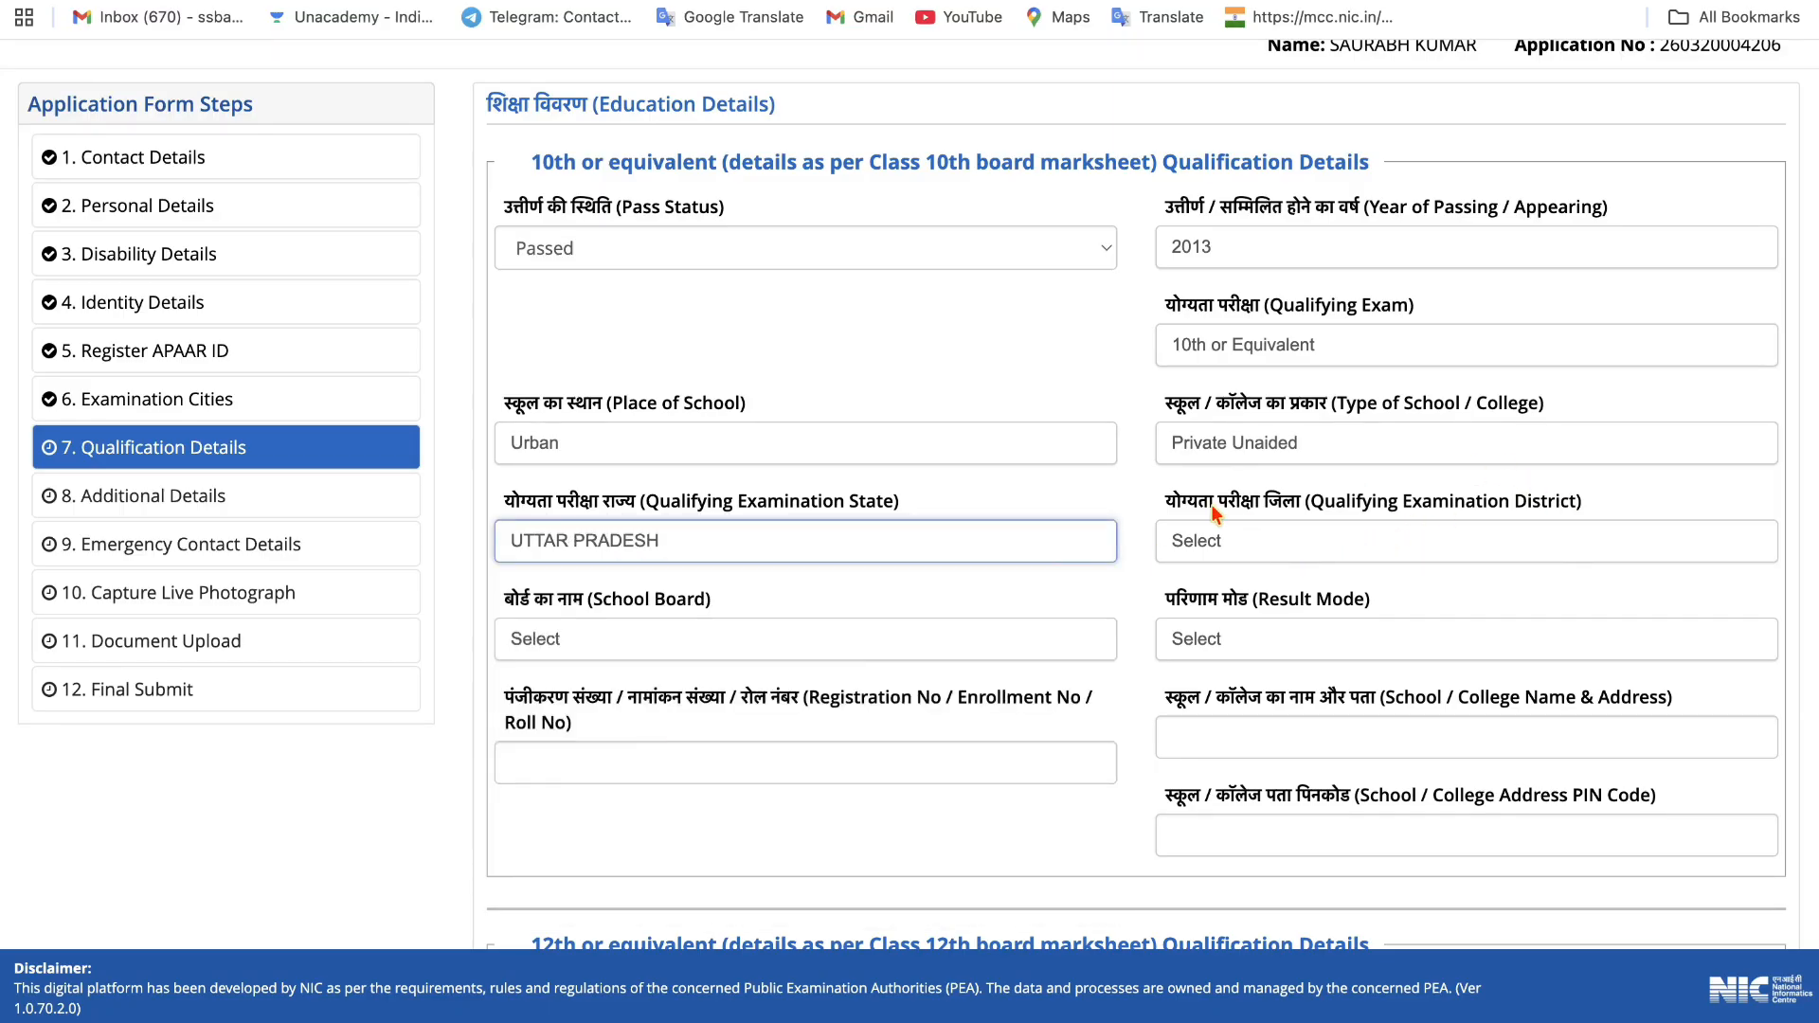
click(1287, 540)
click(1290, 546)
click(1294, 553)
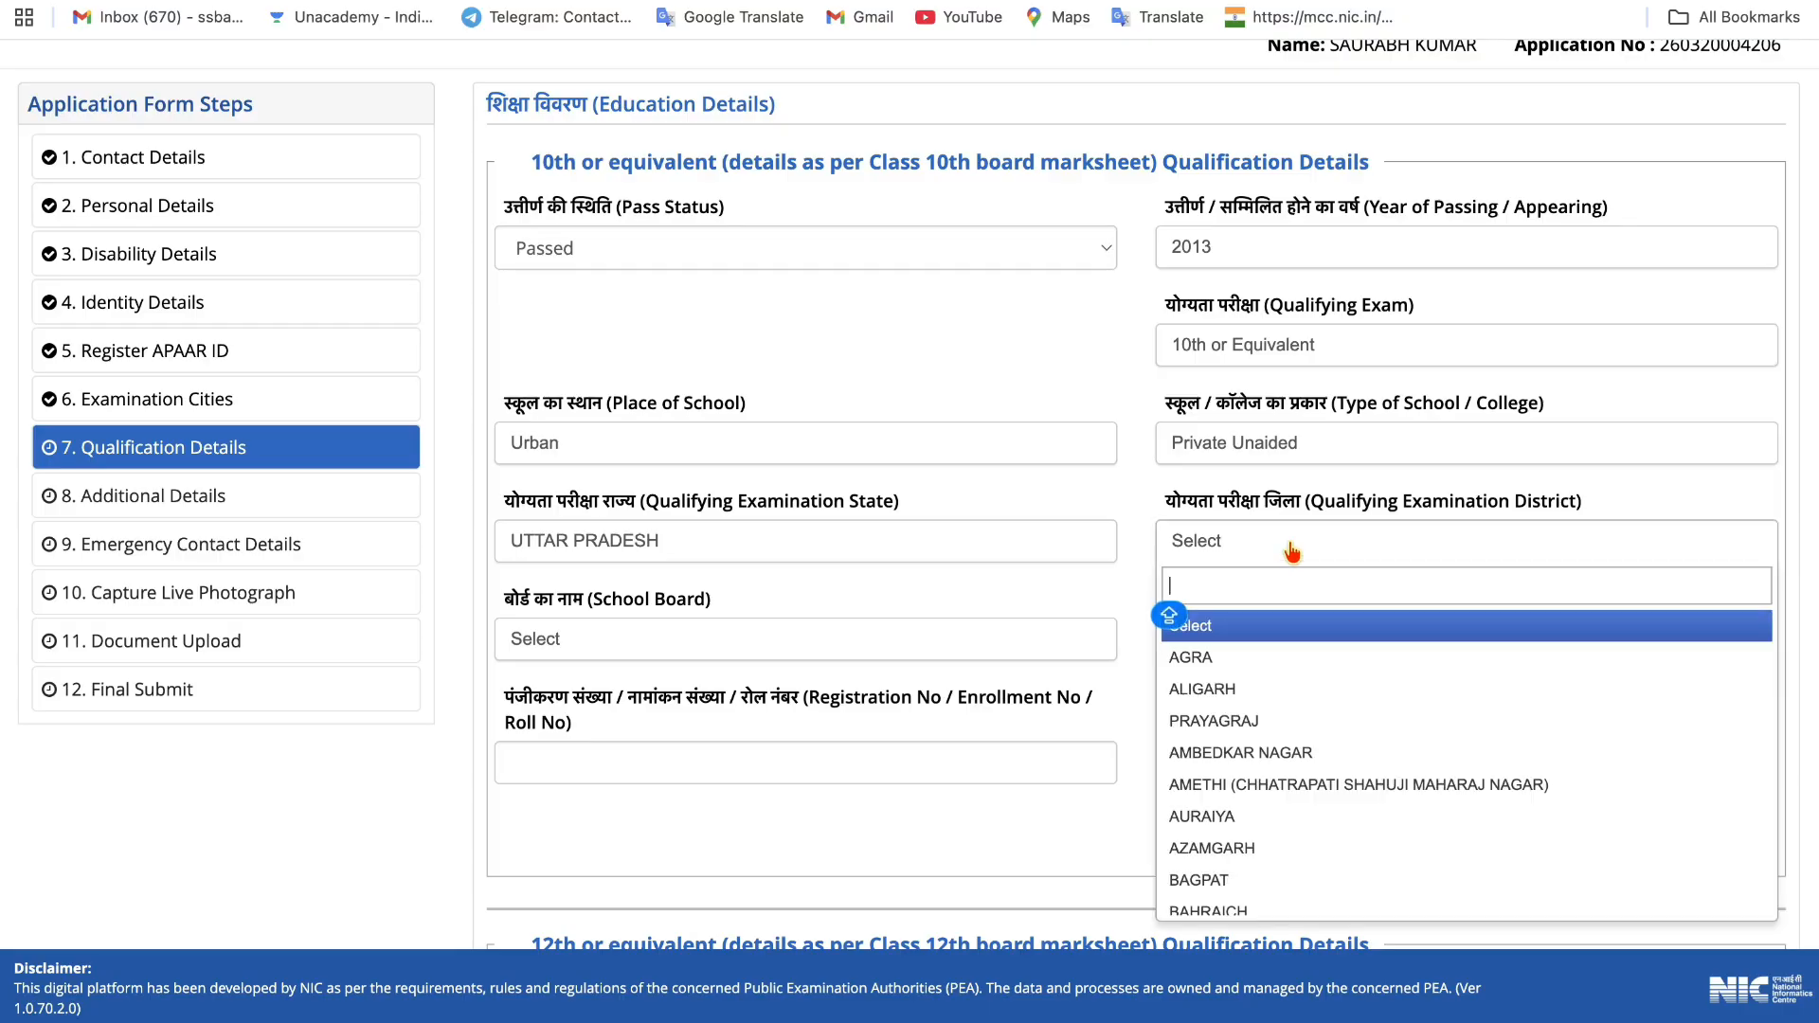
text(BU)
click(1184, 622)
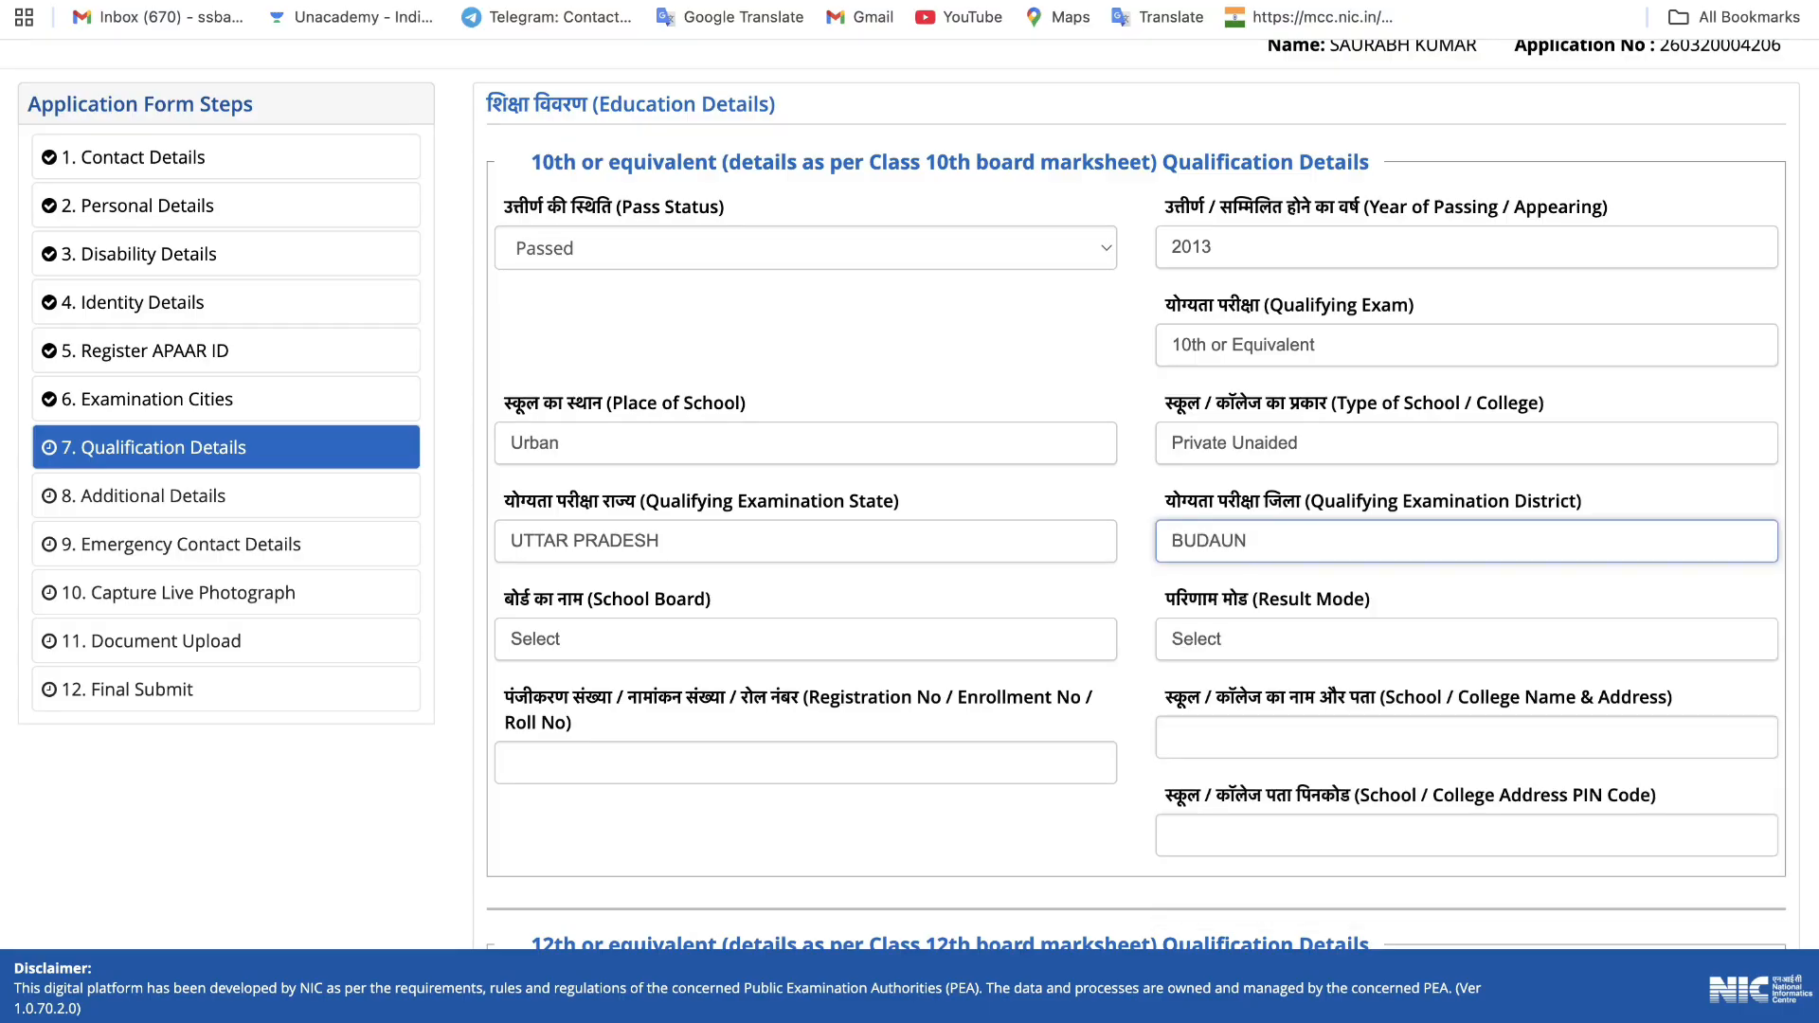
Search the 10th School Board options for "UTT" and "BOAR" and look through the matching boards.
click(709, 648)
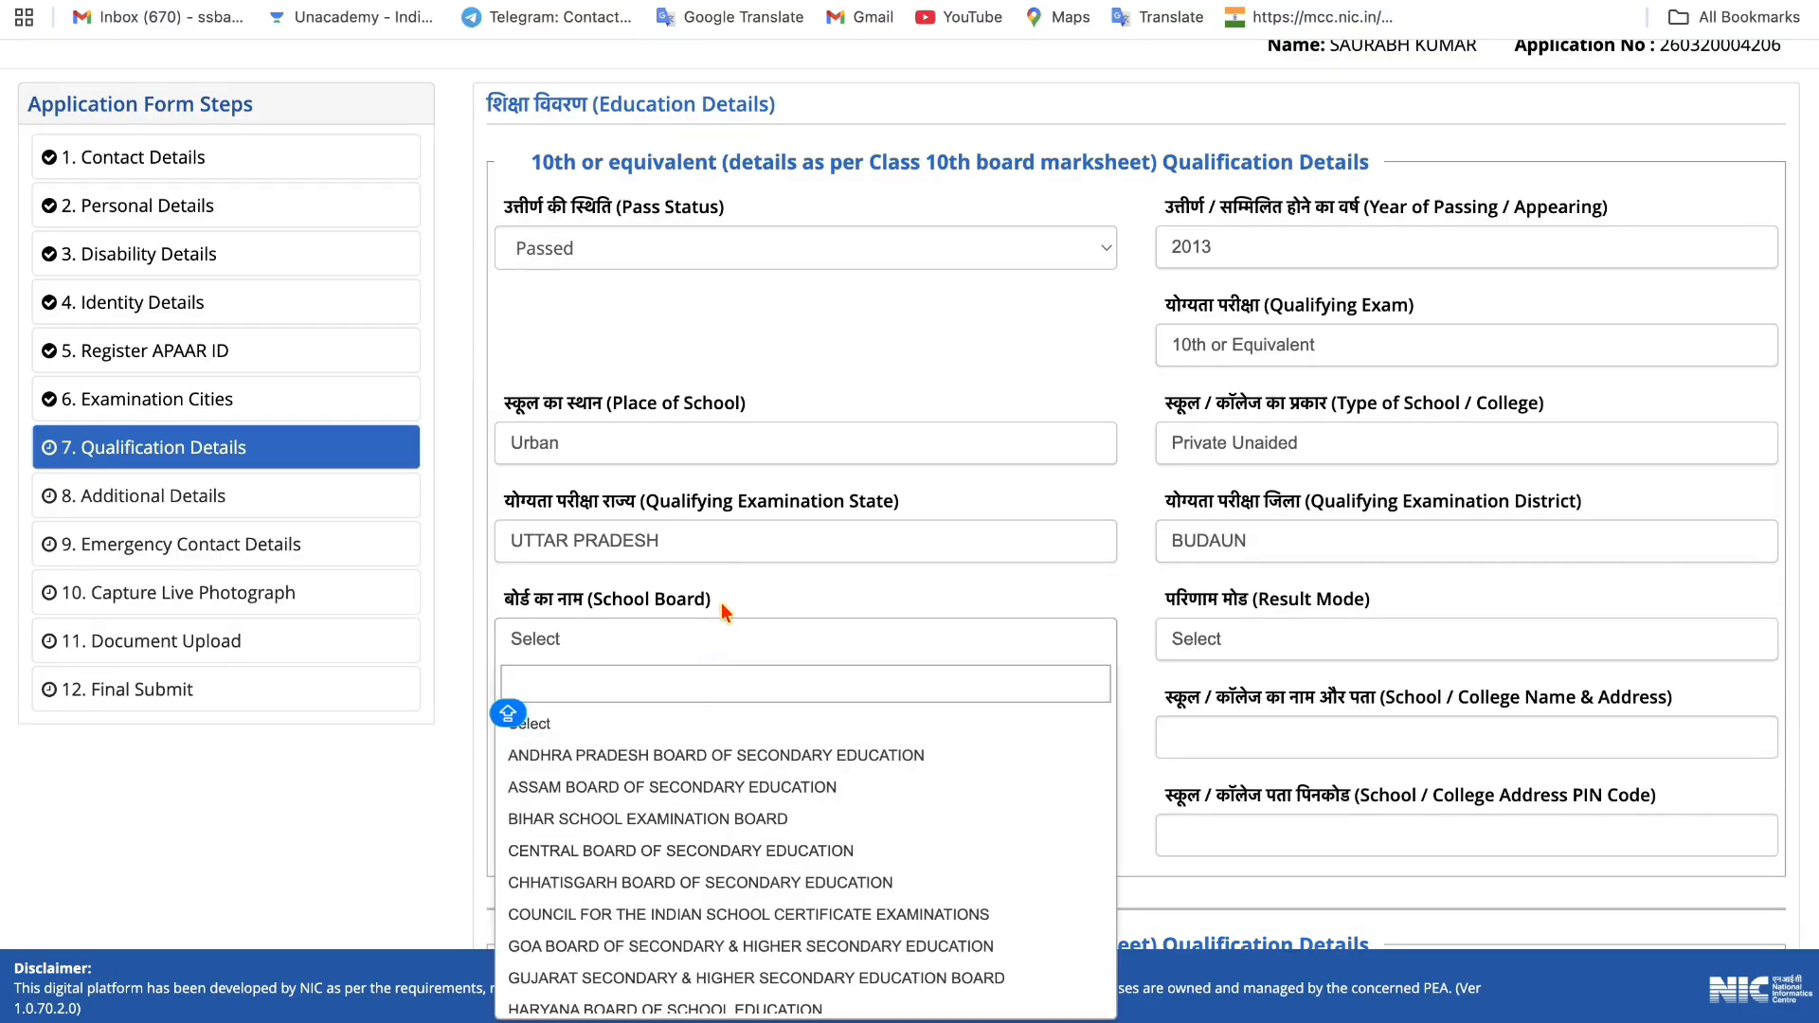
scroll(722, 603, down, 5)
scroll(732, 540, up, 5)
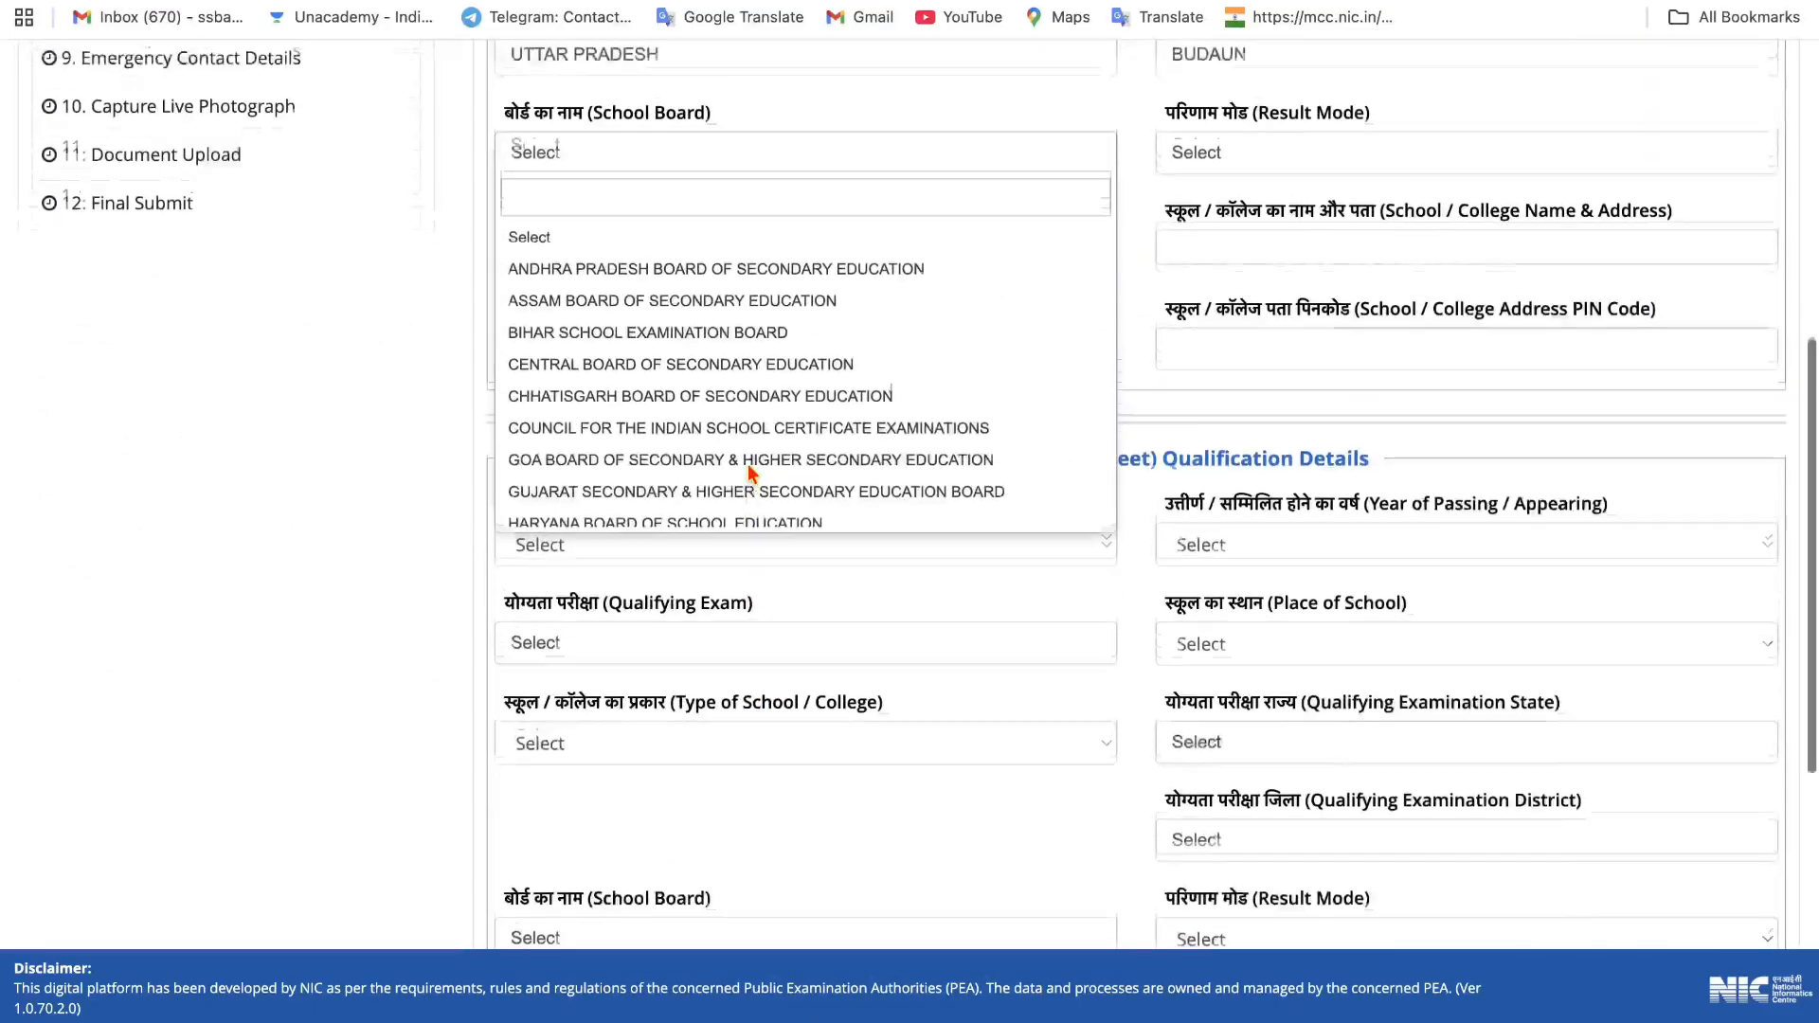
scroll(744, 434, down, 5)
text(UTT)
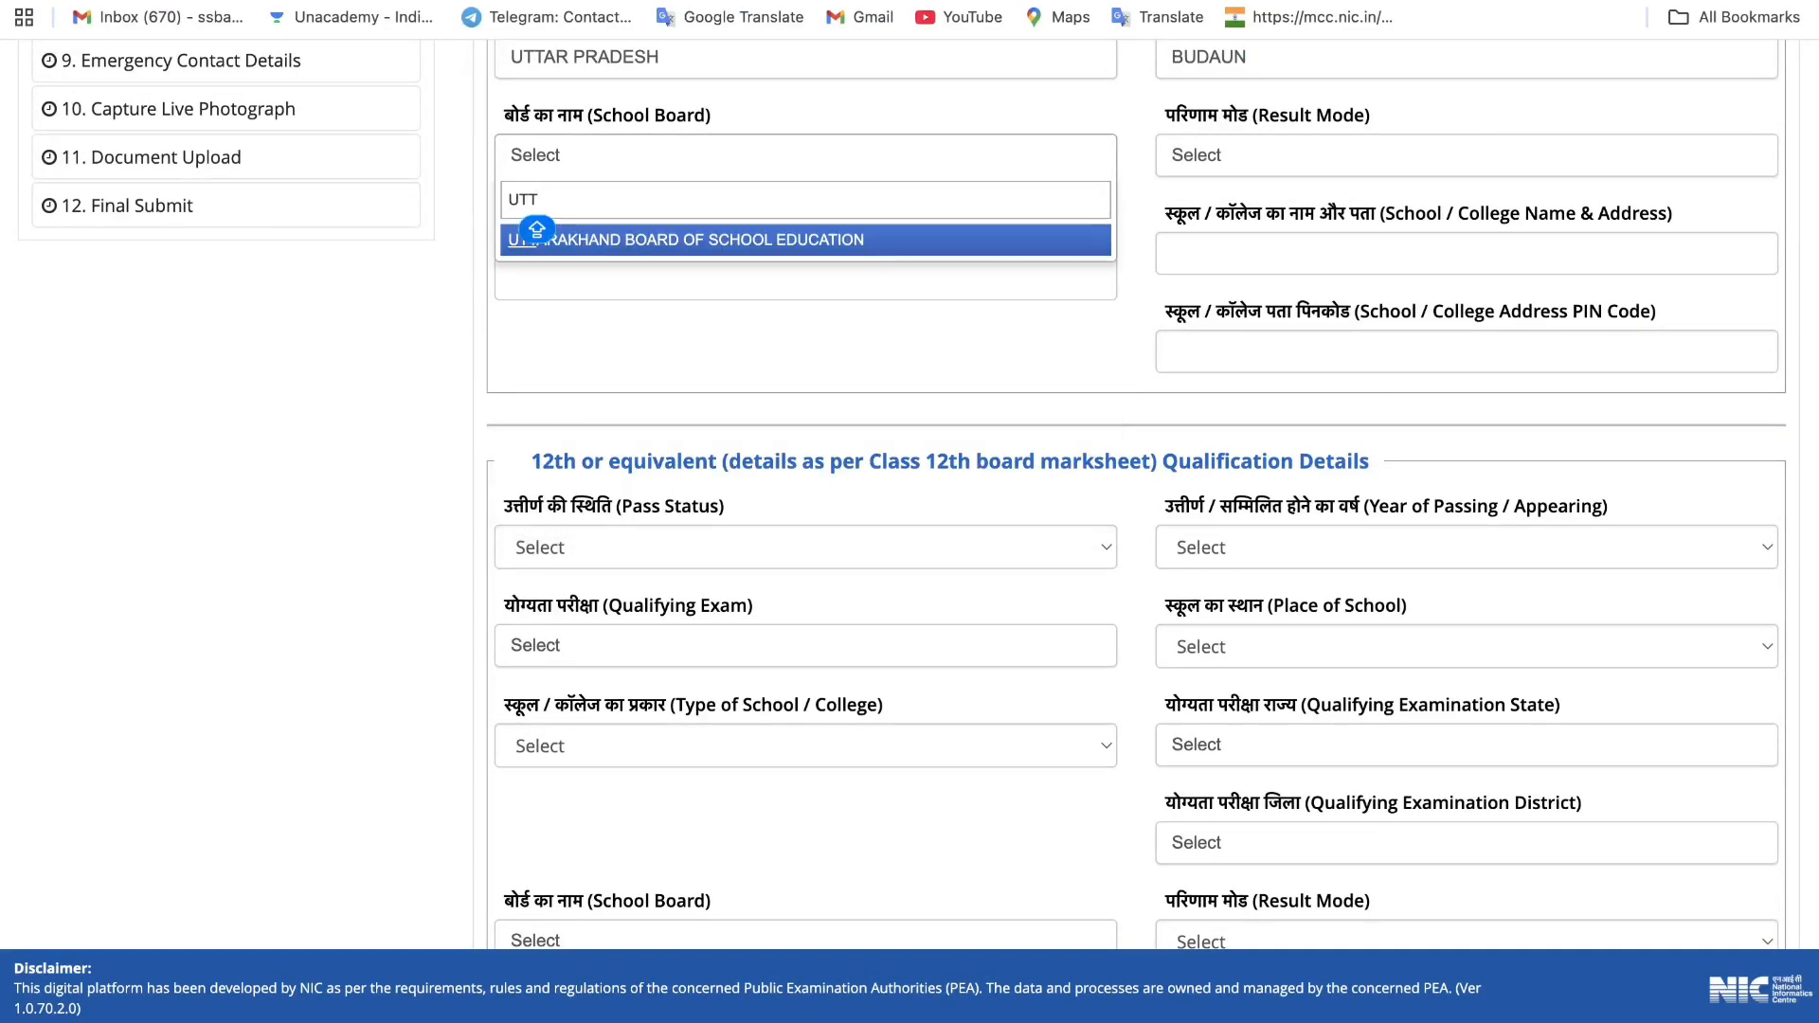
key(BackSpace)
key(BackSpace)
key(BackSpace)
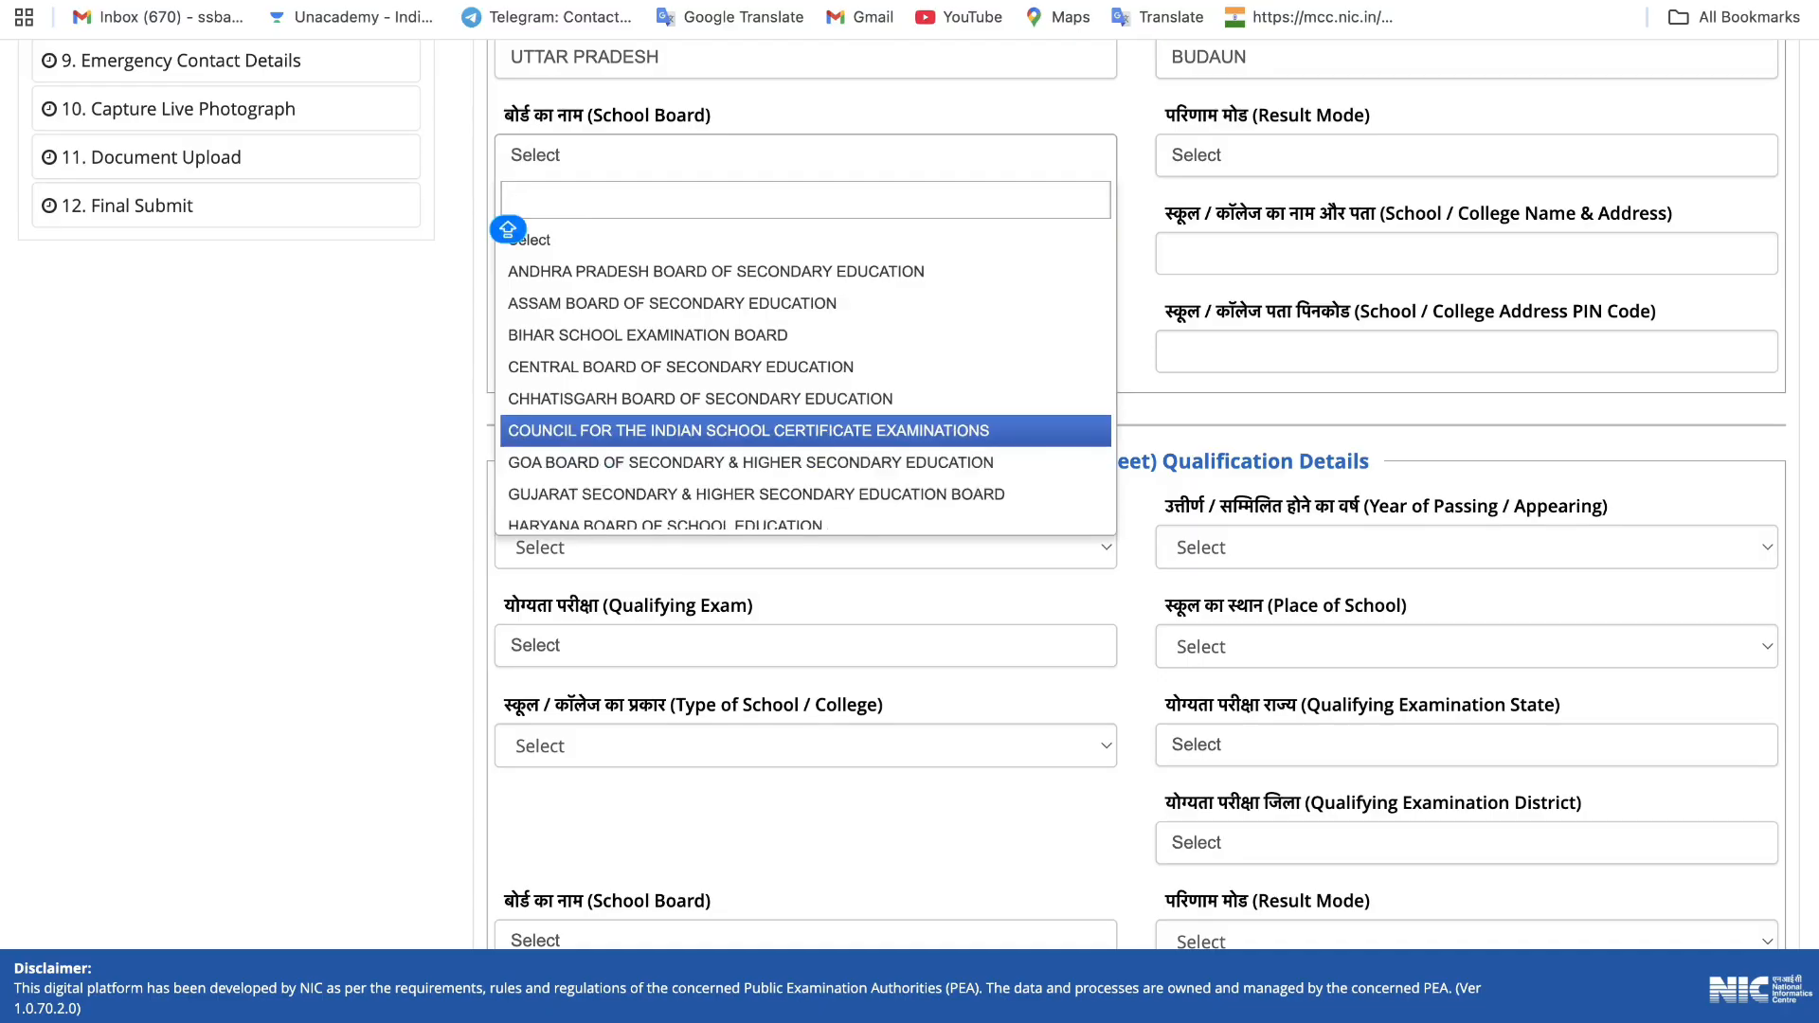
text(BOAR)
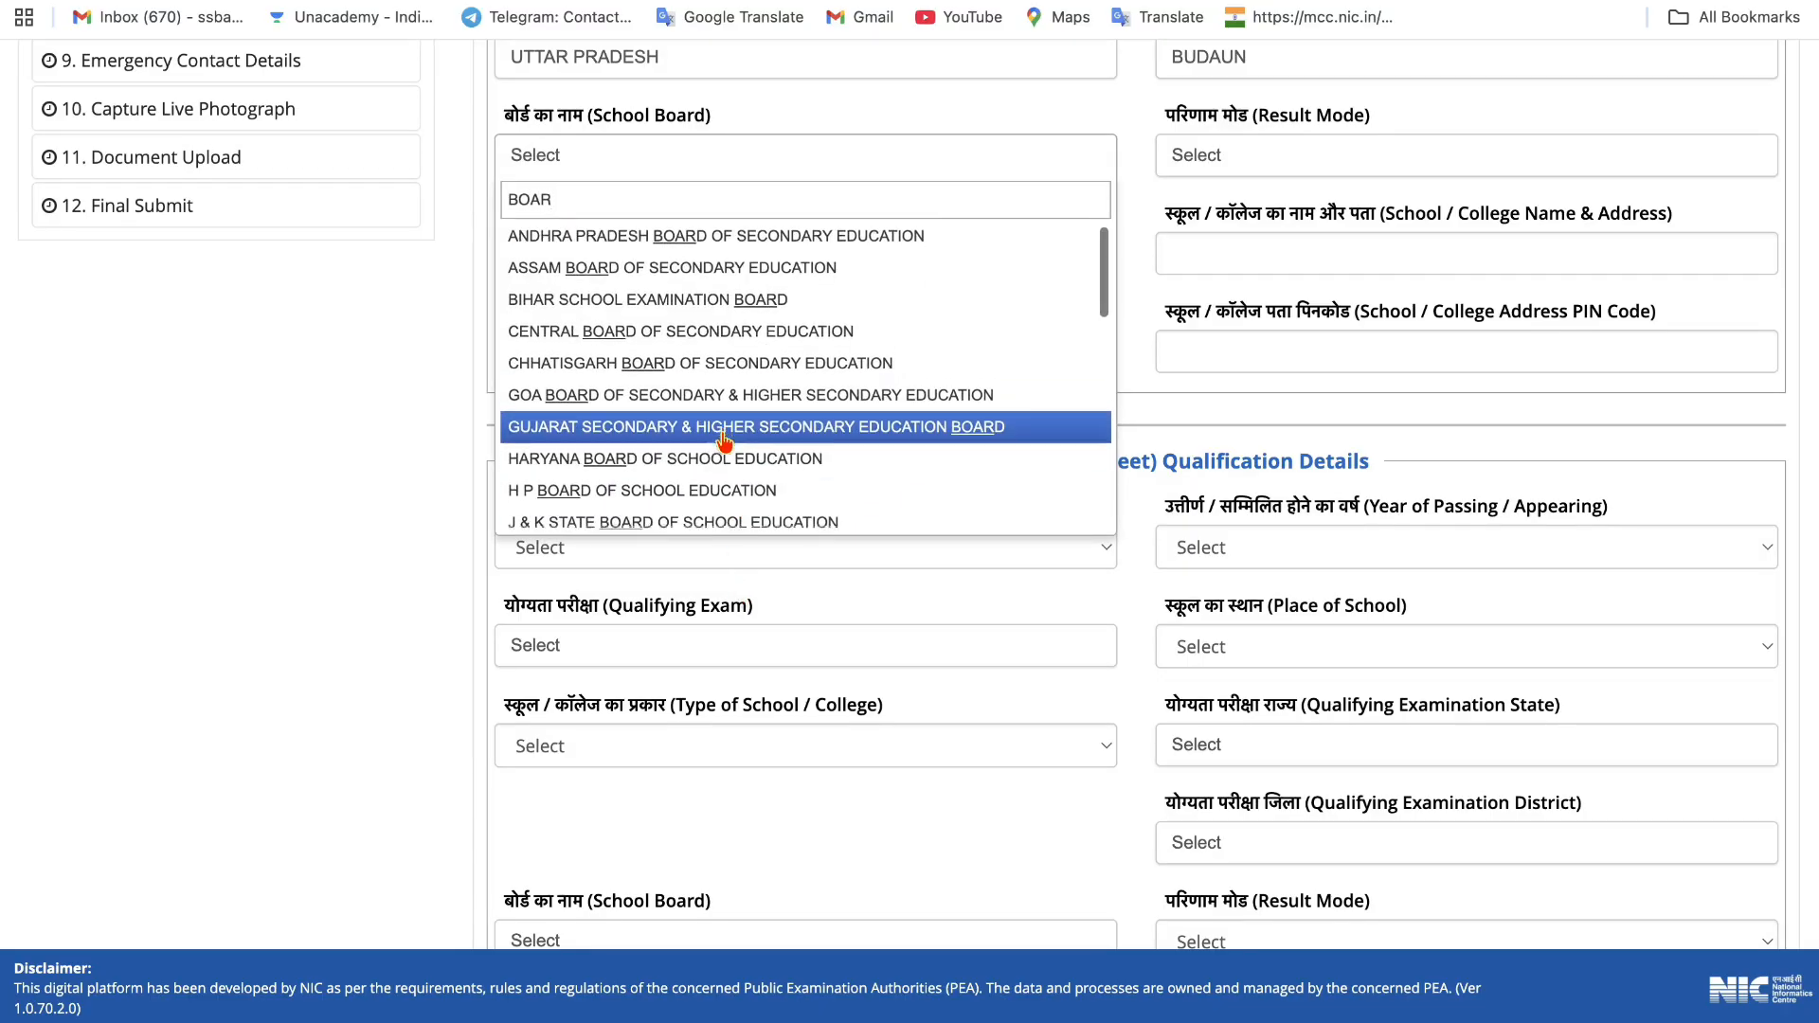
scroll(725, 446, down, 5)
scroll(724, 443, down, 4)
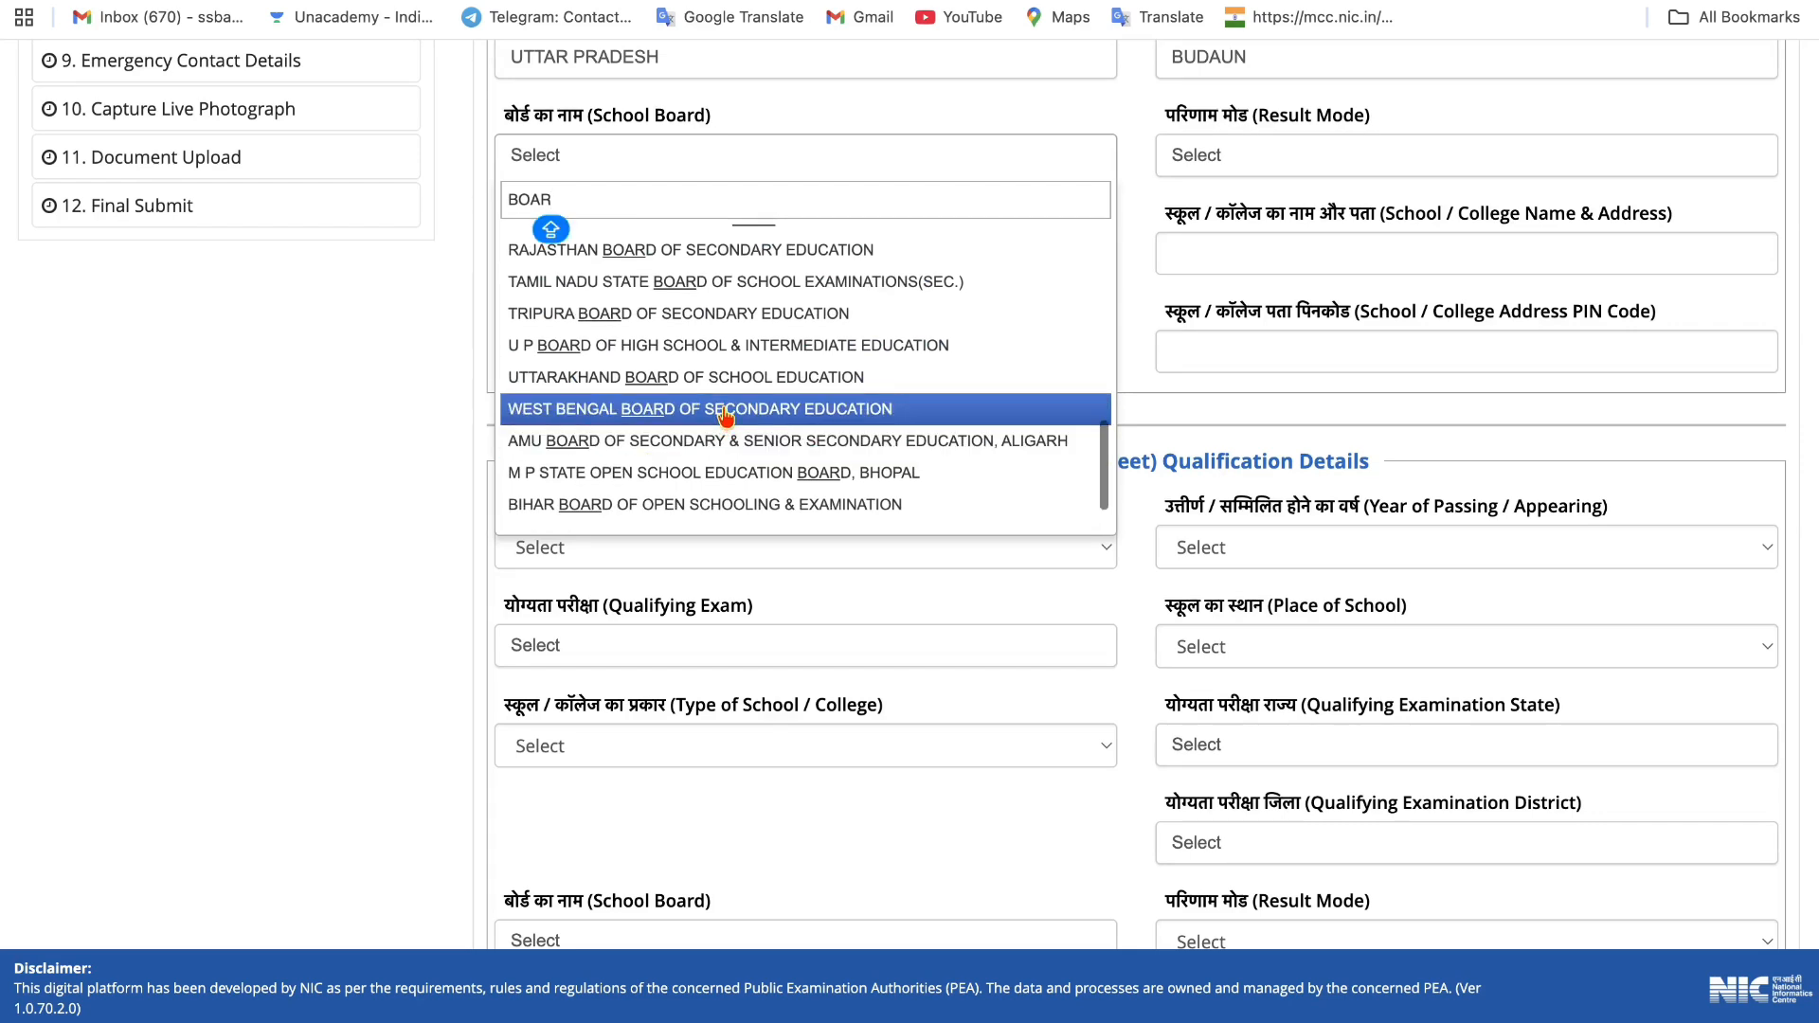
scroll(725, 417, down, 2)
click(454, 527)
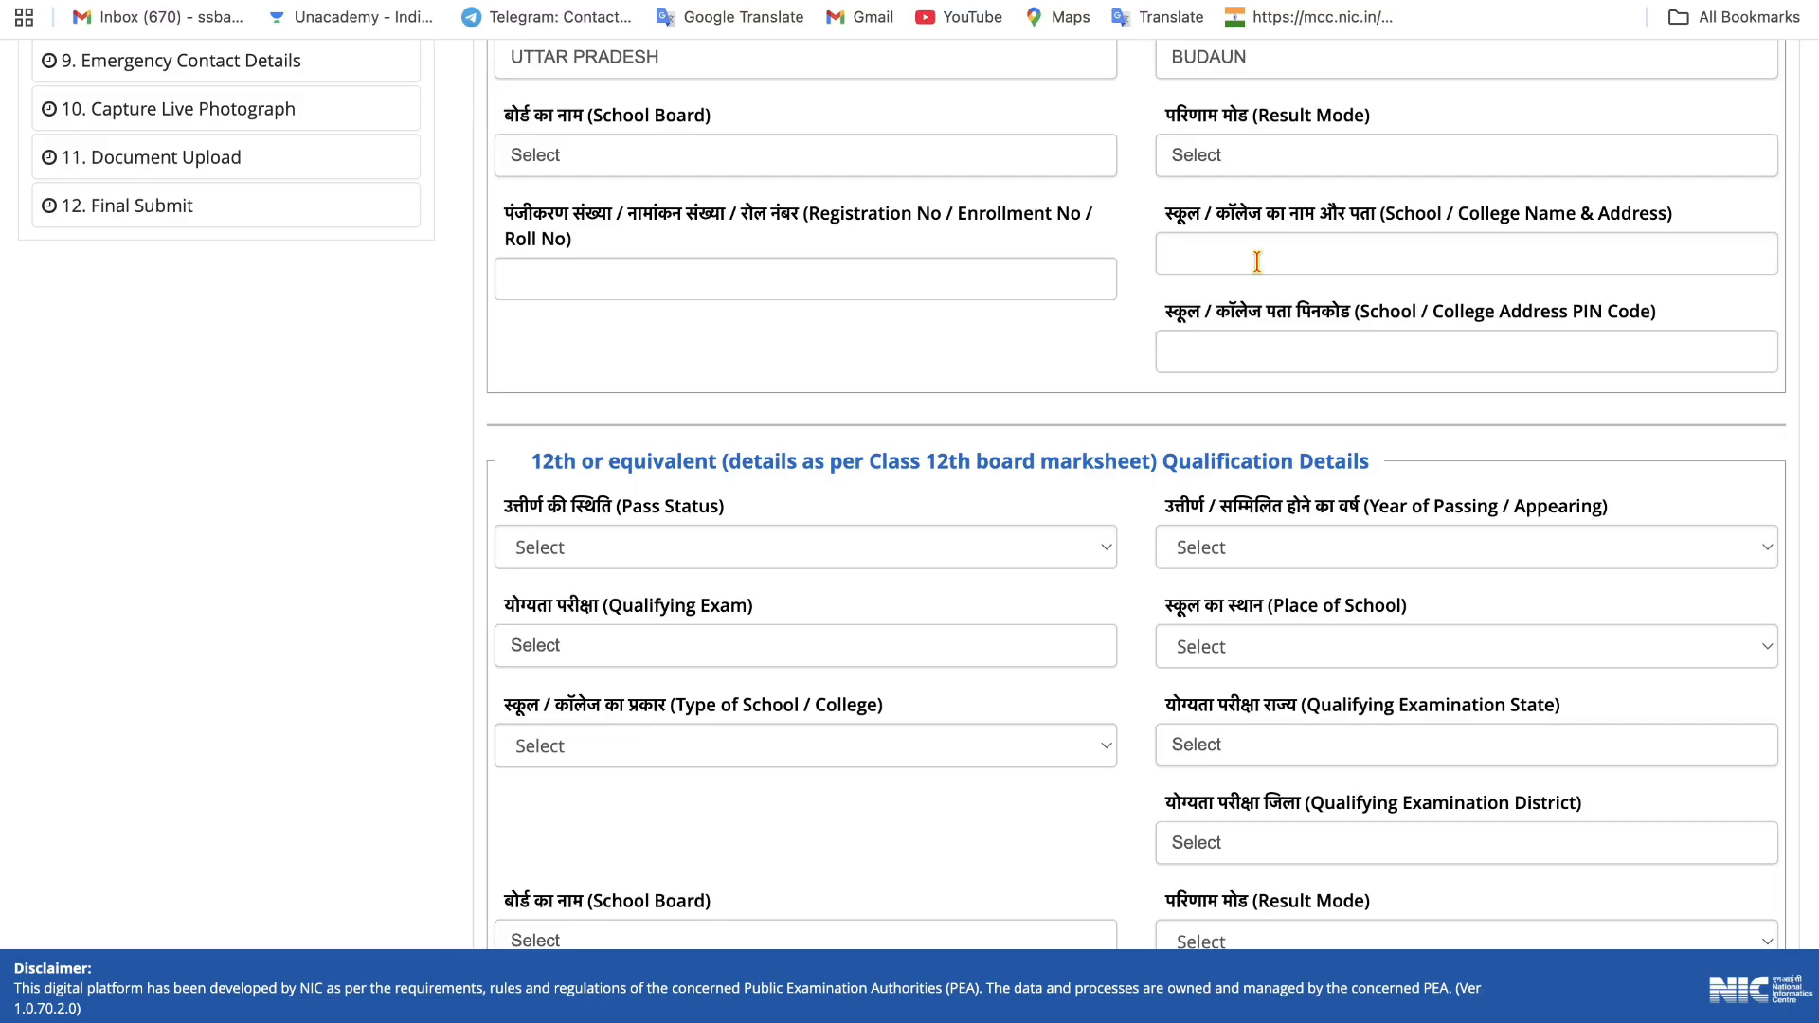
Set the 10th Result Mode to Percentage, with Total Marks 600 and Obtained Marks 470.
click(1244, 181)
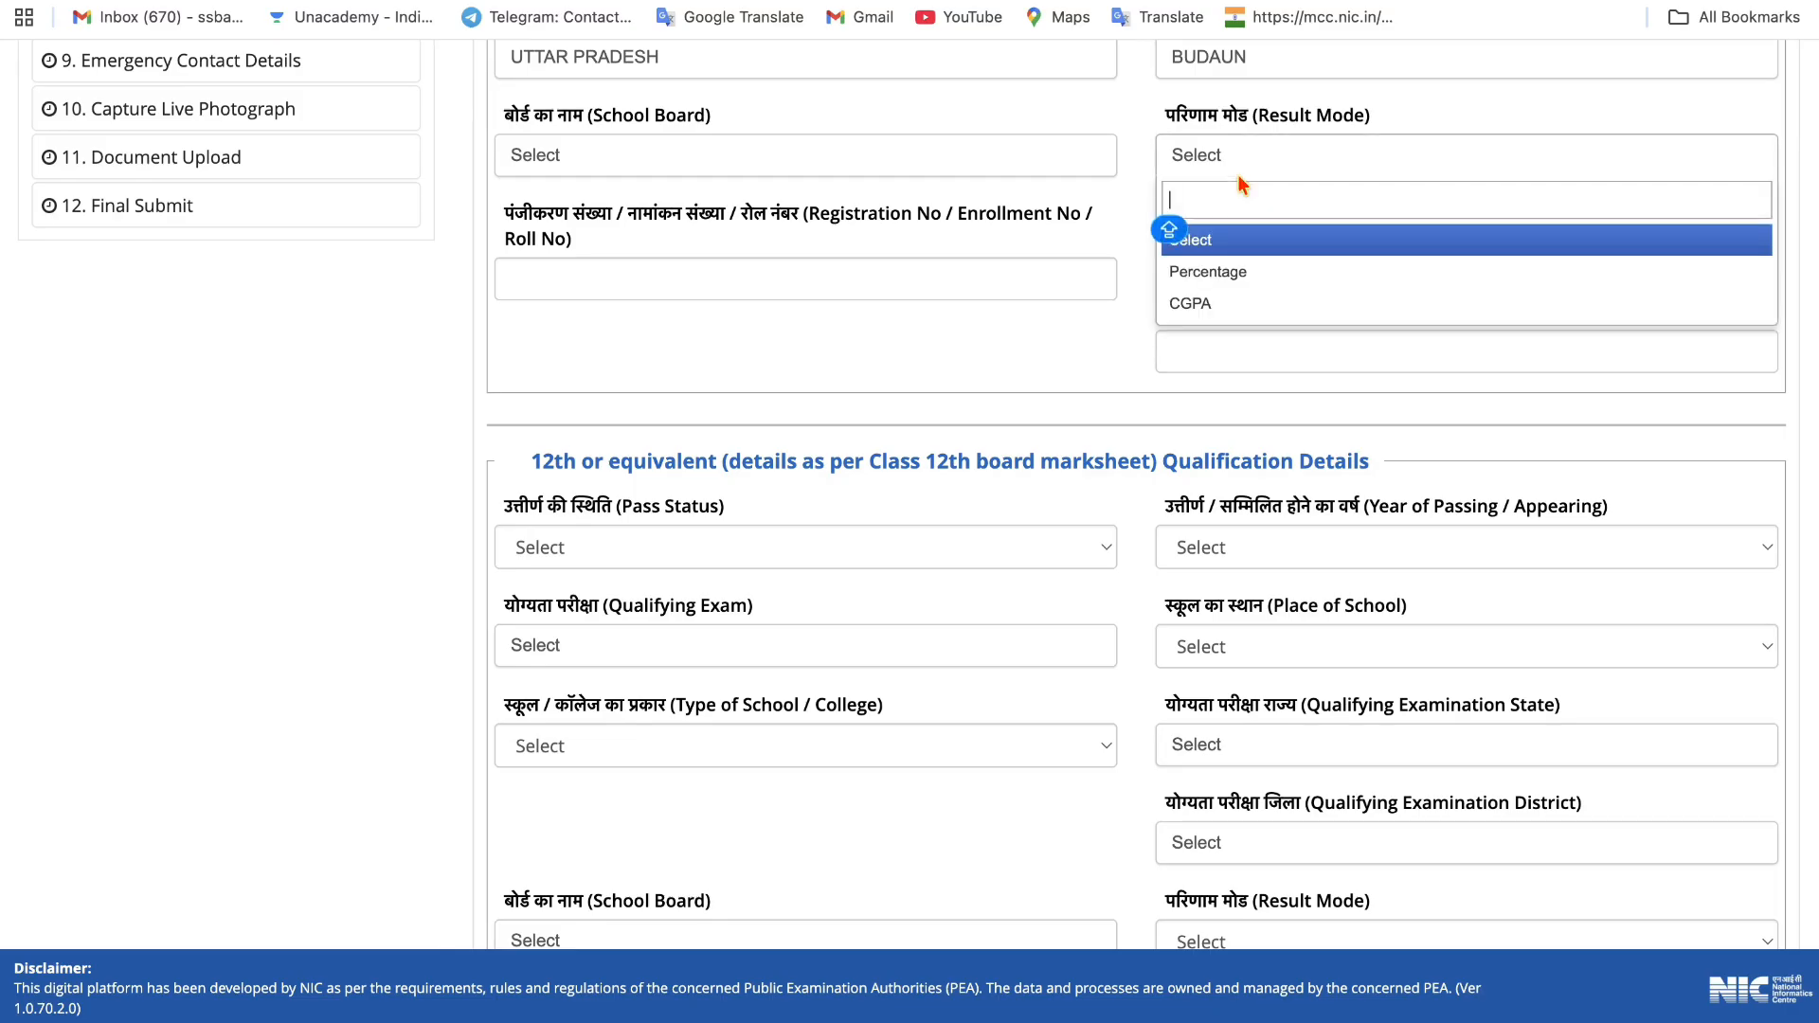
click(1221, 274)
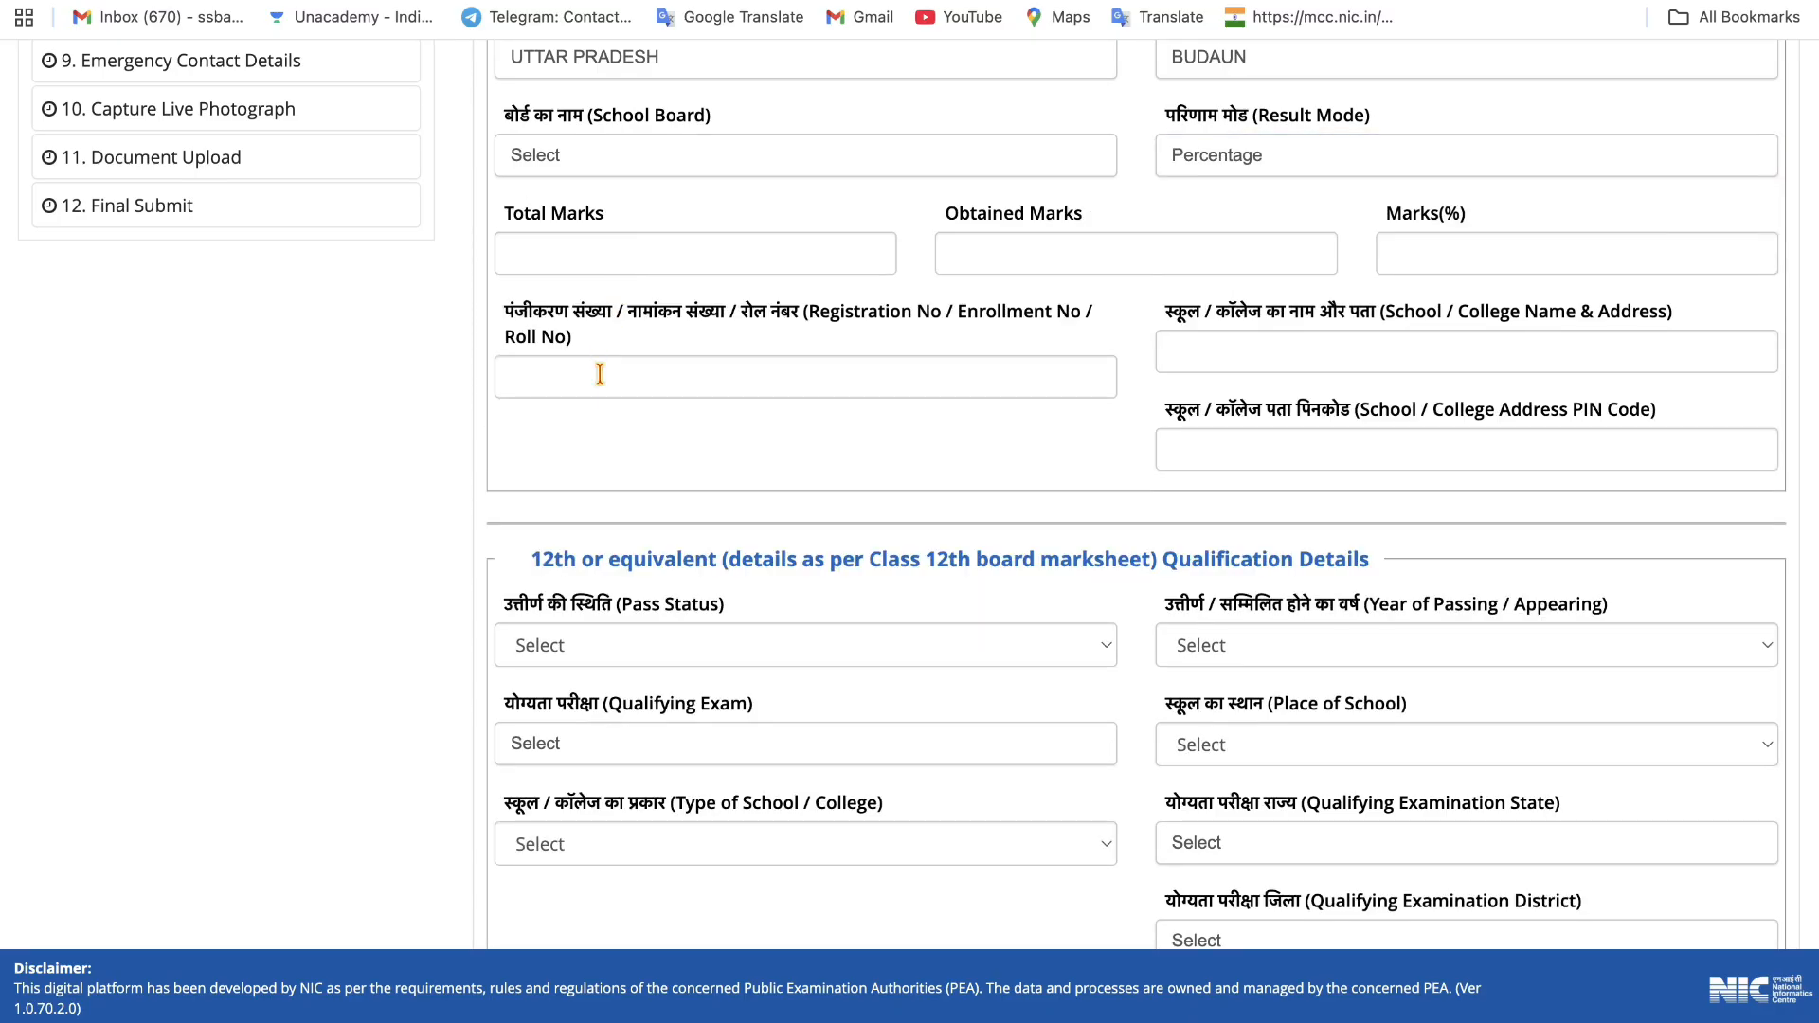
click(581, 244)
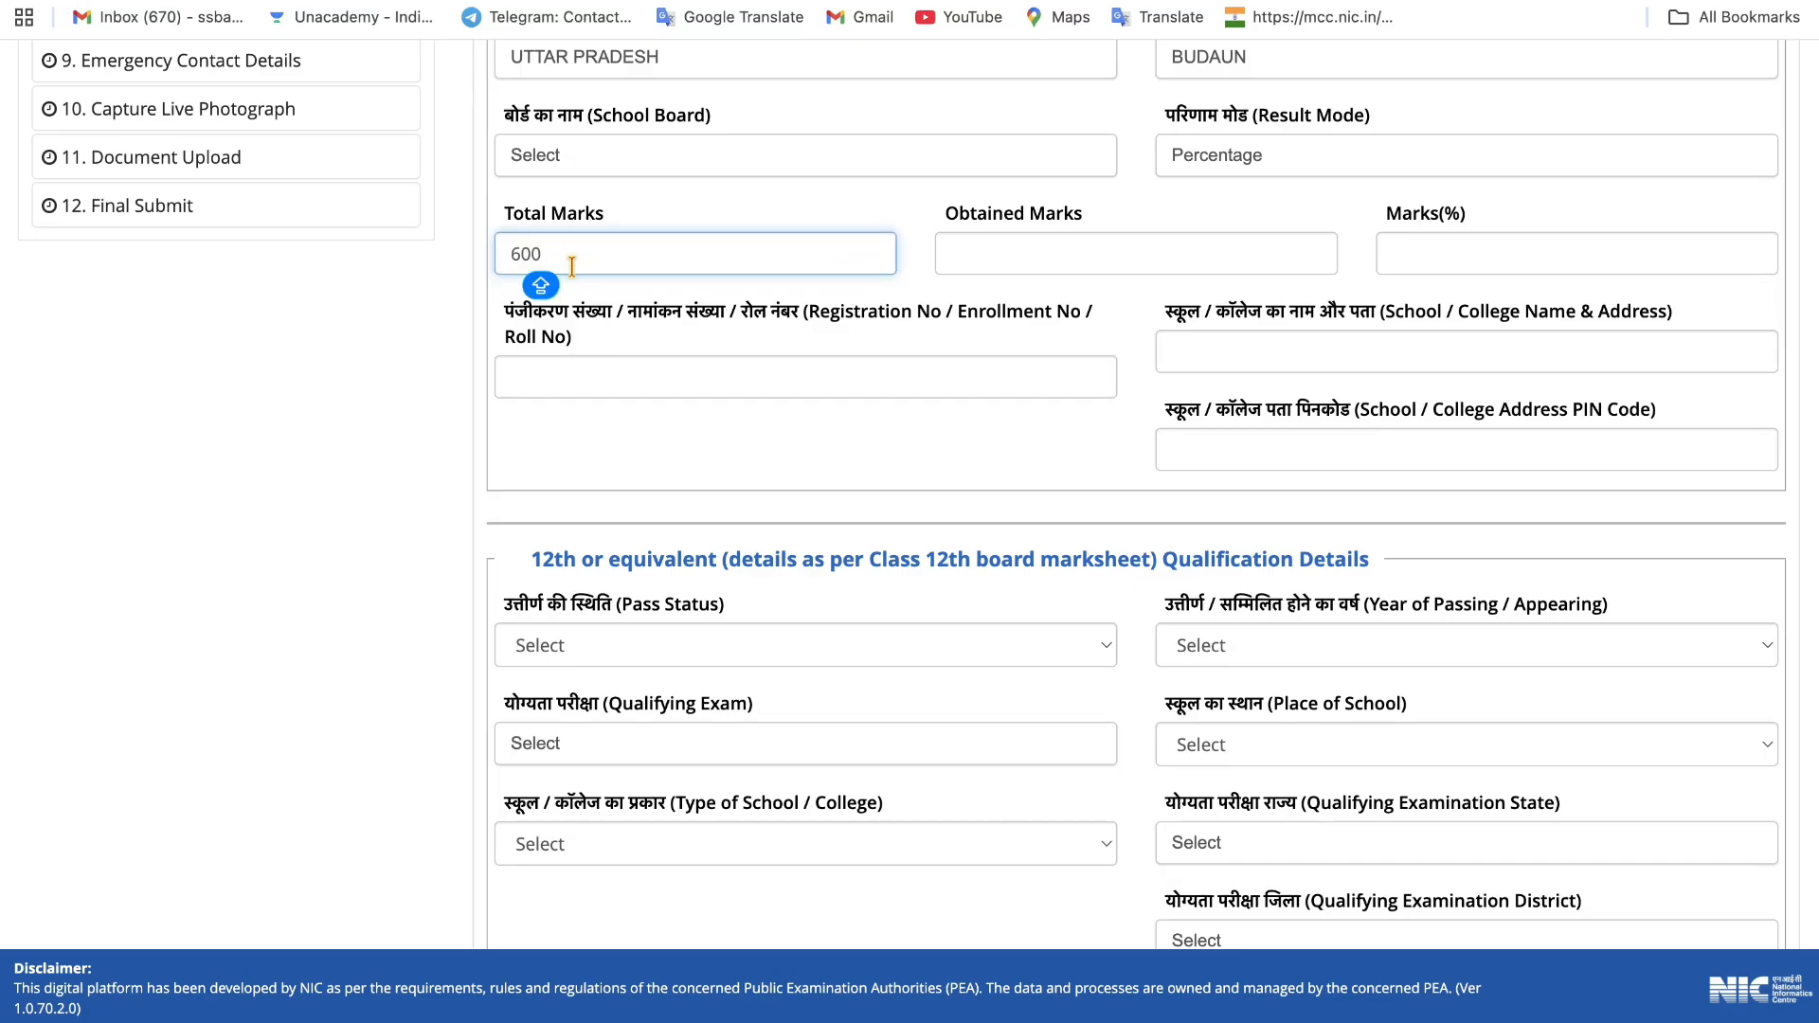
key(Caps_Lock)
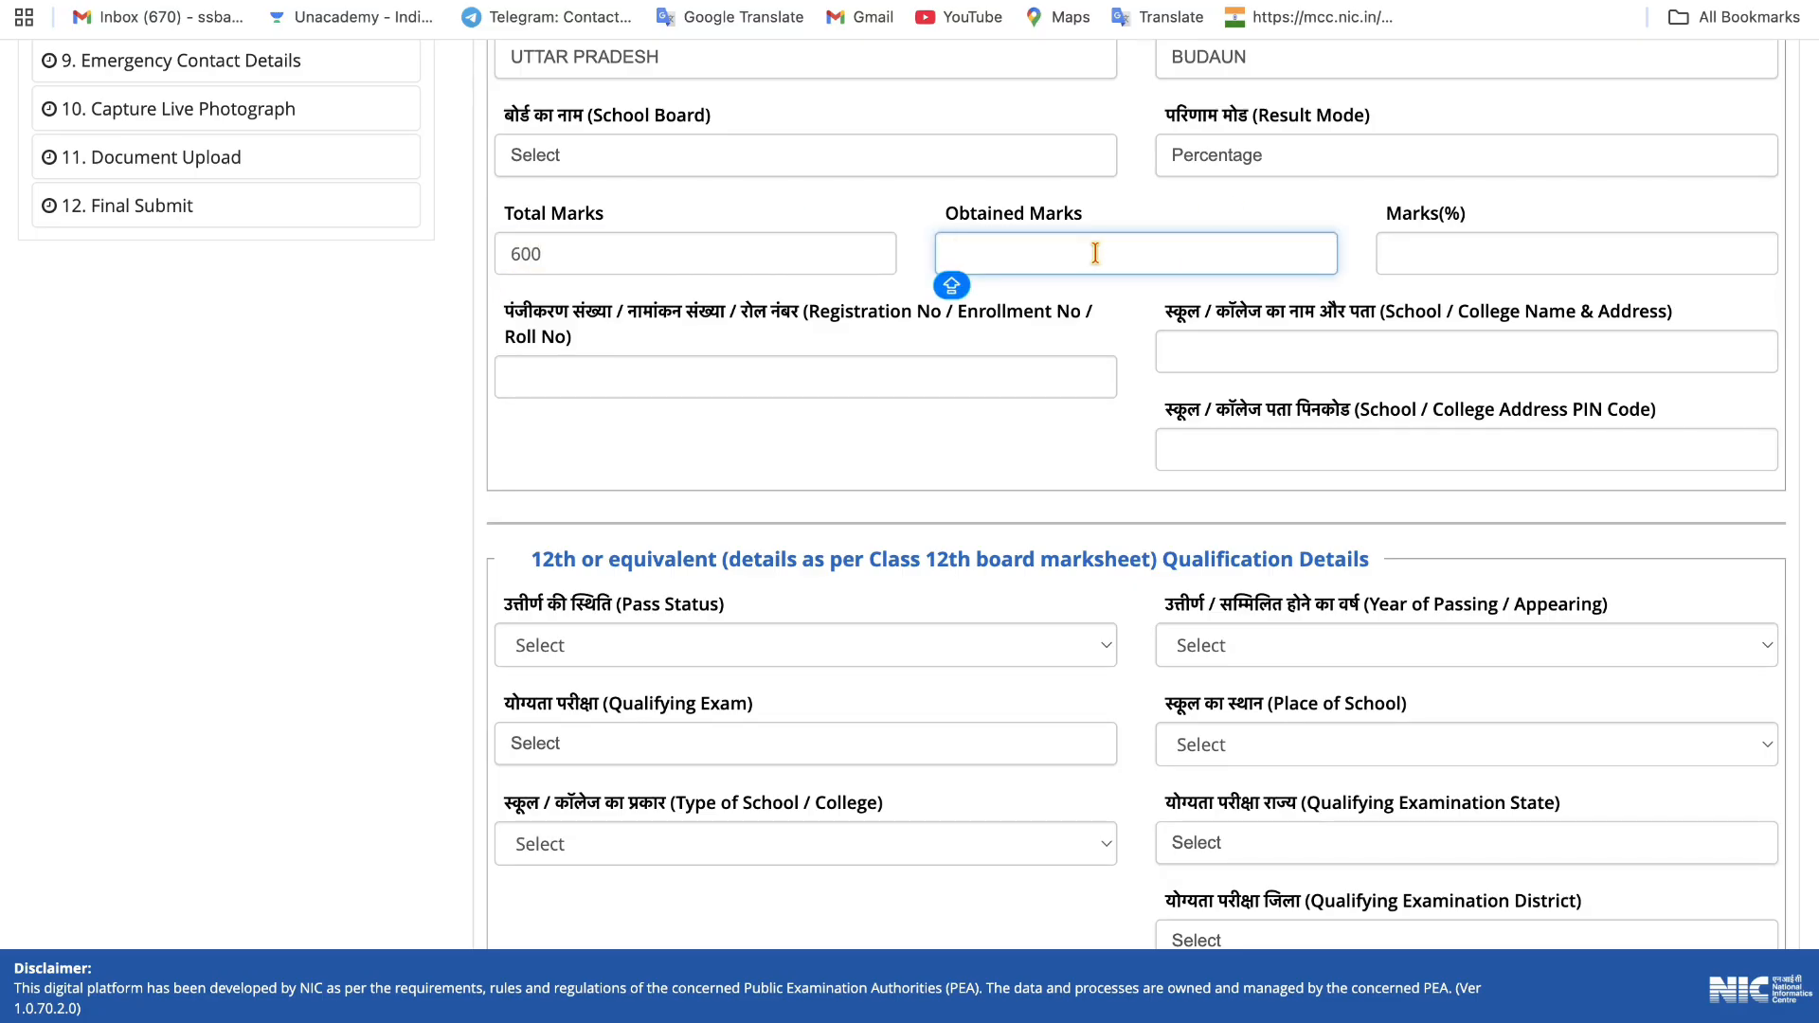
text(470)
click(1438, 239)
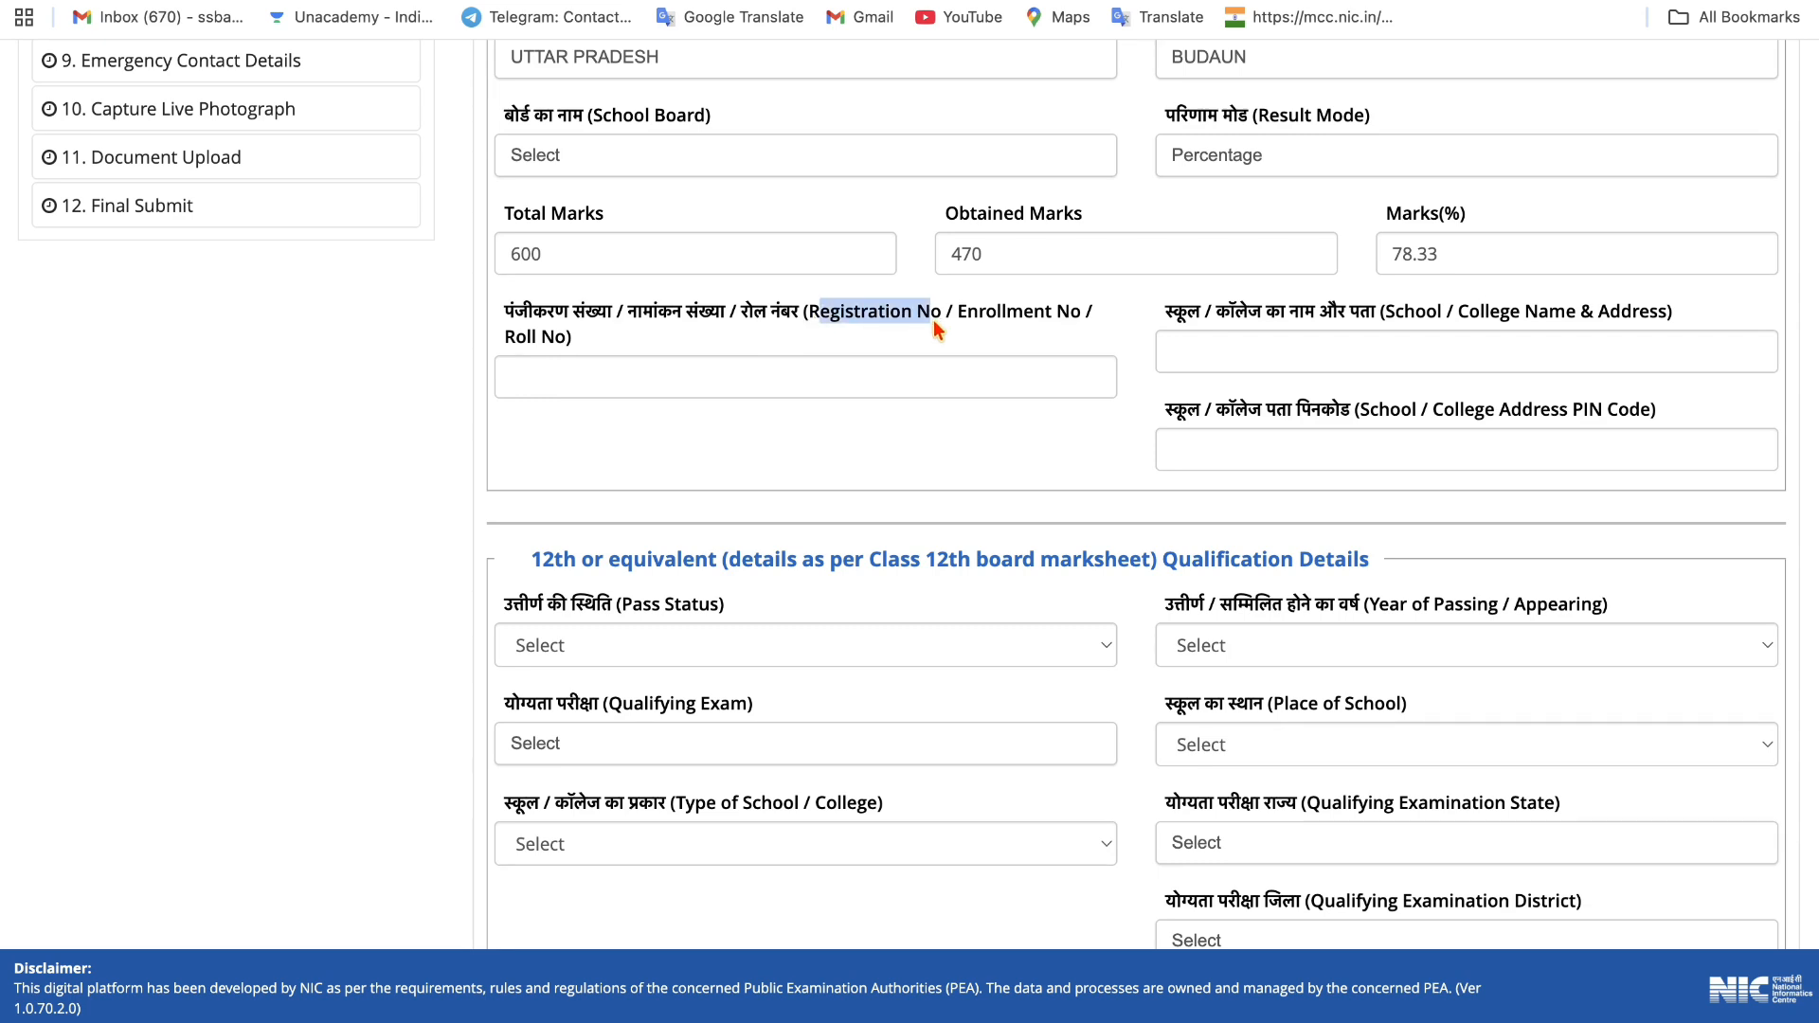
Examine the 10th Registration No / Enrollment No / Roll No label and the section's remaining fields.
drag(935, 321, 1078, 319)
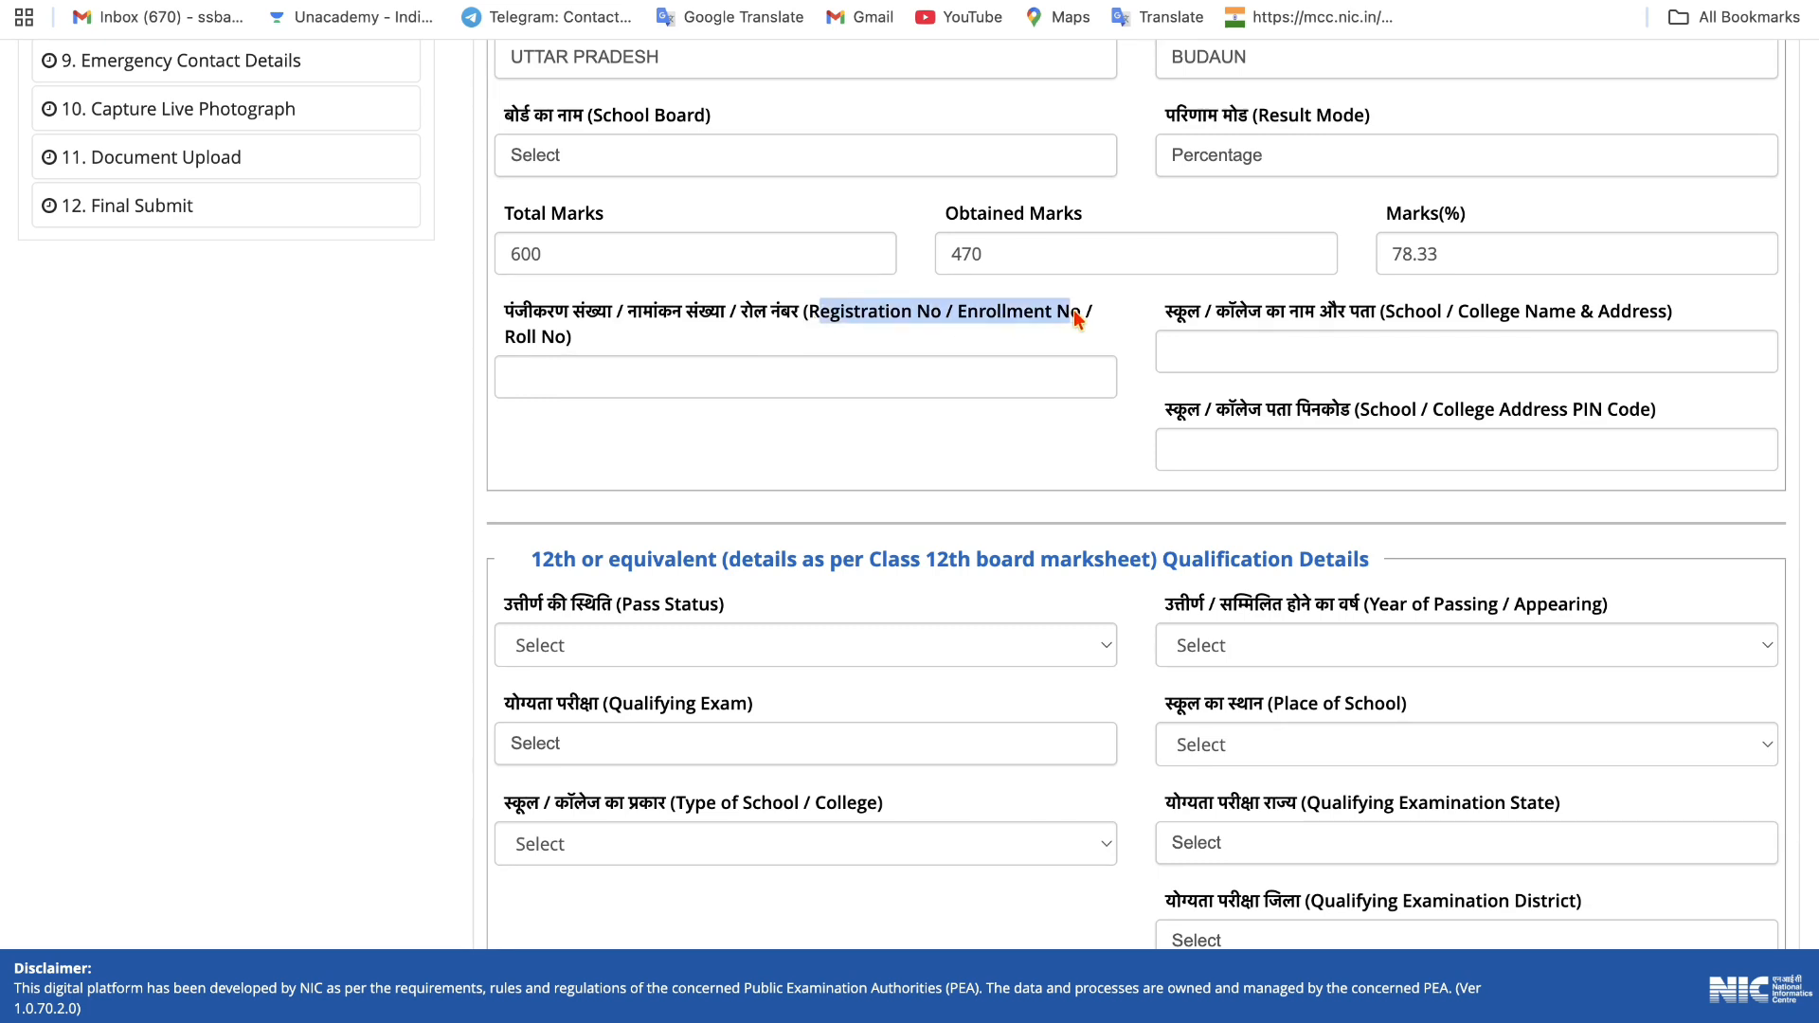
drag(503, 338, 559, 339)
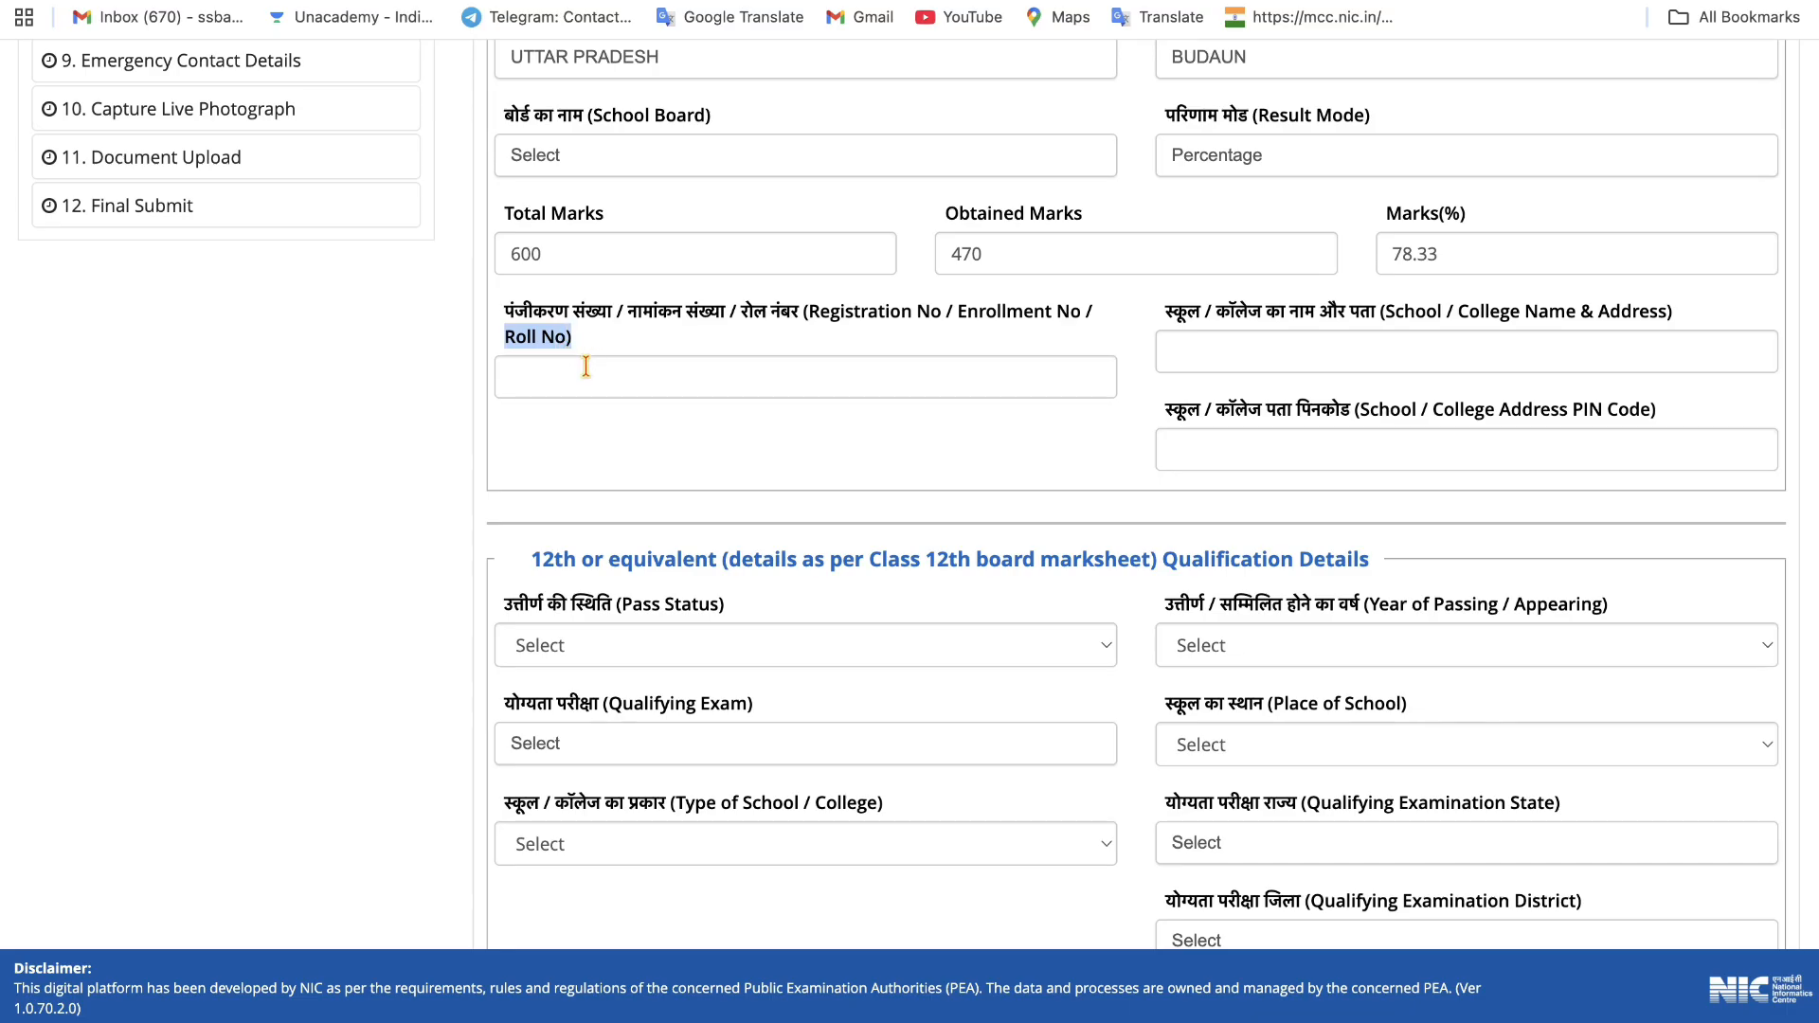
click(585, 366)
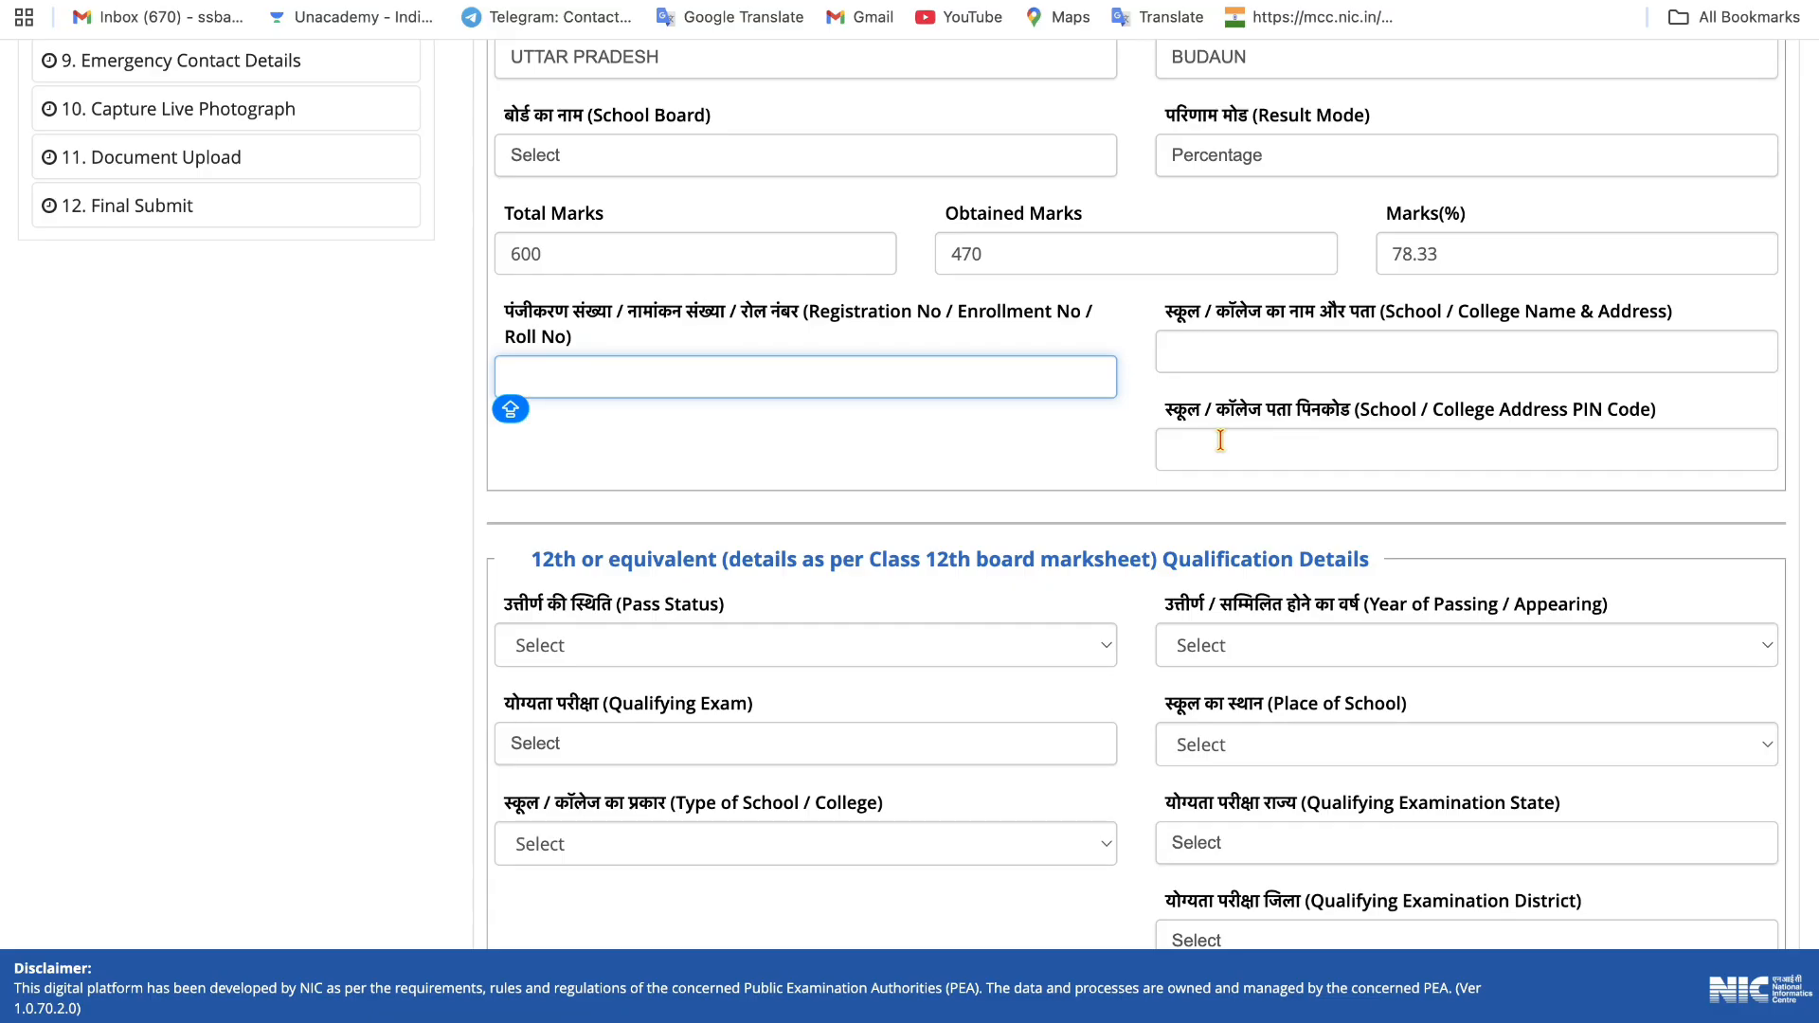
click(1081, 477)
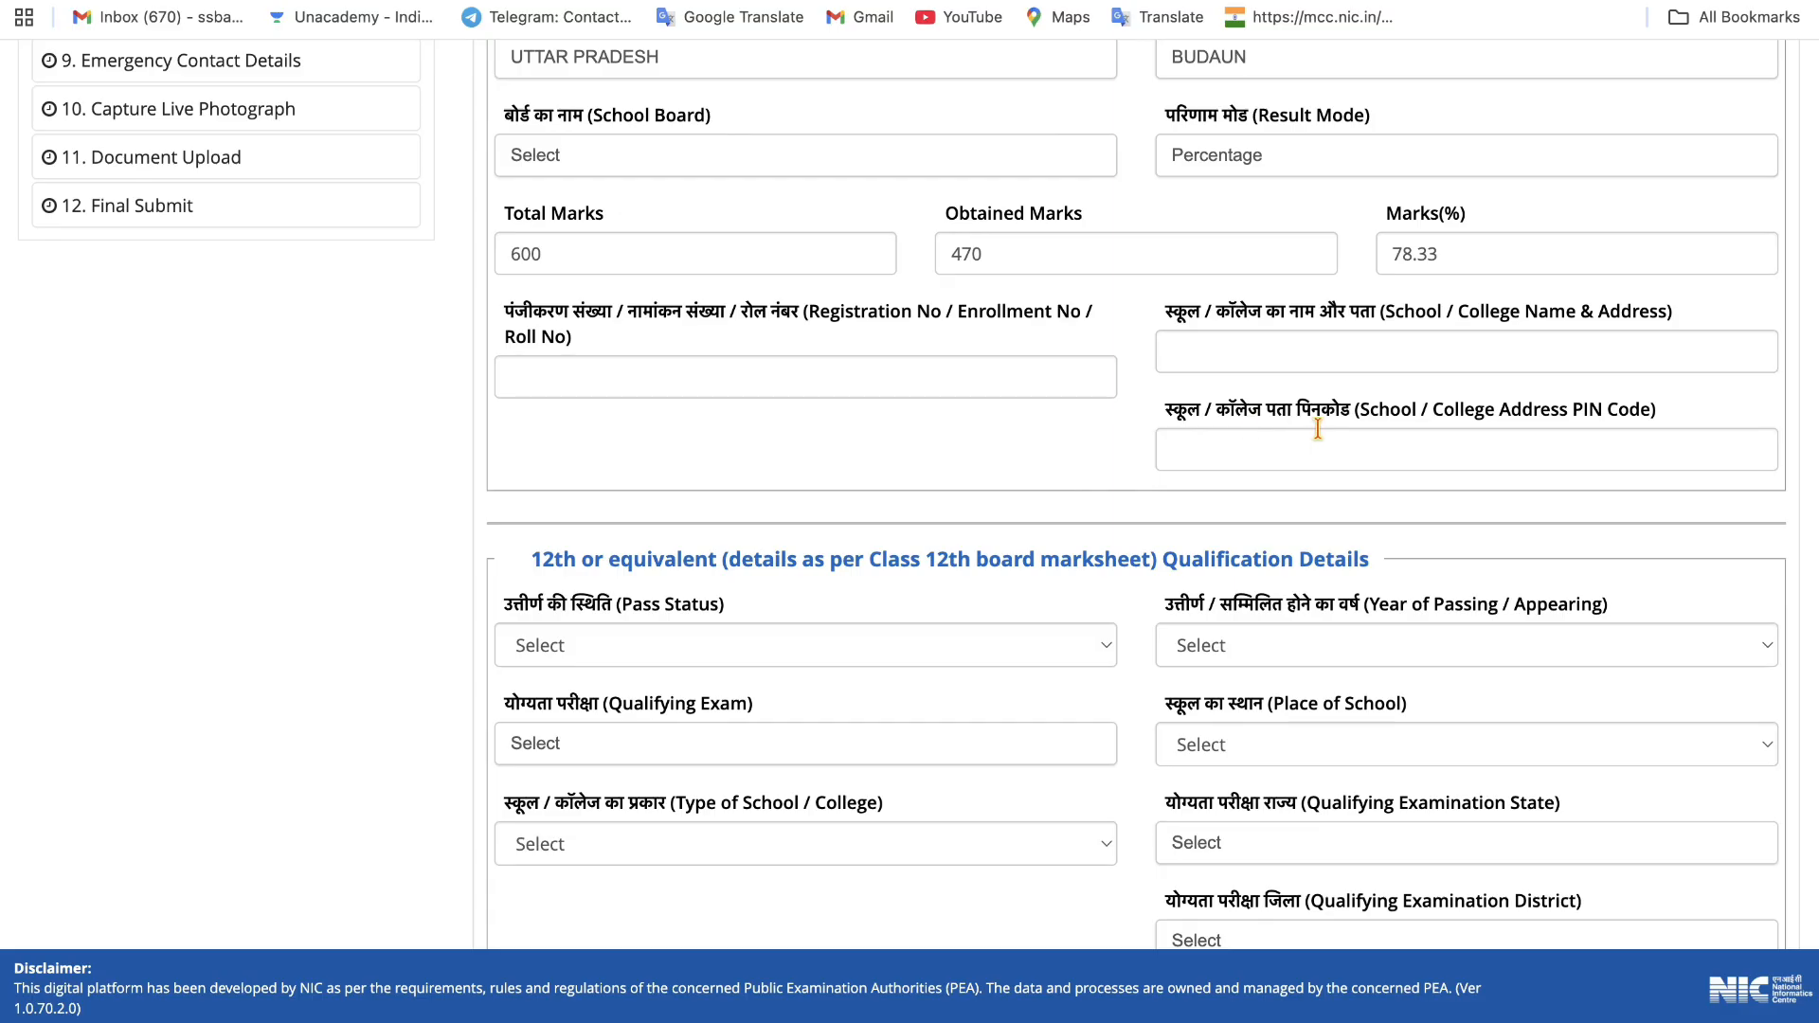
scroll(1317, 428, up, 4)
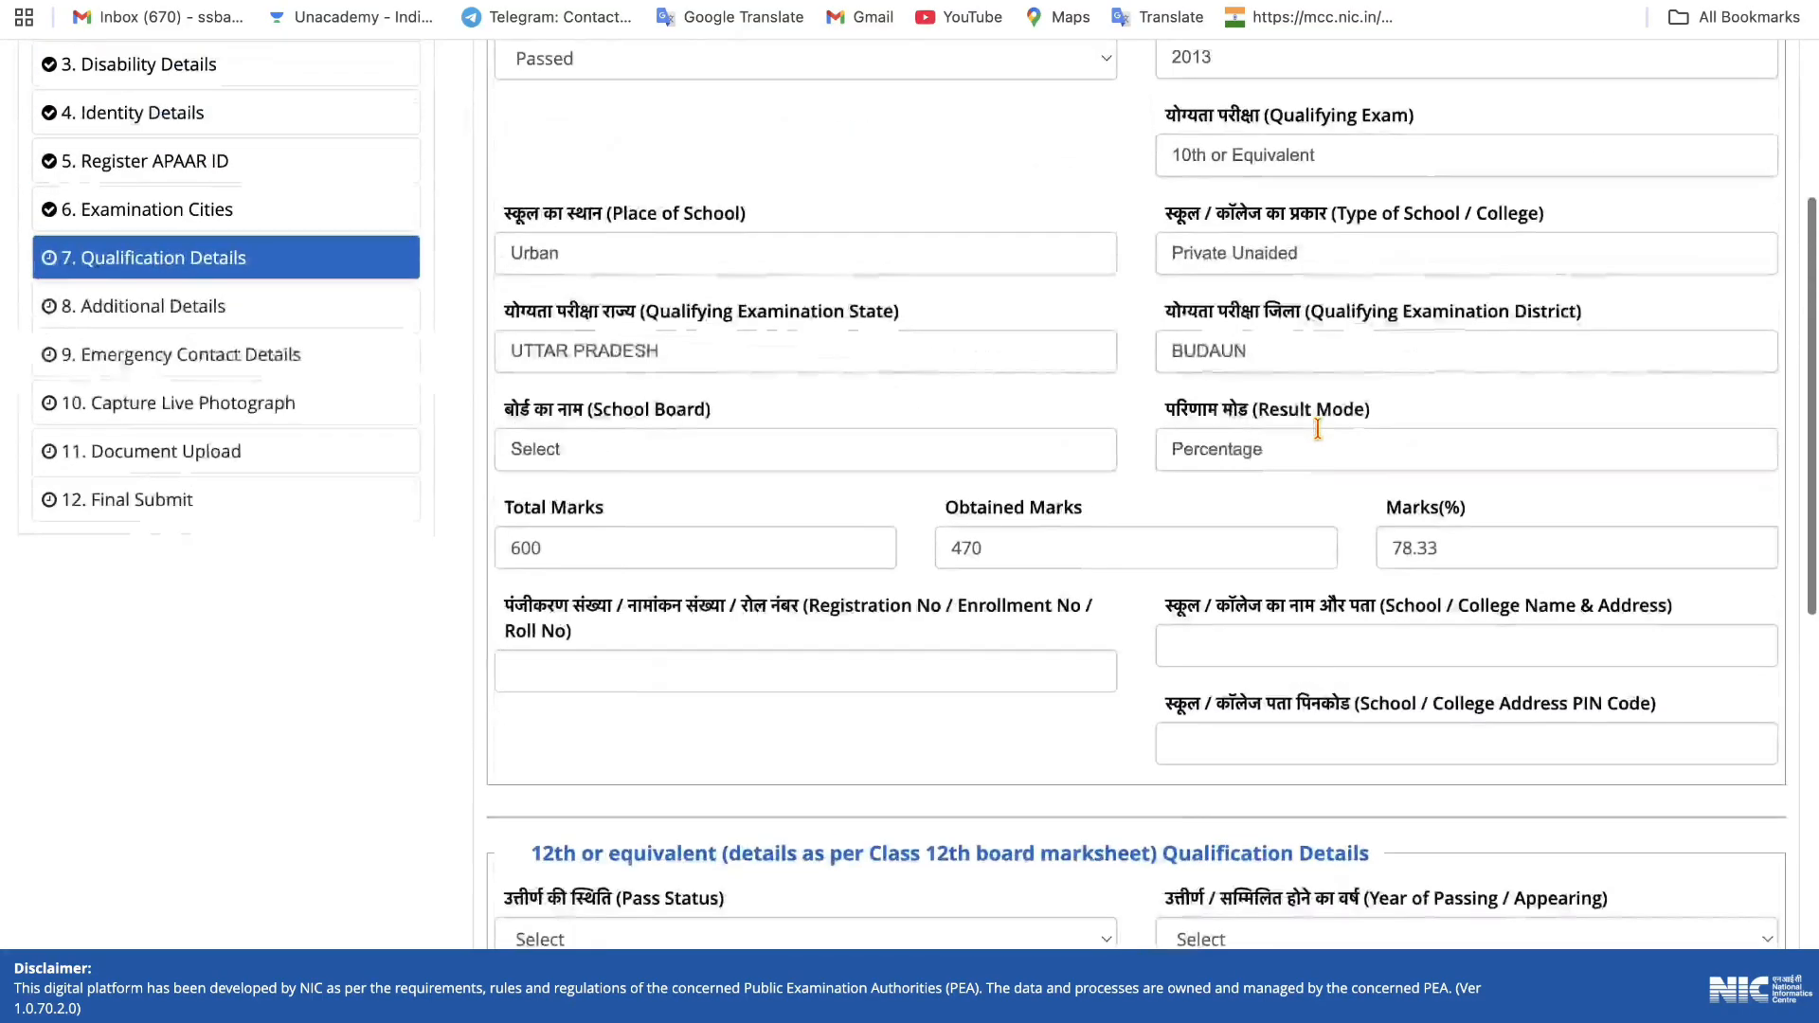
In the 12th qualification details, set Pass Status to Appearing and the year of passing / appearing to 2026.
scroll(1317, 429, down, 9)
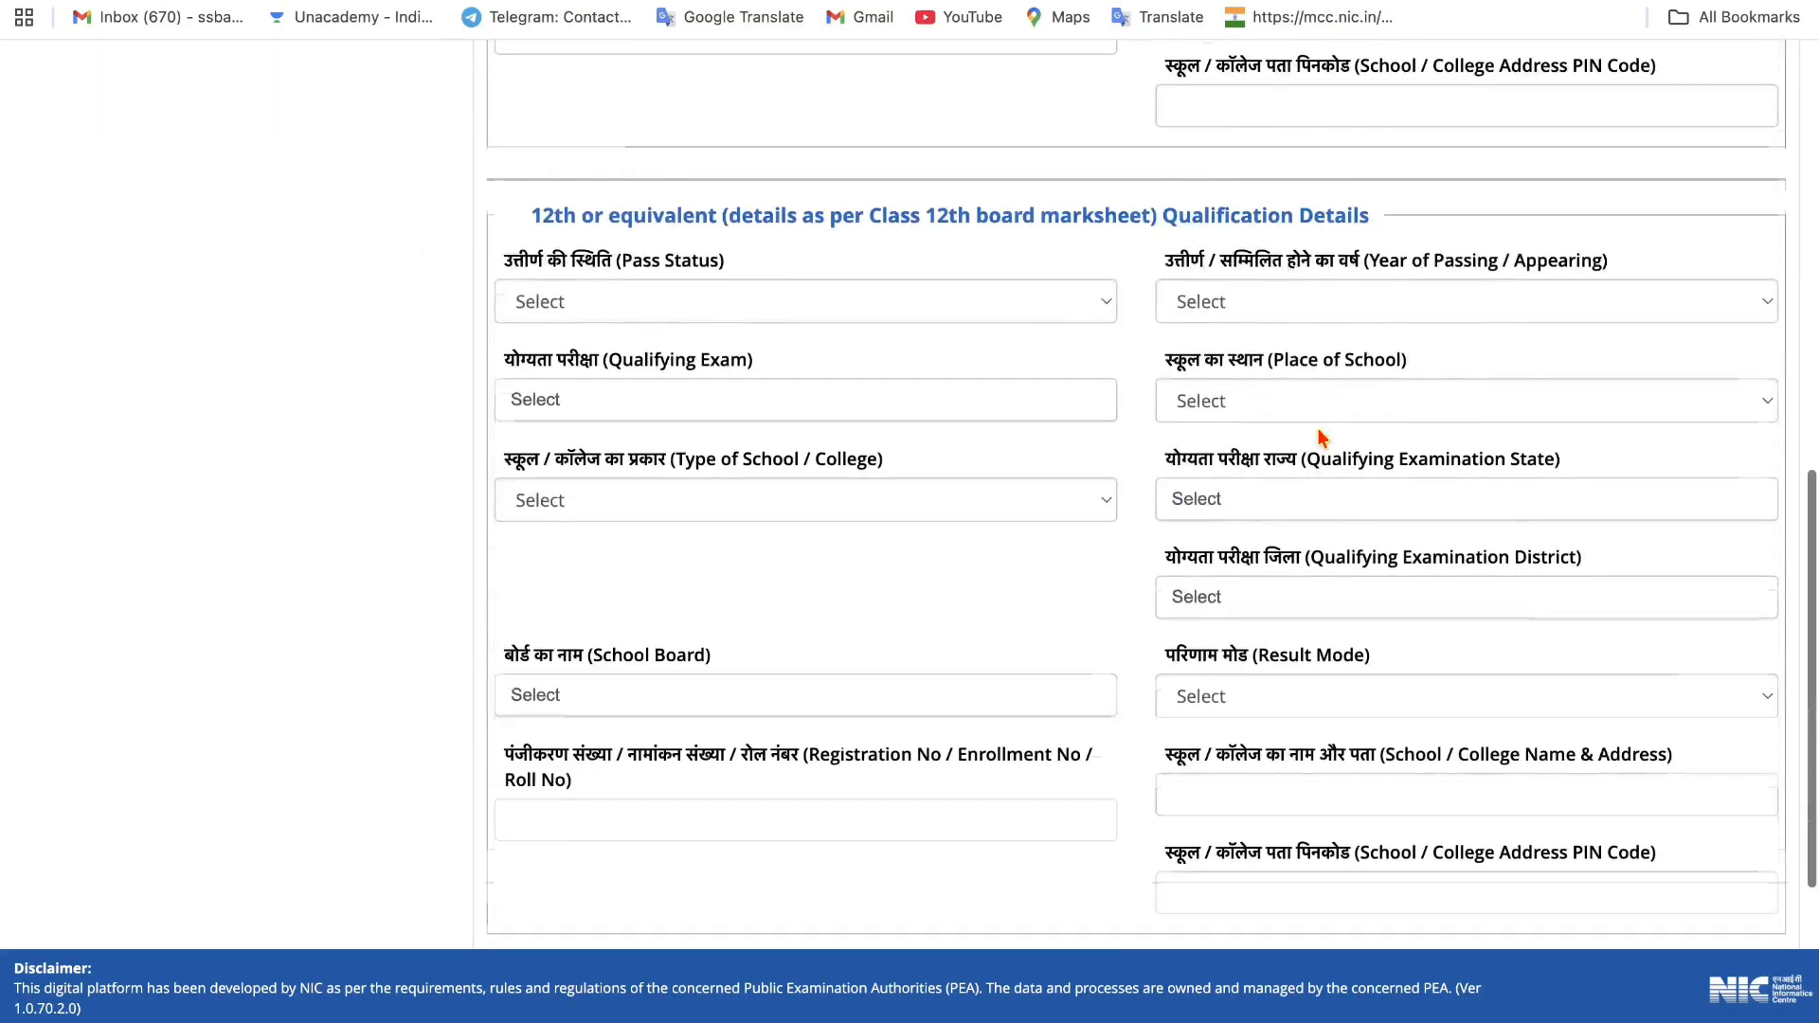
click(823, 191)
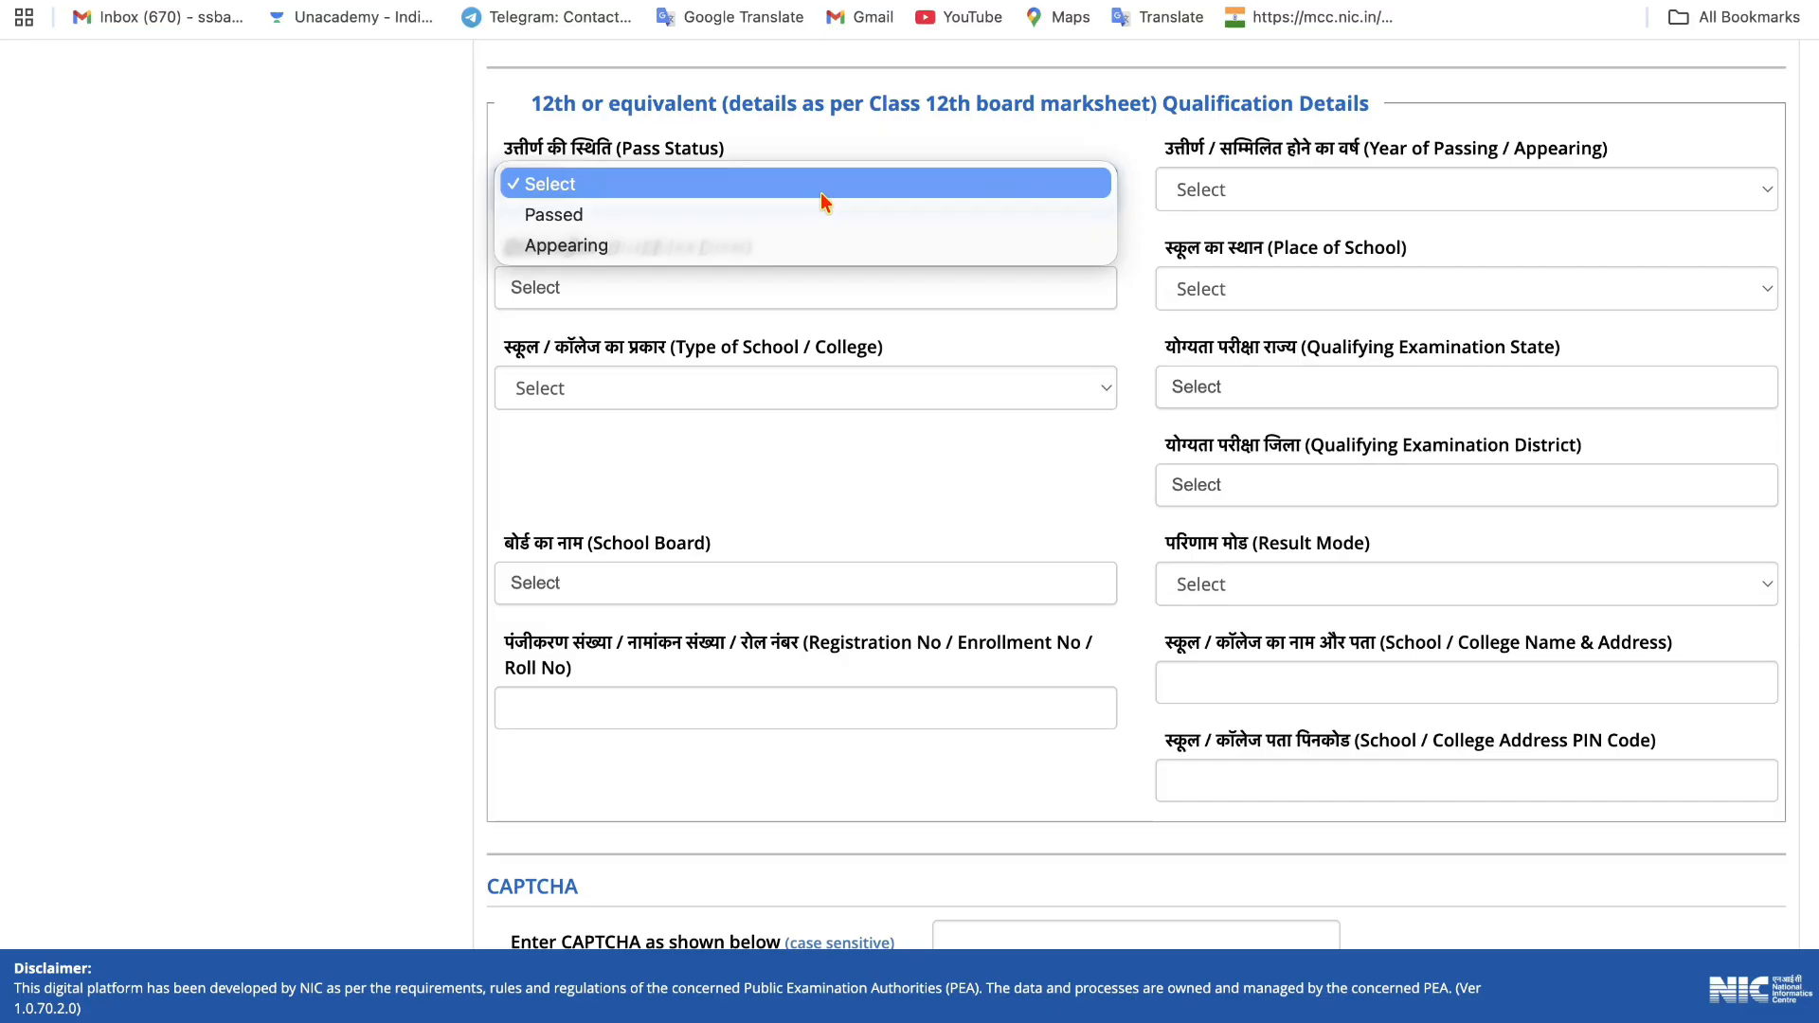
click(727, 246)
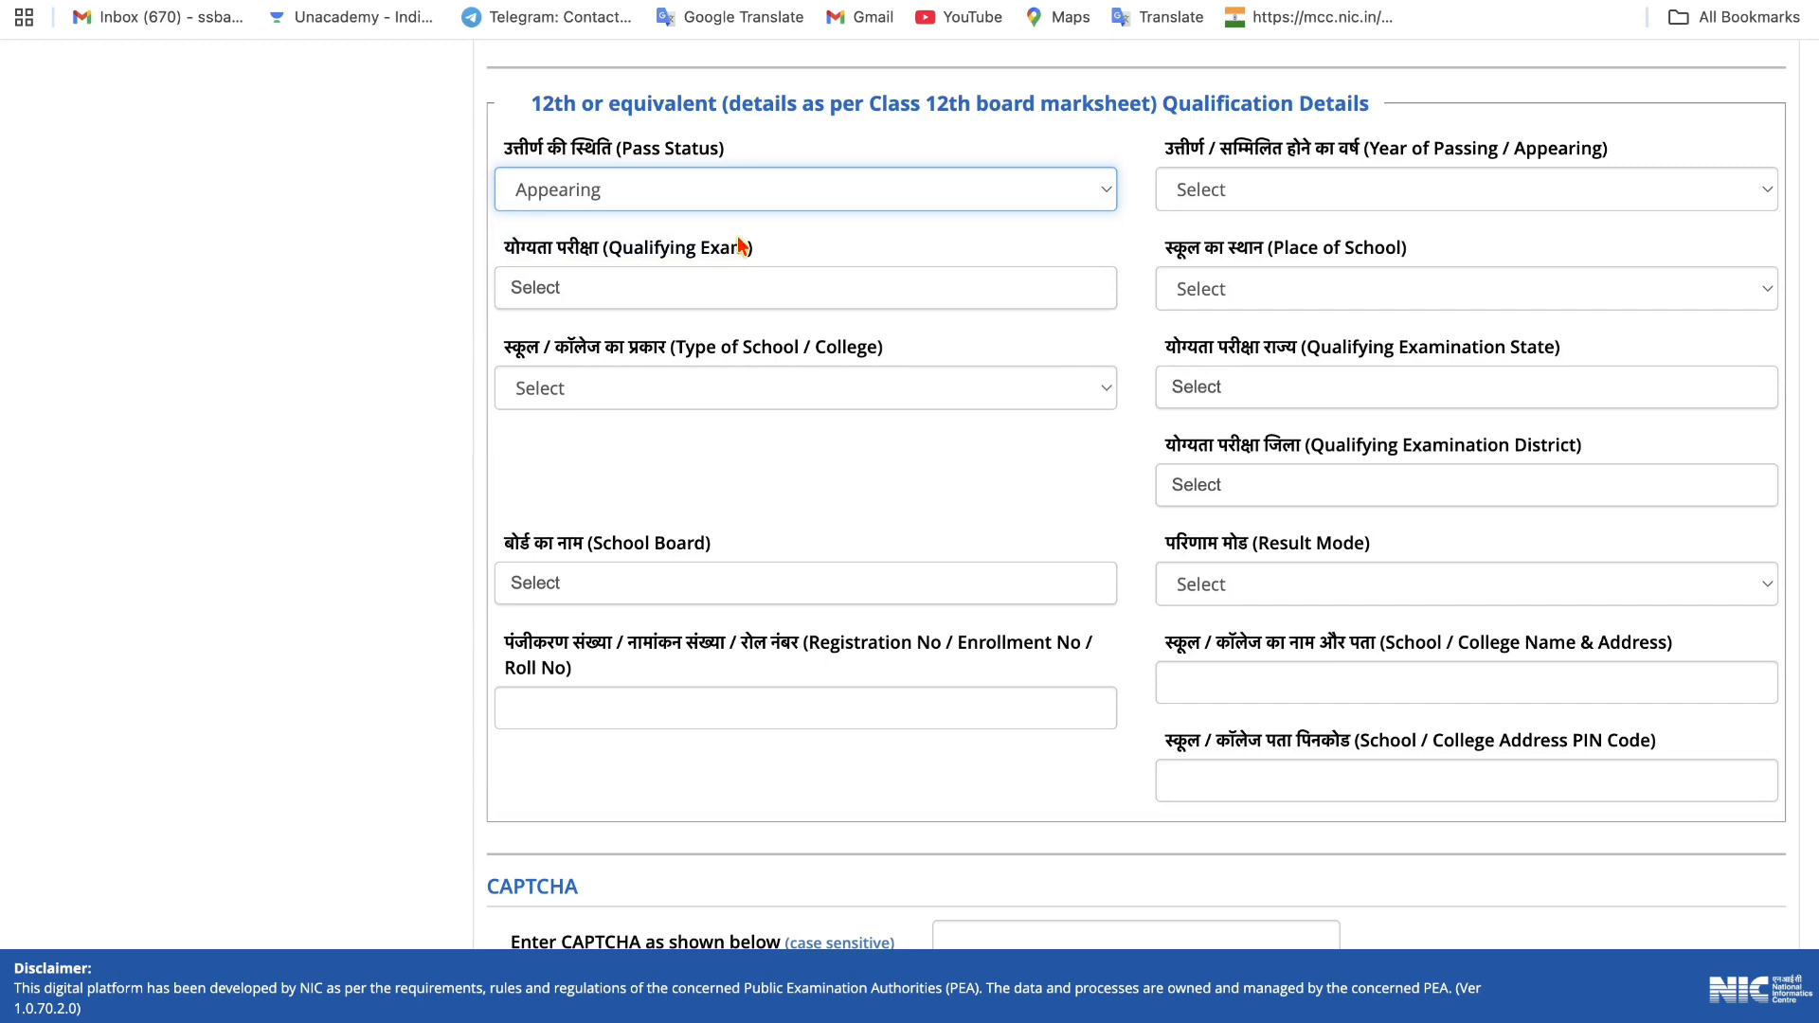
click(1267, 189)
click(1265, 214)
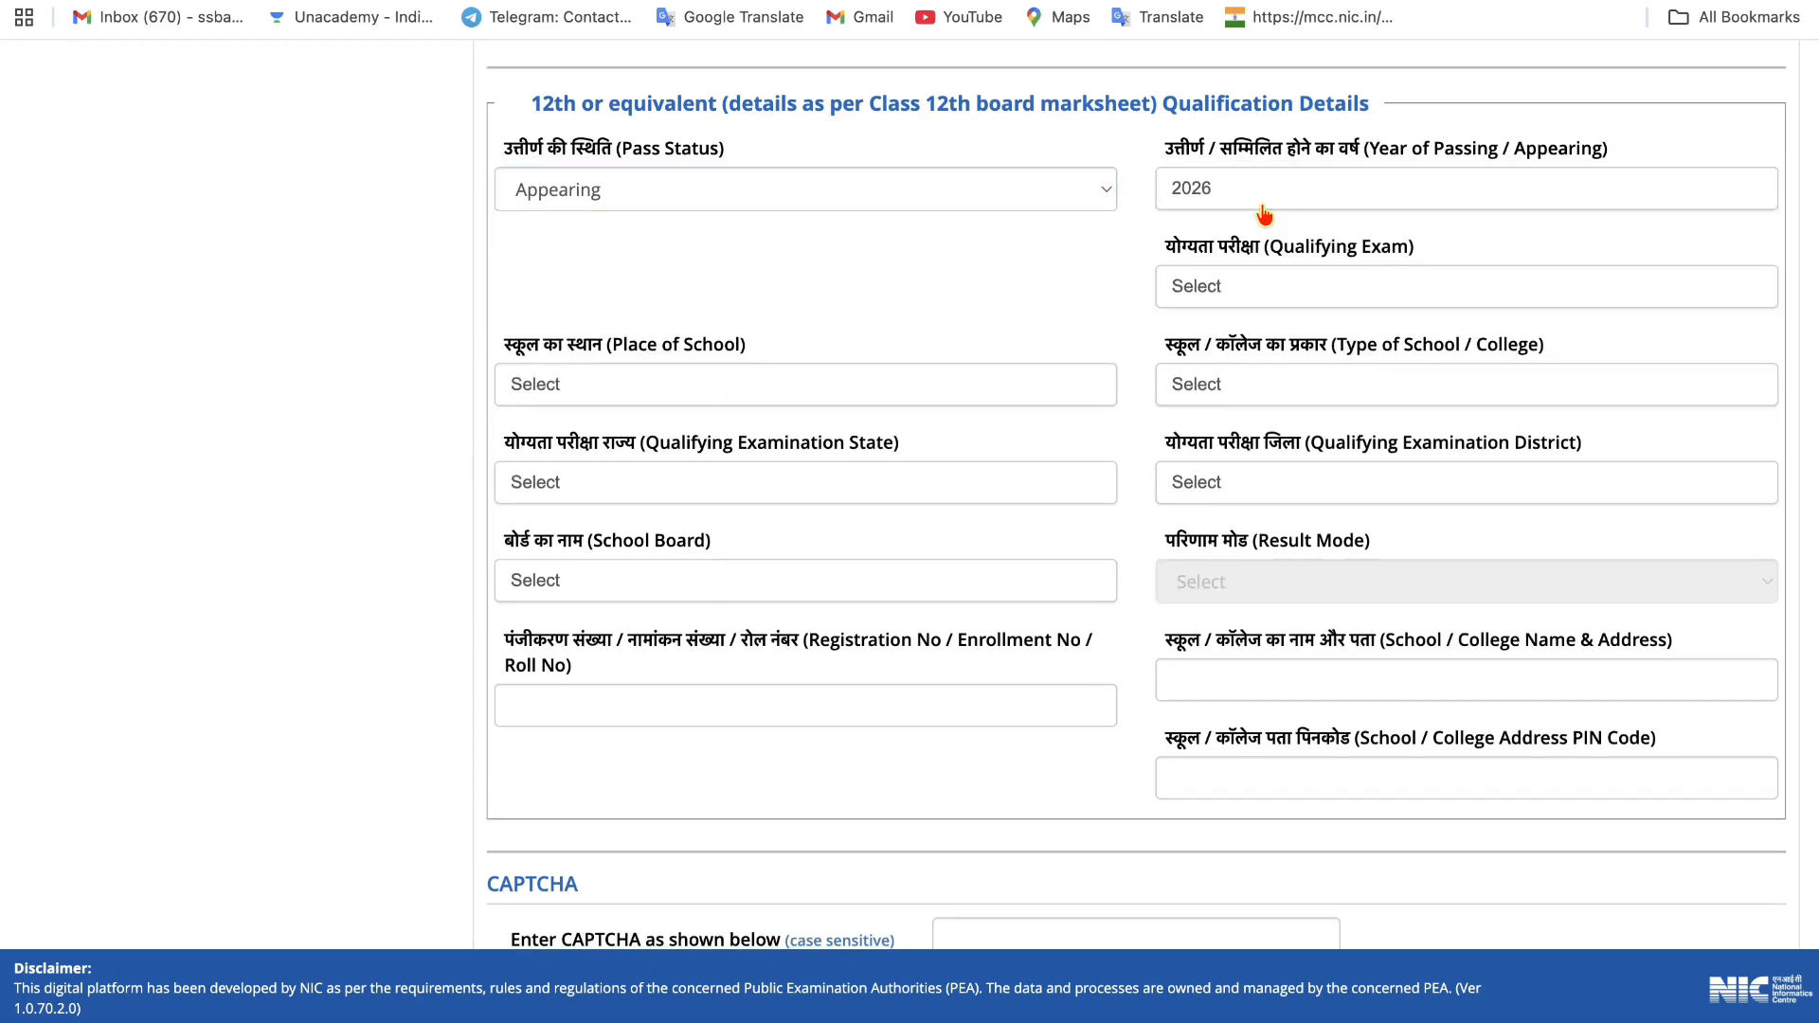
Look through the 12th Qualifying Exam options and close the list without choosing one.
click(1243, 286)
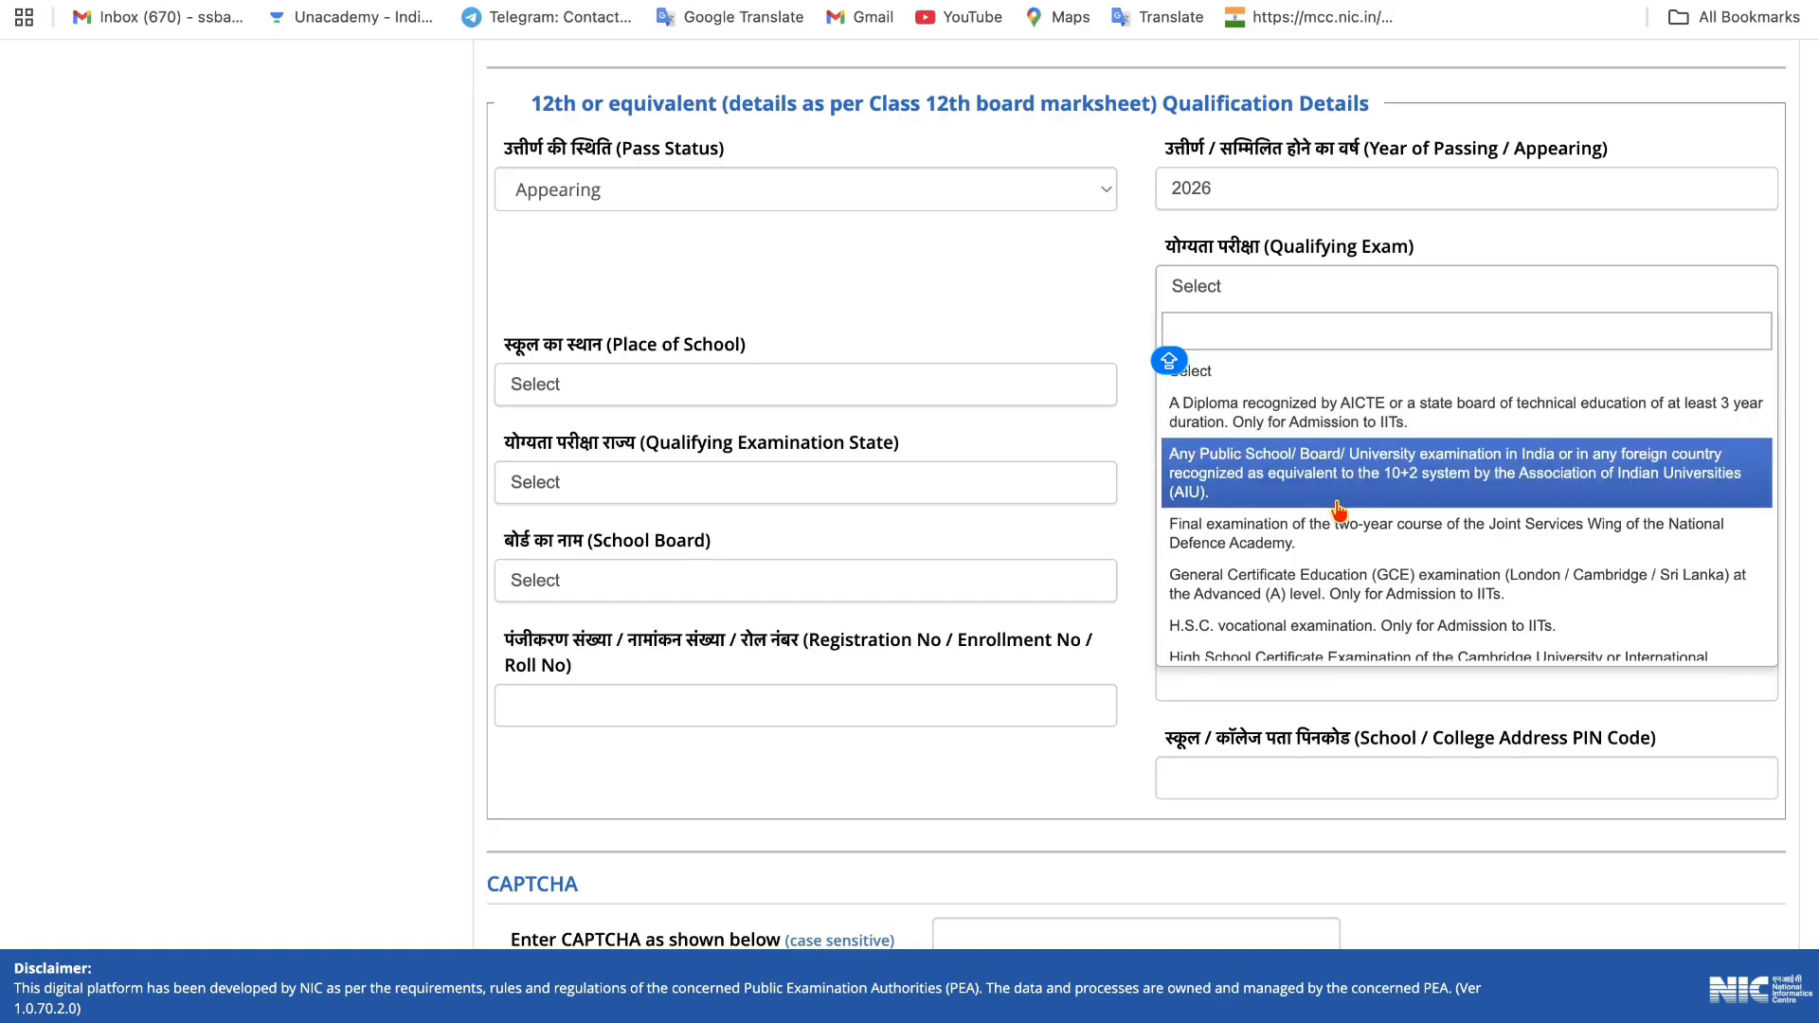
scroll(1339, 511, down, 2)
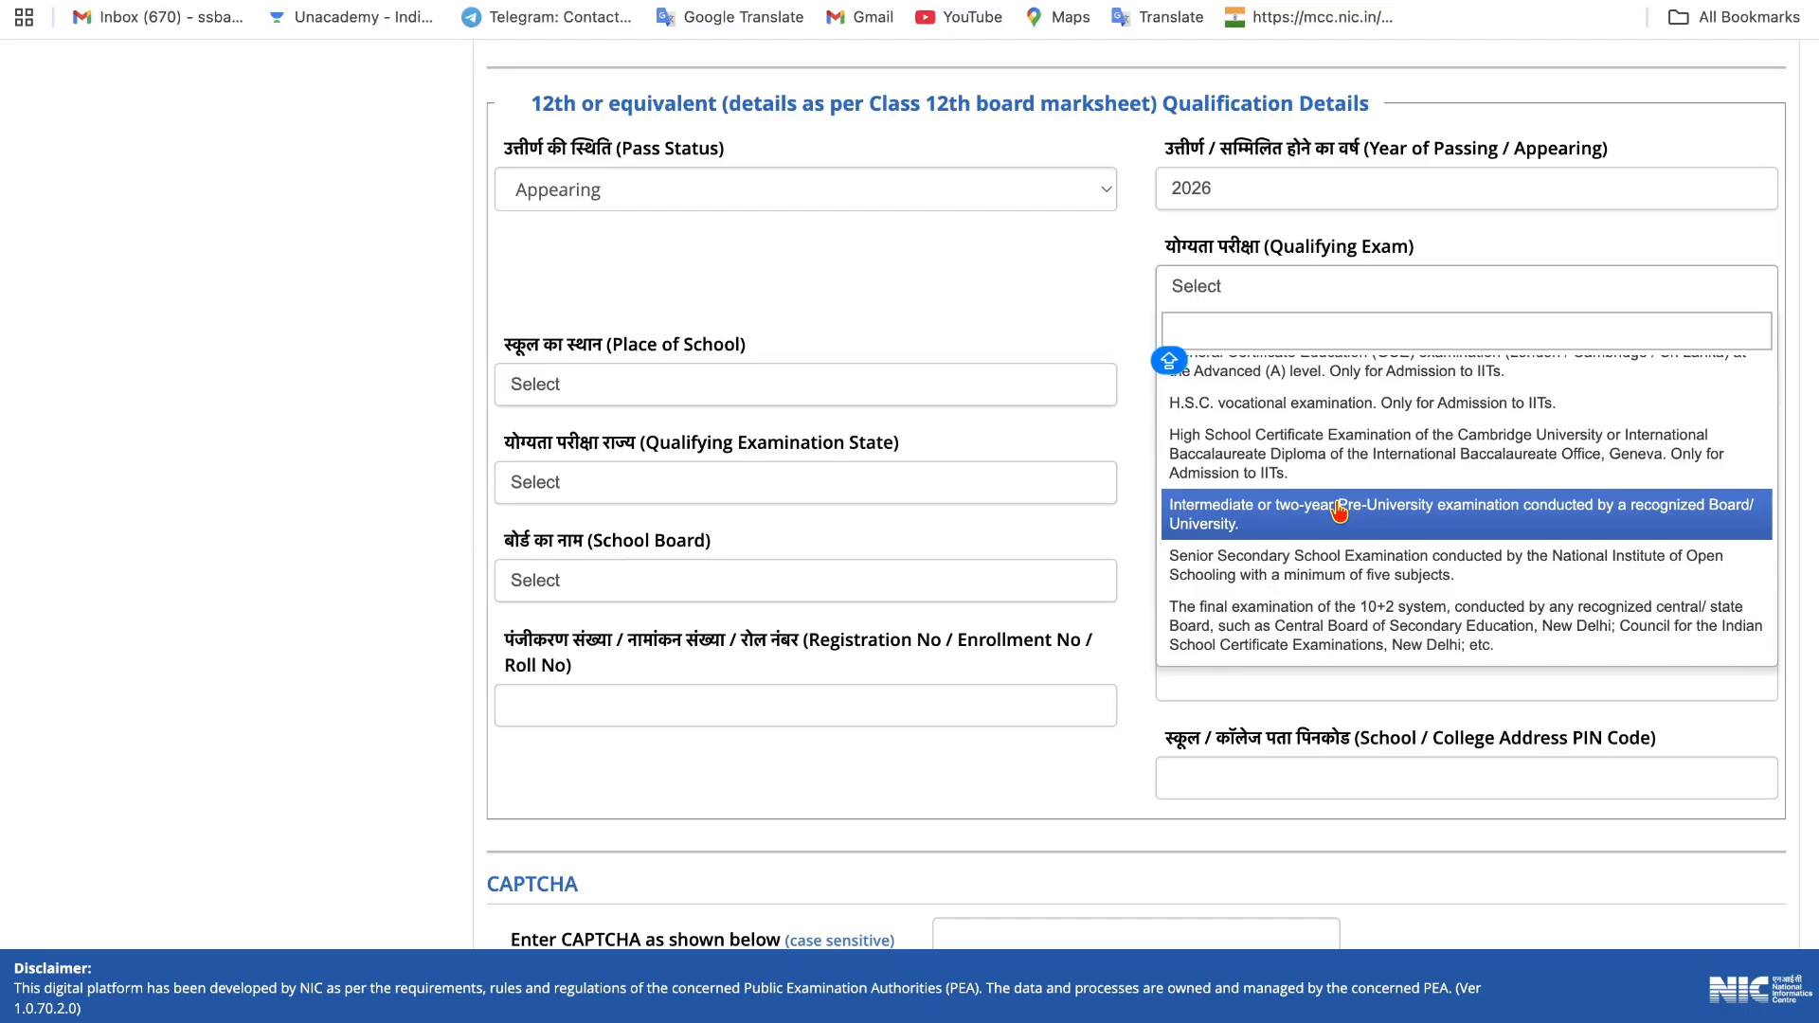
scroll(1339, 511, up, 2)
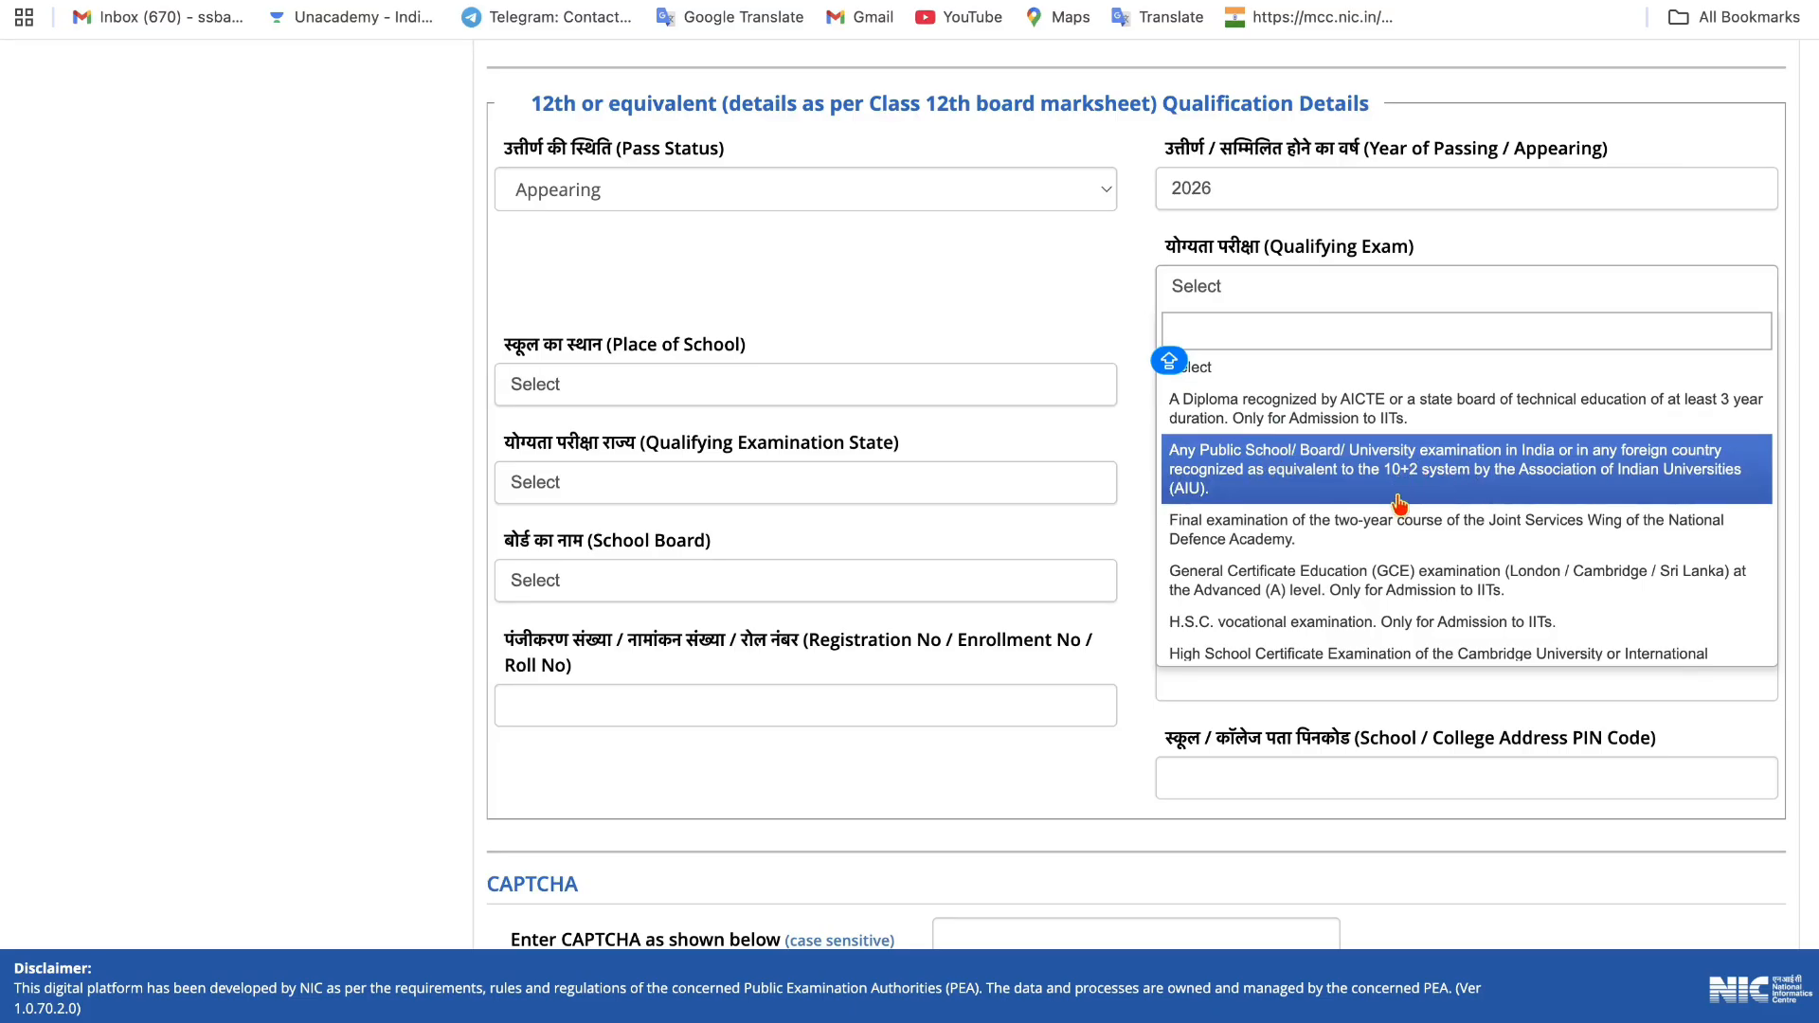
scroll(1339, 504, down, 3)
click(1090, 345)
Set the 12th Place of School to Urban and the Type of School / College to Government School.
click(944, 388)
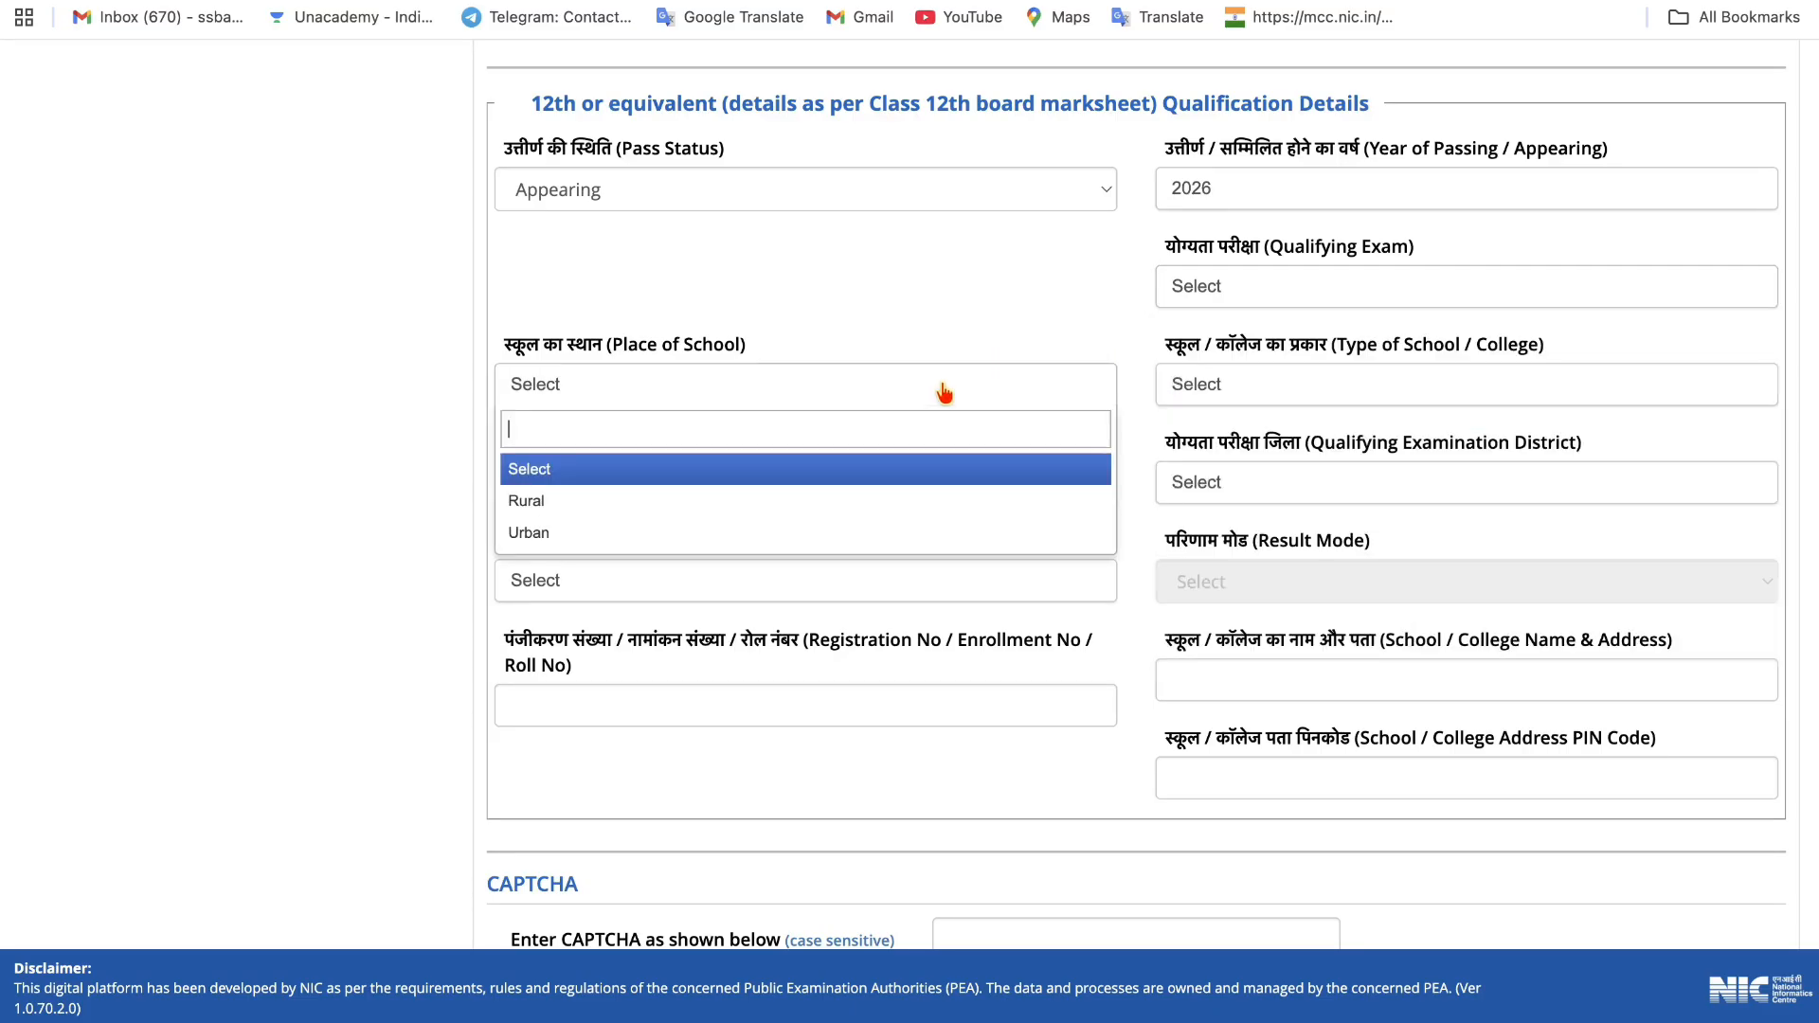
click(812, 536)
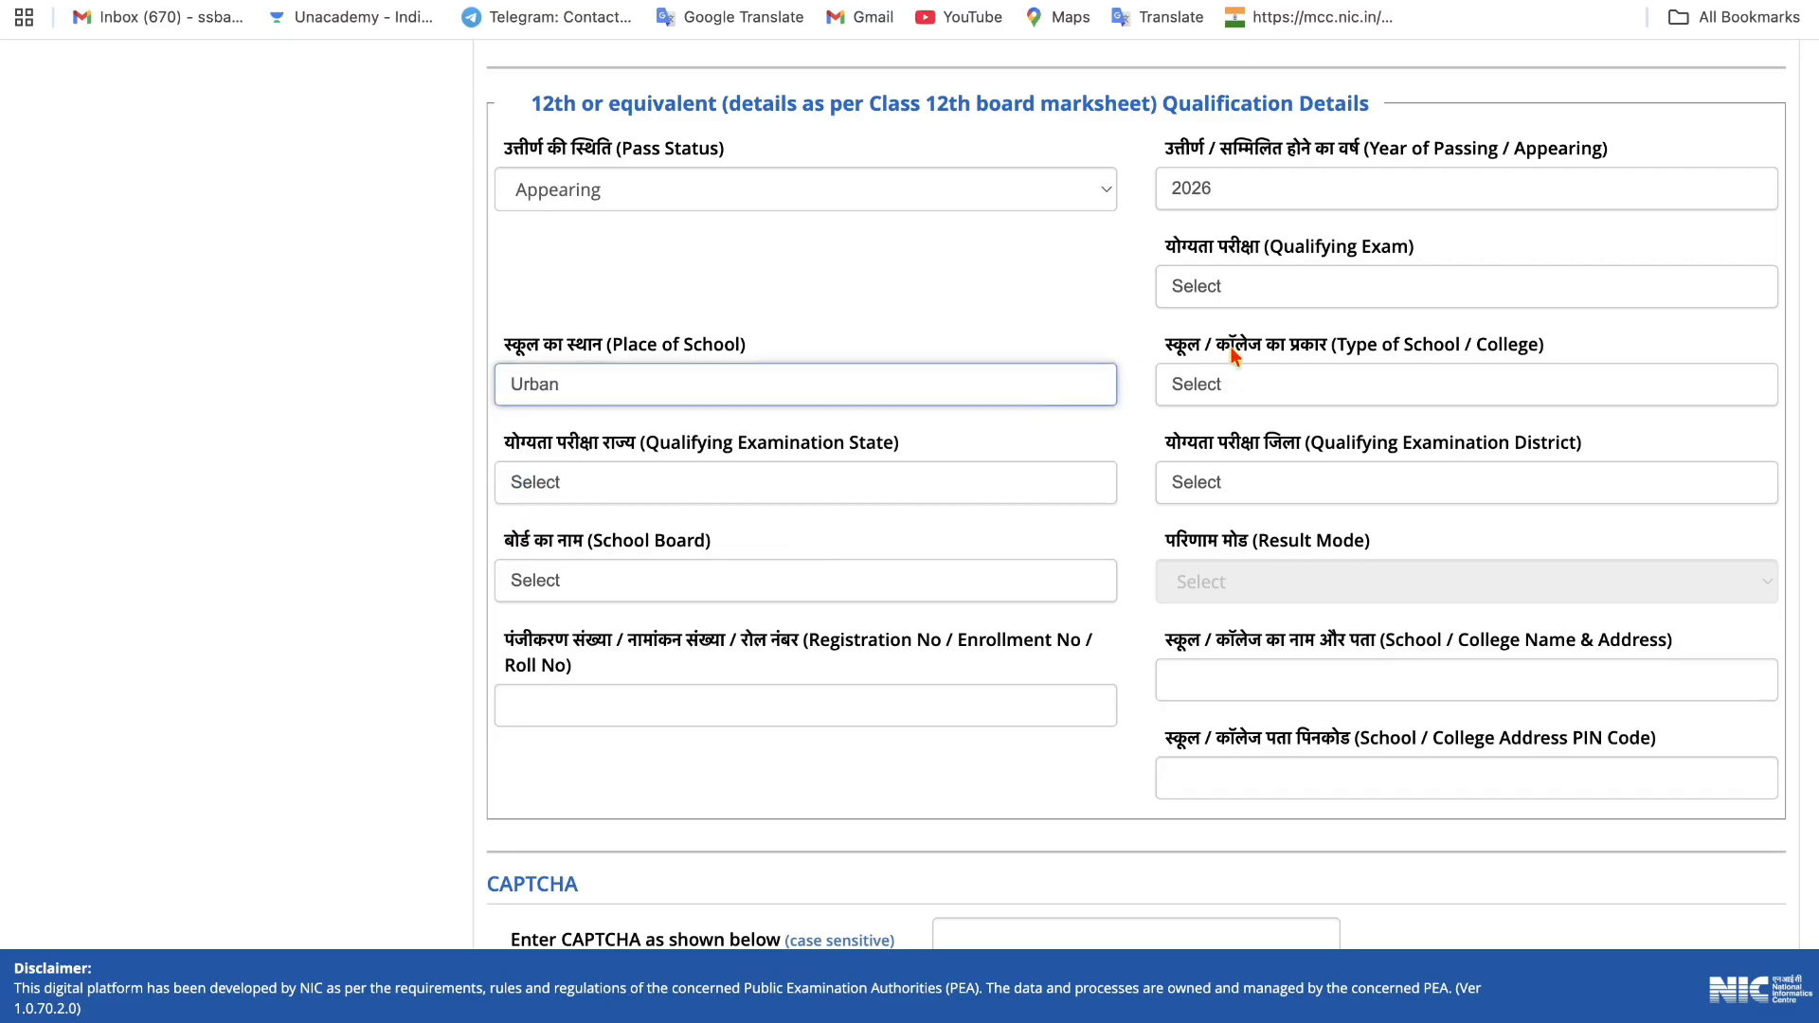
click(1232, 388)
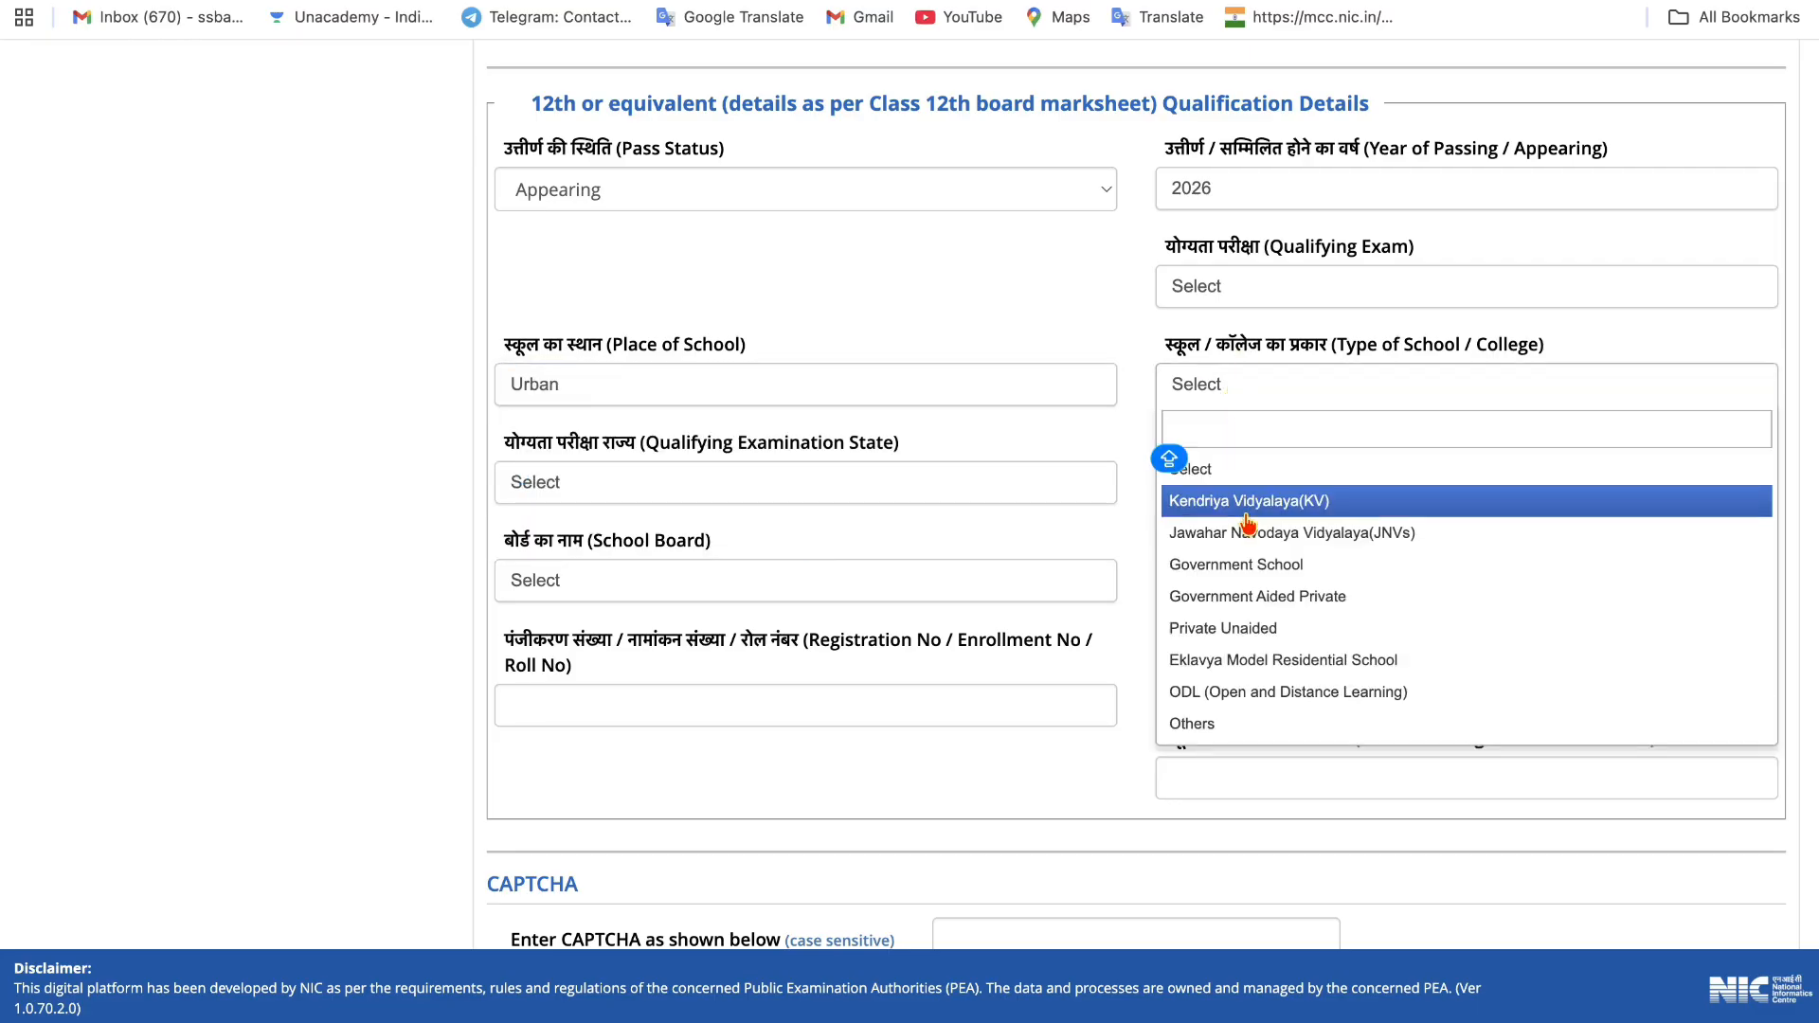
click(1239, 566)
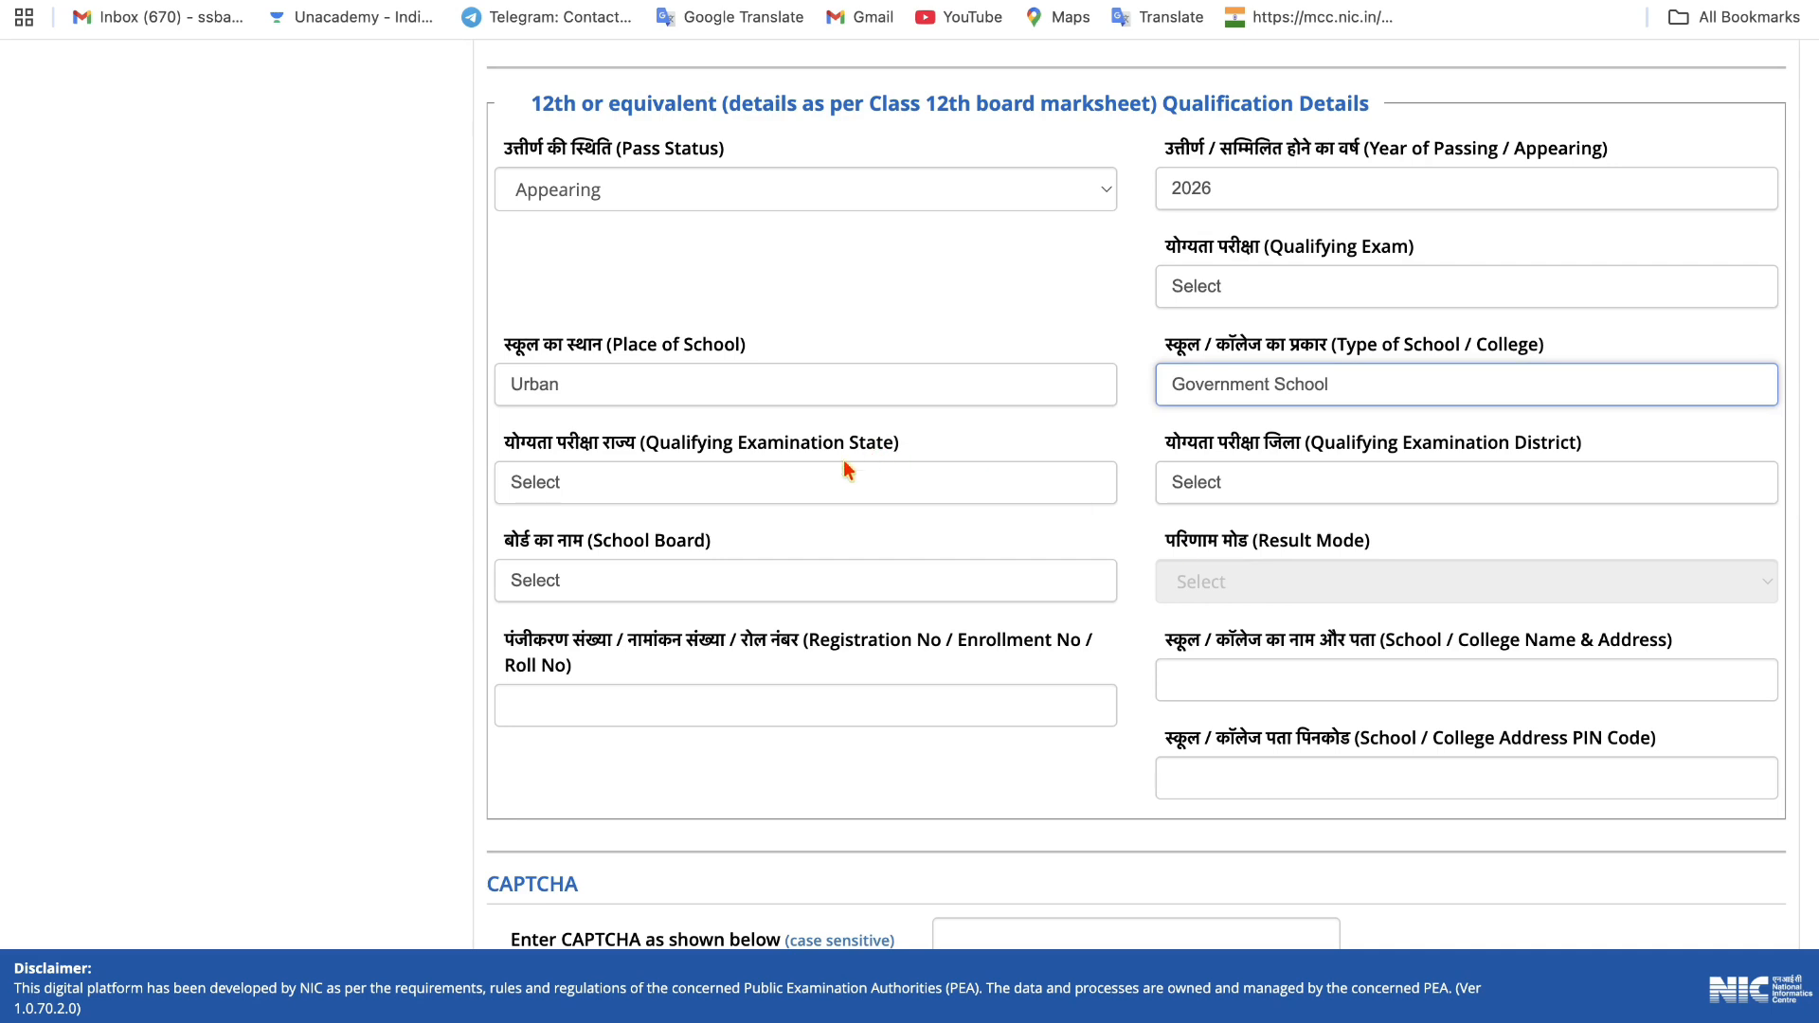
Set the 12th Qualifying Examination State to UTTAR PRADESH.
click(741, 501)
click(680, 654)
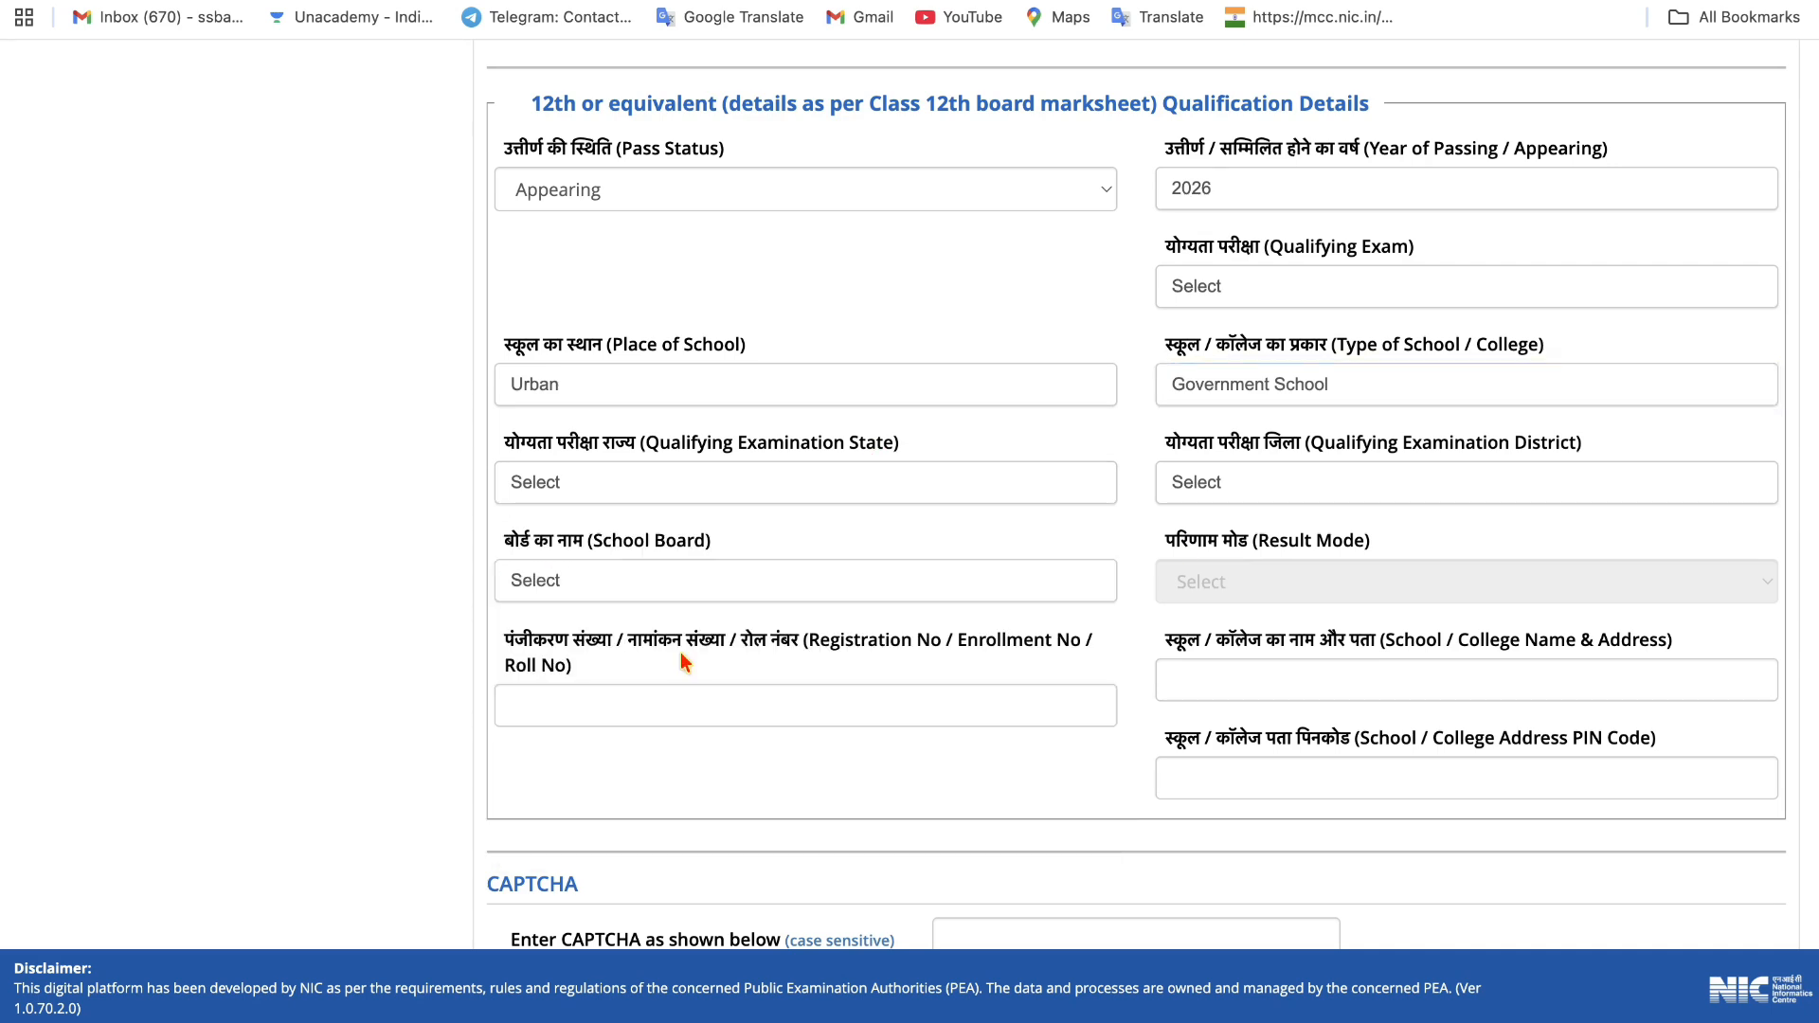
click(662, 491)
scroll(668, 706, down, 8)
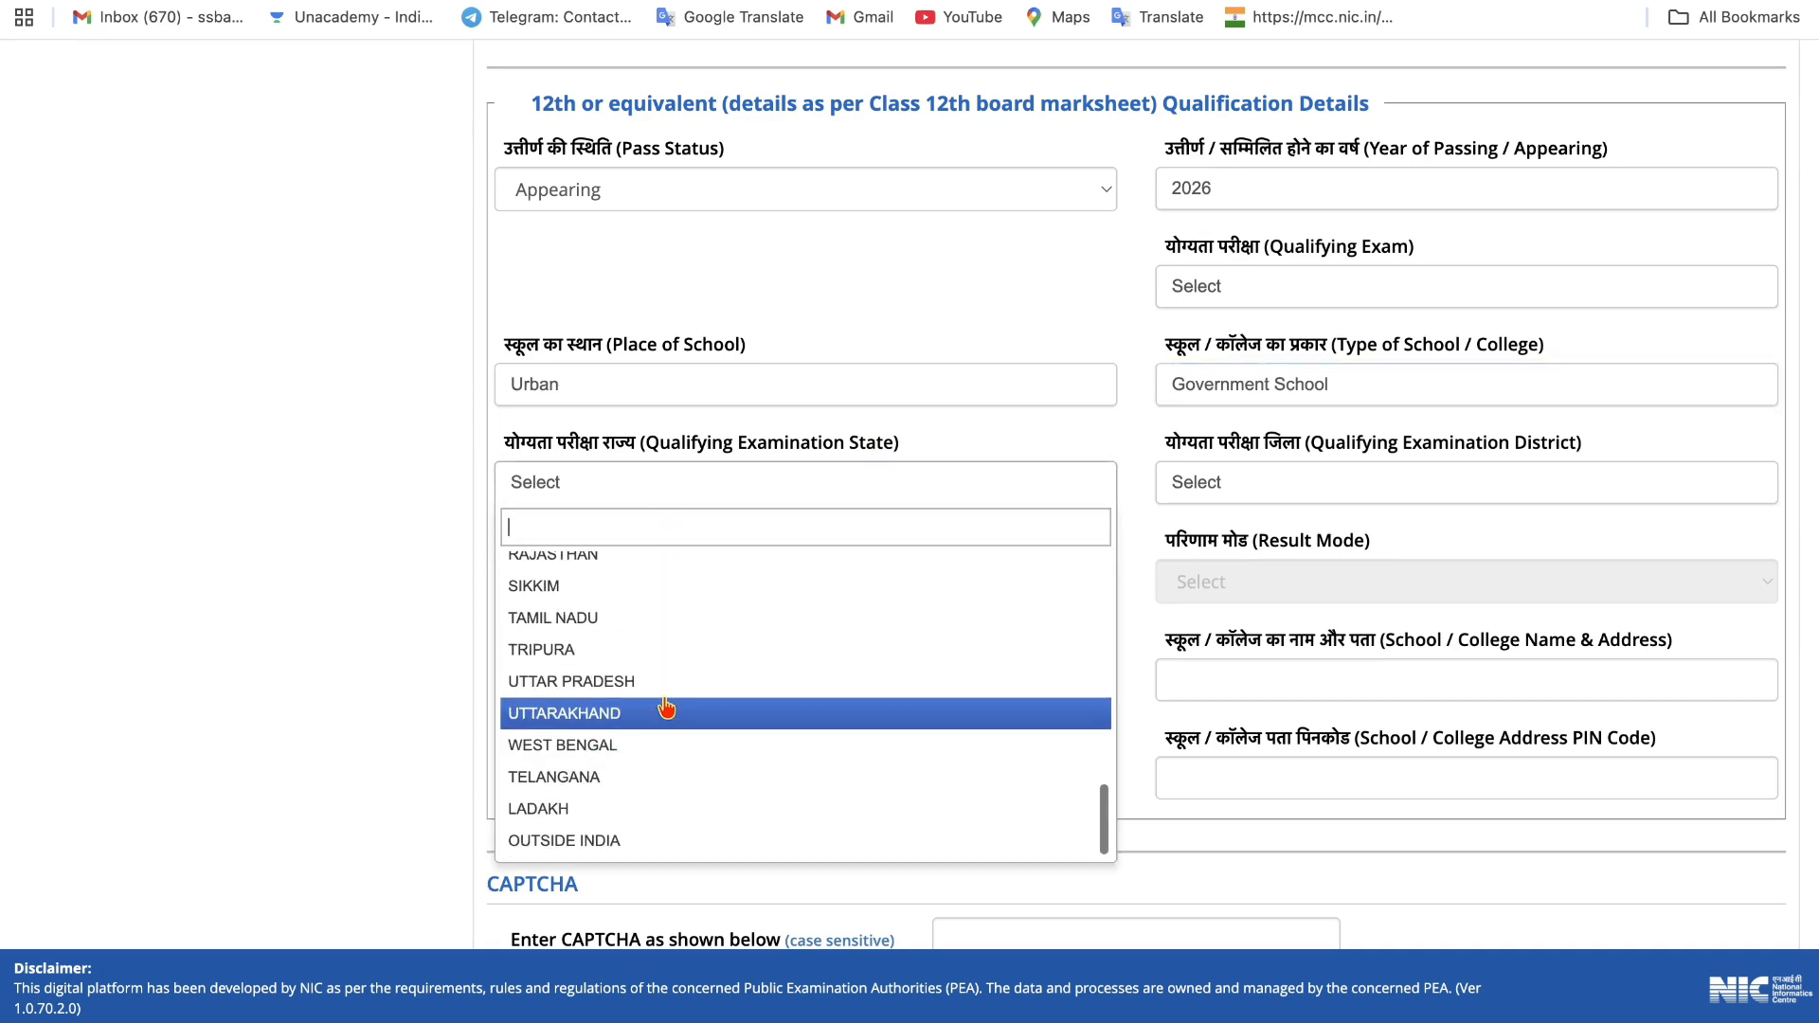
click(656, 685)
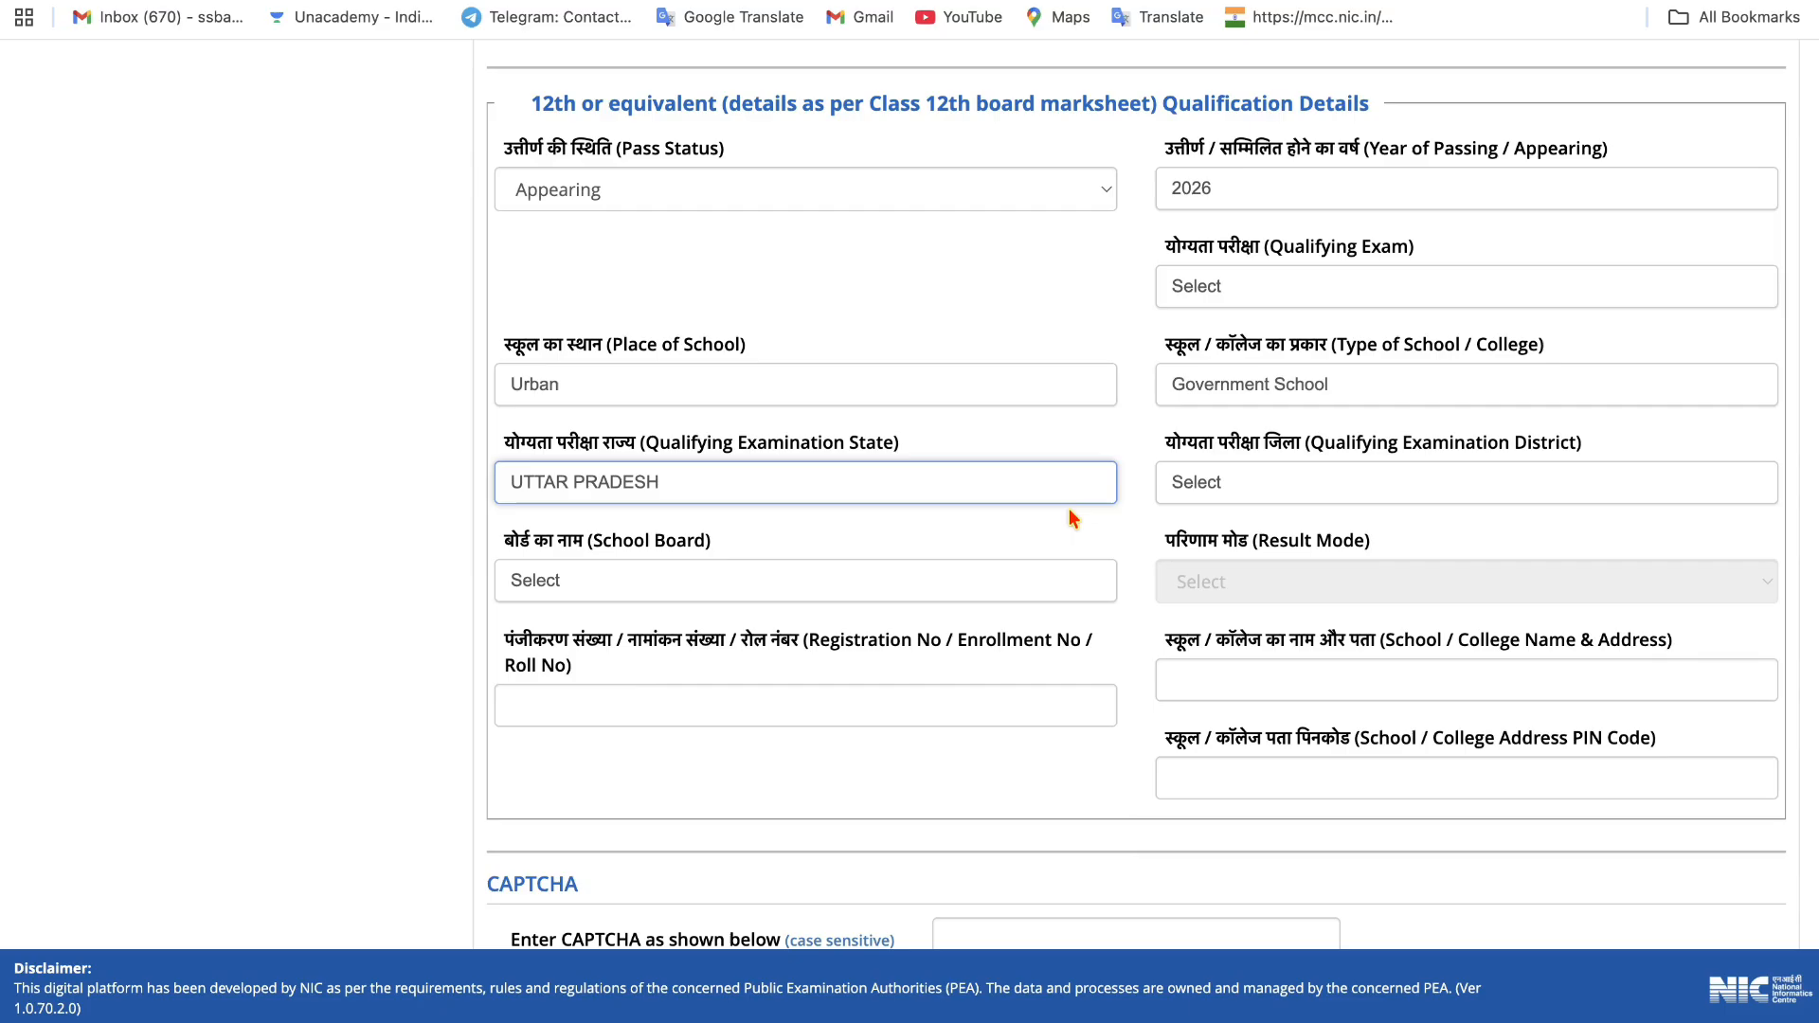
Set the 12th Qualifying Examination District to BUDAUN.
click(1379, 494)
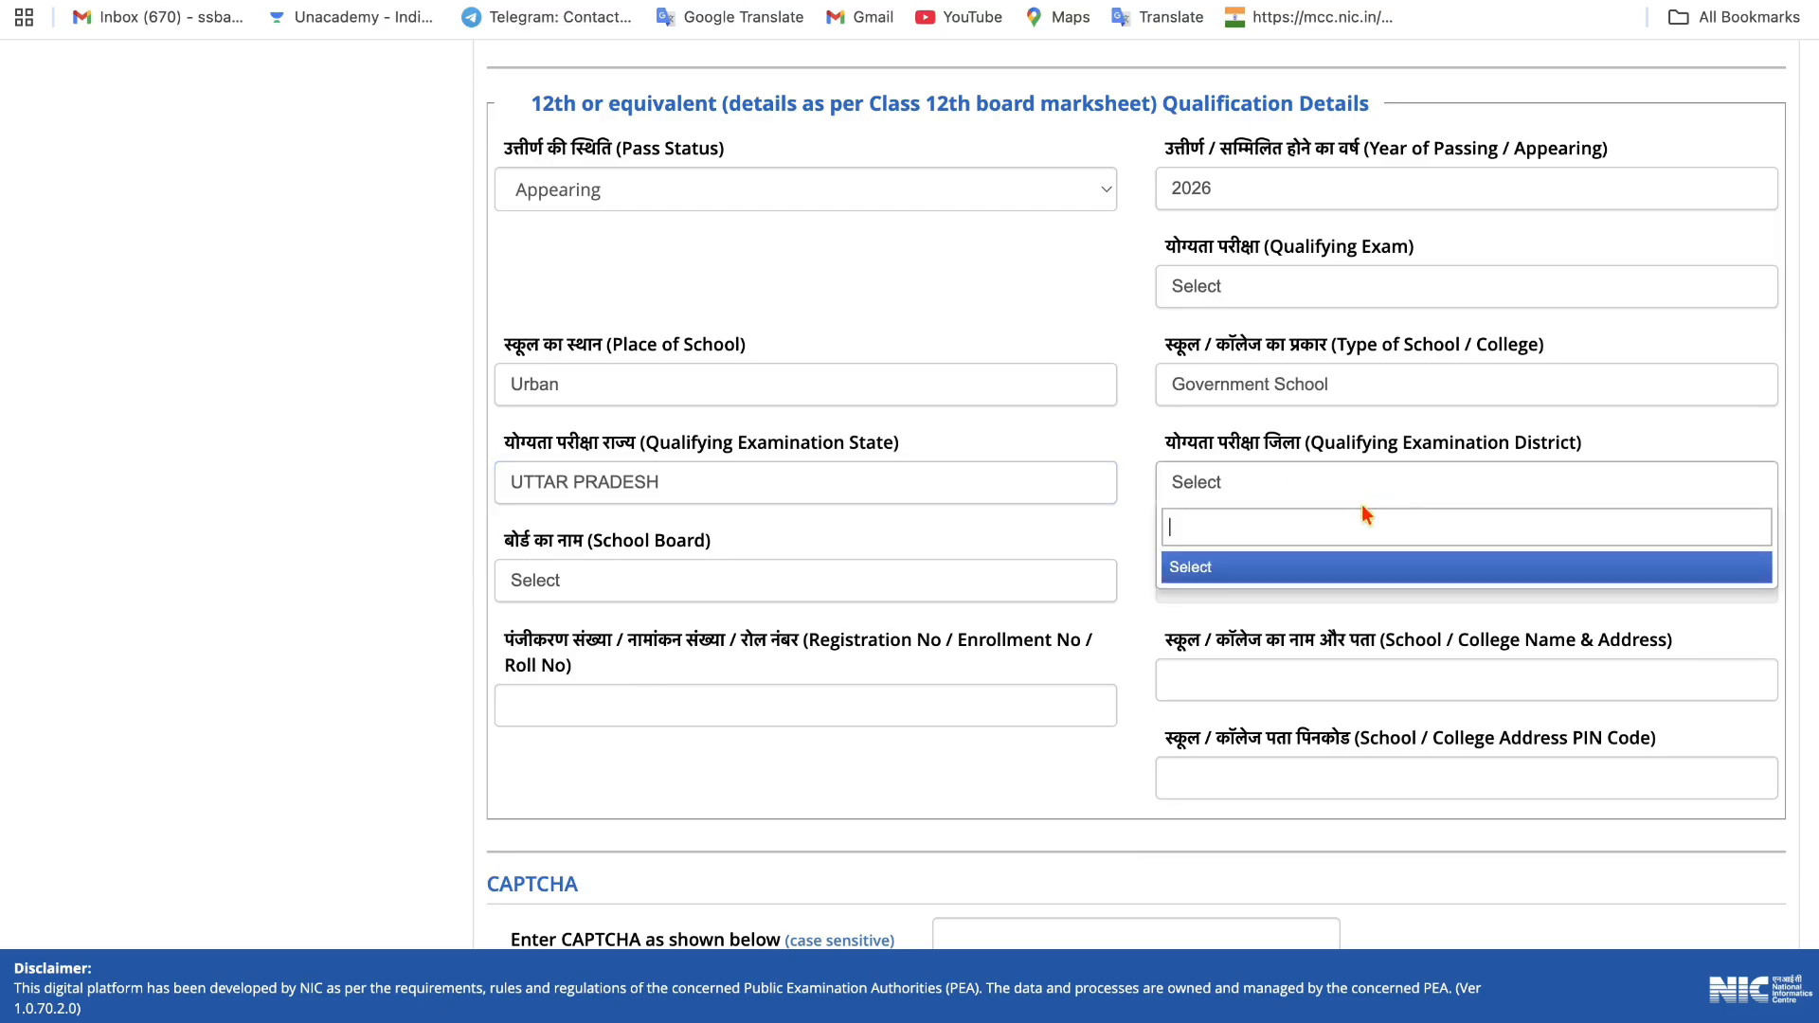
click(1093, 443)
click(1306, 480)
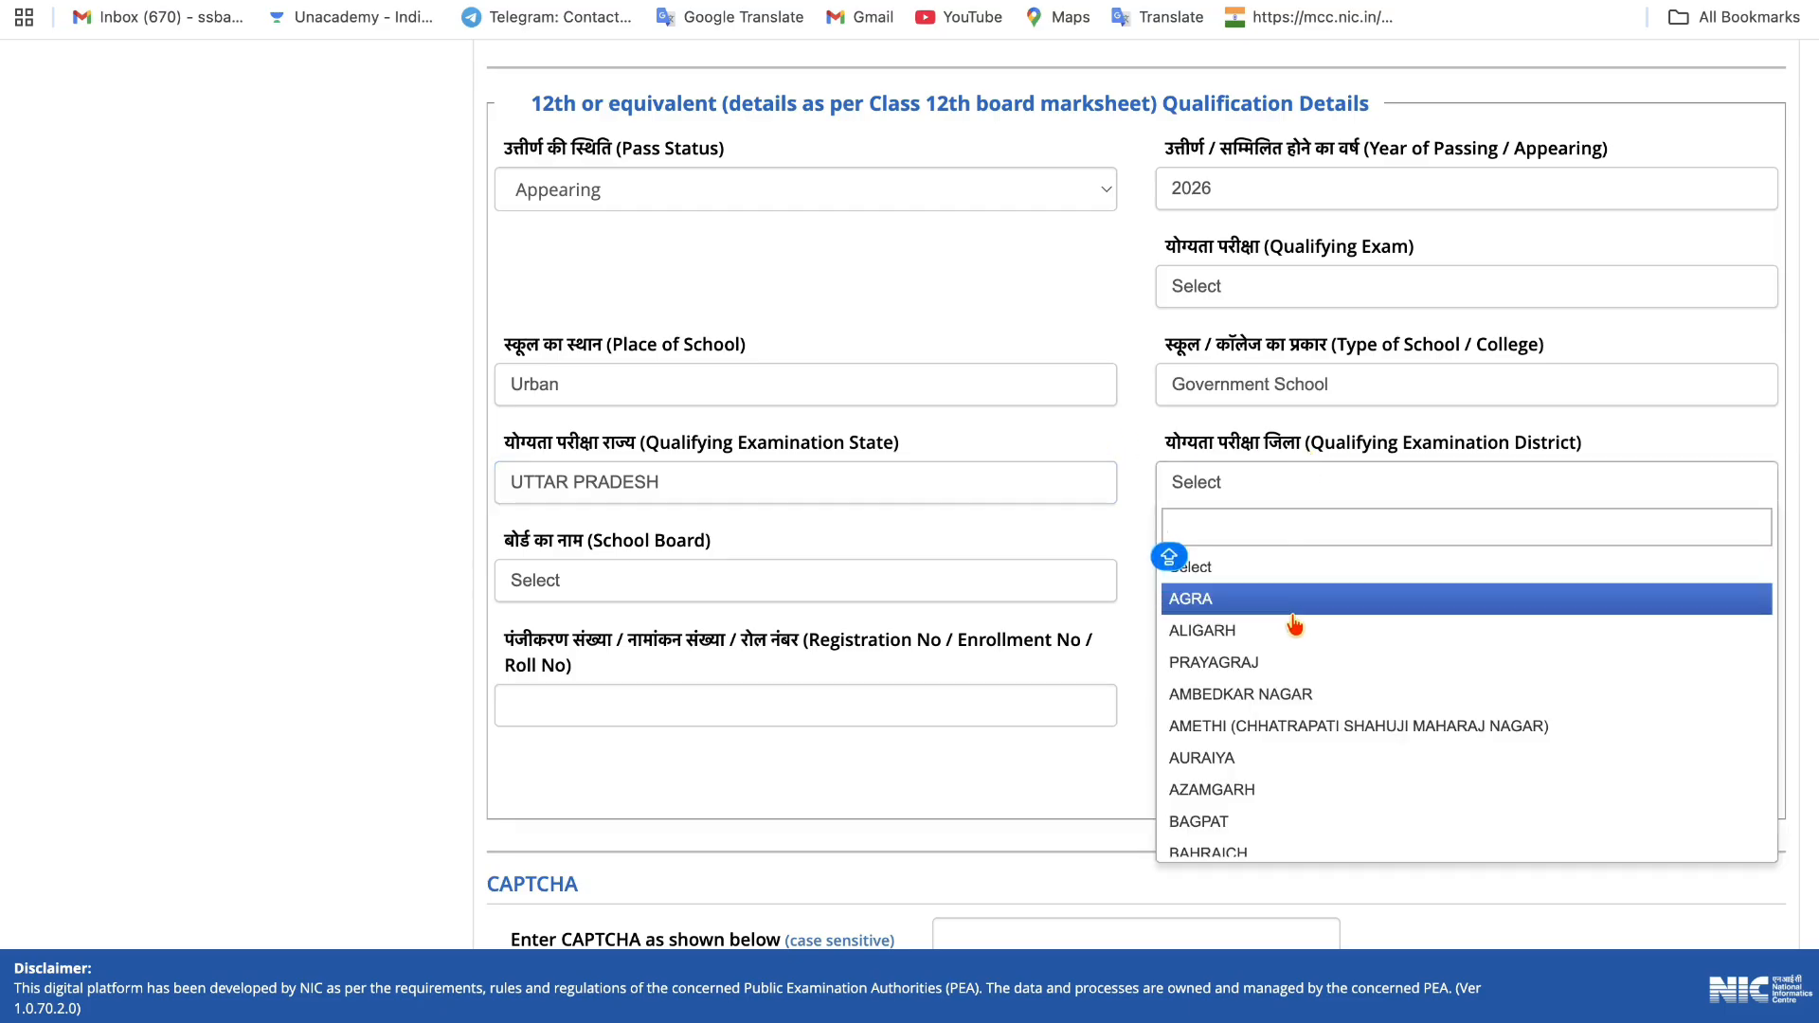
scroll(1292, 633, down, 3)
scroll(1285, 631, down, 3)
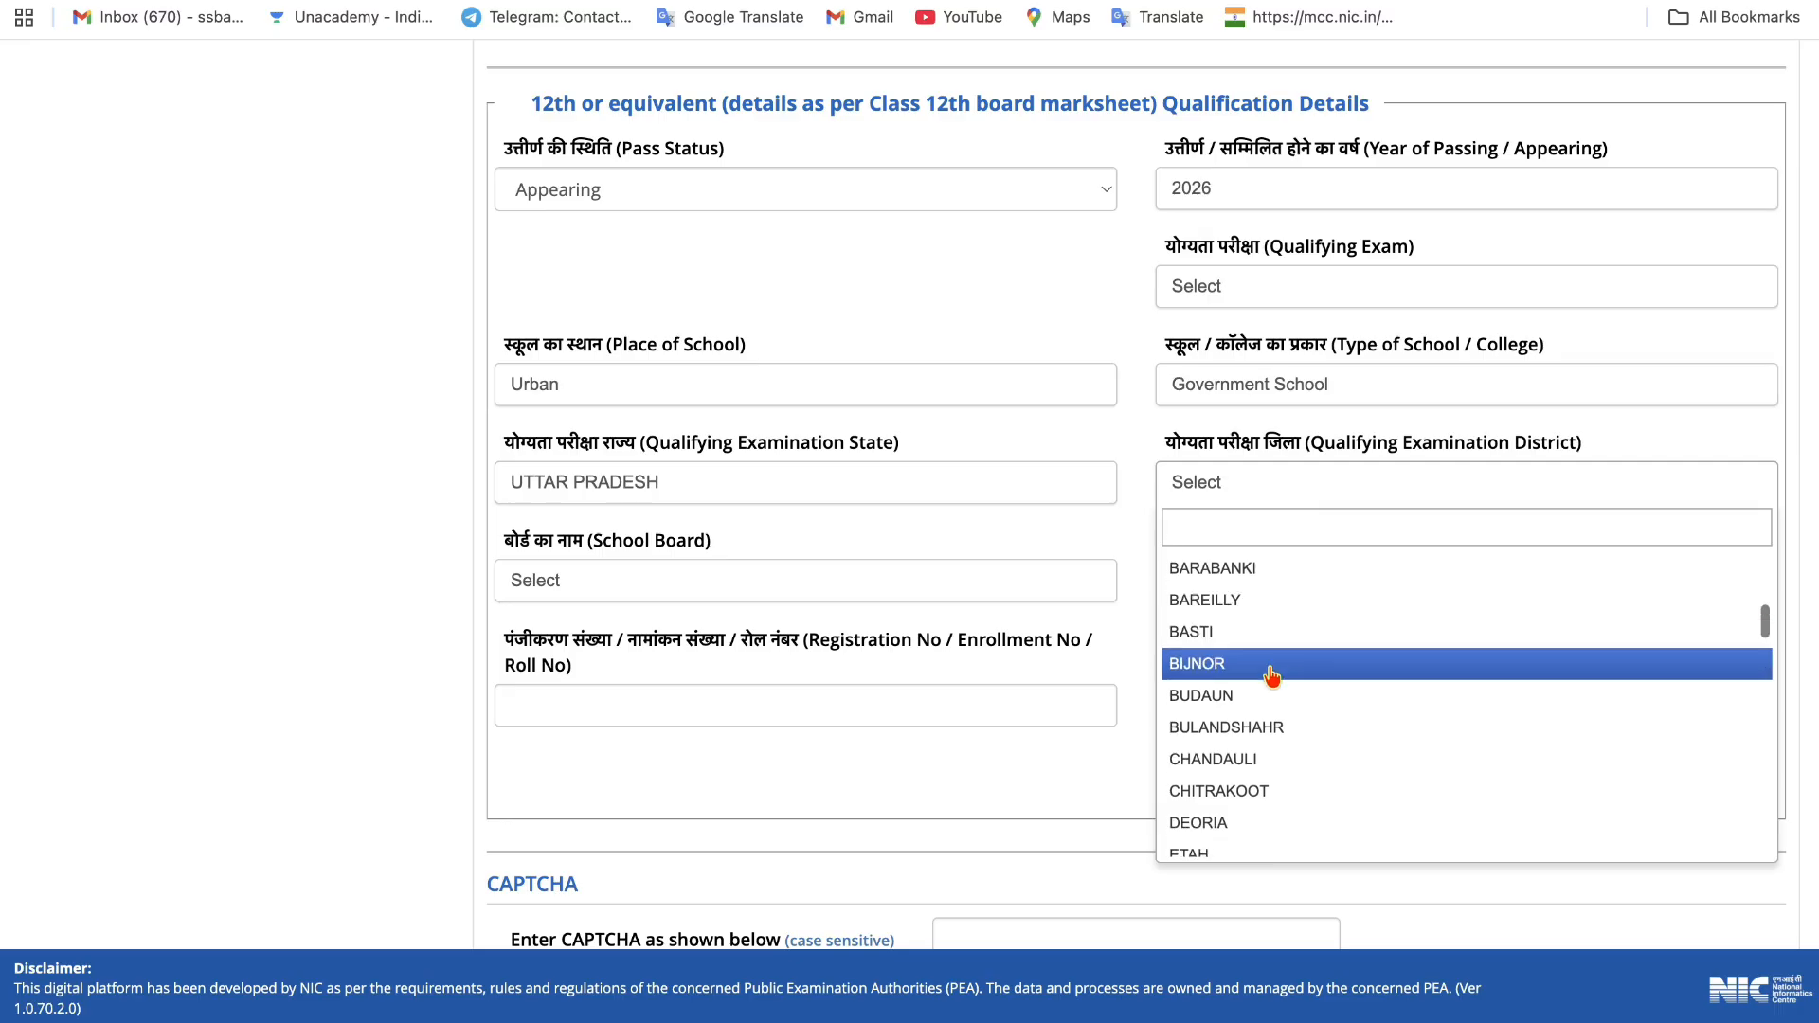
click(1263, 695)
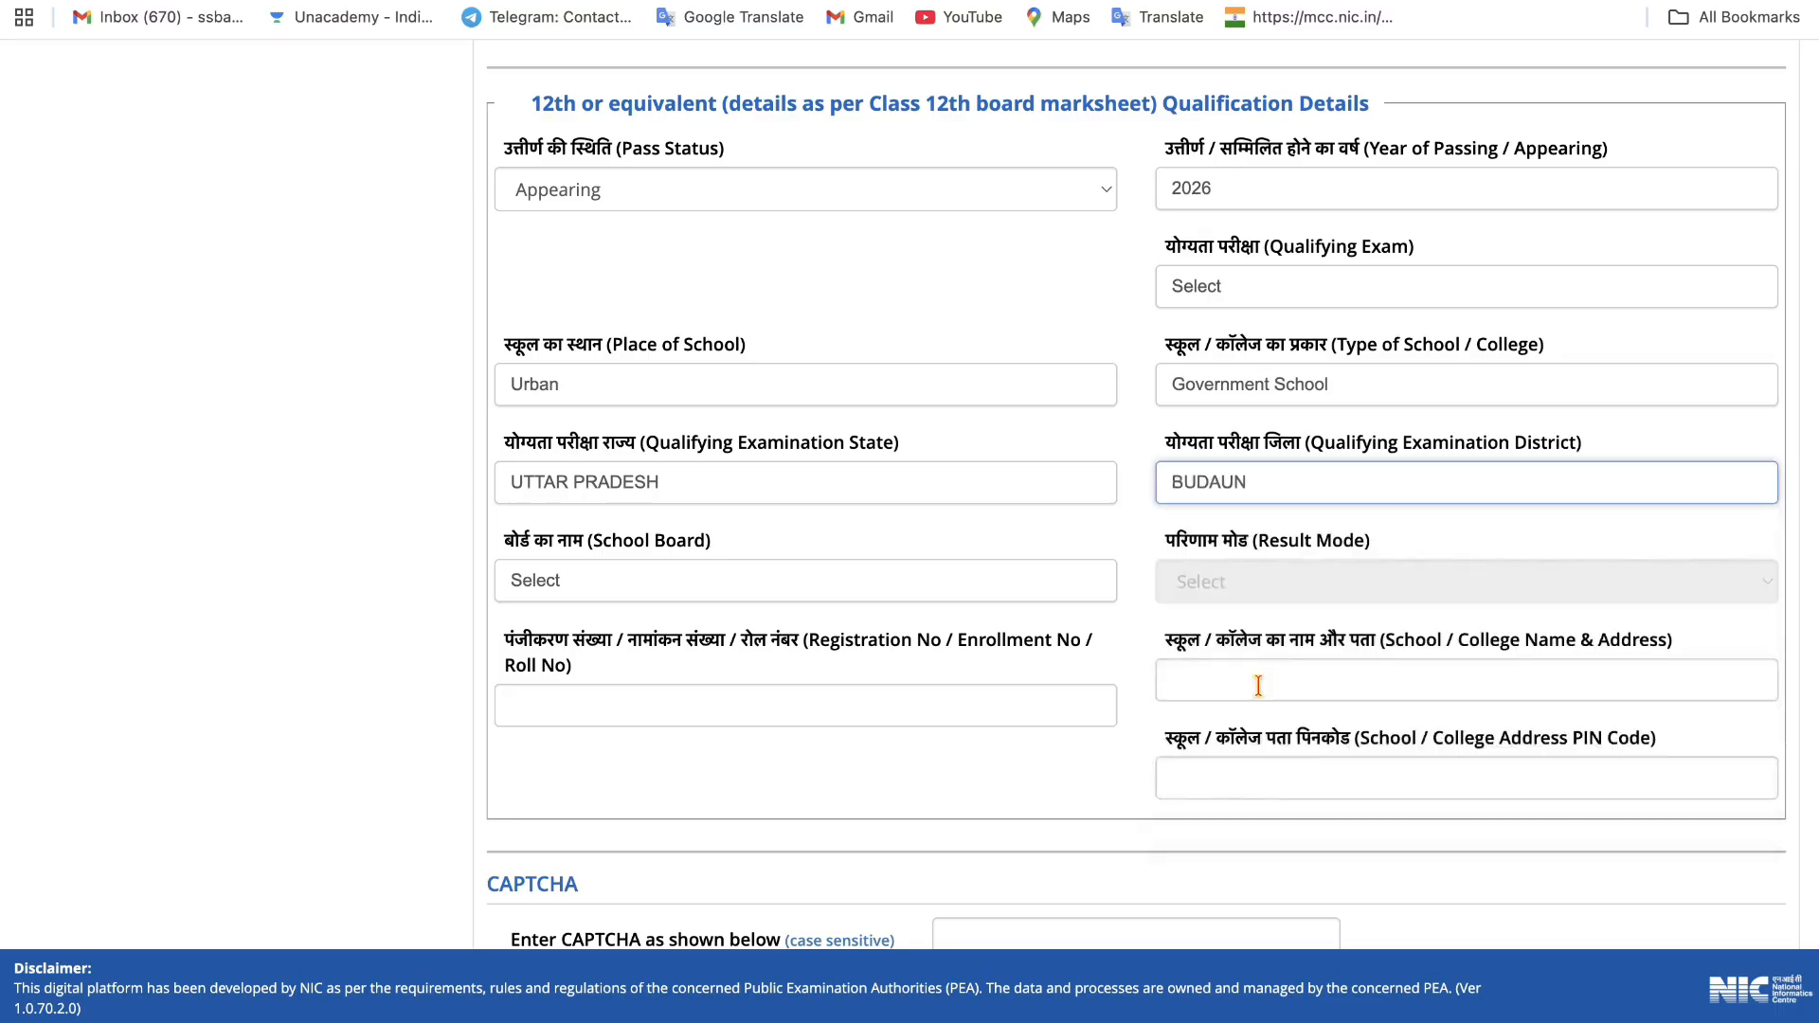
Set the 12th School Board to U P BOARD OF HIGH SCHOOL & INTERMEDIATE EDUCATION.
click(776, 598)
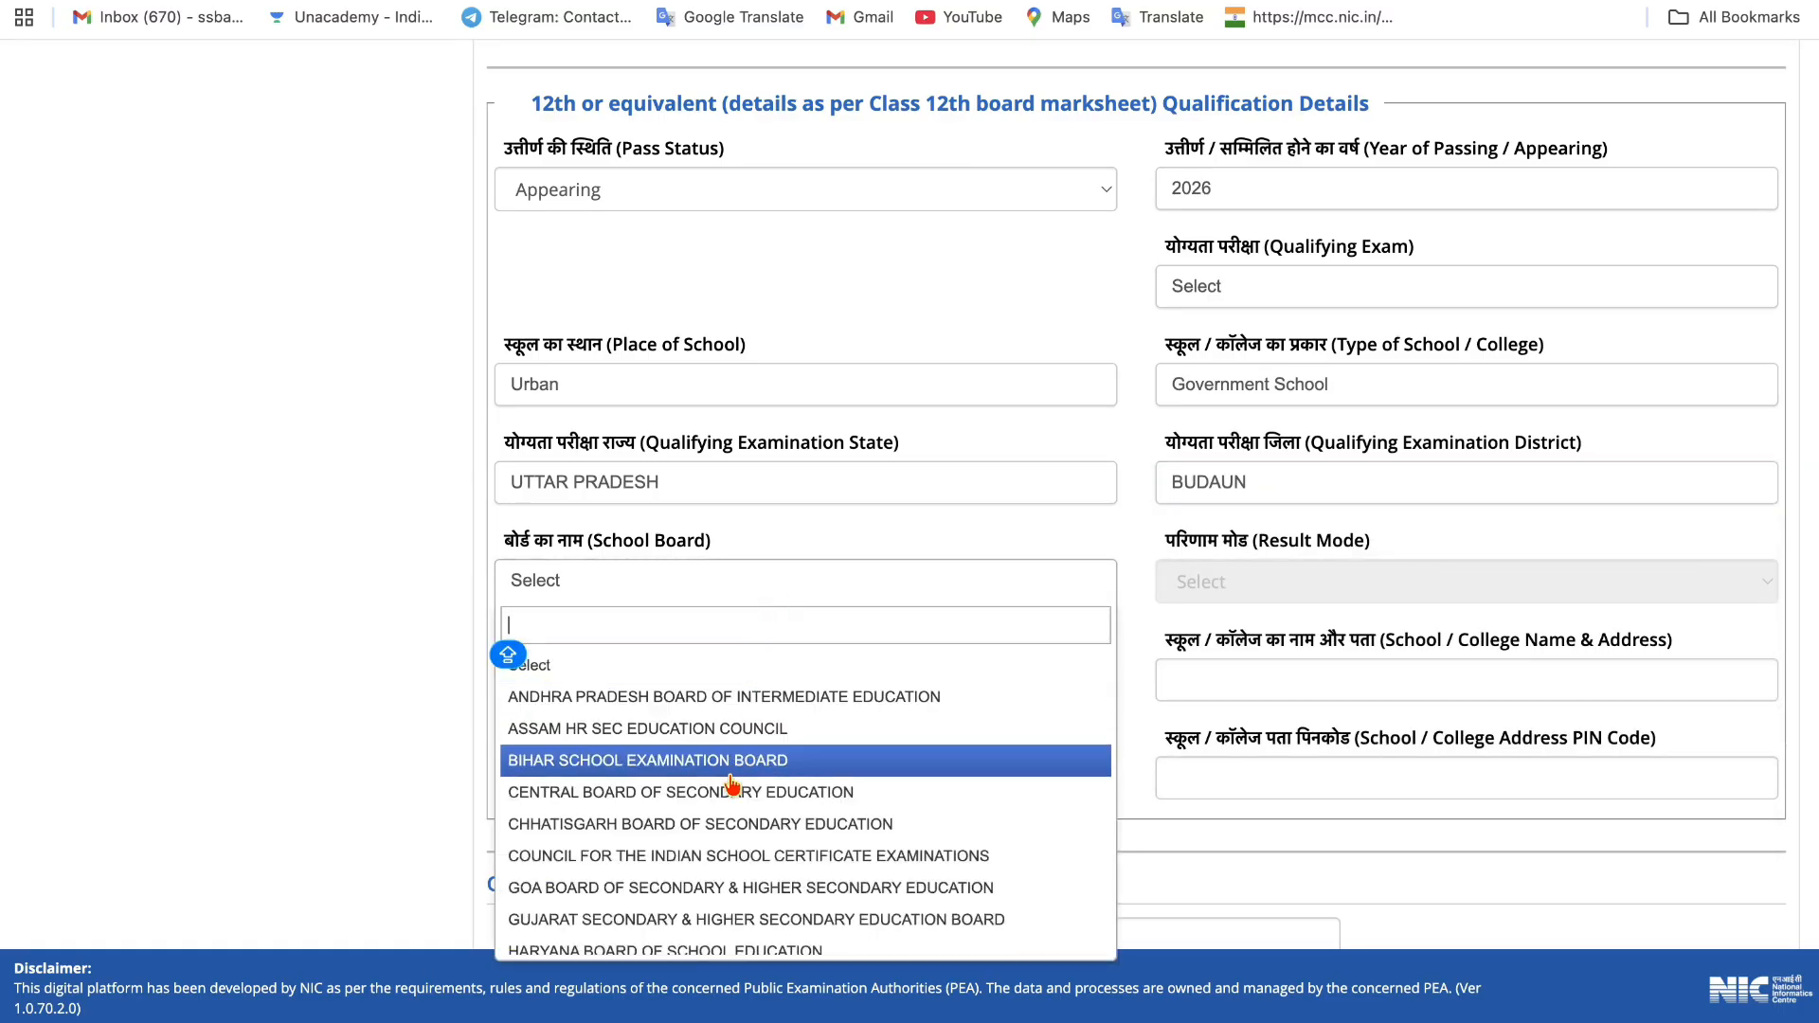
scroll(732, 787, down, 5)
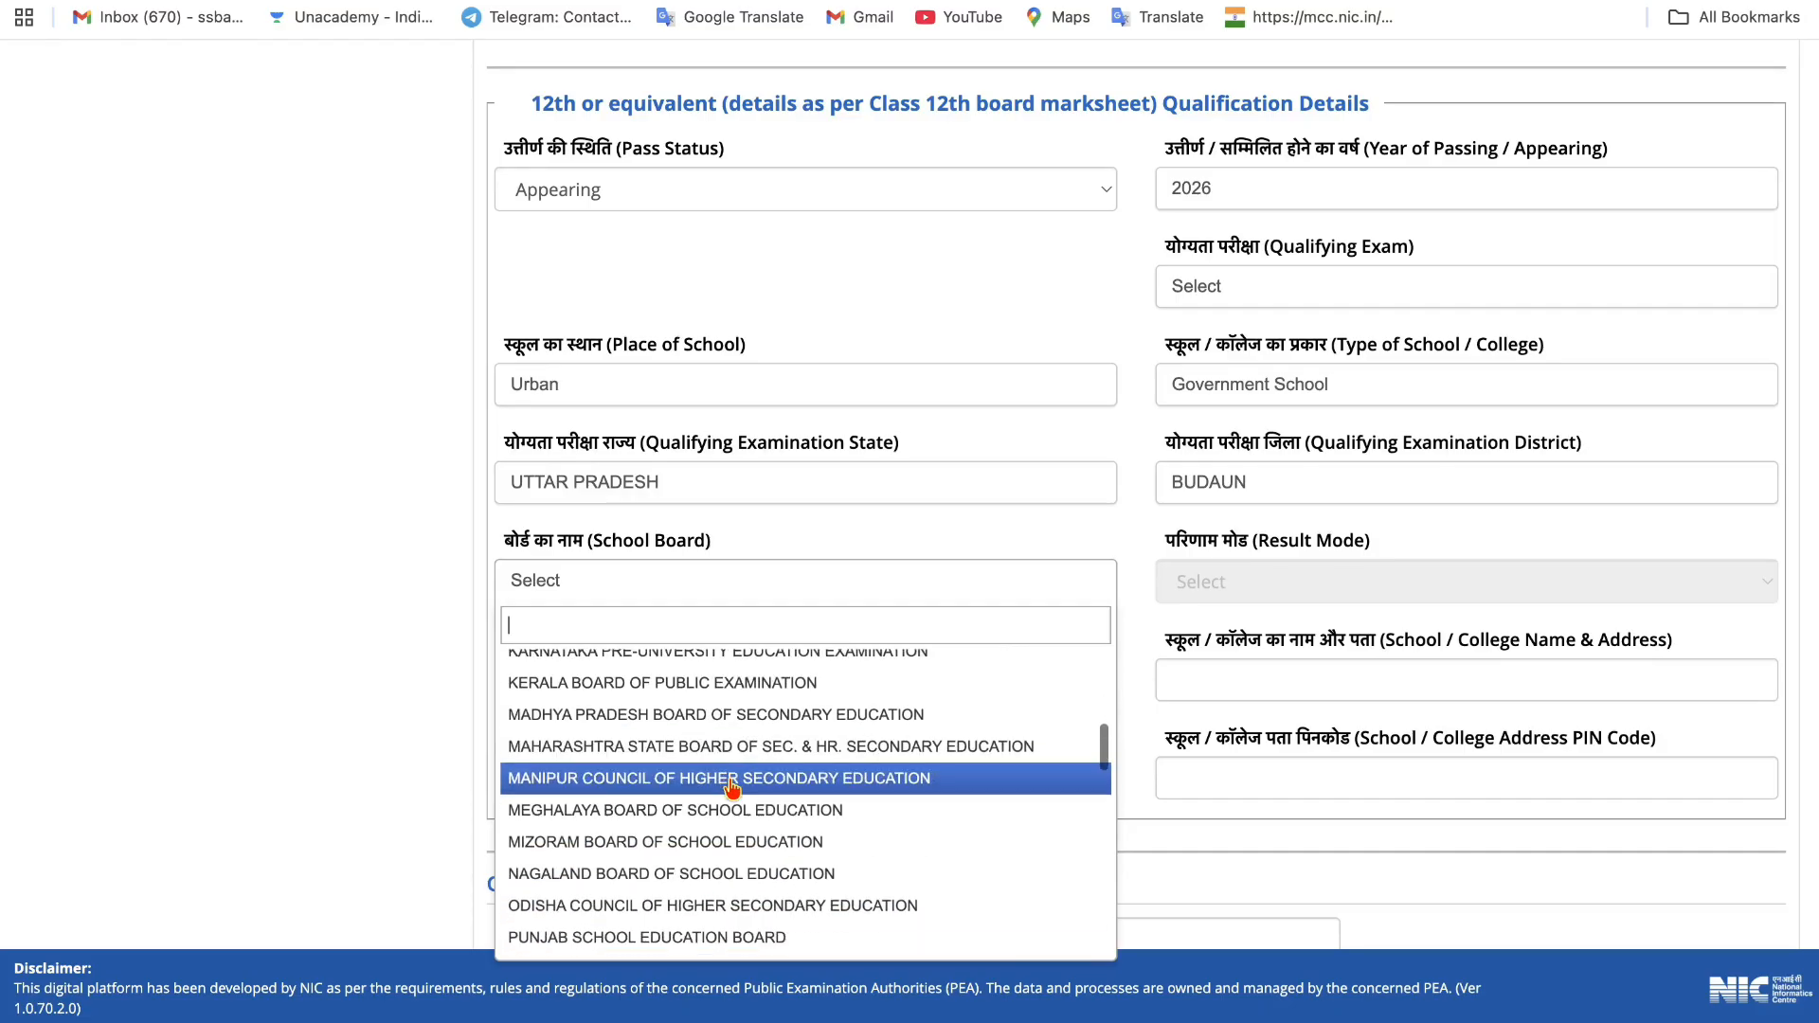
scroll(732, 786, down, 4)
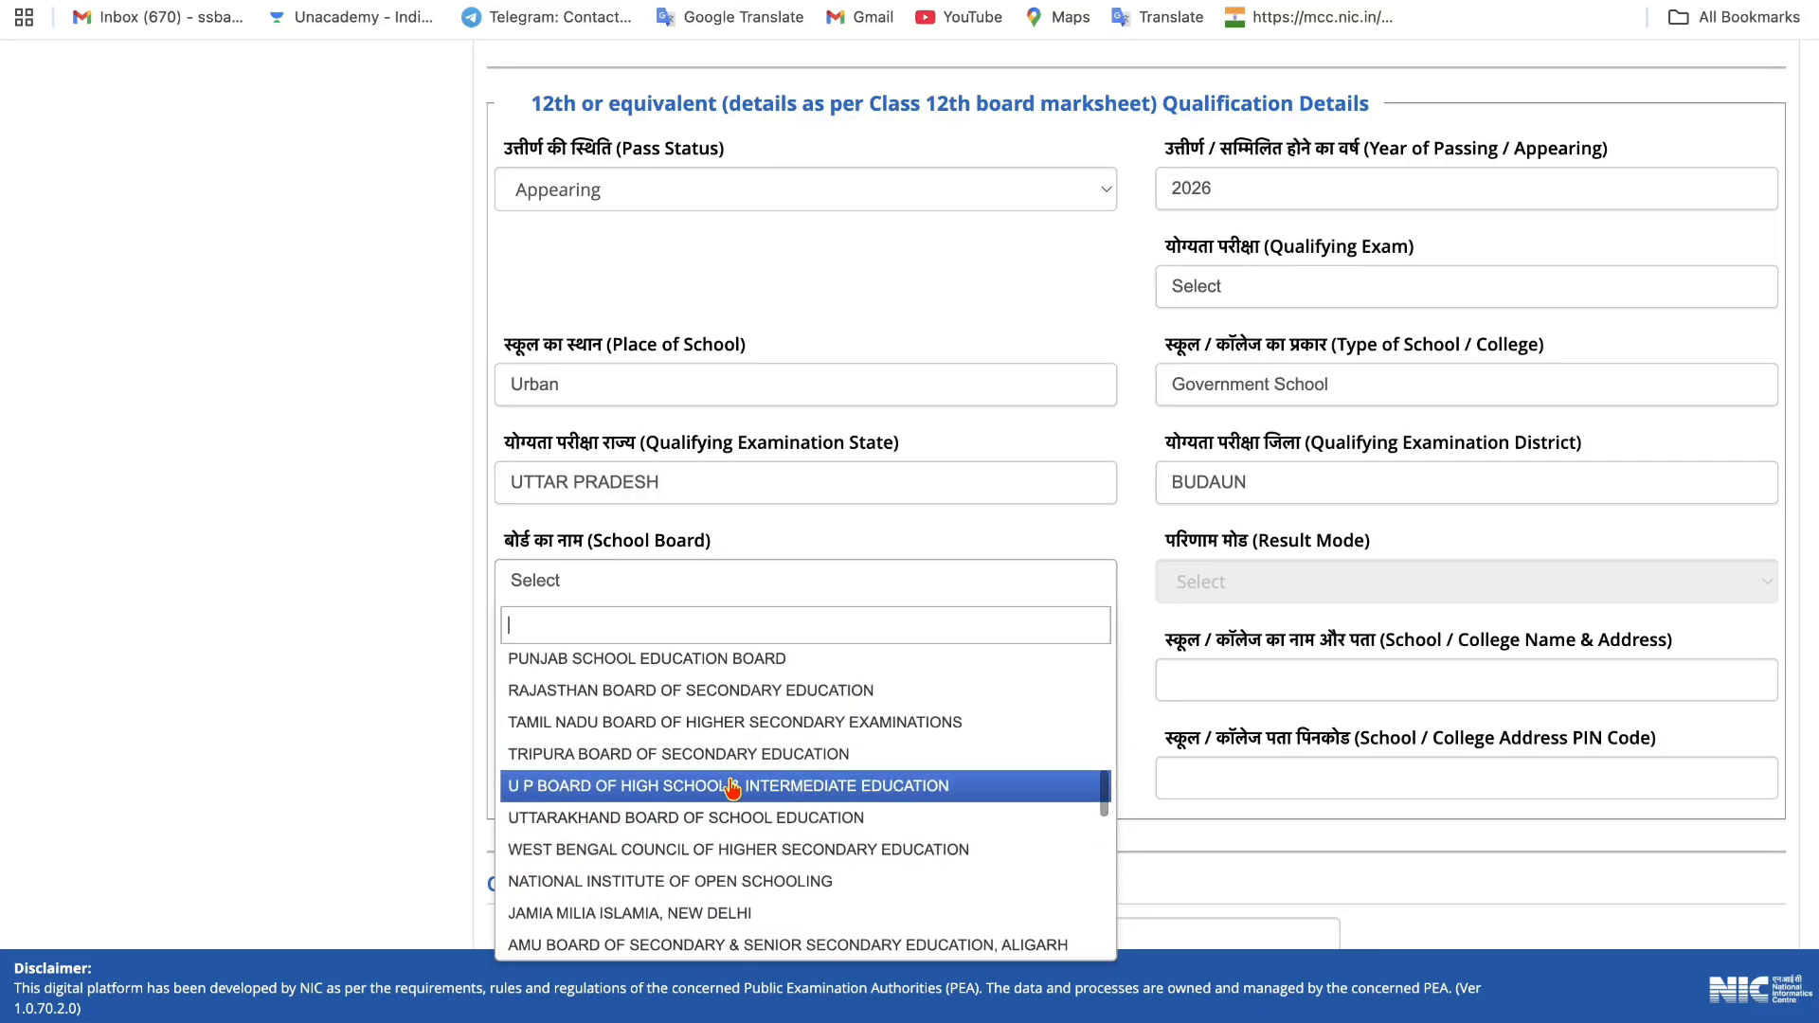
click(732, 785)
click(1262, 597)
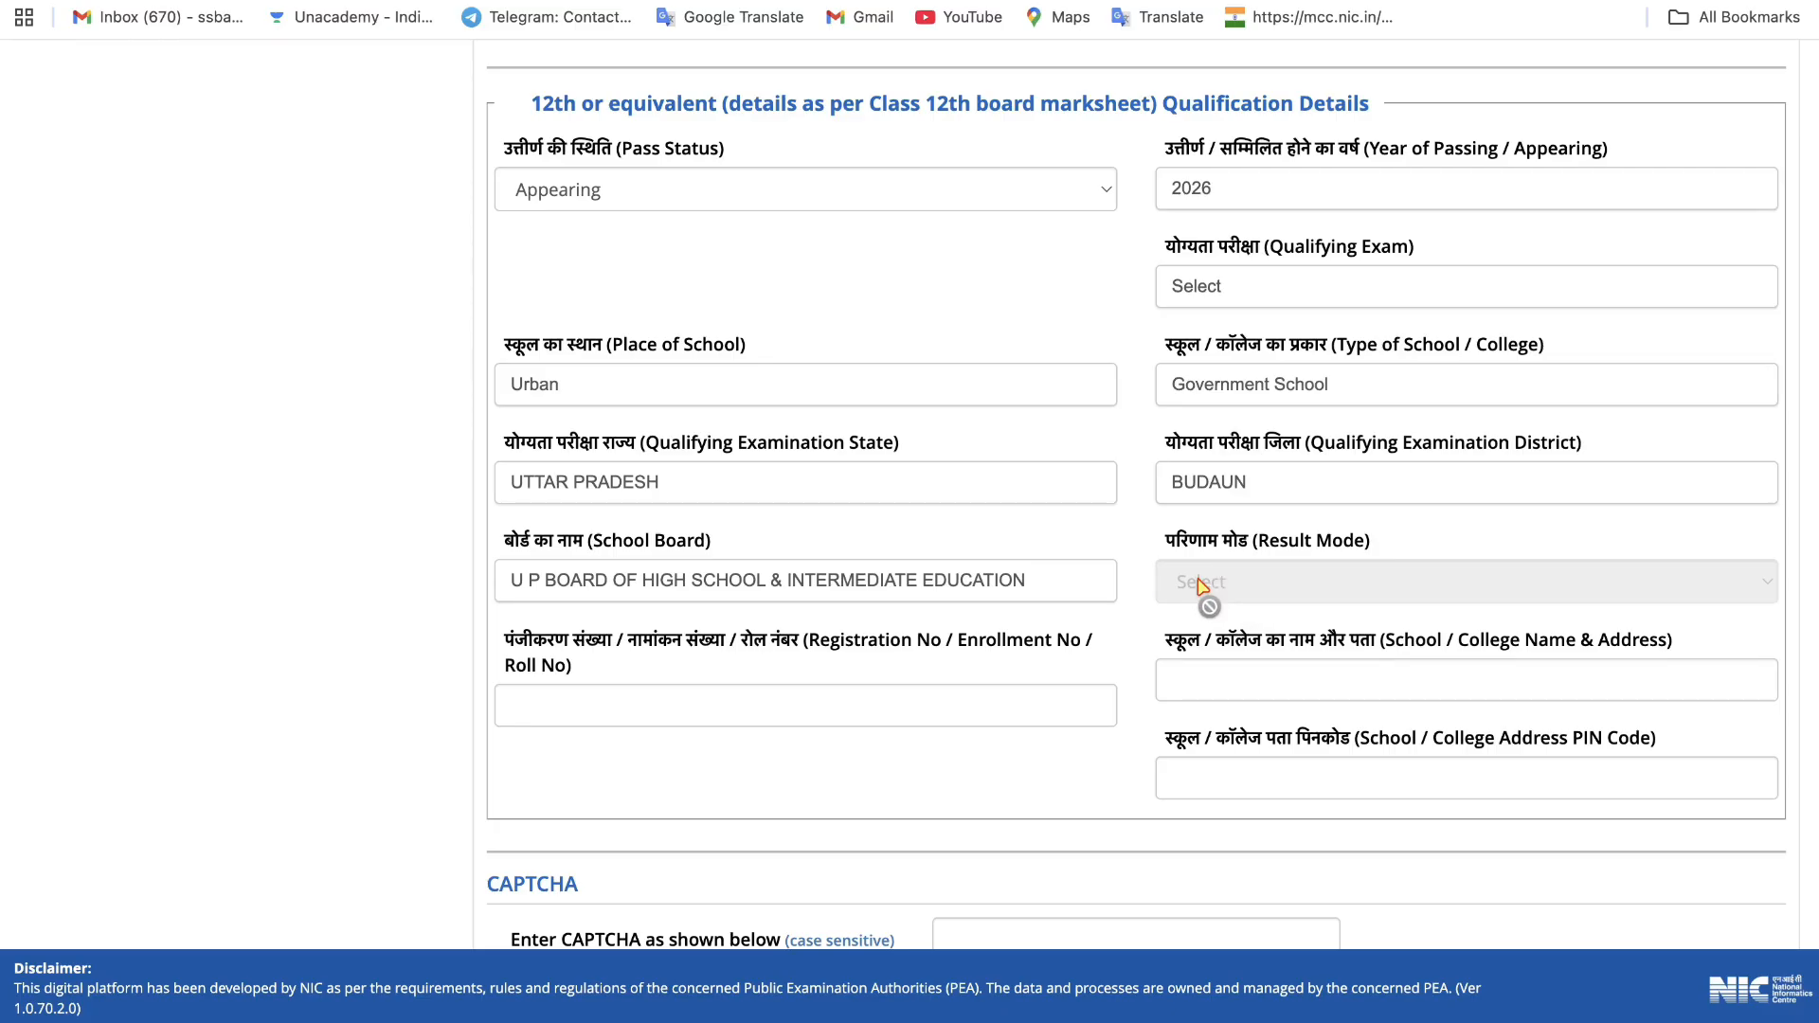
Change the 12th Pass Status to Passed and set the Year of Passing / Appearing to 2024.
scroll(764, 413, up, 2)
click(760, 303)
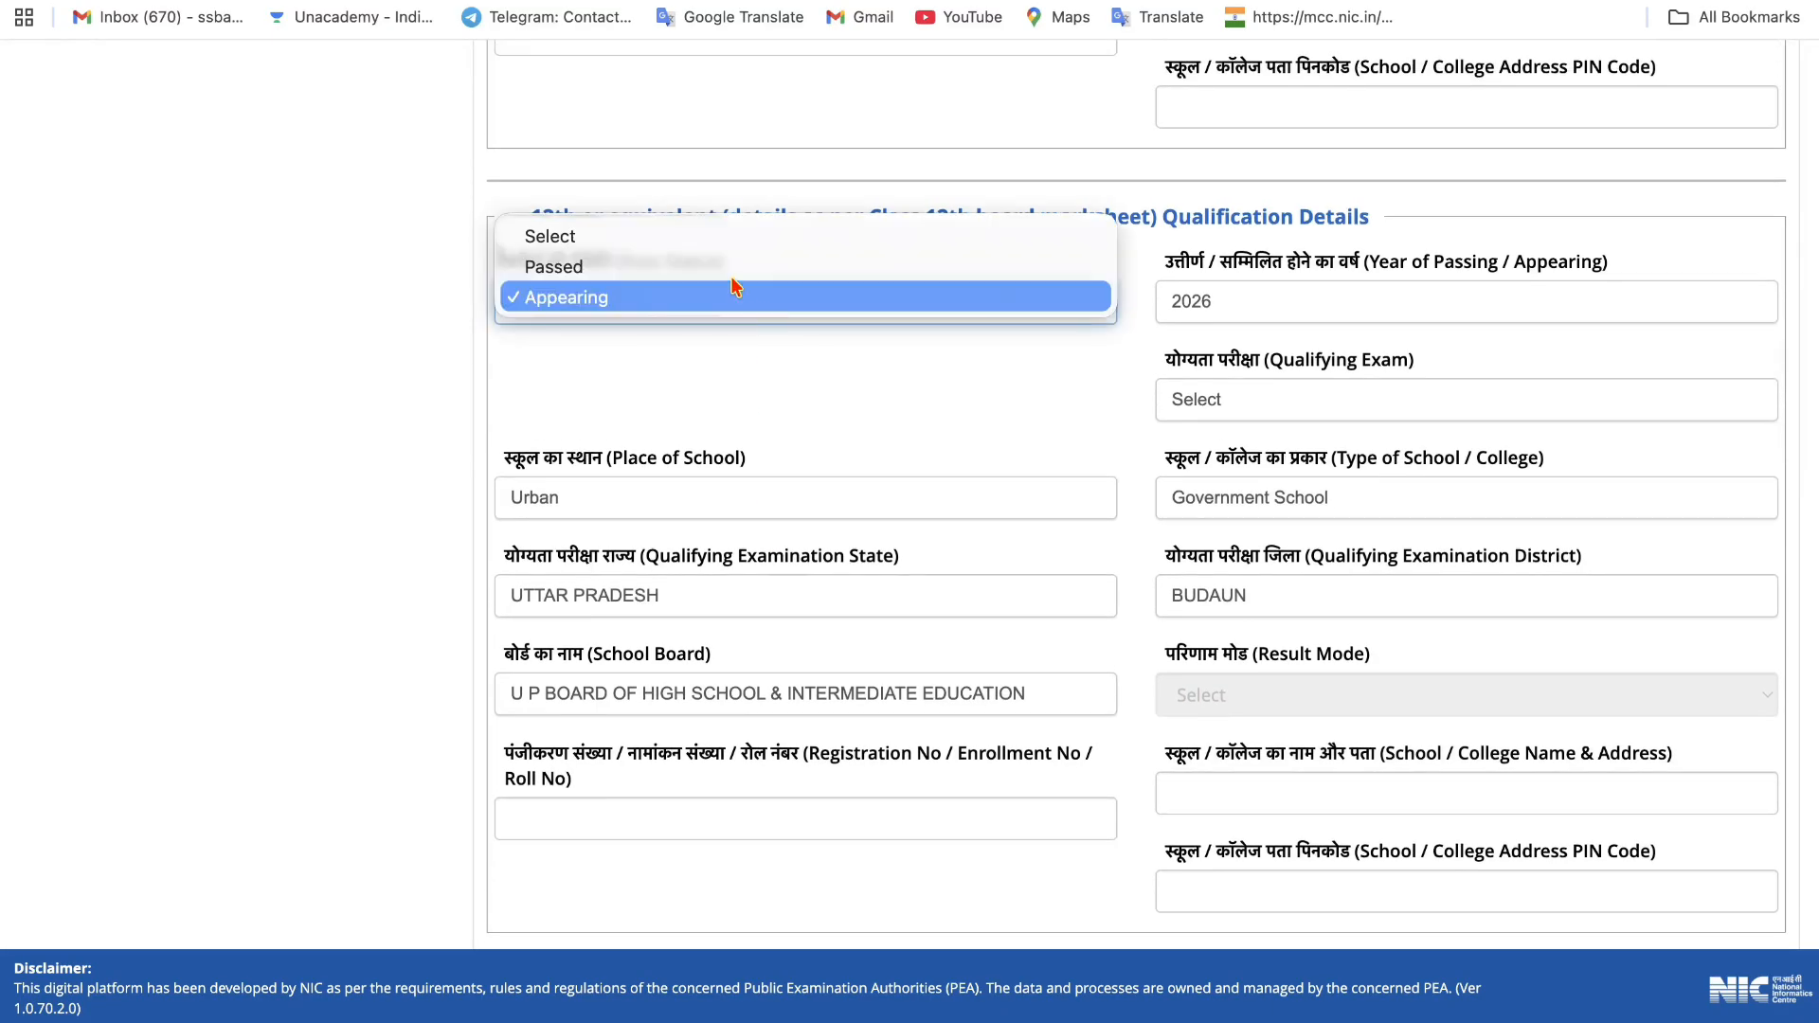
click(730, 267)
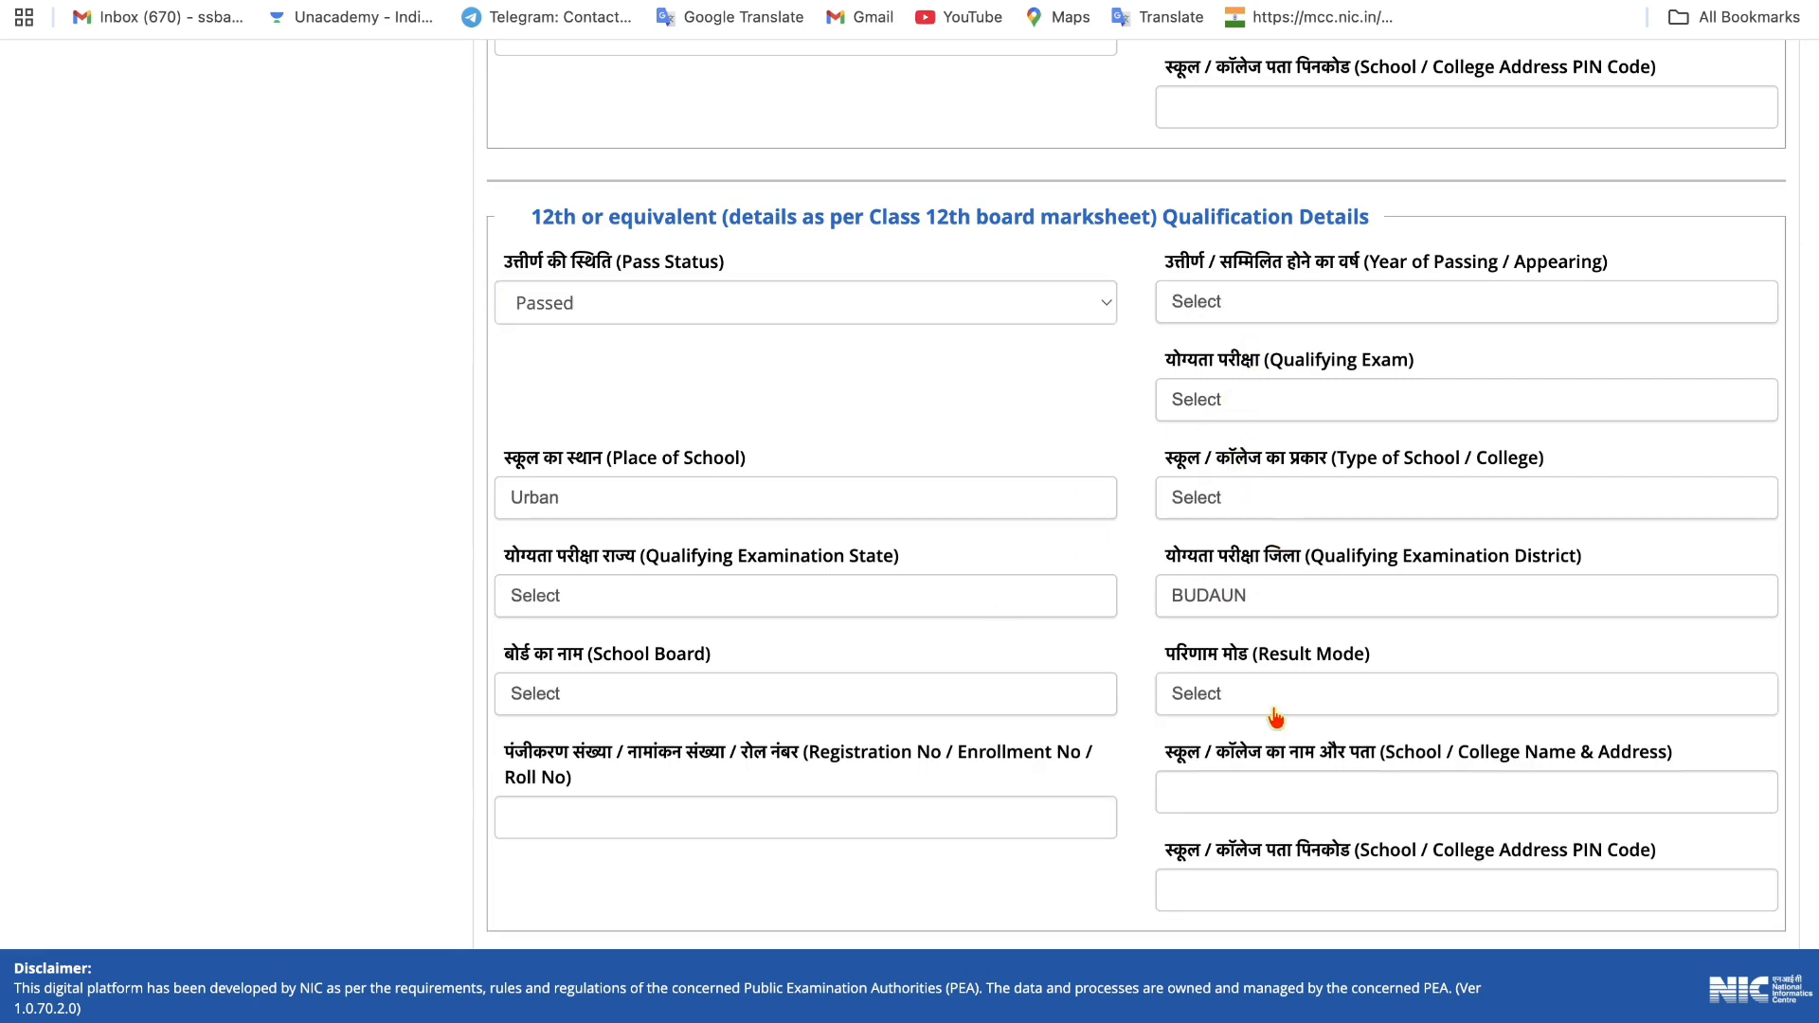
click(1259, 300)
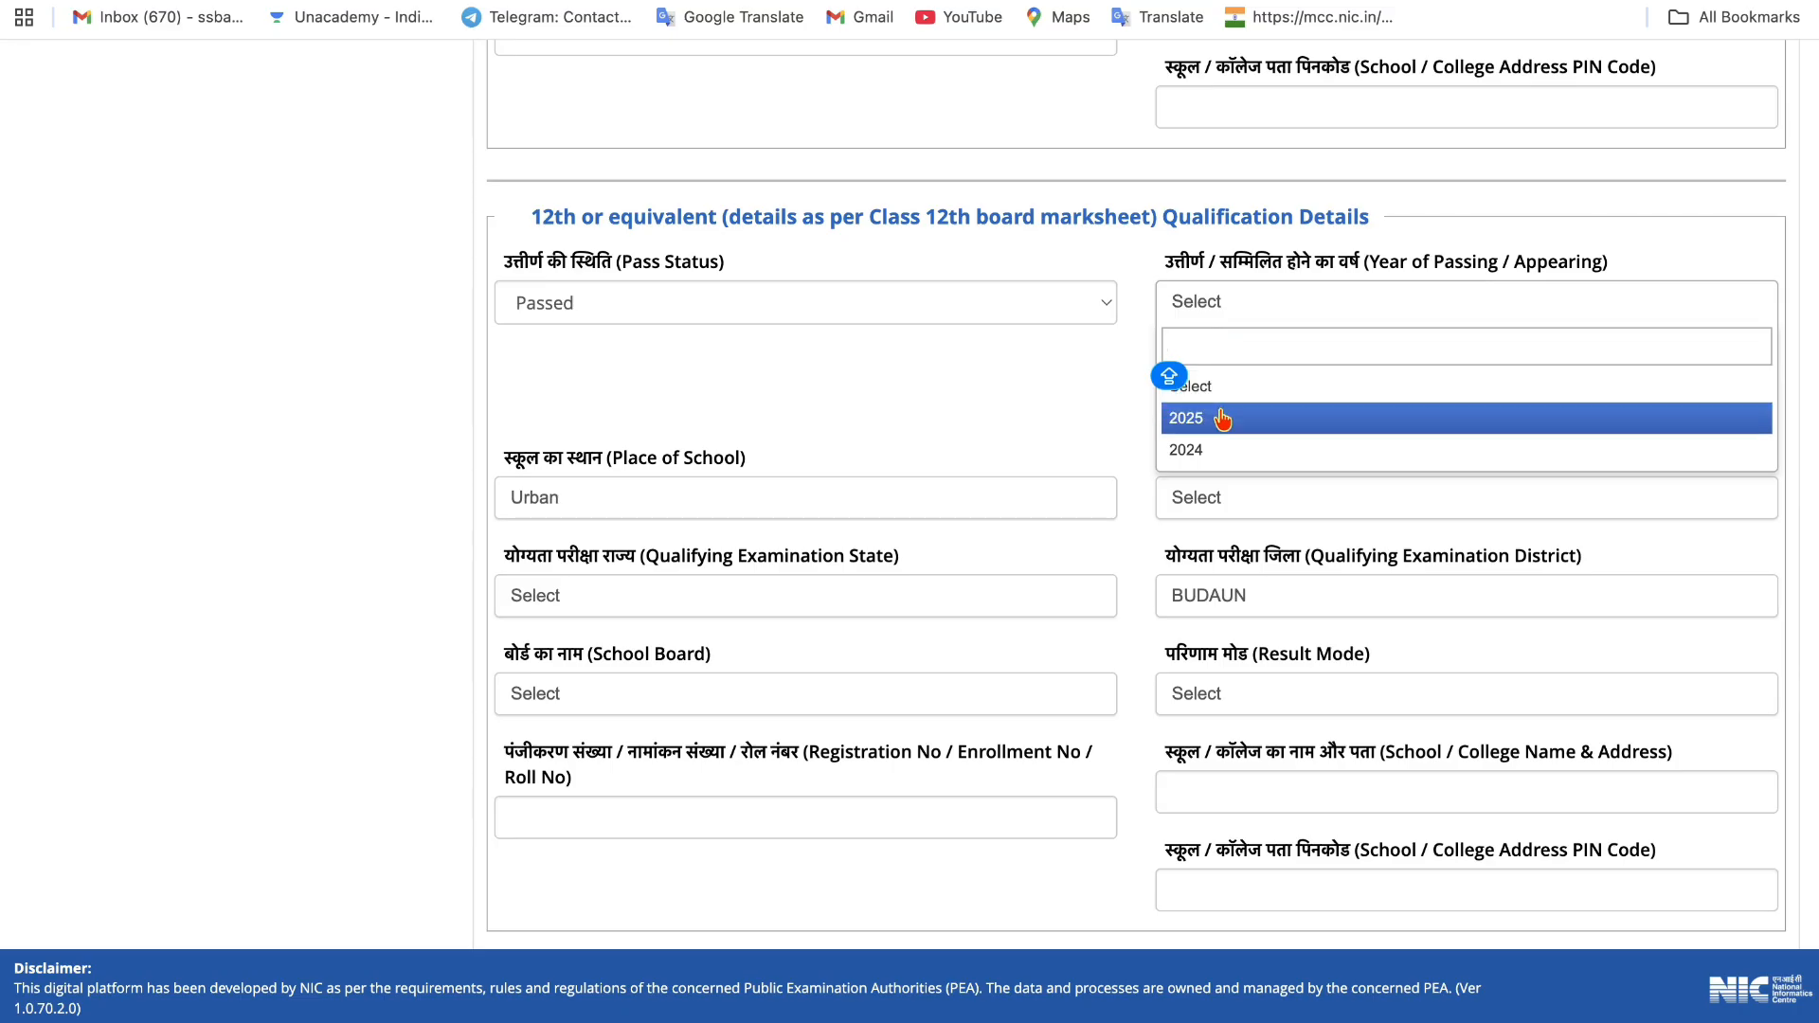
click(1213, 451)
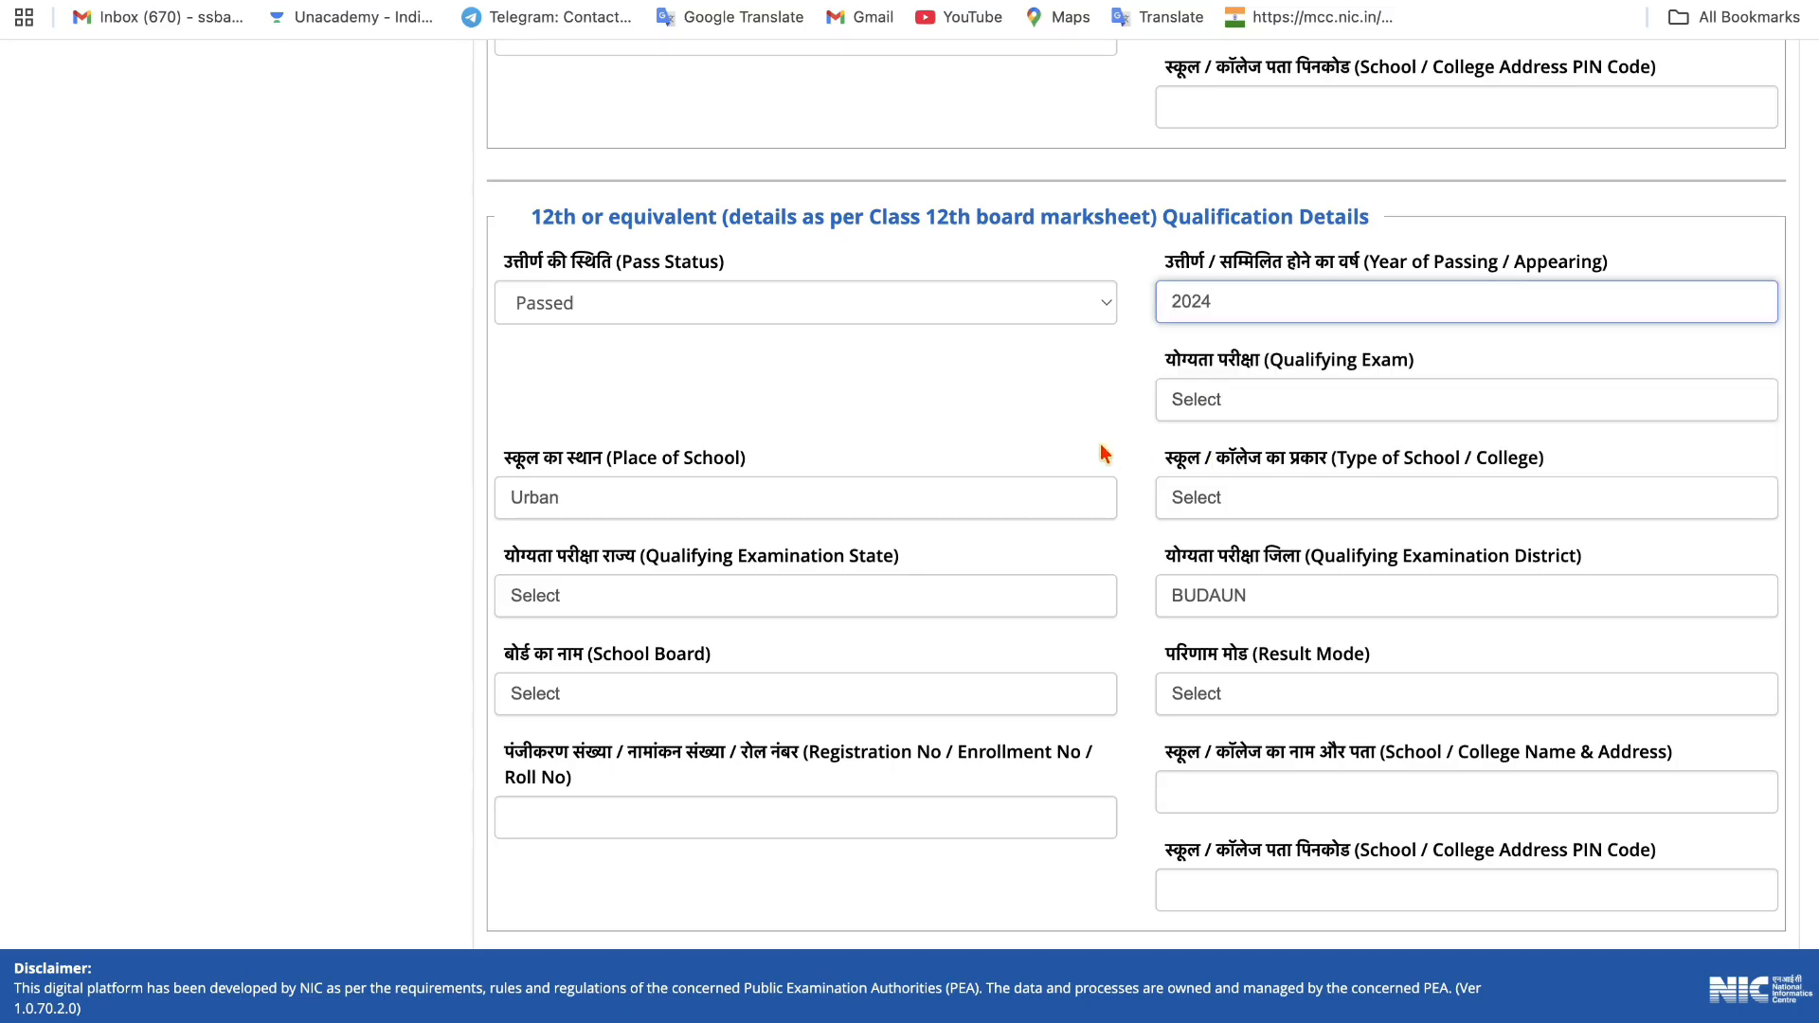
Check the 12th Qualifying Exam options without choosing one, and set the Result Mode to Percentage.
click(1195, 403)
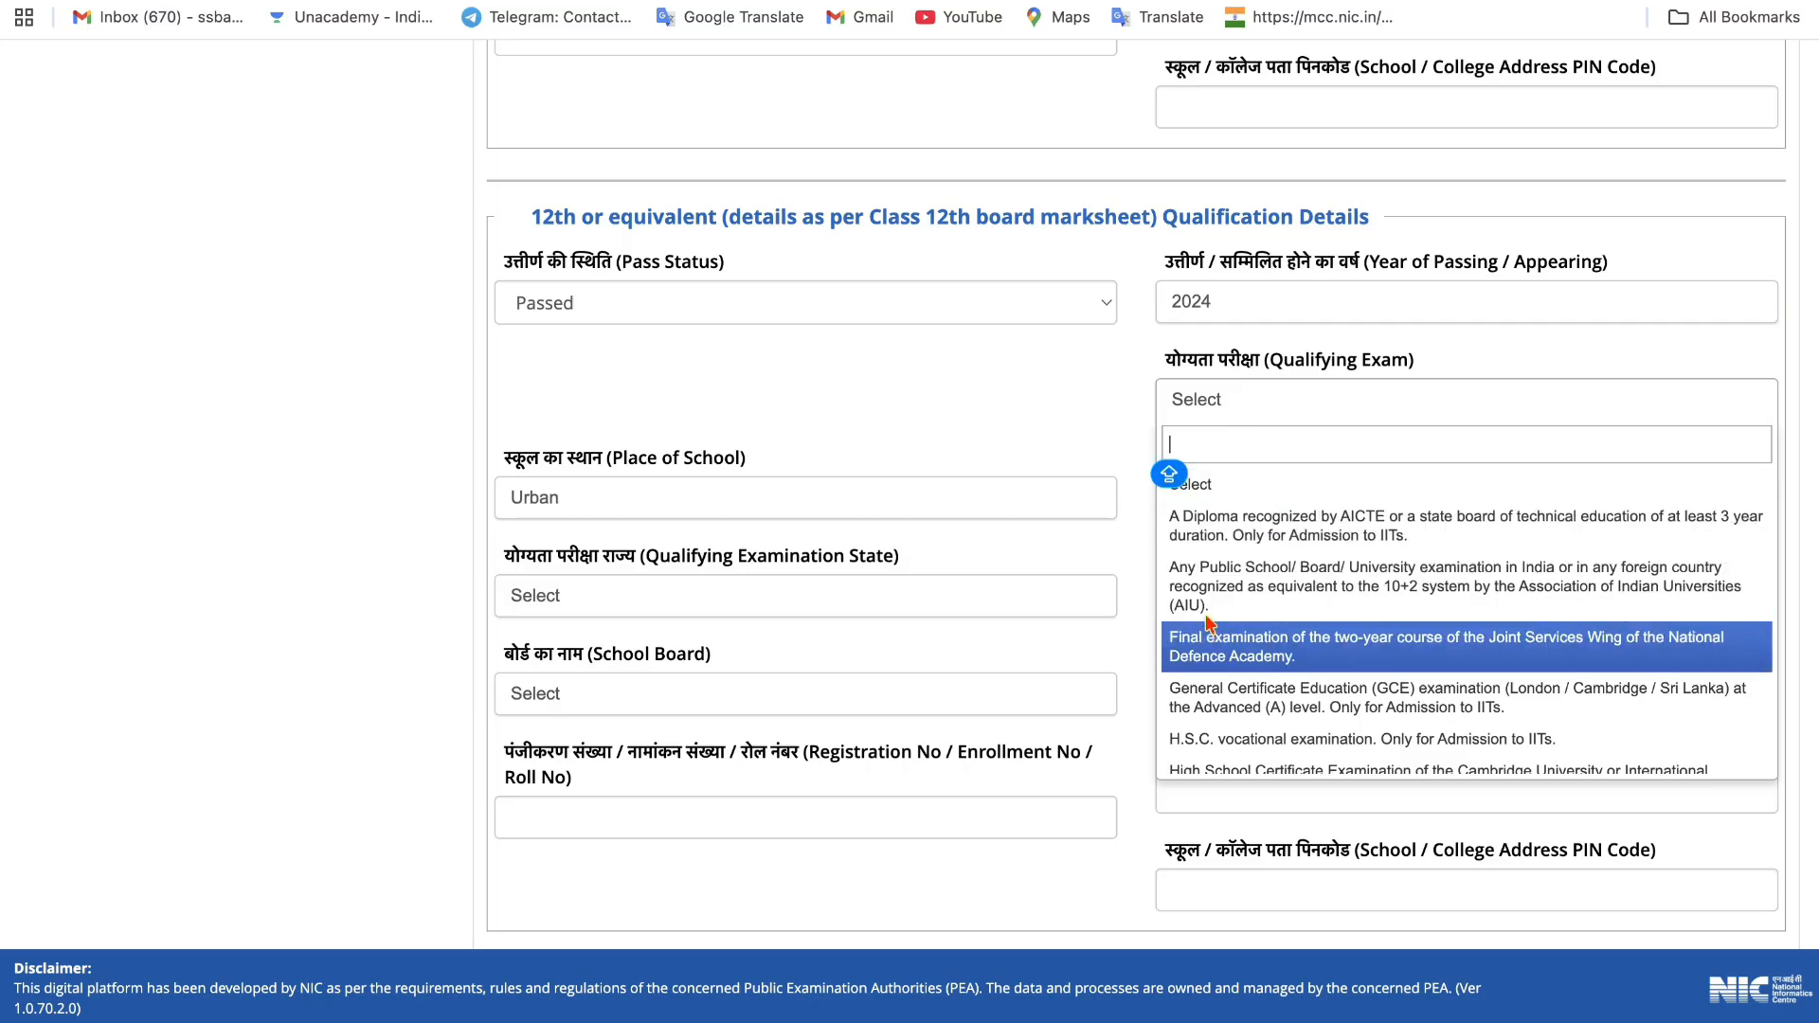
click(1092, 435)
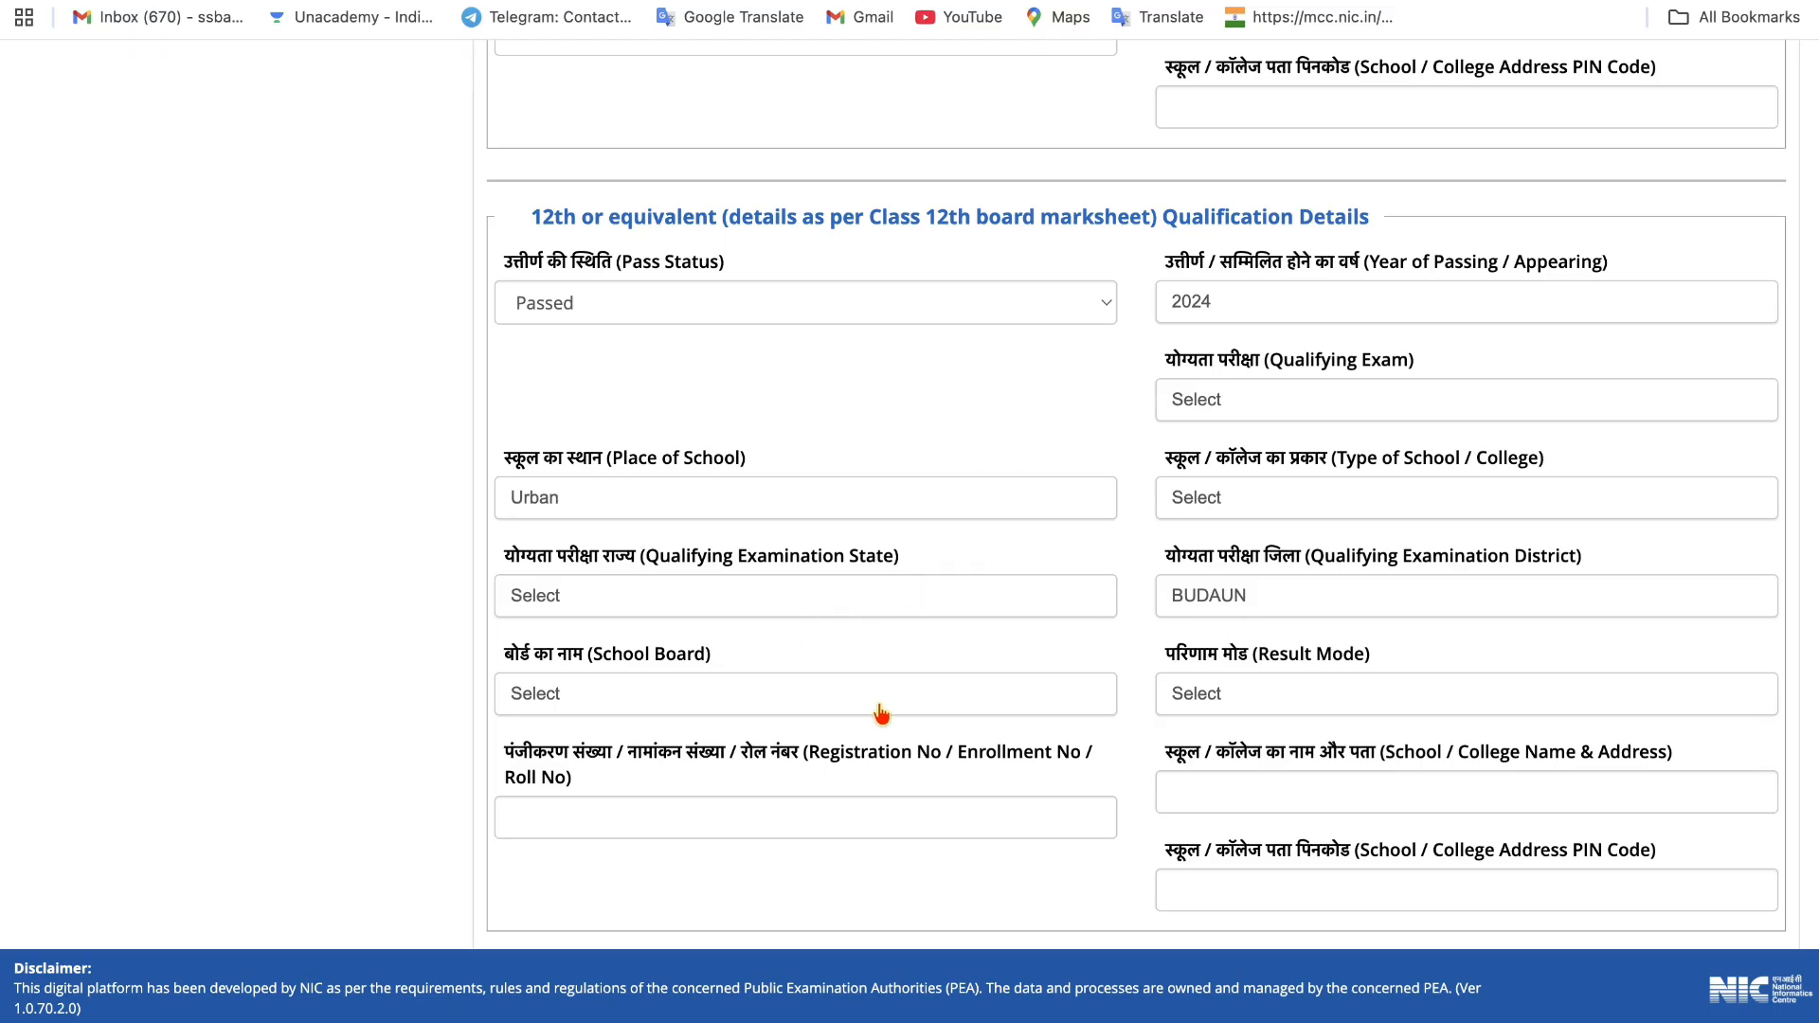
click(1192, 701)
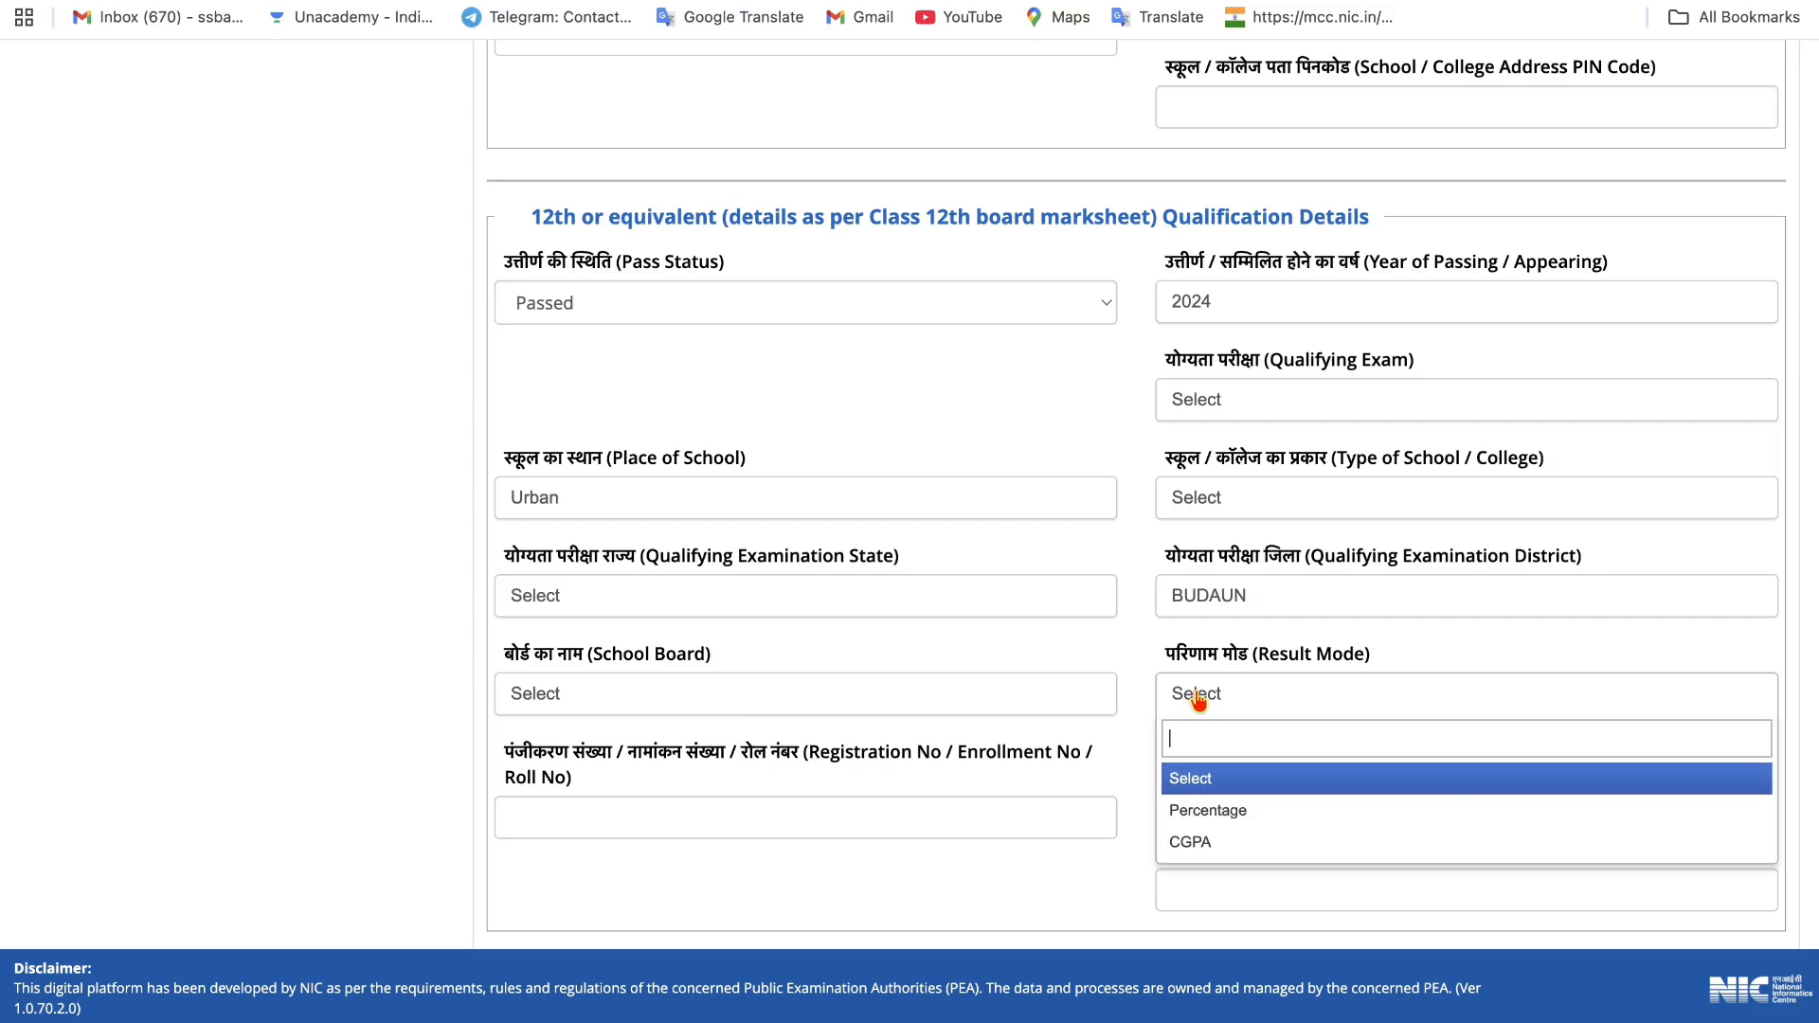
click(1199, 807)
Enter 500 as the 12th Total Marks and 400 as the Obtained Marks.
scroll(881, 741, down, 3)
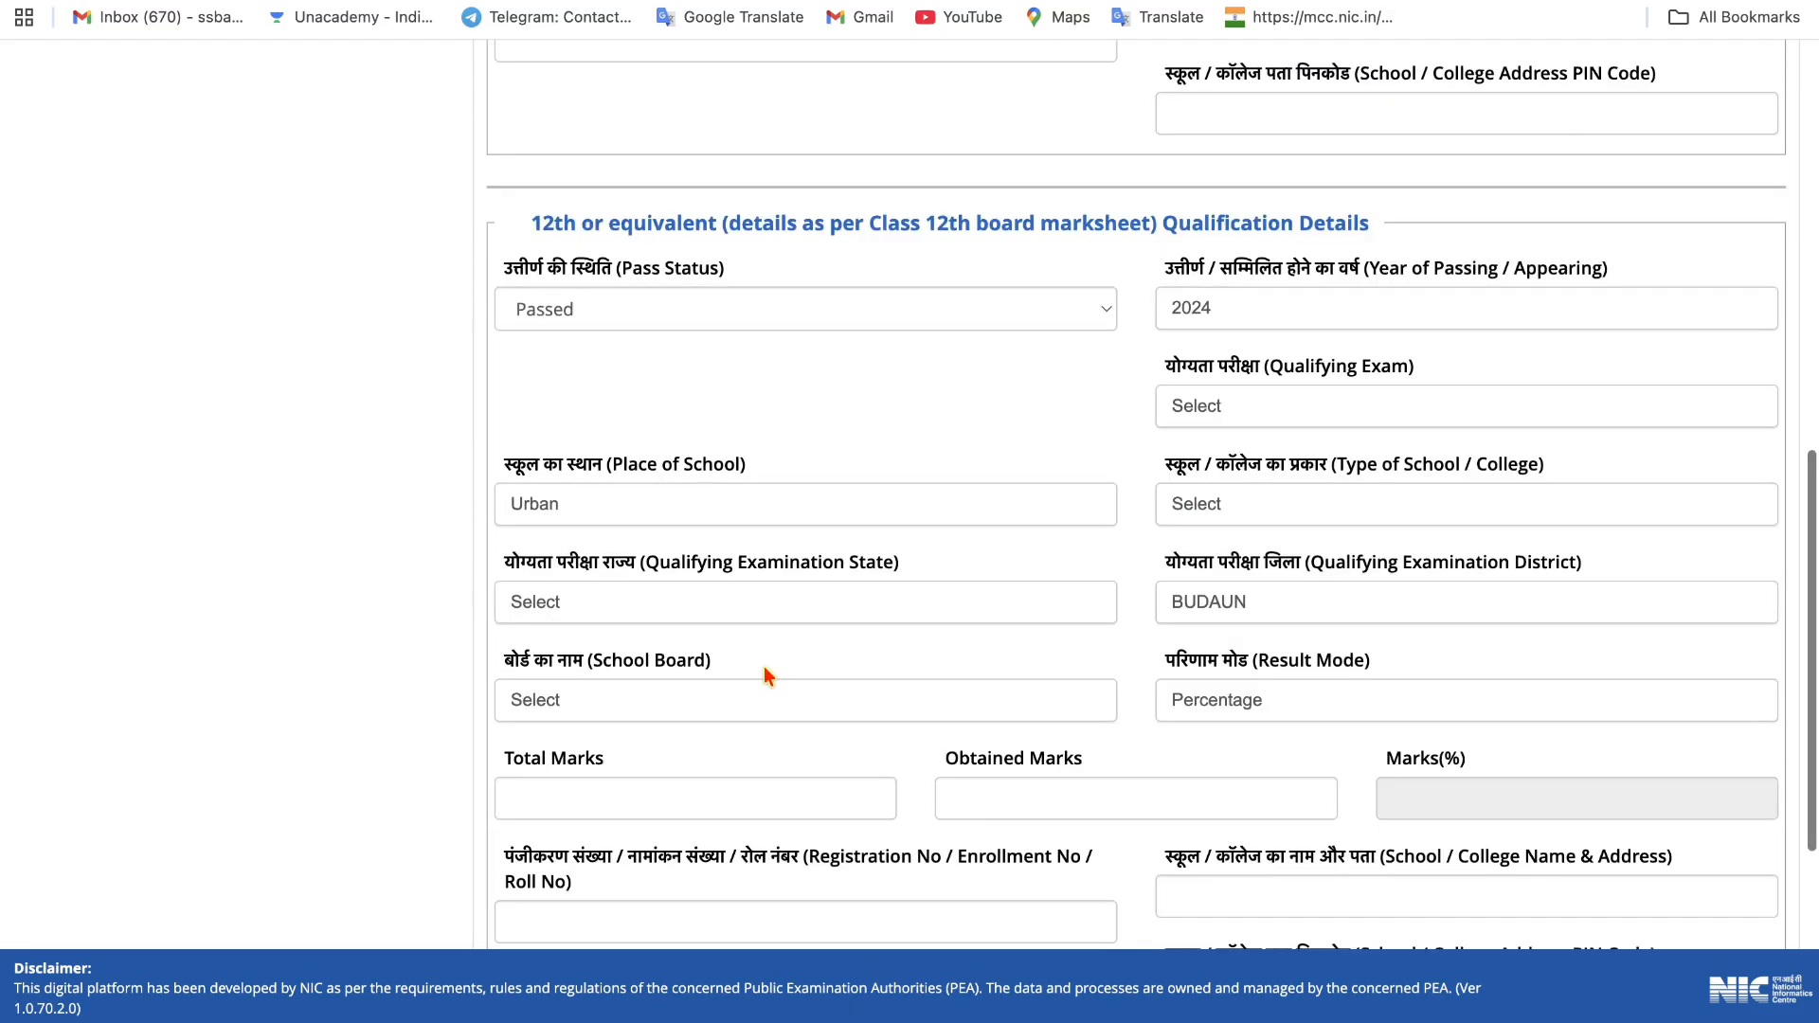
scroll(767, 677, down, 3)
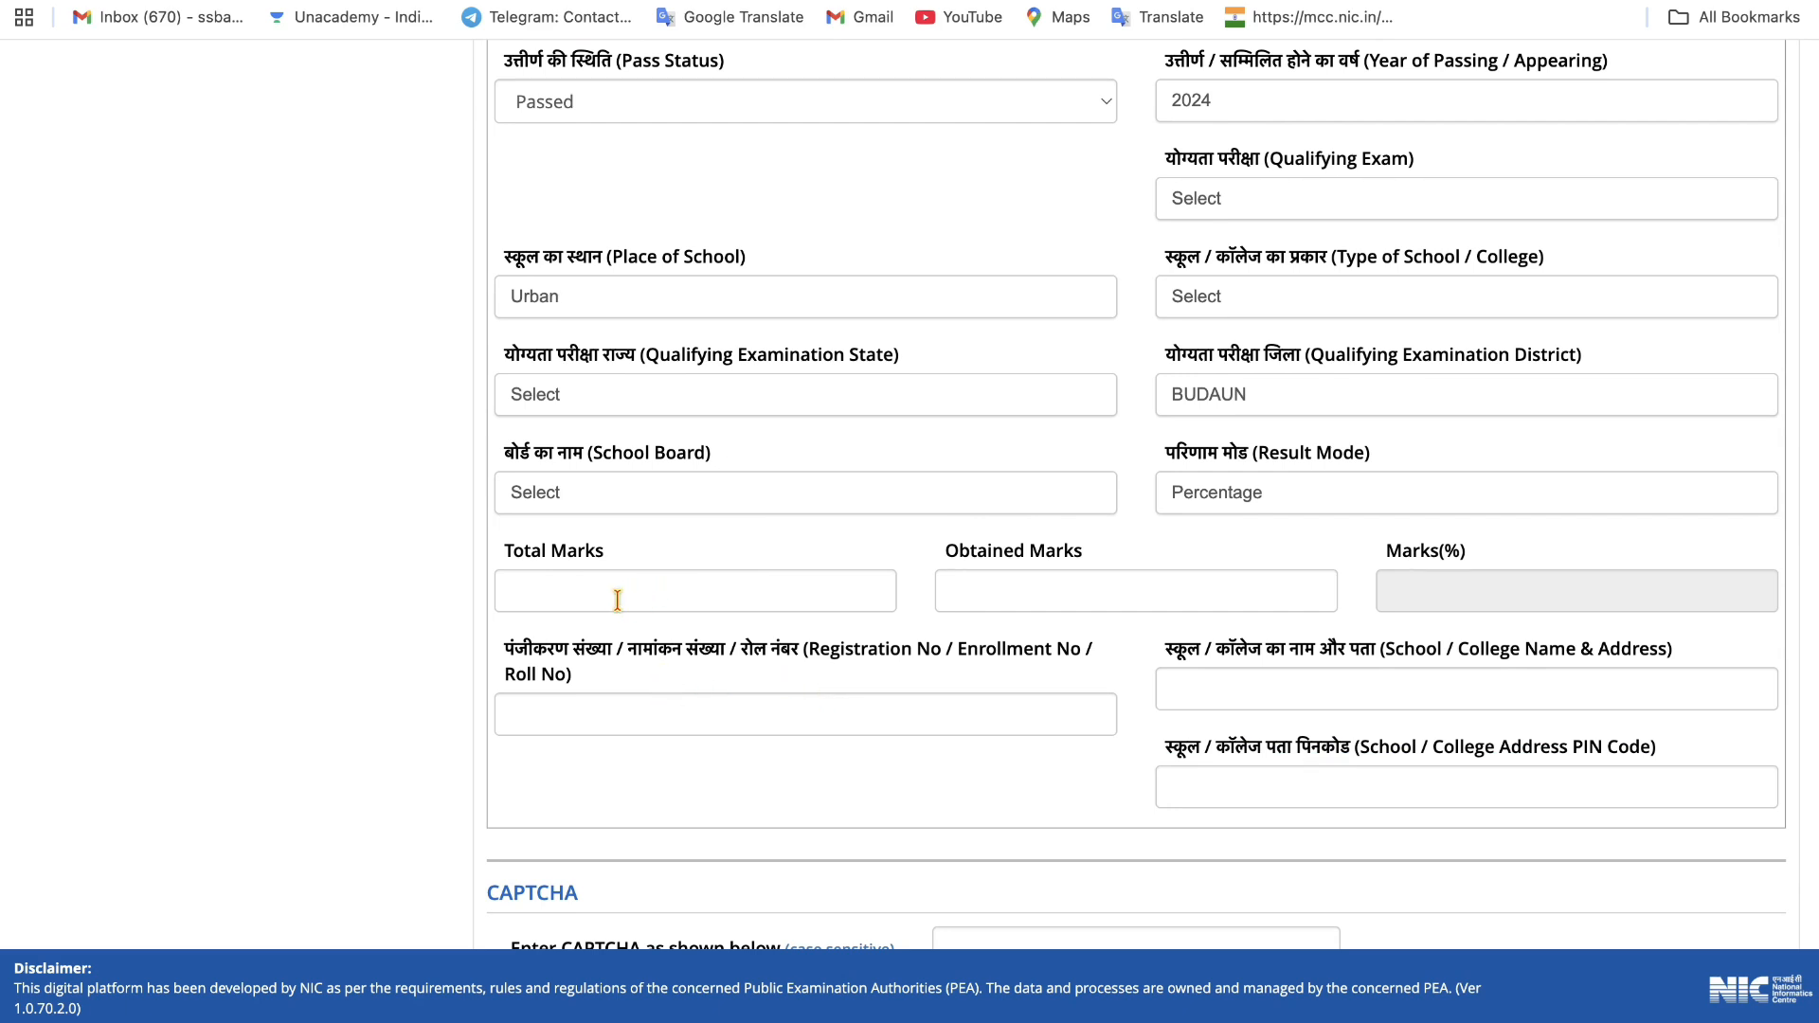
click(791, 597)
text(5)
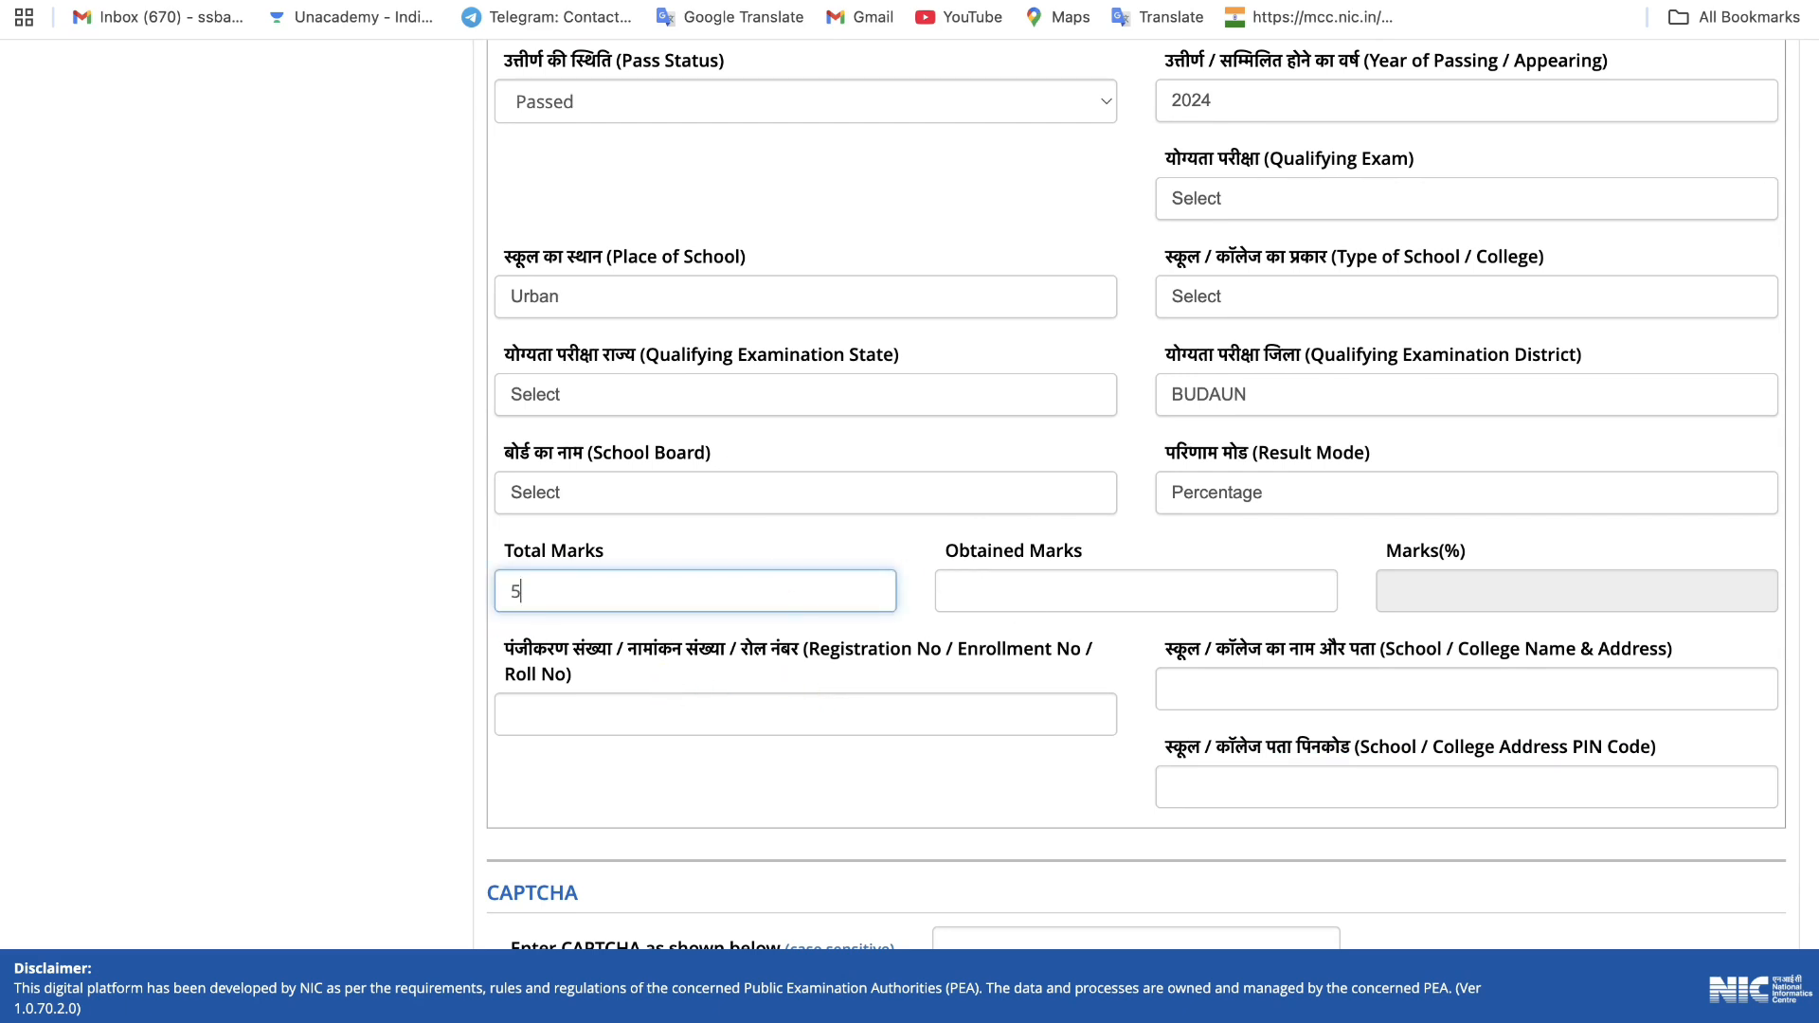
text(00)
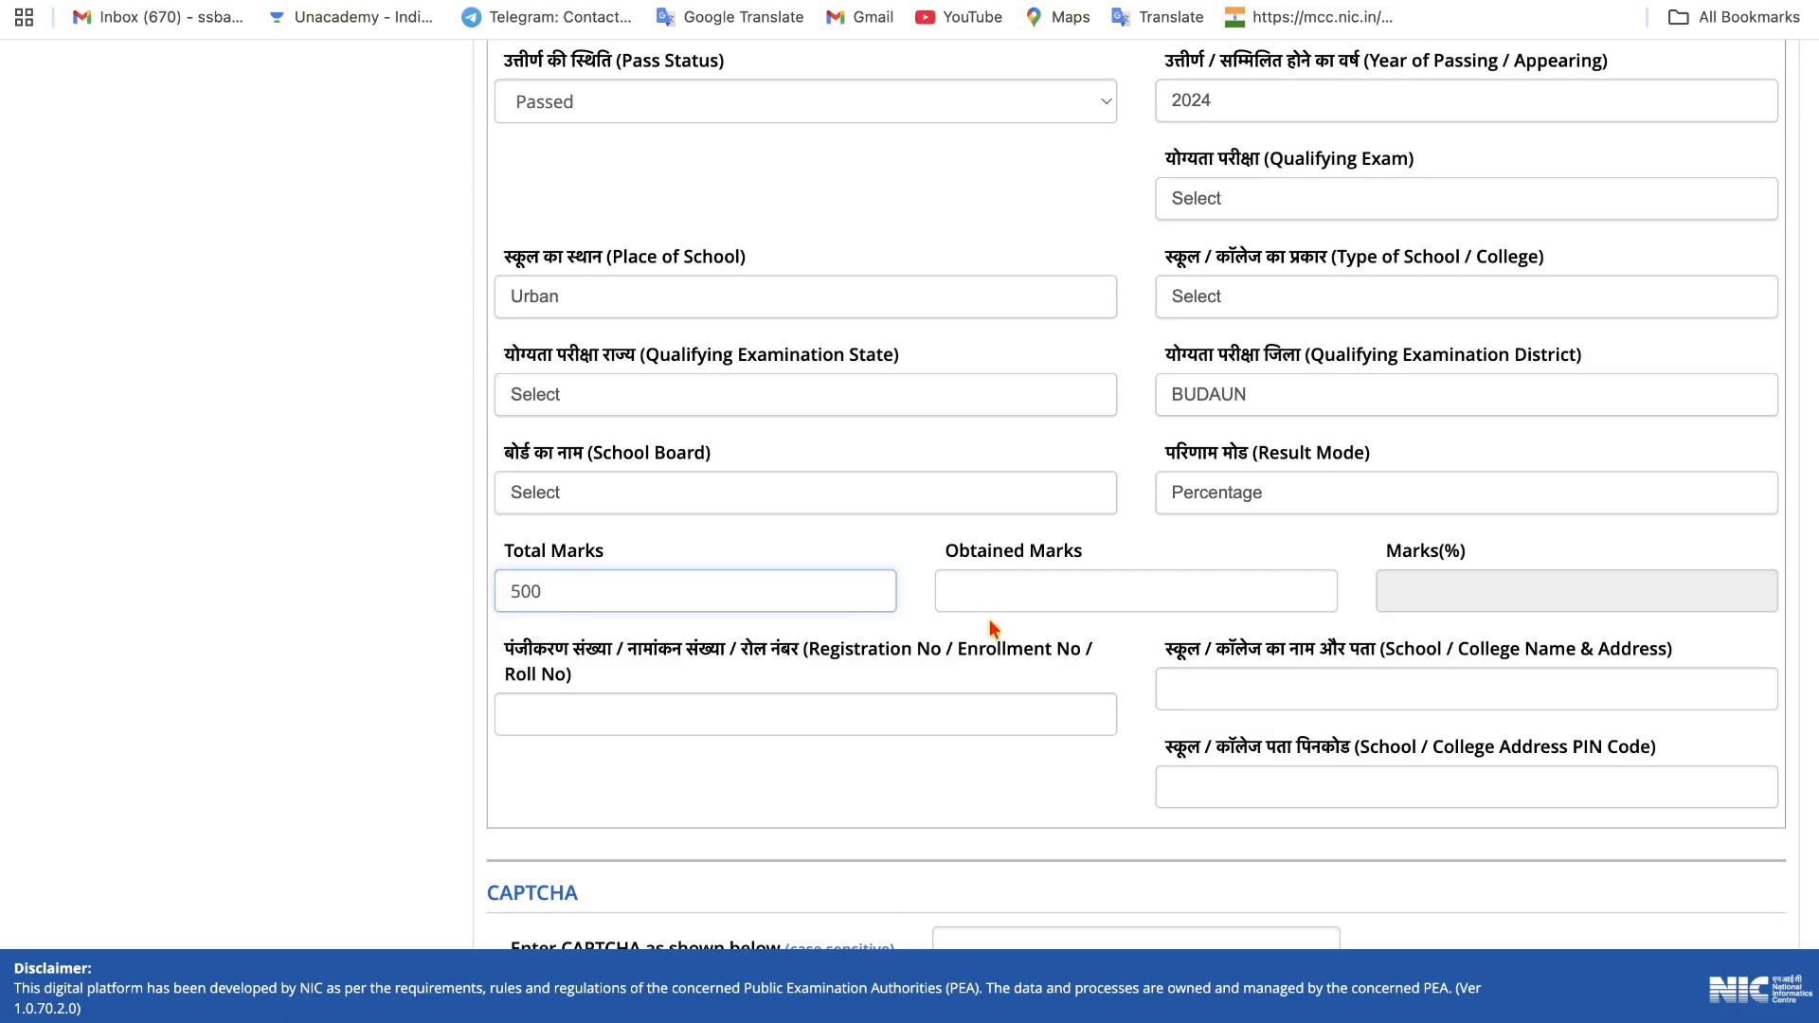
click(991, 593)
text(400)
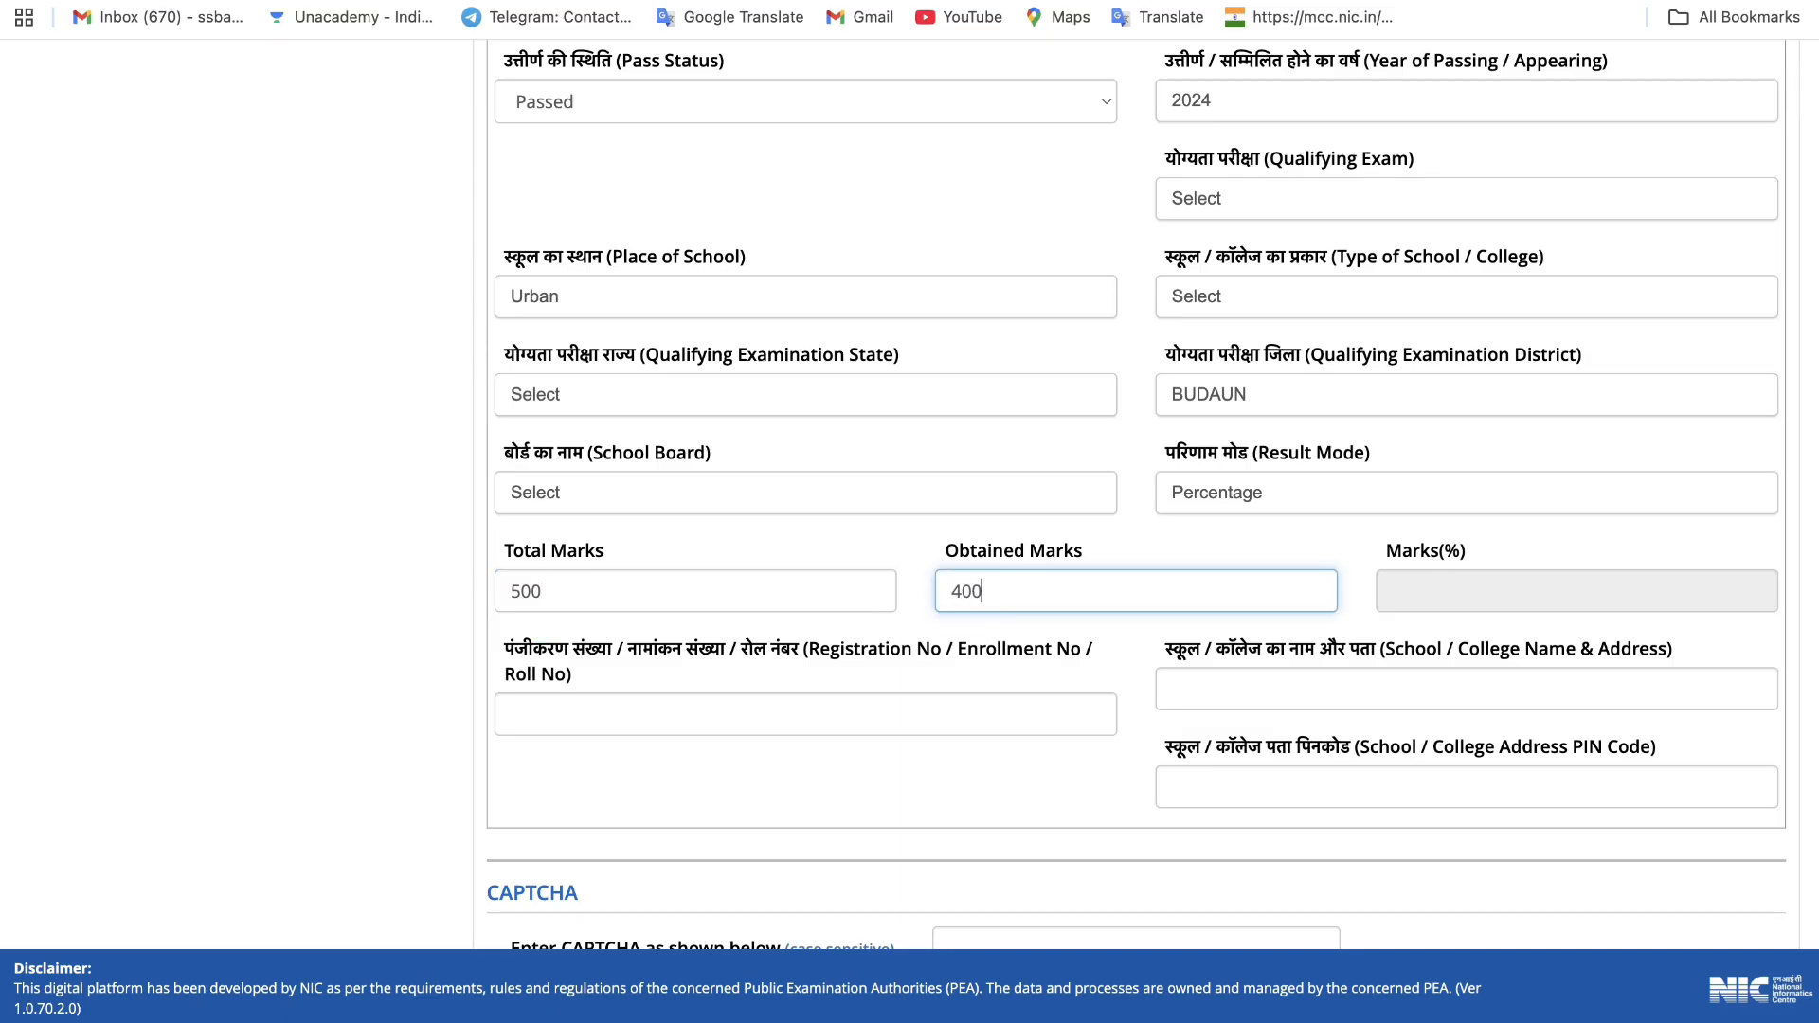
click(1142, 652)
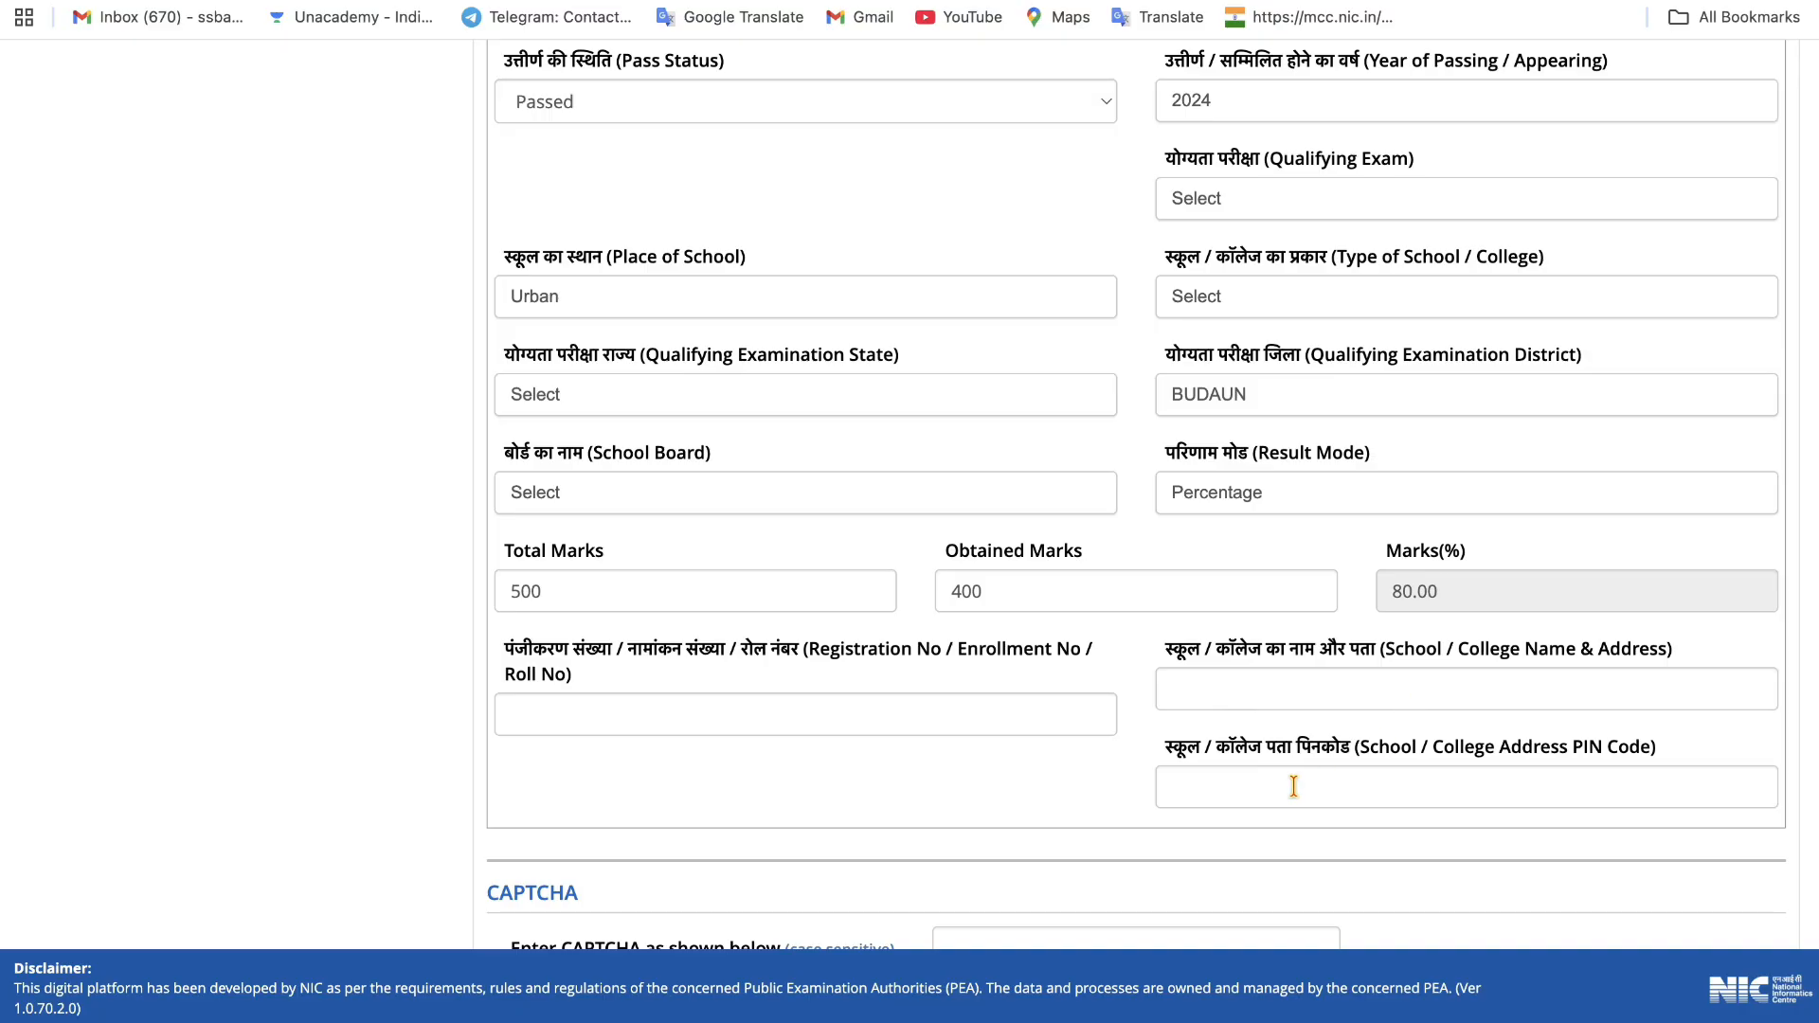
Try to save the qualification details and proceed, and check the 12th Qualifying Exam field.
scroll(1383, 786, down, 3)
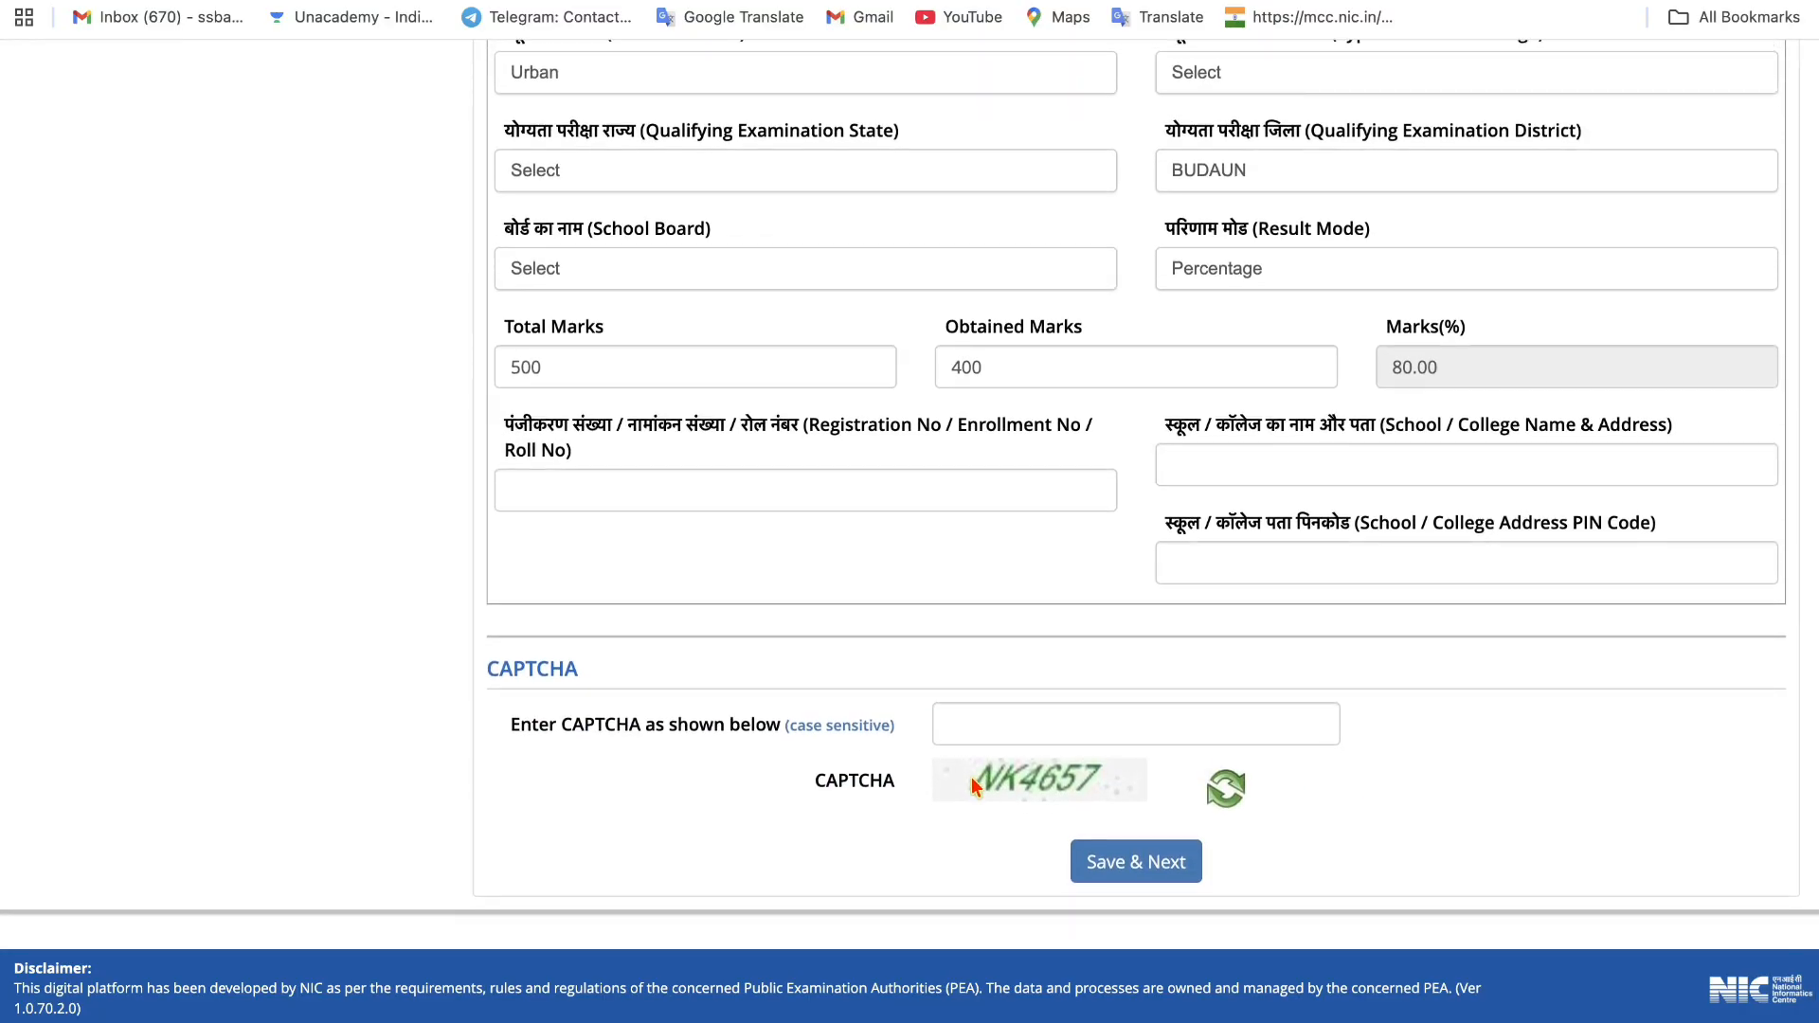
click(1119, 870)
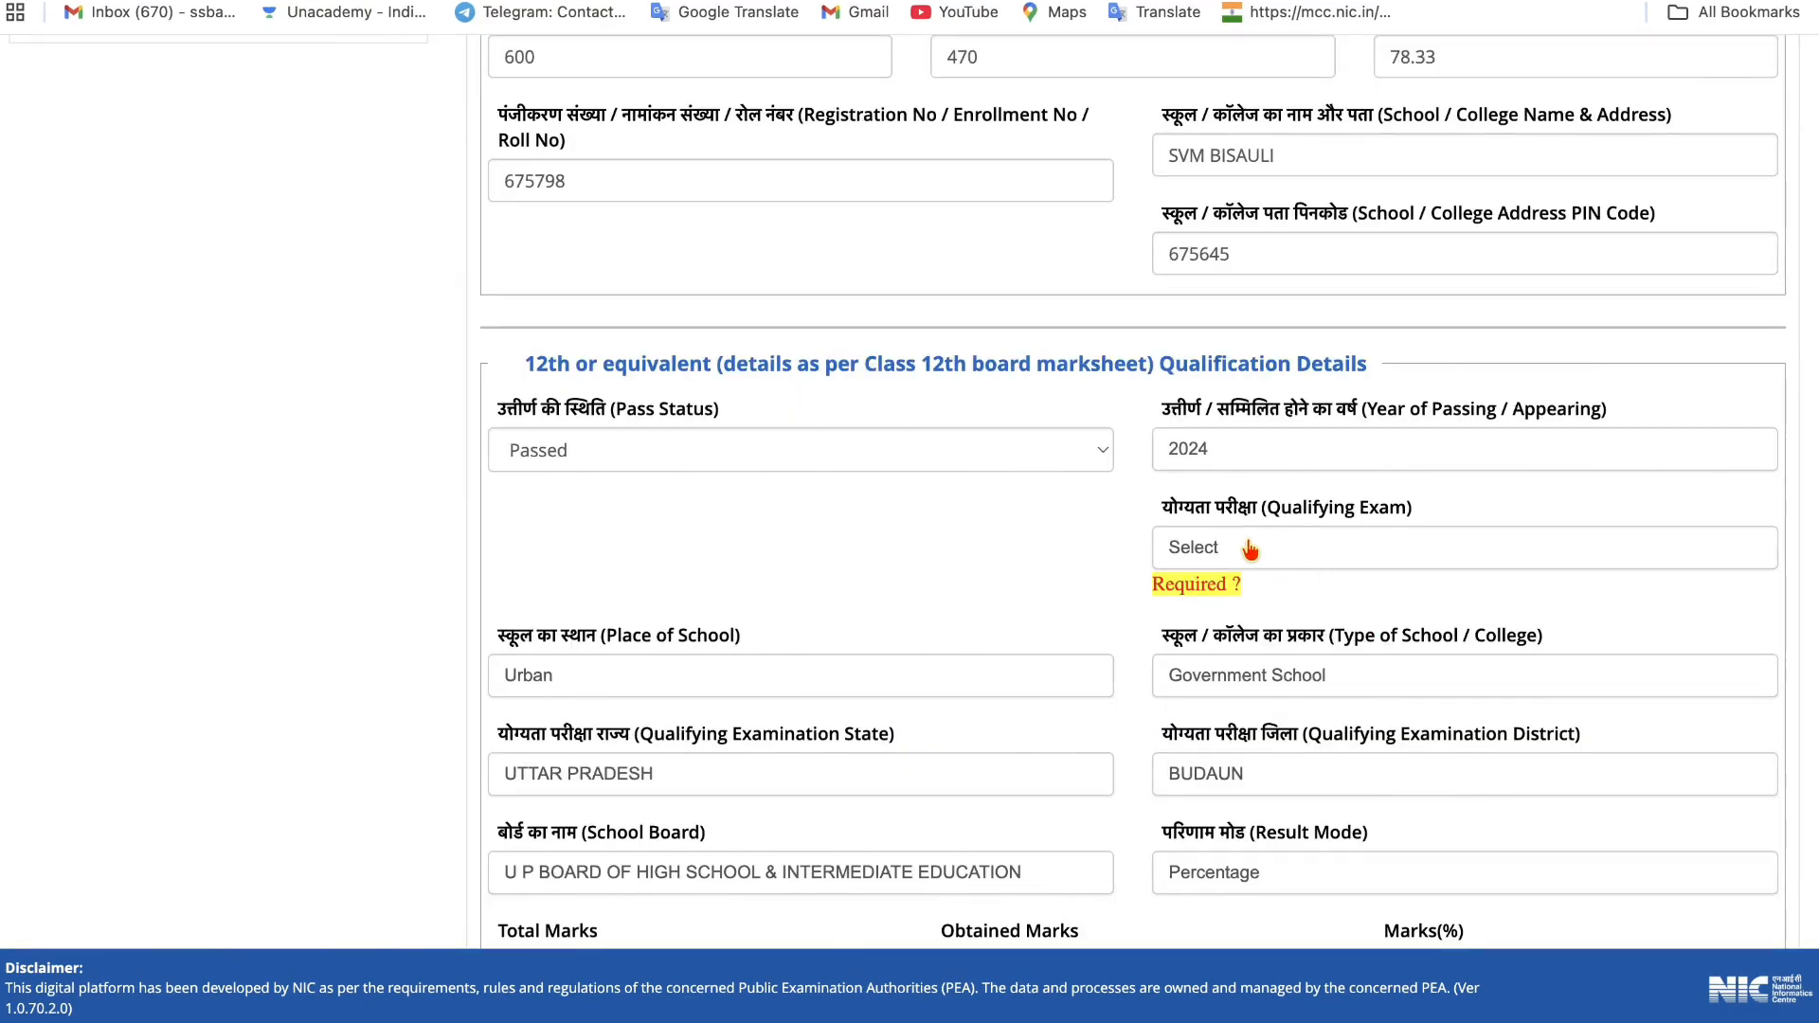
drag(1266, 509, 1414, 508)
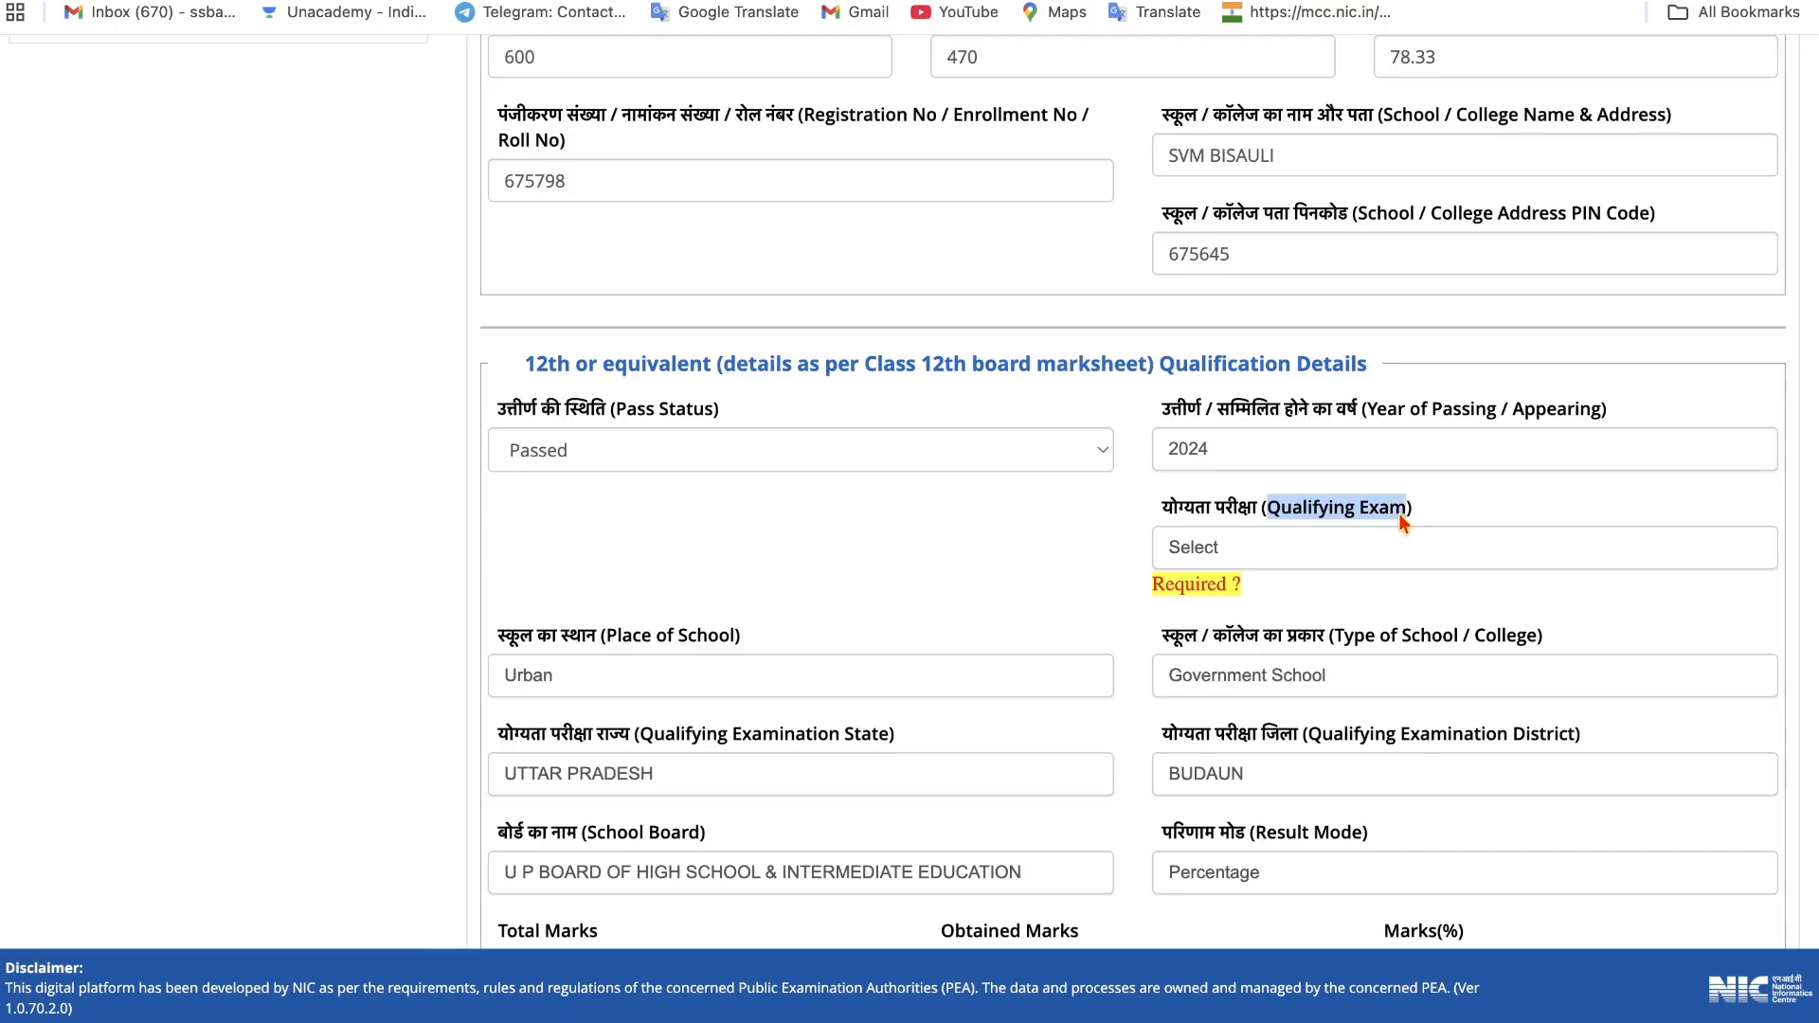
click(1156, 586)
Read through the available choices for the required 12th Qualifying Exam field.
click(1228, 561)
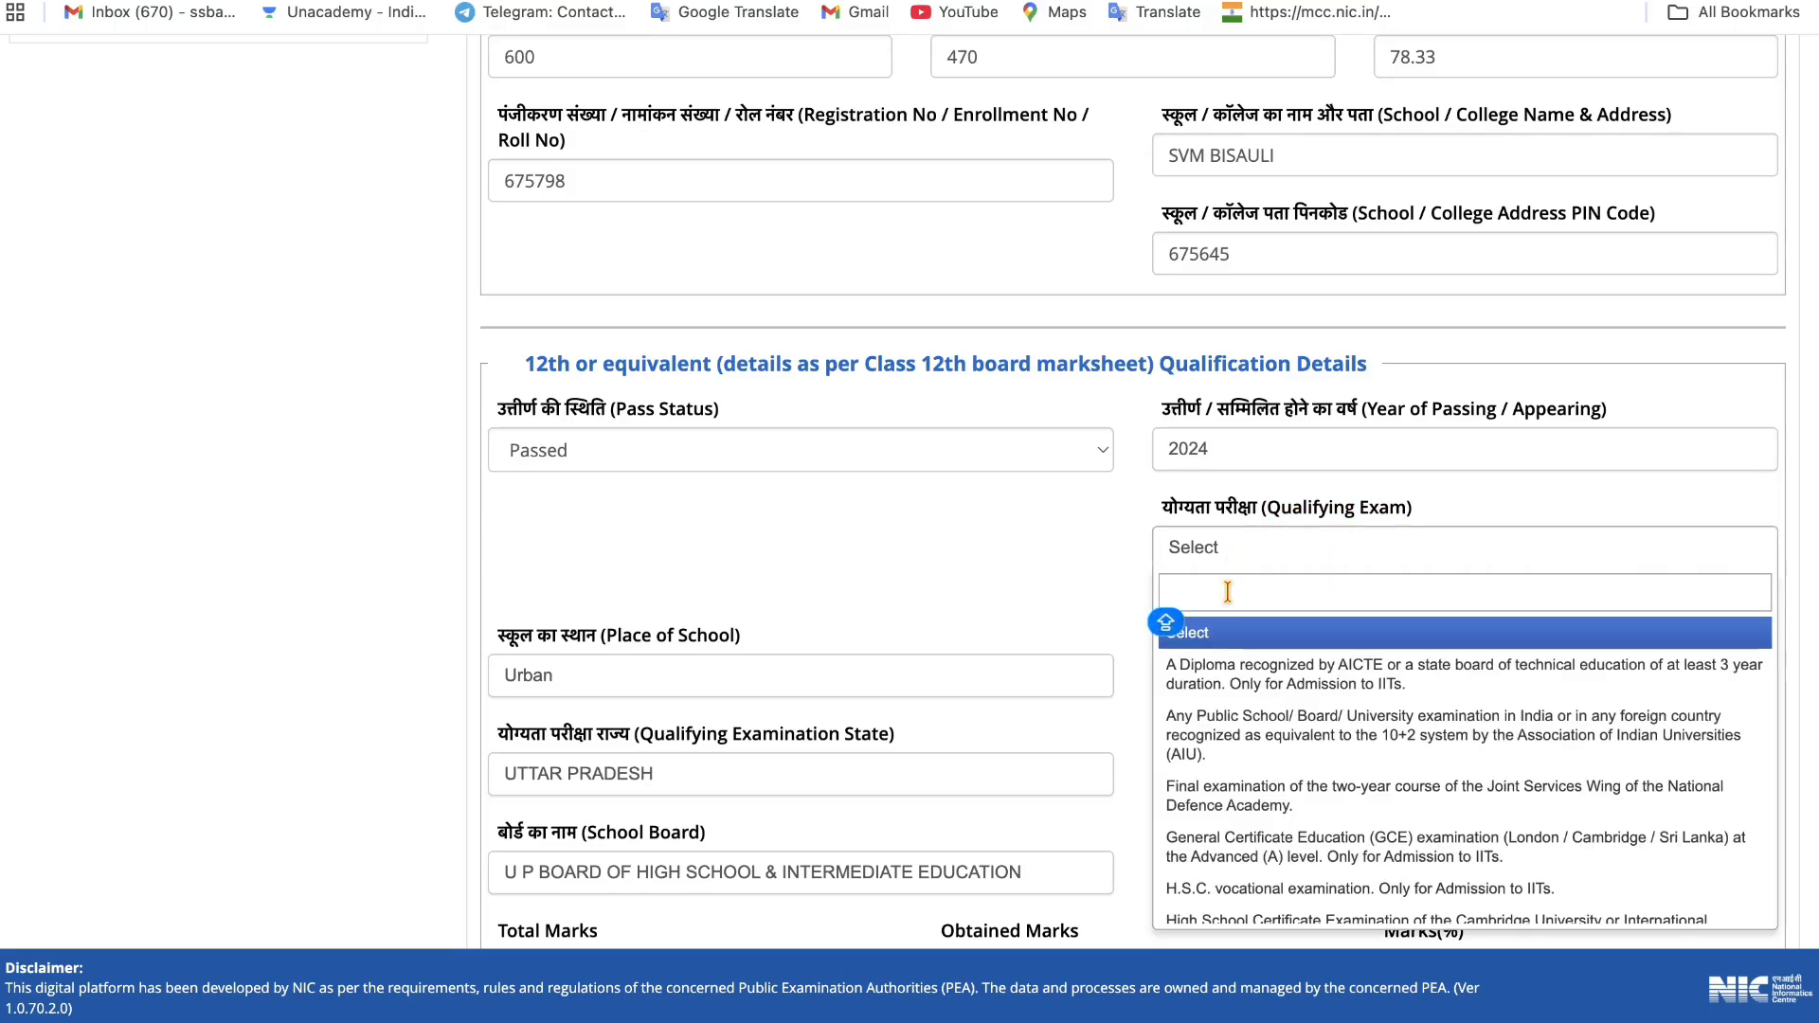
scroll(1228, 592, down, 2)
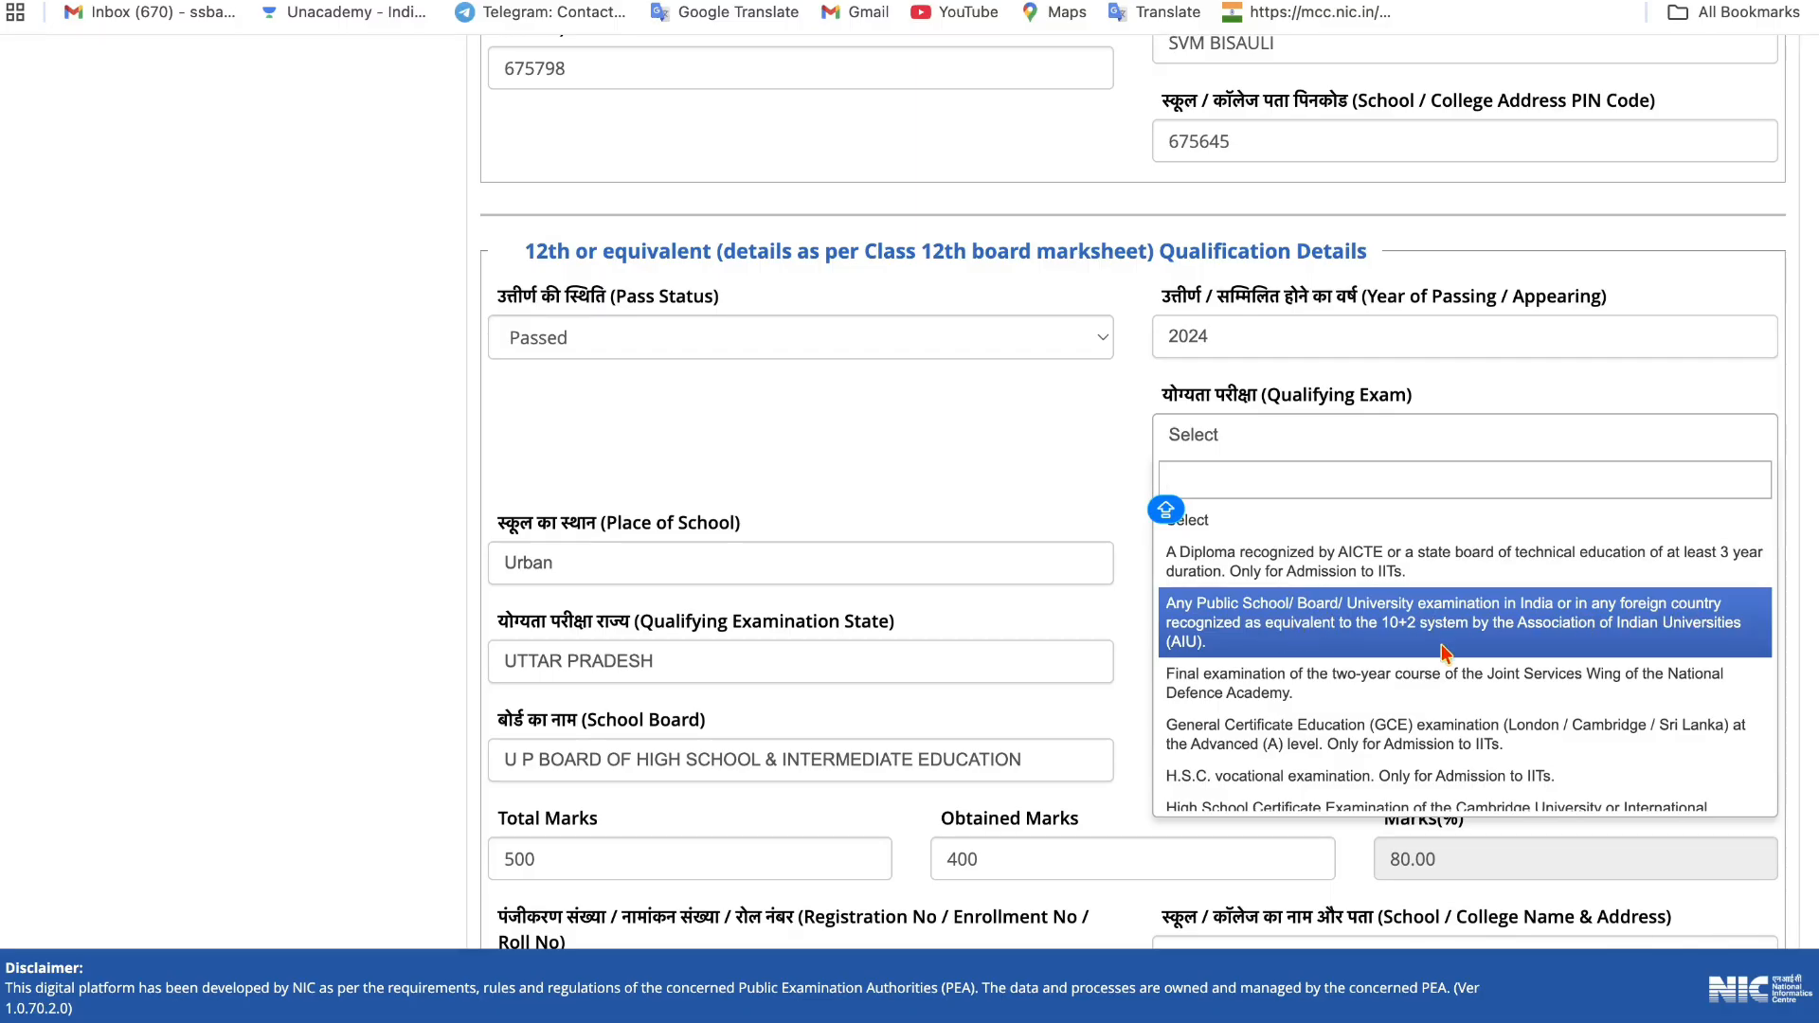
scroll(1424, 654, down, 3)
scroll(1422, 653, up, 3)
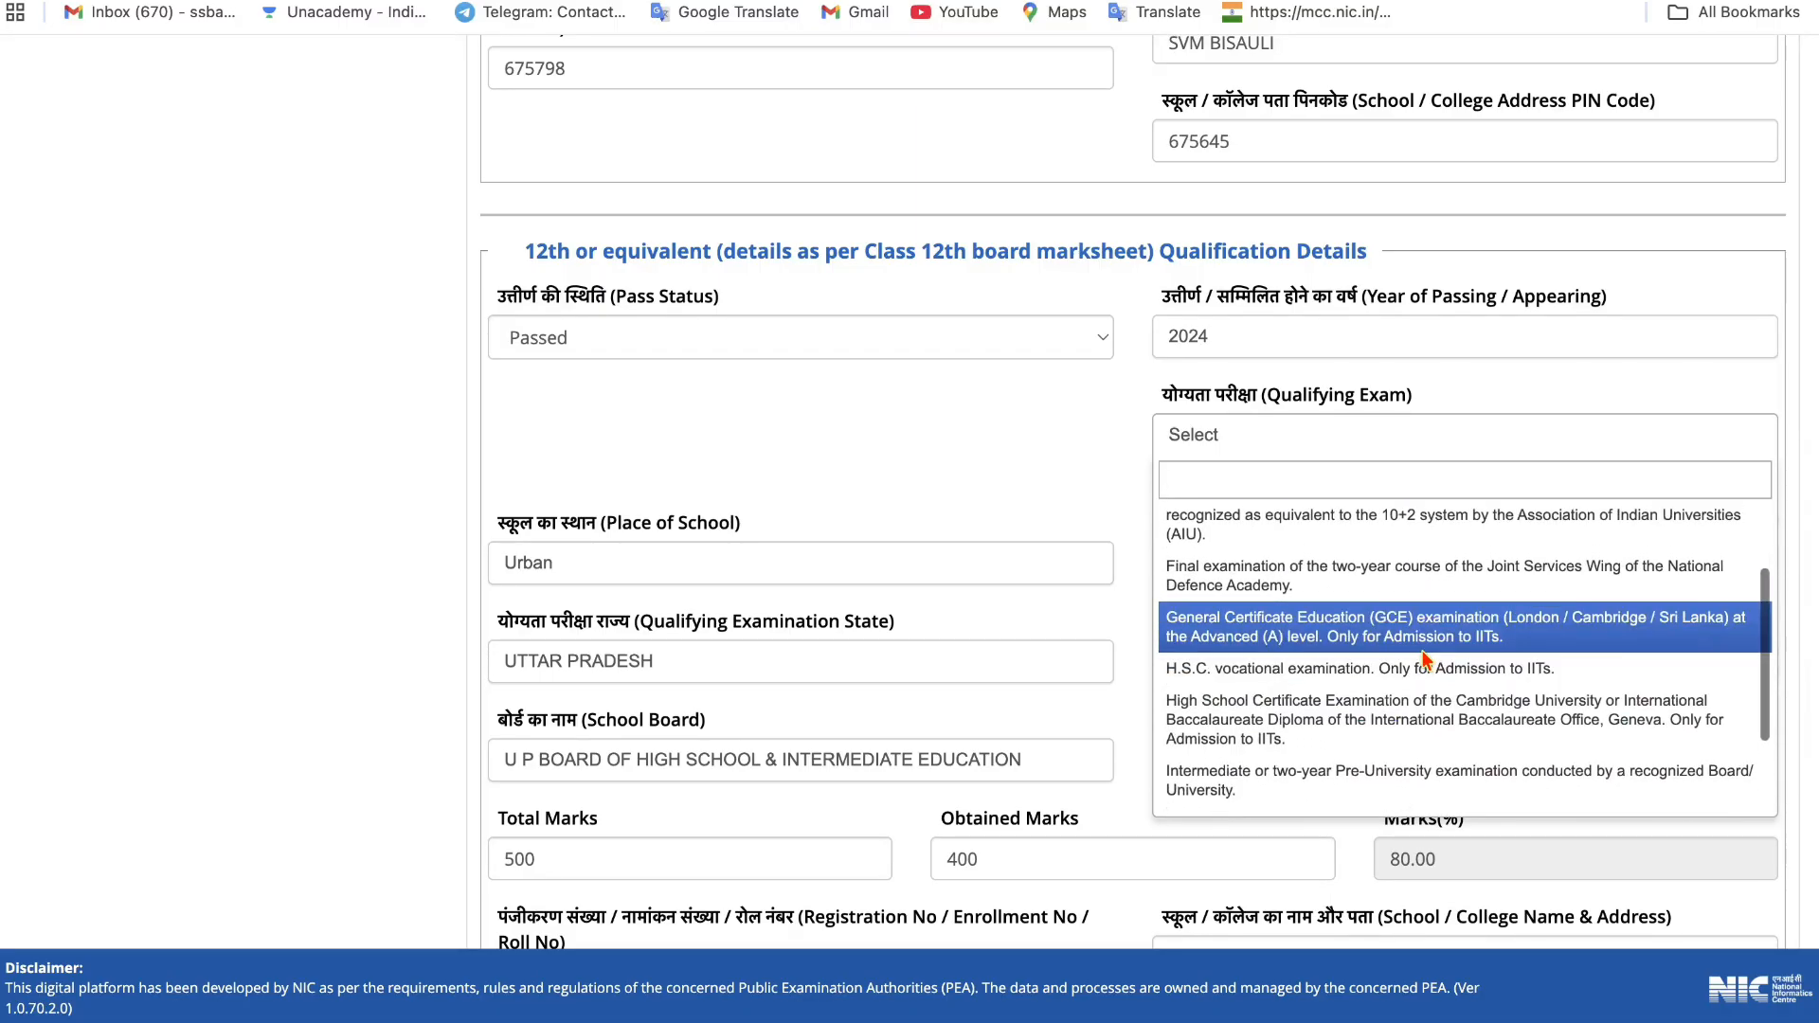
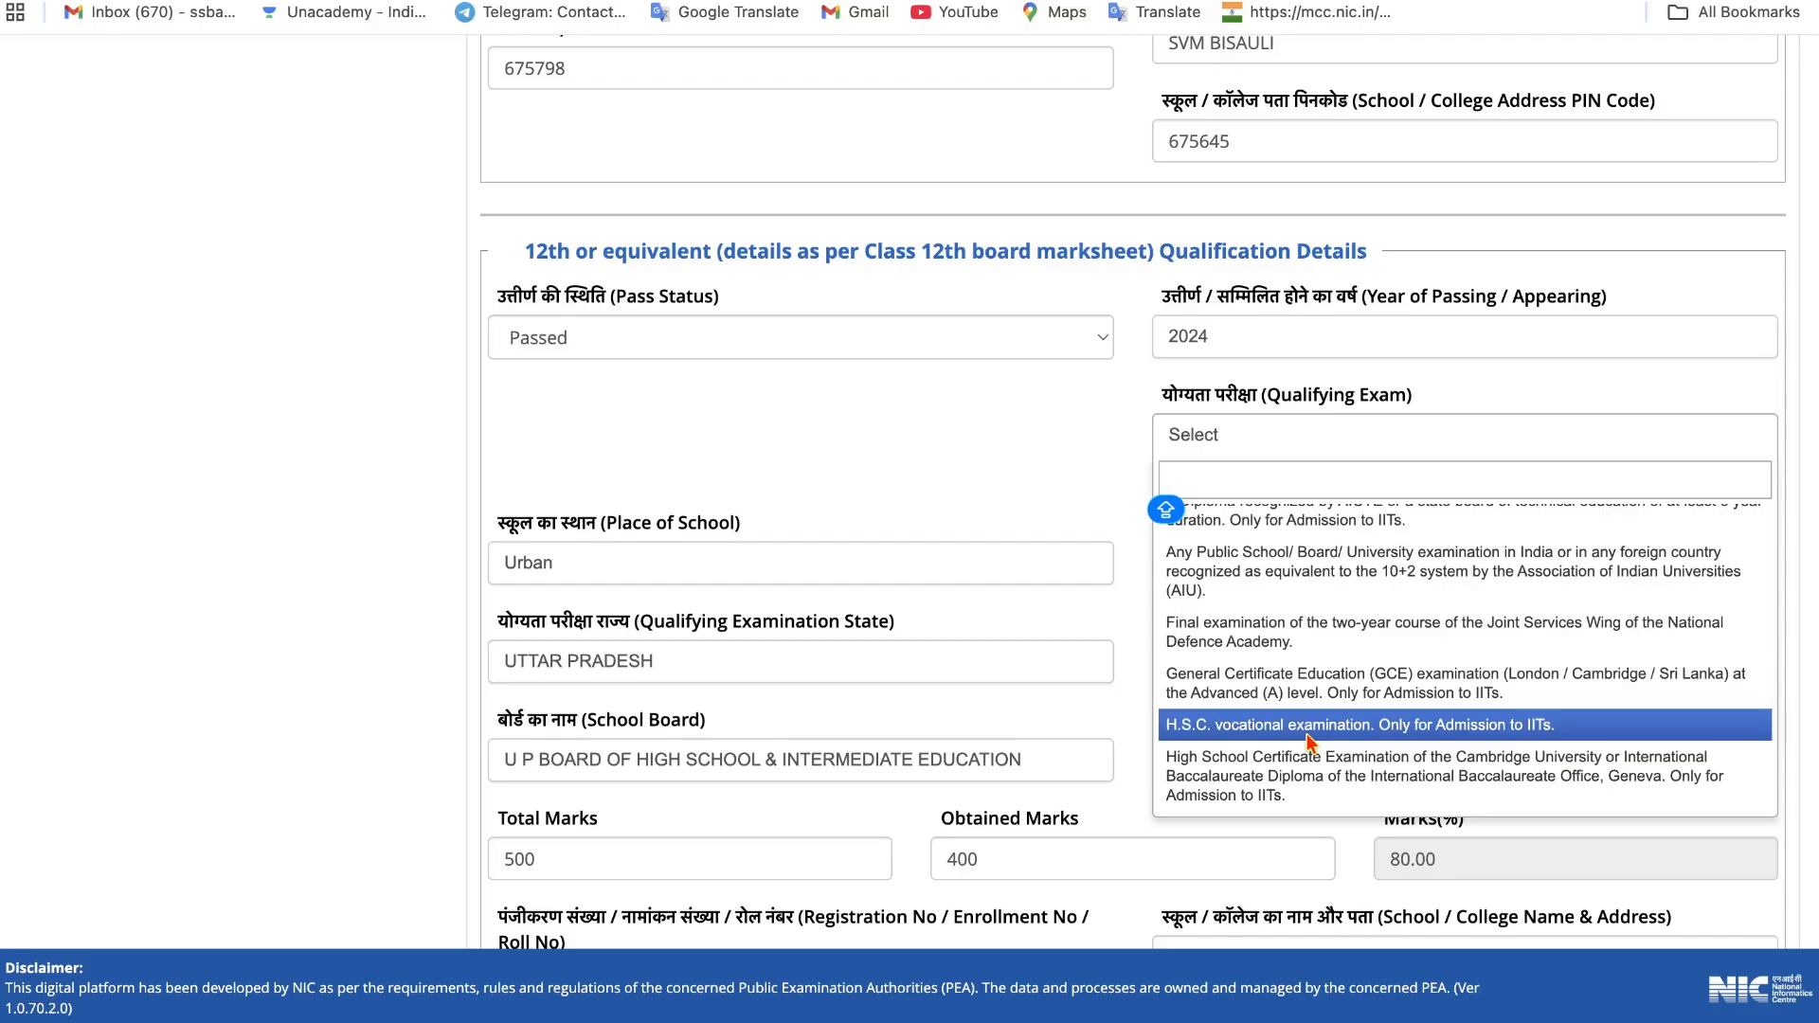
Set the 12th Qualifying Exam to the final examination of the 10+2 system conducted by a recognized central/state Board.
scroll(1310, 738, down, 2)
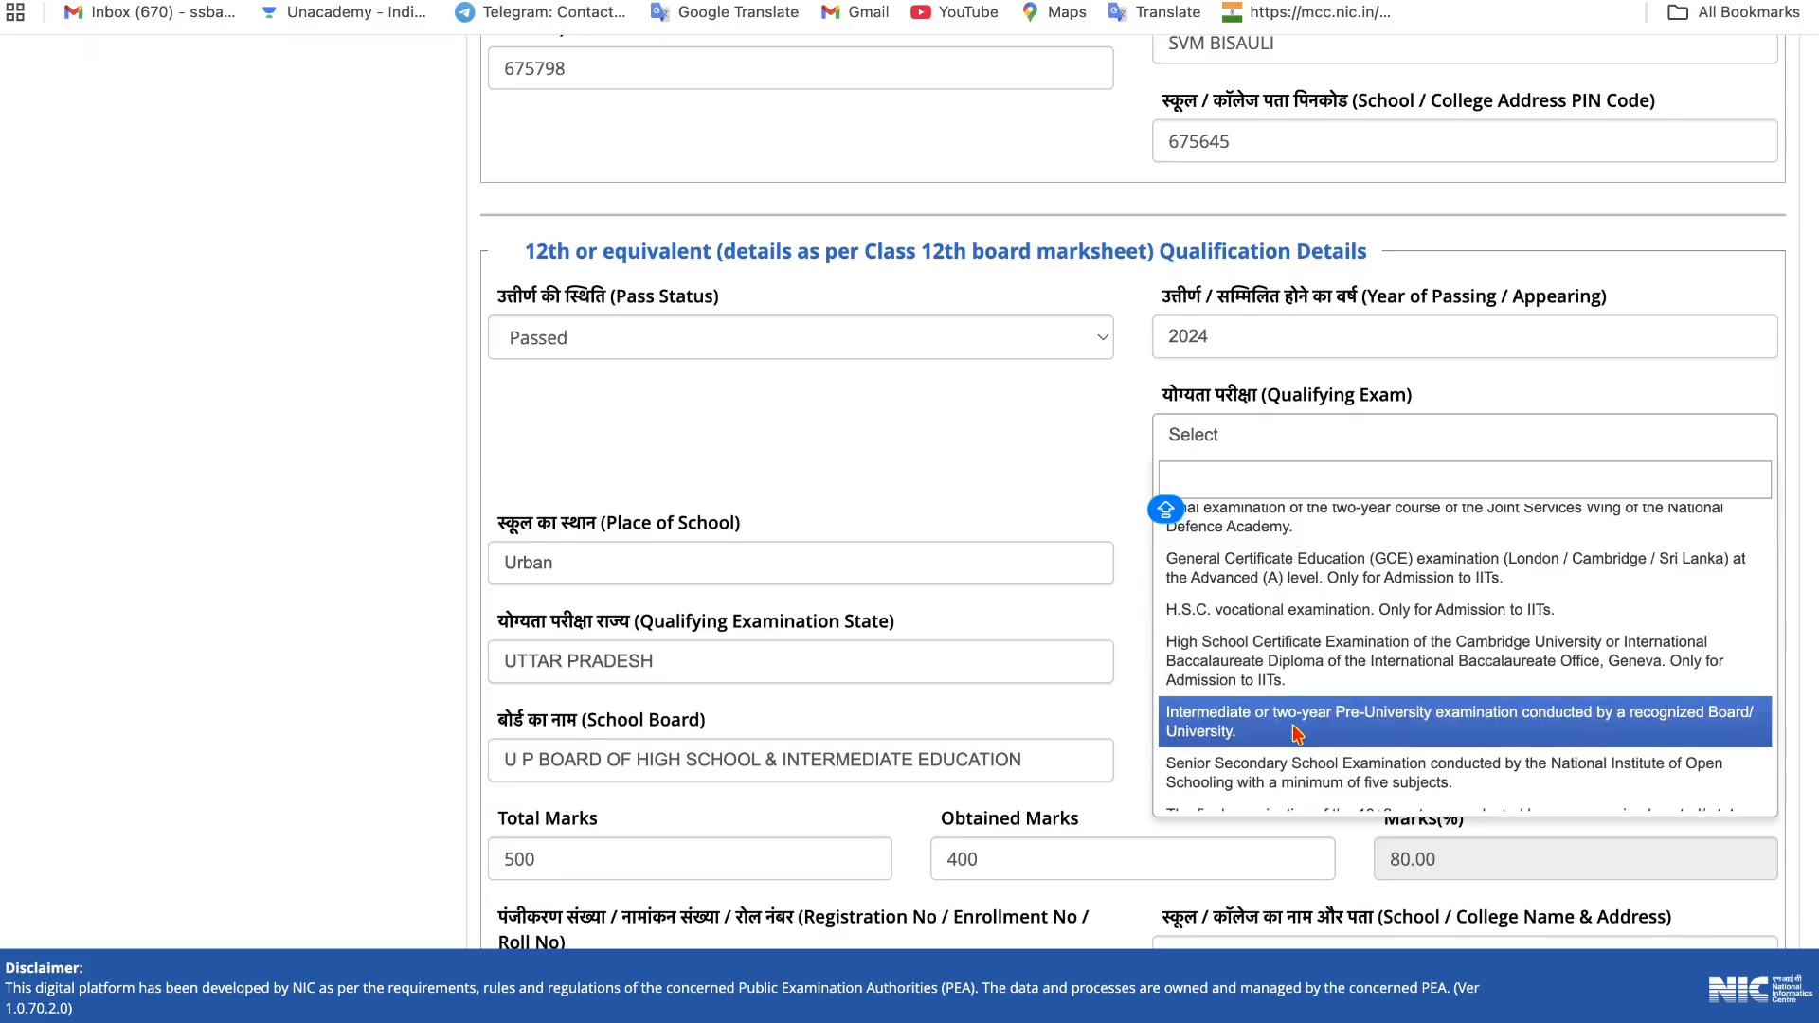
scroll(1271, 735, down, 1)
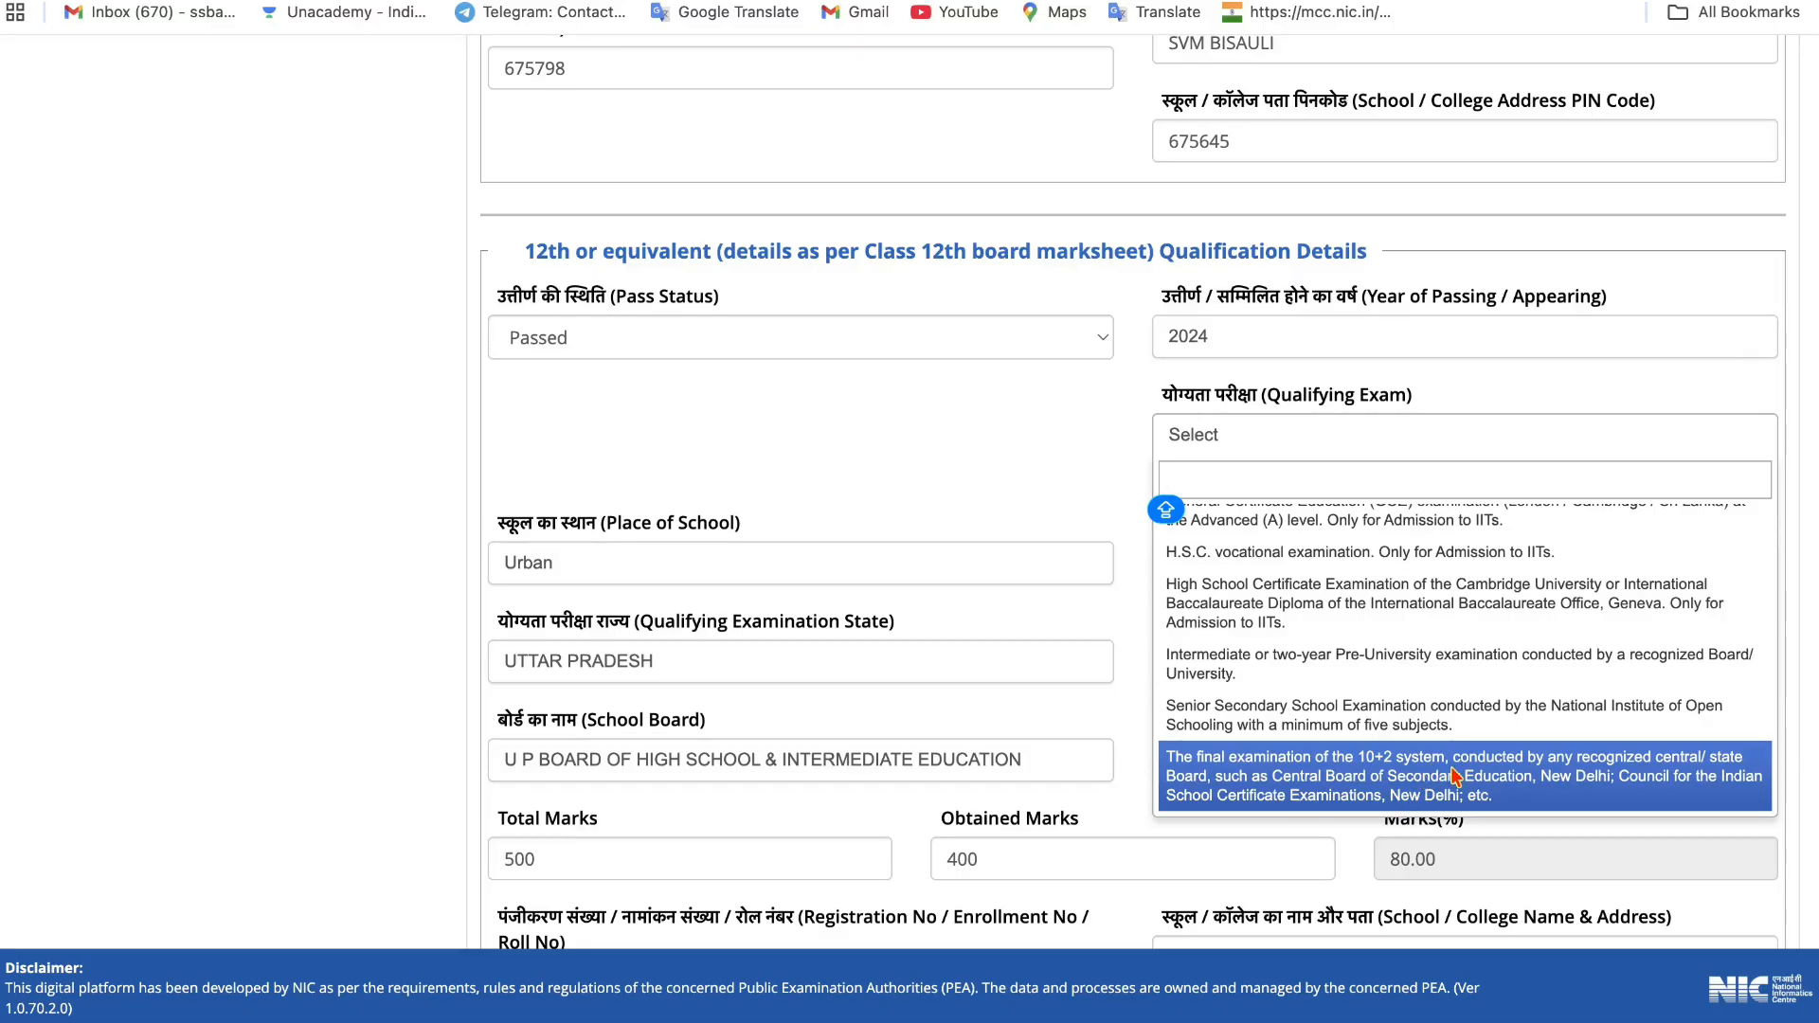
click(1400, 761)
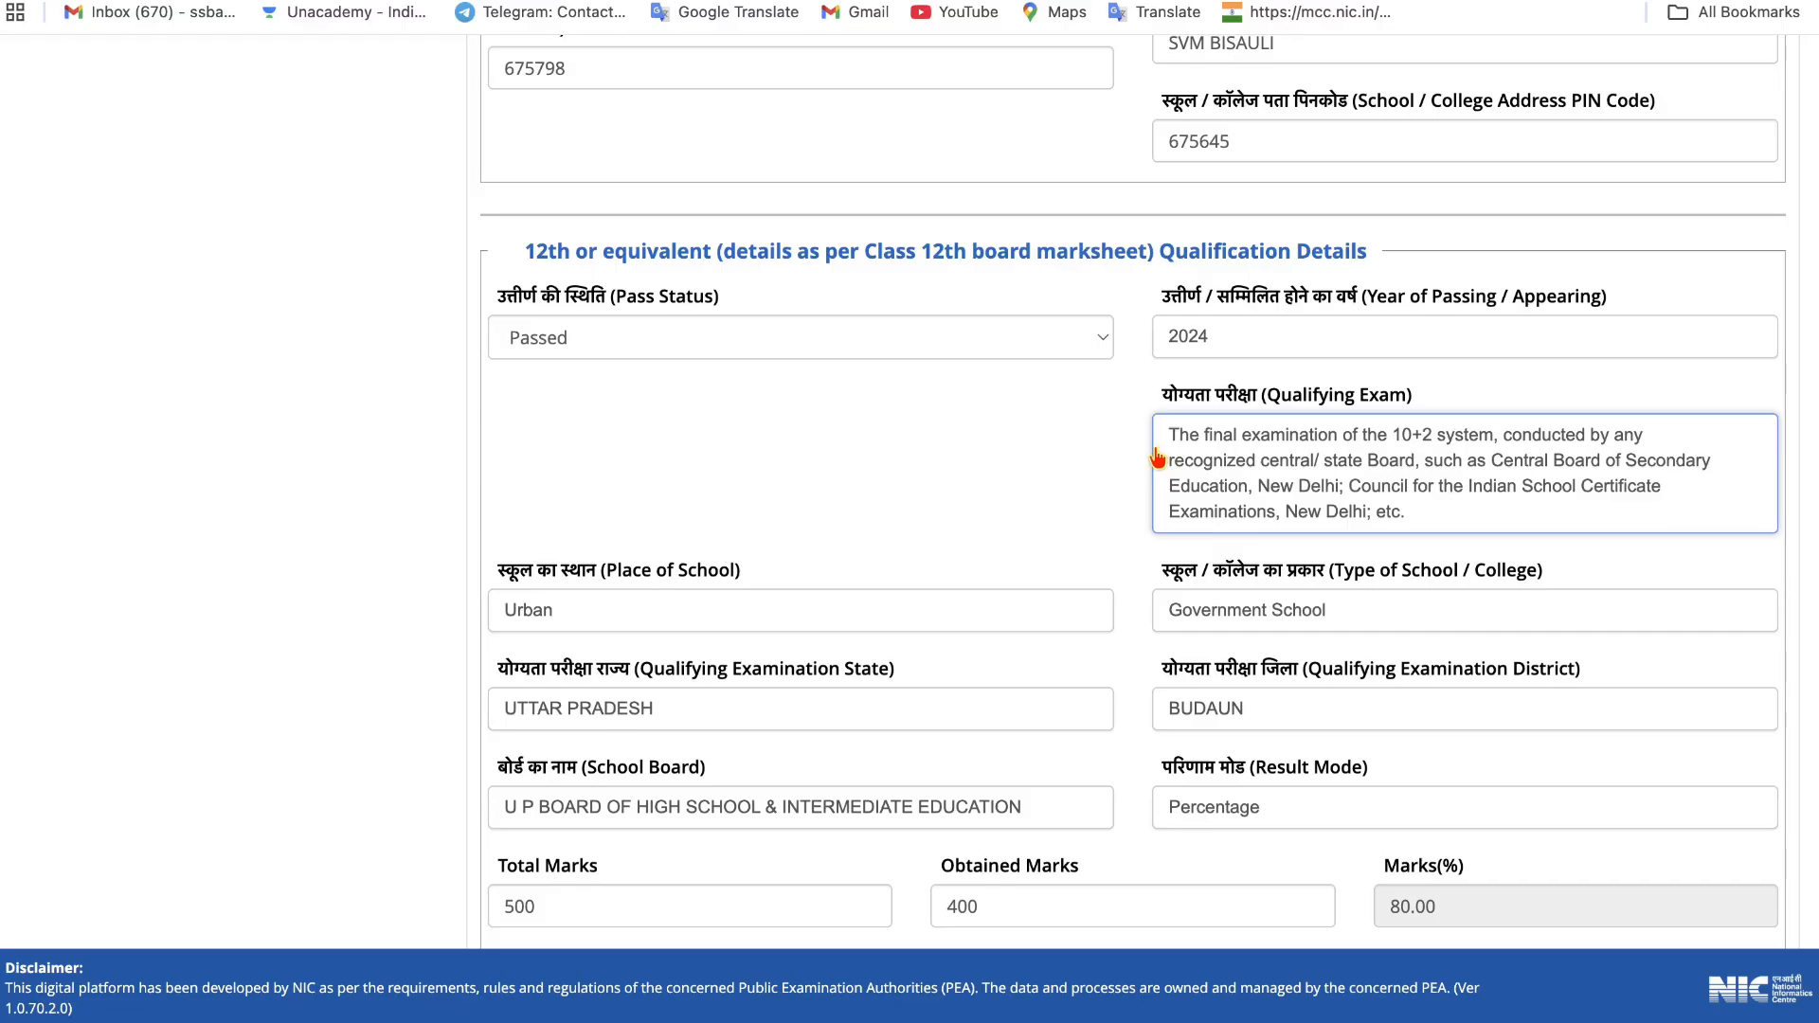
Review the 12th qualification details, enter the displayed CAPTCHA, and save and confirm the Qualification Details section.
scroll(1157, 454, down, 6)
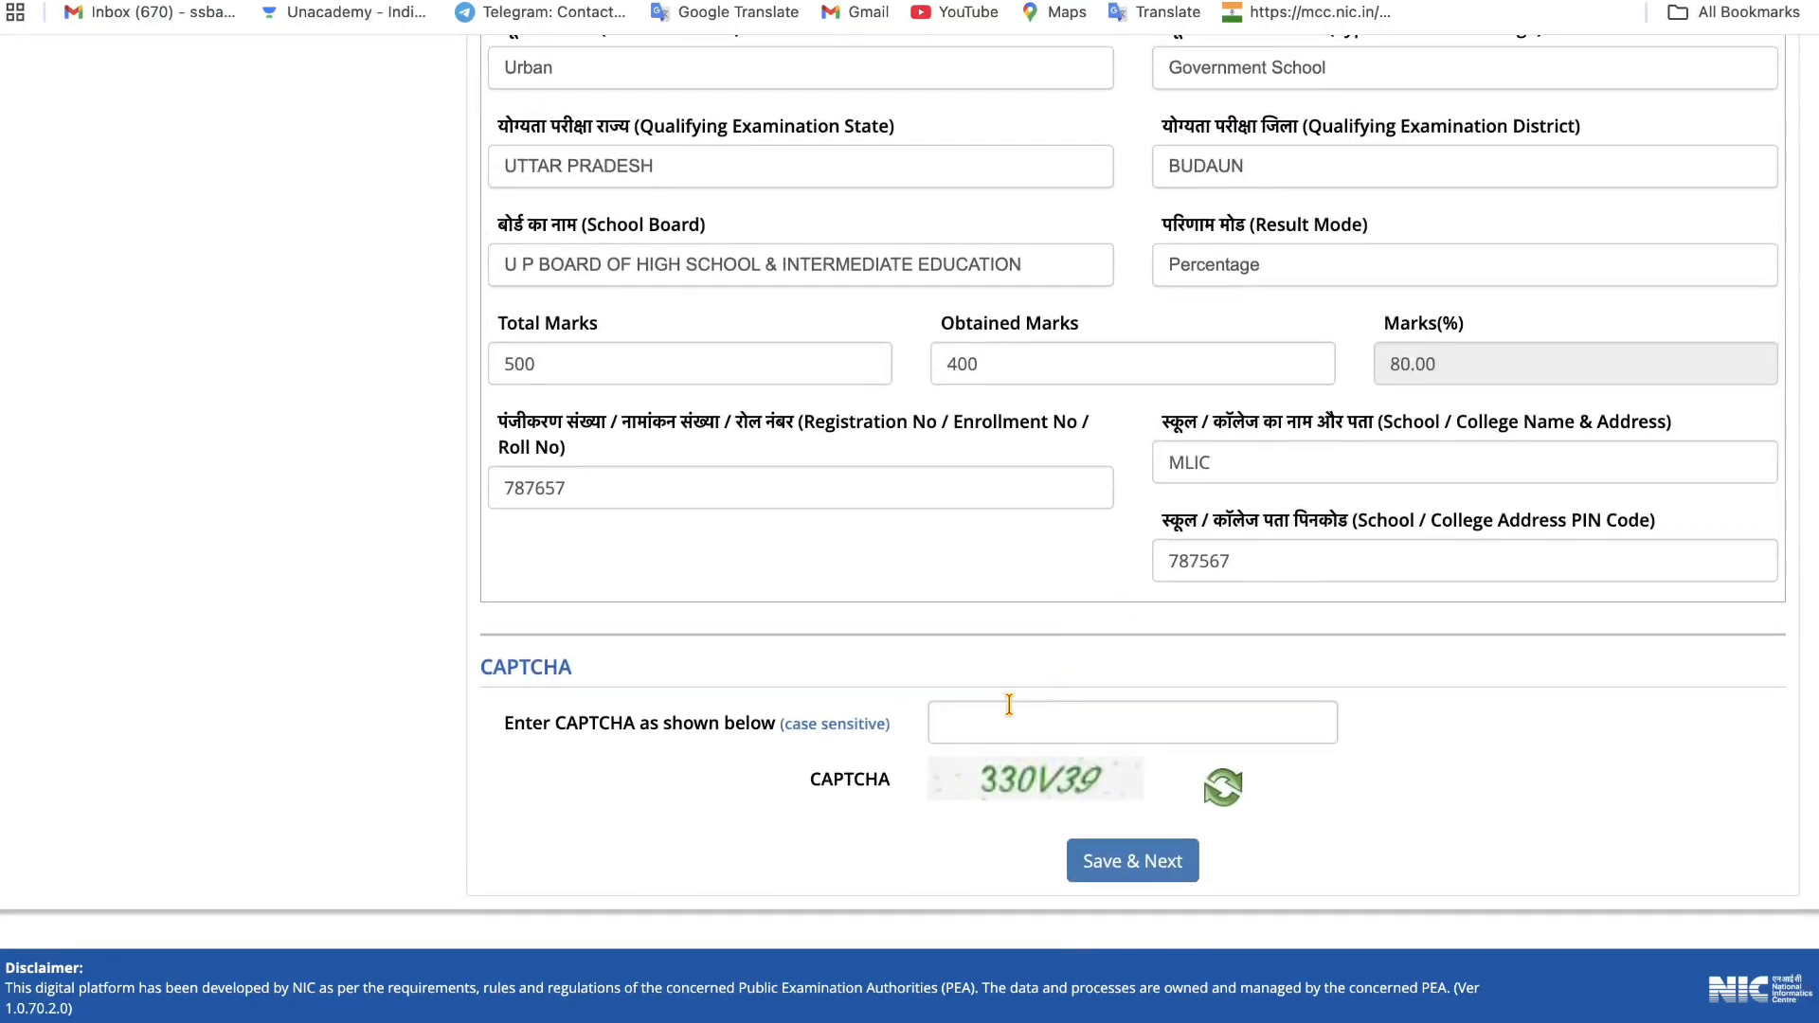
scroll(1047, 715, up, 6)
click(1011, 720)
click(980, 501)
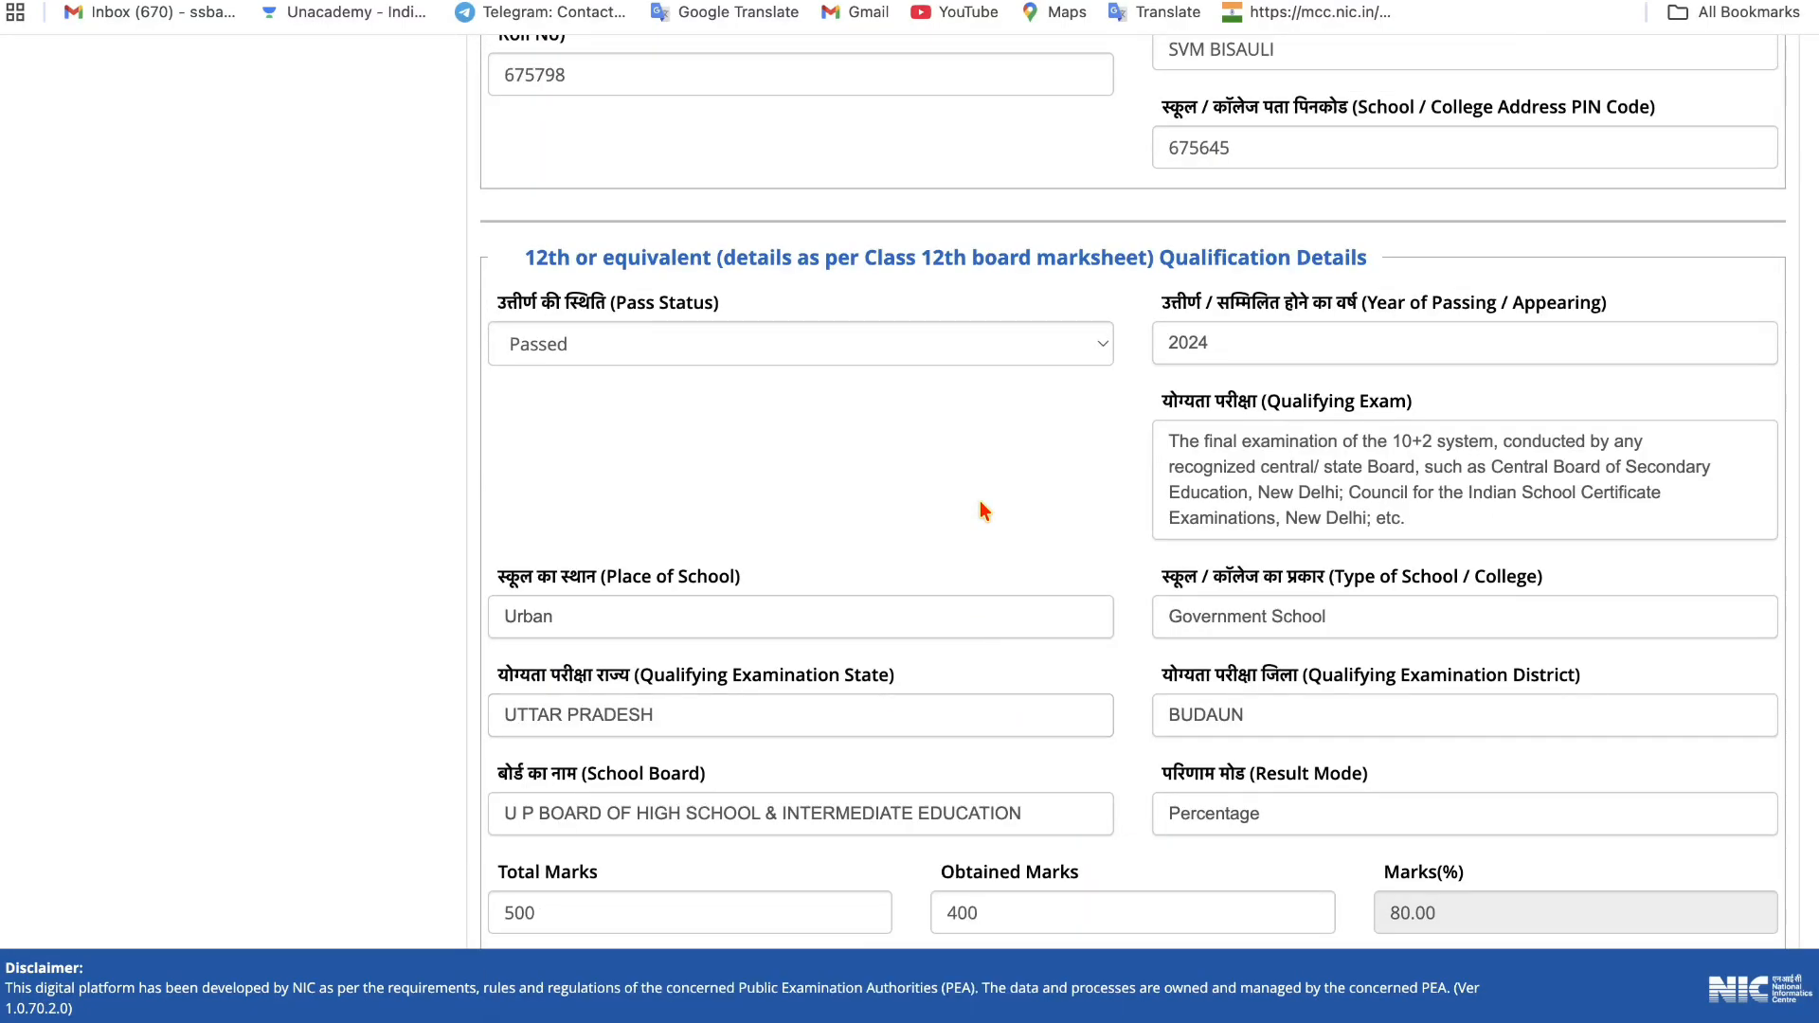
scroll(1118, 715, down, 6)
click(1107, 717)
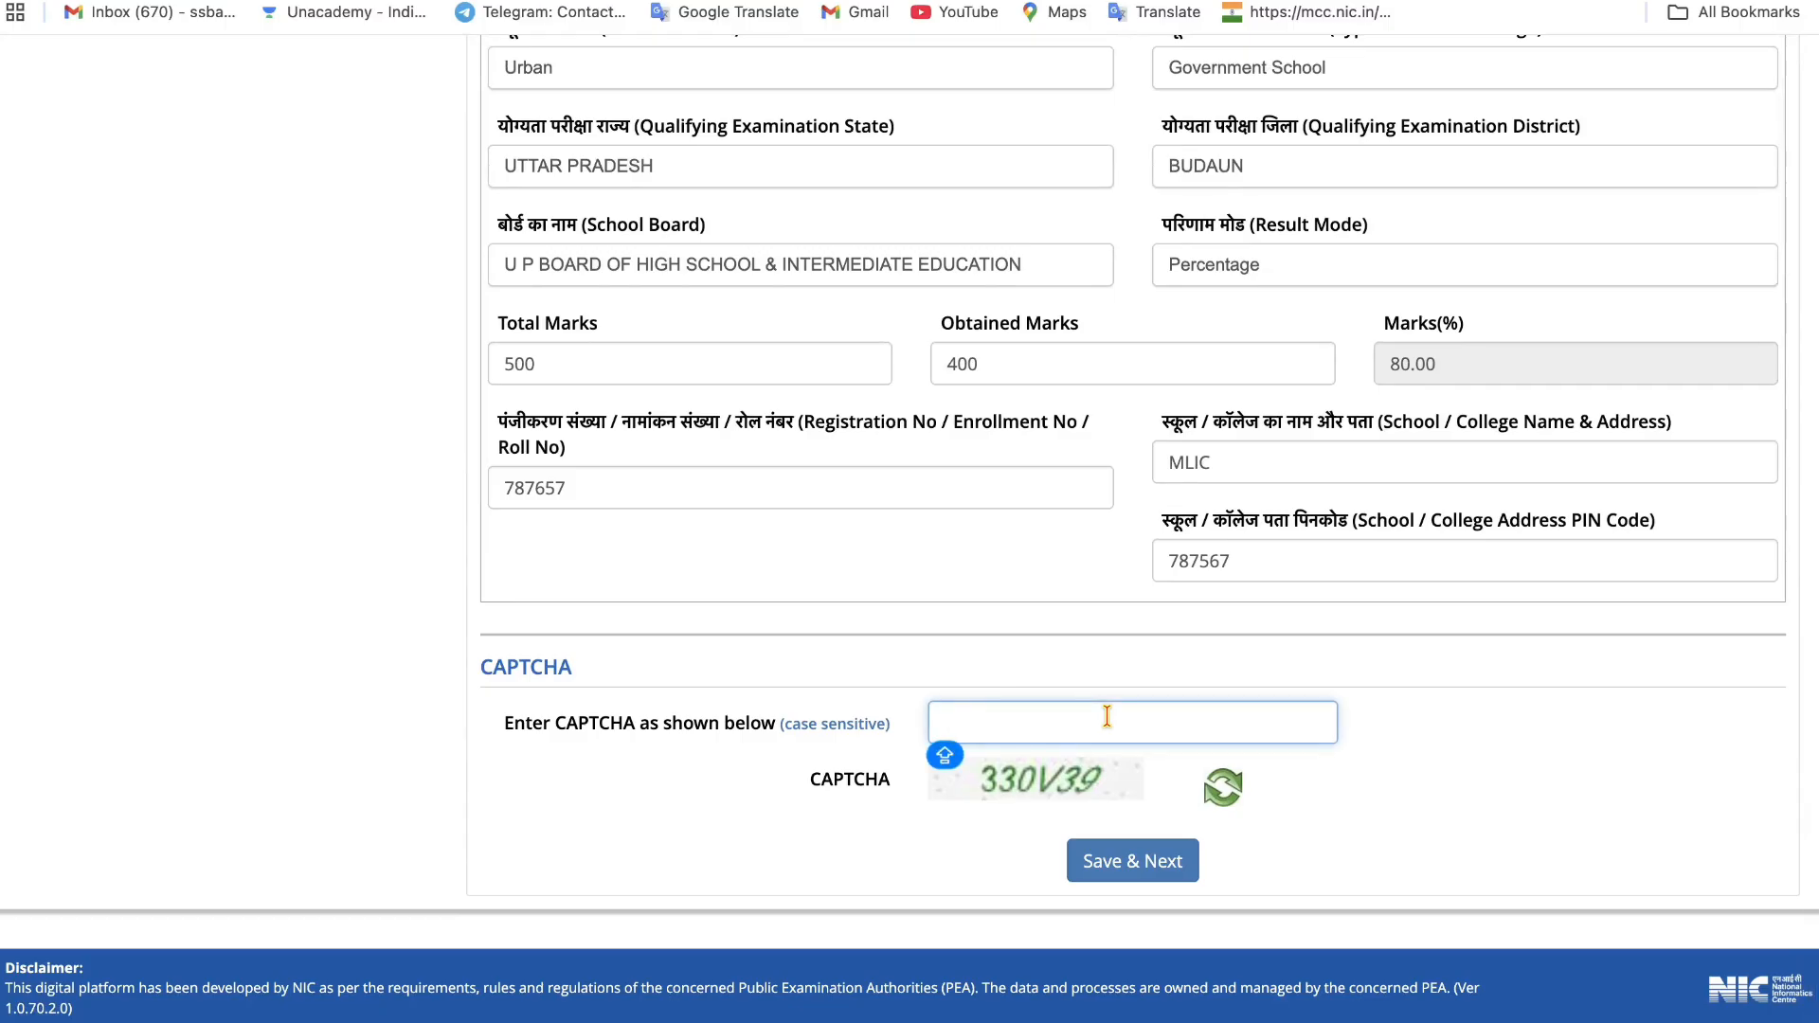
text(330V)
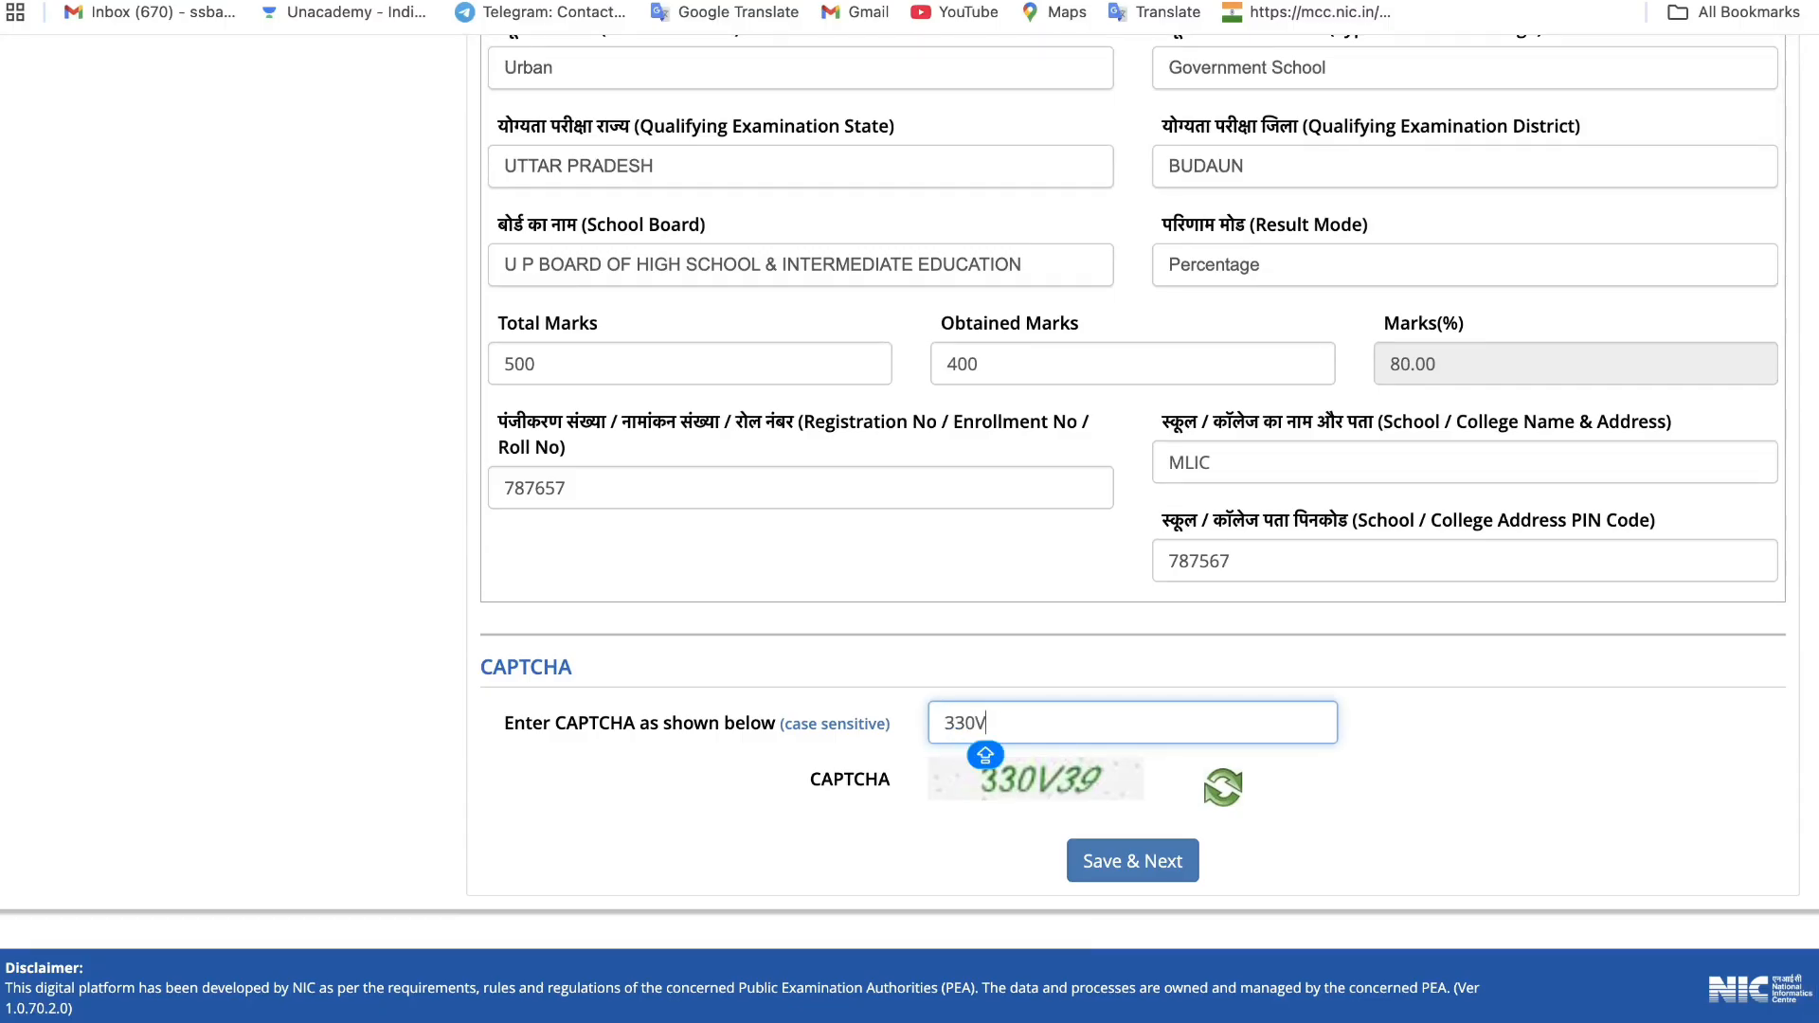
text(39)
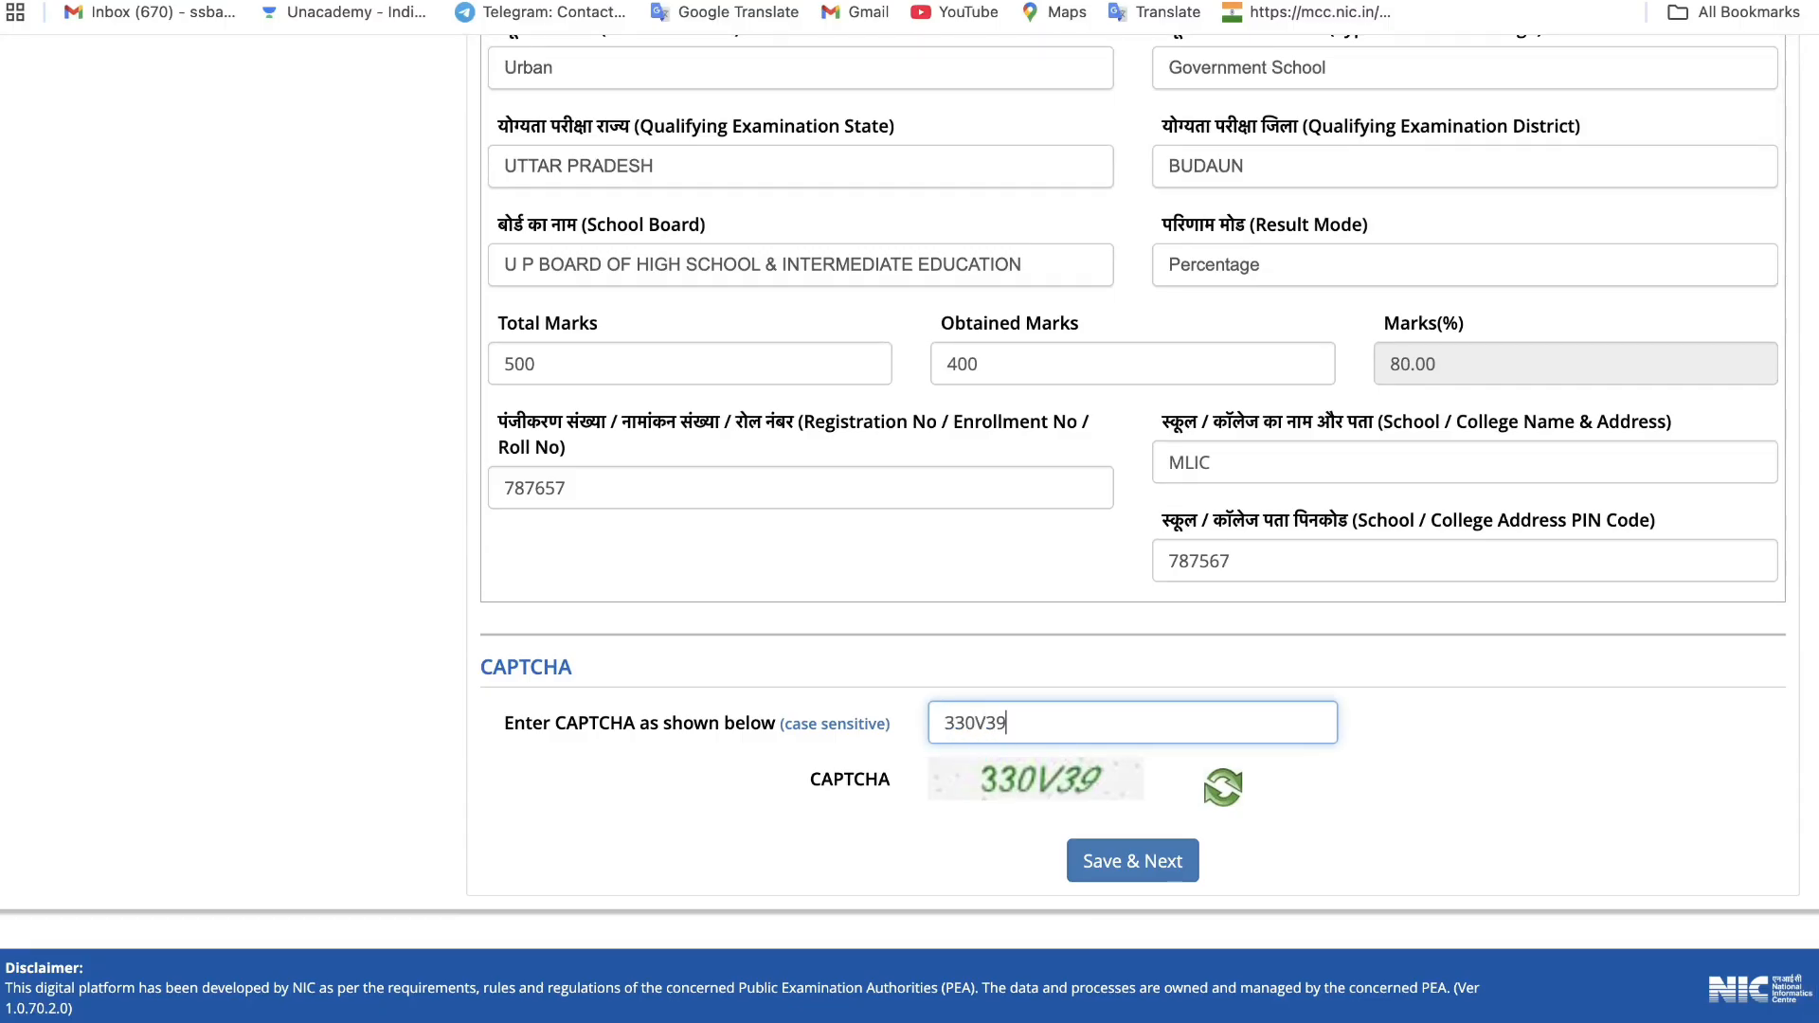
click(1166, 874)
click(867, 582)
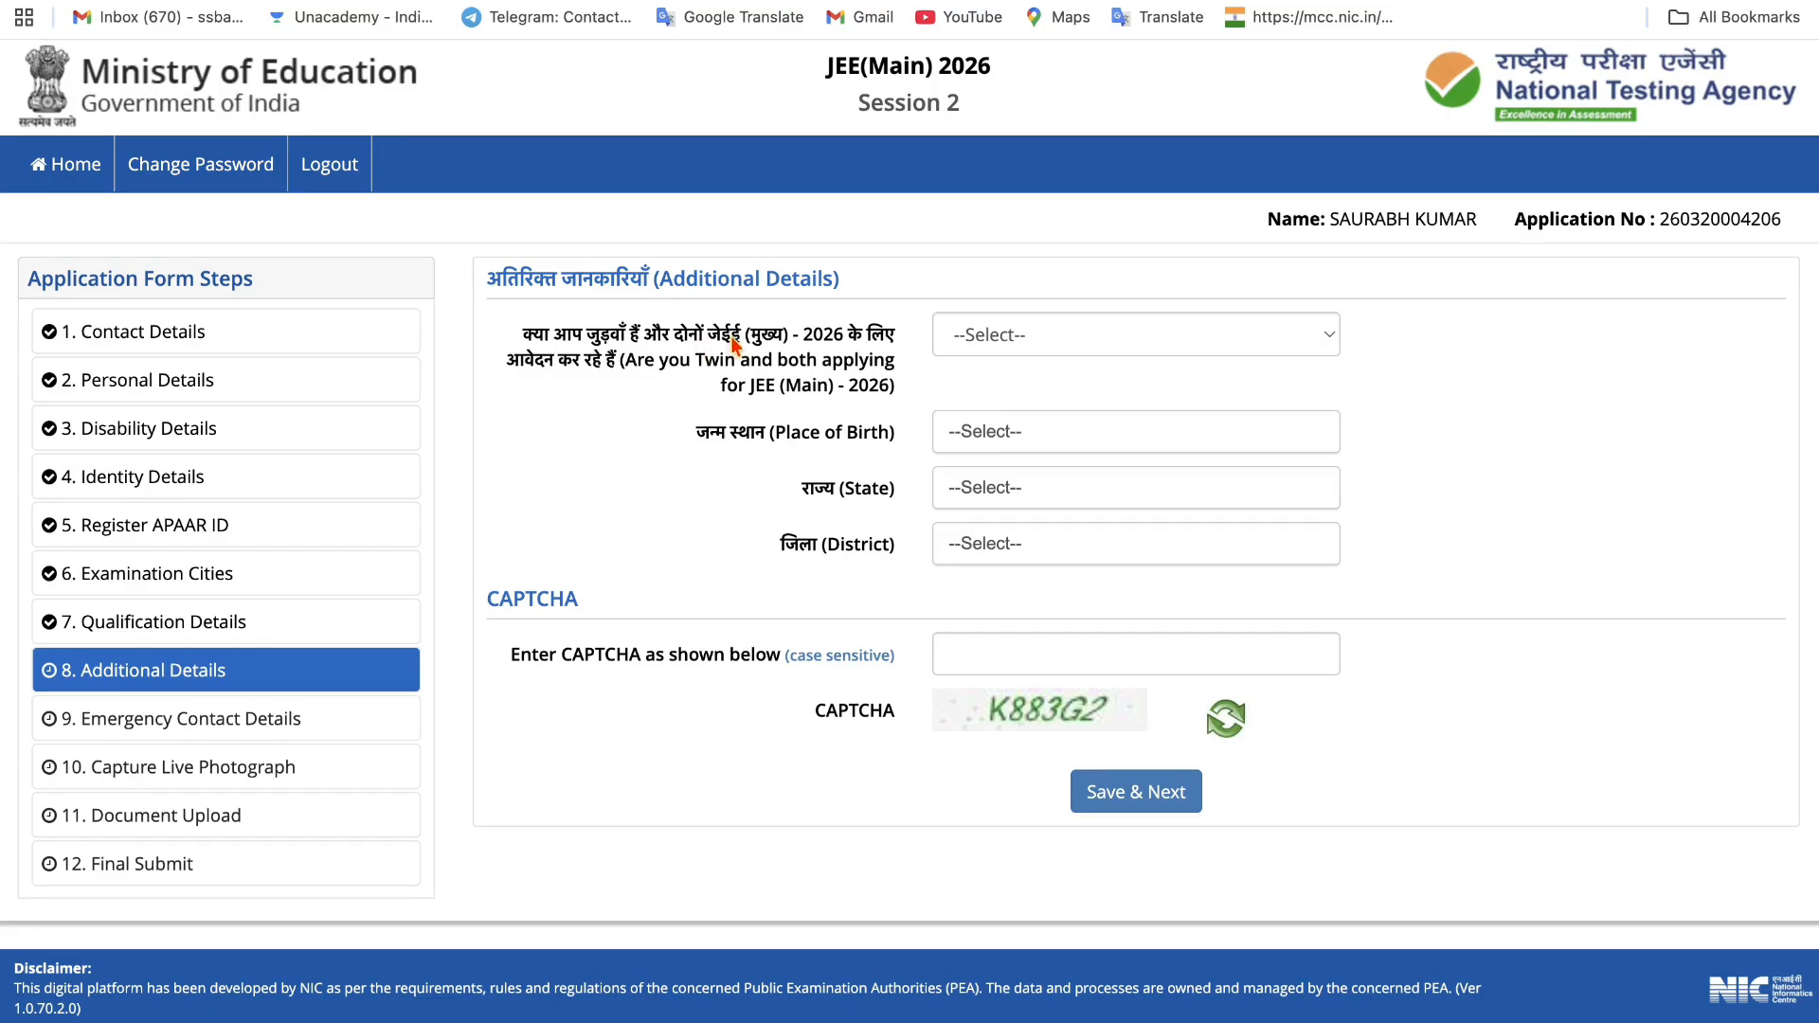
Check the extra fields required for twin applicants, and set the twin applicant question to No.
click(1004, 332)
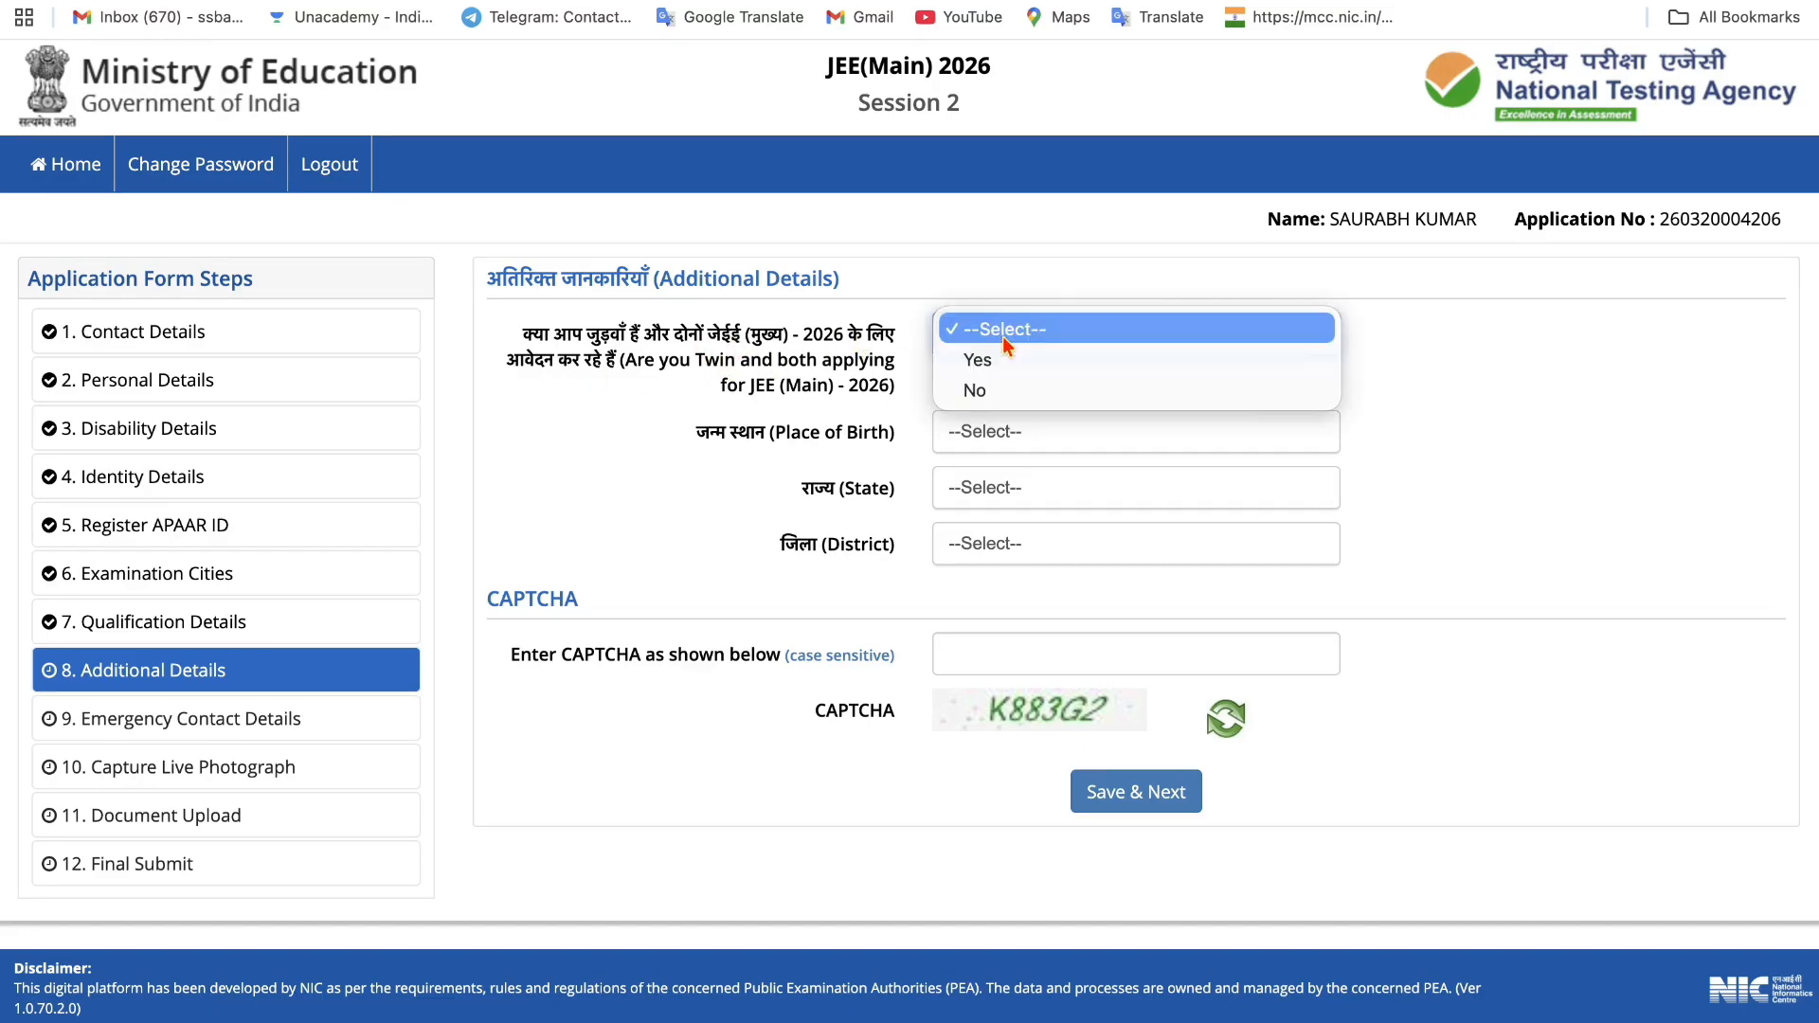
click(994, 362)
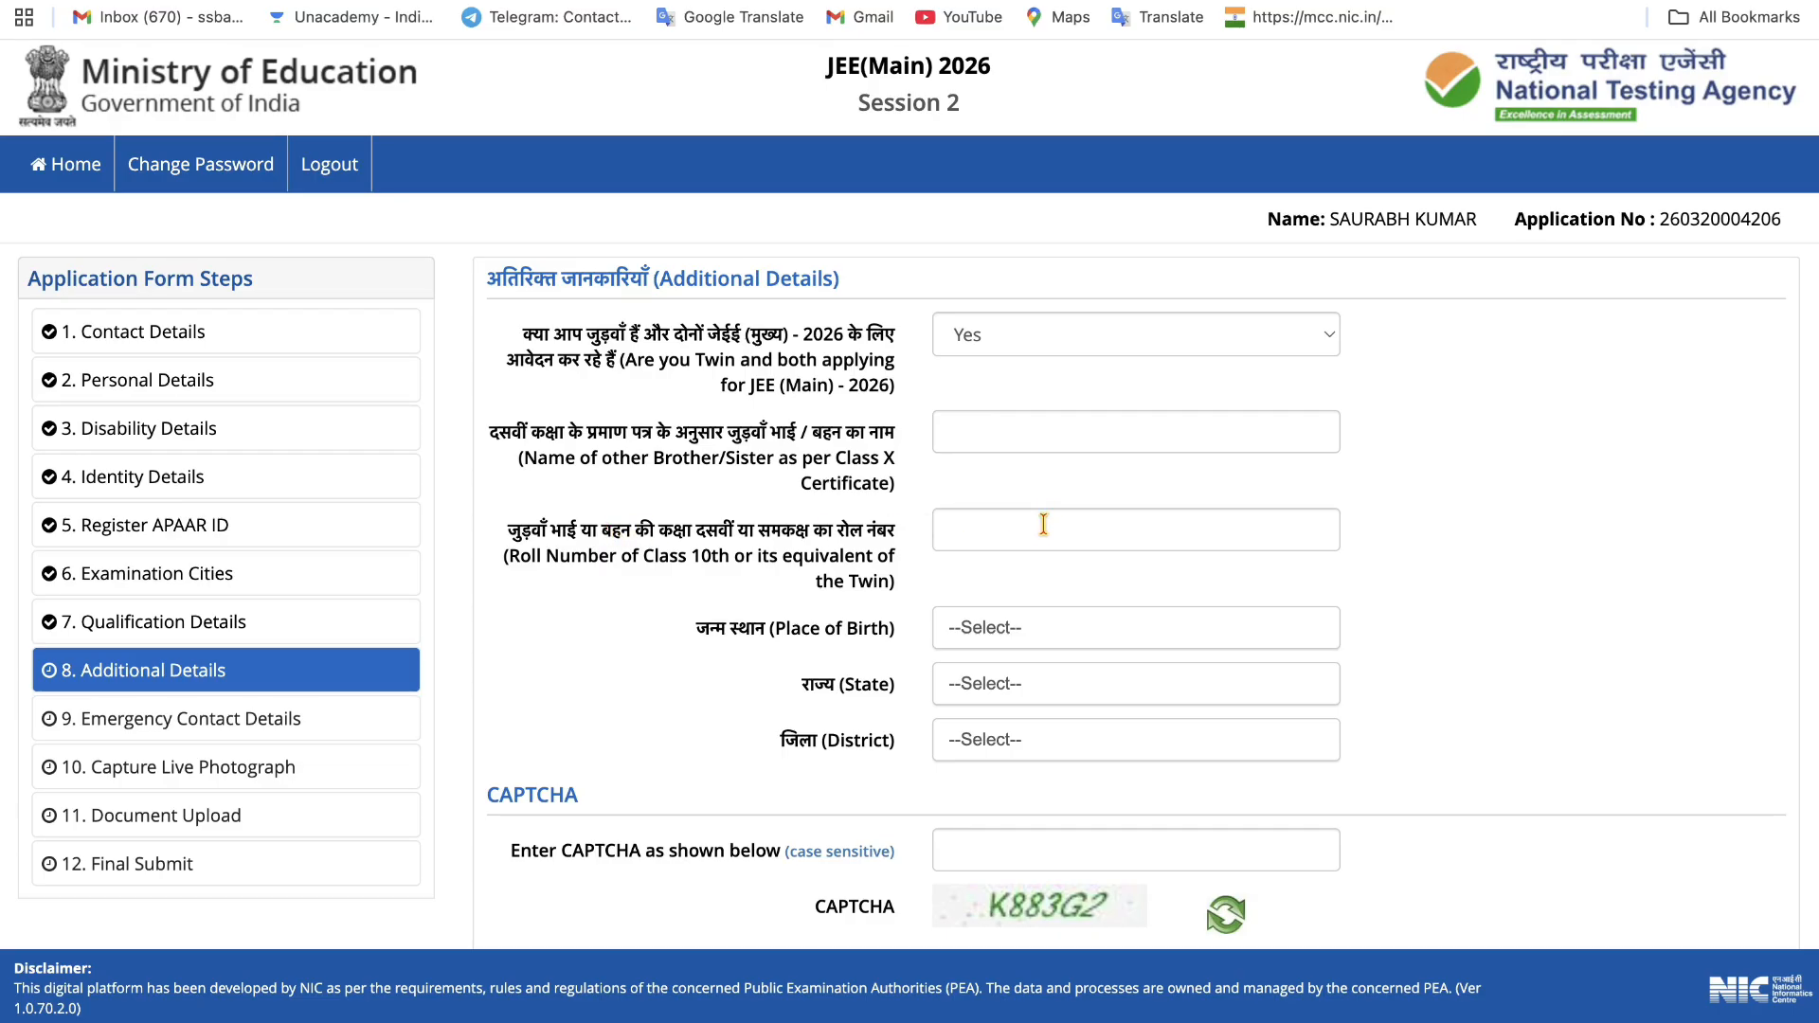
click(1004, 344)
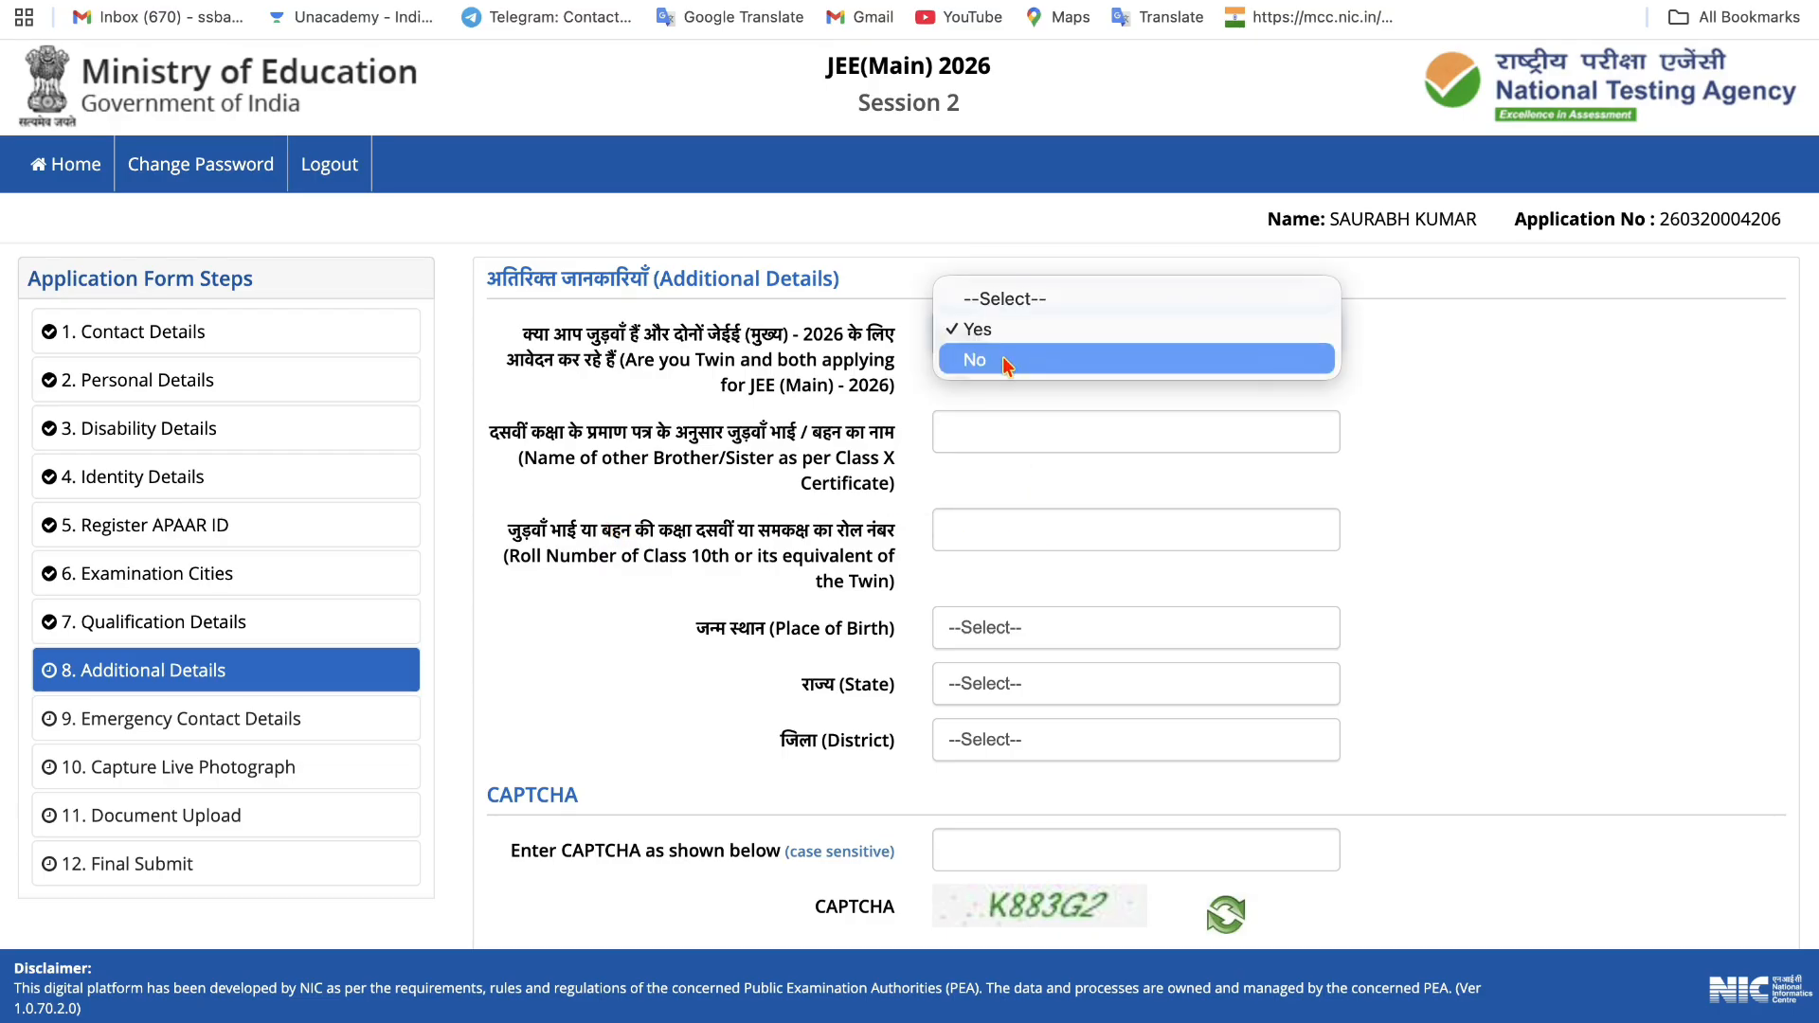
click(1006, 356)
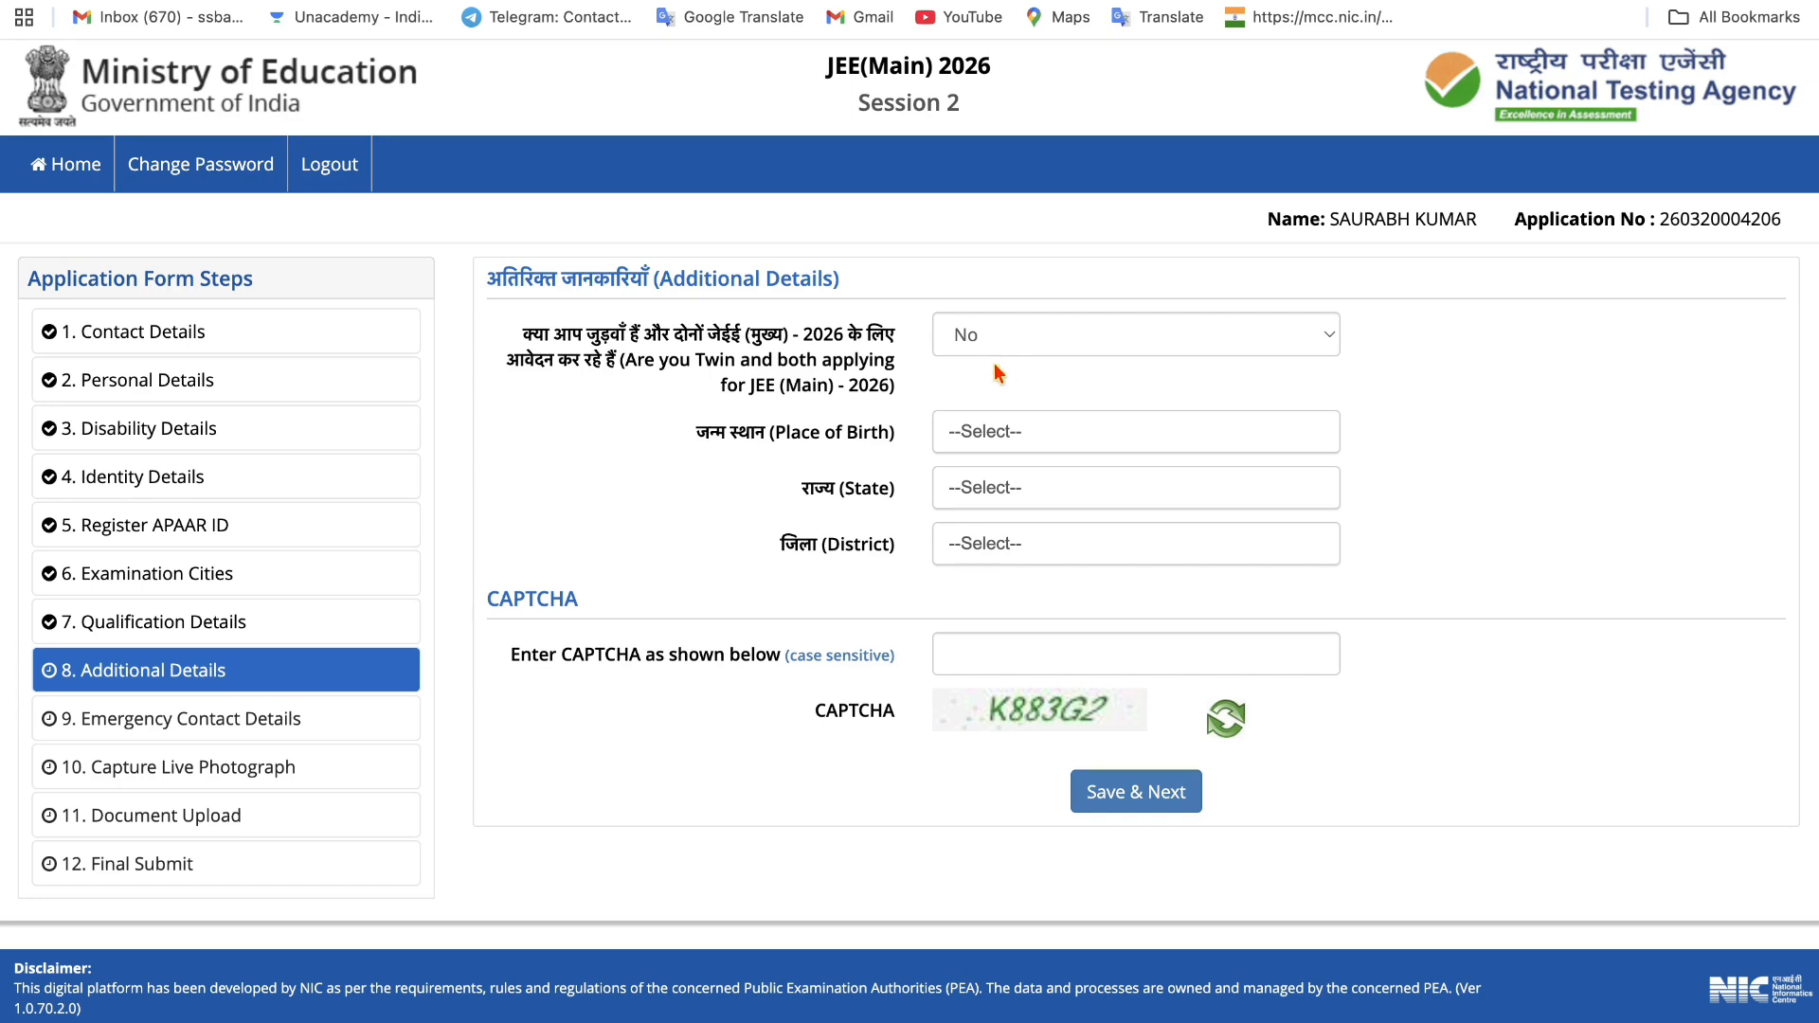
Set the Place of Birth to India, with UTTAR PRADESH as the State and BUDAUN as the District.
click(999, 451)
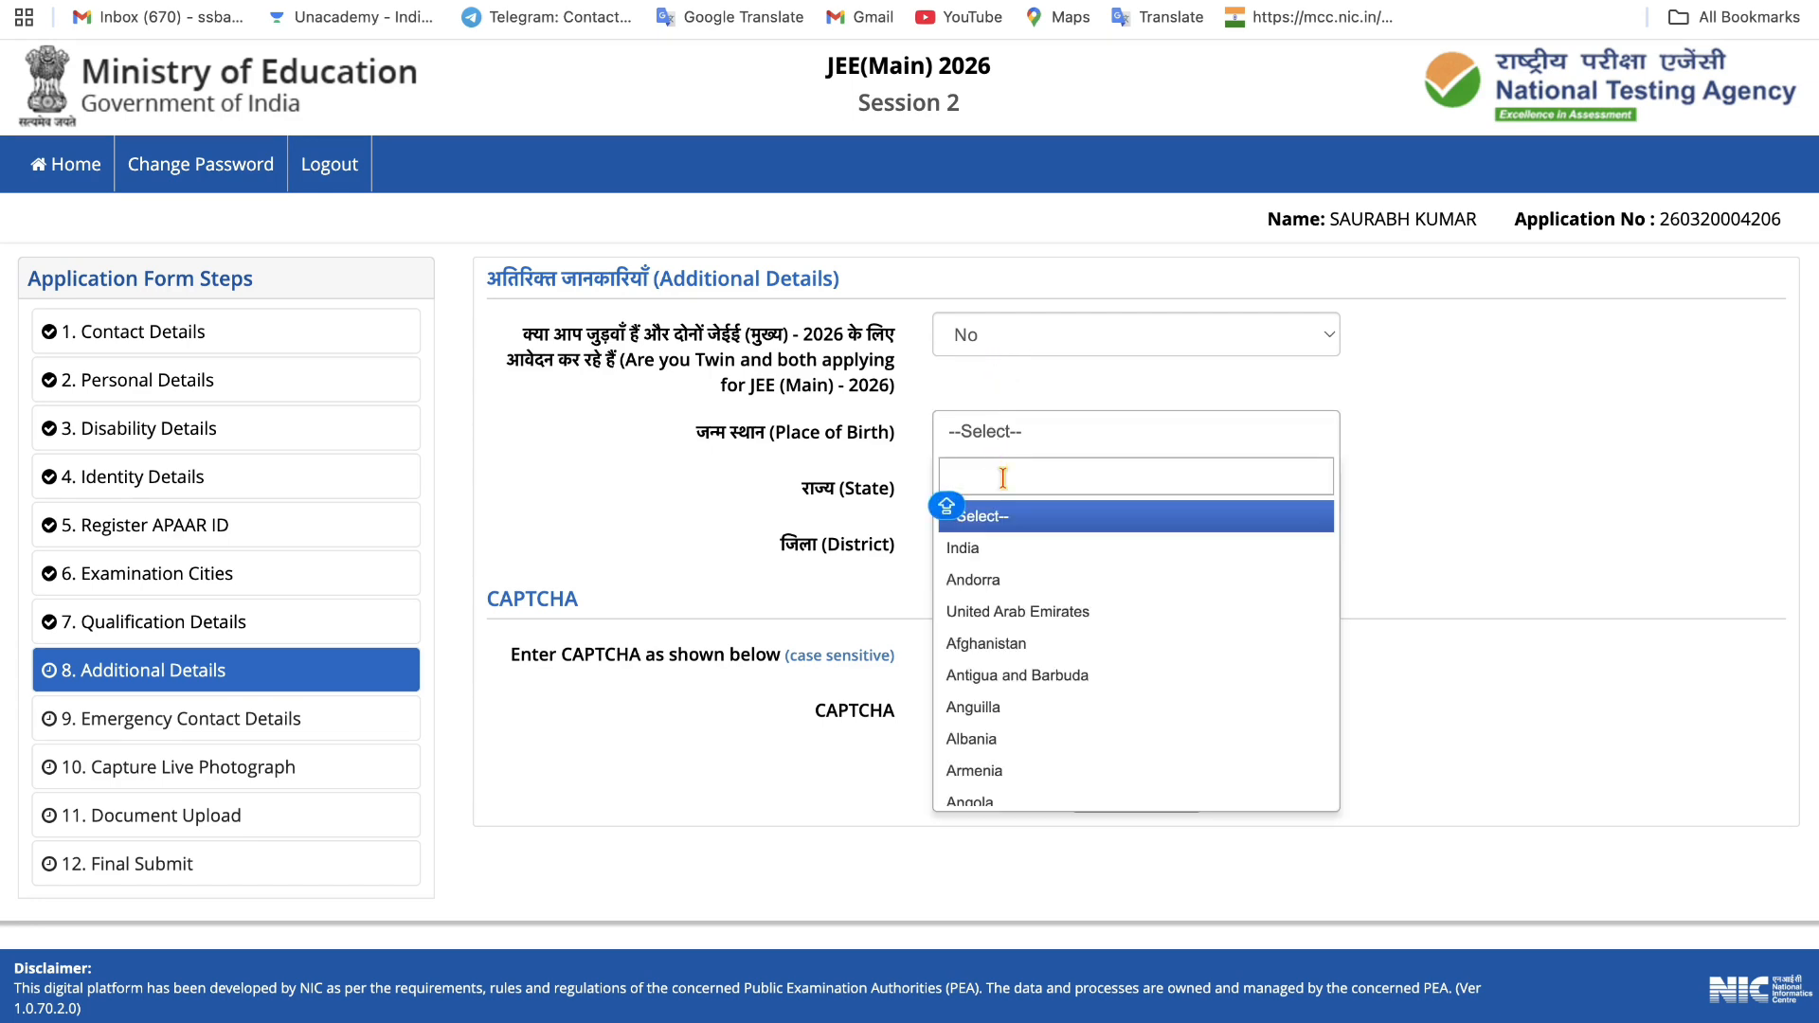
click(1017, 553)
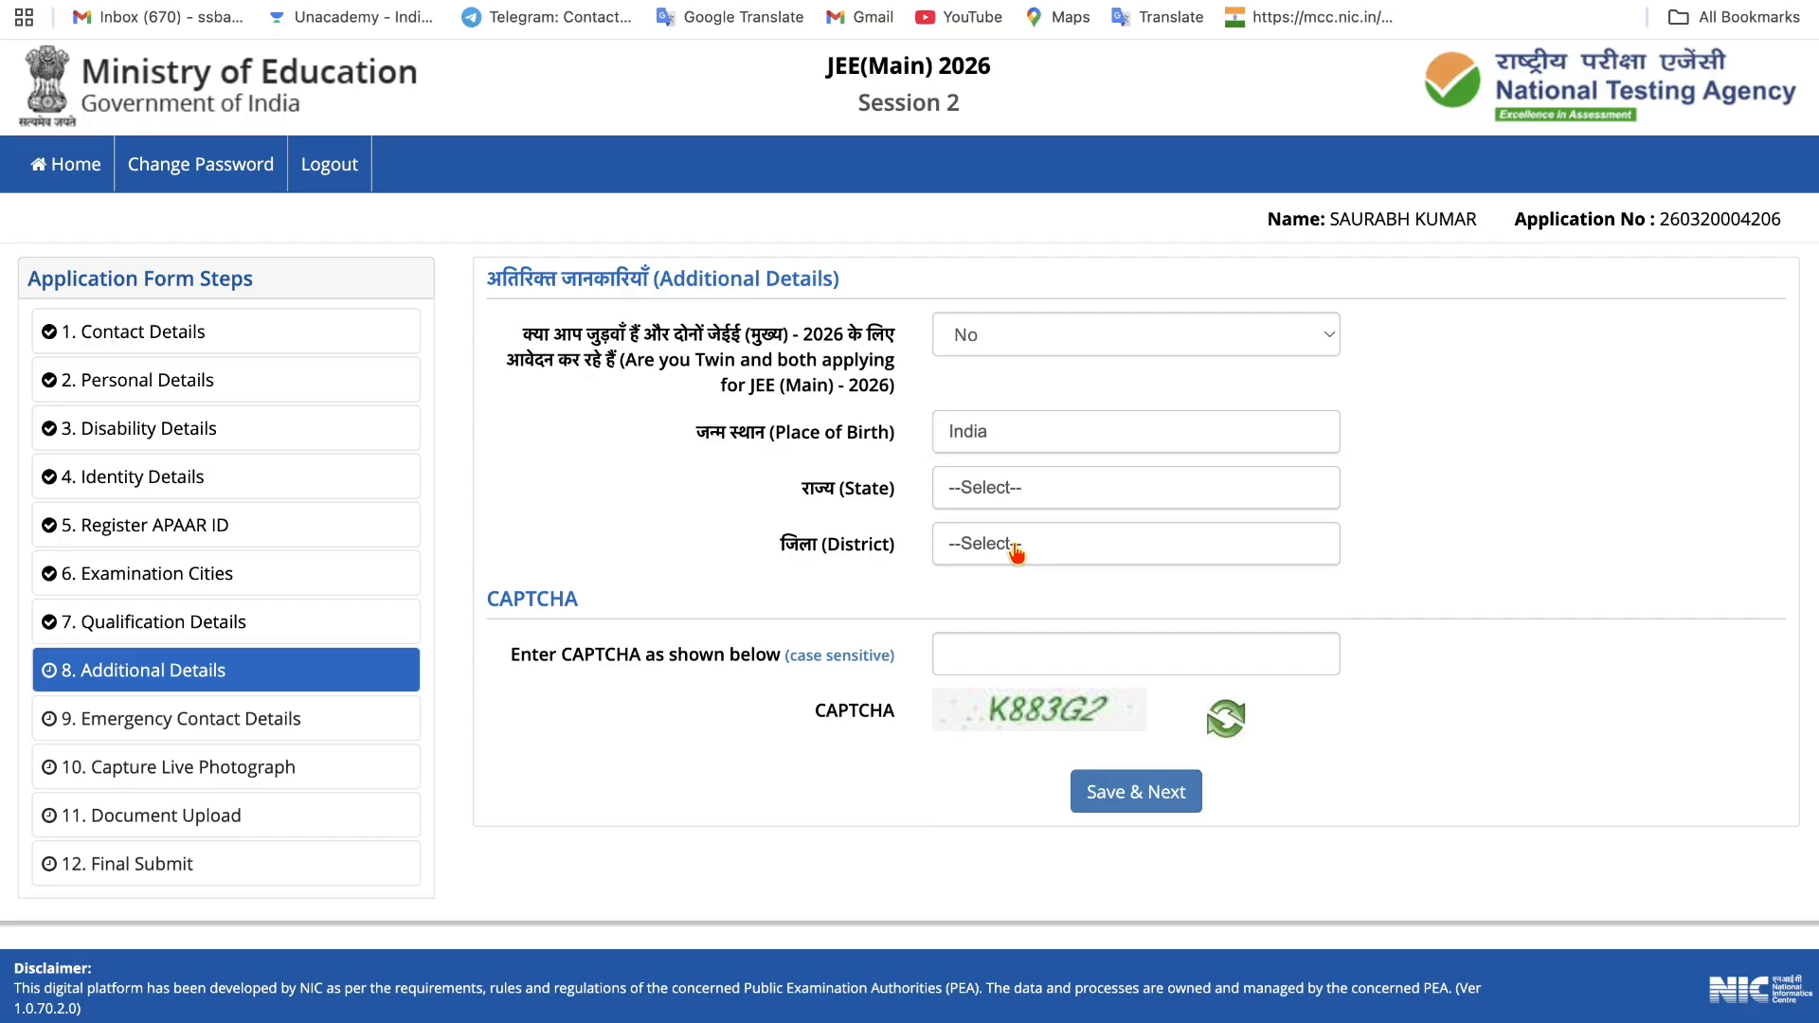
click(1008, 502)
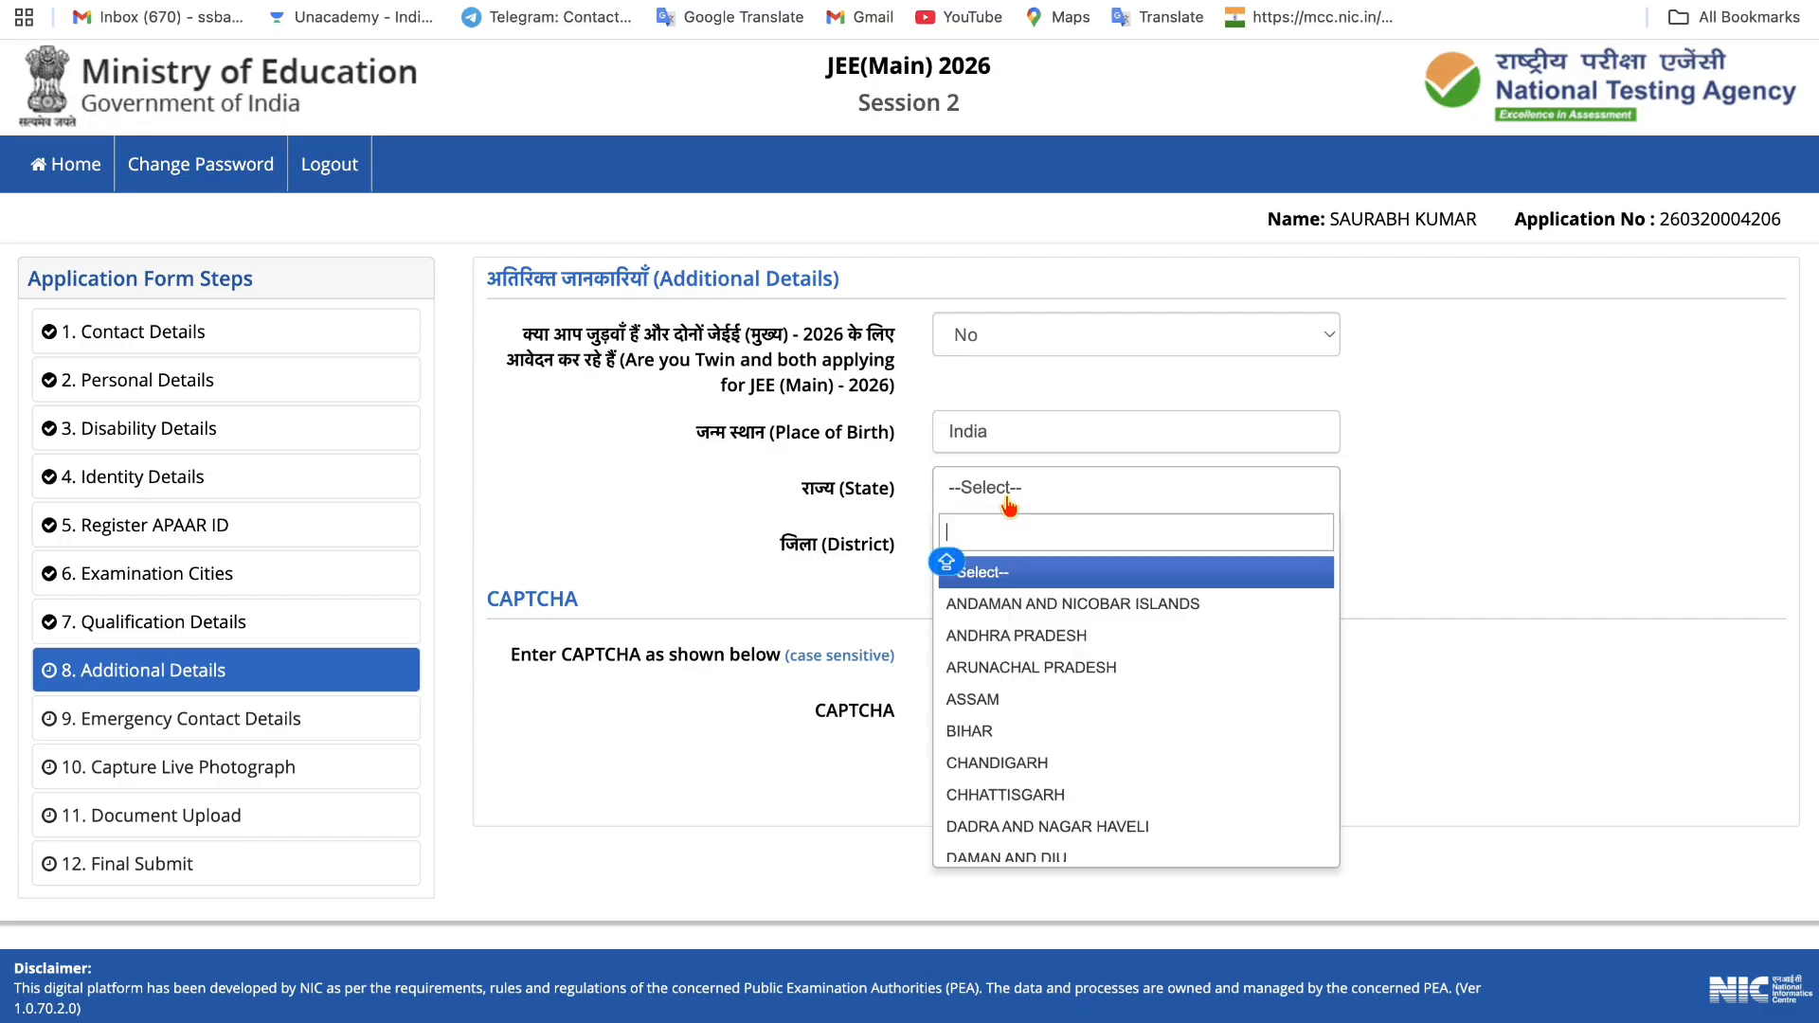
text(UTT)
click(981, 571)
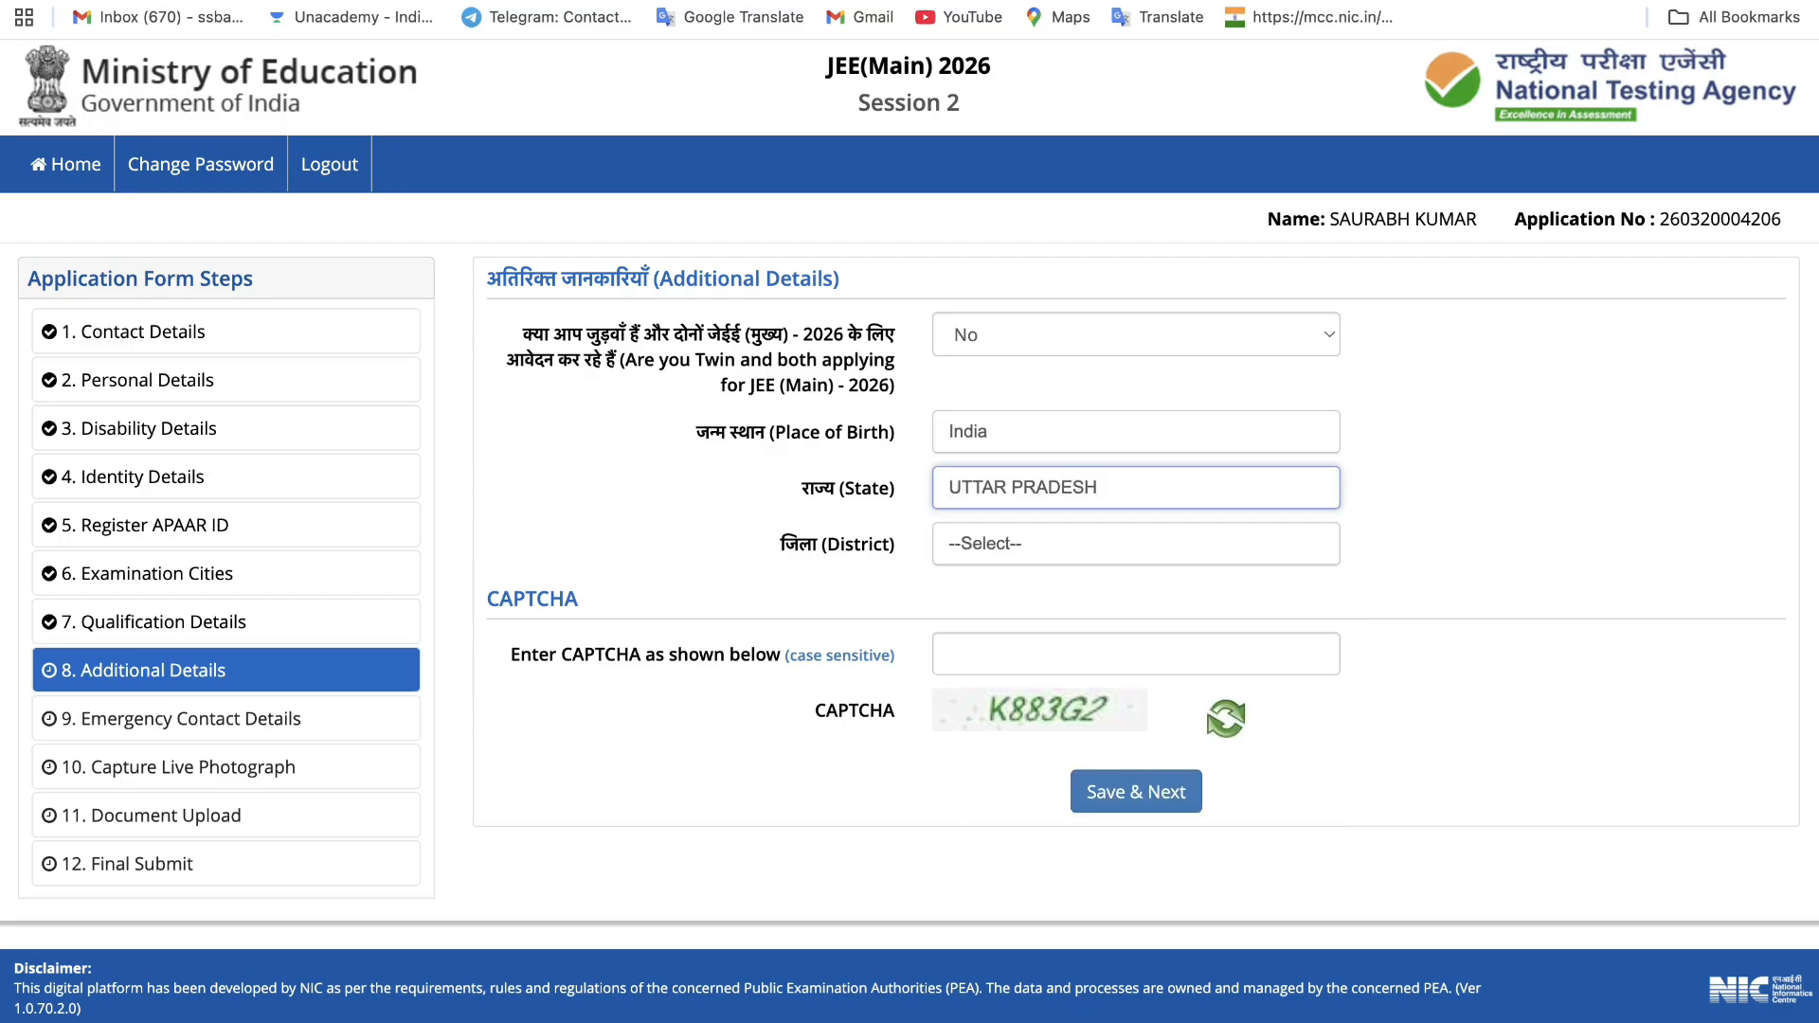
click(999, 545)
text(BUD)
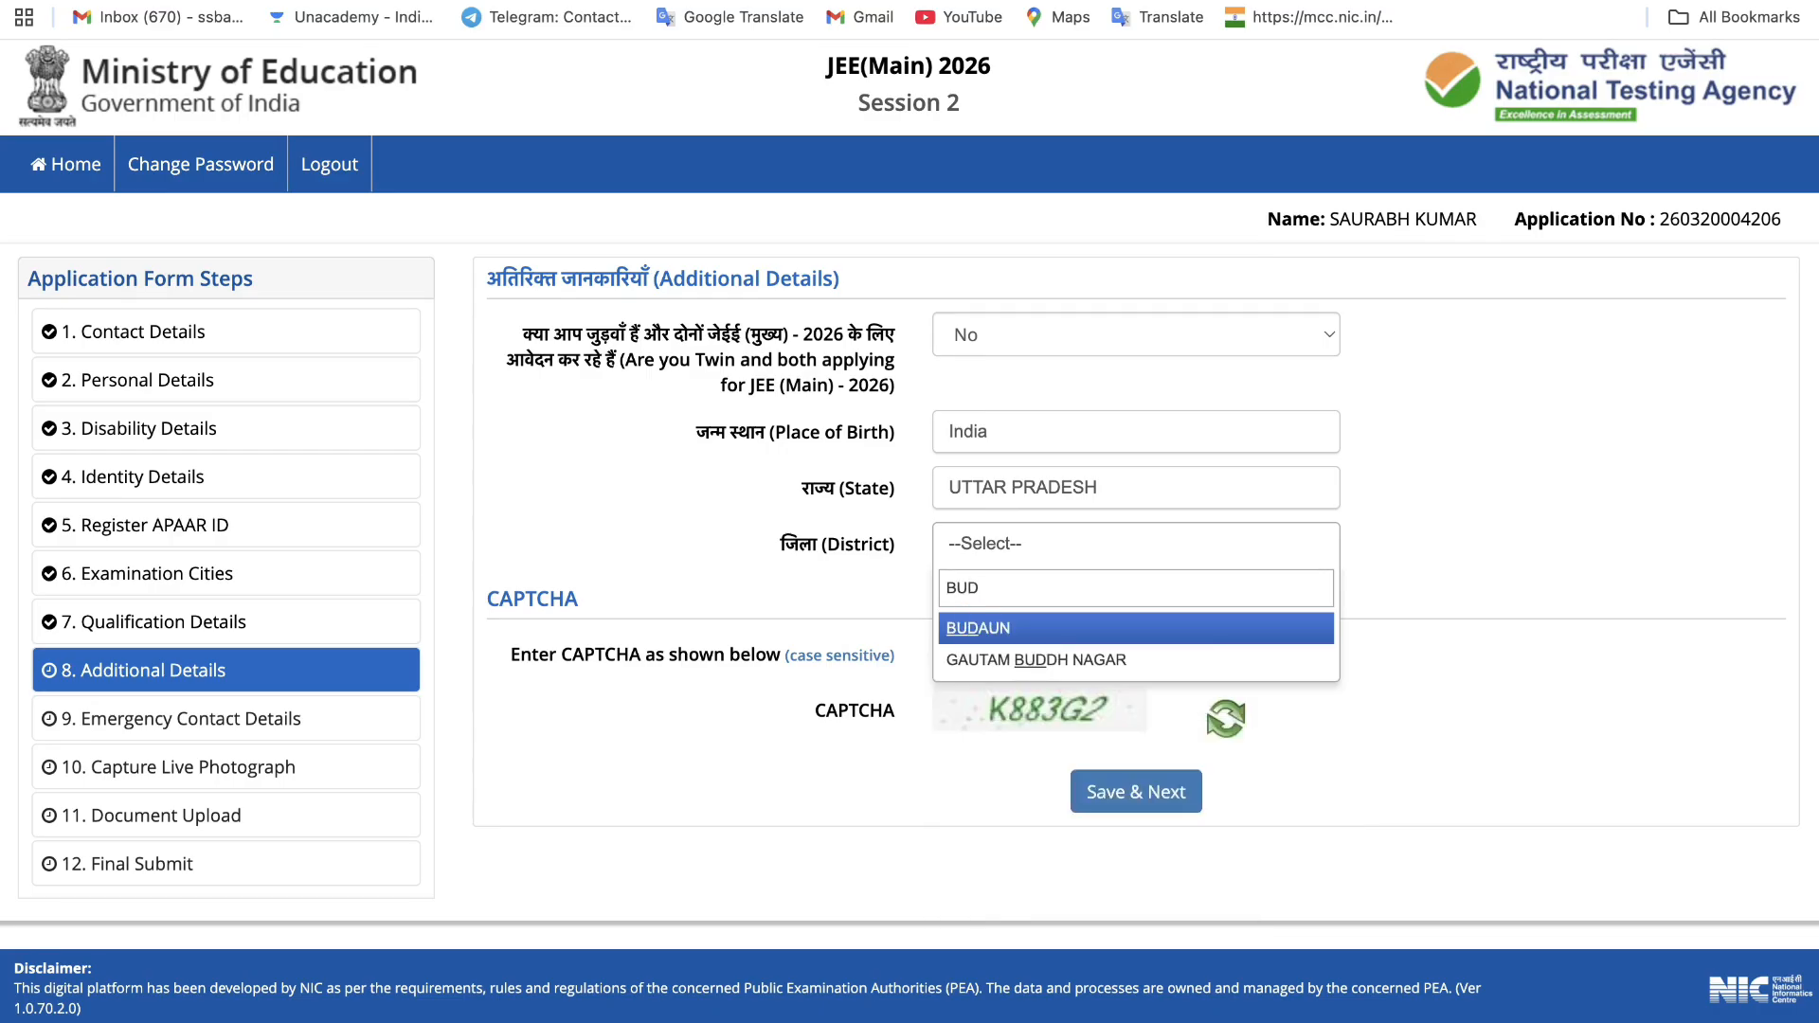
key(Return)
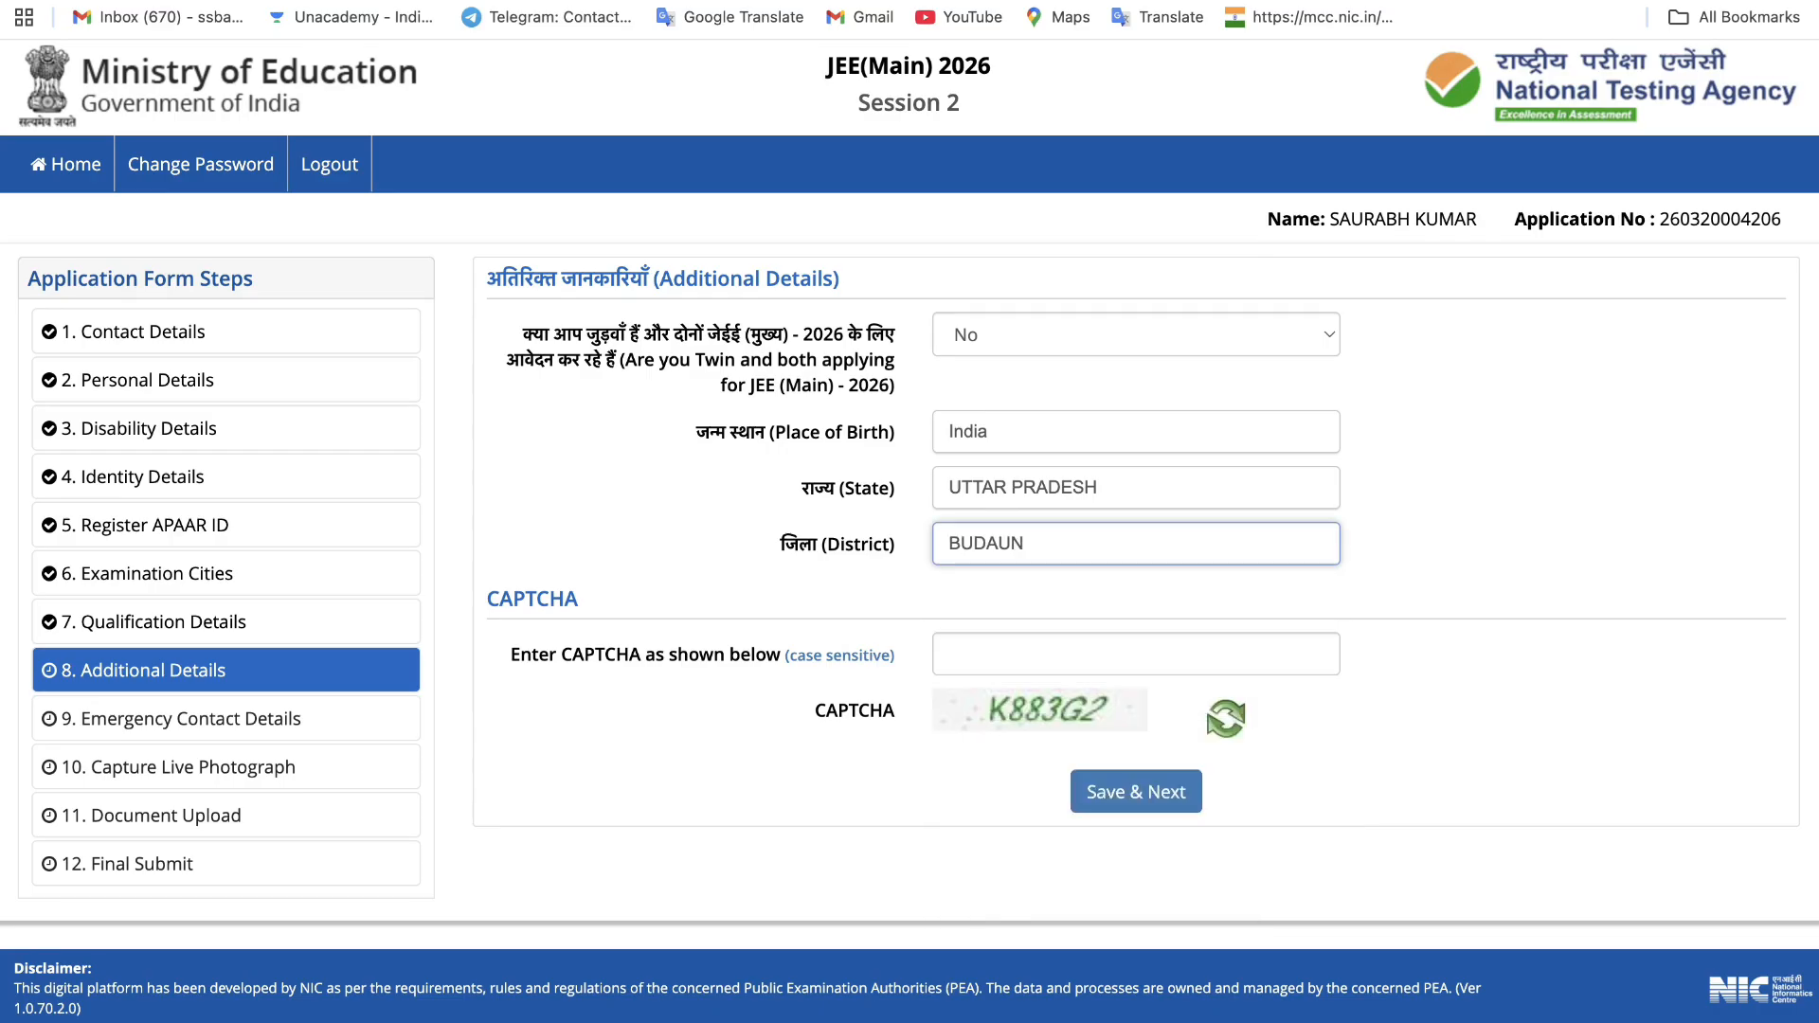
Enter the displayed CAPTCHA for the Additional Details section, then save it and confirm its submission.
click(1004, 640)
text(K)
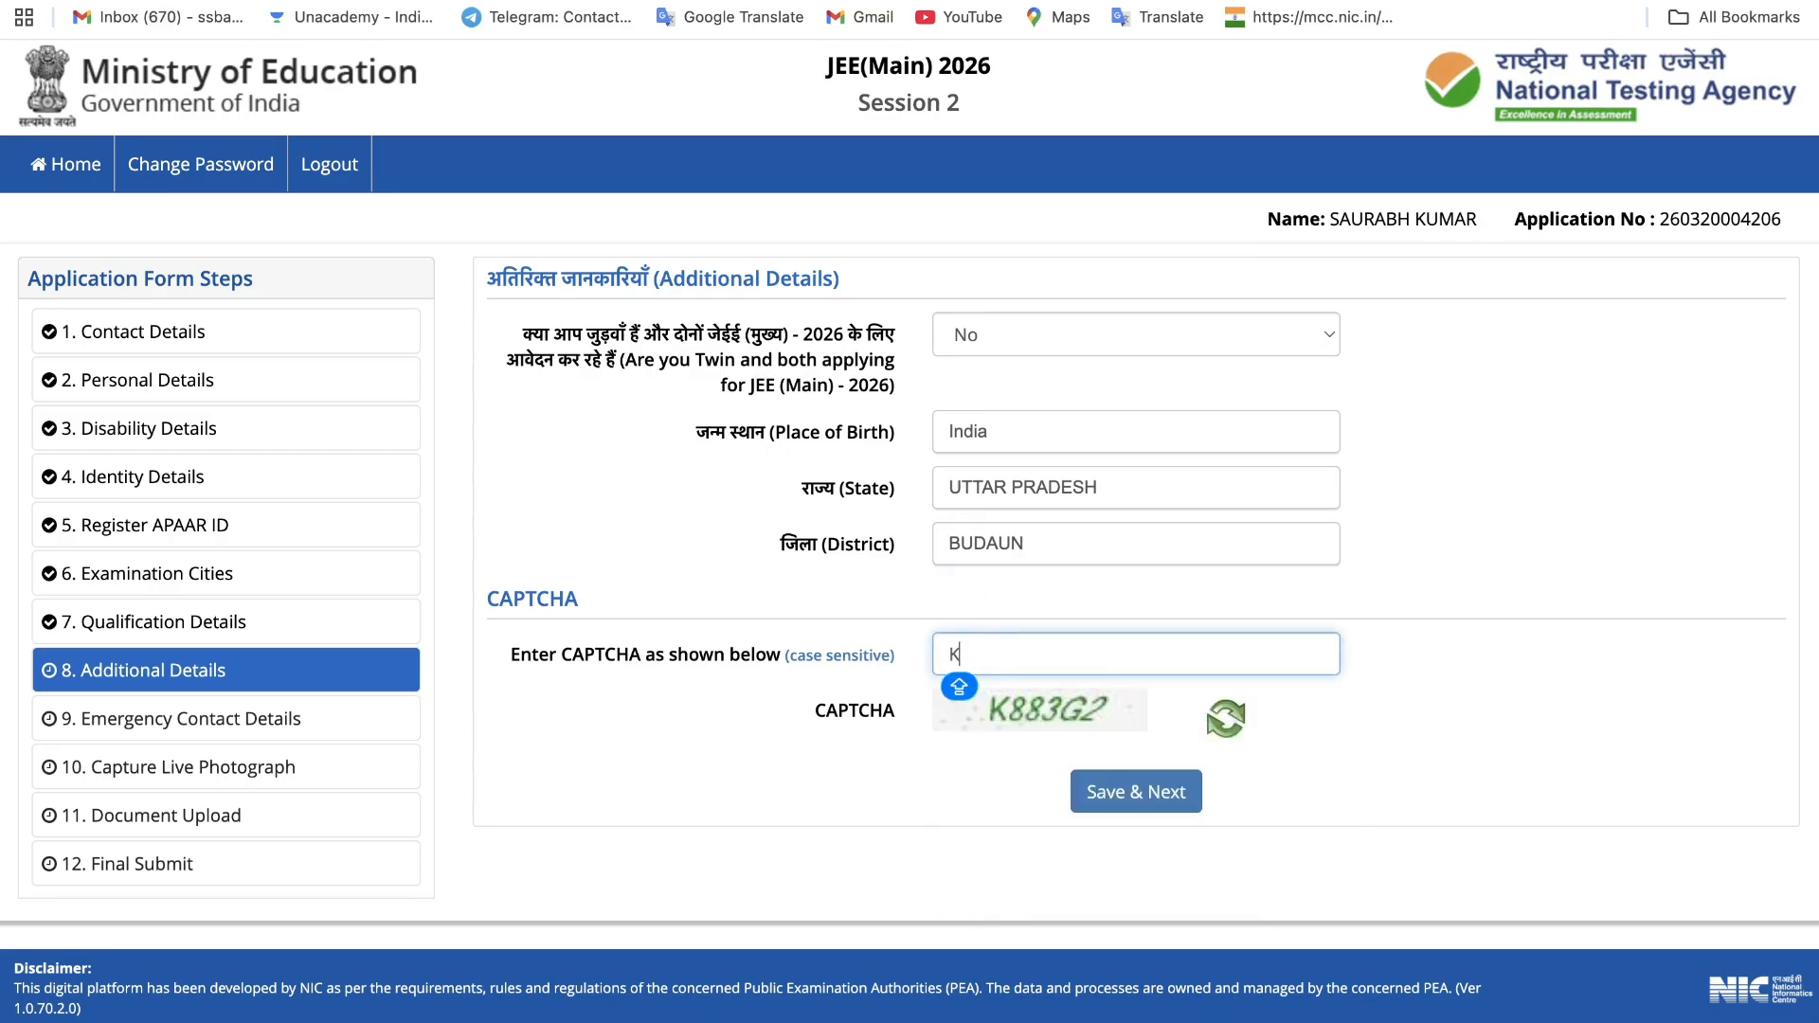
text(883G2)
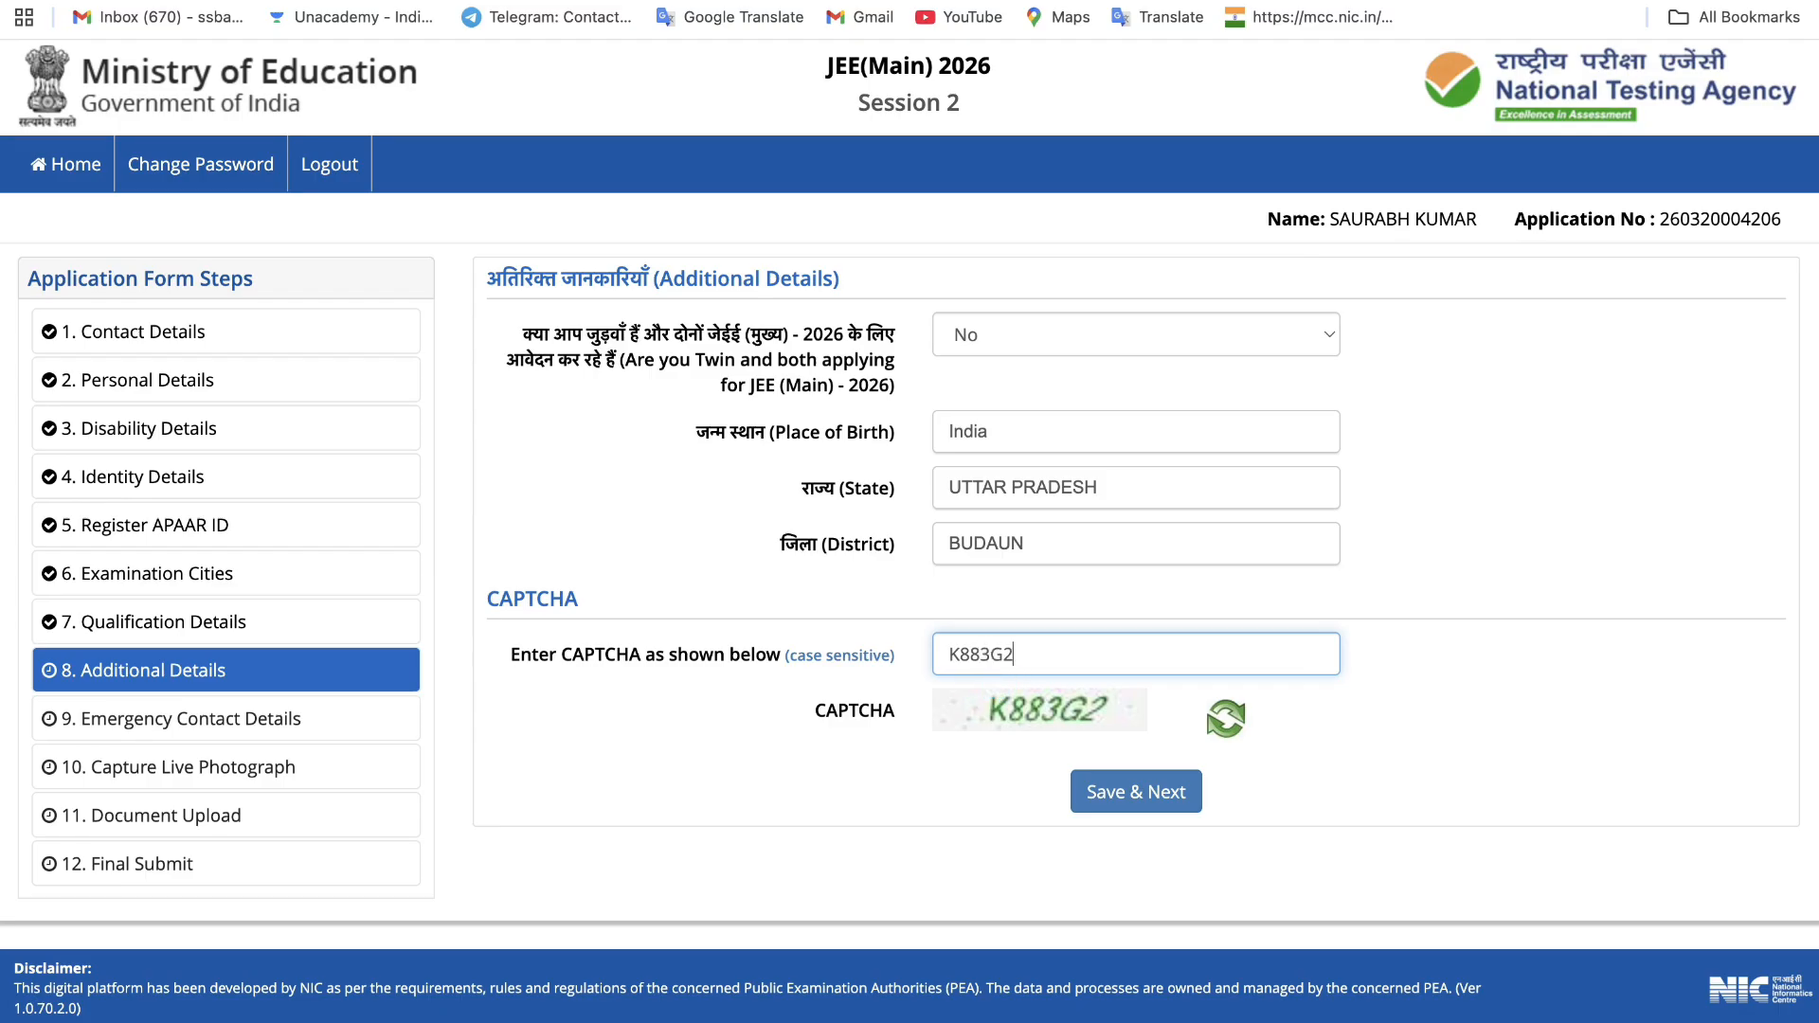
click(1094, 783)
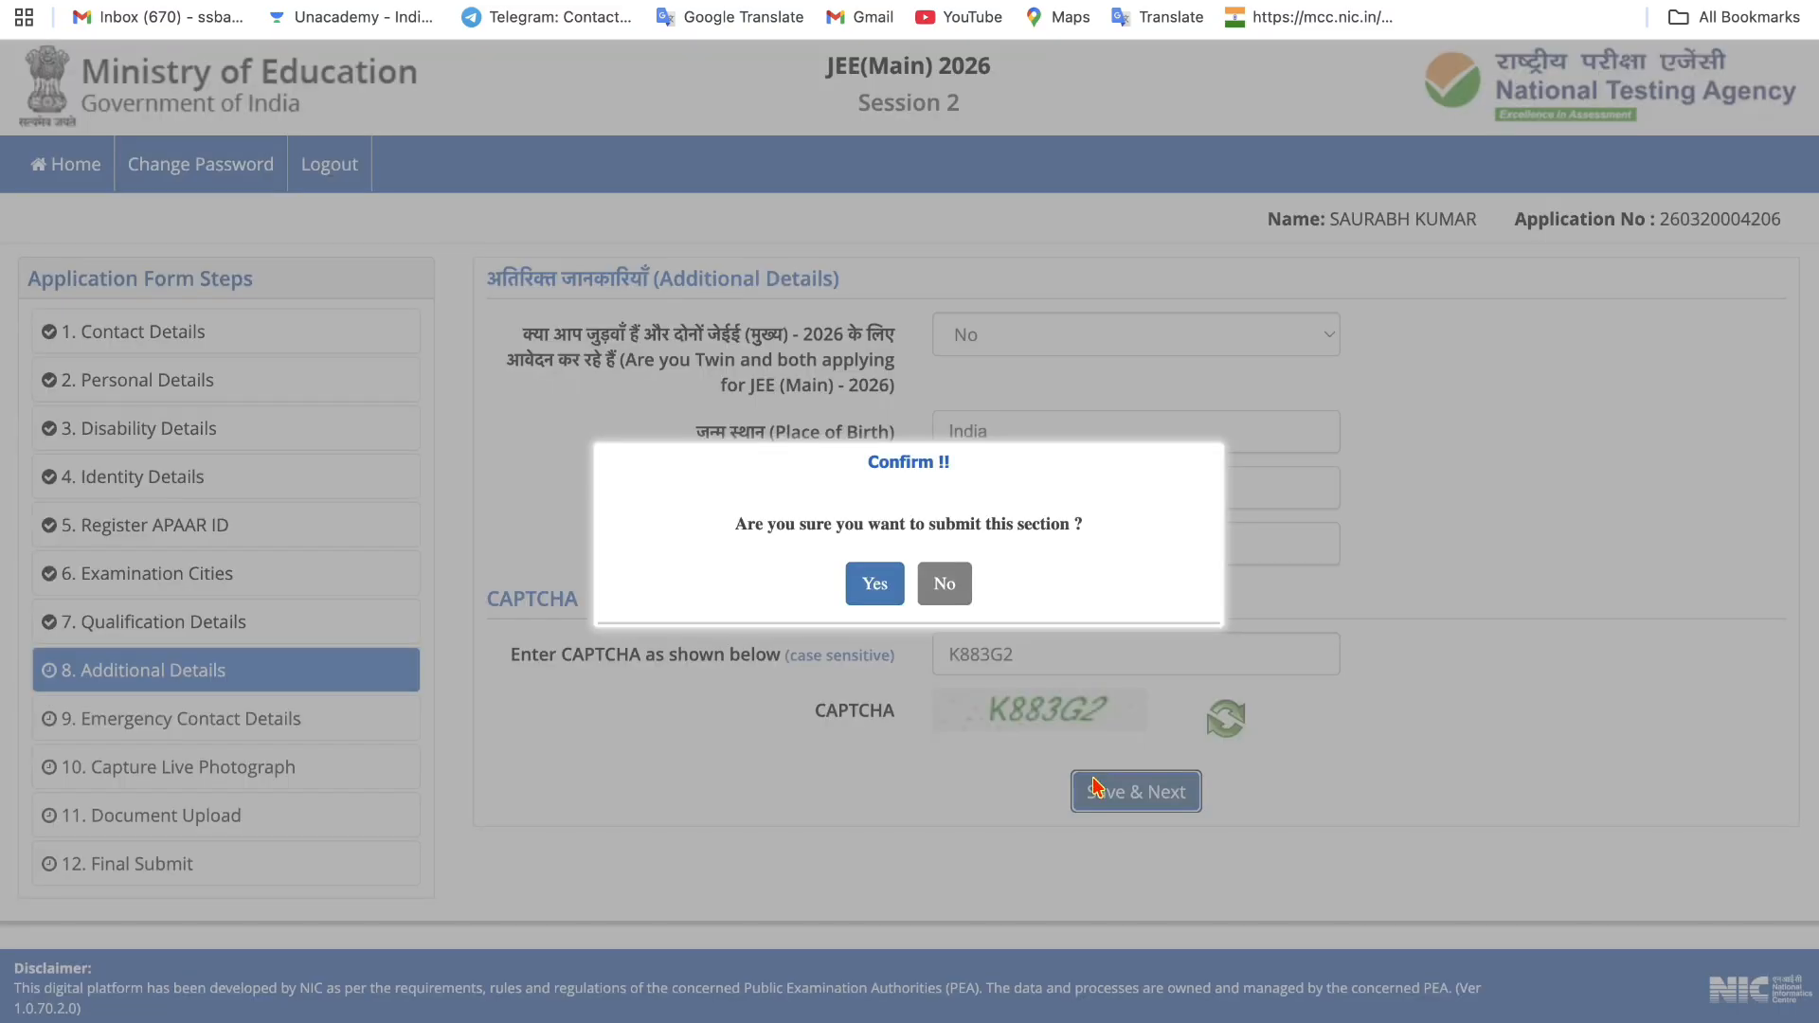
click(874, 583)
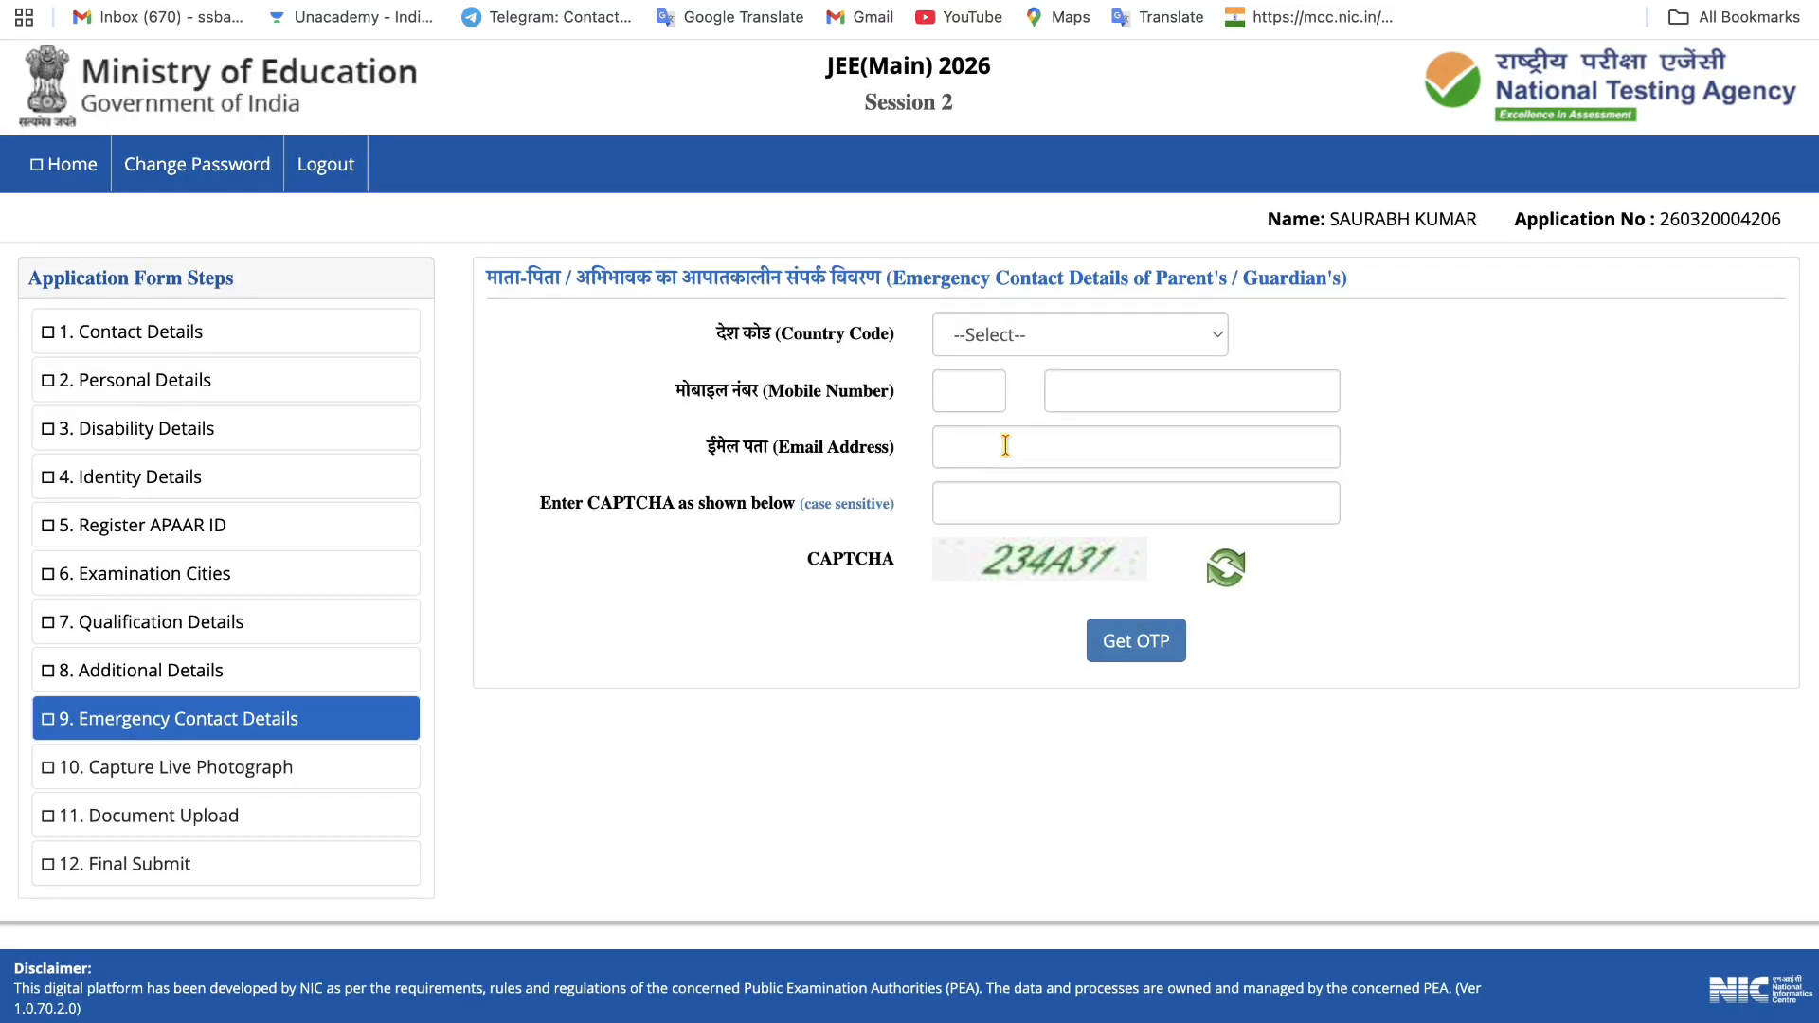
Set the emergency contact's country code to India and request the OTPs for the contact's mobile number and e-mail.
click(1027, 339)
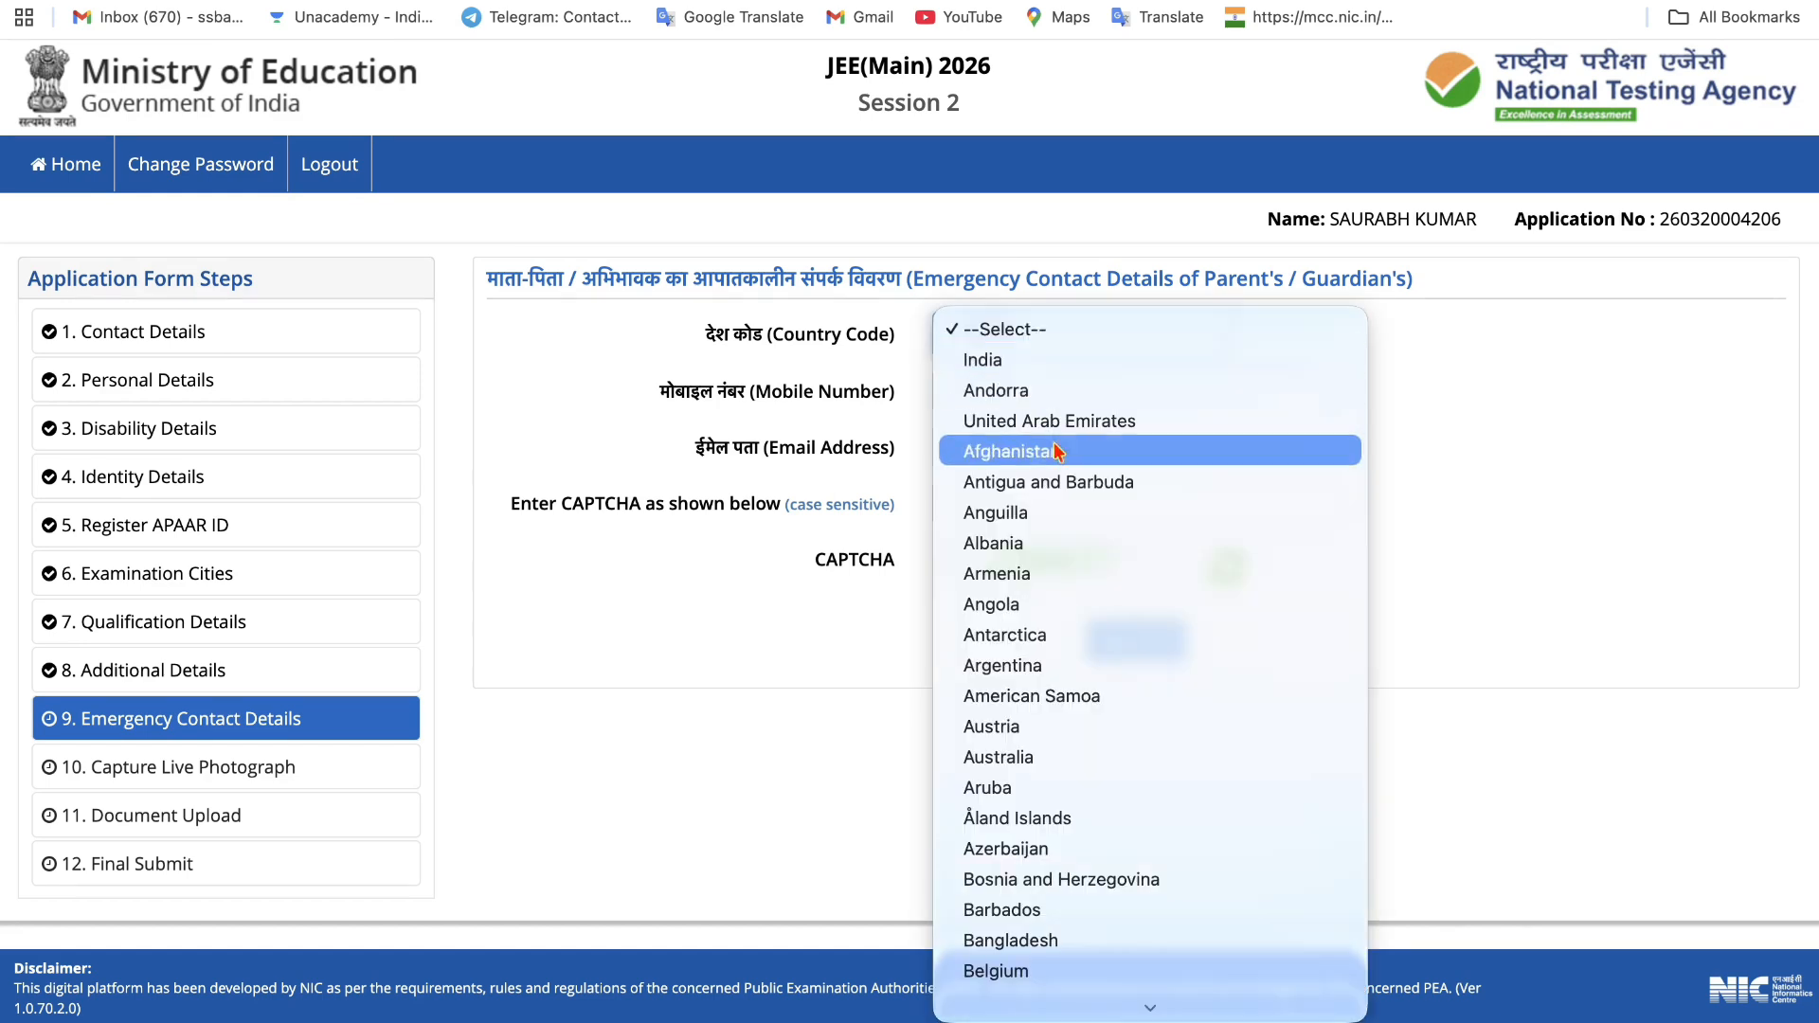
click(1038, 358)
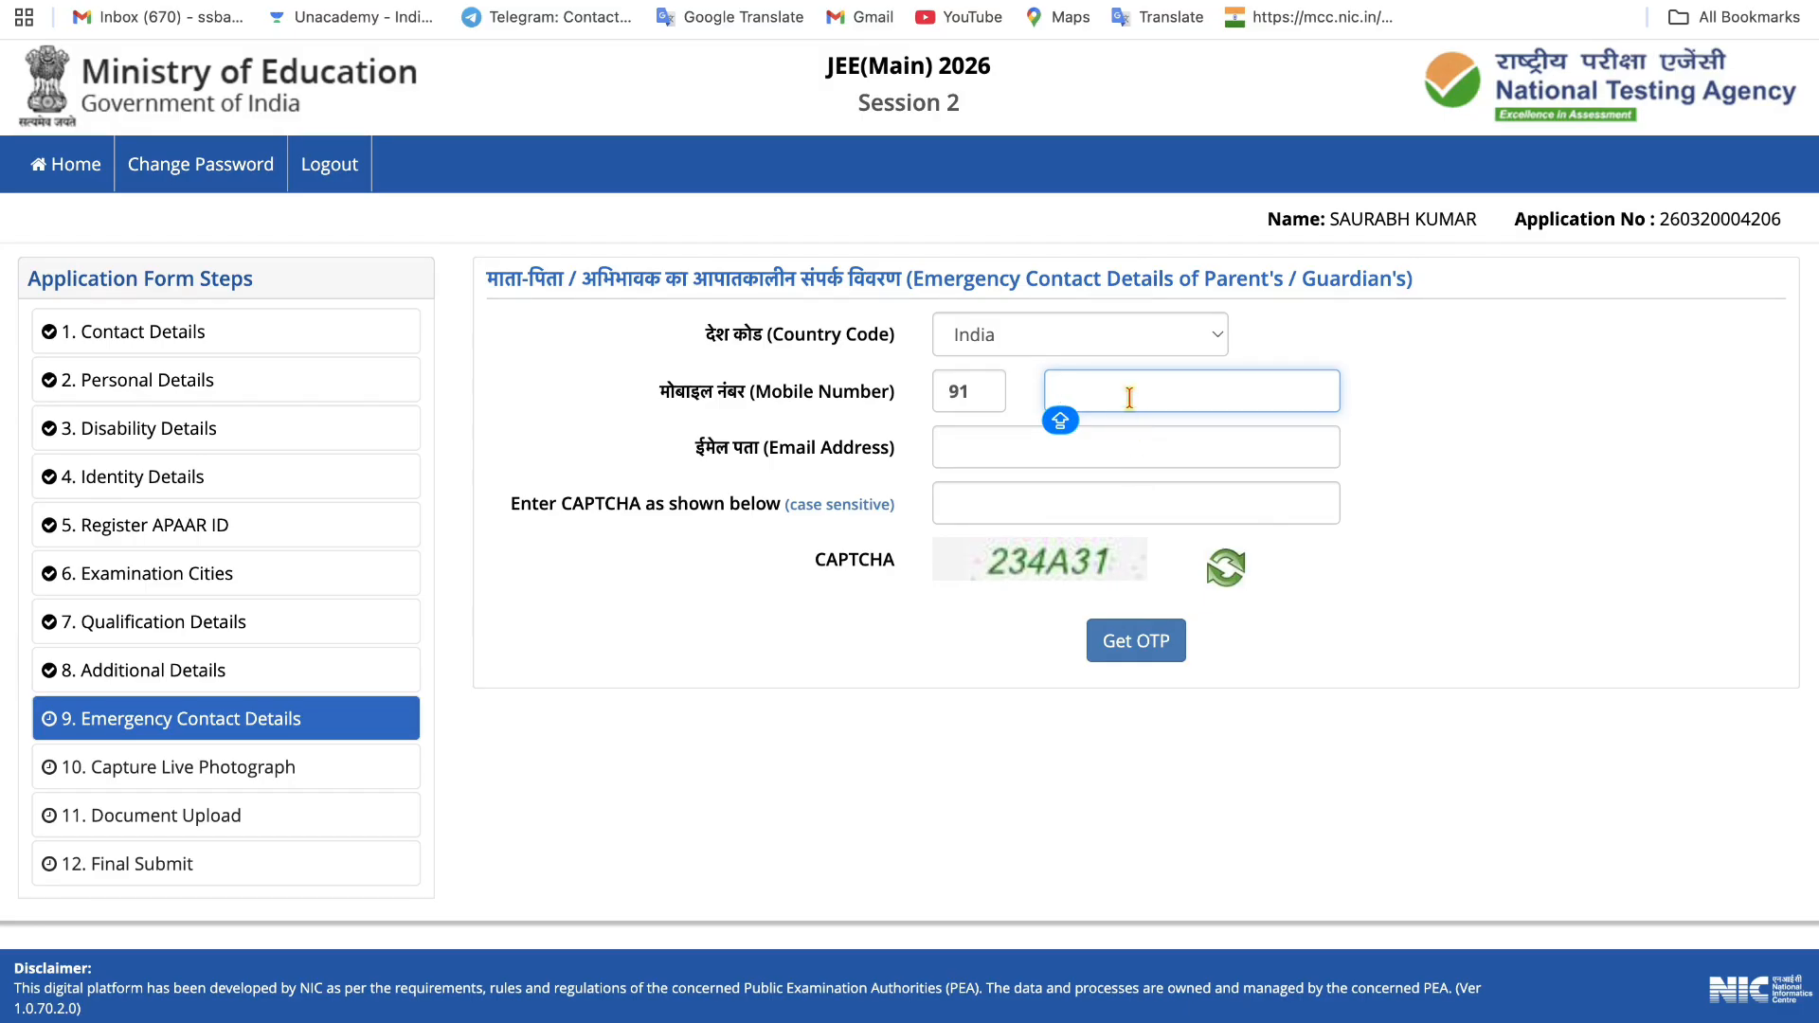
click(1169, 645)
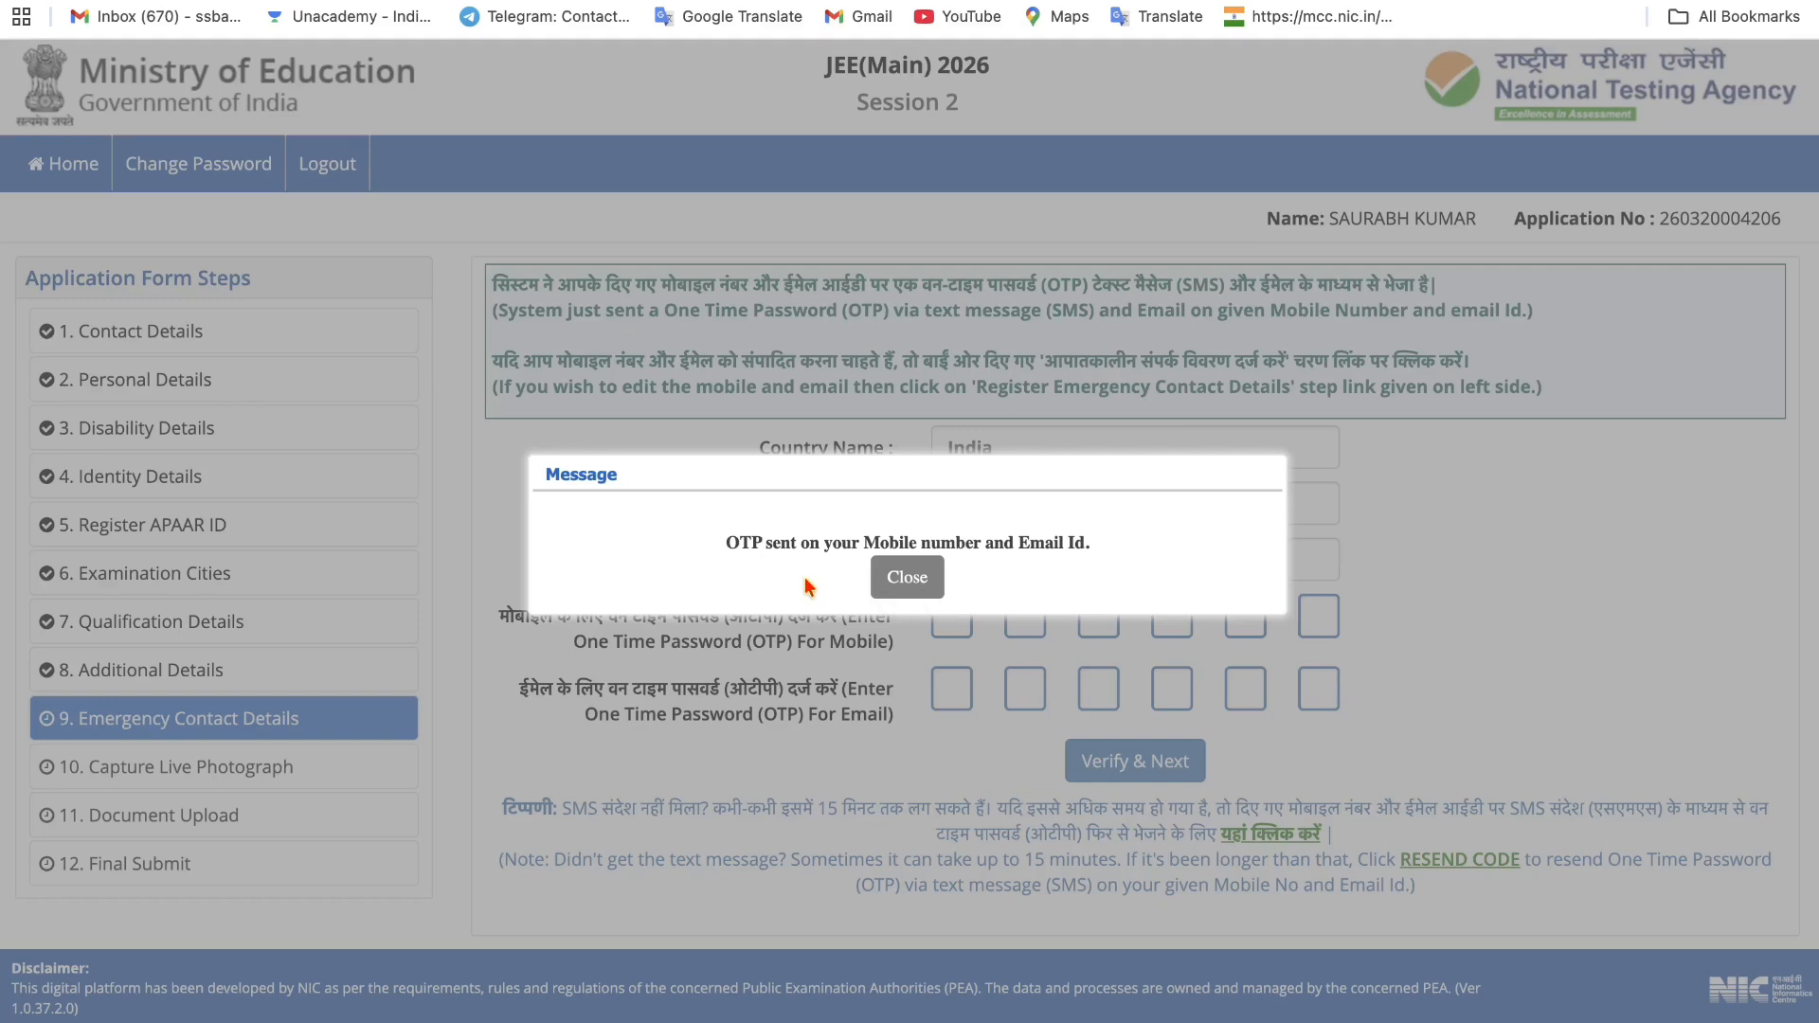
click(918, 572)
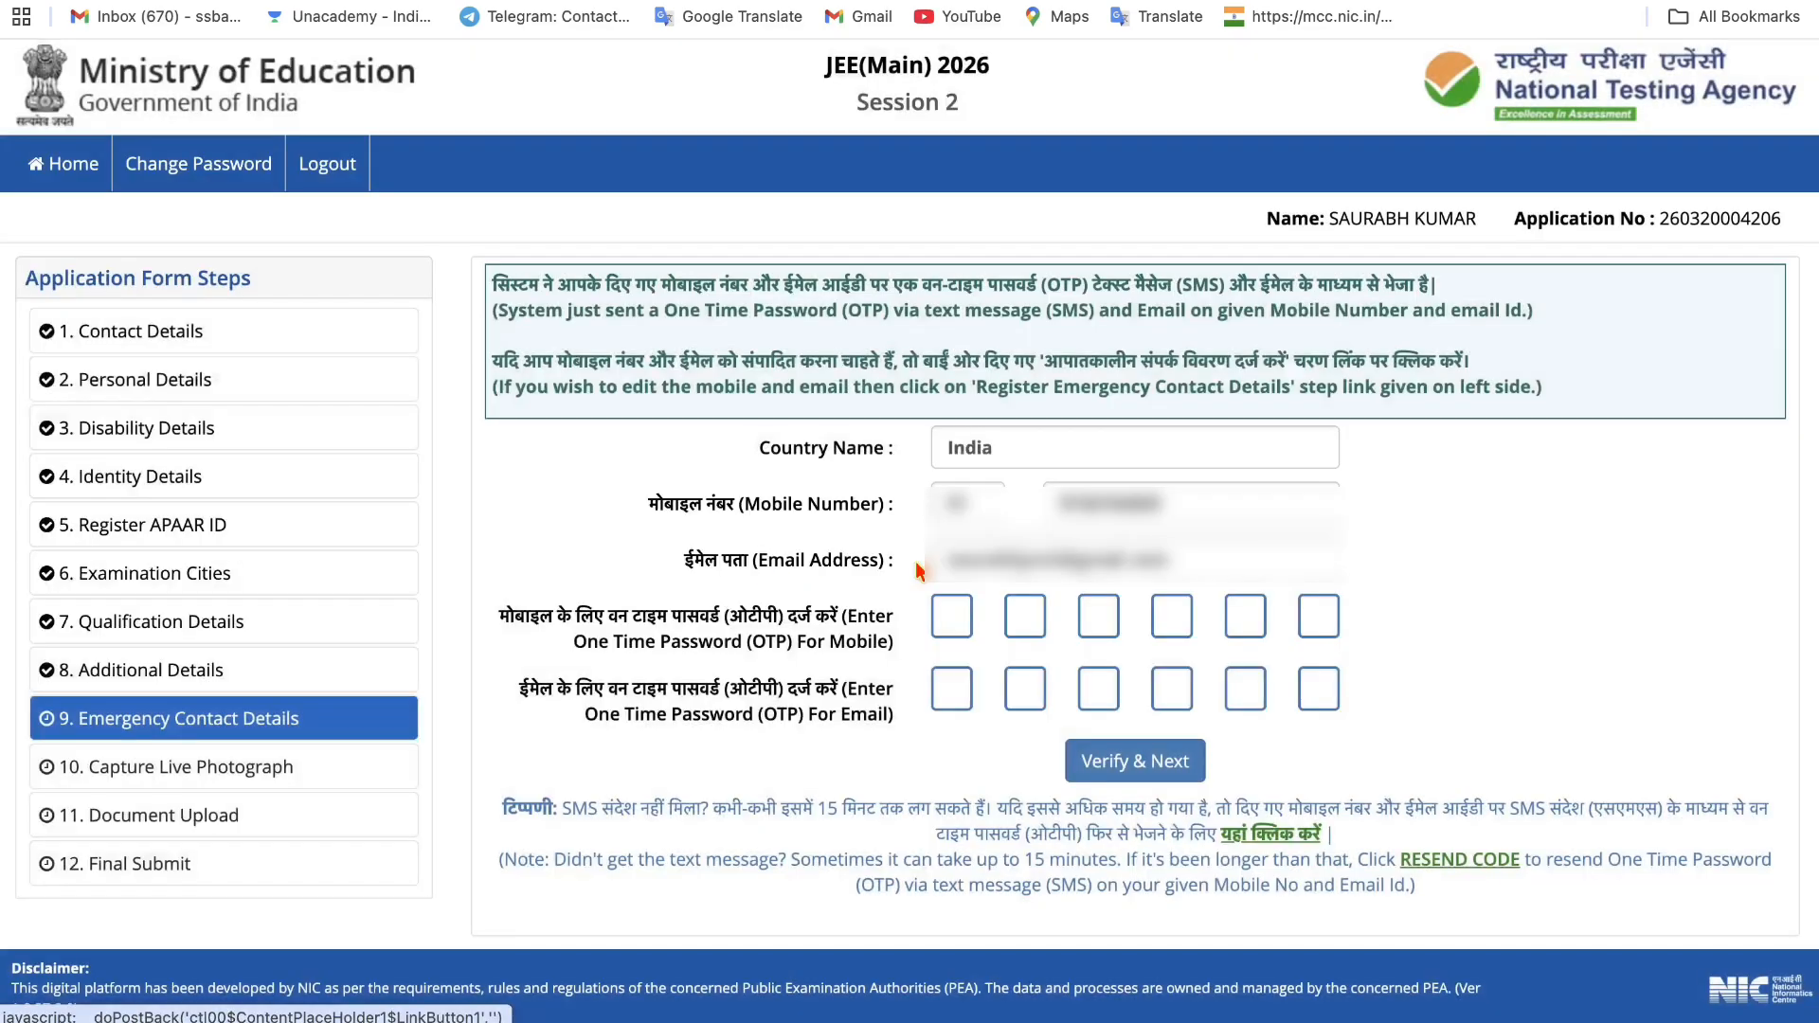
Enter the mobile OTP and the e-mail OTP for the emergency contact, and verify them to proceed.
click(957, 623)
click(958, 685)
click(1104, 774)
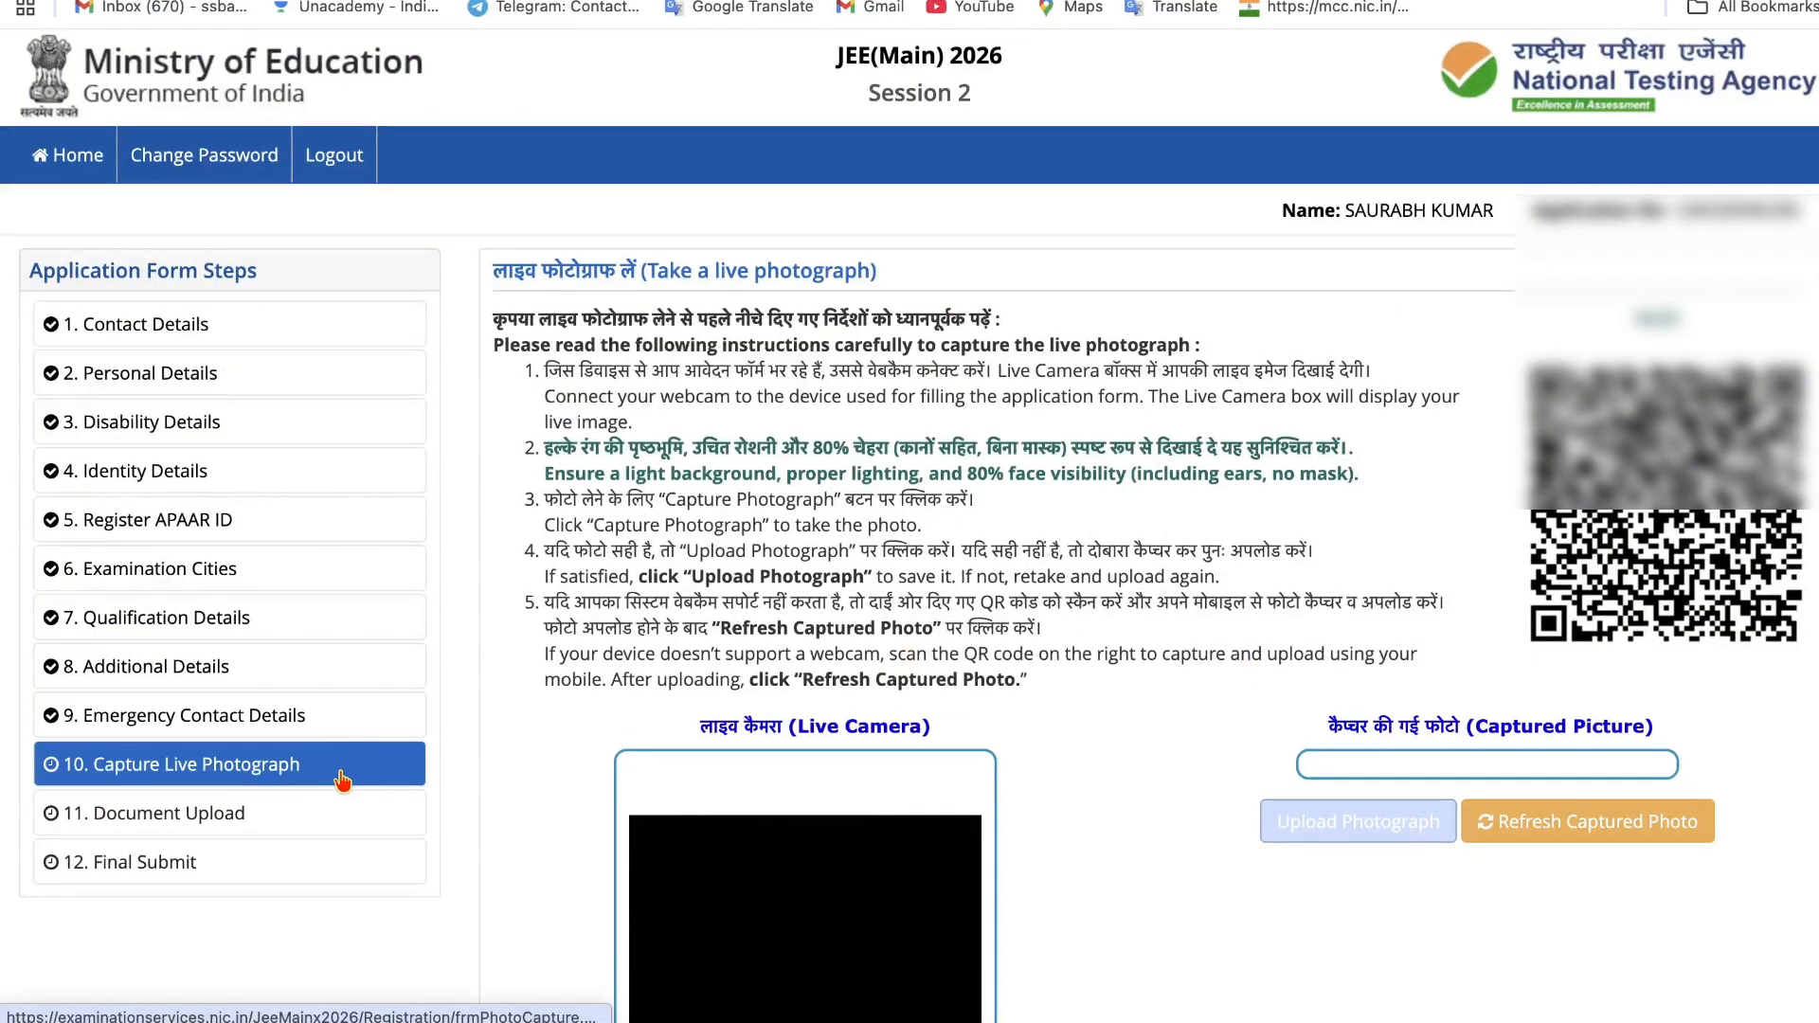
Read through the live photograph instructions, and examine the webcam capture area and the QR code option.
drag(513, 272, 766, 270)
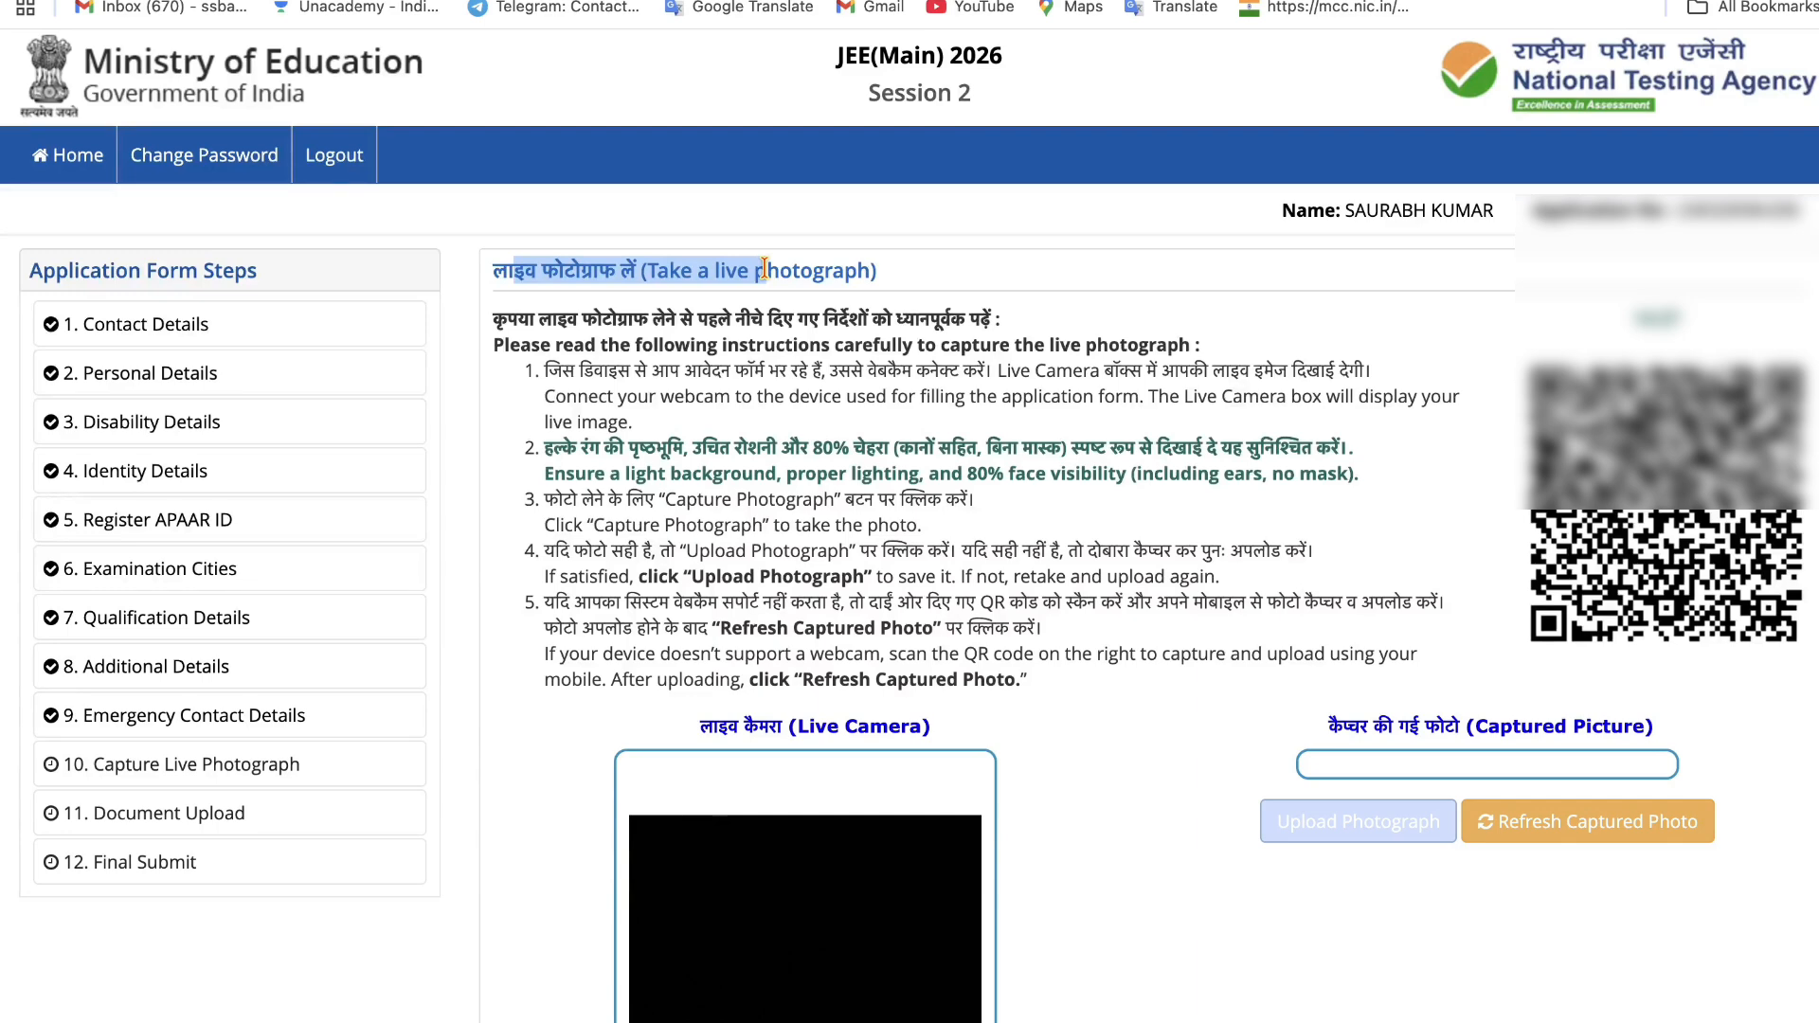
scroll(765, 270, down, 3)
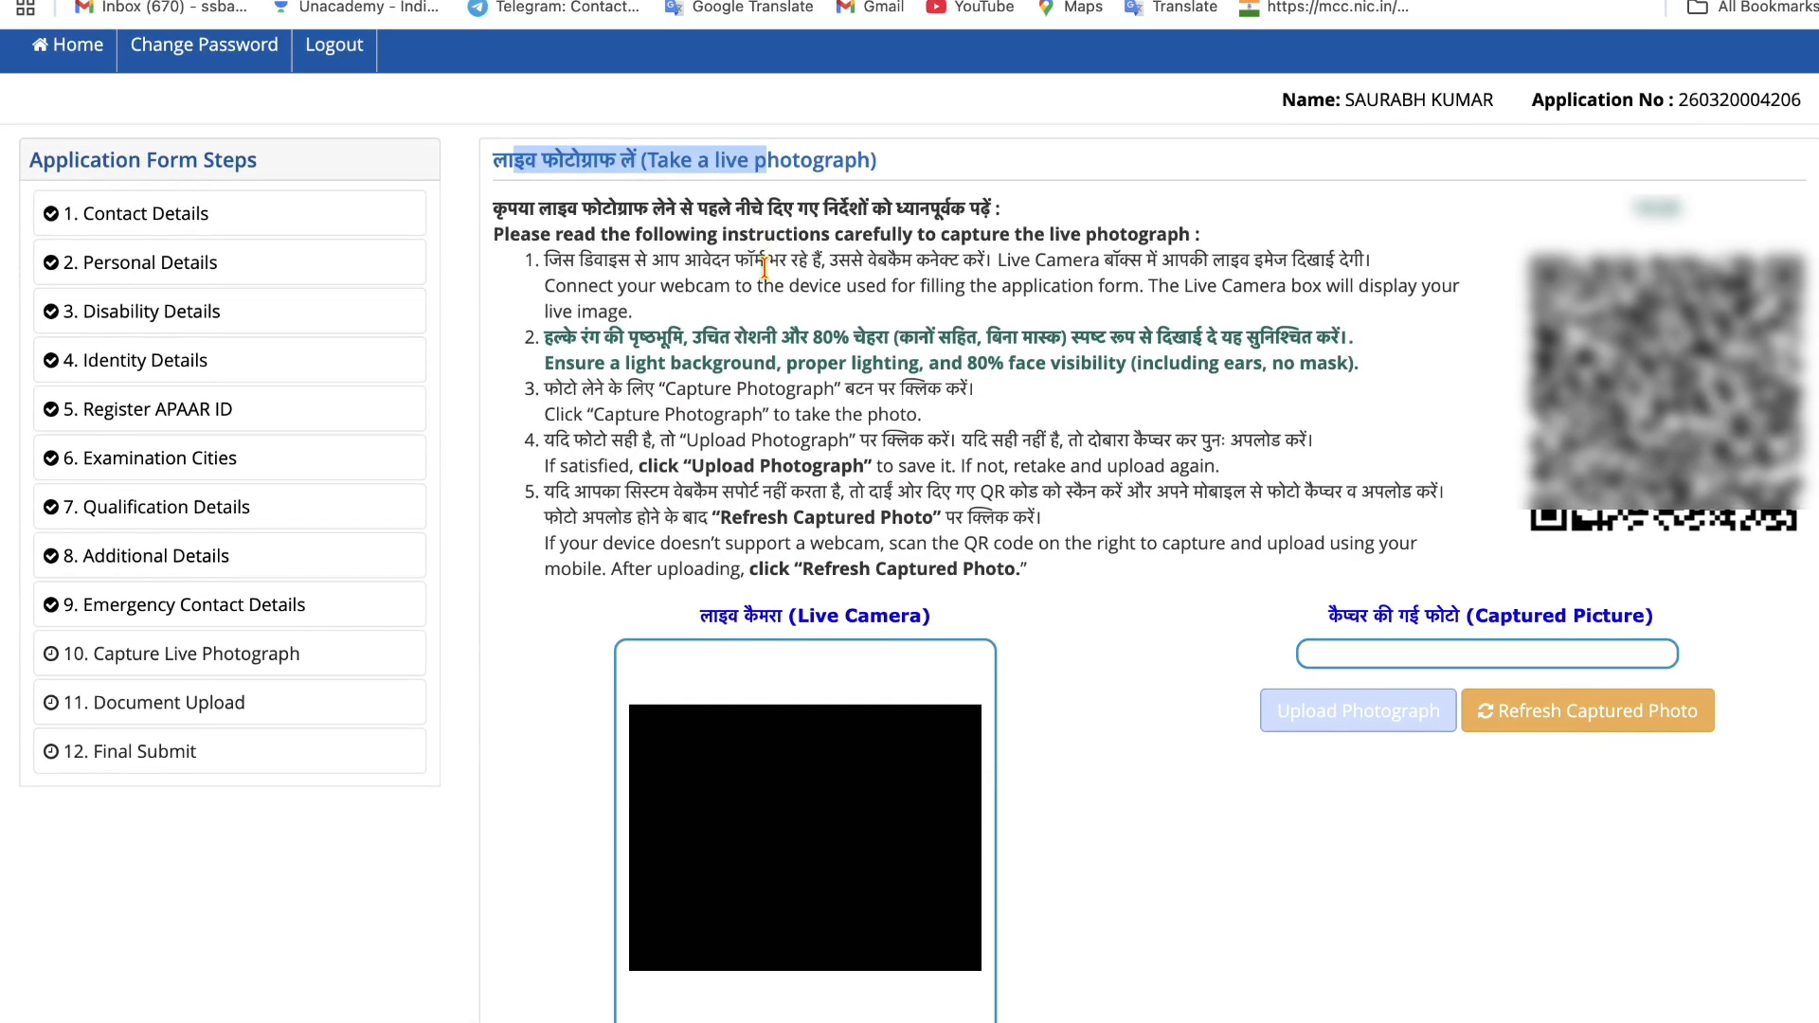
scroll(765, 269, down, 1)
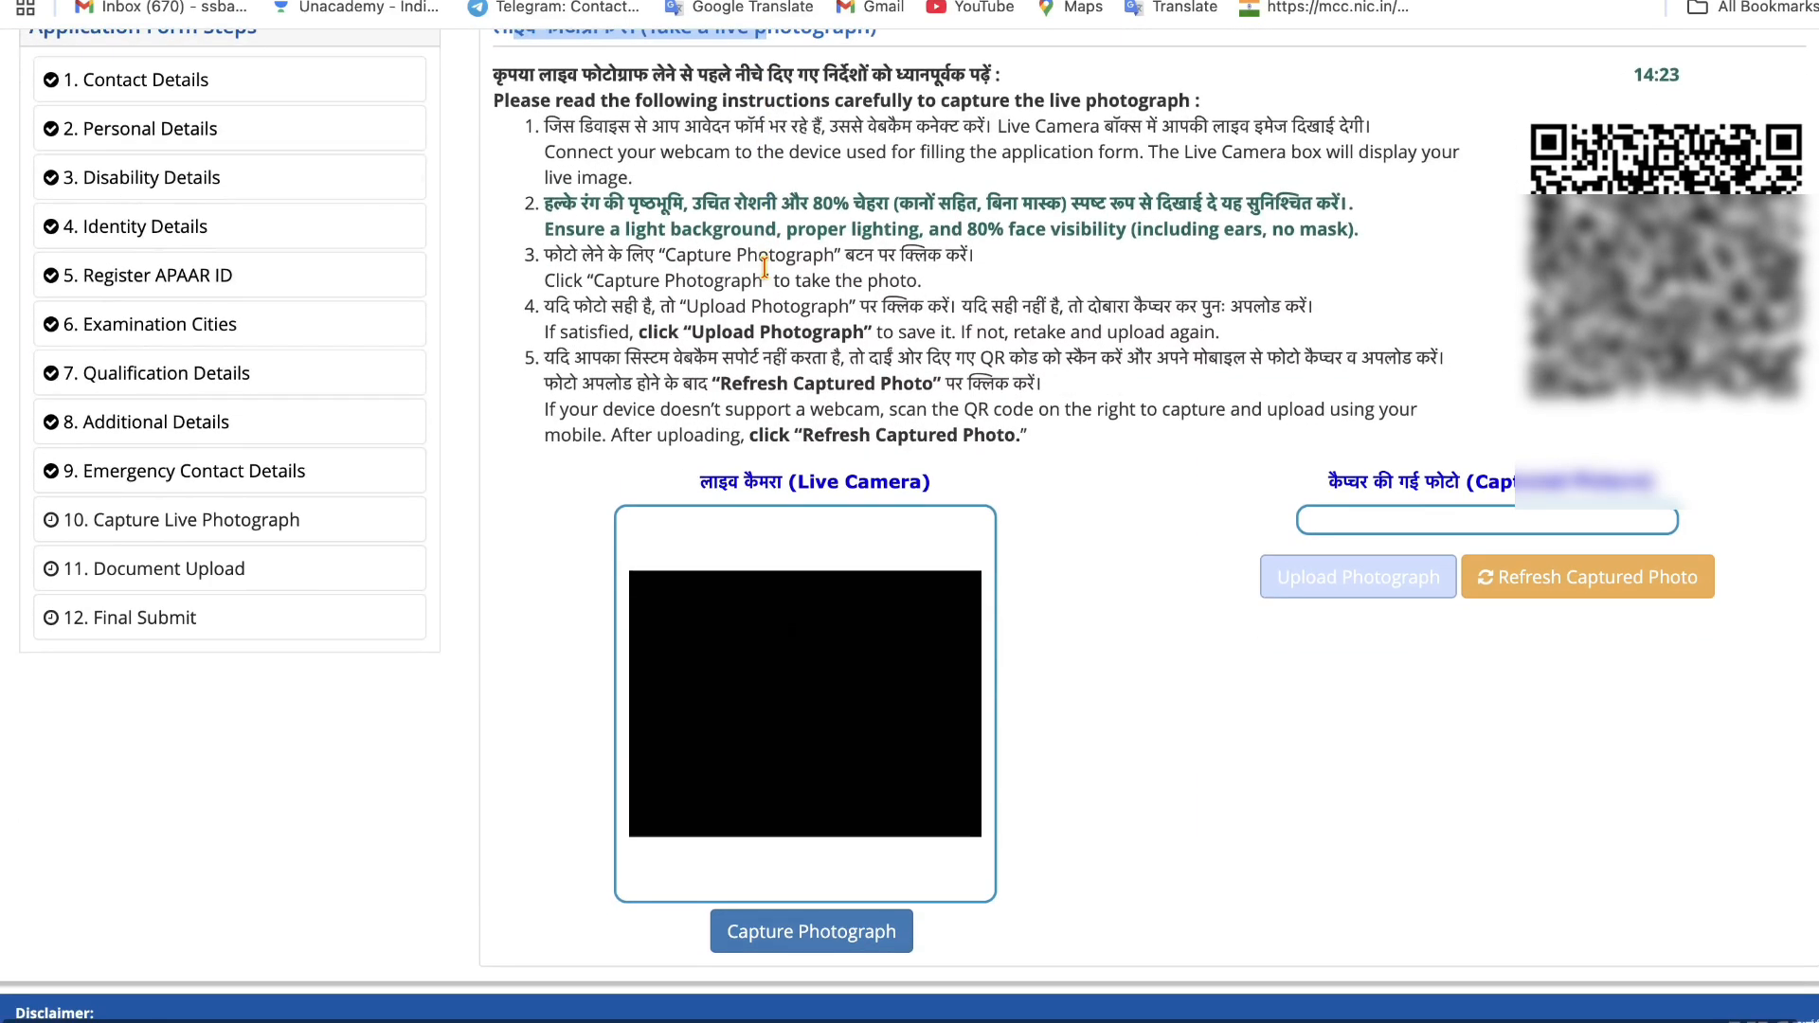
click(761, 323)
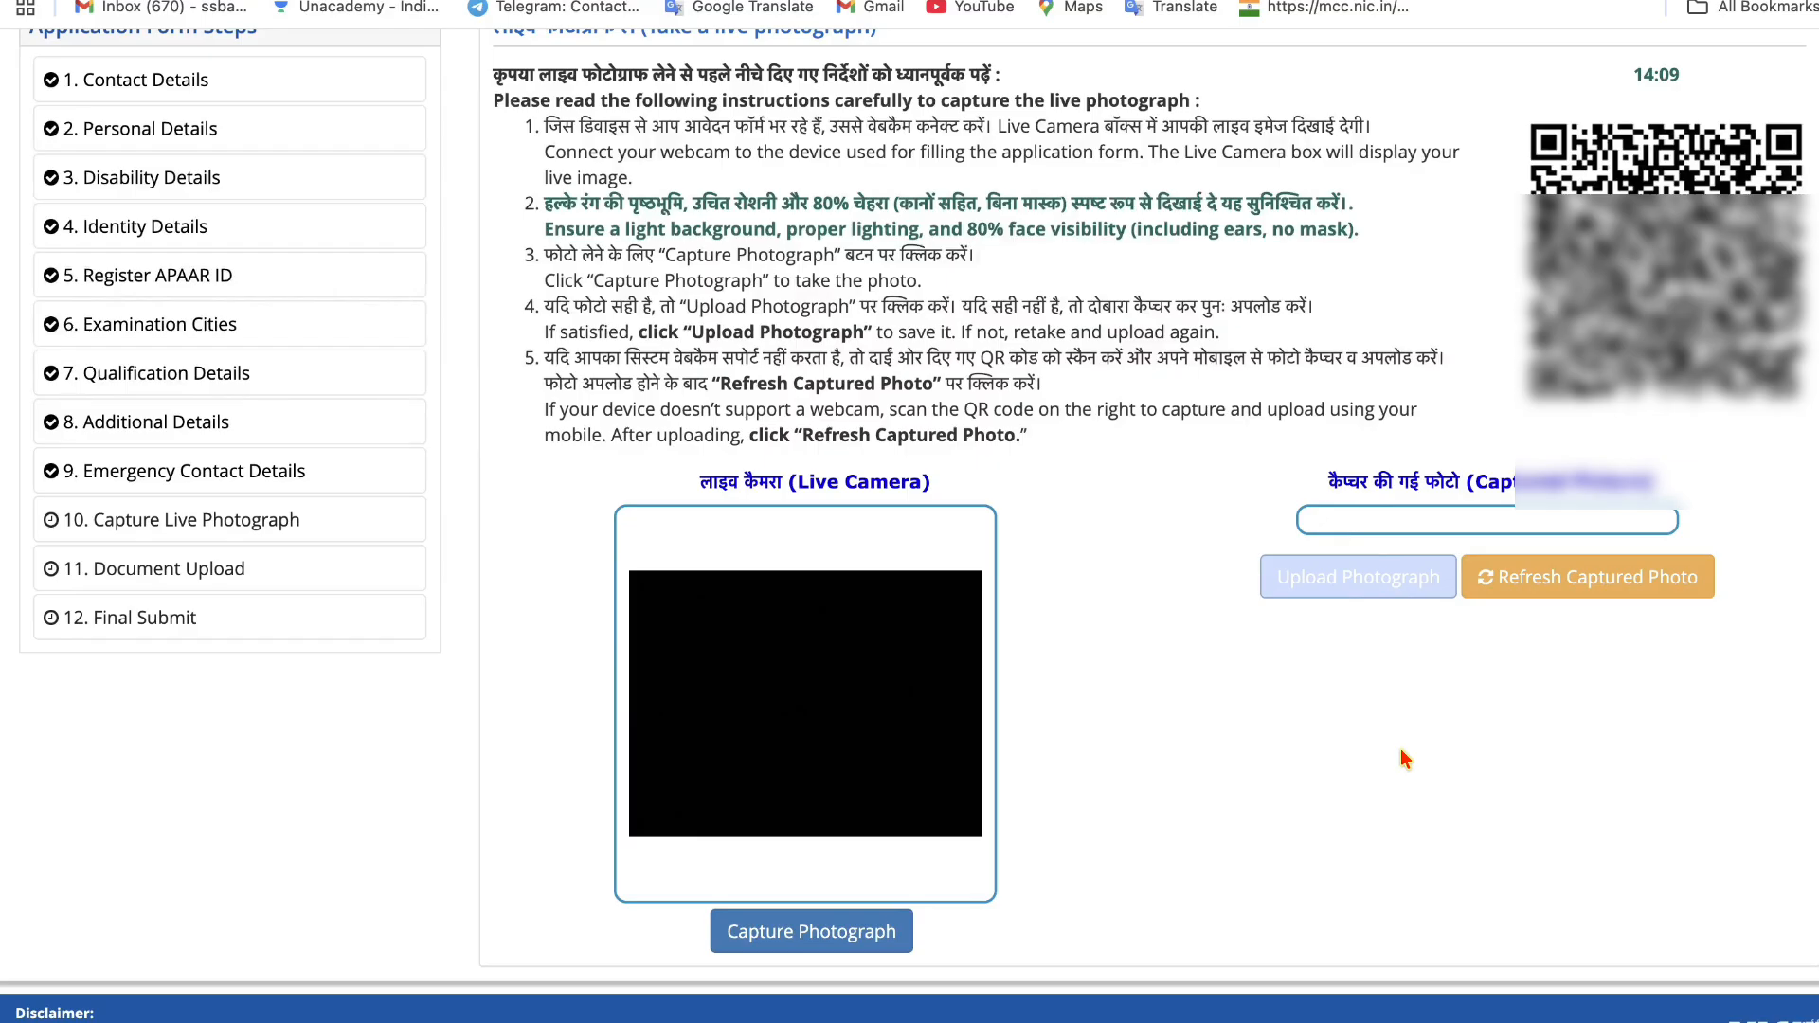
scroll(1260, 644, down, 1)
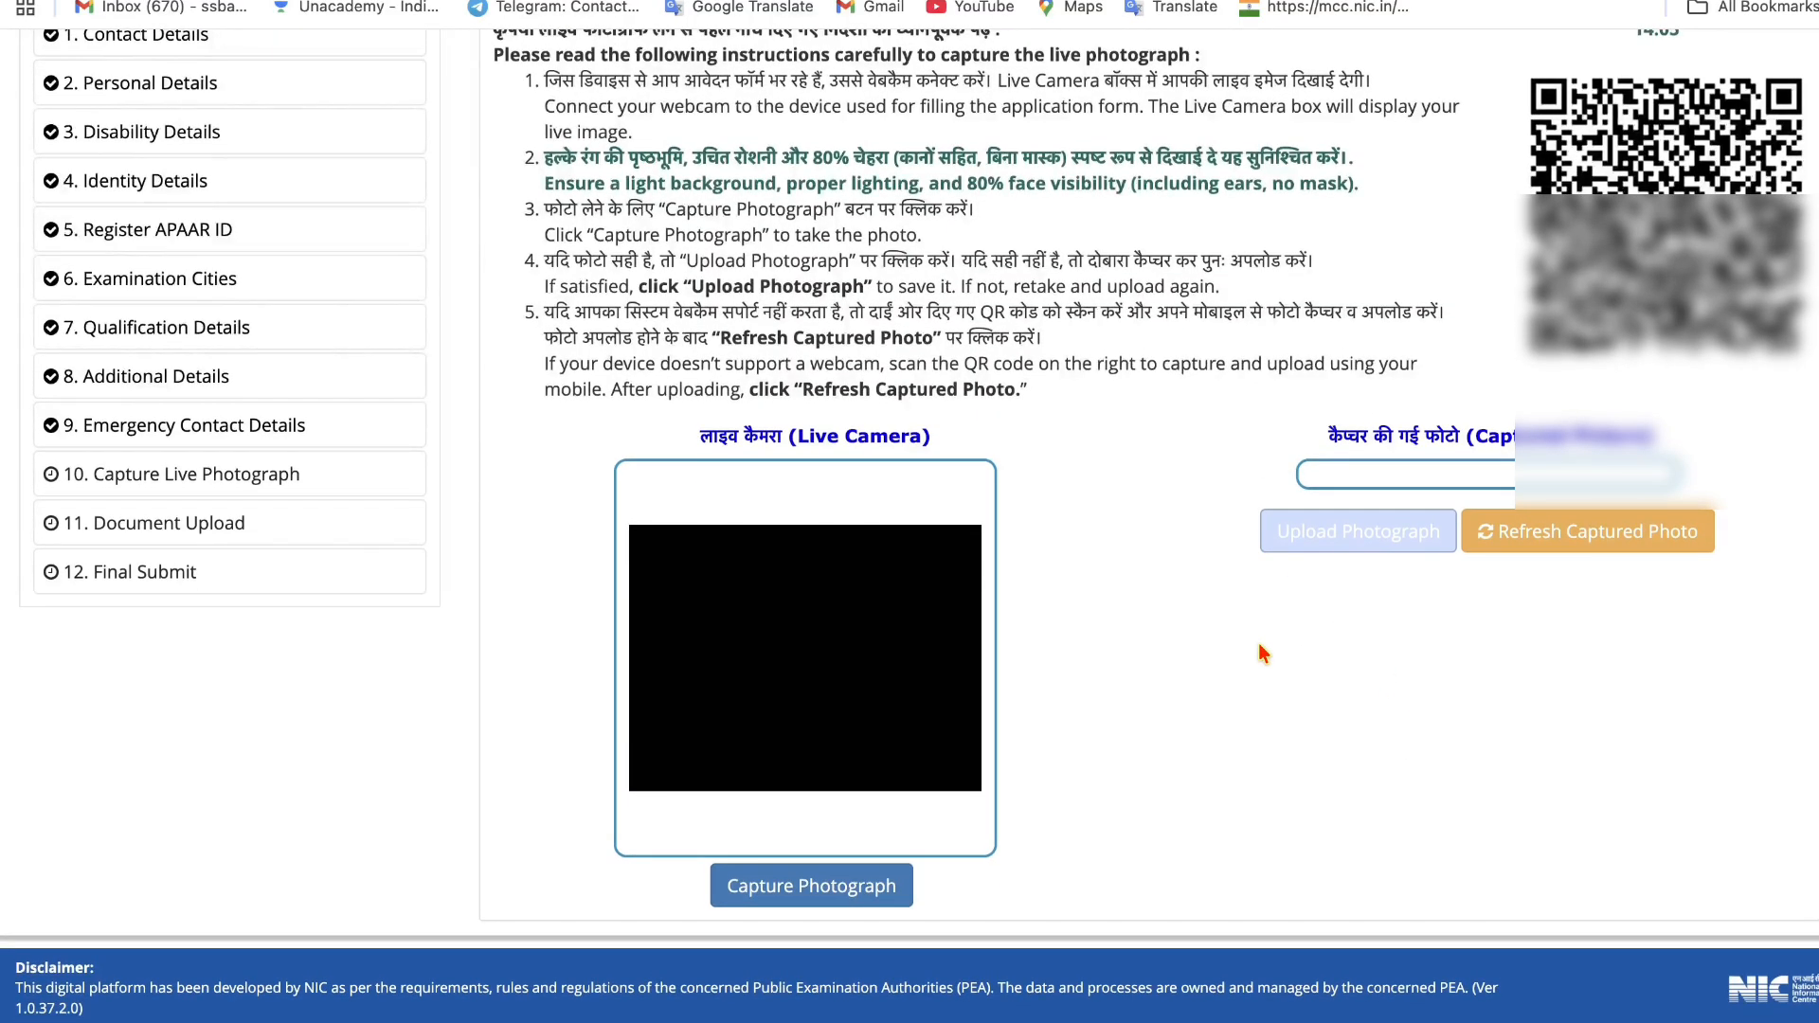
scroll(1263, 652, up, 3)
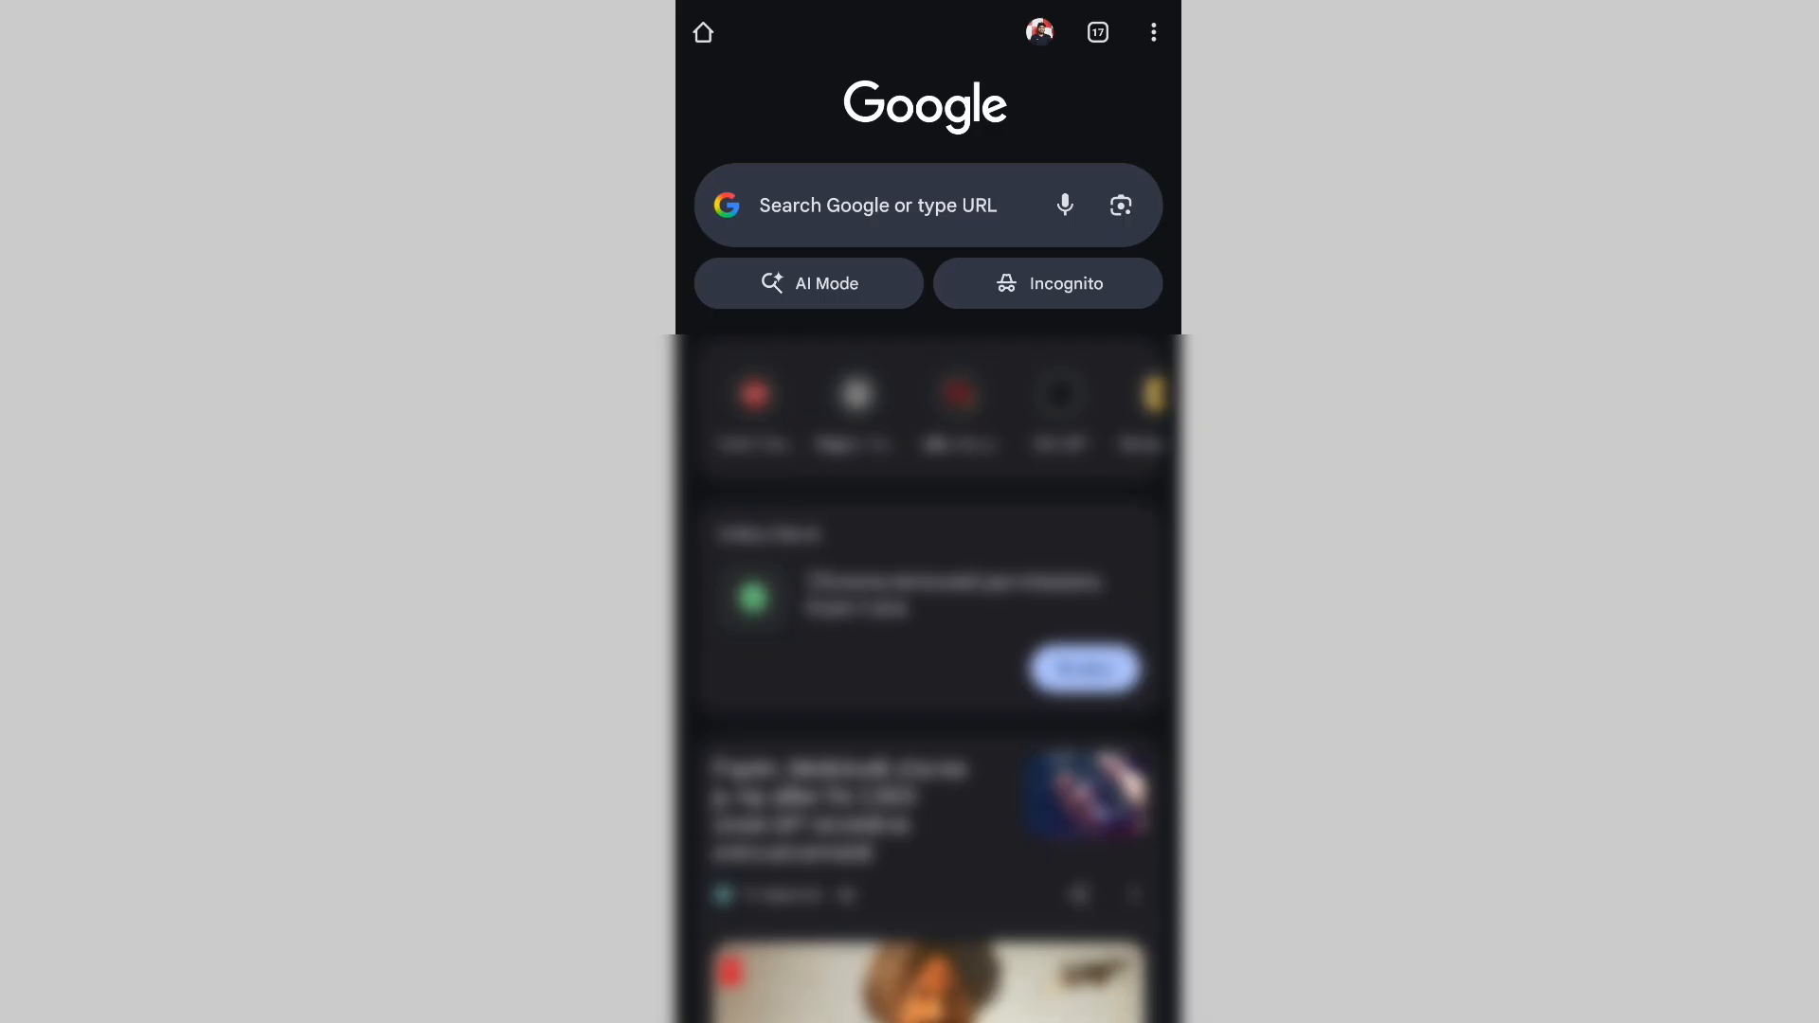
Scan the form's QR code on the phone with Google Lens, open its link, and start live photo capture with camera access allowed this time.
click(1128, 205)
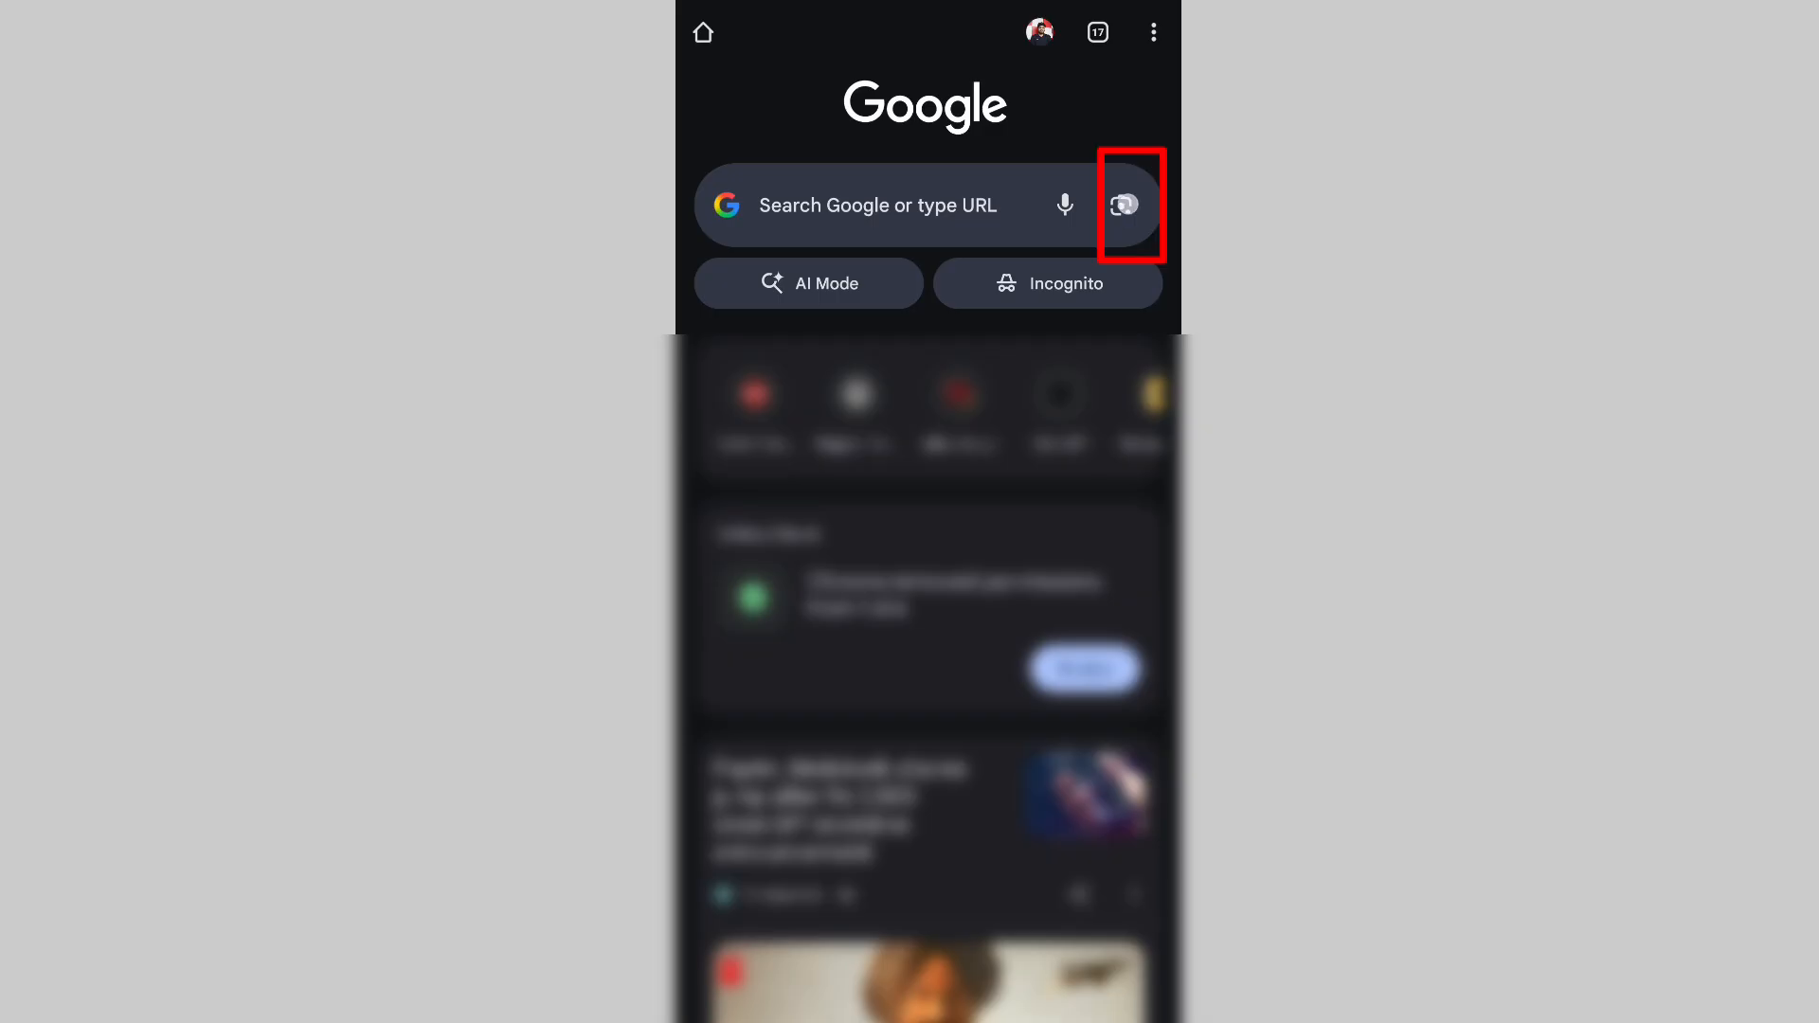
click(1046, 102)
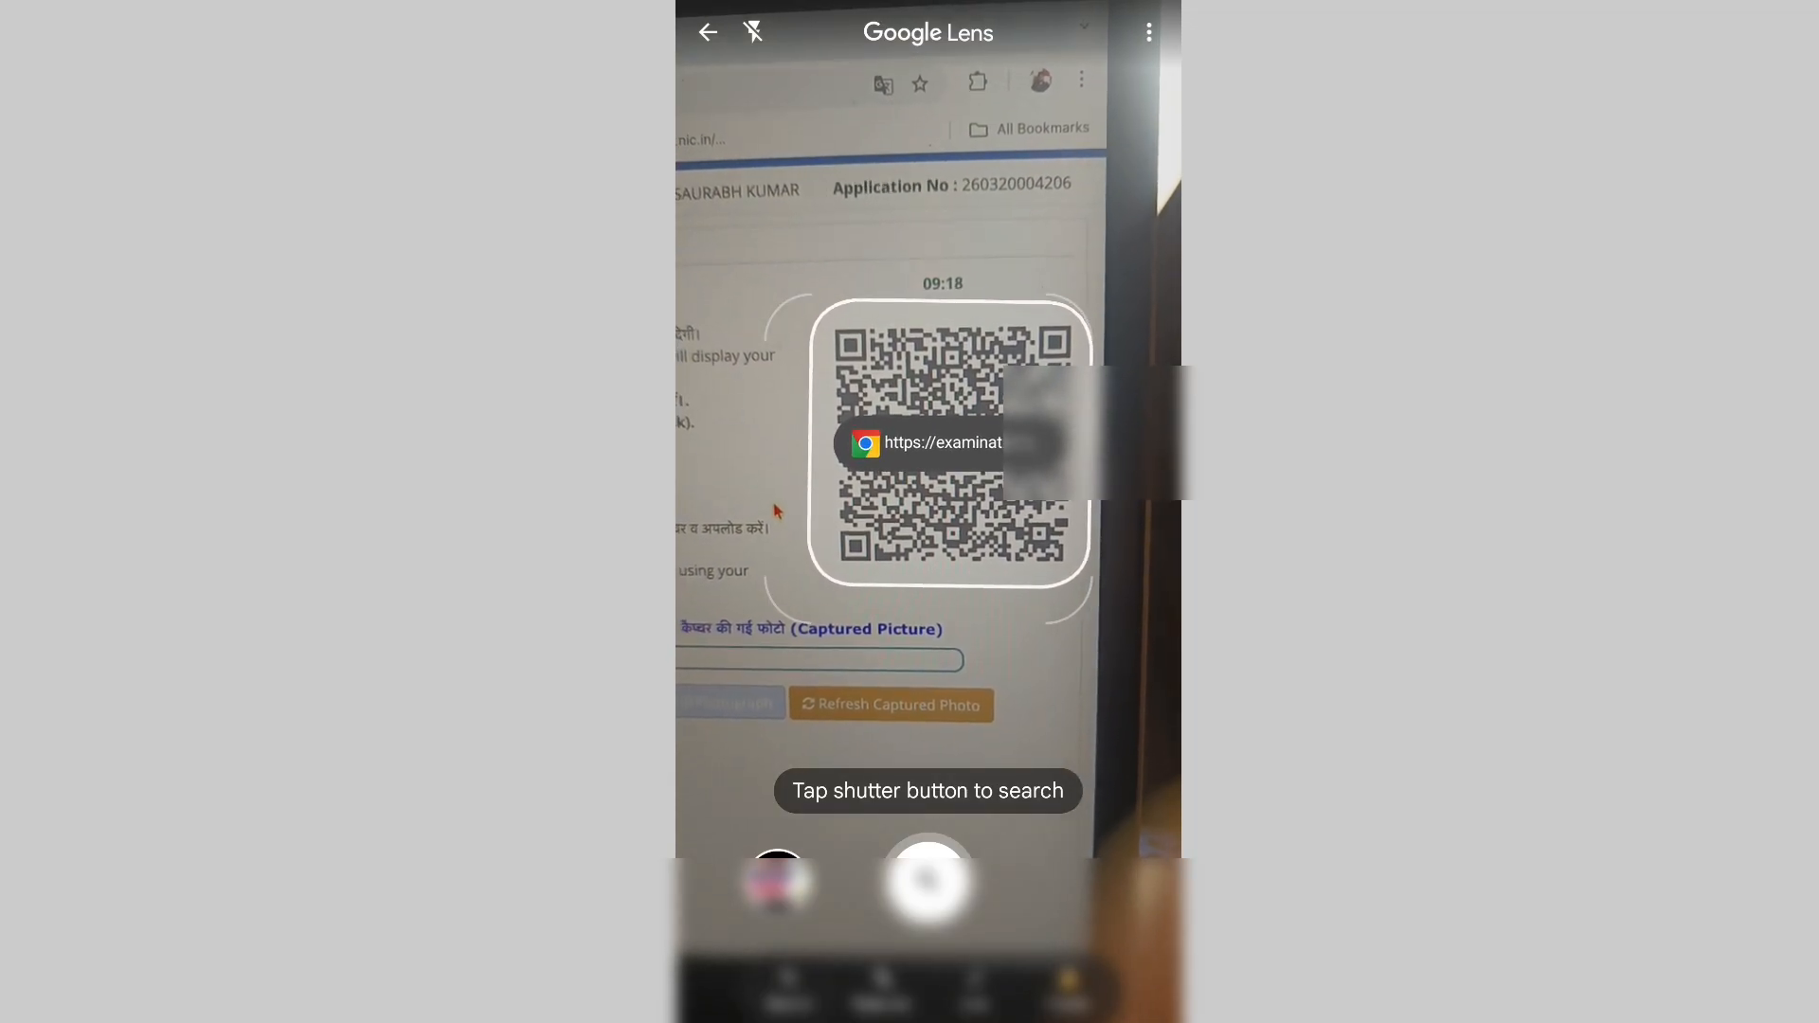
click(943, 444)
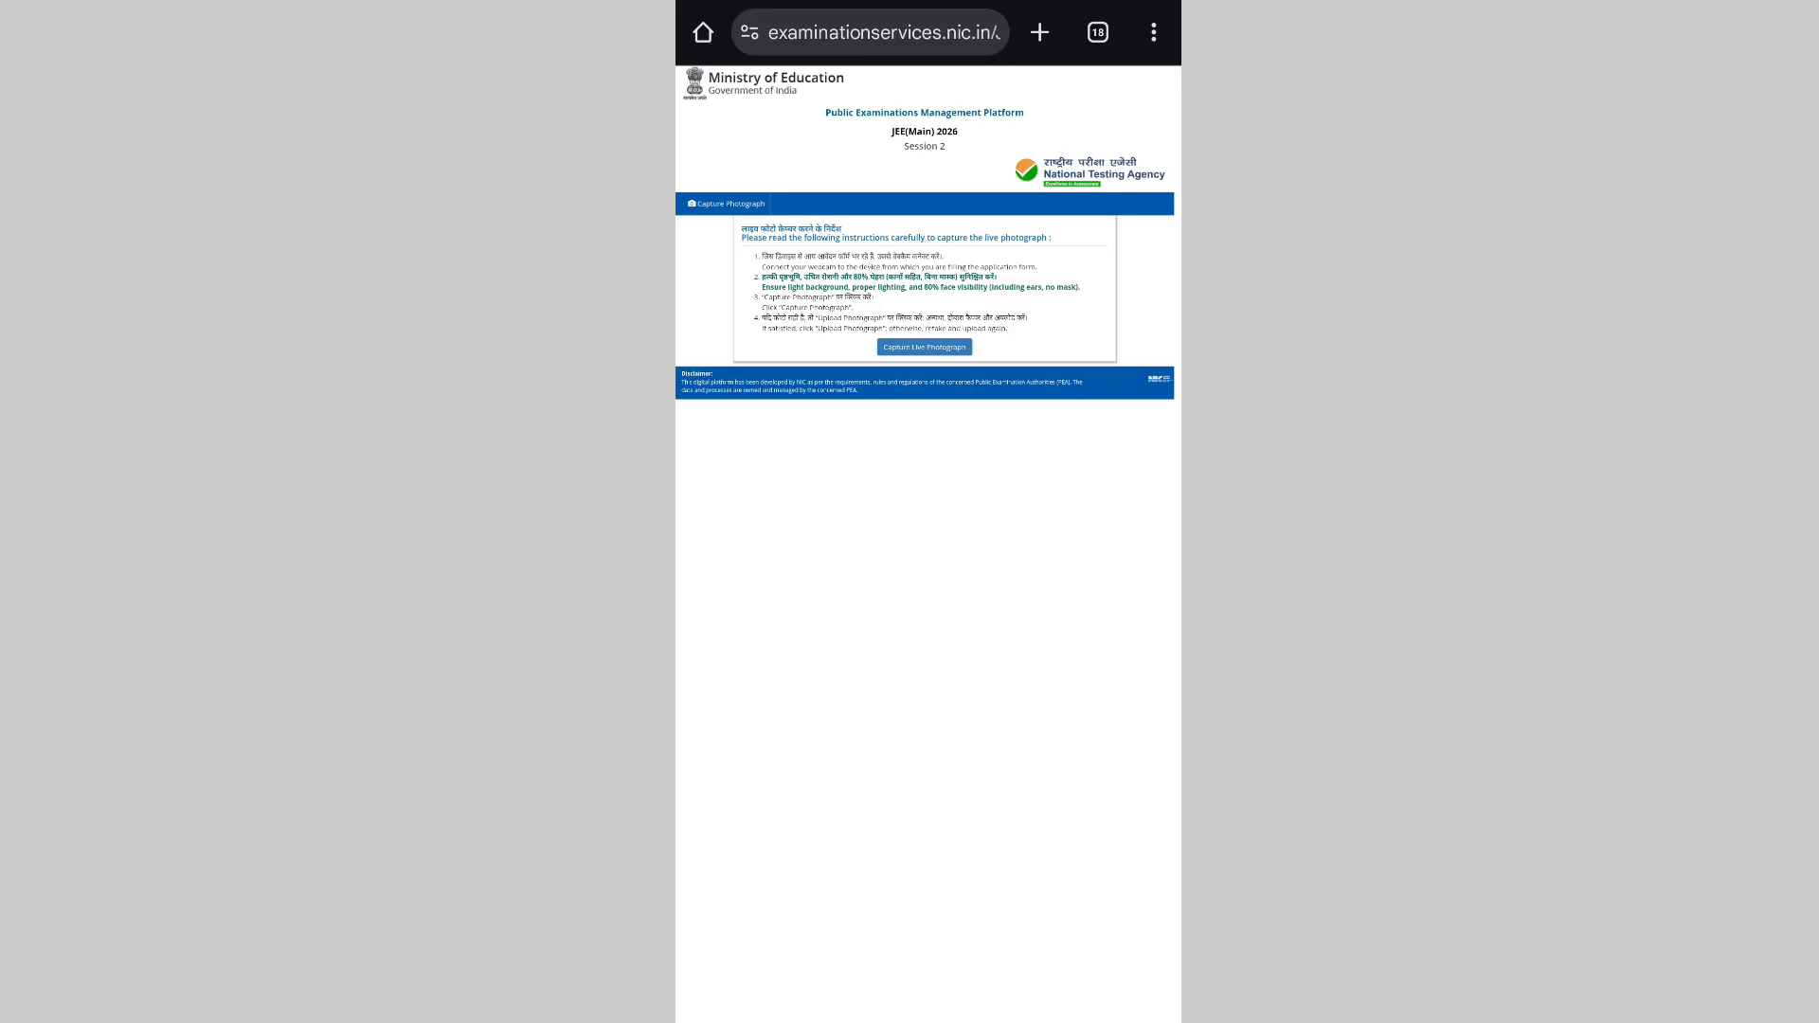
click(924, 347)
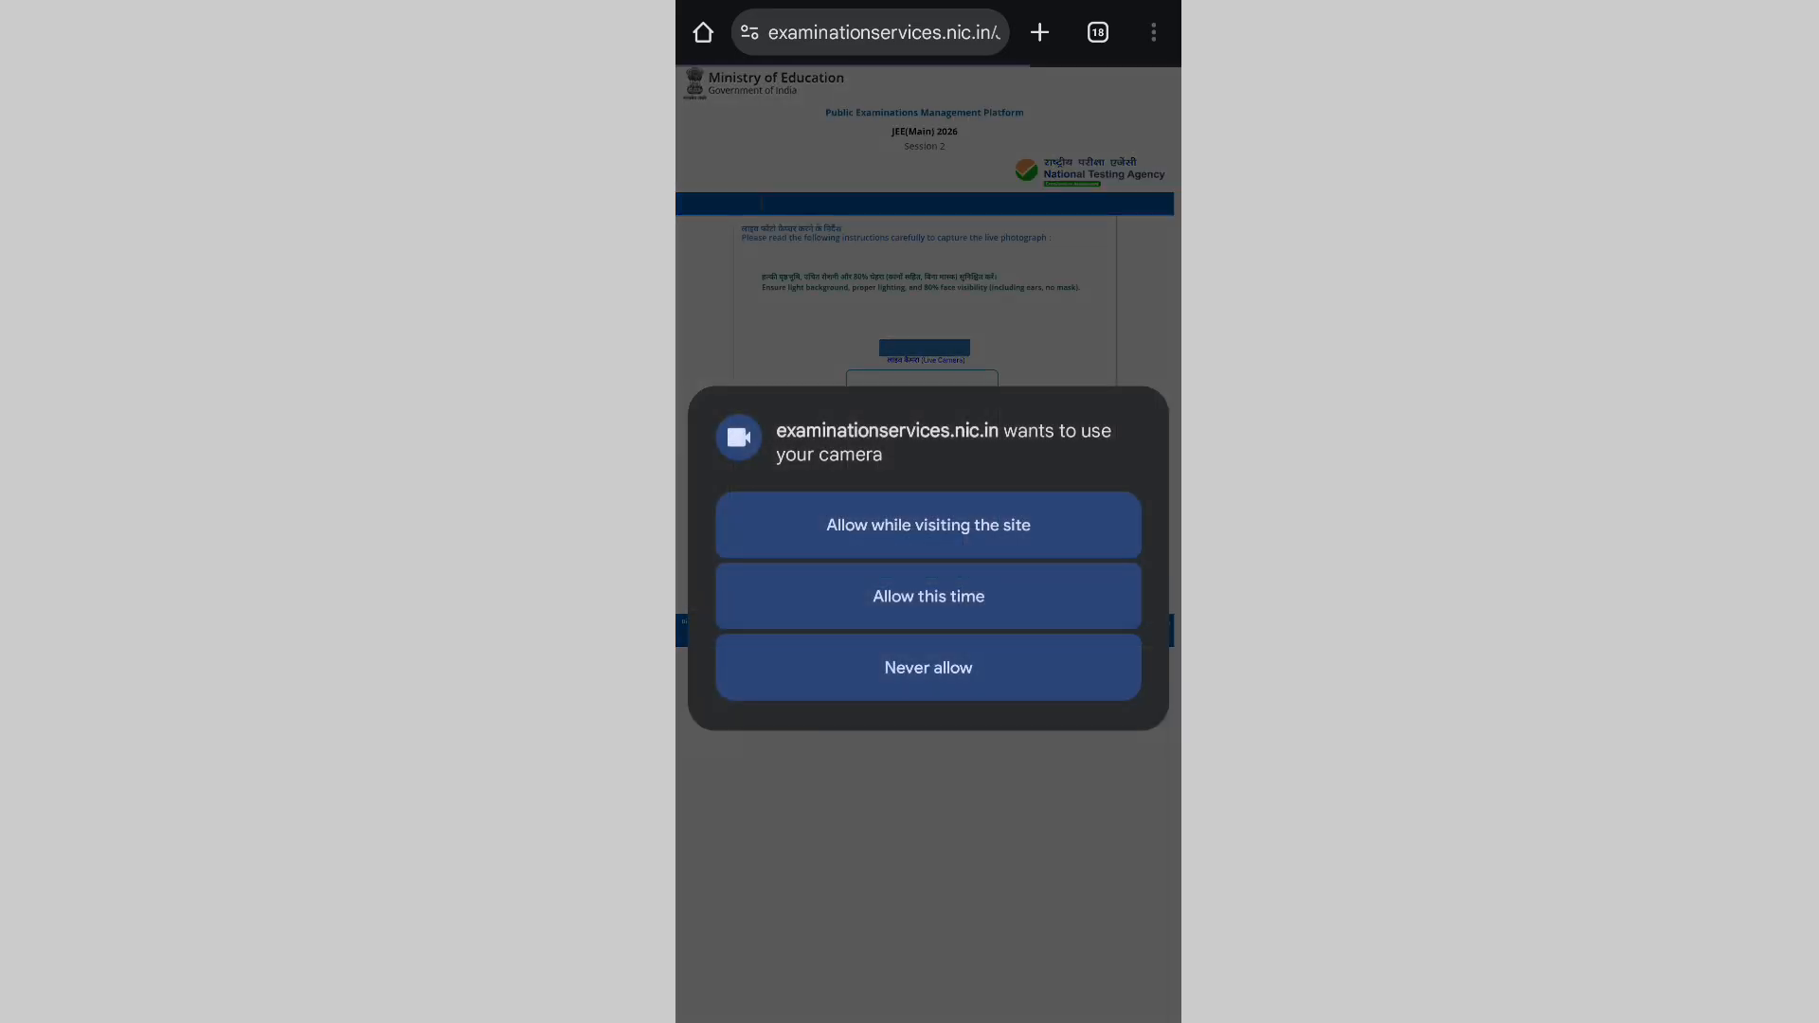
click(994, 596)
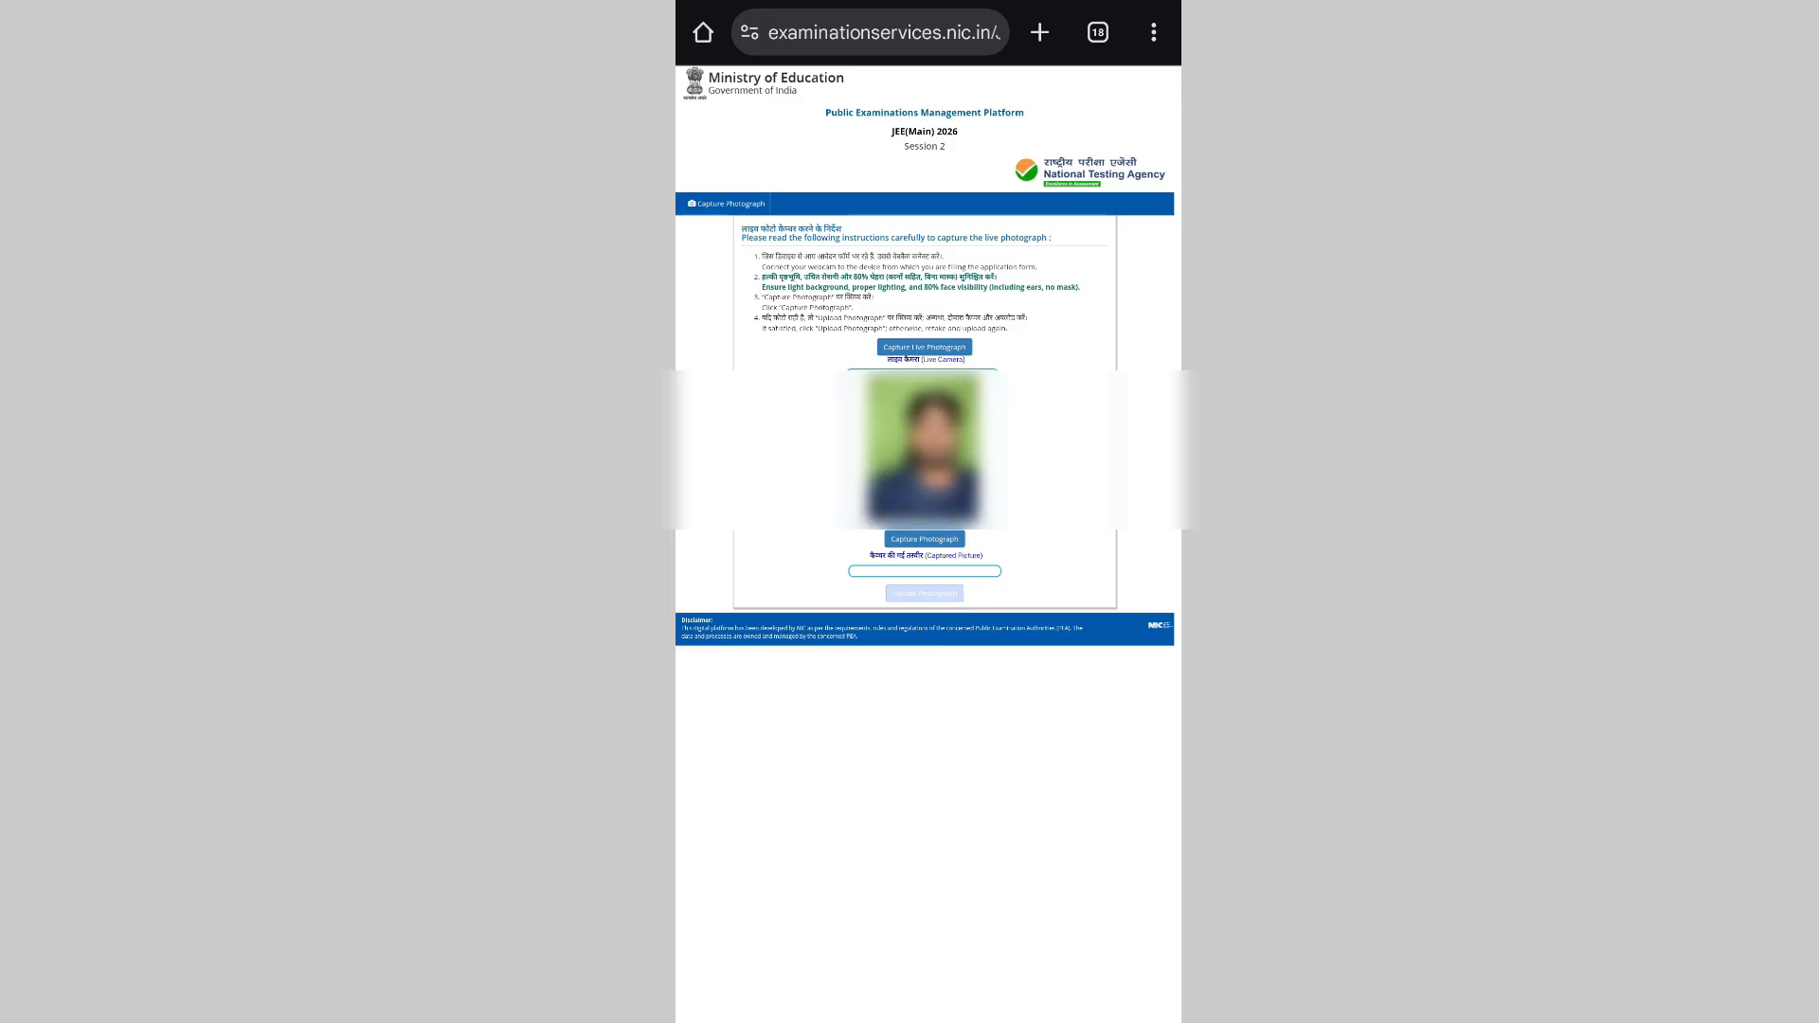
Capture and upload the candidate's photograph from the phone, and submit the live photograph section of the application form.
click(925, 539)
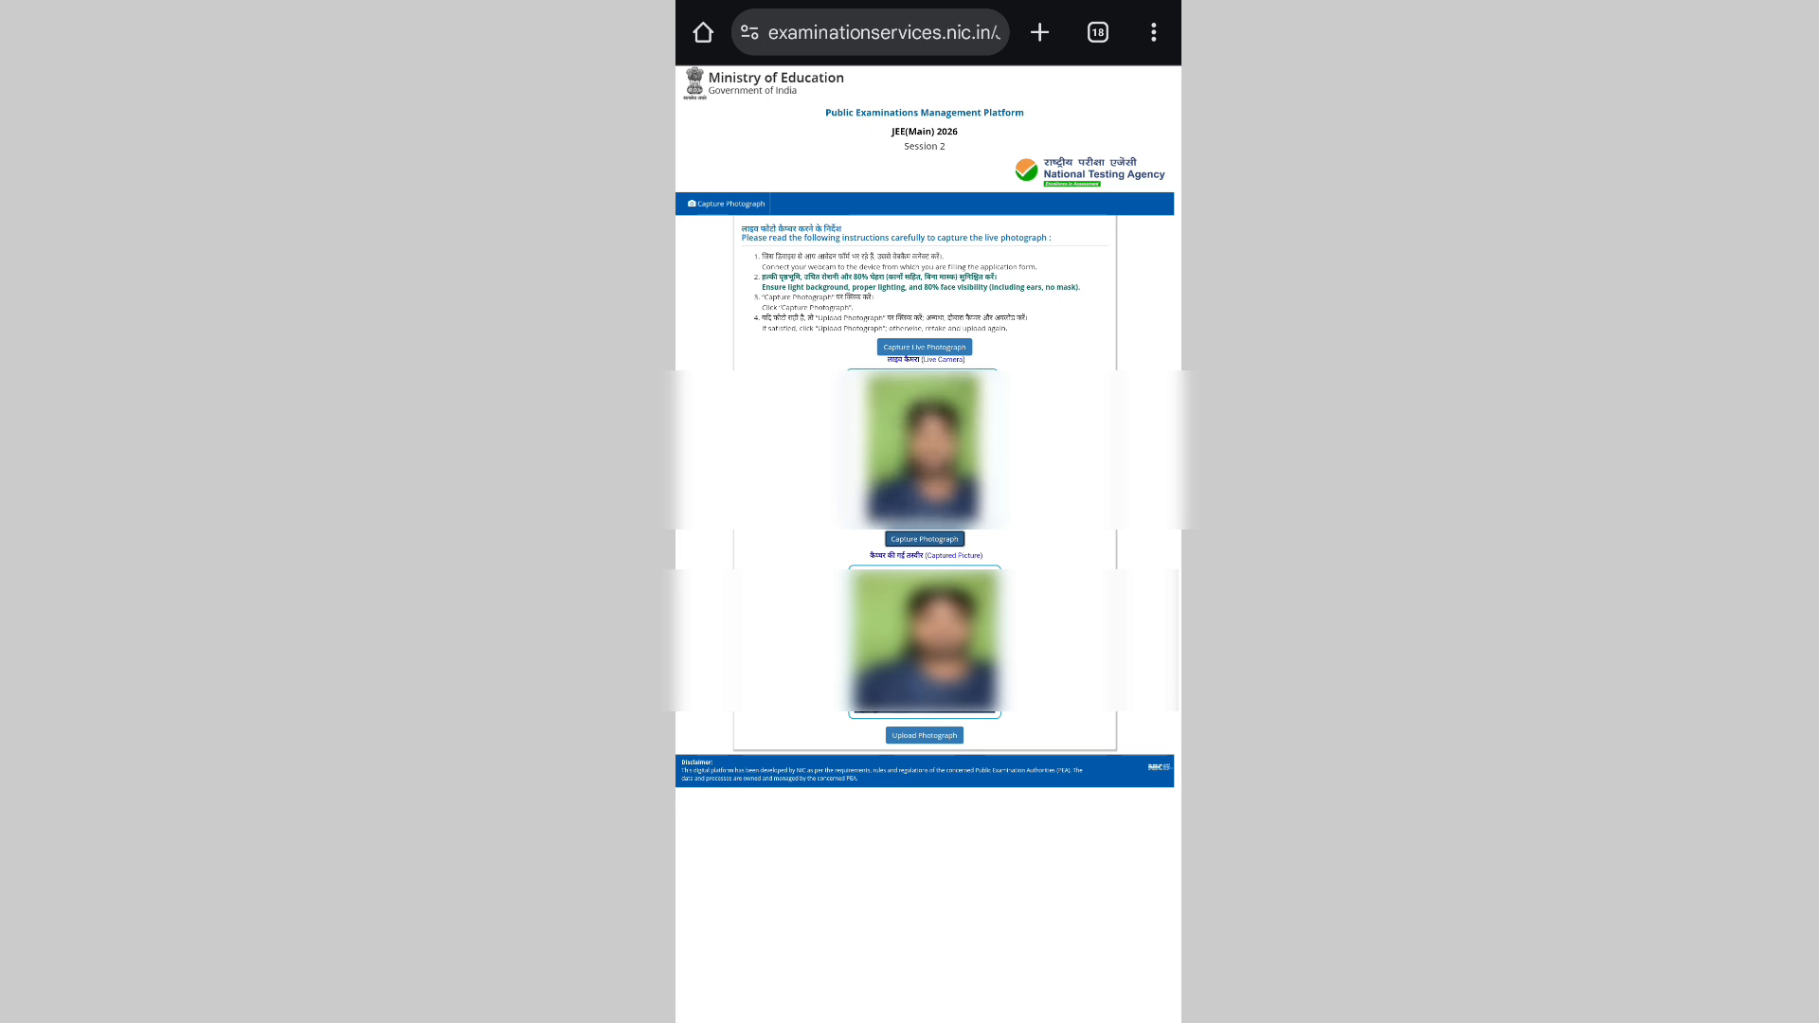
click(936, 736)
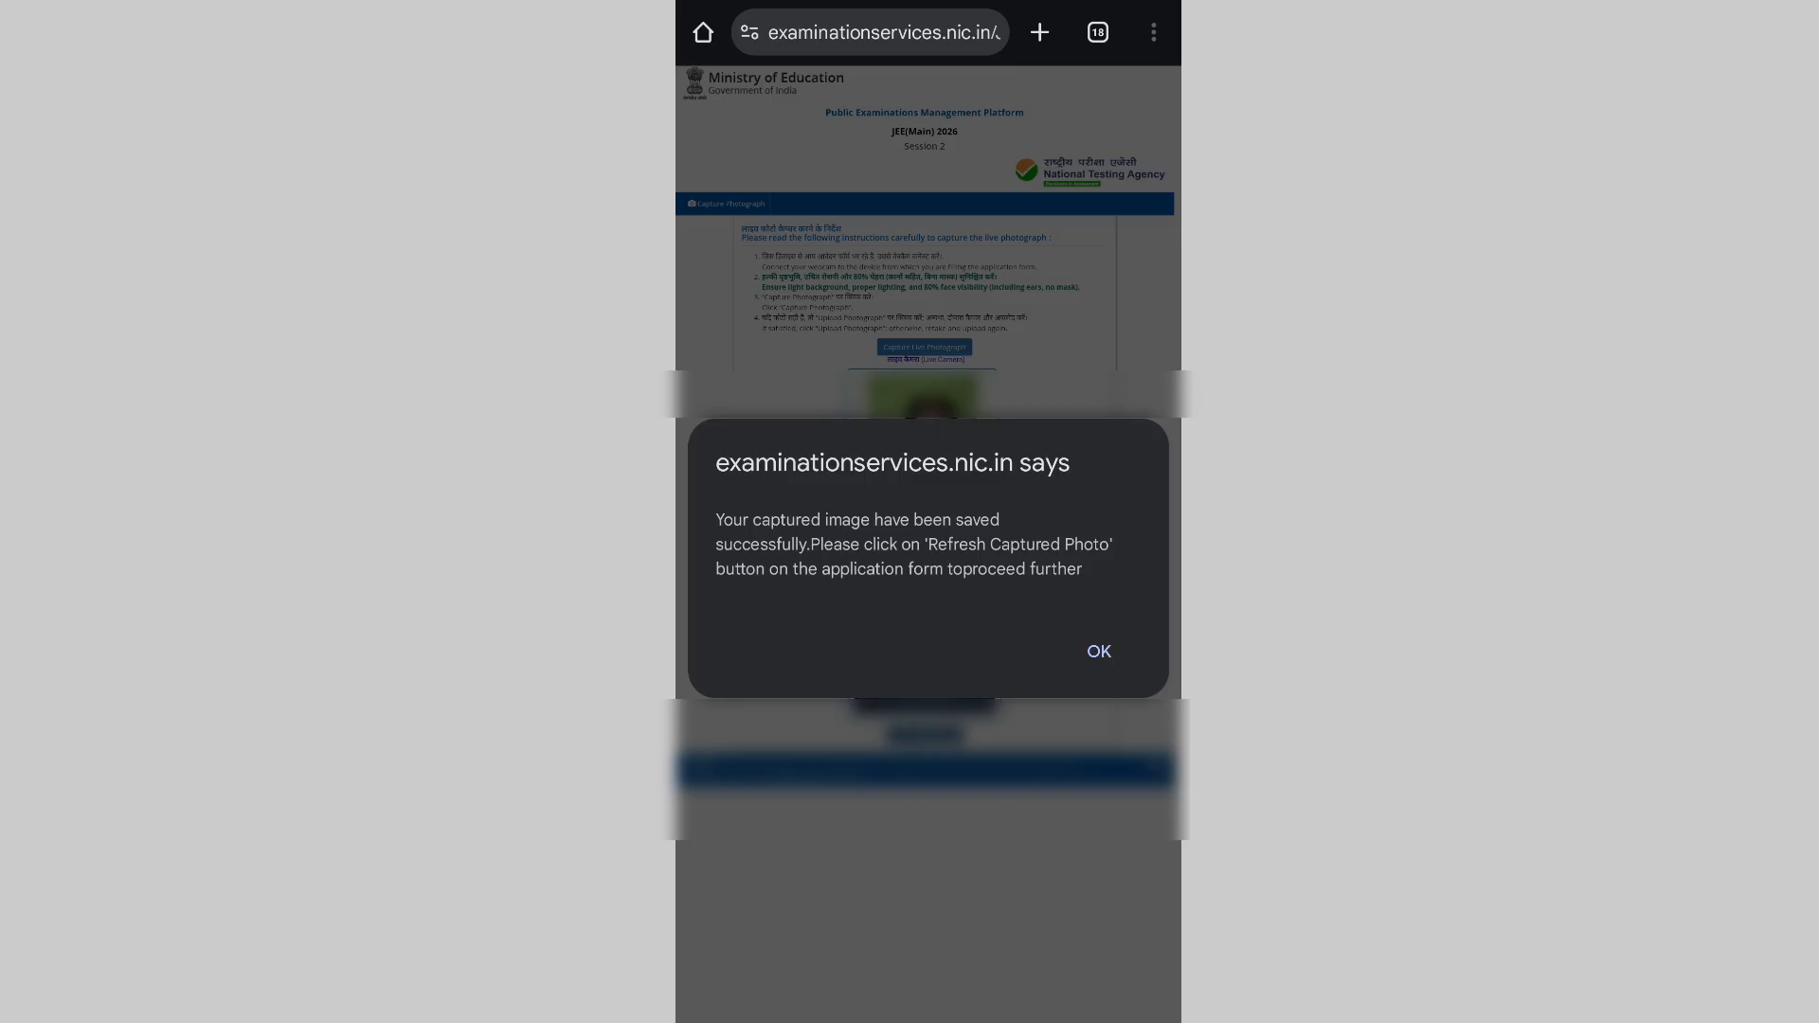
click(1099, 651)
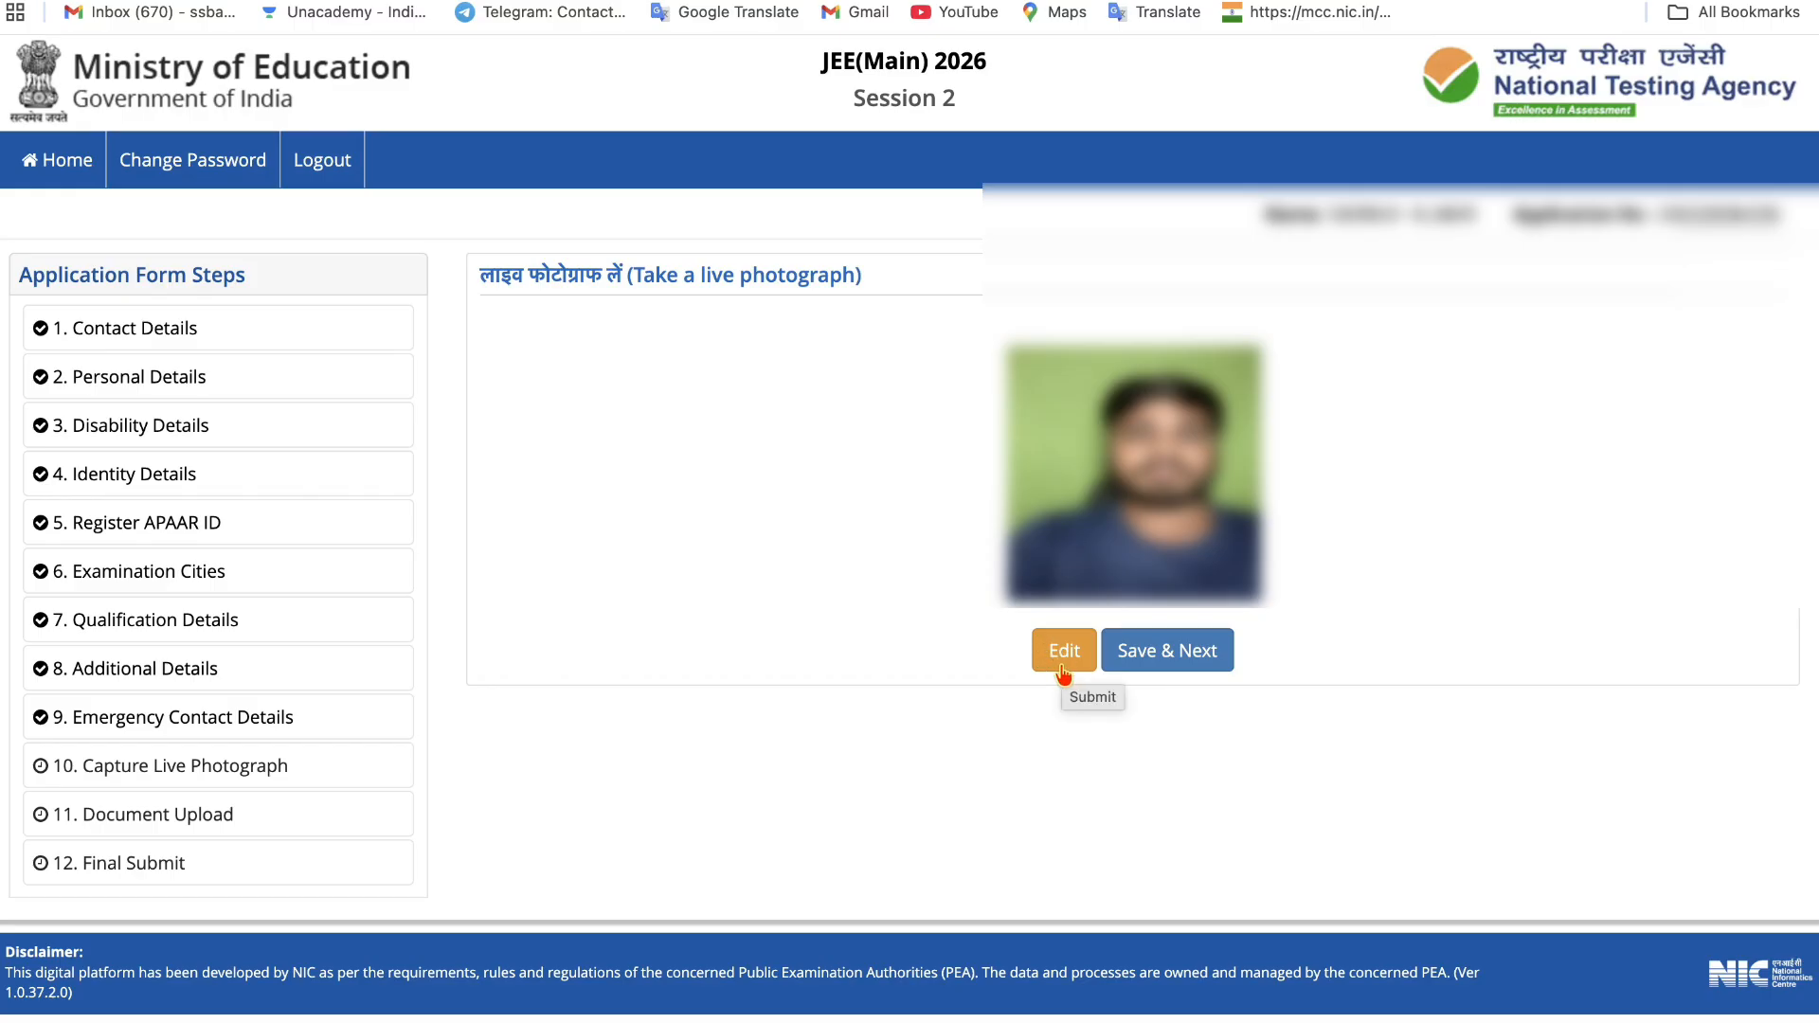
click(1145, 673)
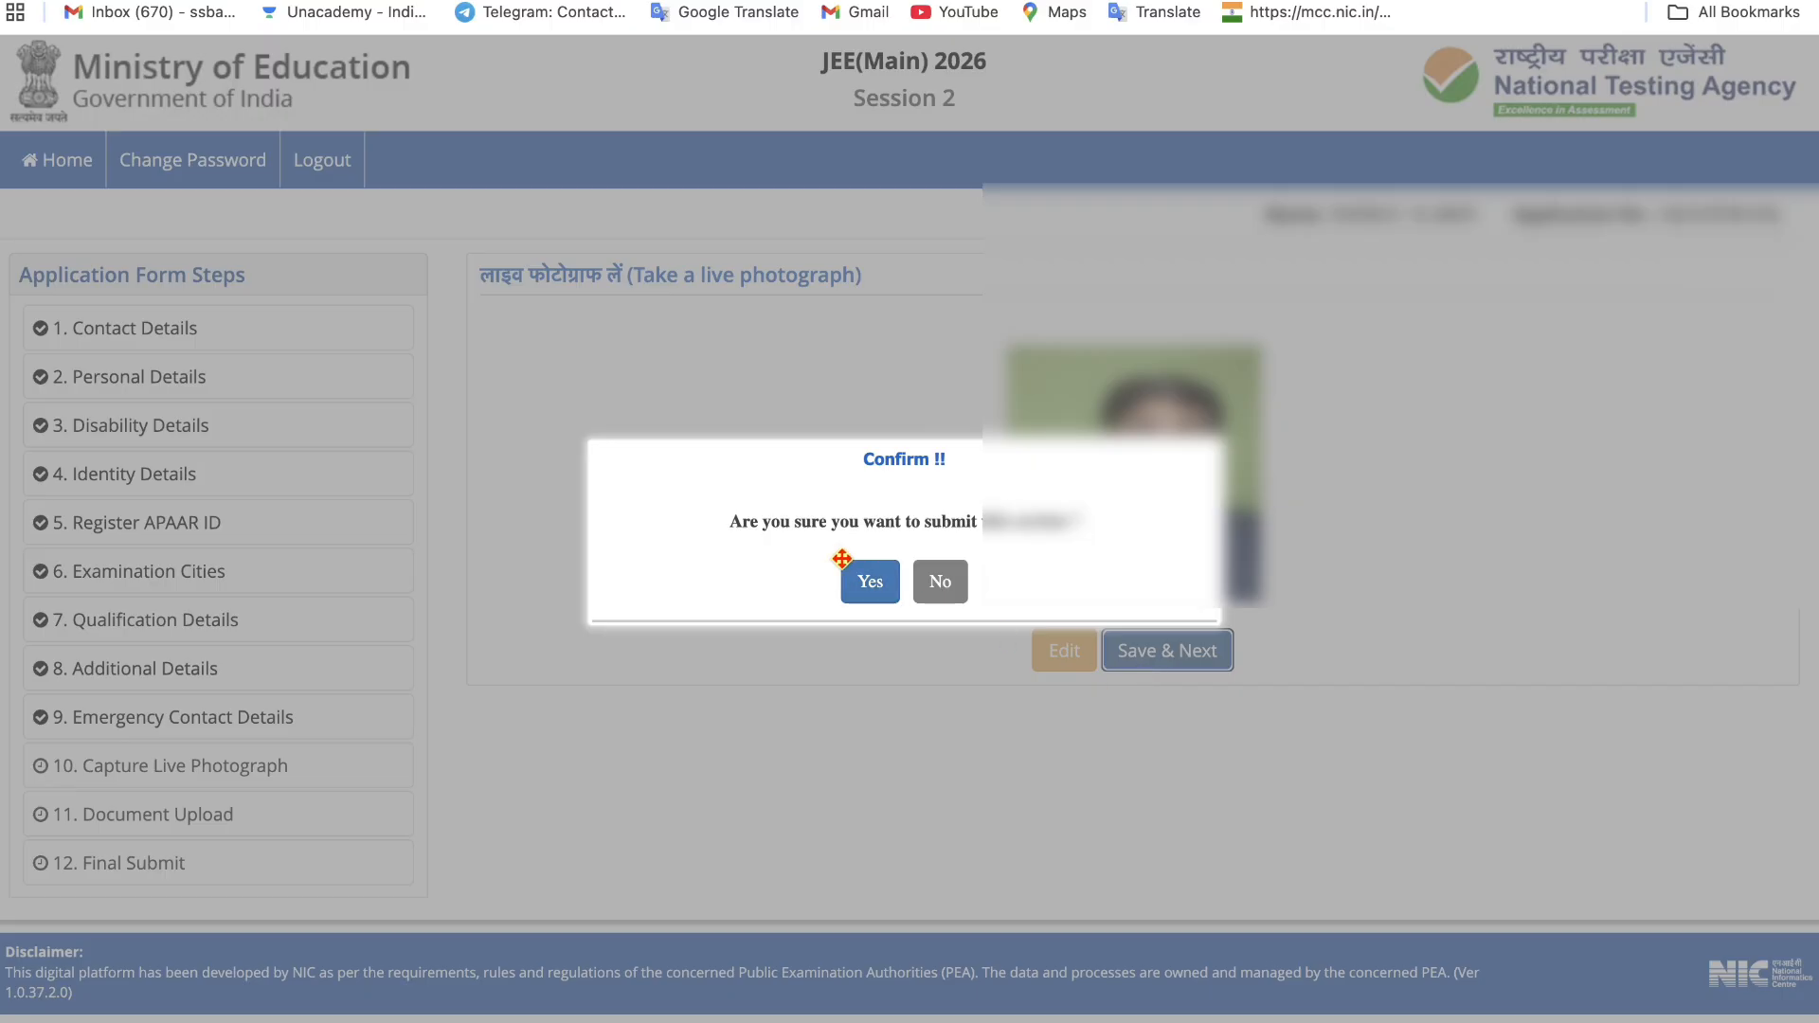
click(863, 582)
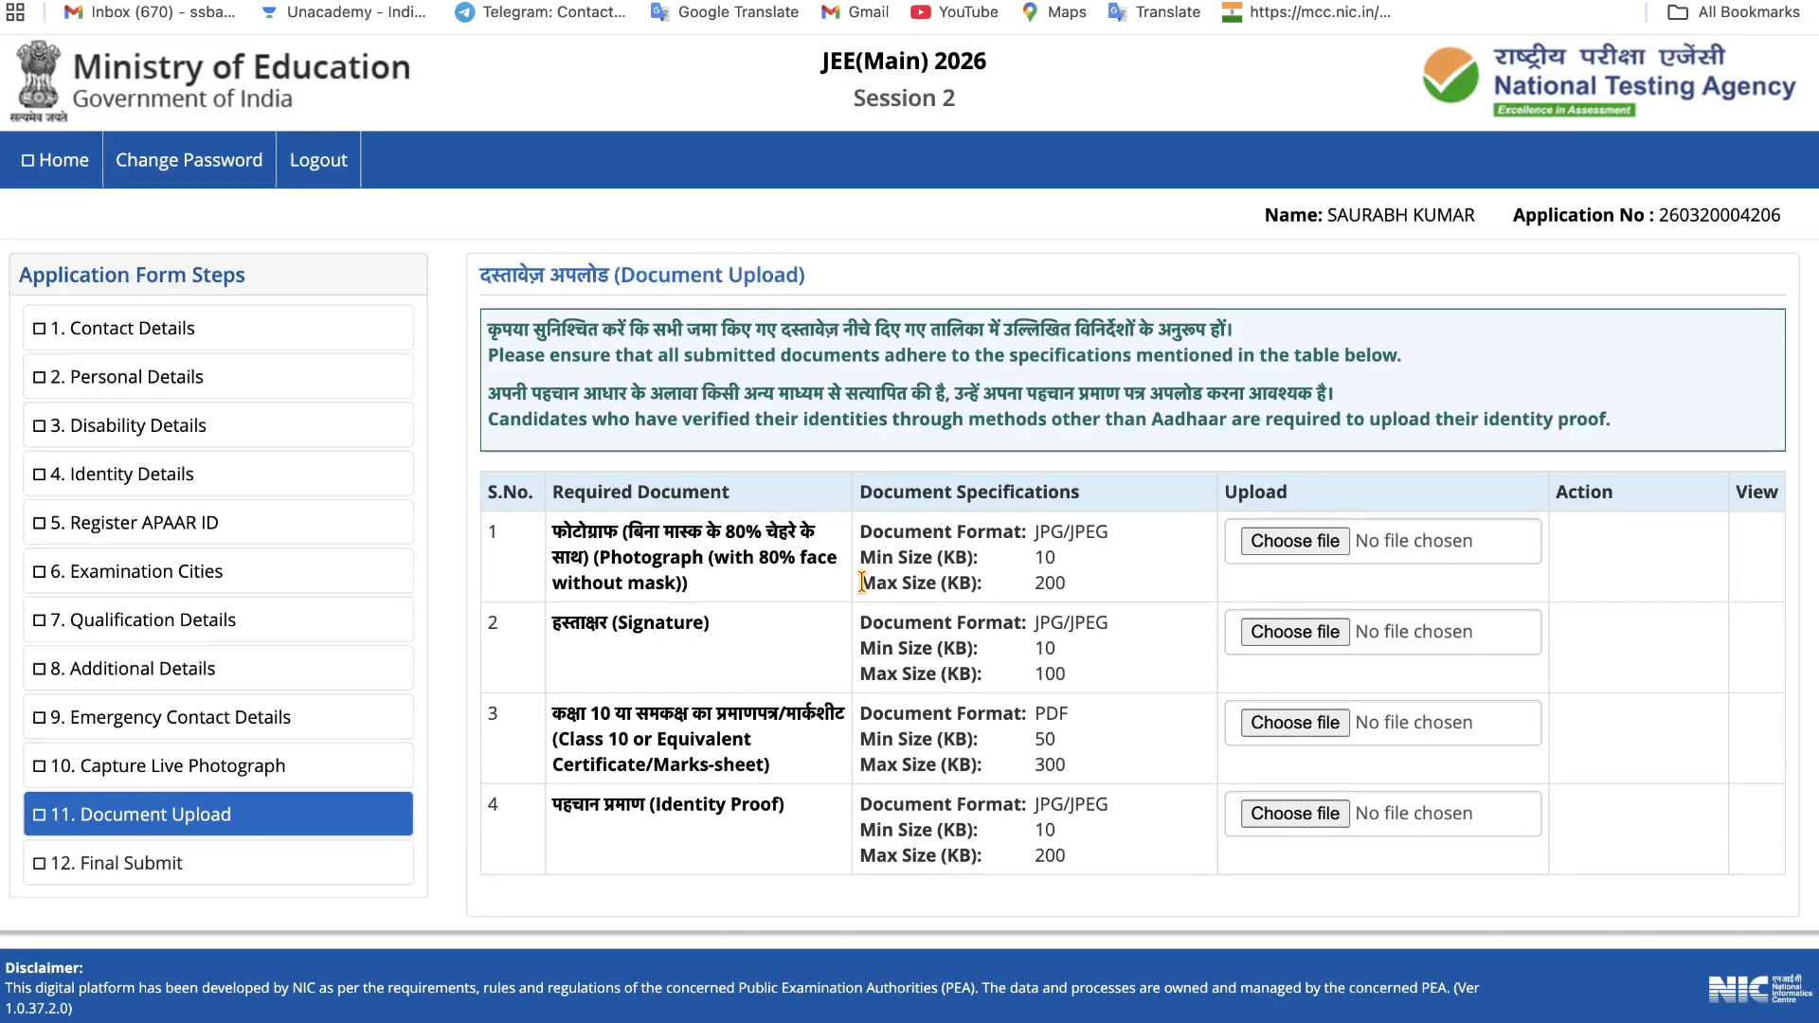
Examine the format and size limits for the photograph, signature, Class 10 certificate and identity proof in the Document Upload table.
scroll(856, 606, down, 1)
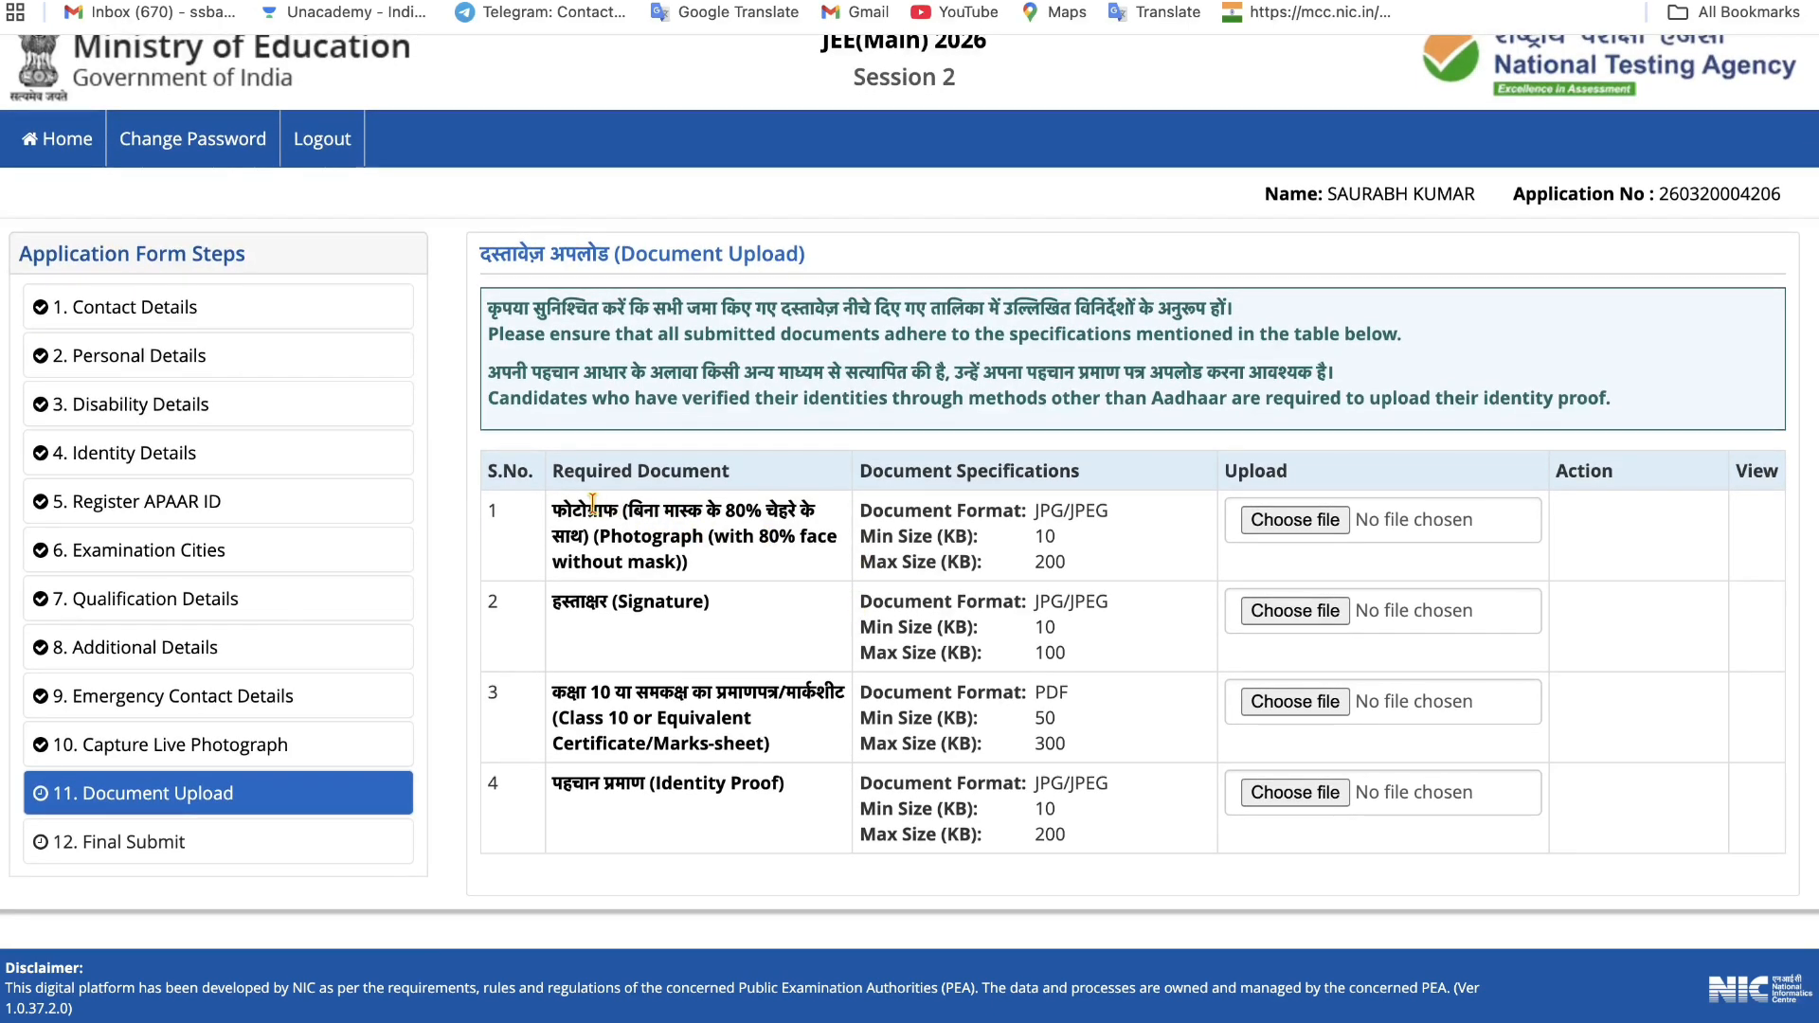
drag(562, 505, 759, 507)
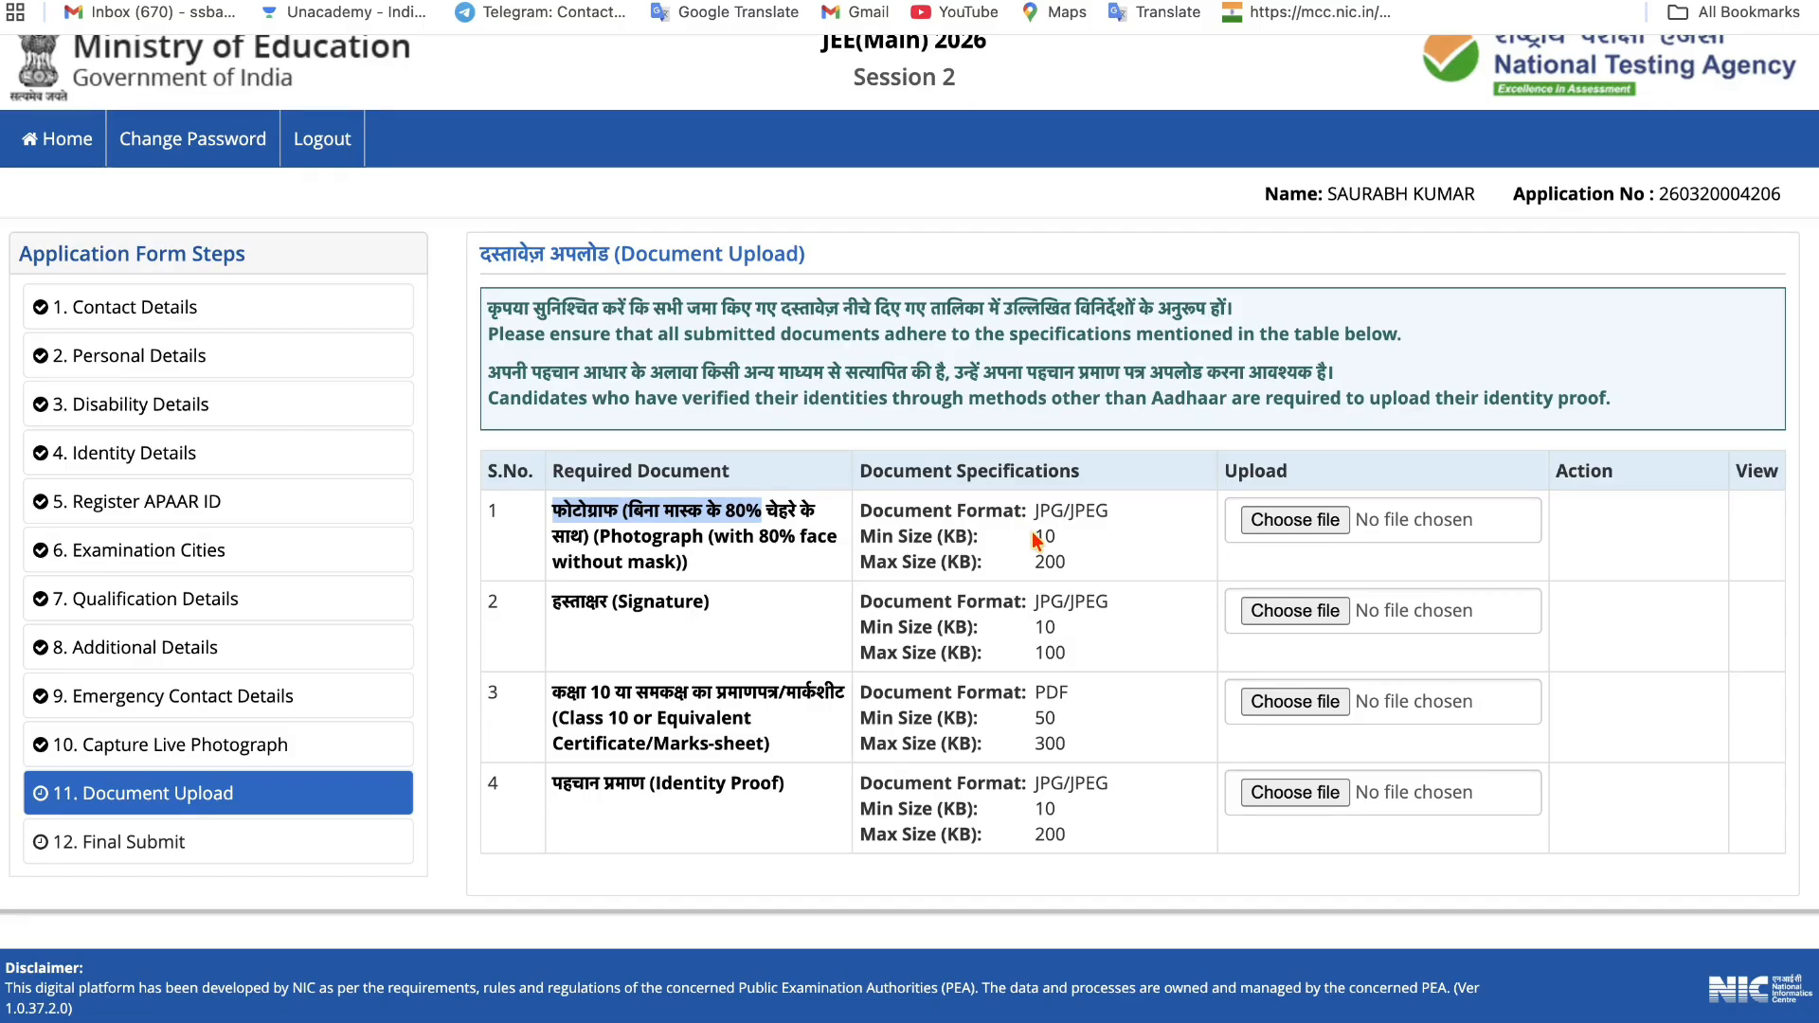
mouse_move(1033, 536)
mouse_down()
mouse_move(1059, 570)
mouse_move(1037, 629)
mouse_move(1060, 656)
mouse_up()
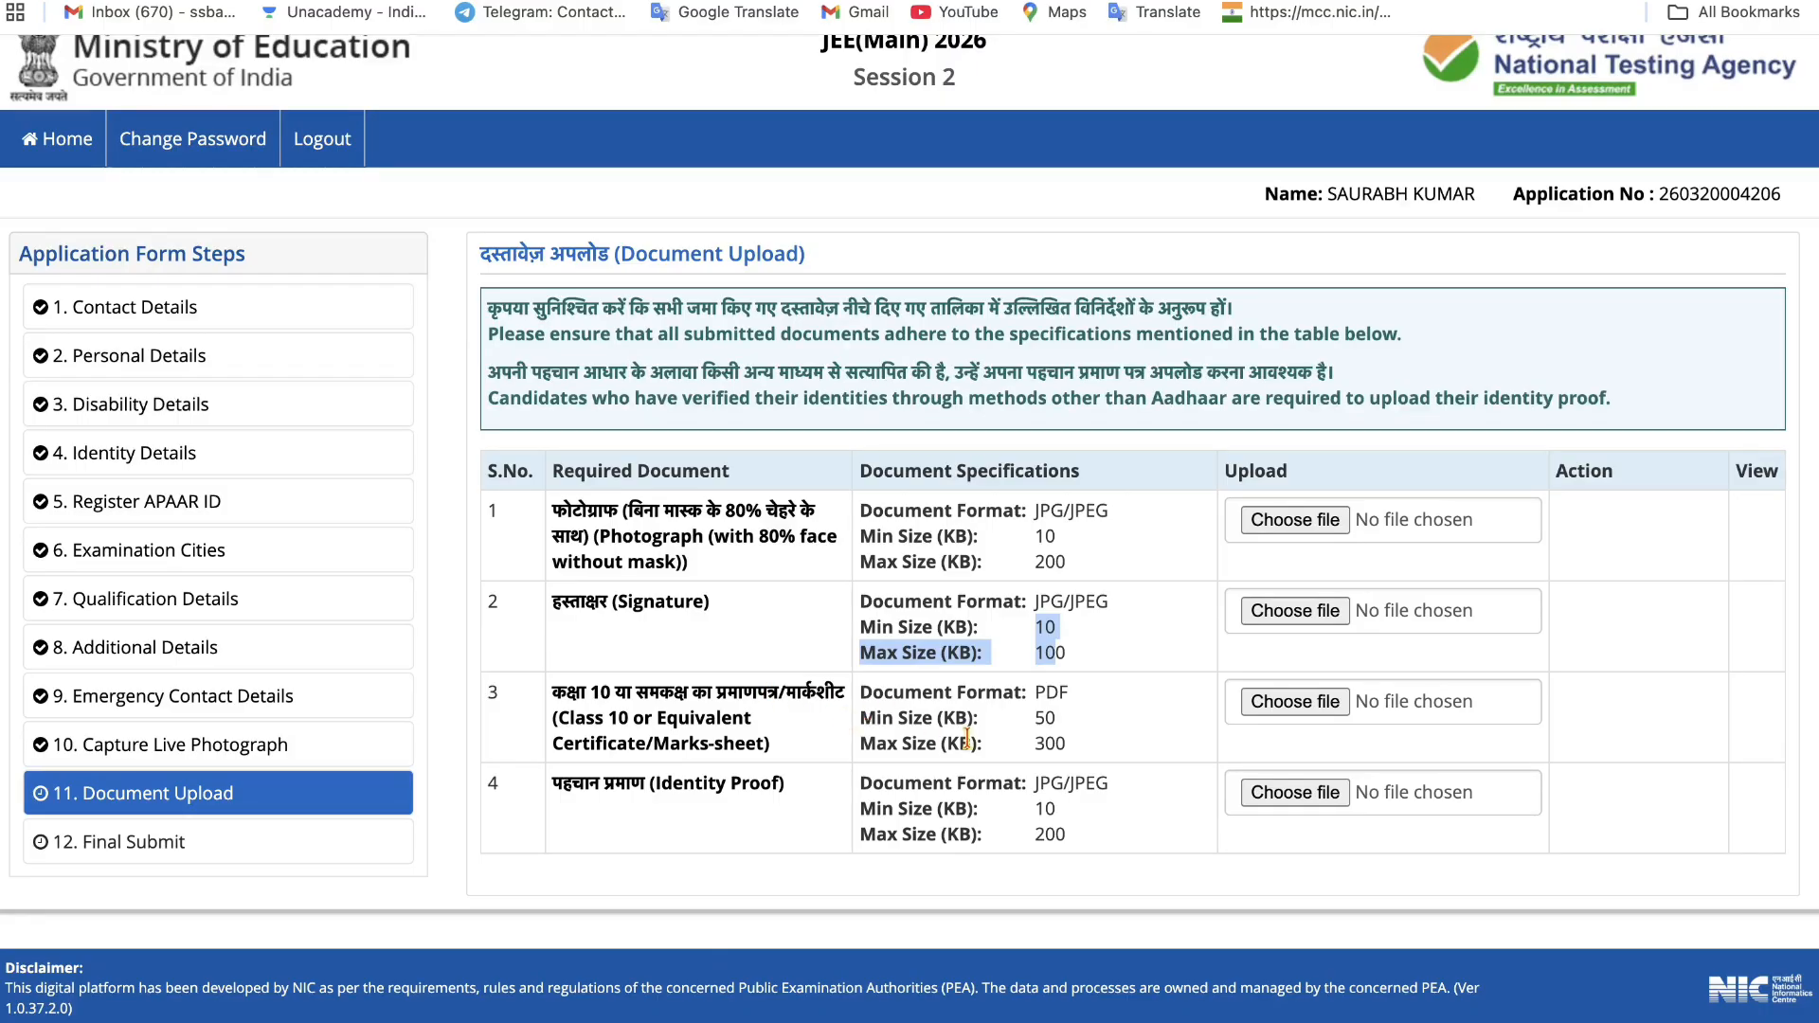
drag(1035, 722, 1067, 753)
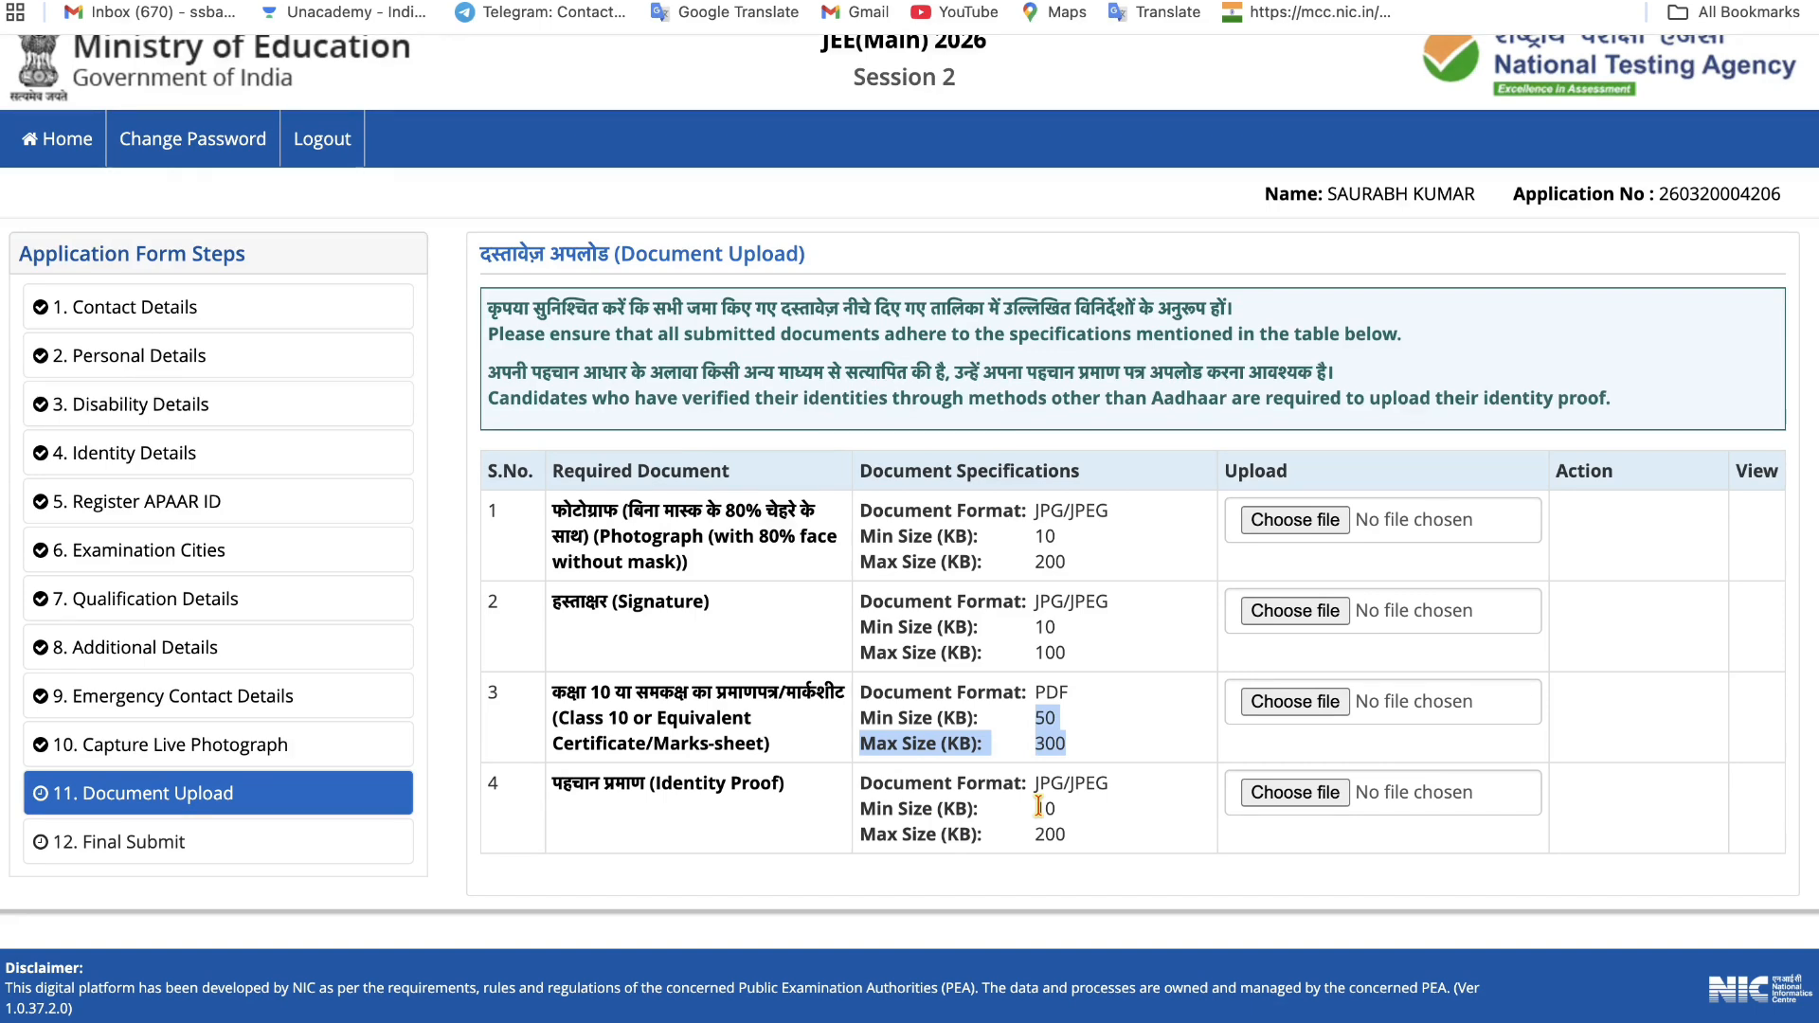
drag(1039, 807, 1067, 840)
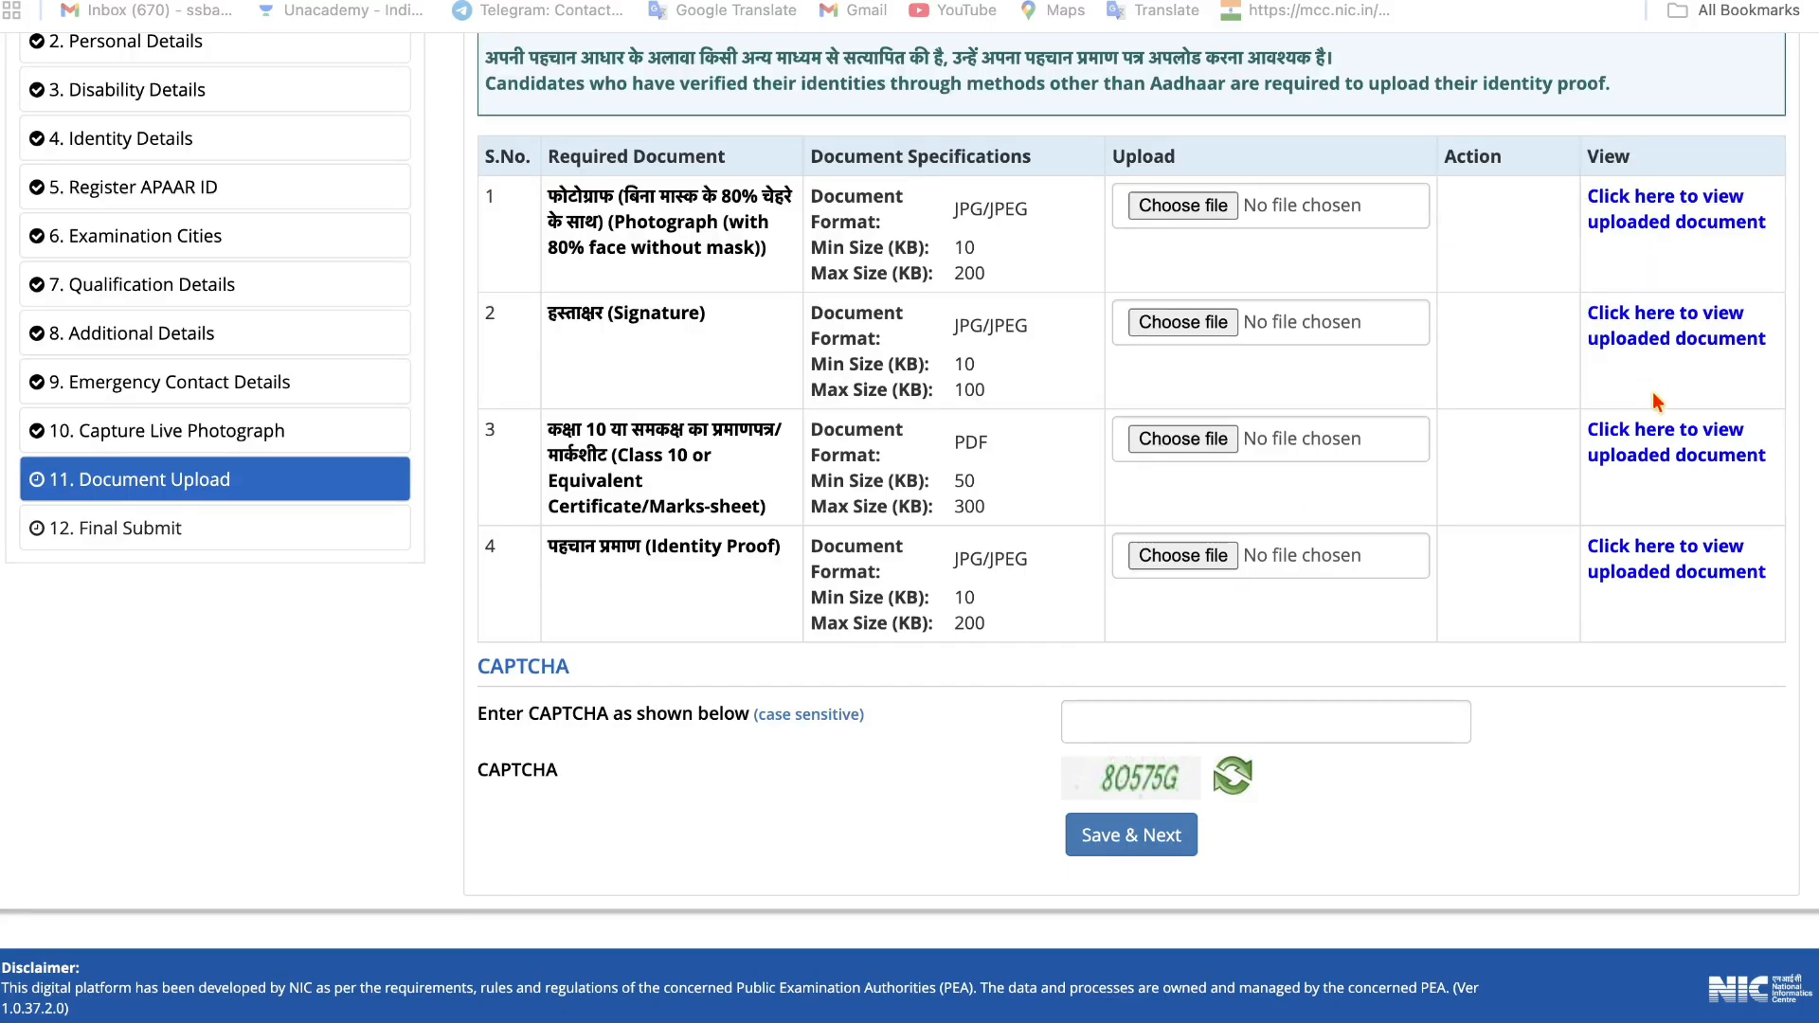
Enter the displayed CAPTCHA for the Document Upload section, save it and confirm its submission.
click(1216, 727)
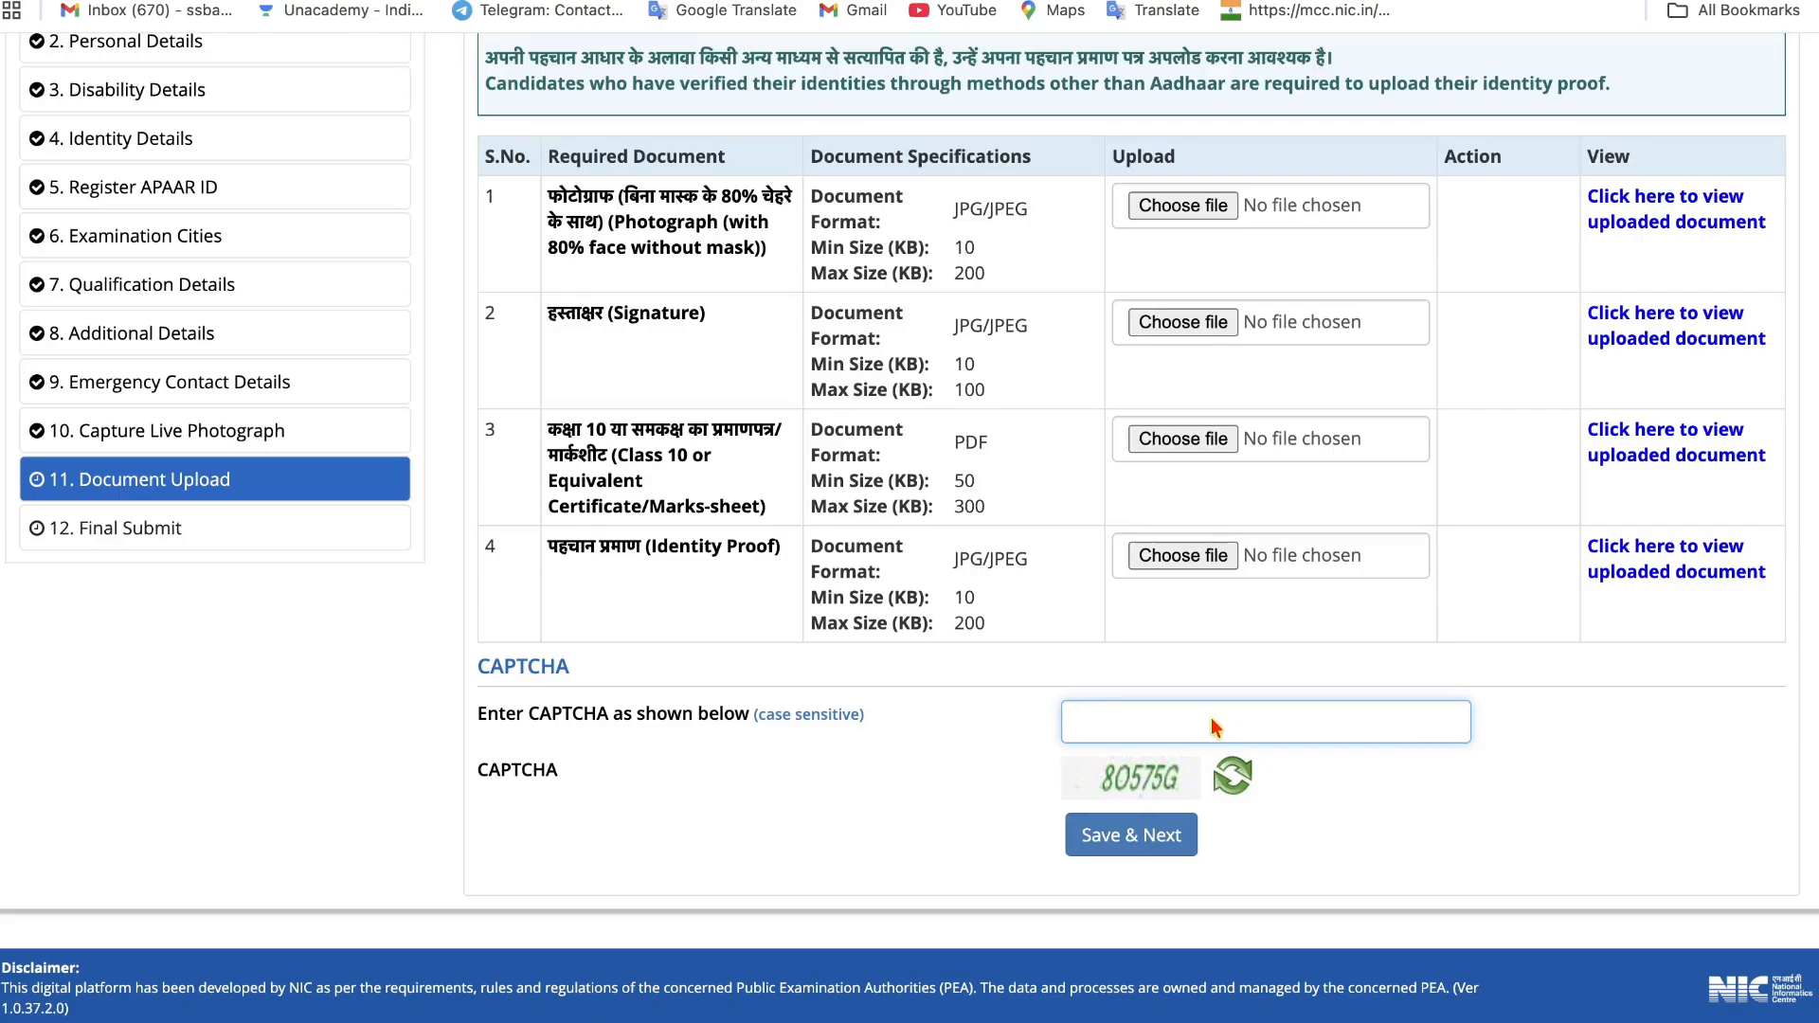
text(80575G)
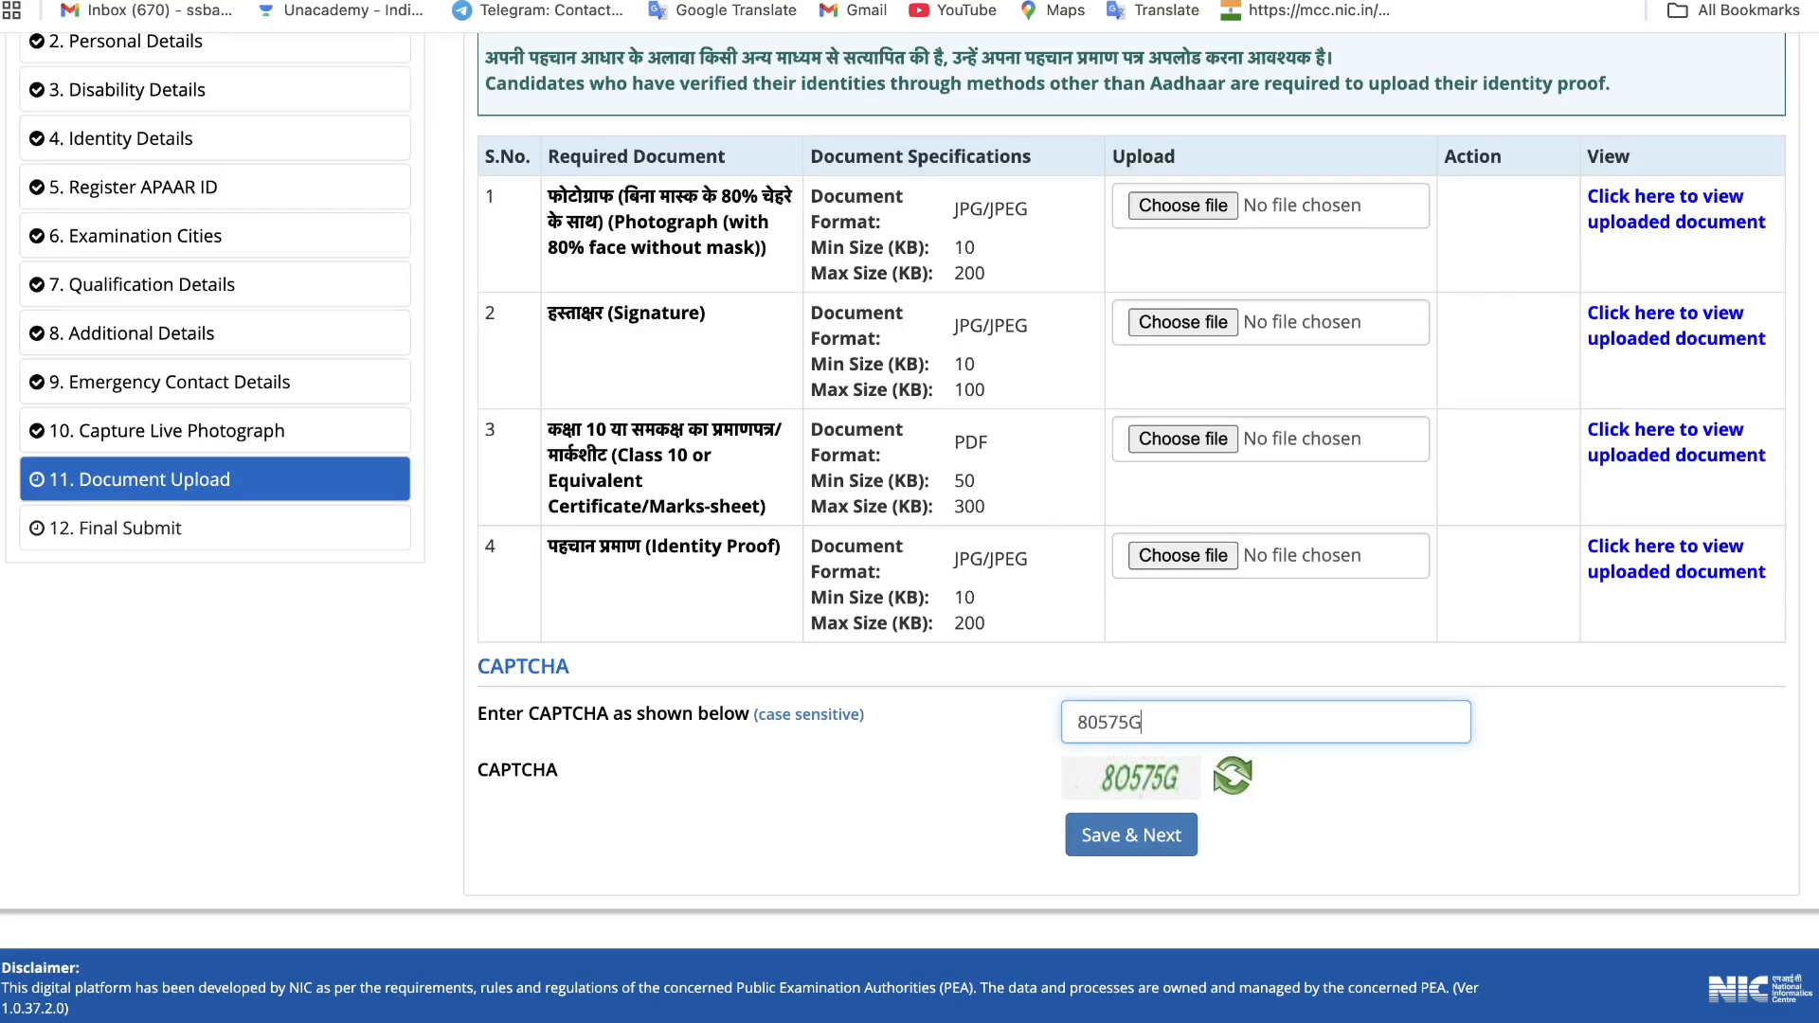
click(1172, 832)
click(869, 469)
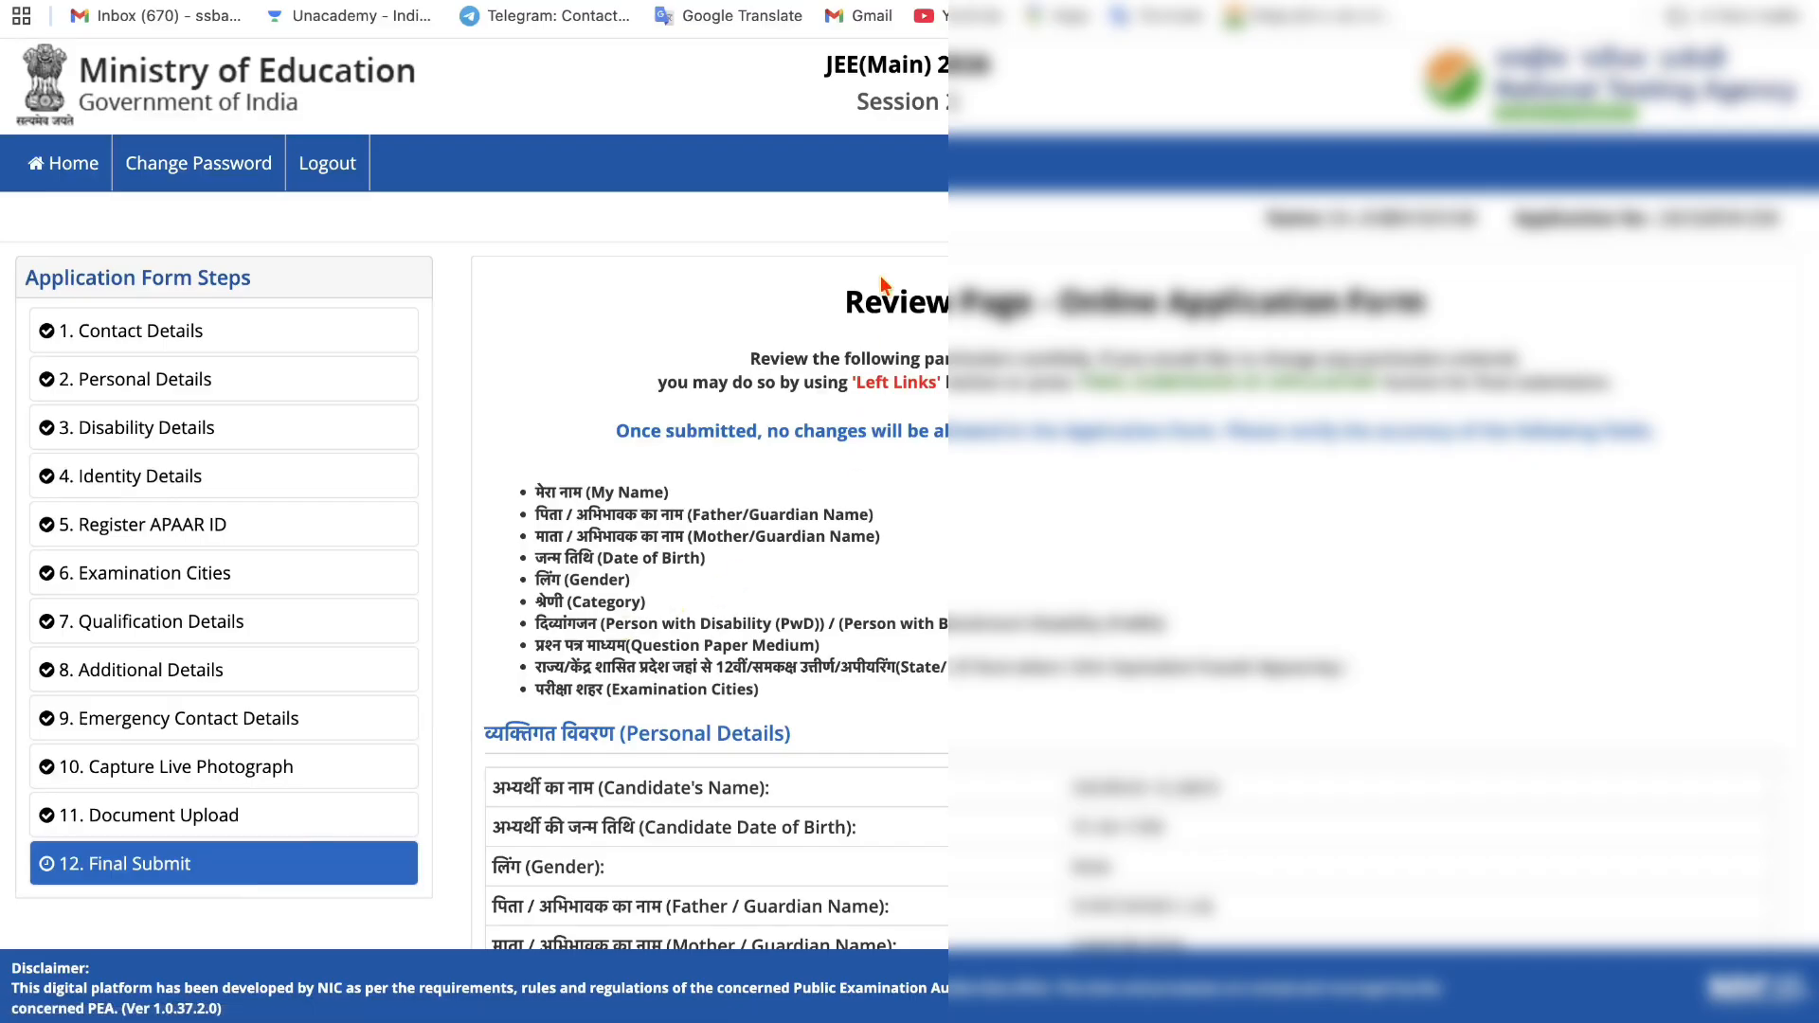
Review the Personal Details on the application's review page and mark all submitted personal details as verified.
drag(838, 309, 1211, 312)
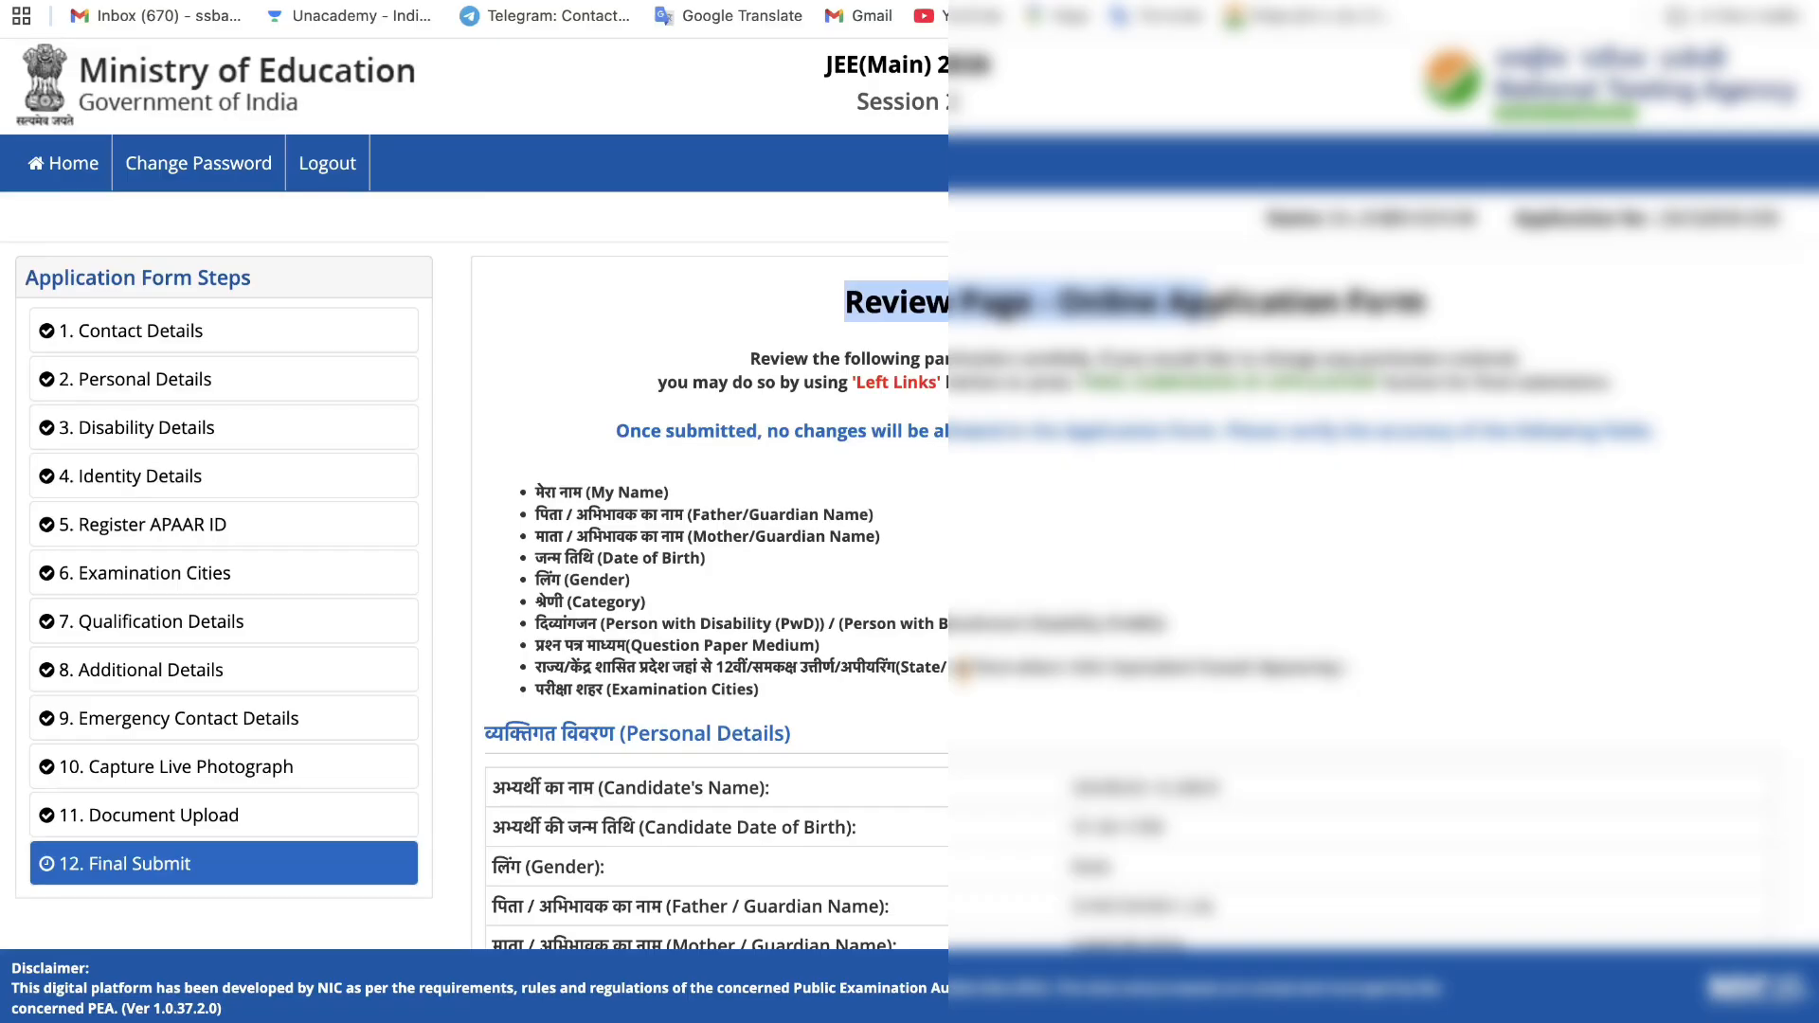
scroll(910, 493, down, 6)
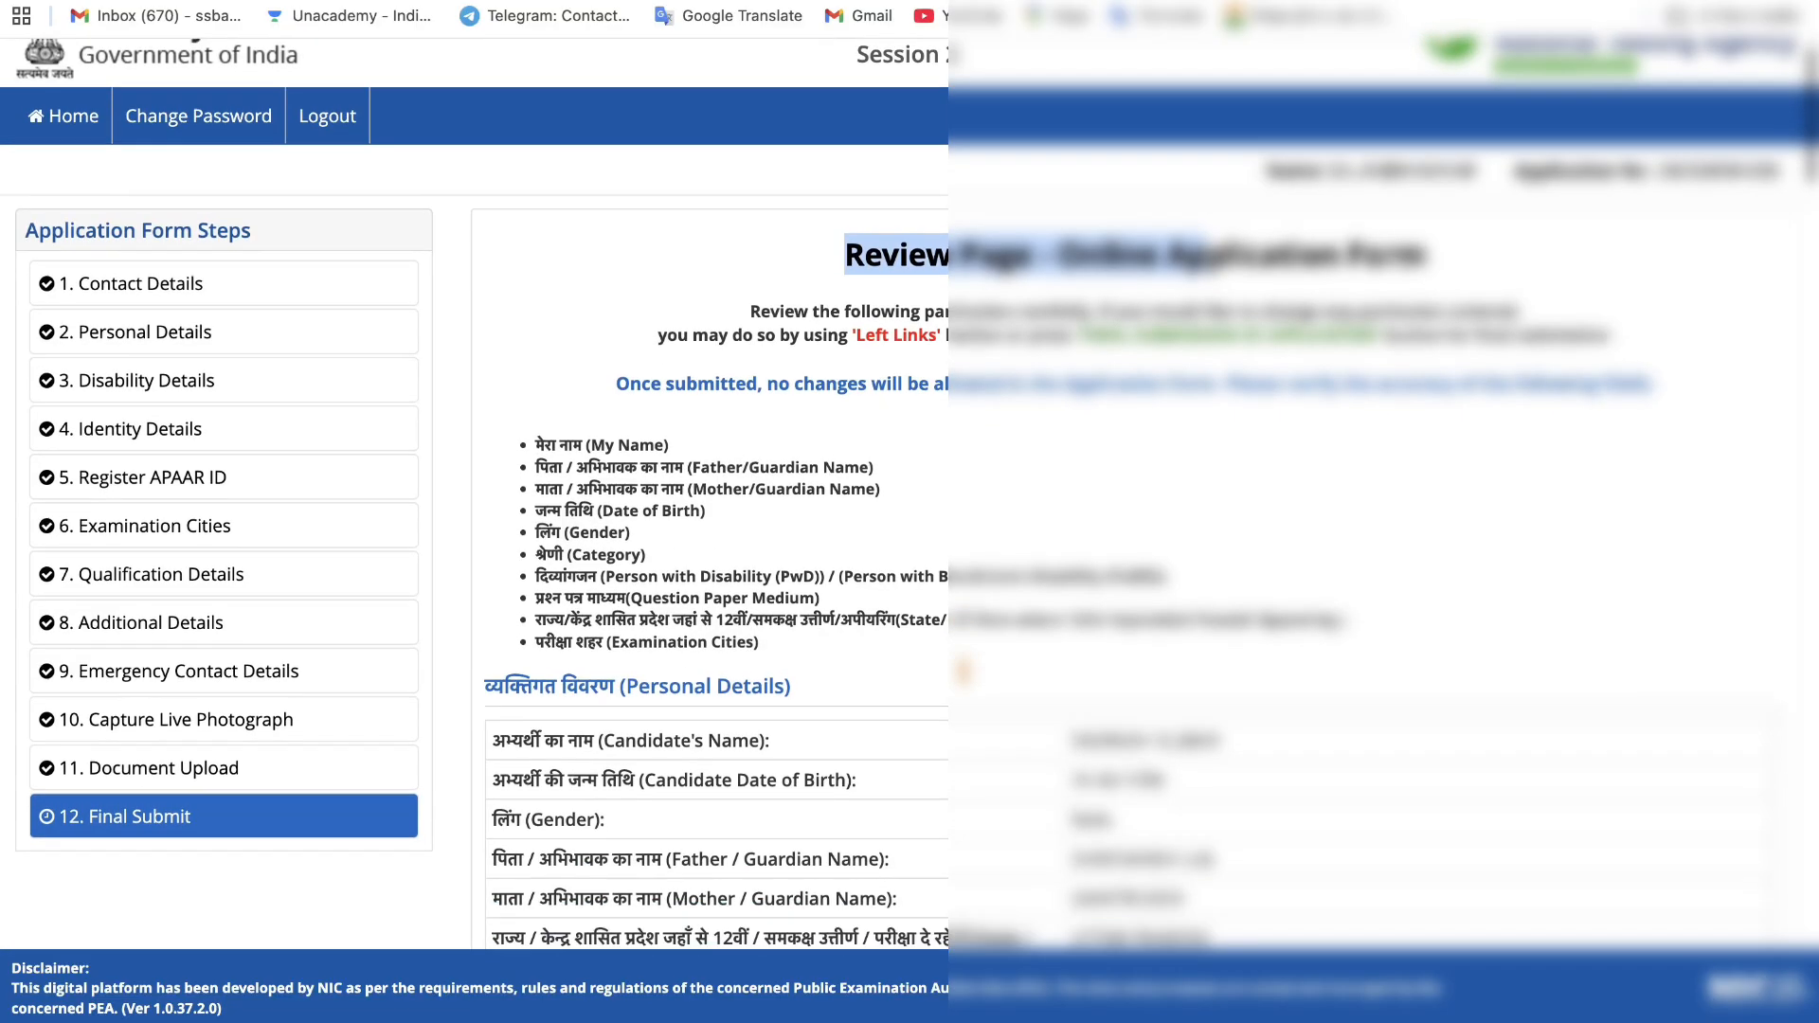
scroll(910, 493, down, 5)
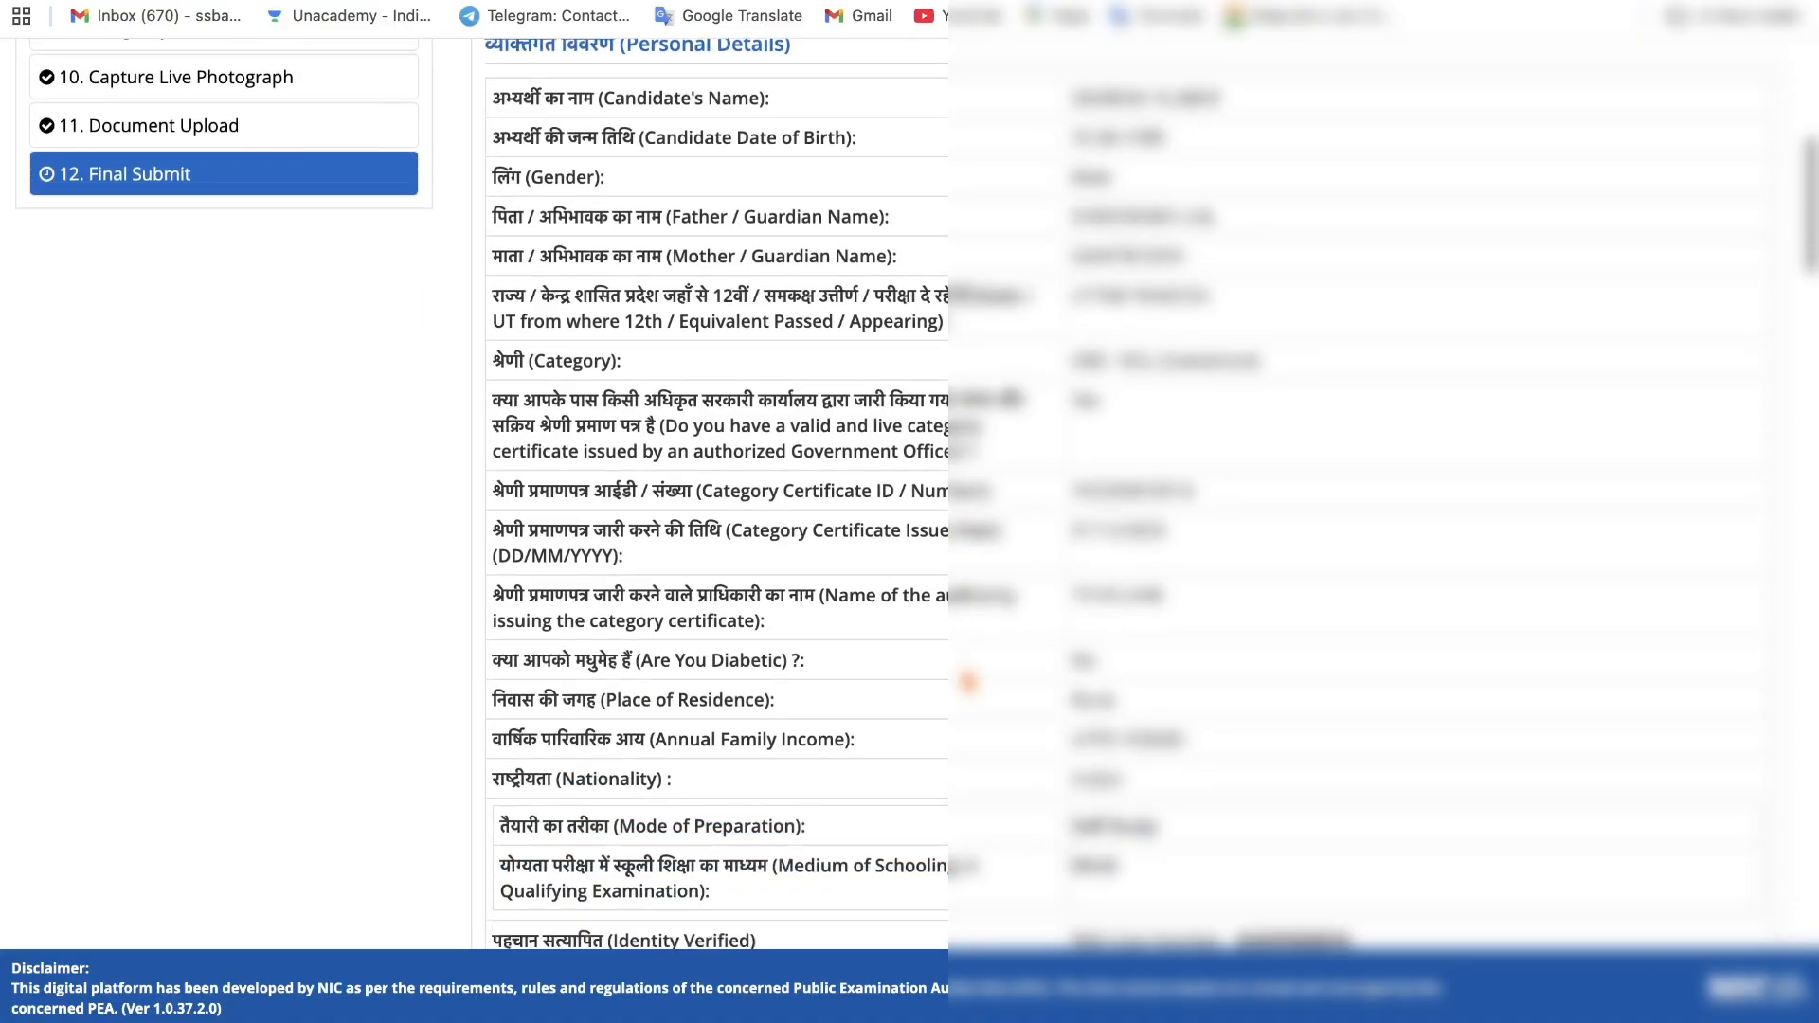
scroll(964, 674, down, 1)
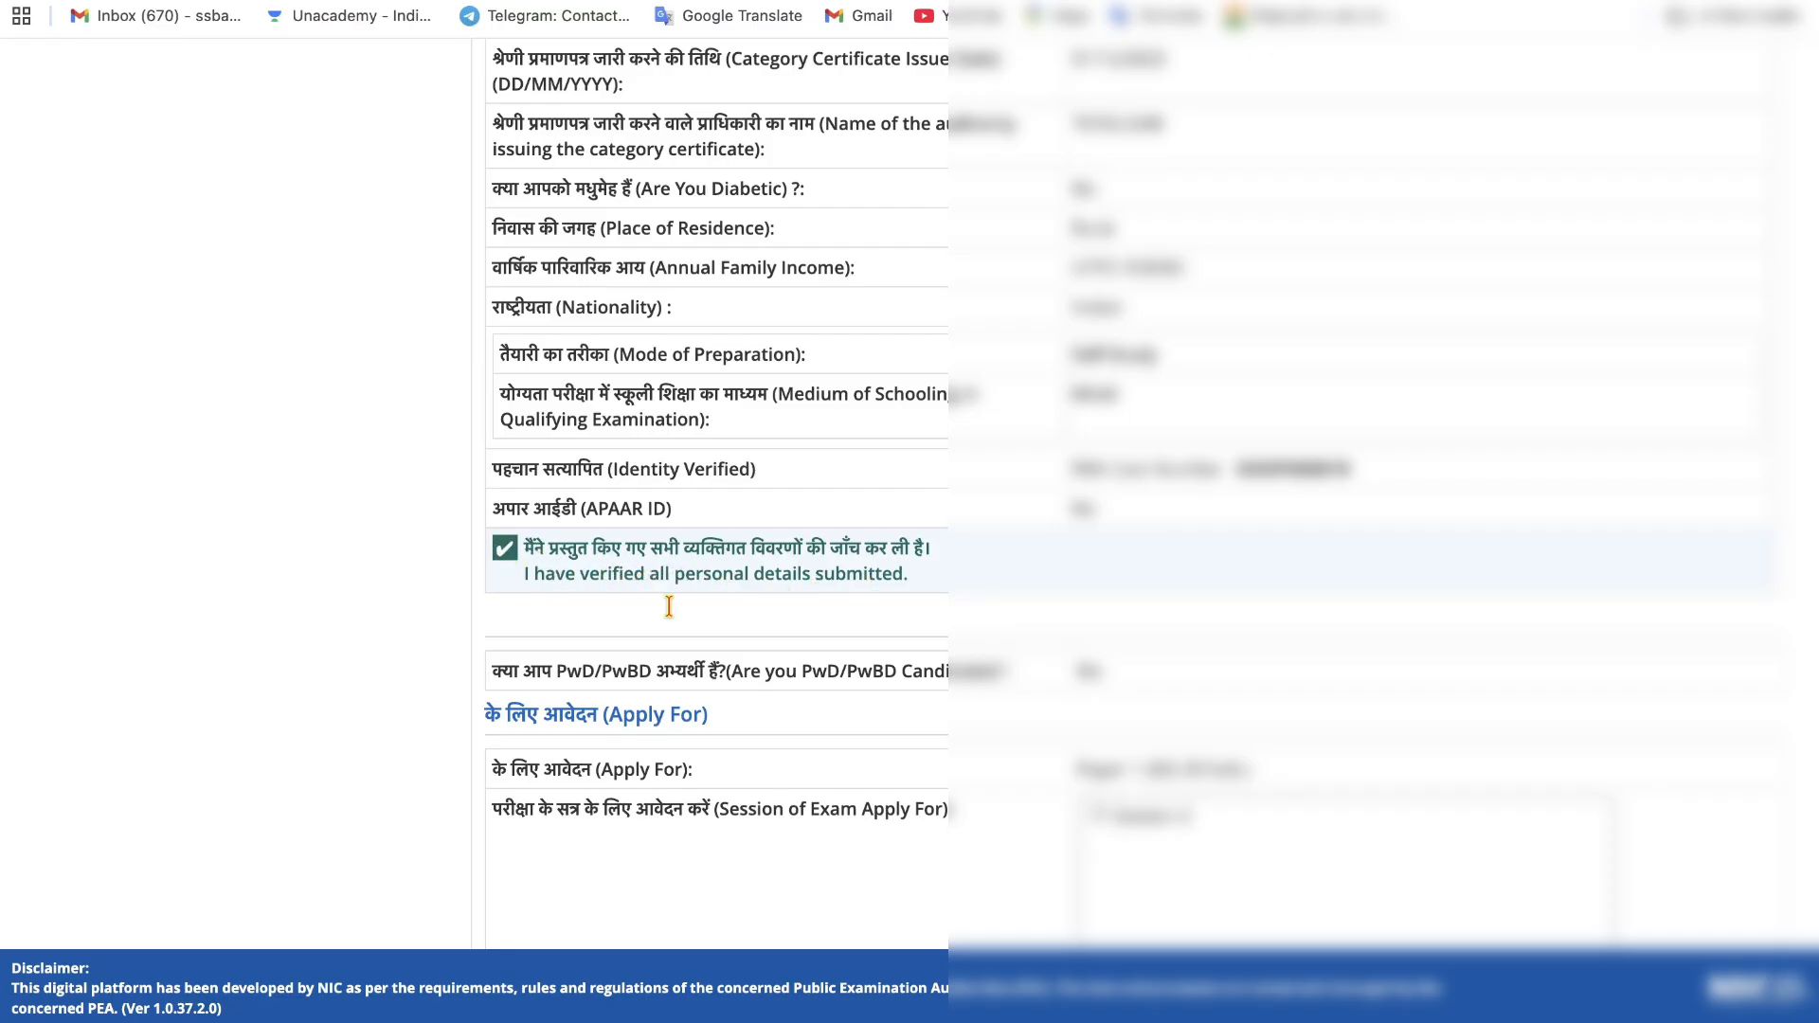
Review the Apply For section and mark all submitted Examination City details as verified.
scroll(669, 606, down, 10)
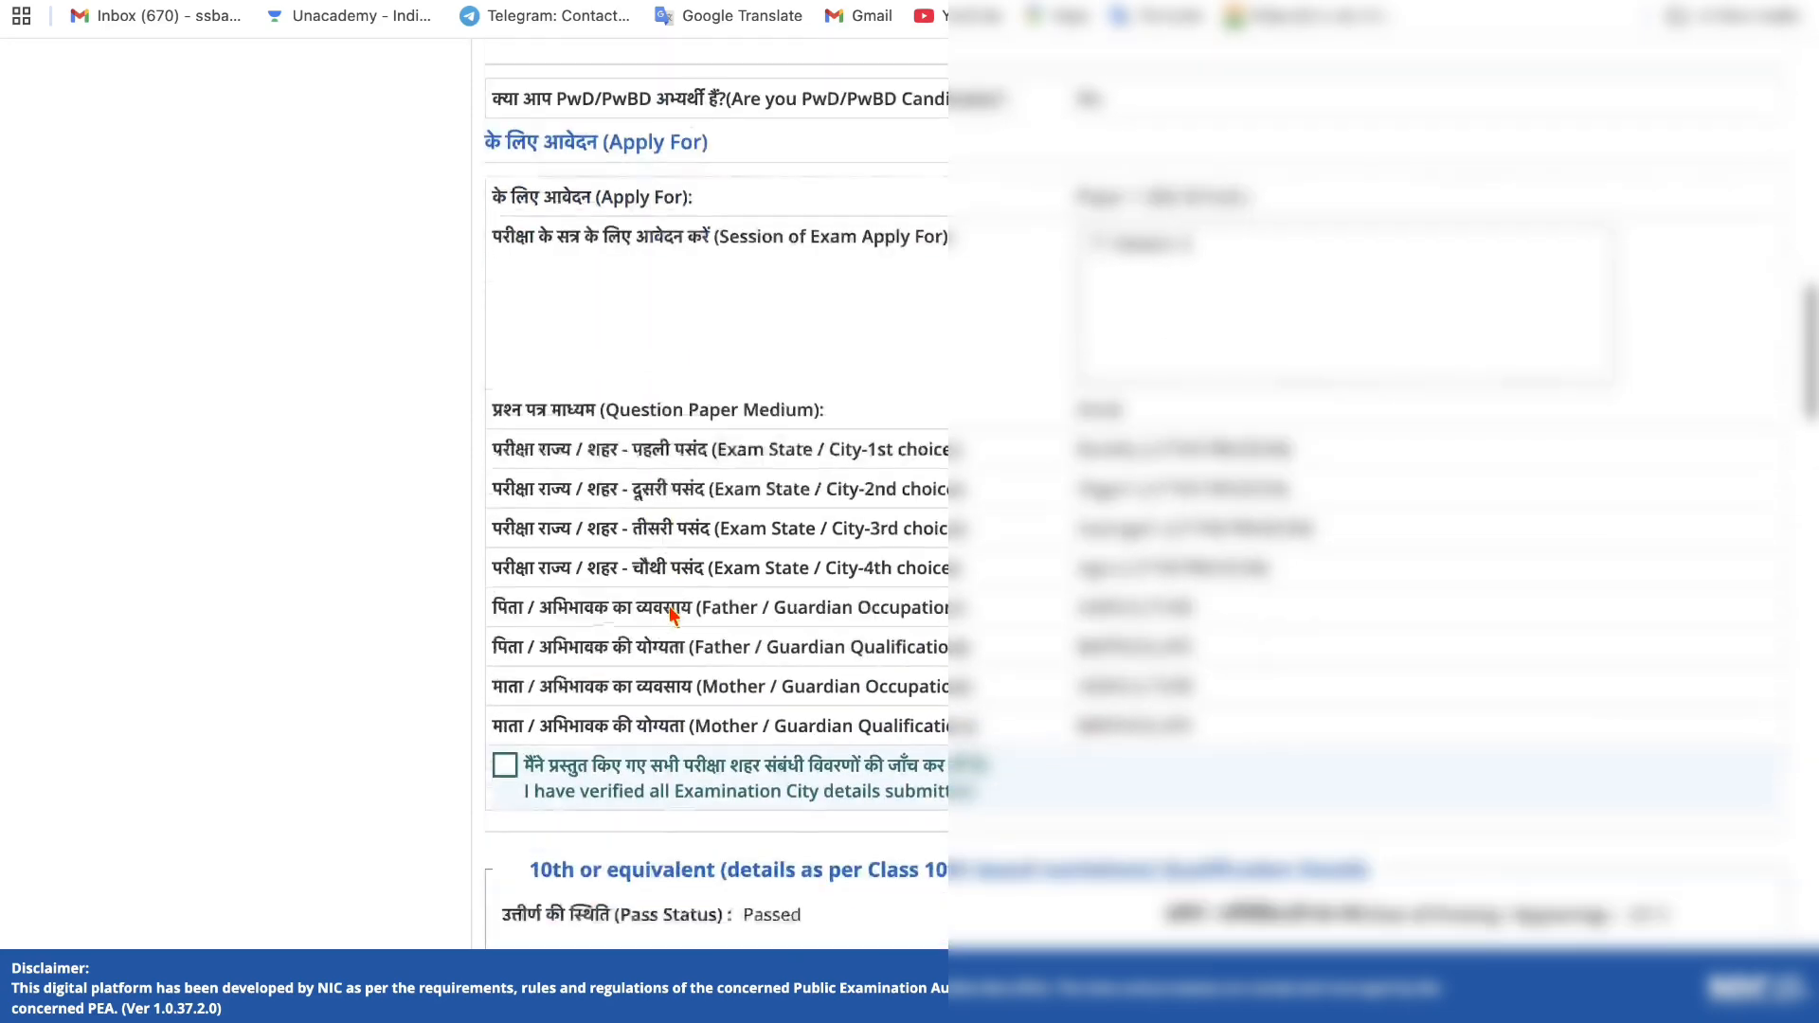
scroll(673, 614, down, 2)
scroll(672, 614, up, 1)
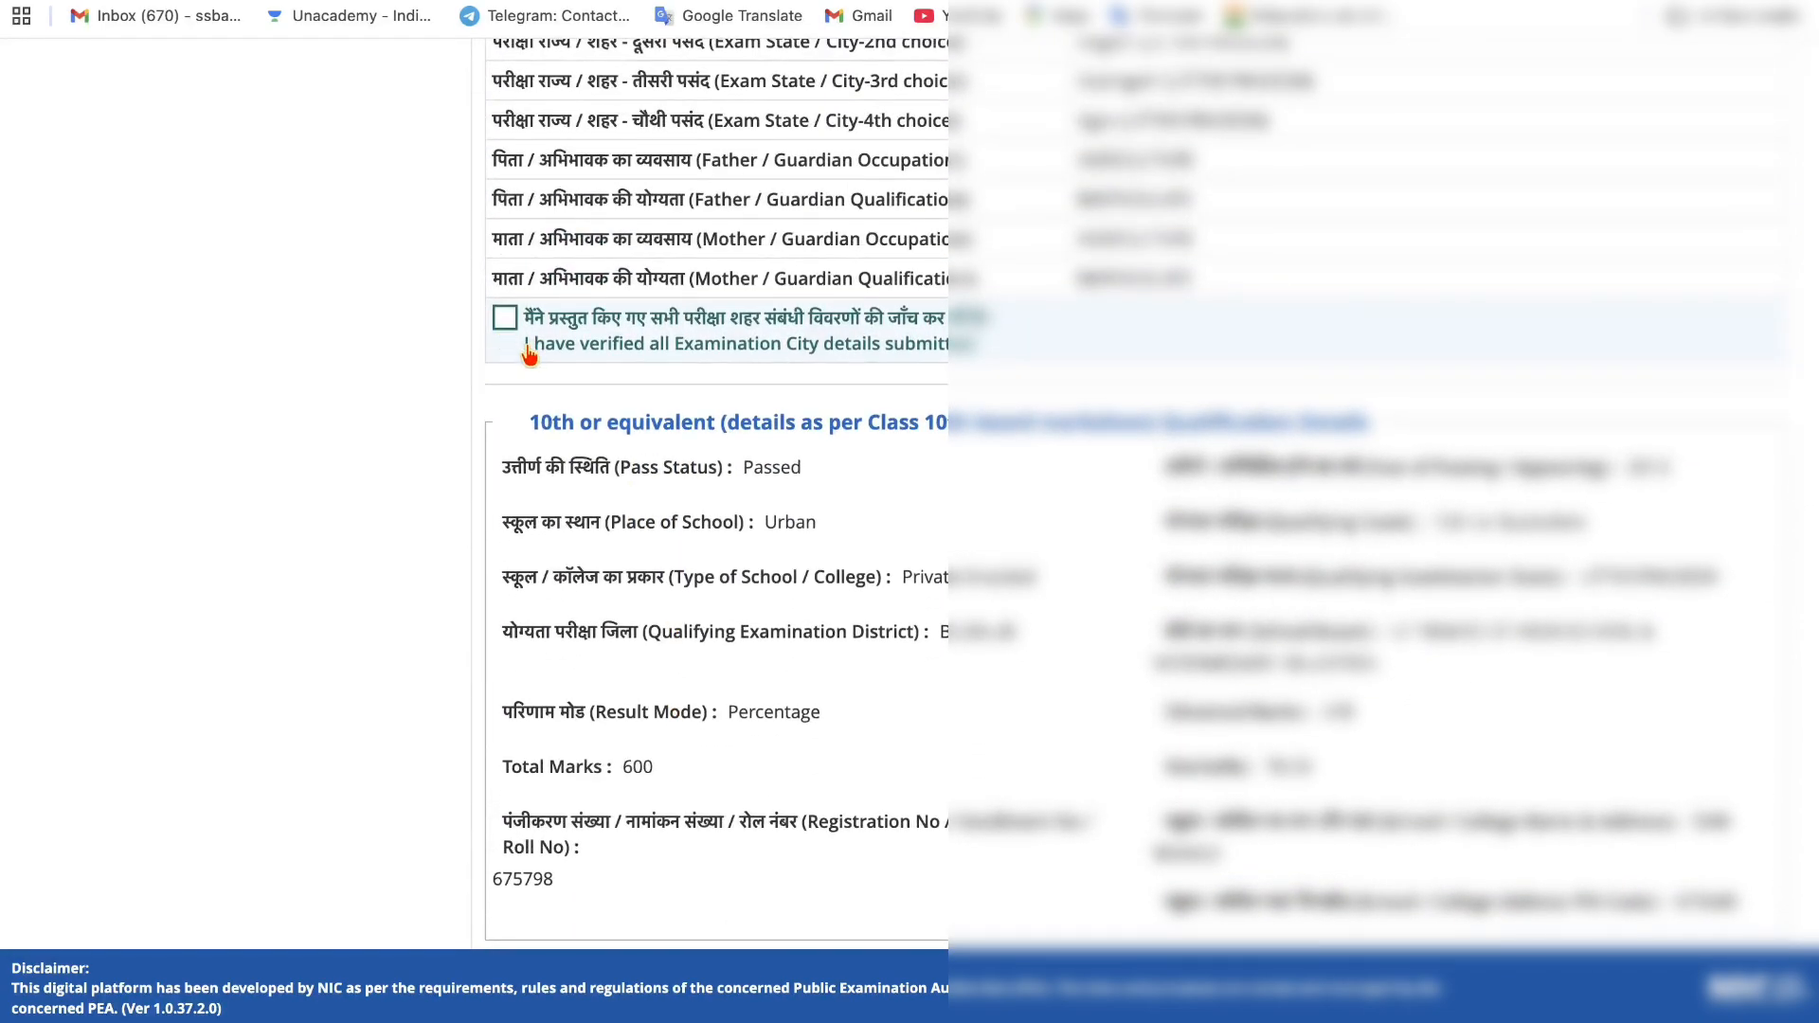
drag(523, 349, 817, 367)
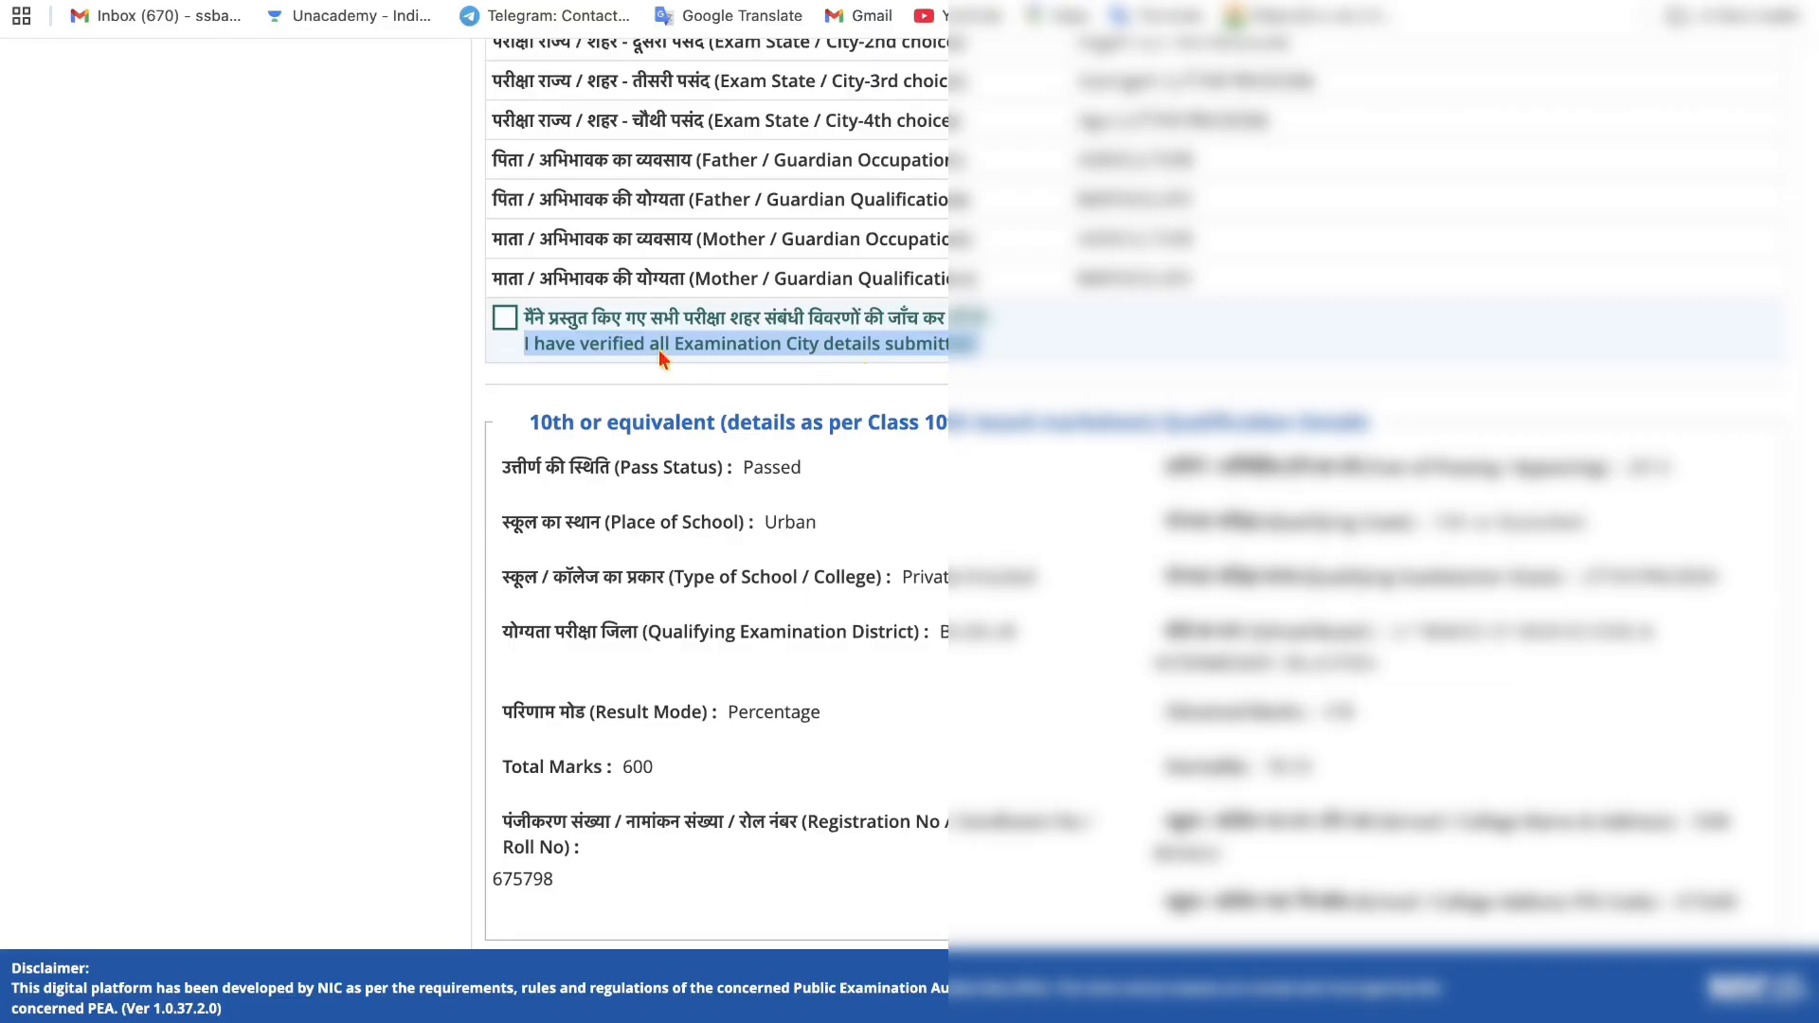
click(504, 317)
Review the 10th and 12th qualification details and mark all submitted Education details as verified.
scroll(650, 500, down, 4)
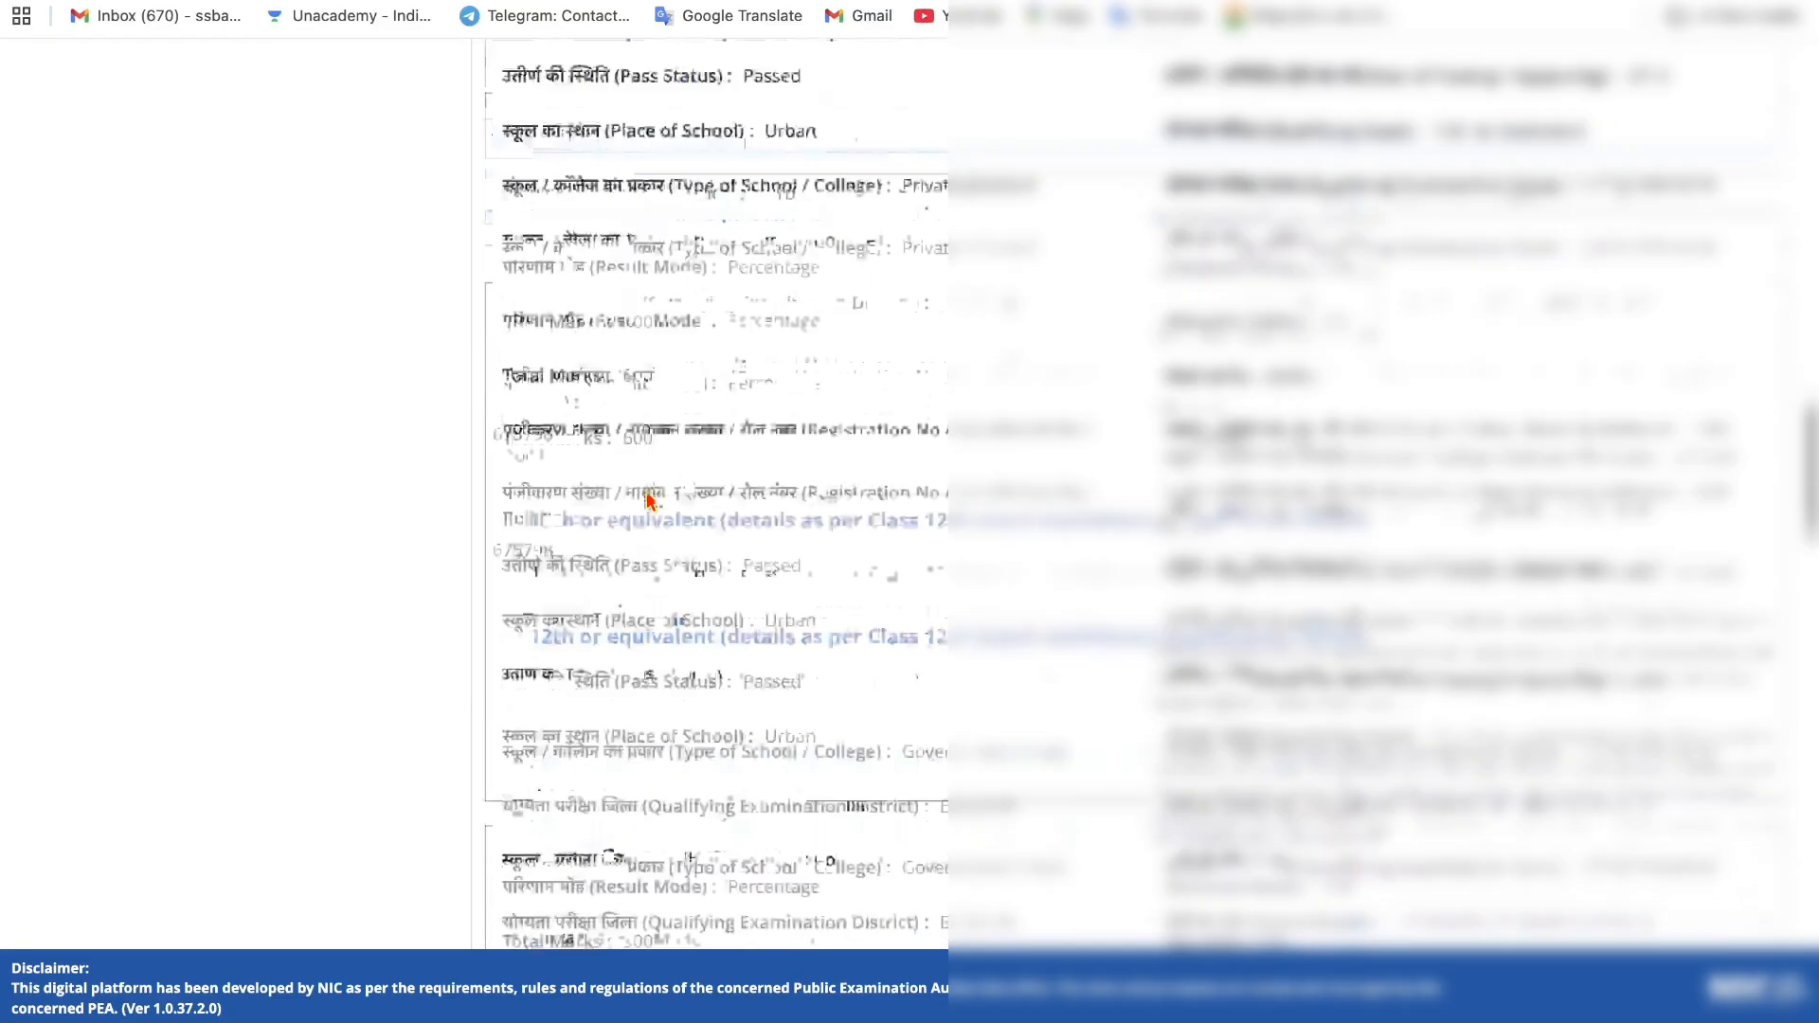
scroll(650, 501, down, 5)
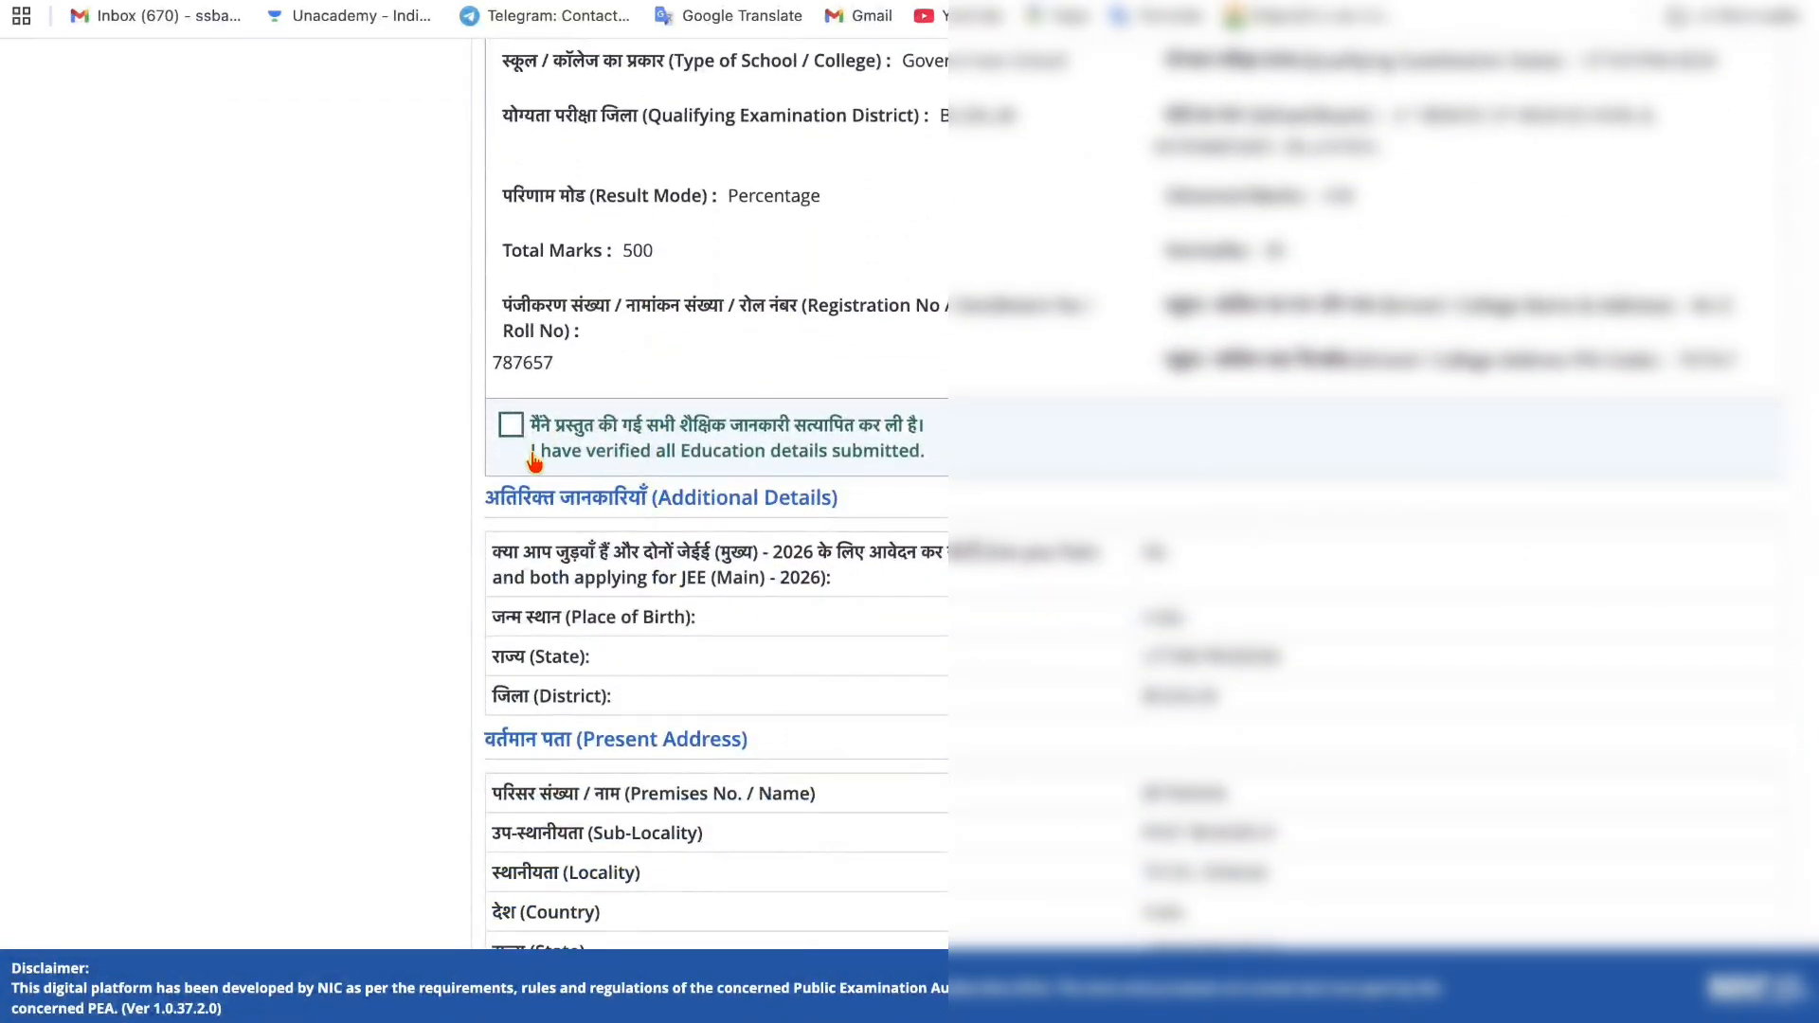
drag(534, 462, 873, 464)
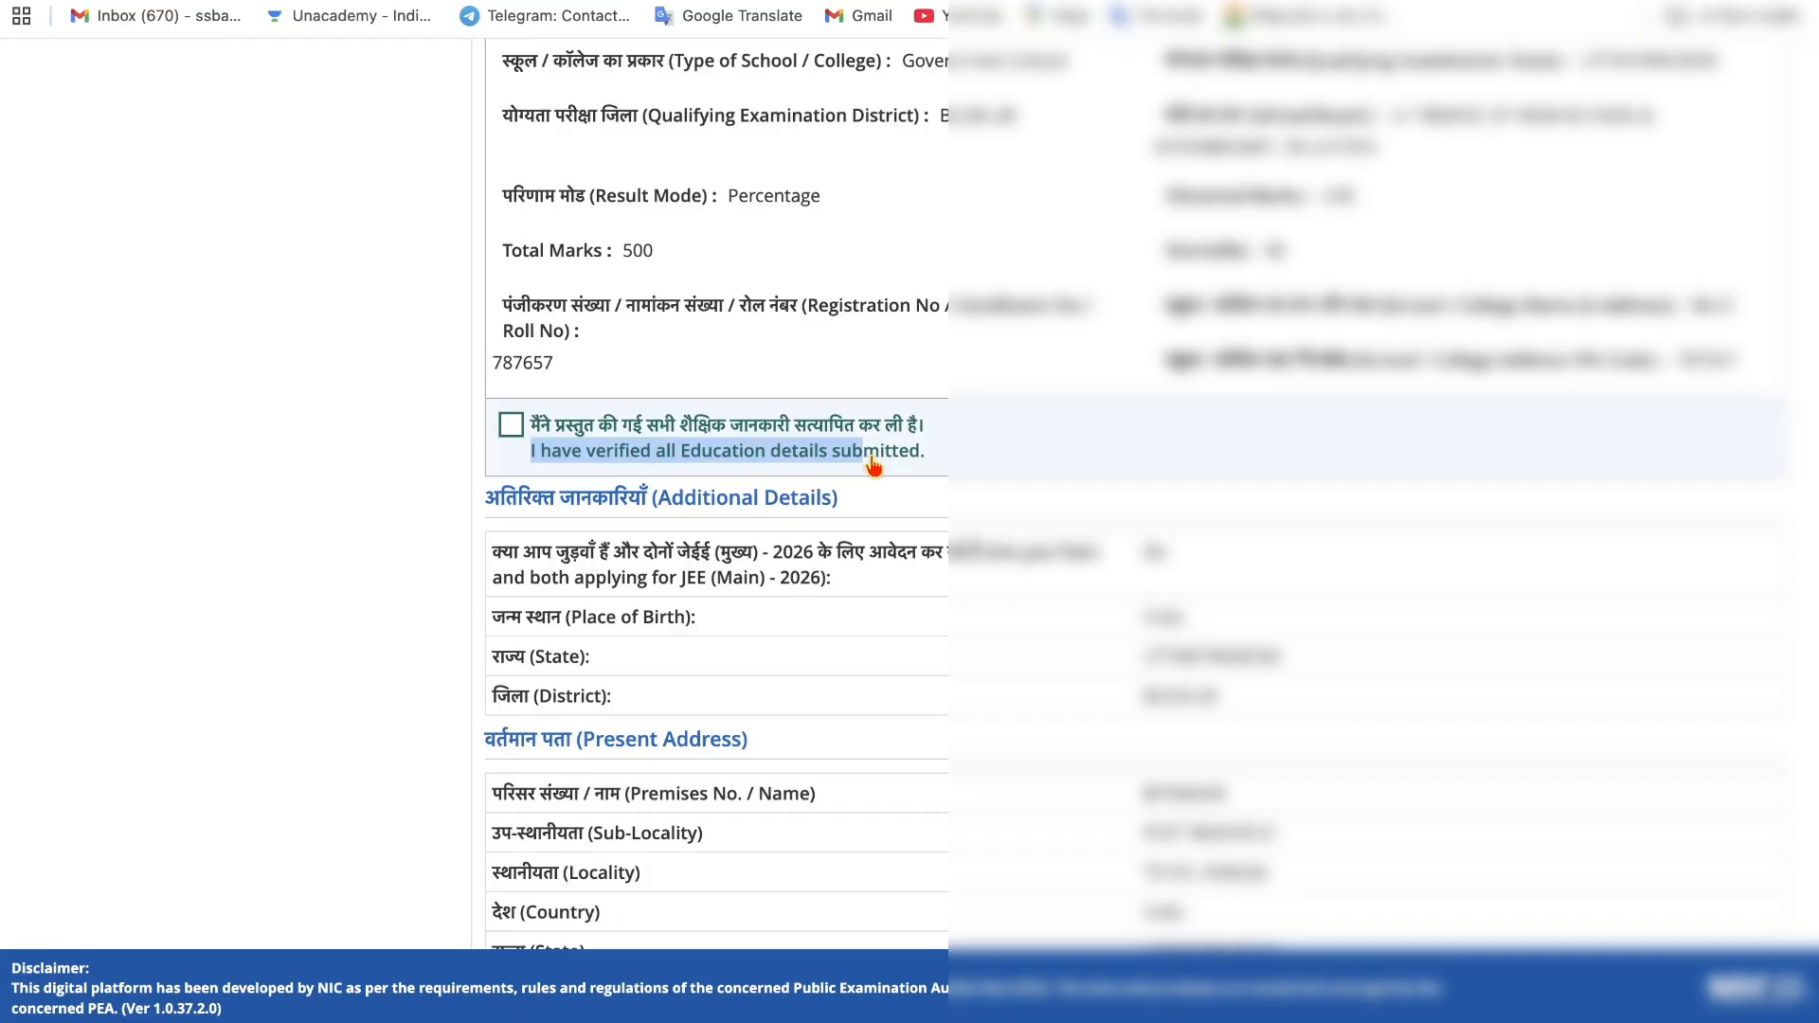
click(511, 425)
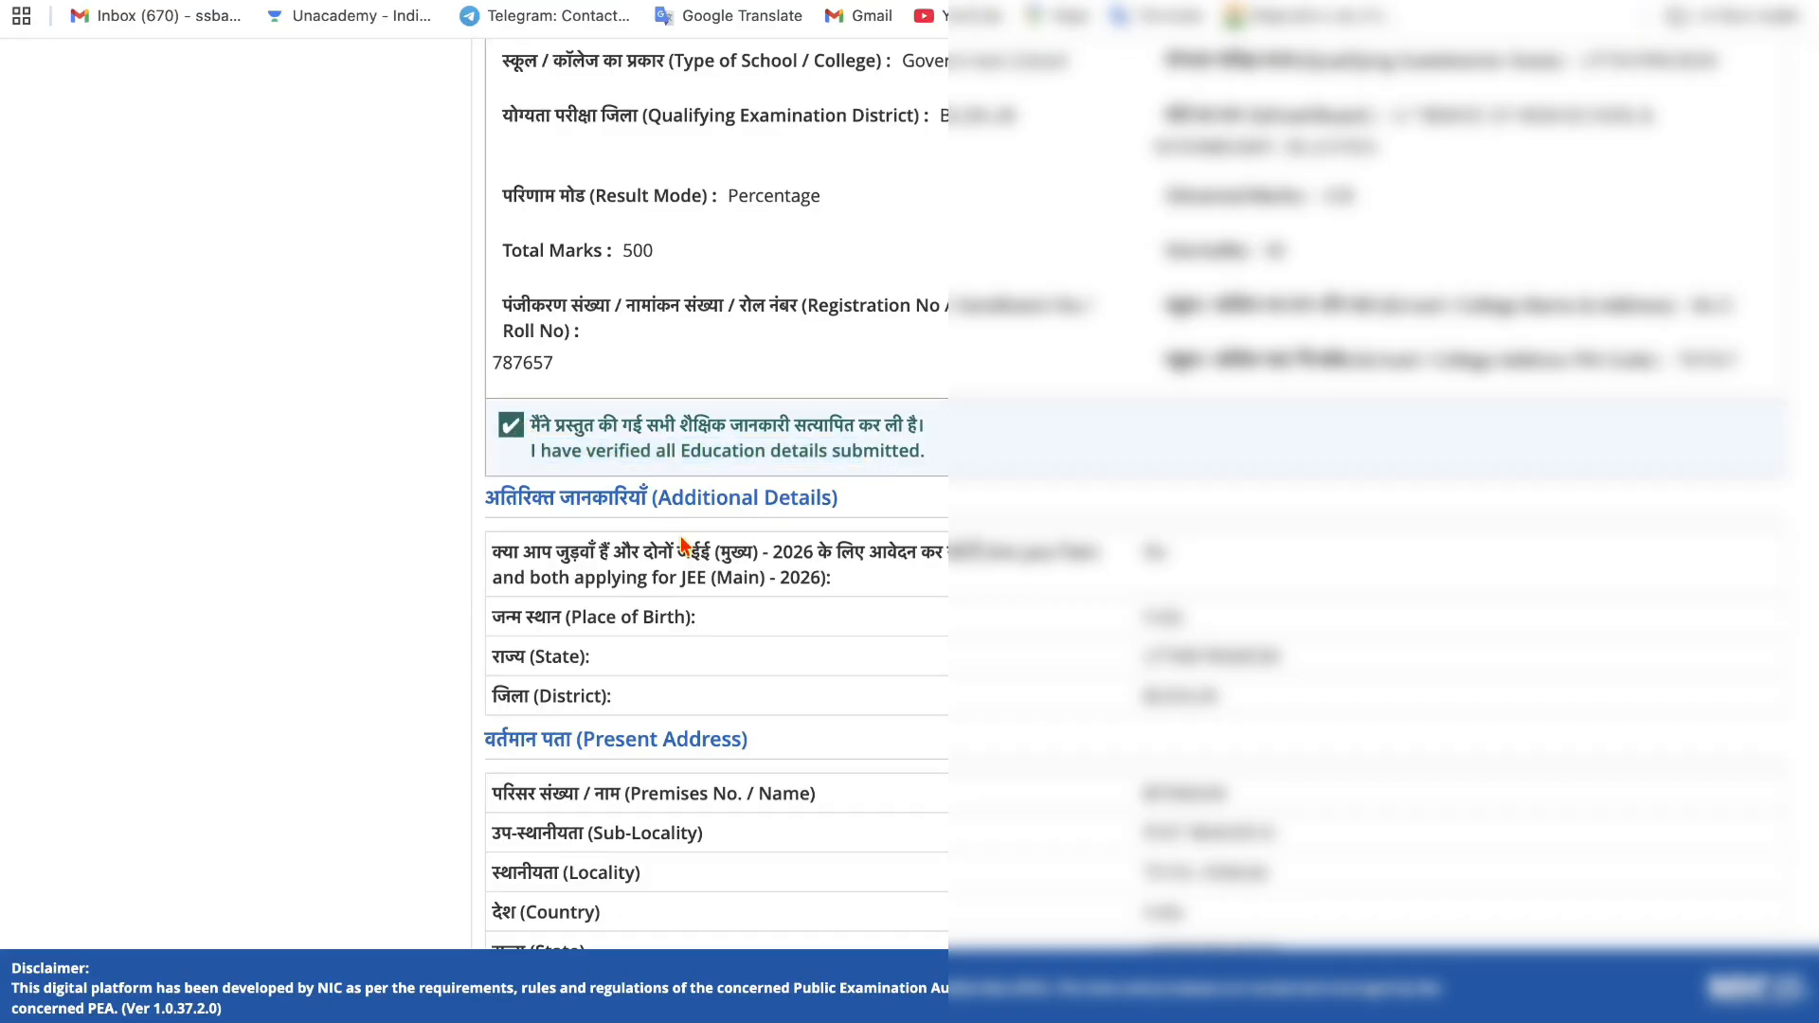
Review the address sections and mark the submitted Present and Permanent Address details as verified.
scroll(683, 545, down, 10)
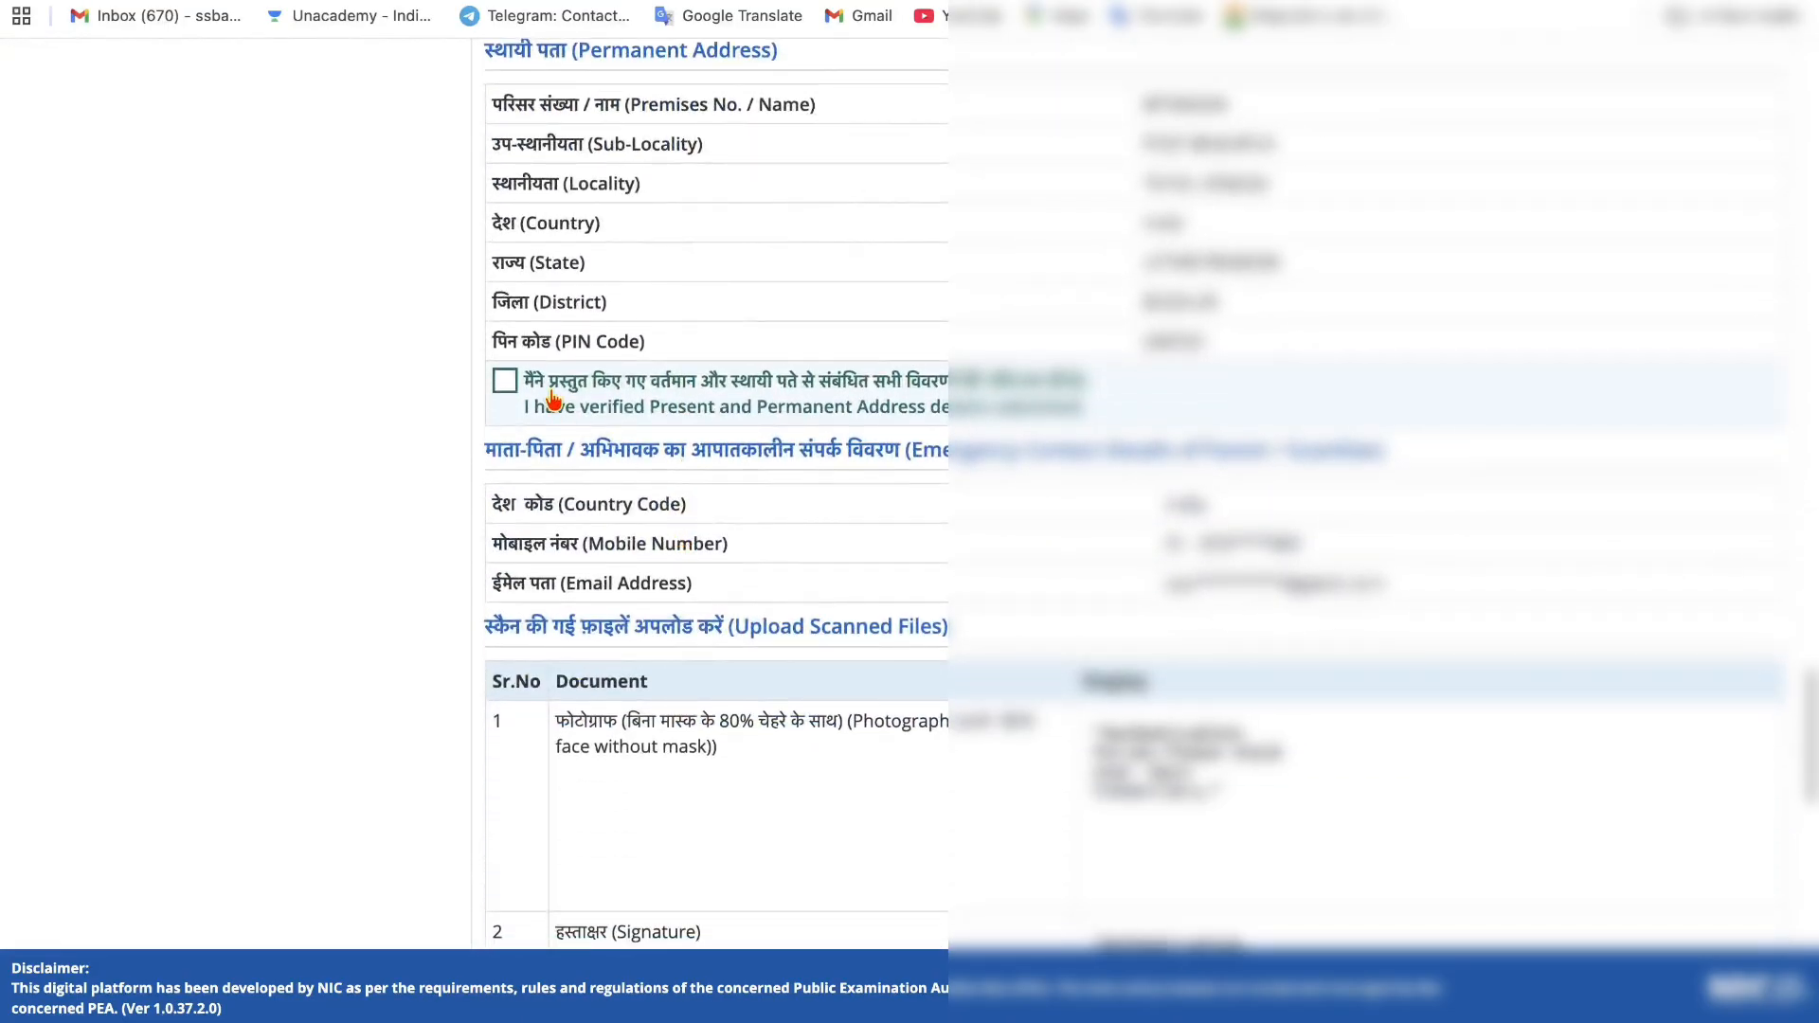
drag(531, 409, 959, 436)
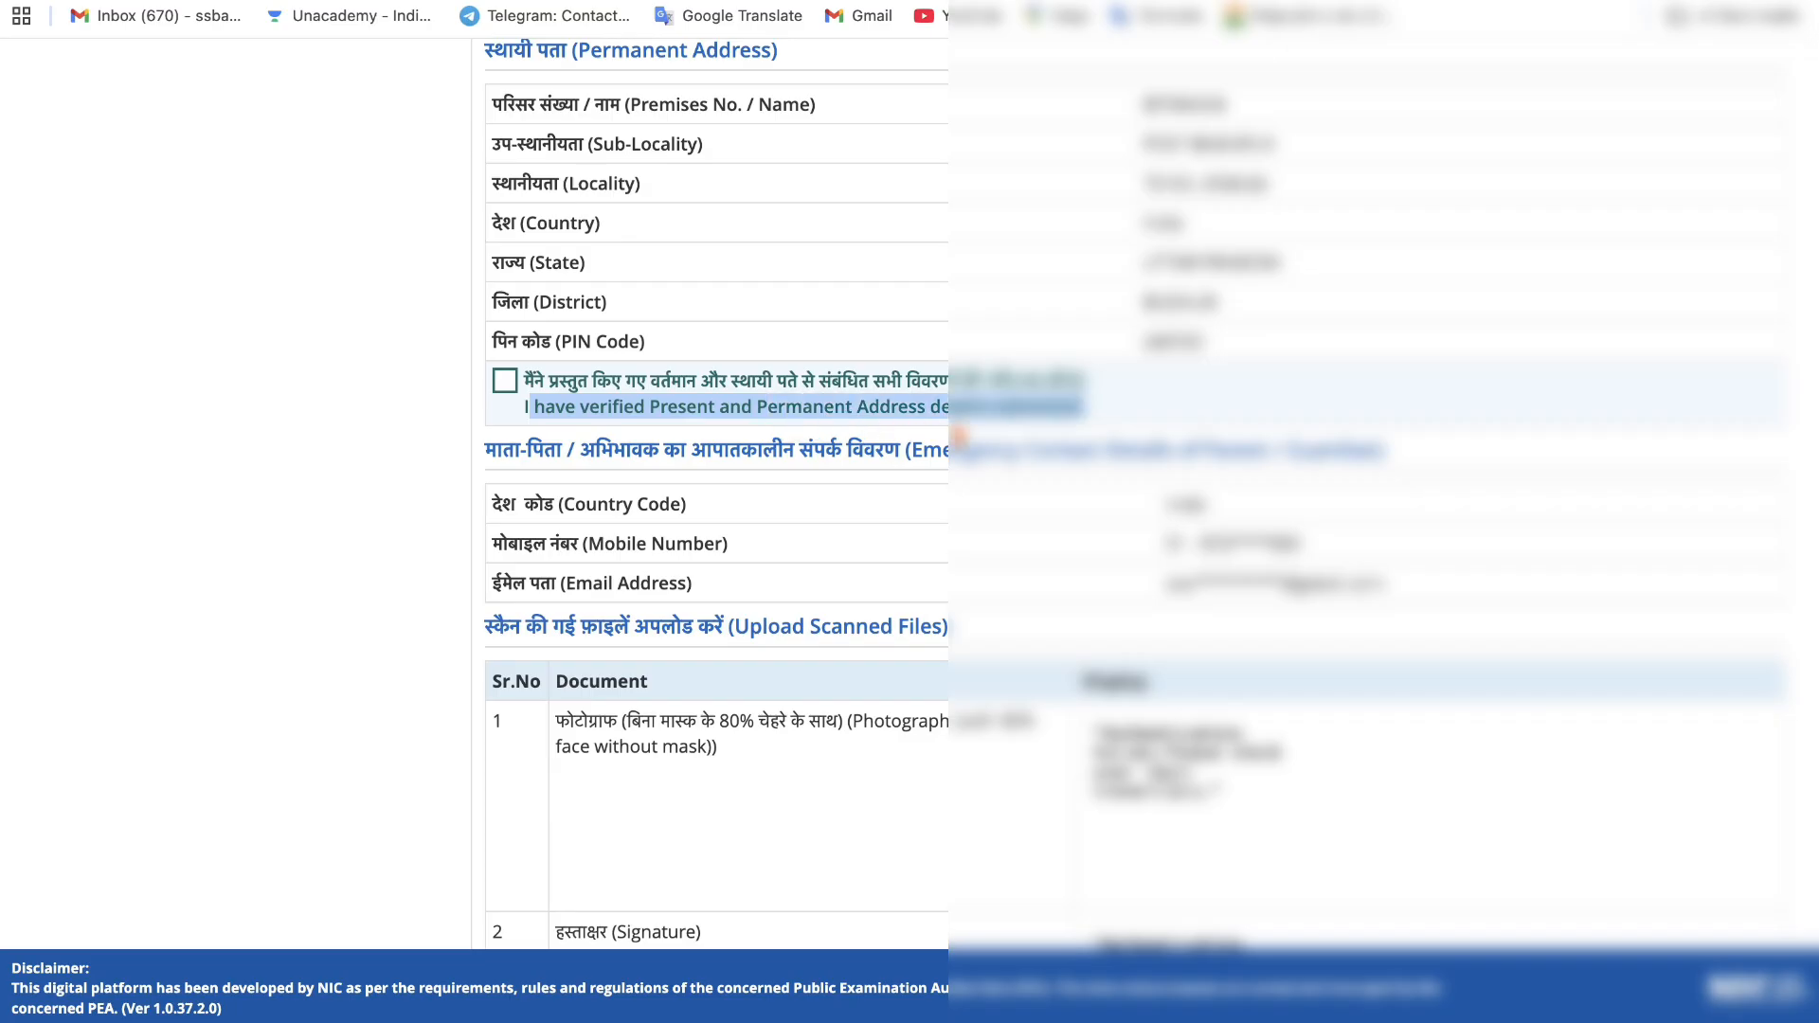
click(508, 391)
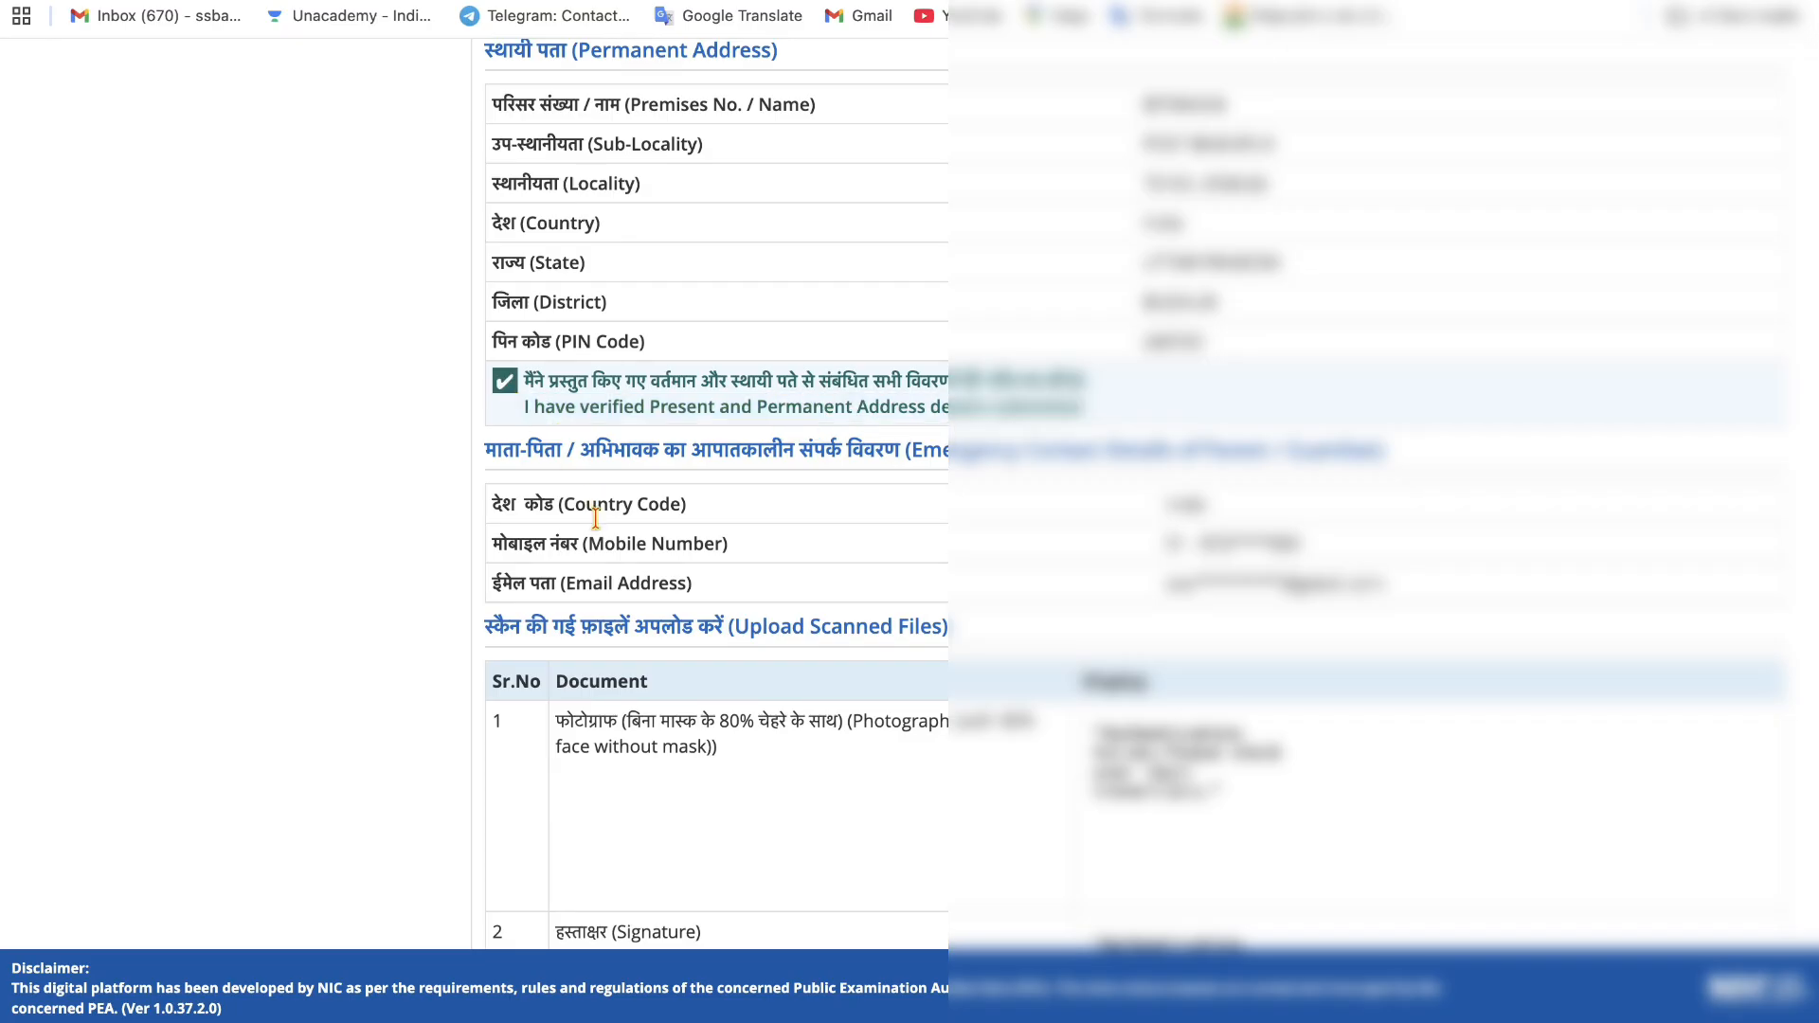
Review the remaining sections, agree to the declaration and confirm the final submission of the application.
scroll(595, 517, down, 15)
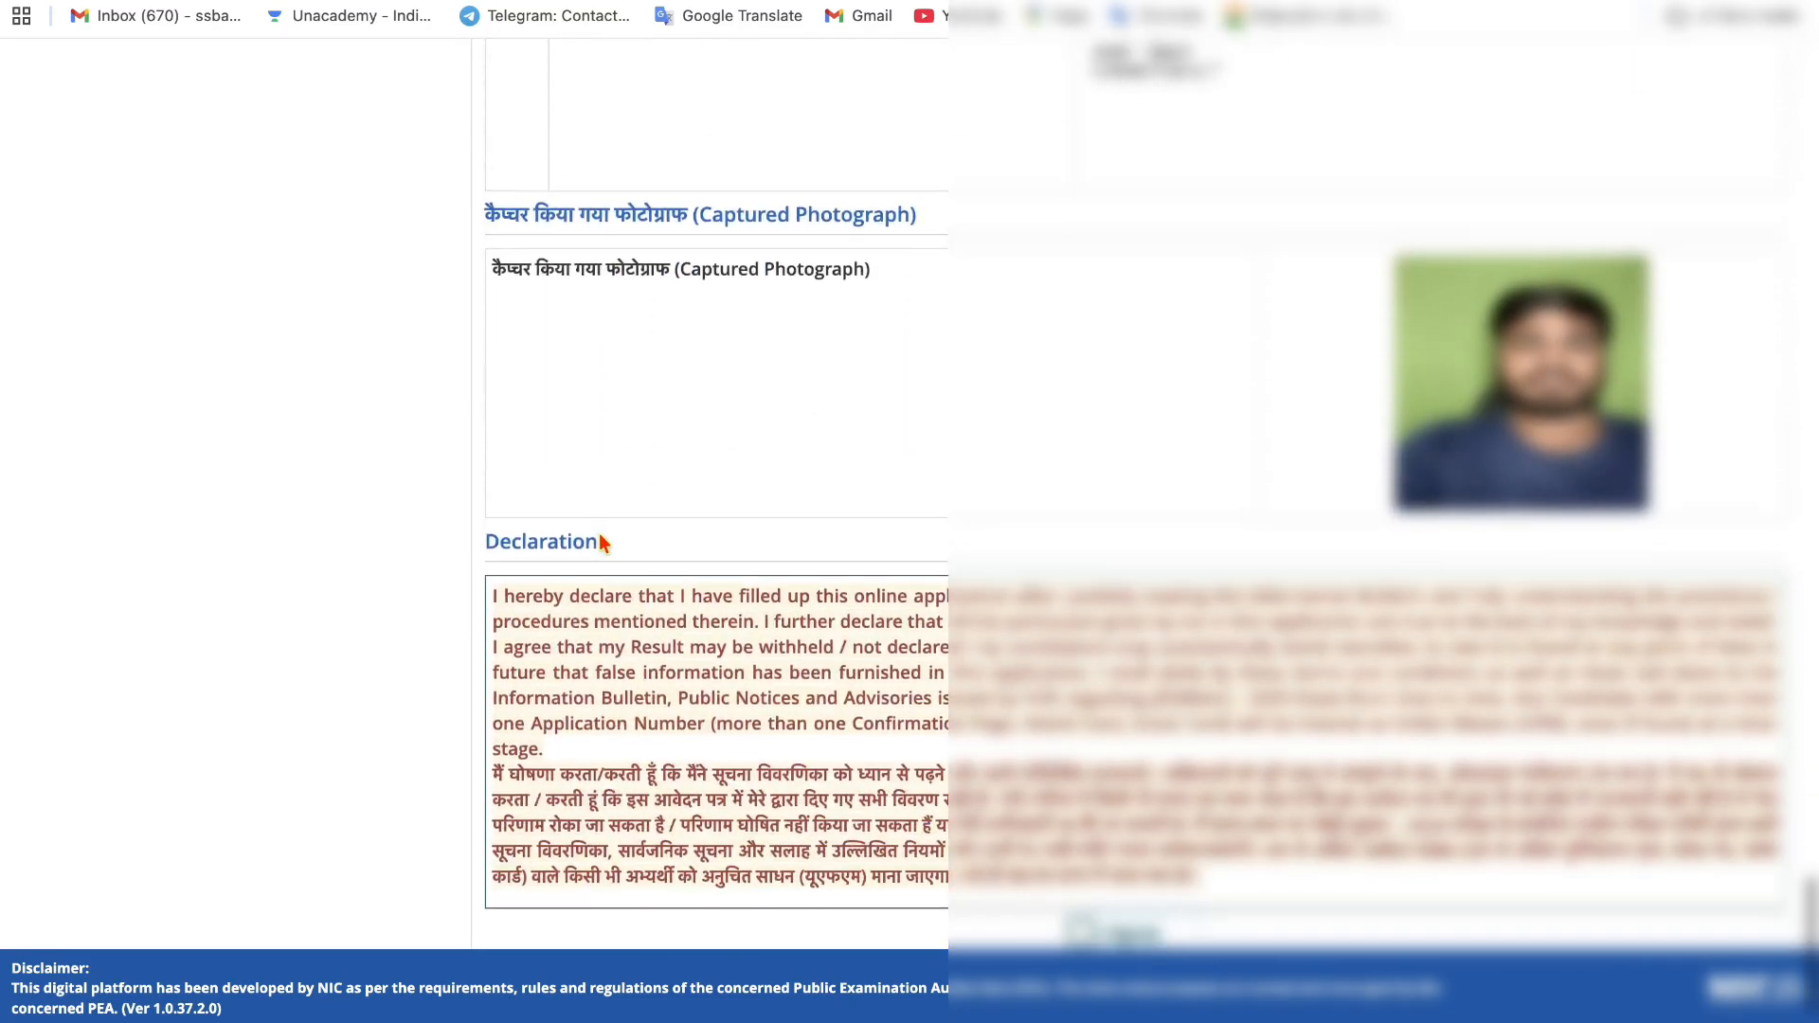
scroll(599, 542, down, 2)
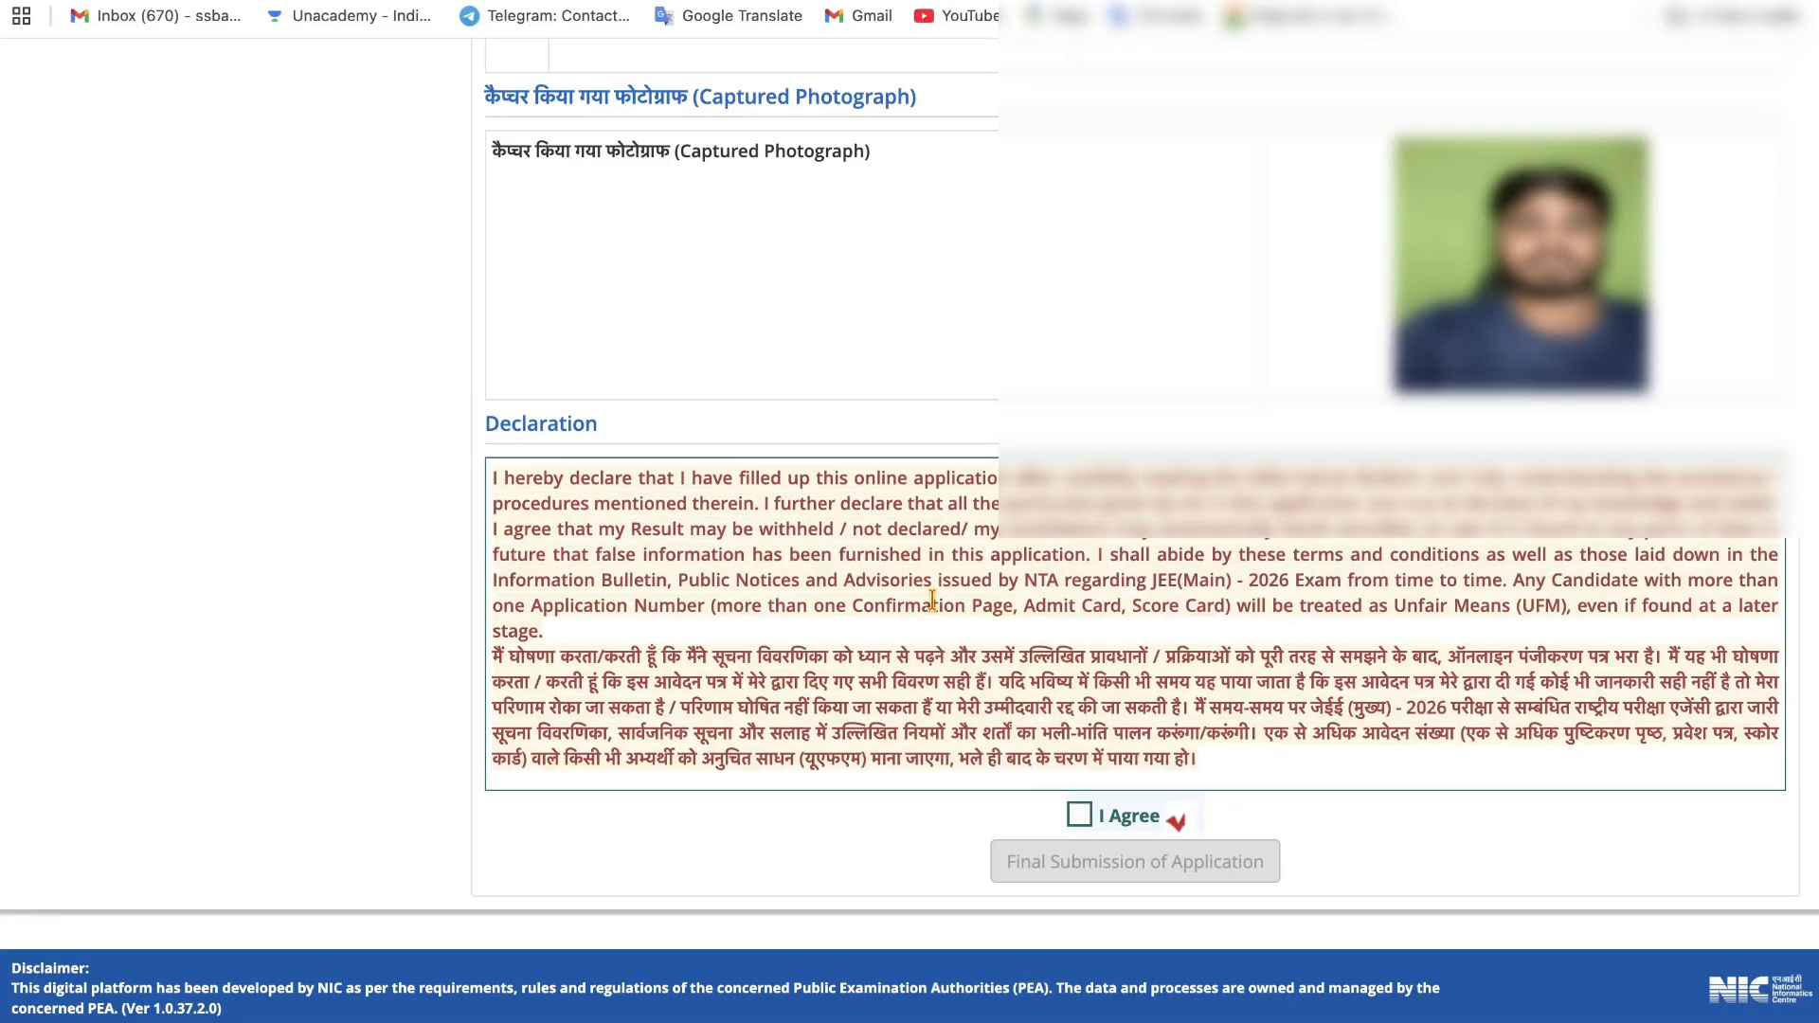
click(1078, 819)
click(1065, 862)
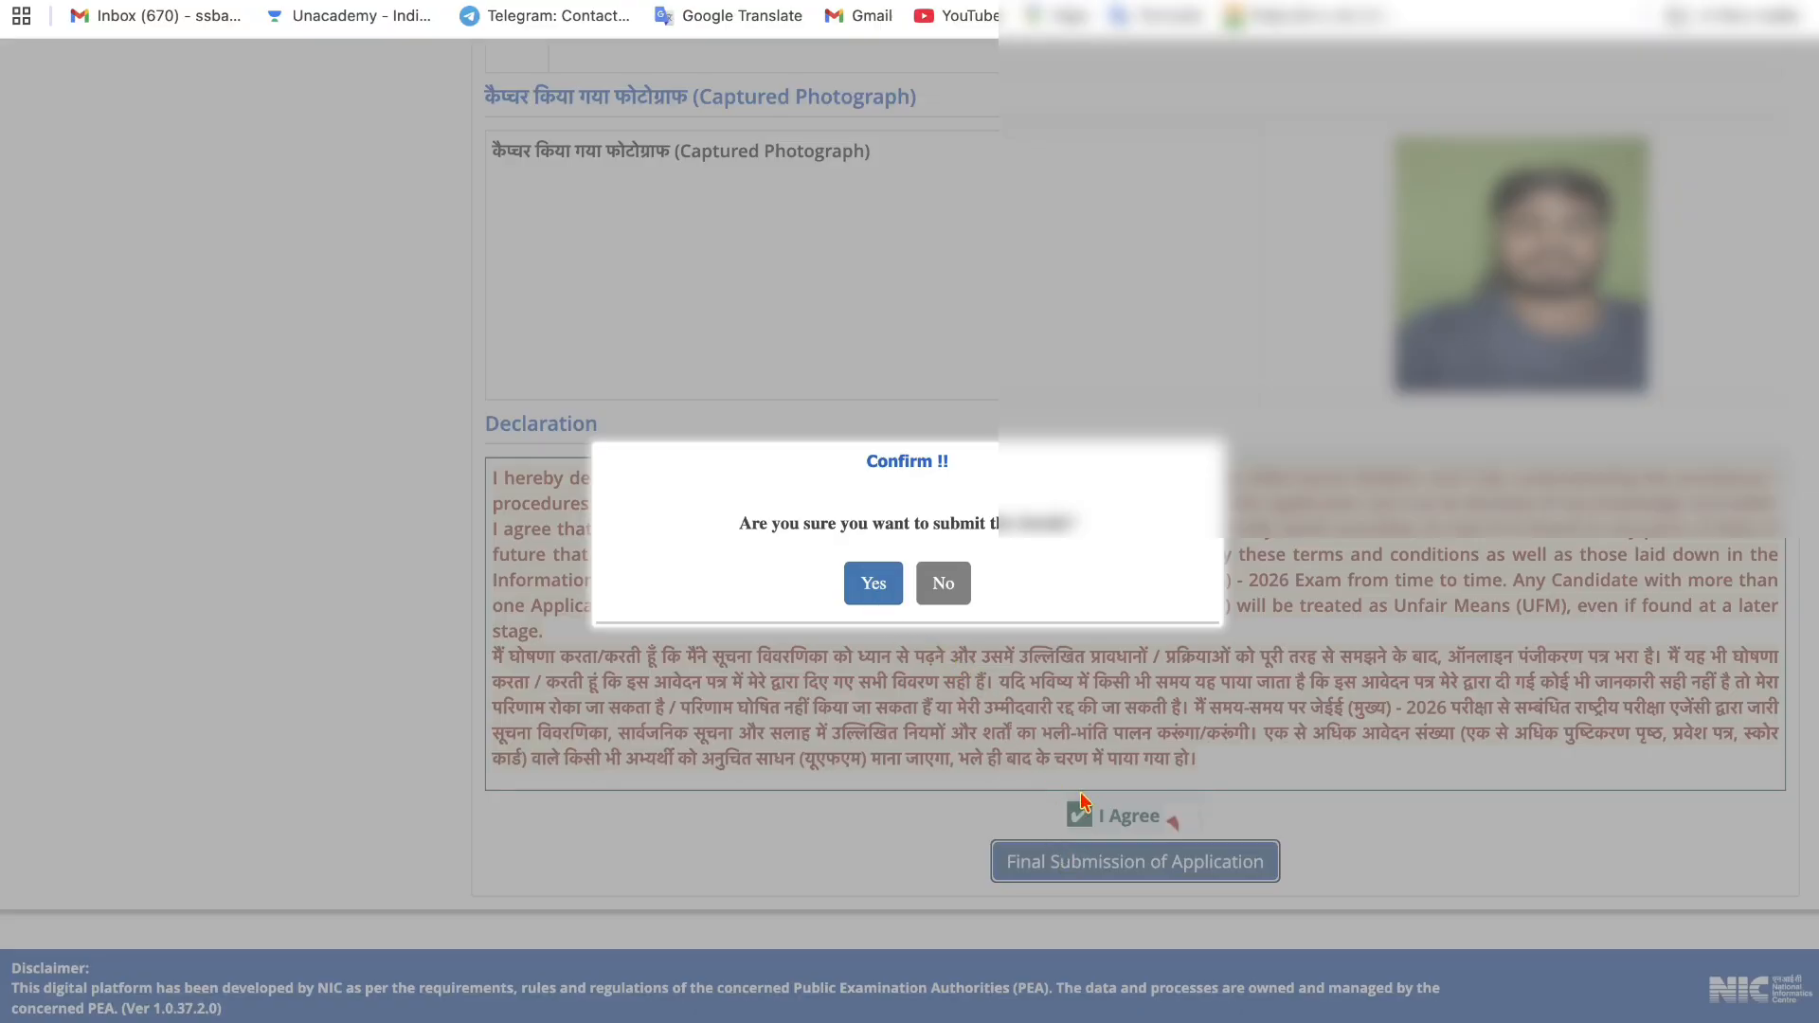
click(873, 589)
Check the registration form, application form and fee payment entries in the Current Status table.
drag(545, 336, 693, 349)
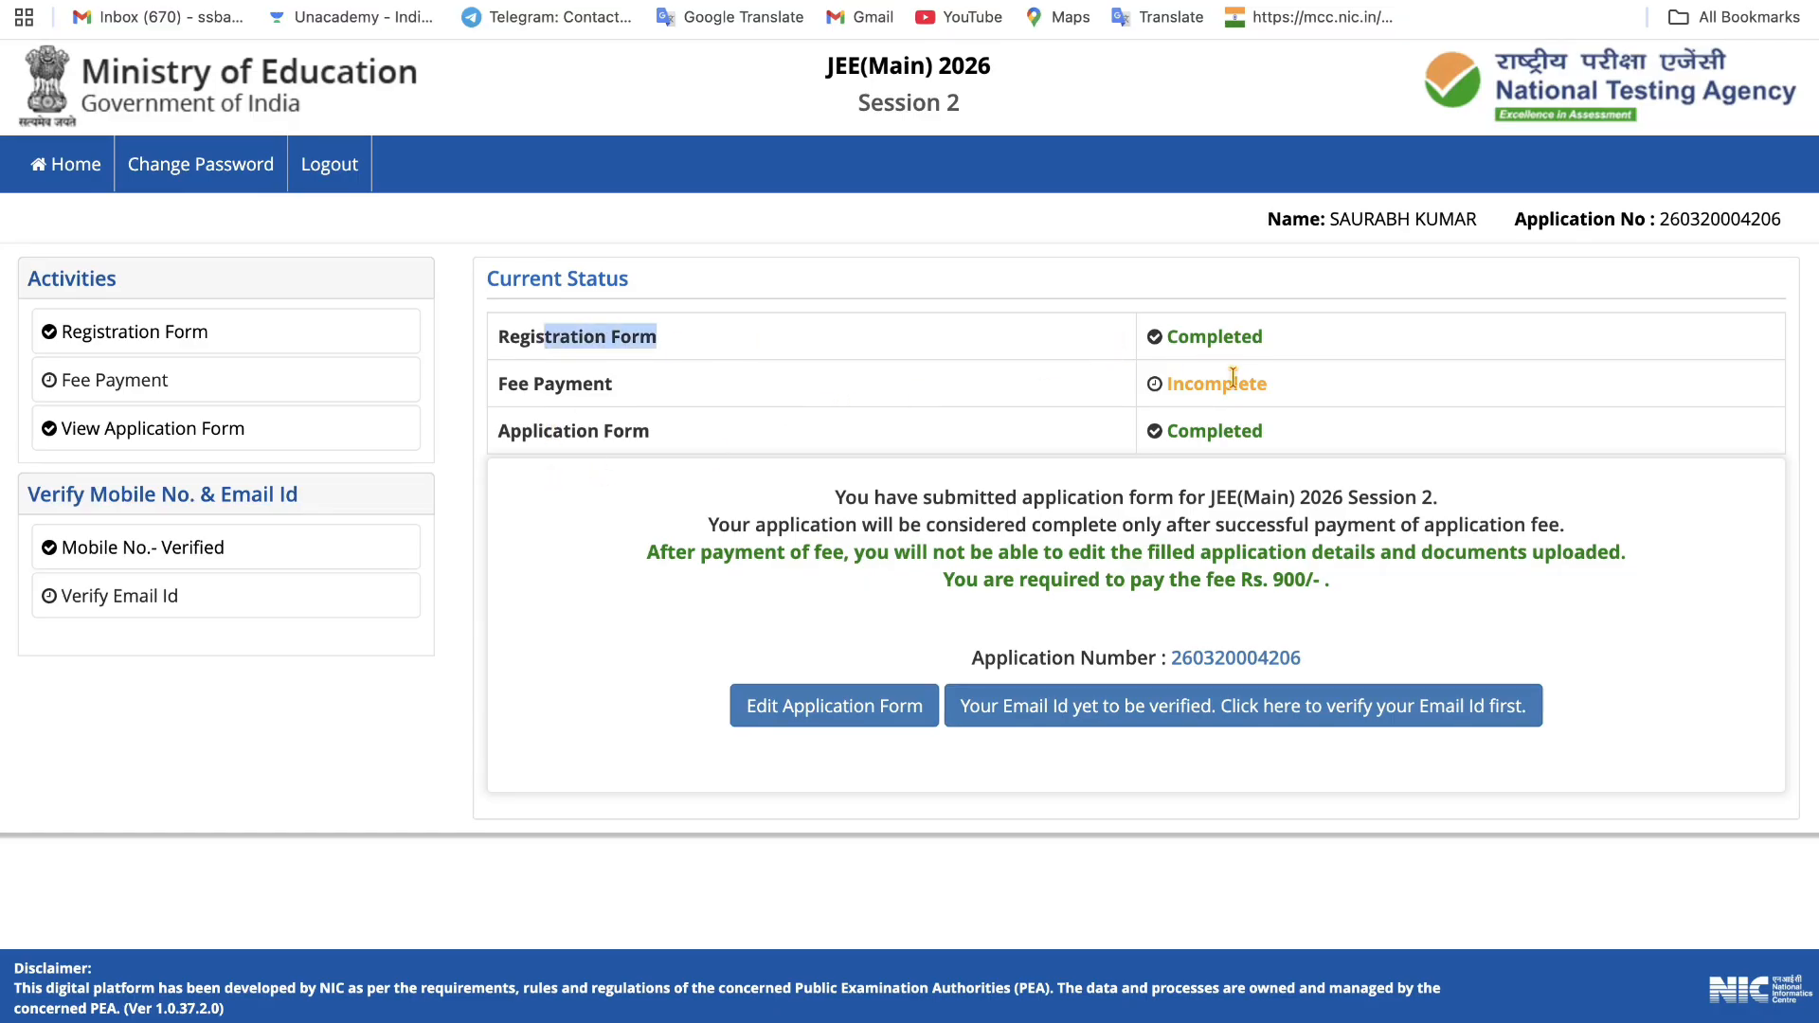
drag(1169, 433, 1256, 433)
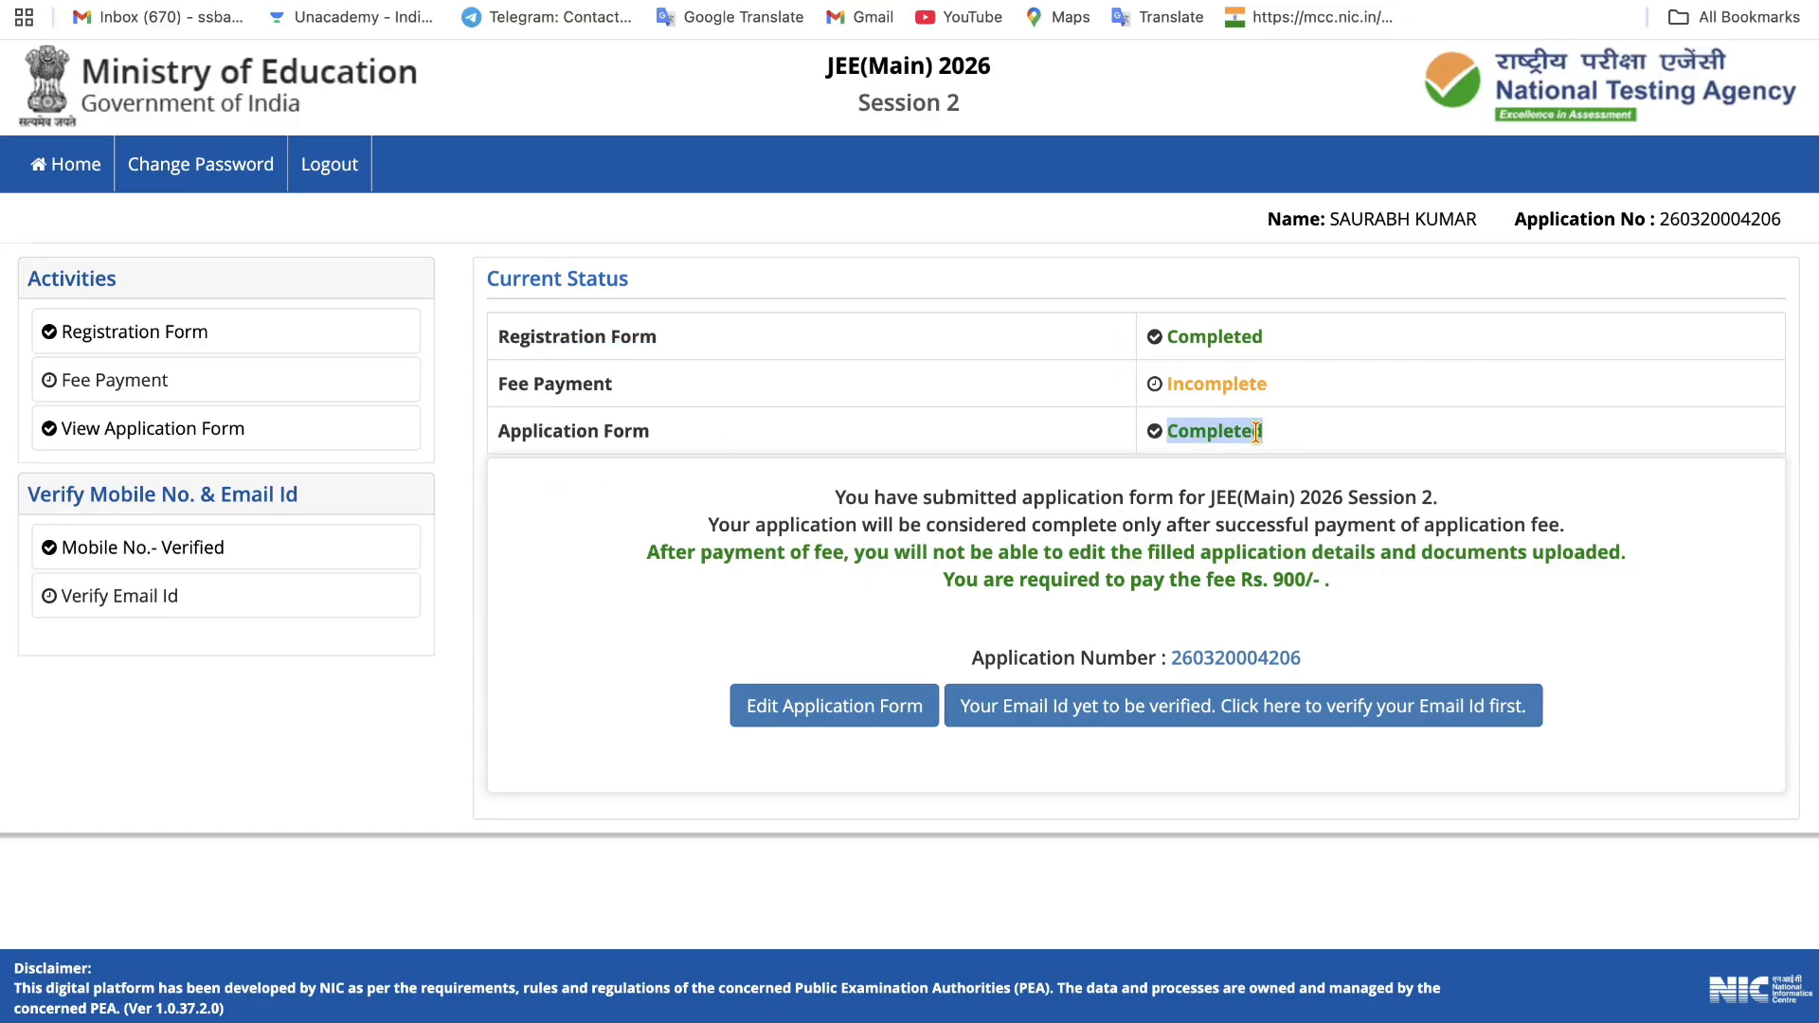
drag(519, 383, 594, 384)
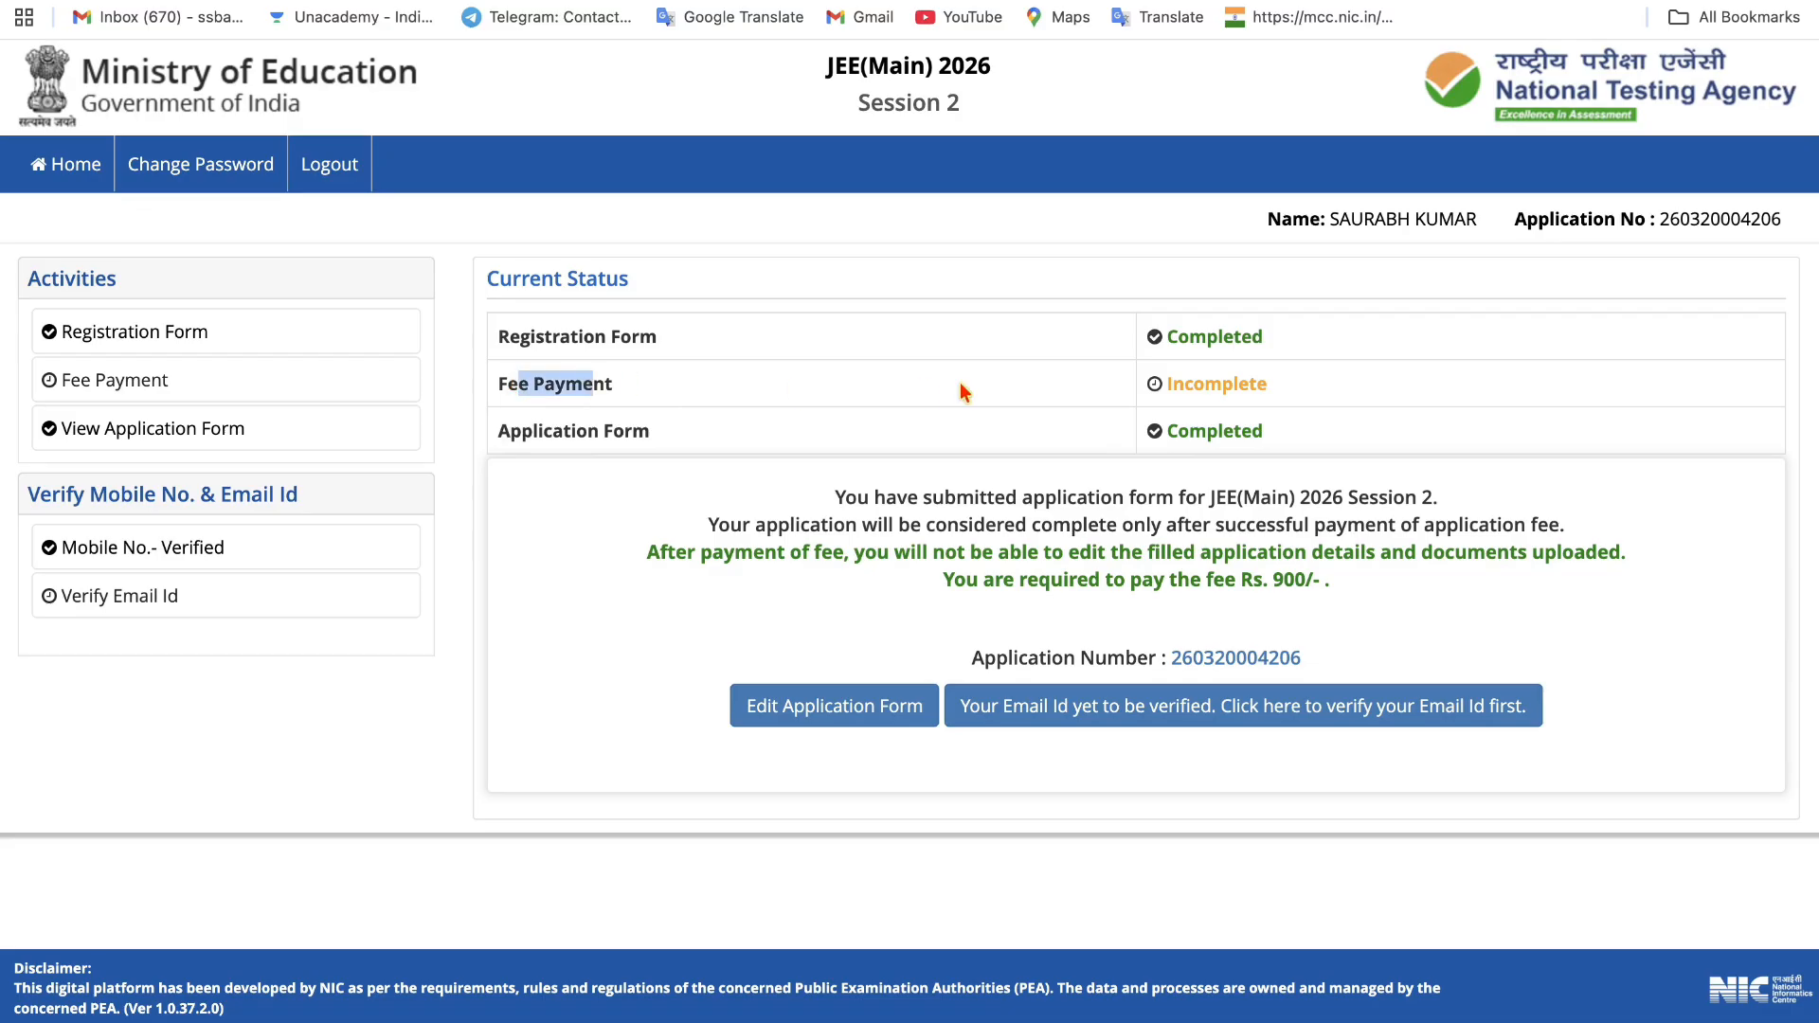
drag(1177, 386, 1230, 384)
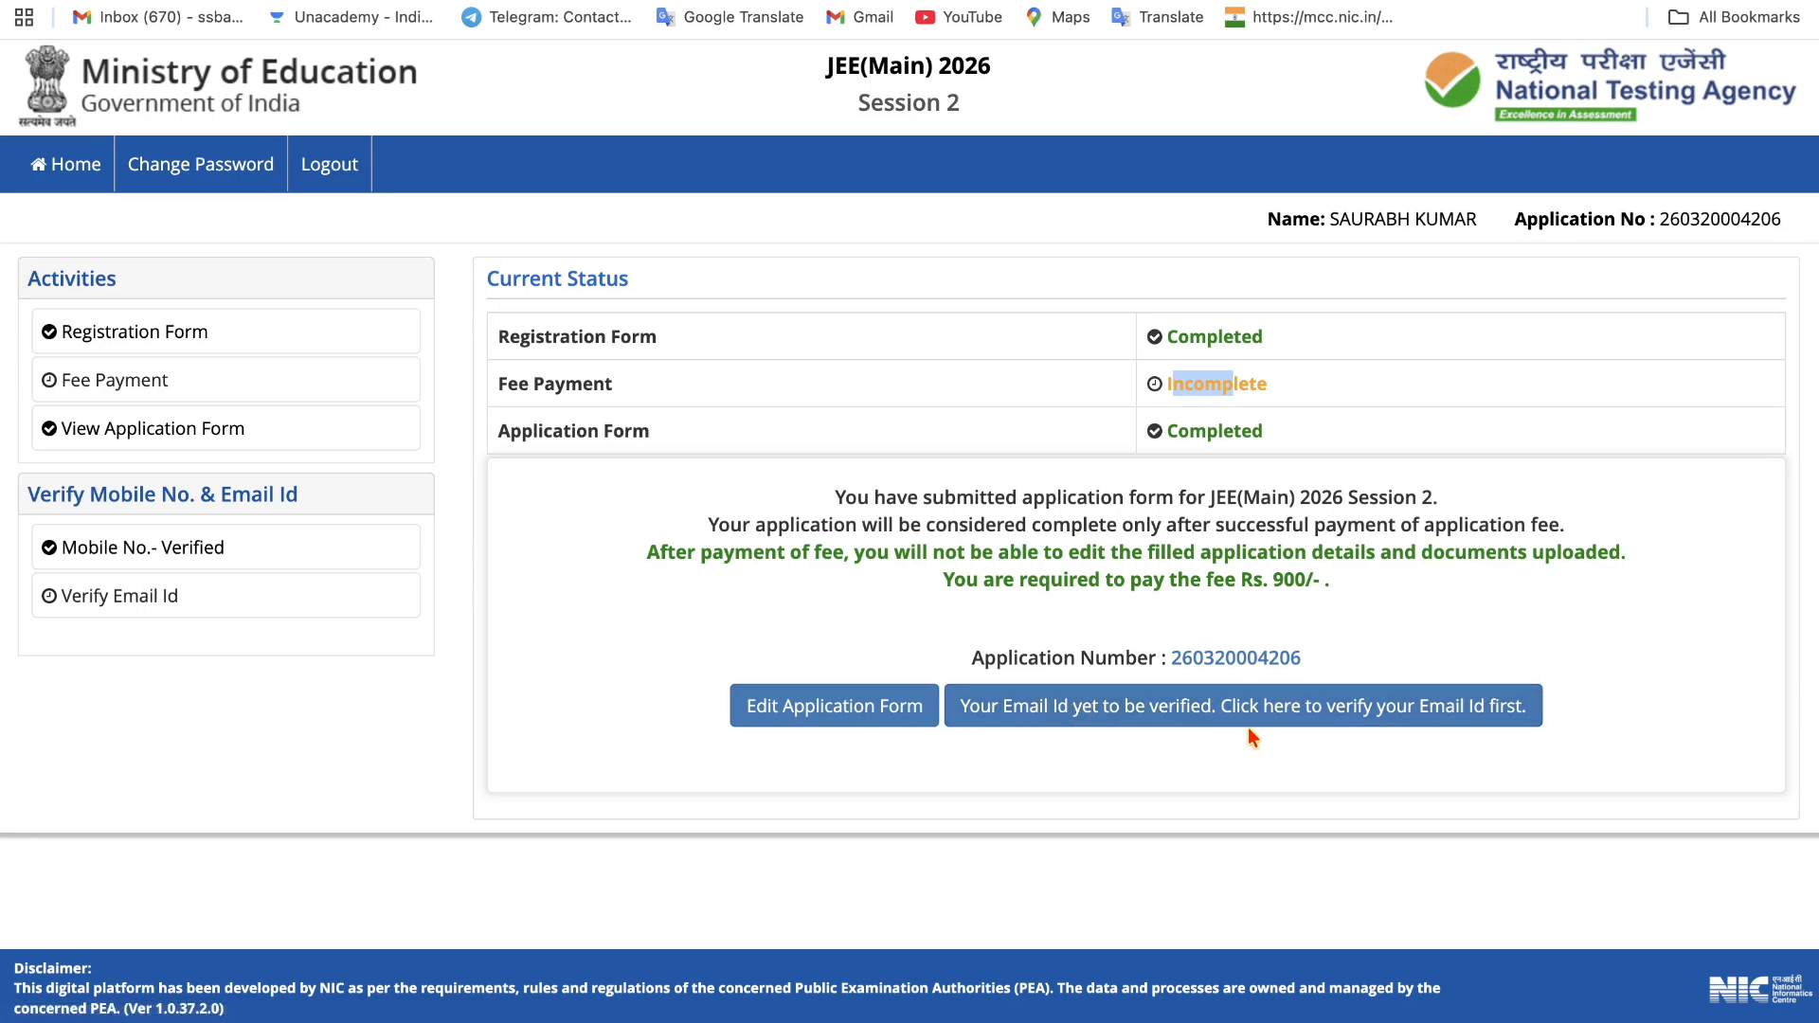
Start verifying the registered email ID by entering the displayed CAPTCHA and requesting an OTP.
click(1318, 716)
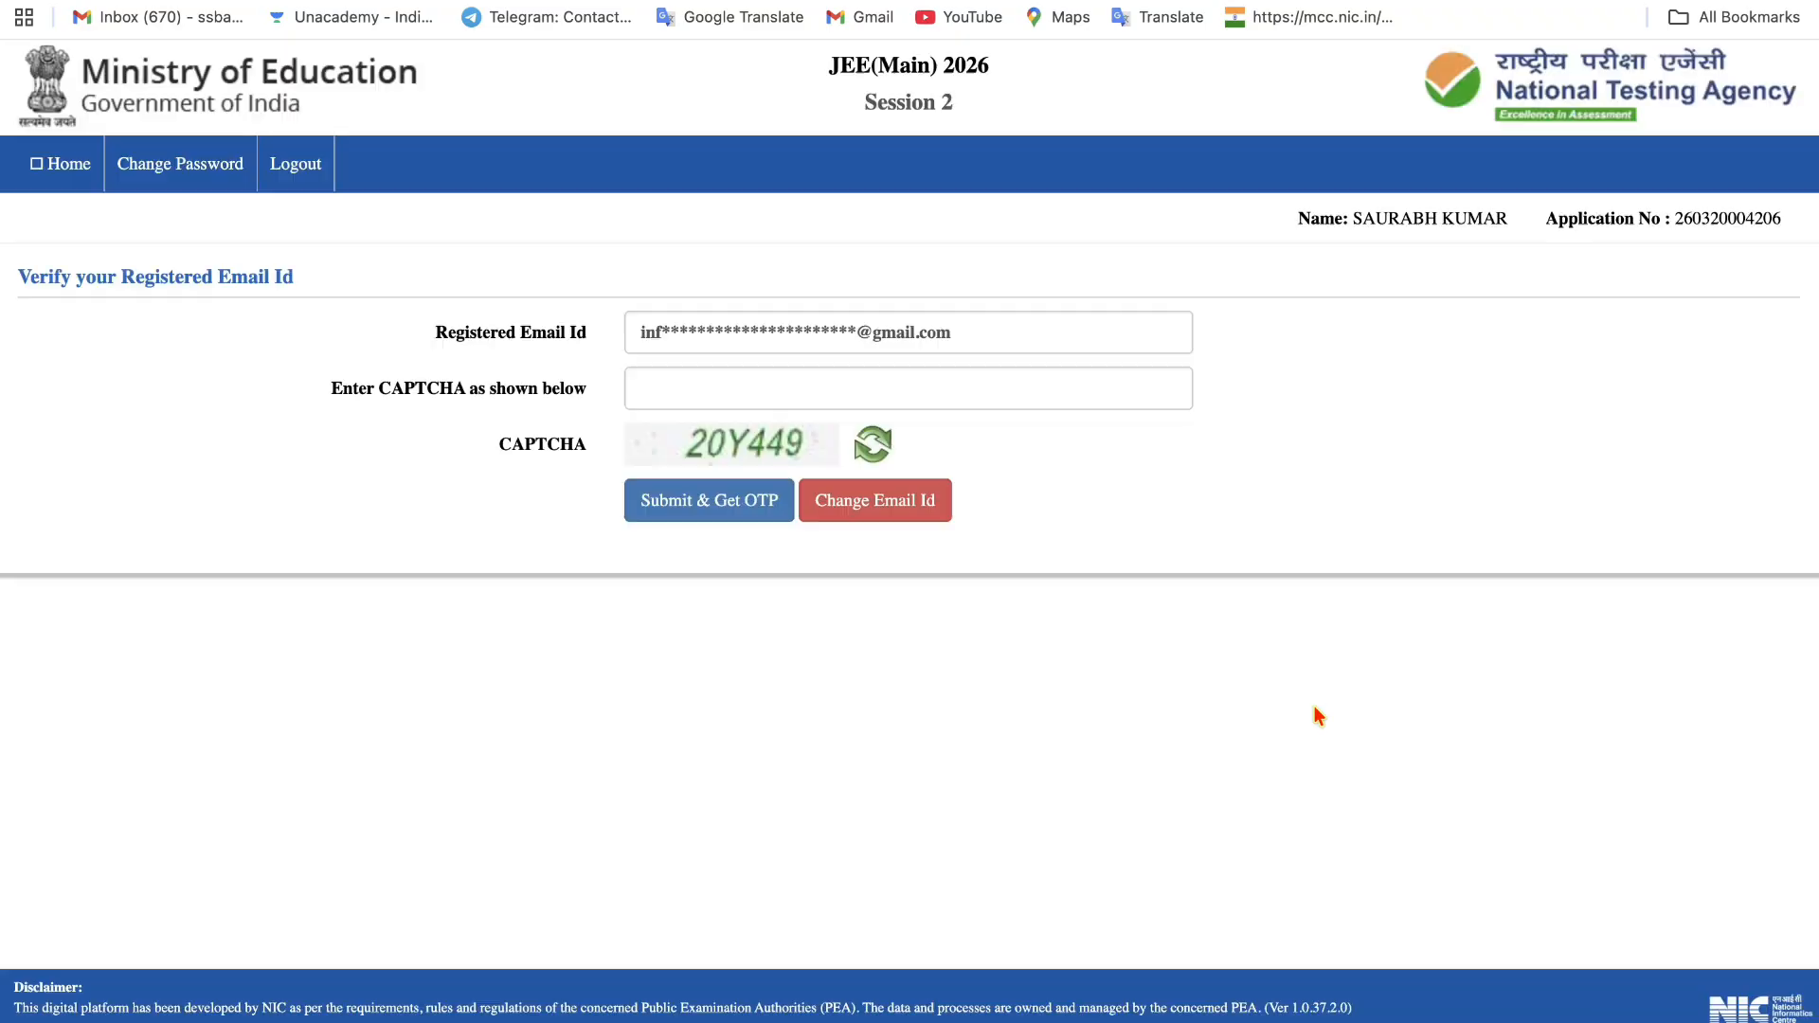
click(913, 389)
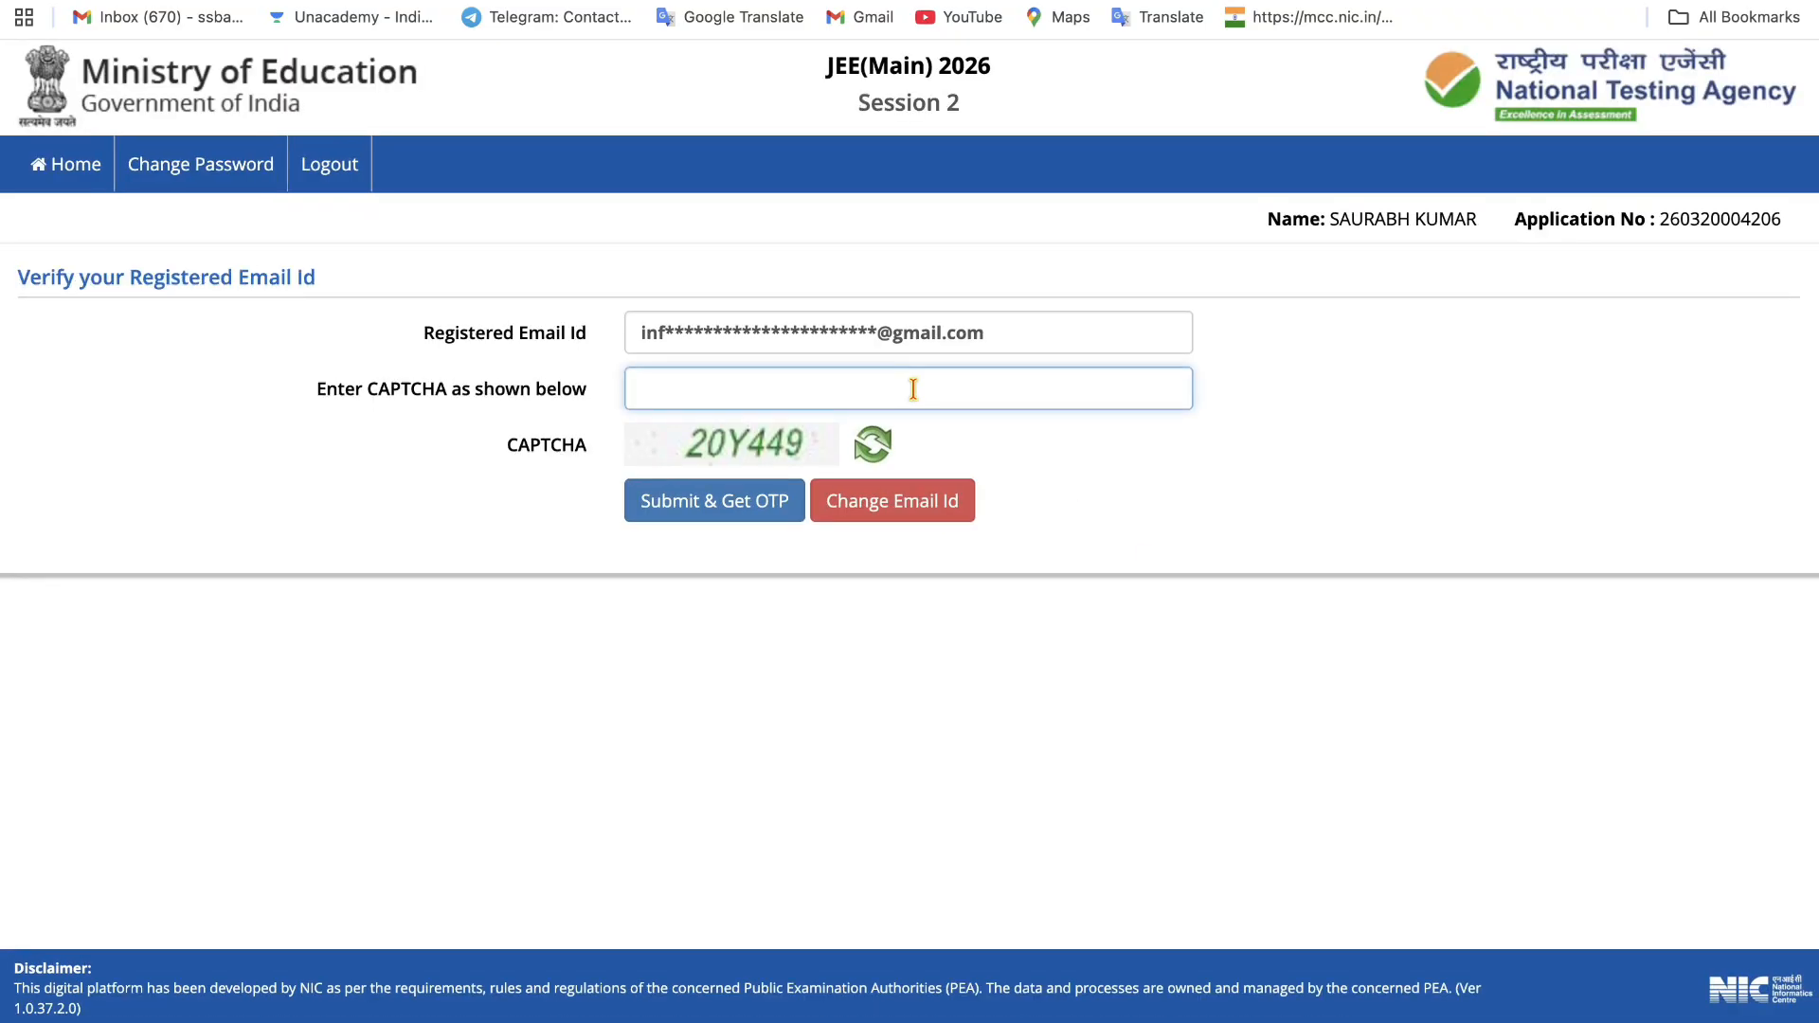
text(20Y449)
click(747, 505)
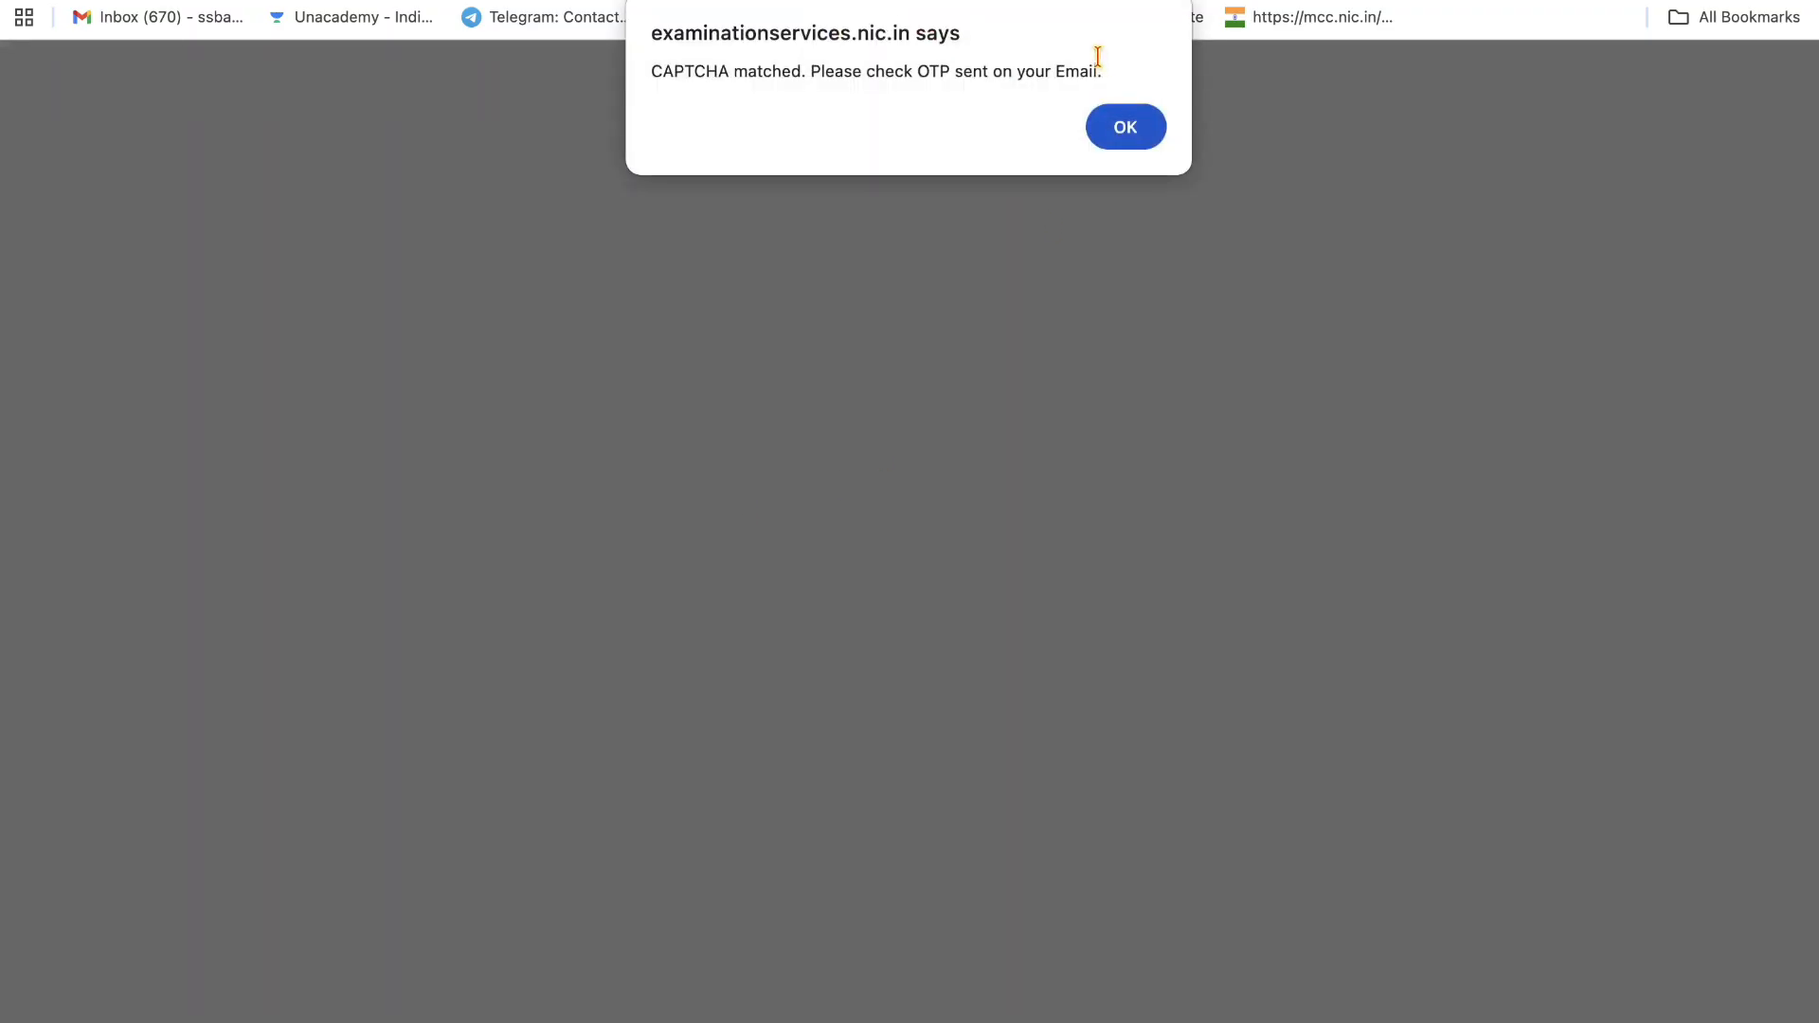
click(1123, 126)
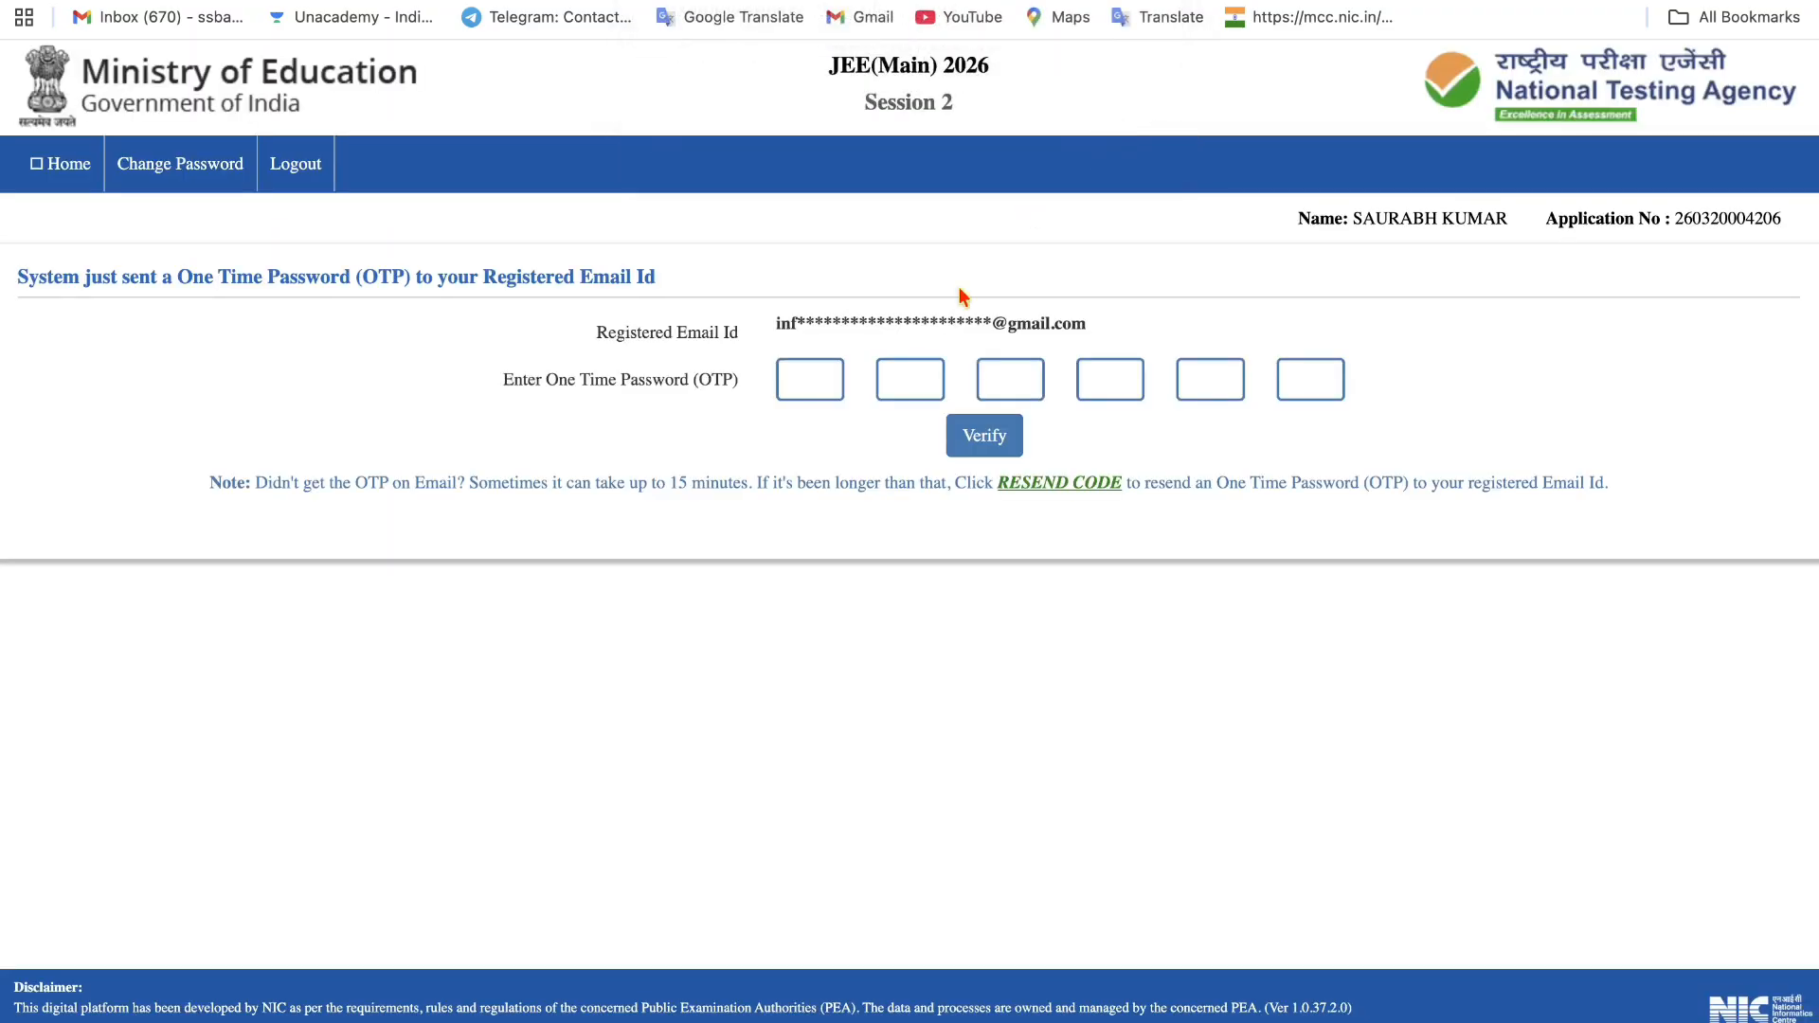
Enter the one-time password sent to the registered email ID, verify it and return to the application status page.
click(824, 383)
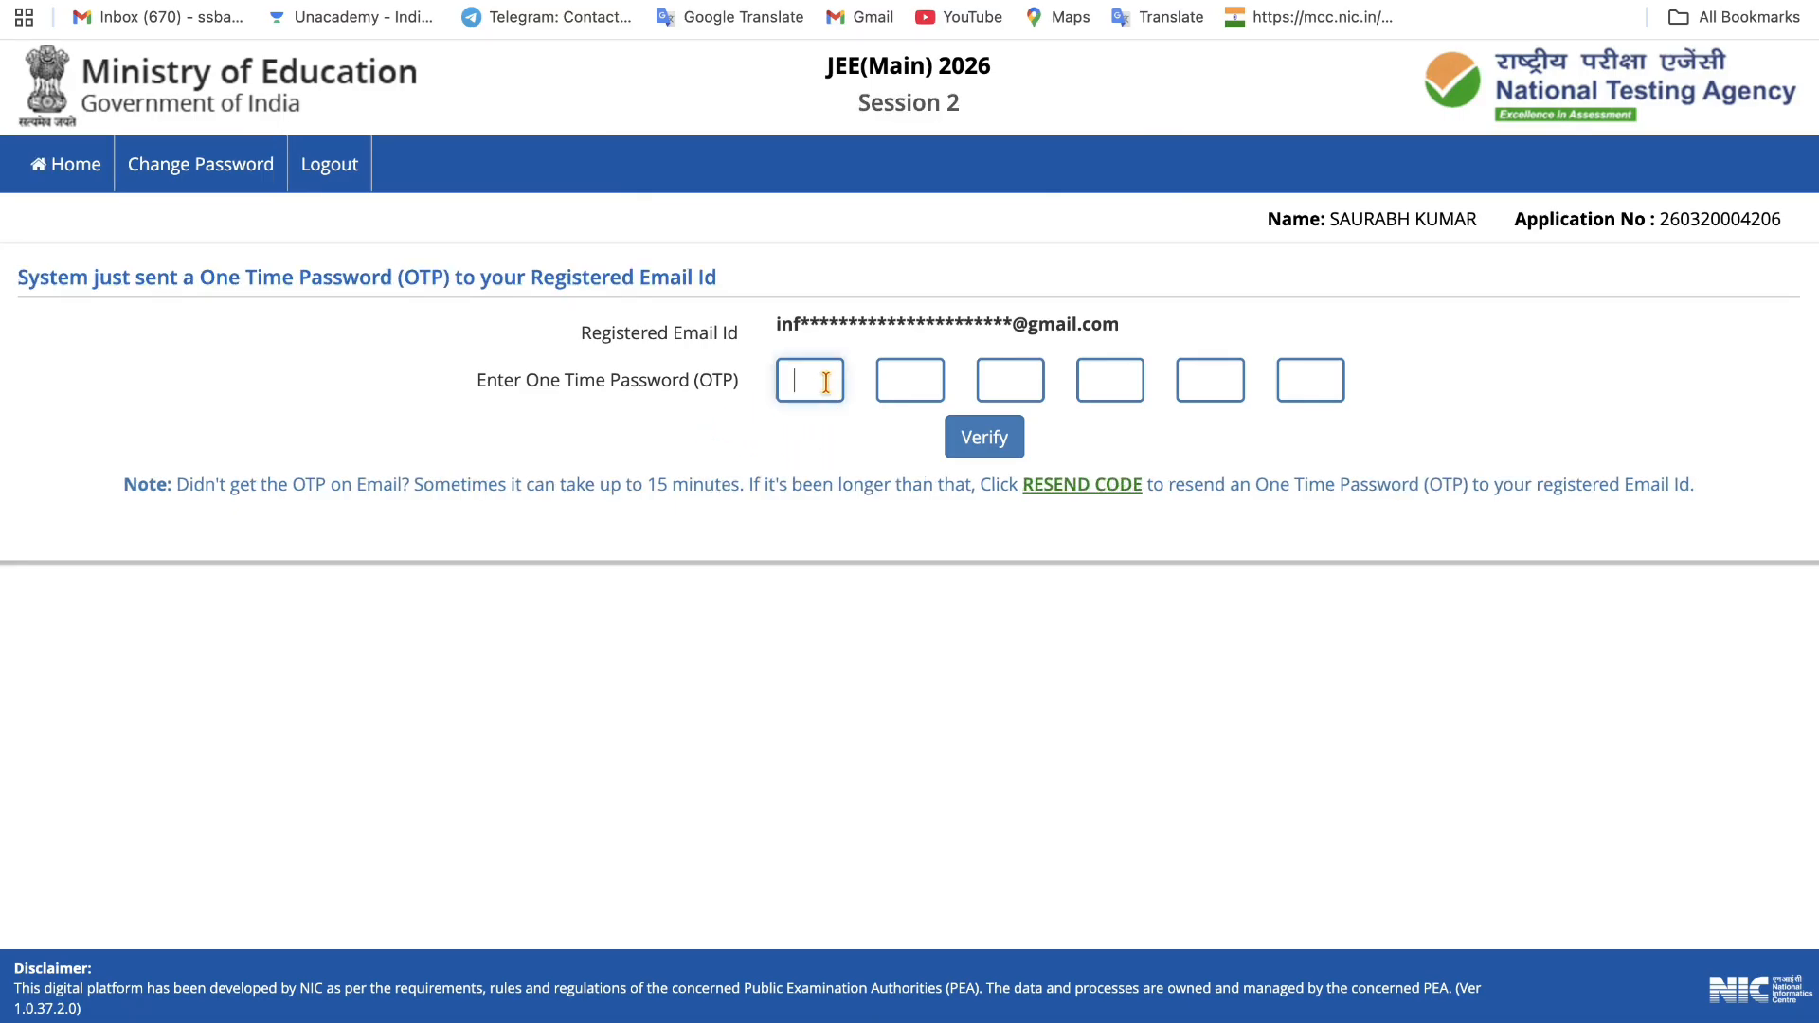
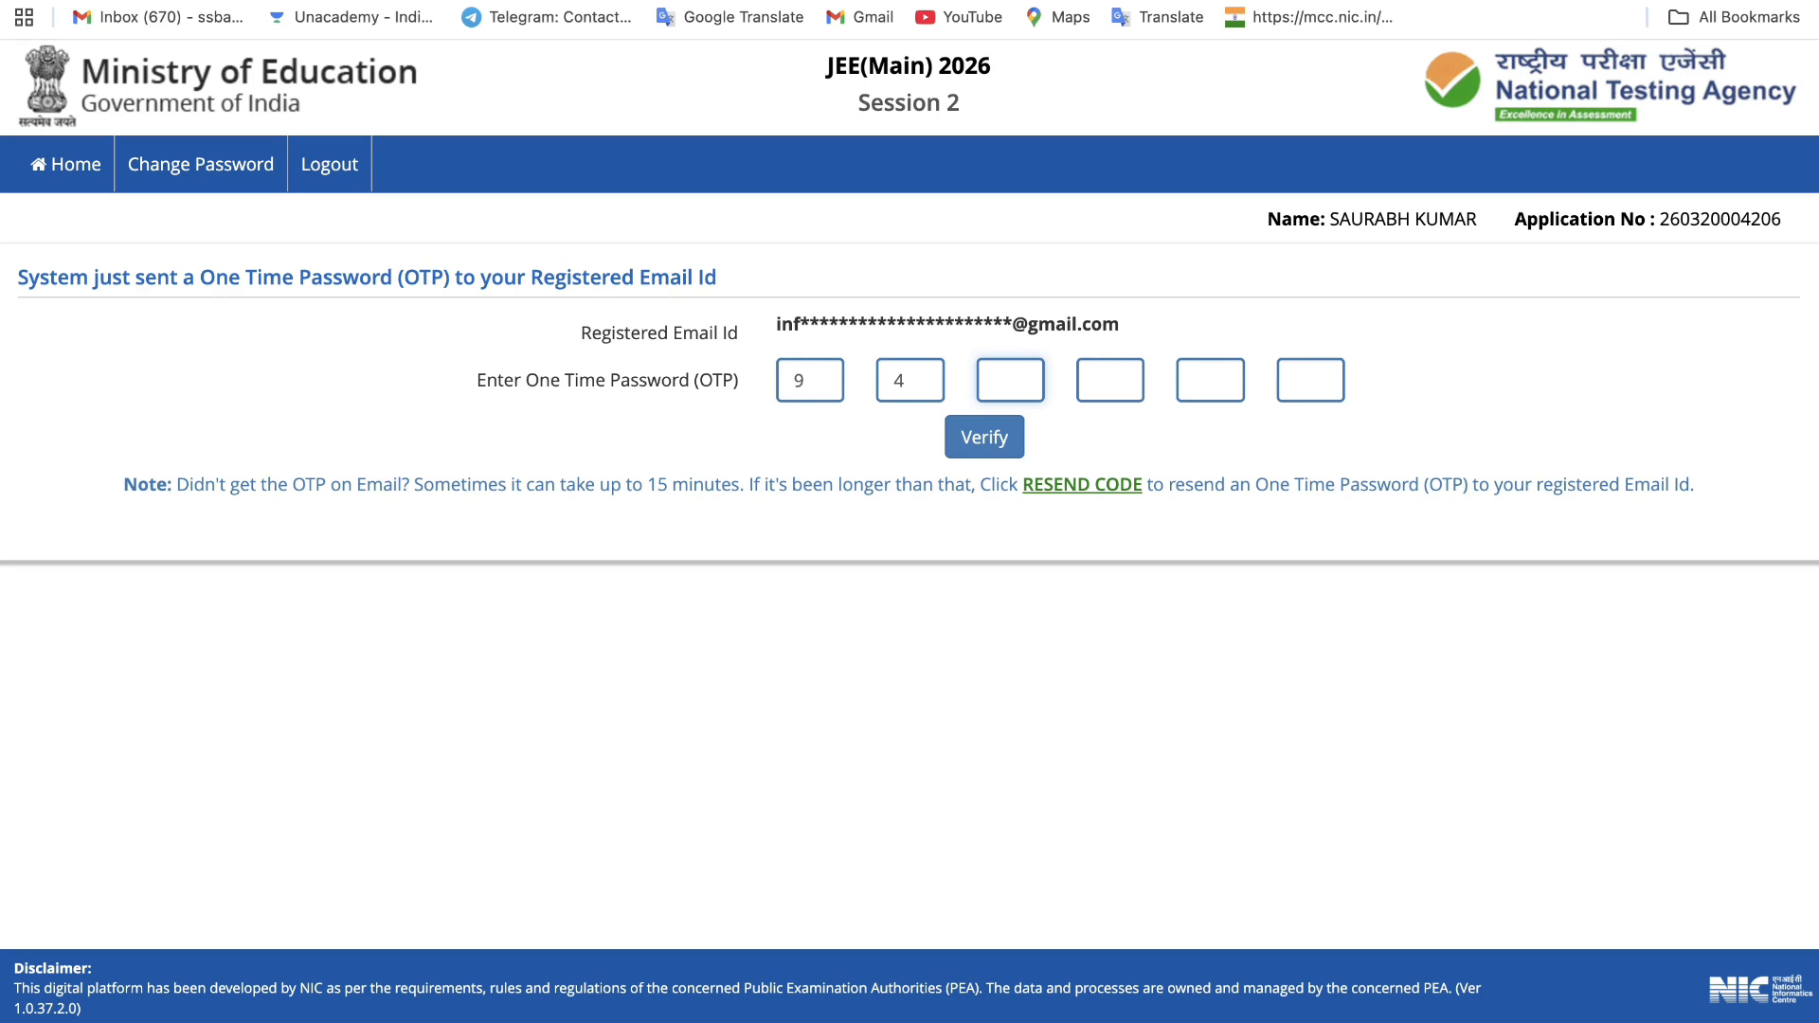
click(1002, 449)
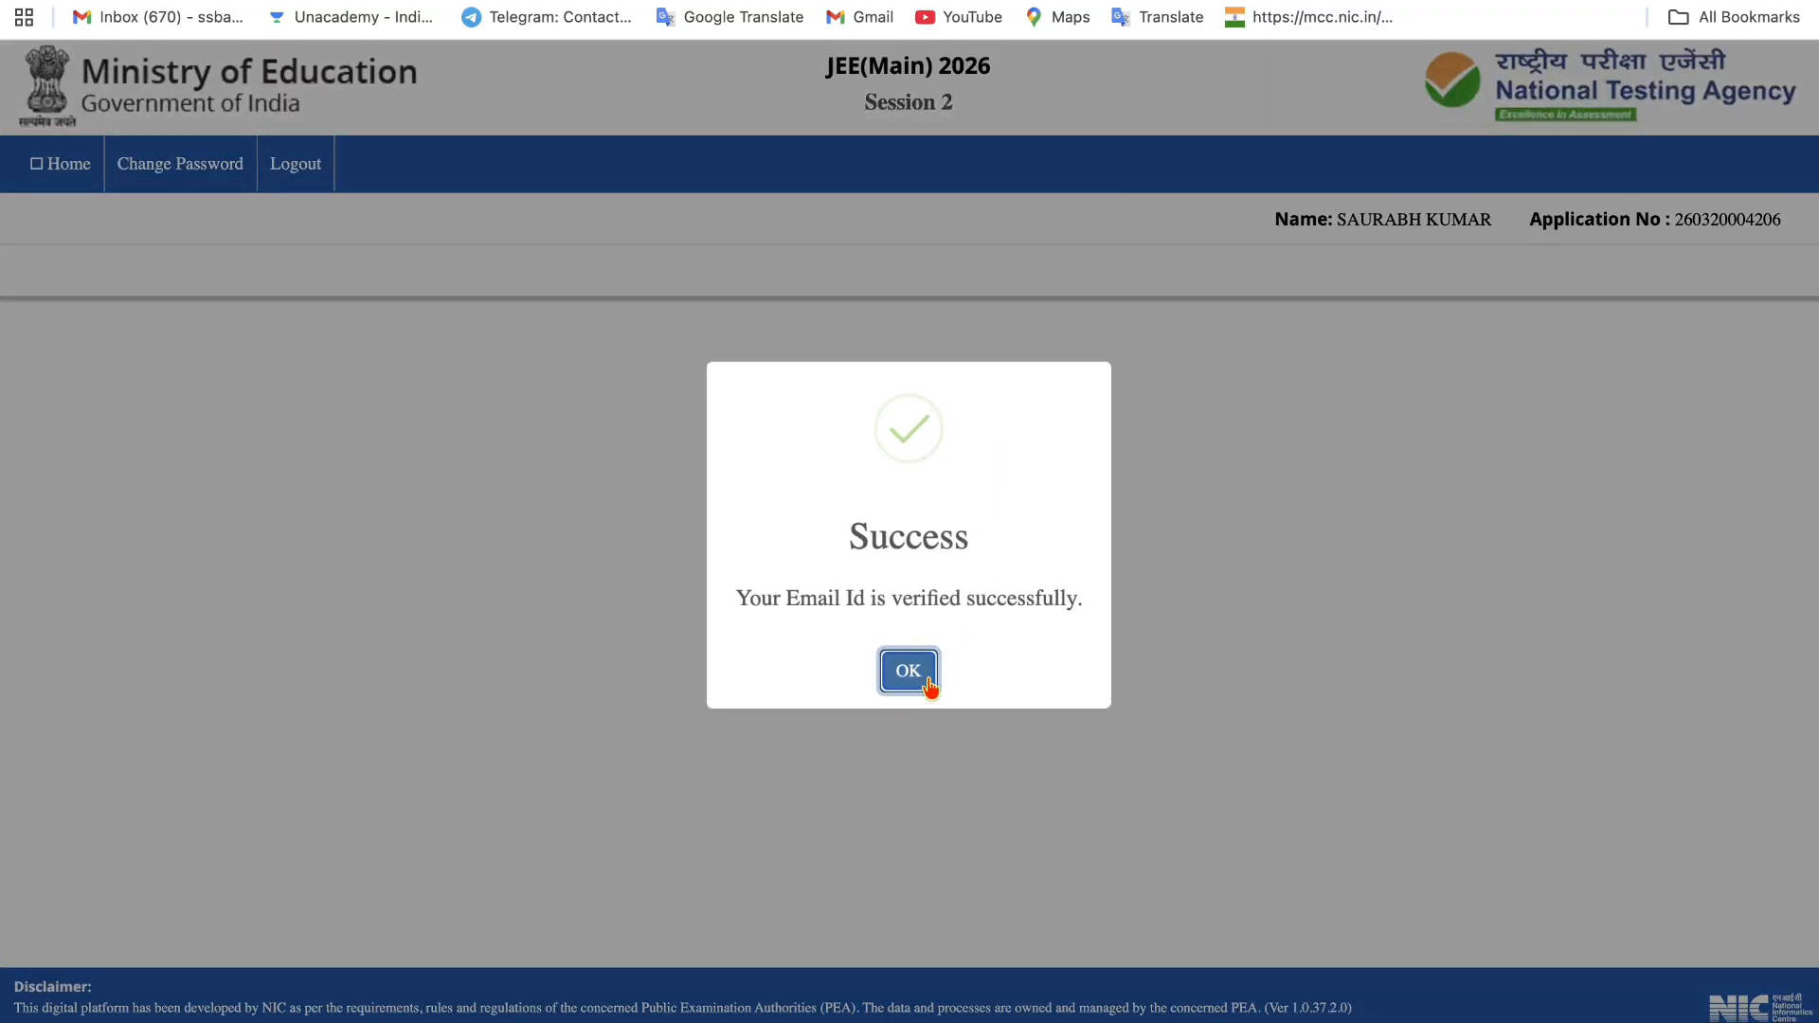
click(908, 672)
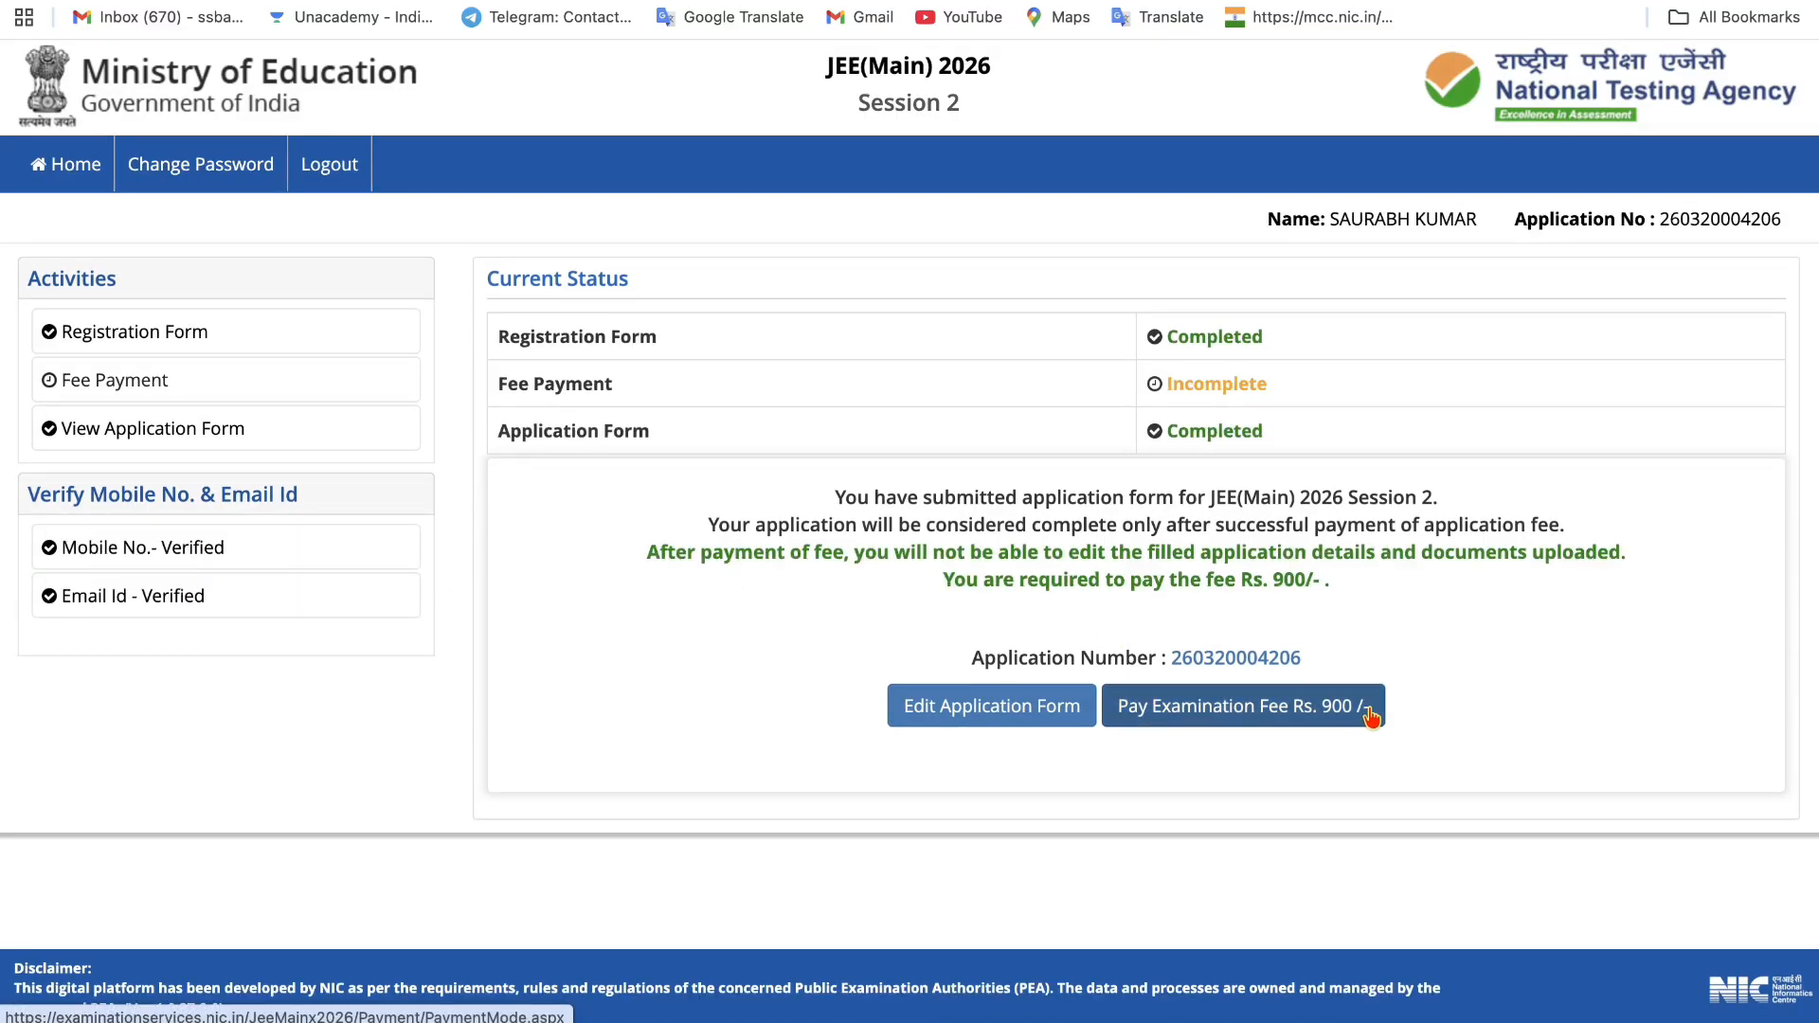
Open the Rs. 900 examination fee payment, select Online Payment as the mode and confirm going for fee payment.
click(1307, 725)
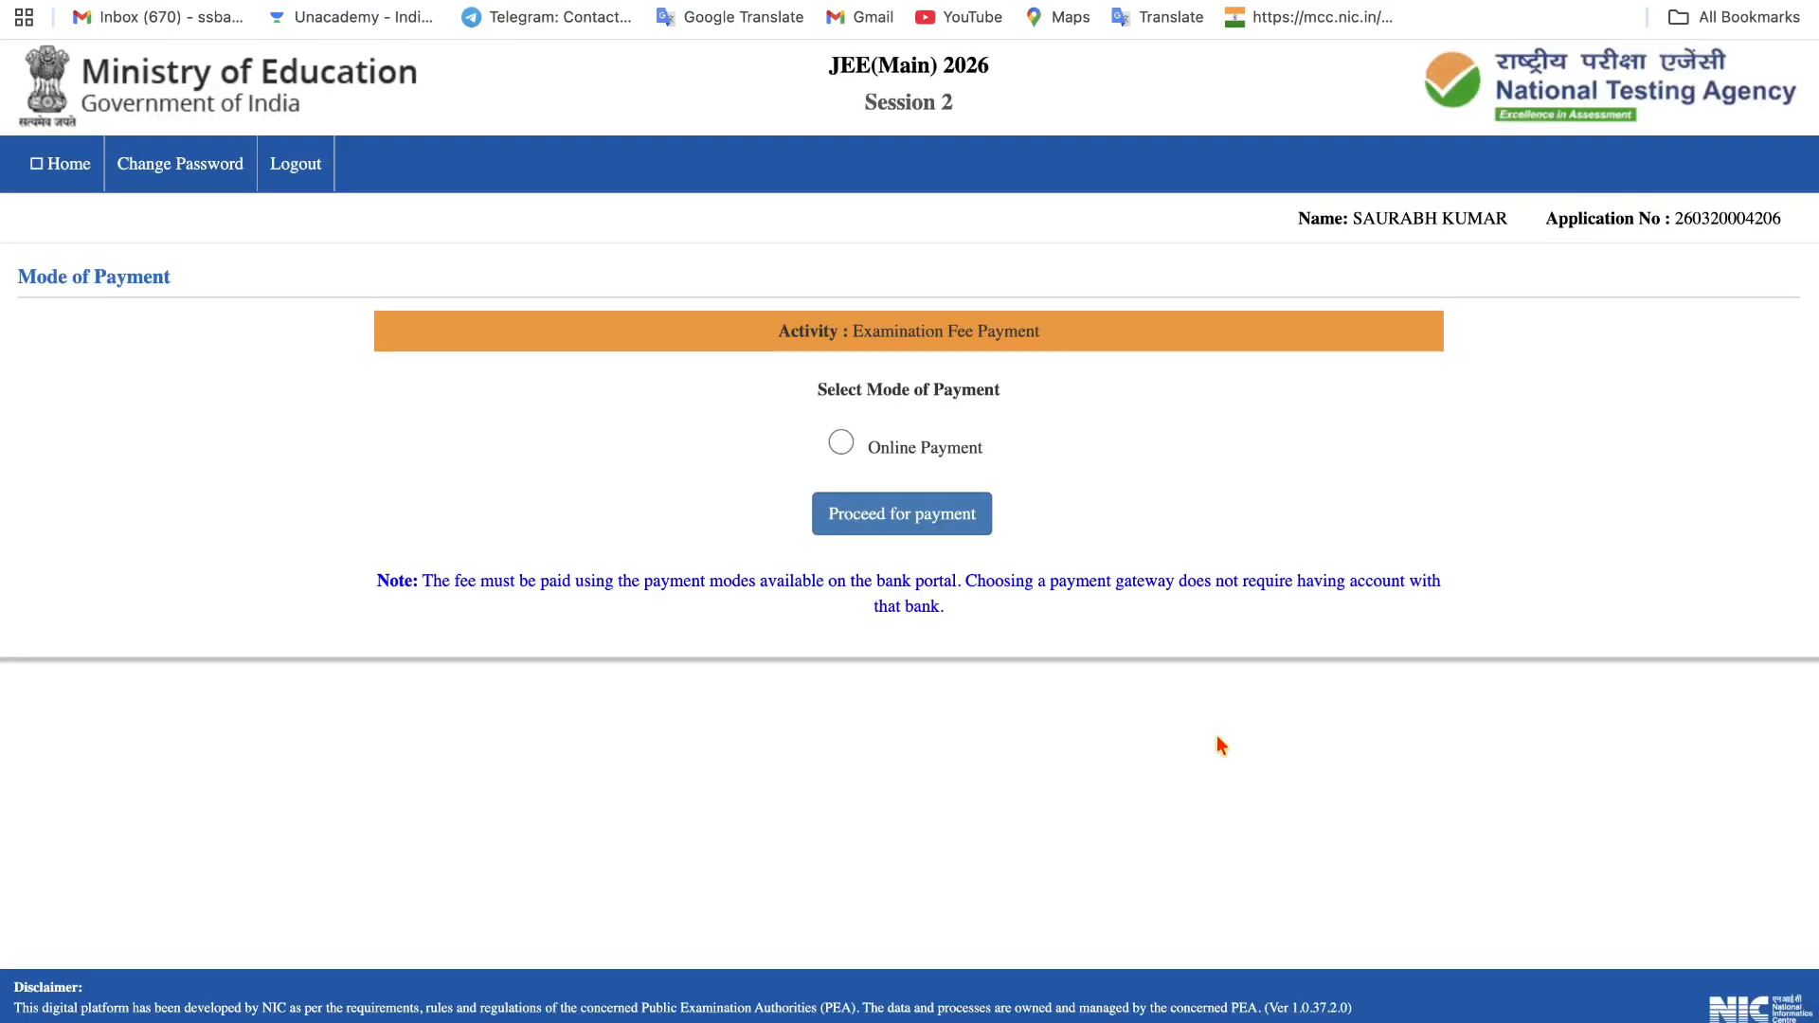
click(75, 183)
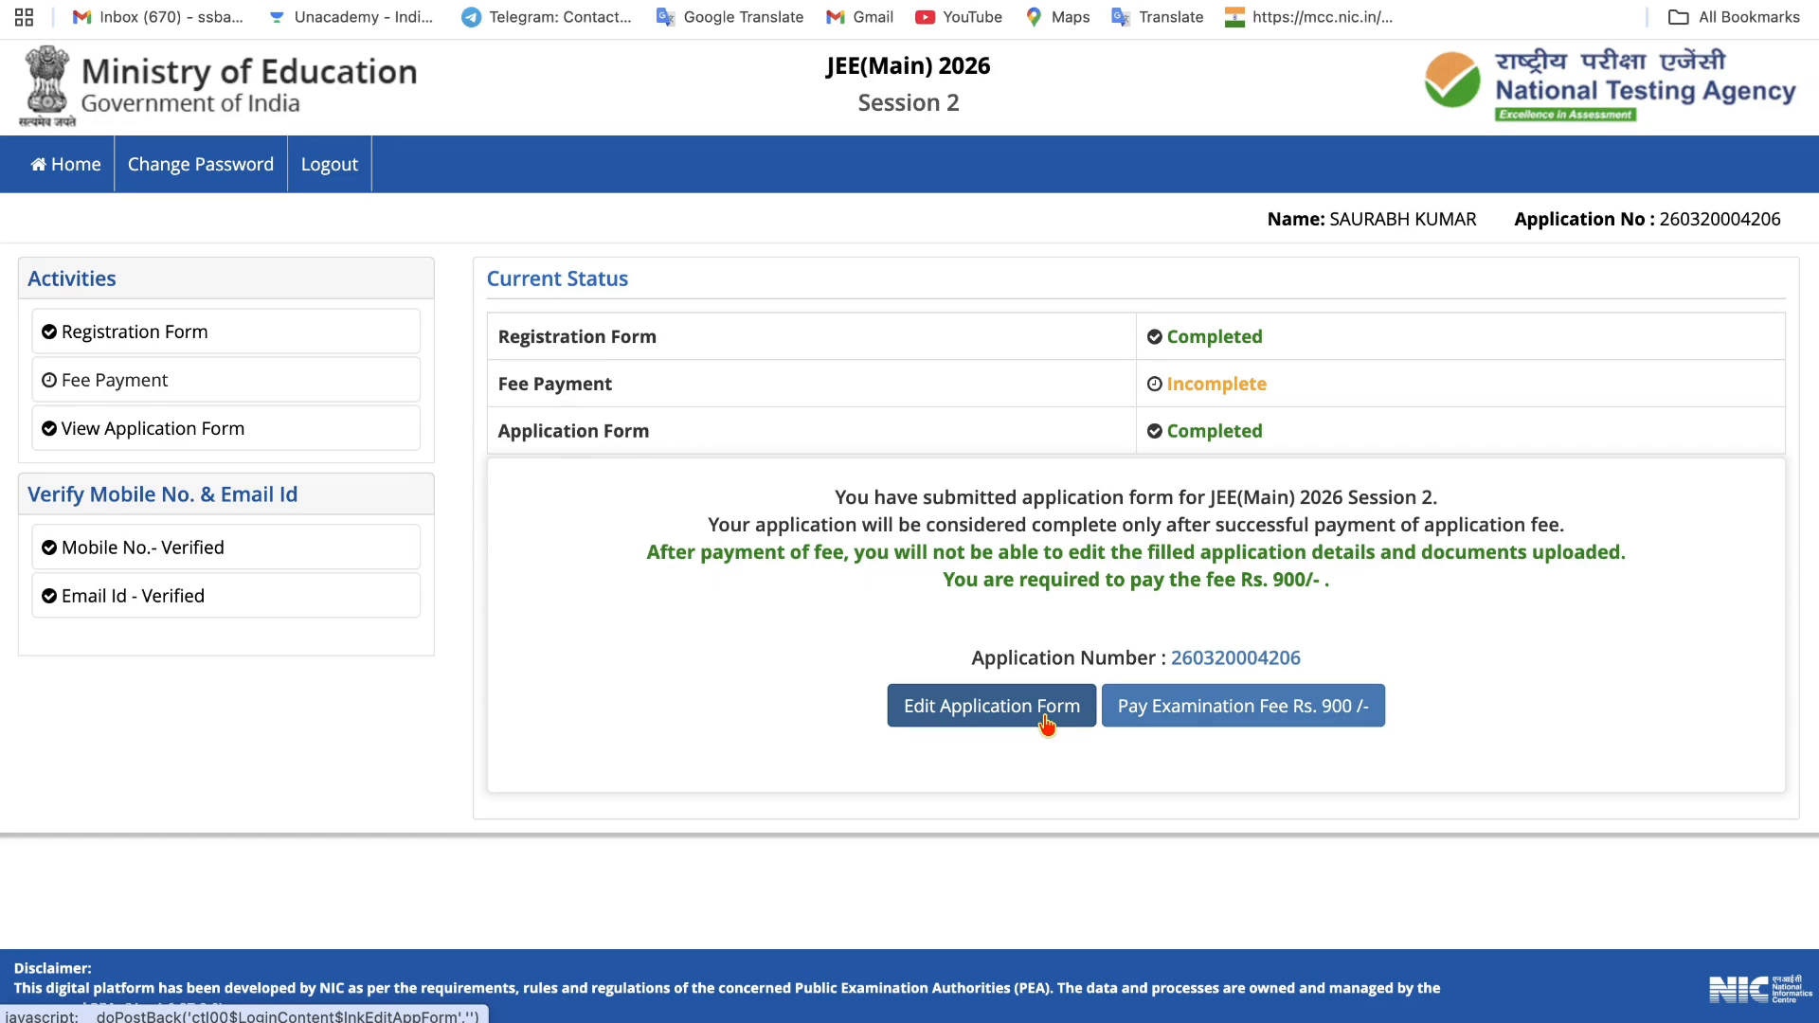
click(1122, 725)
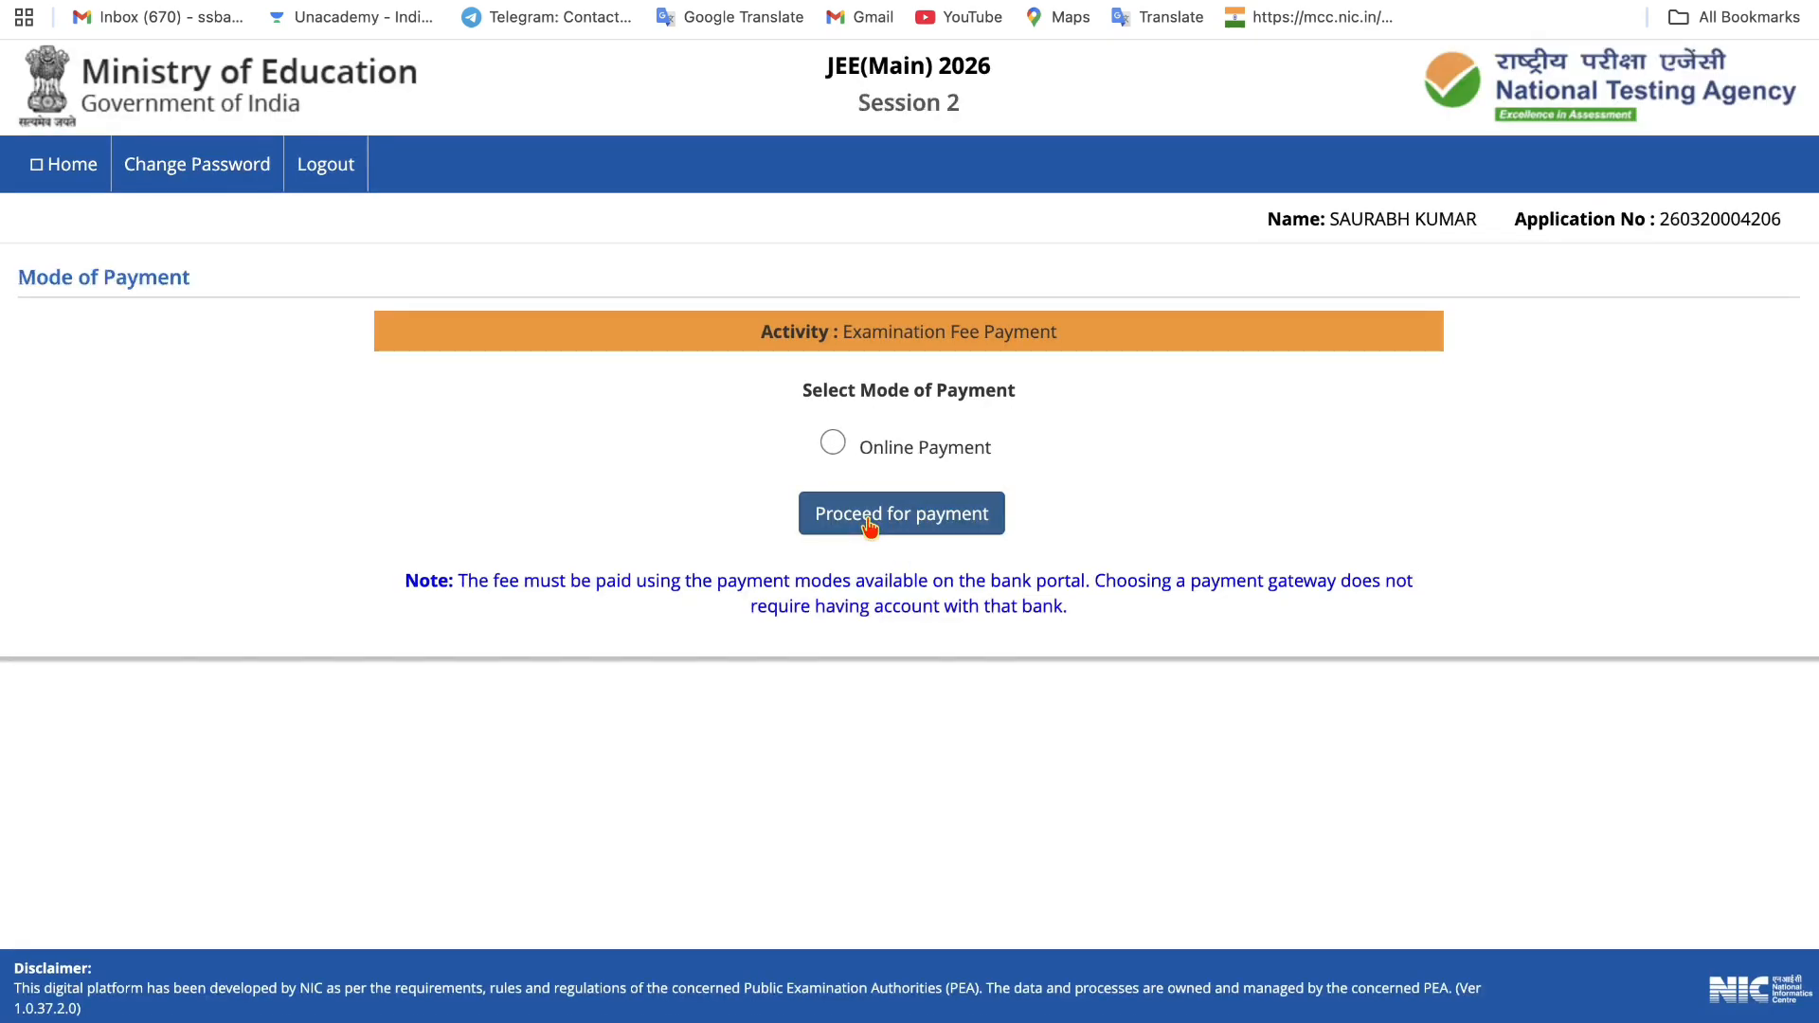
click(830, 445)
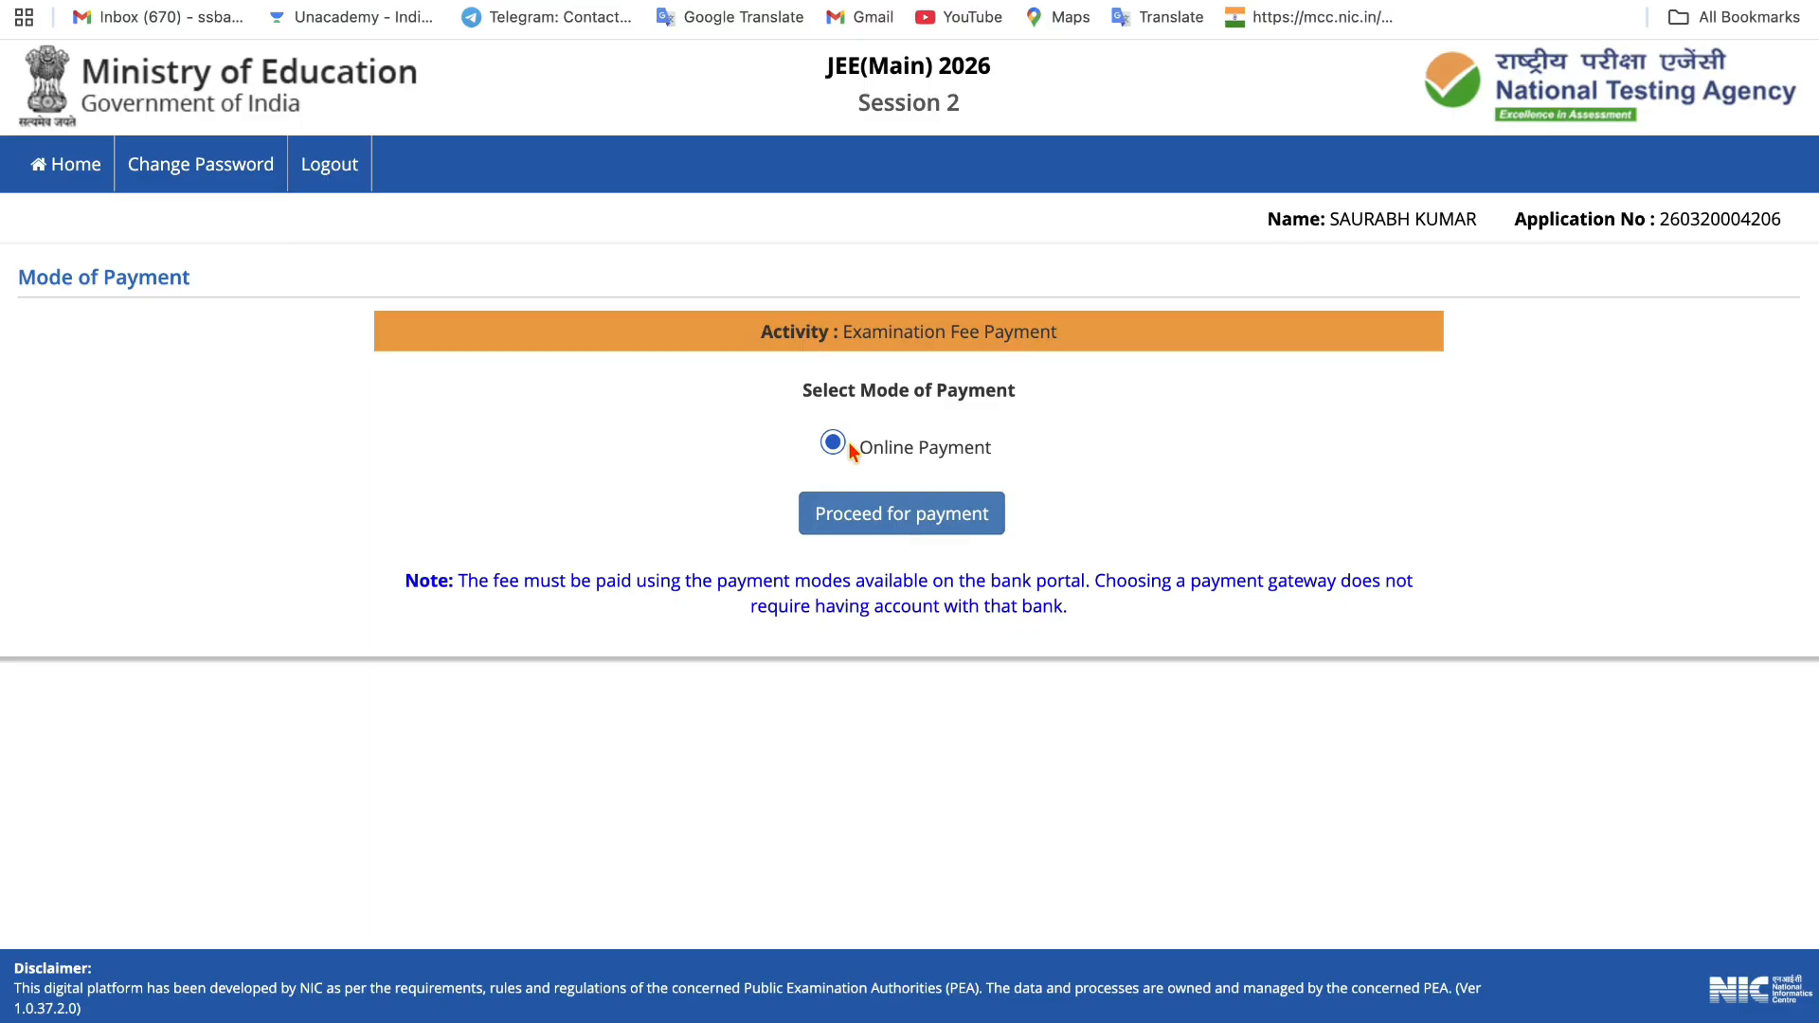
click(887, 516)
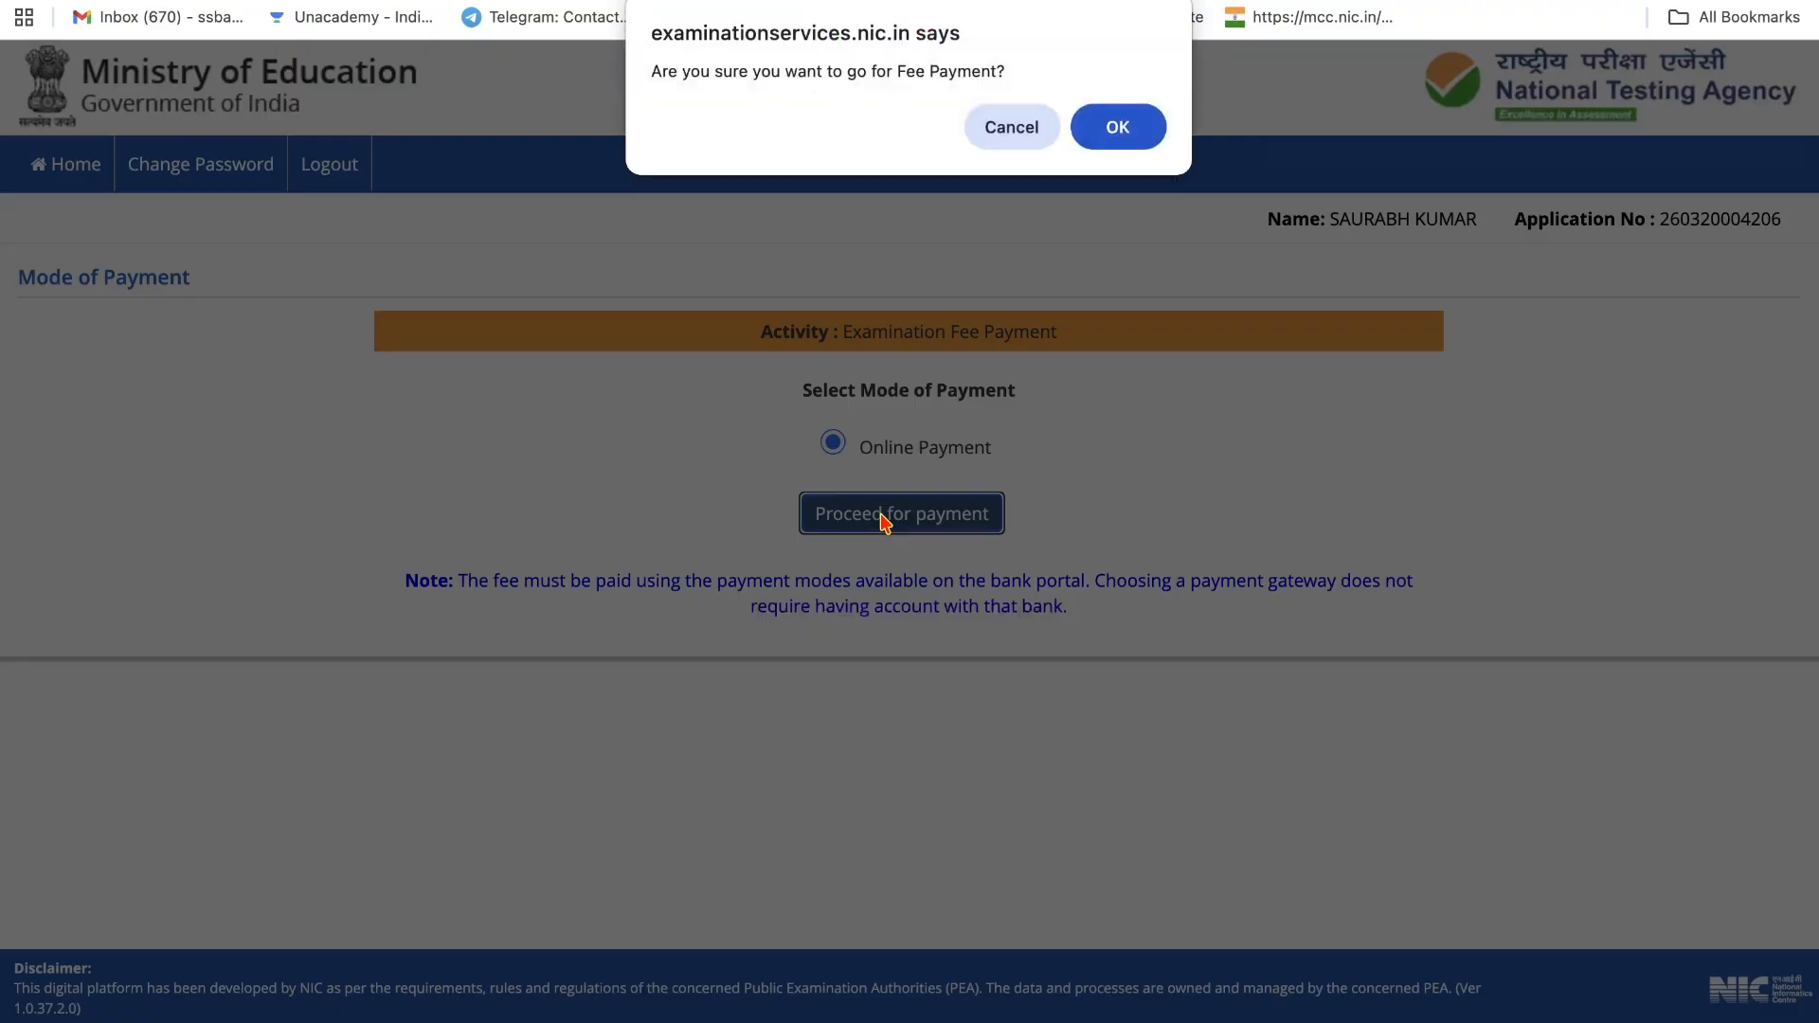
click(1105, 127)
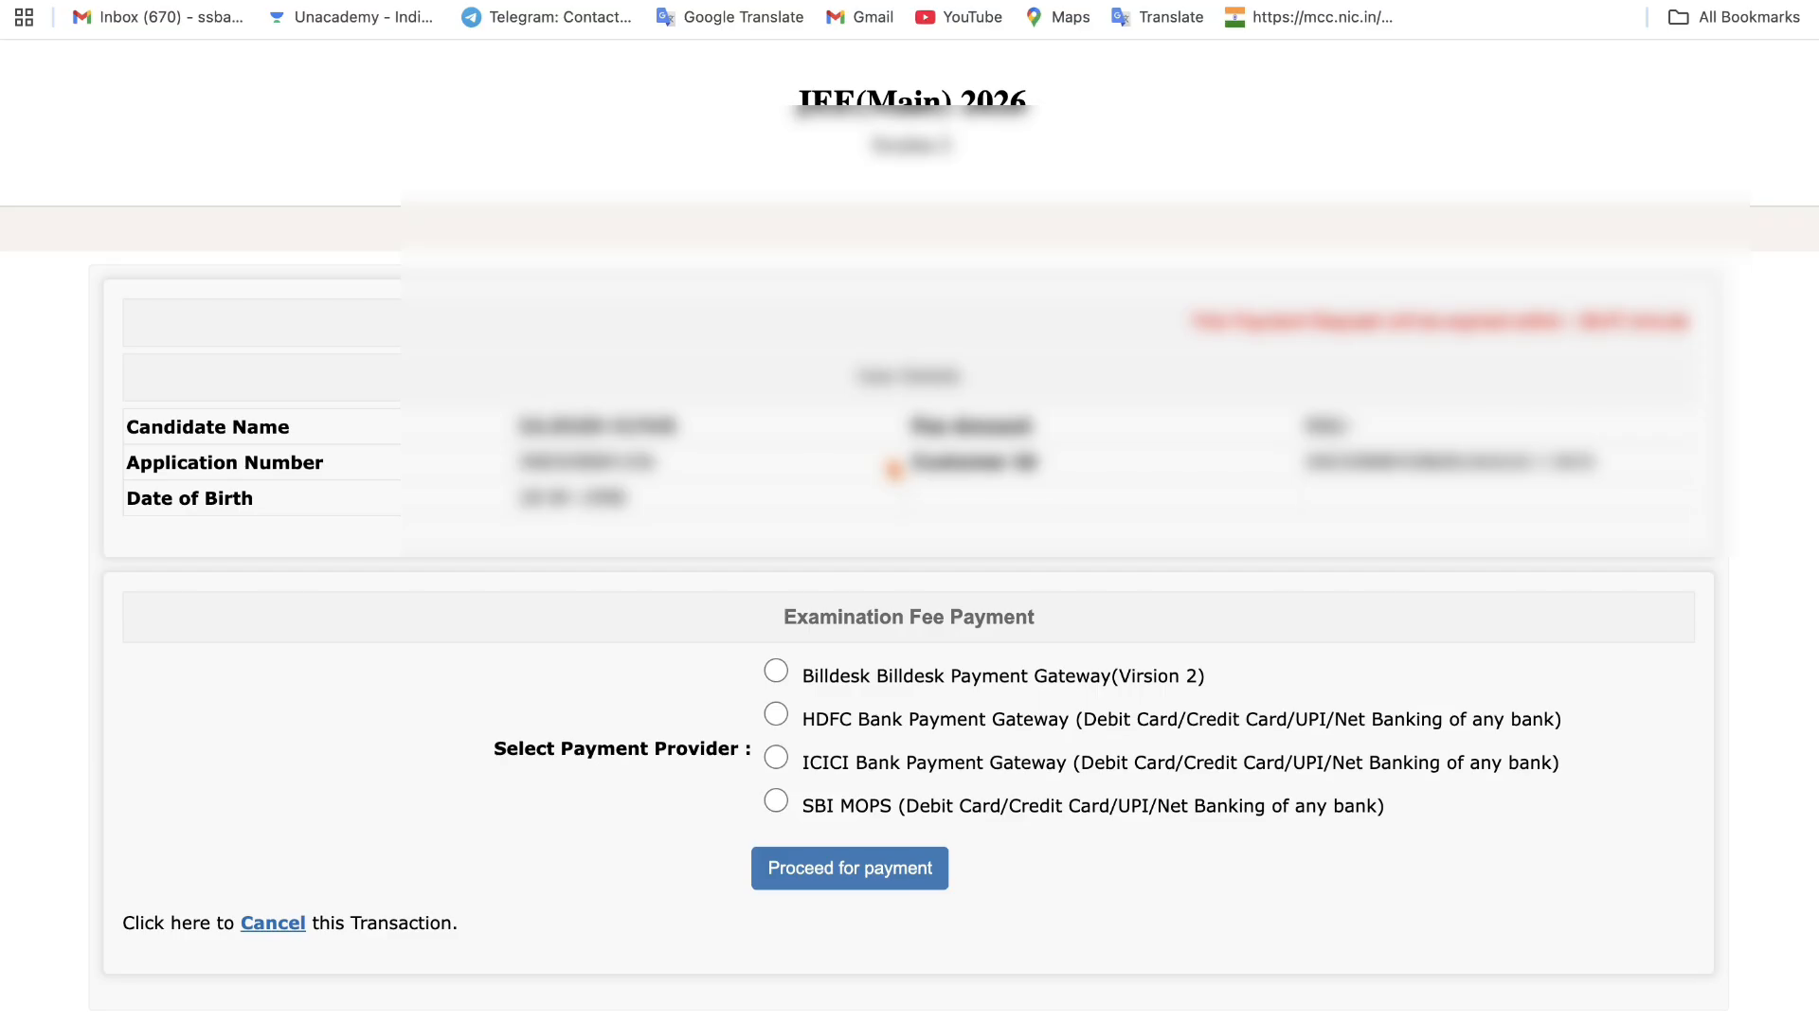
Select the Billdesk Payment Gateway as the payment provider and proceed for payment.
scroll(706, 540, down, 5)
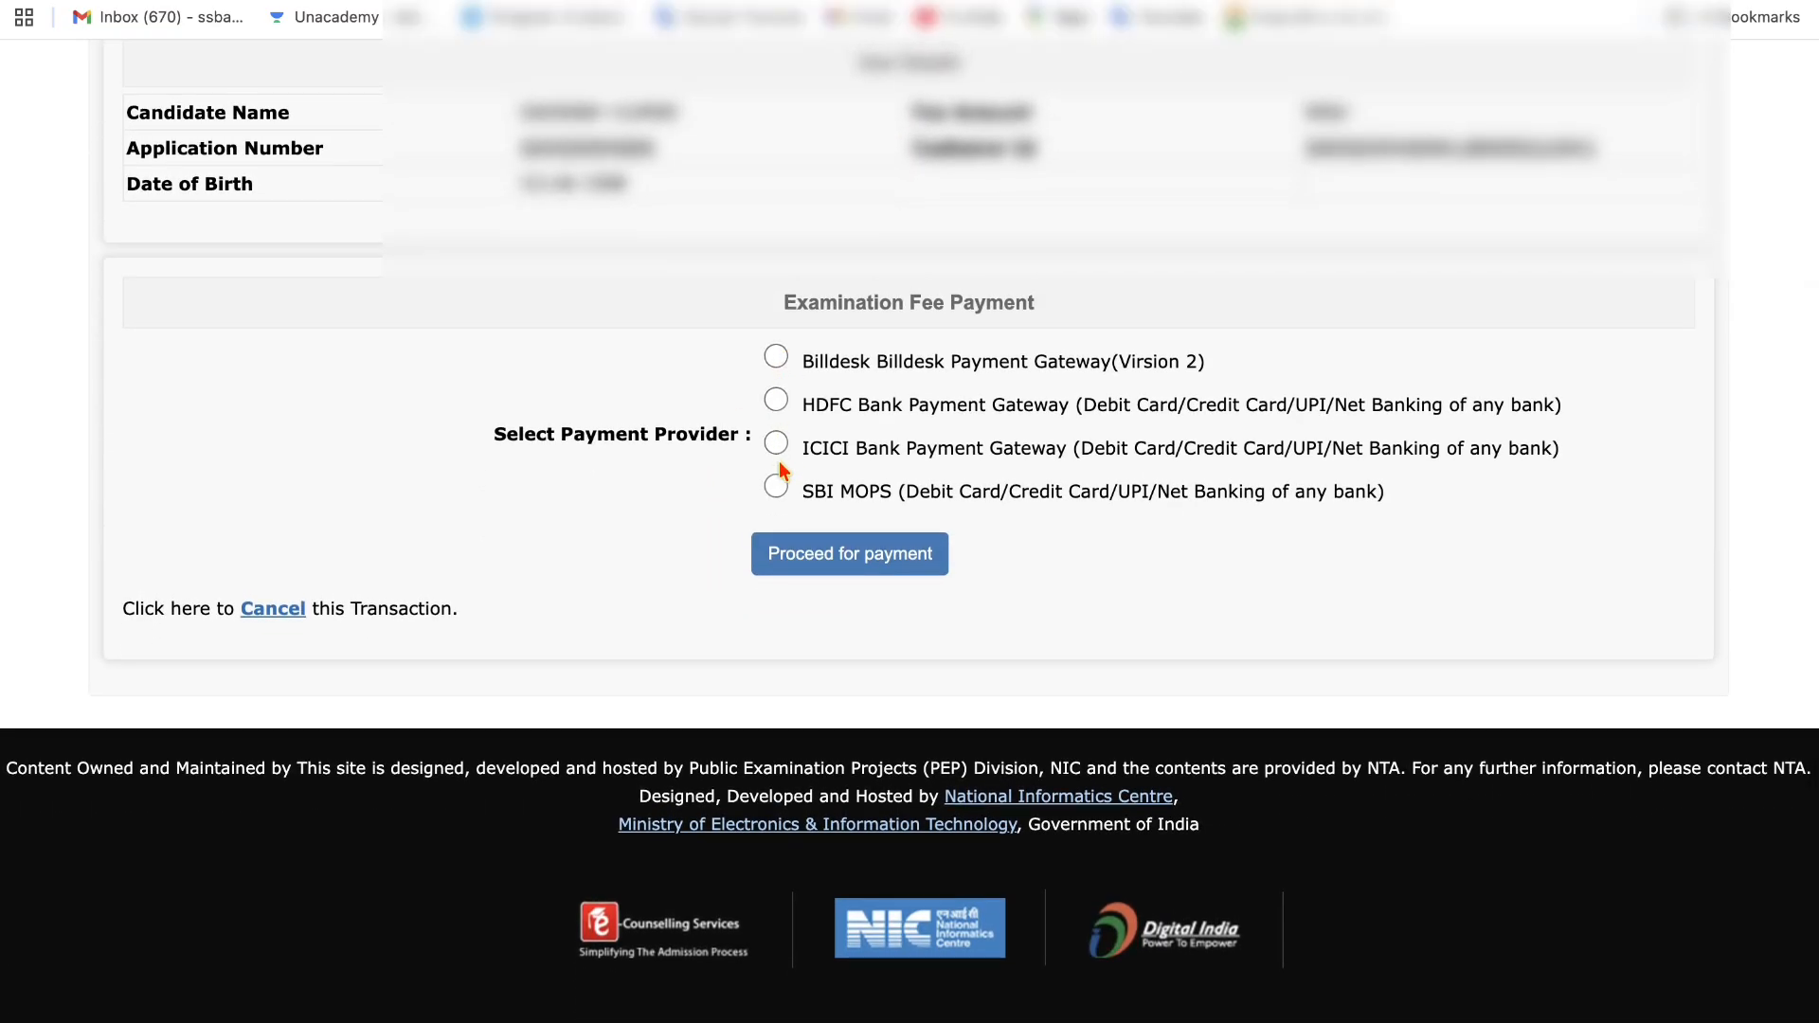
click(776, 358)
click(821, 568)
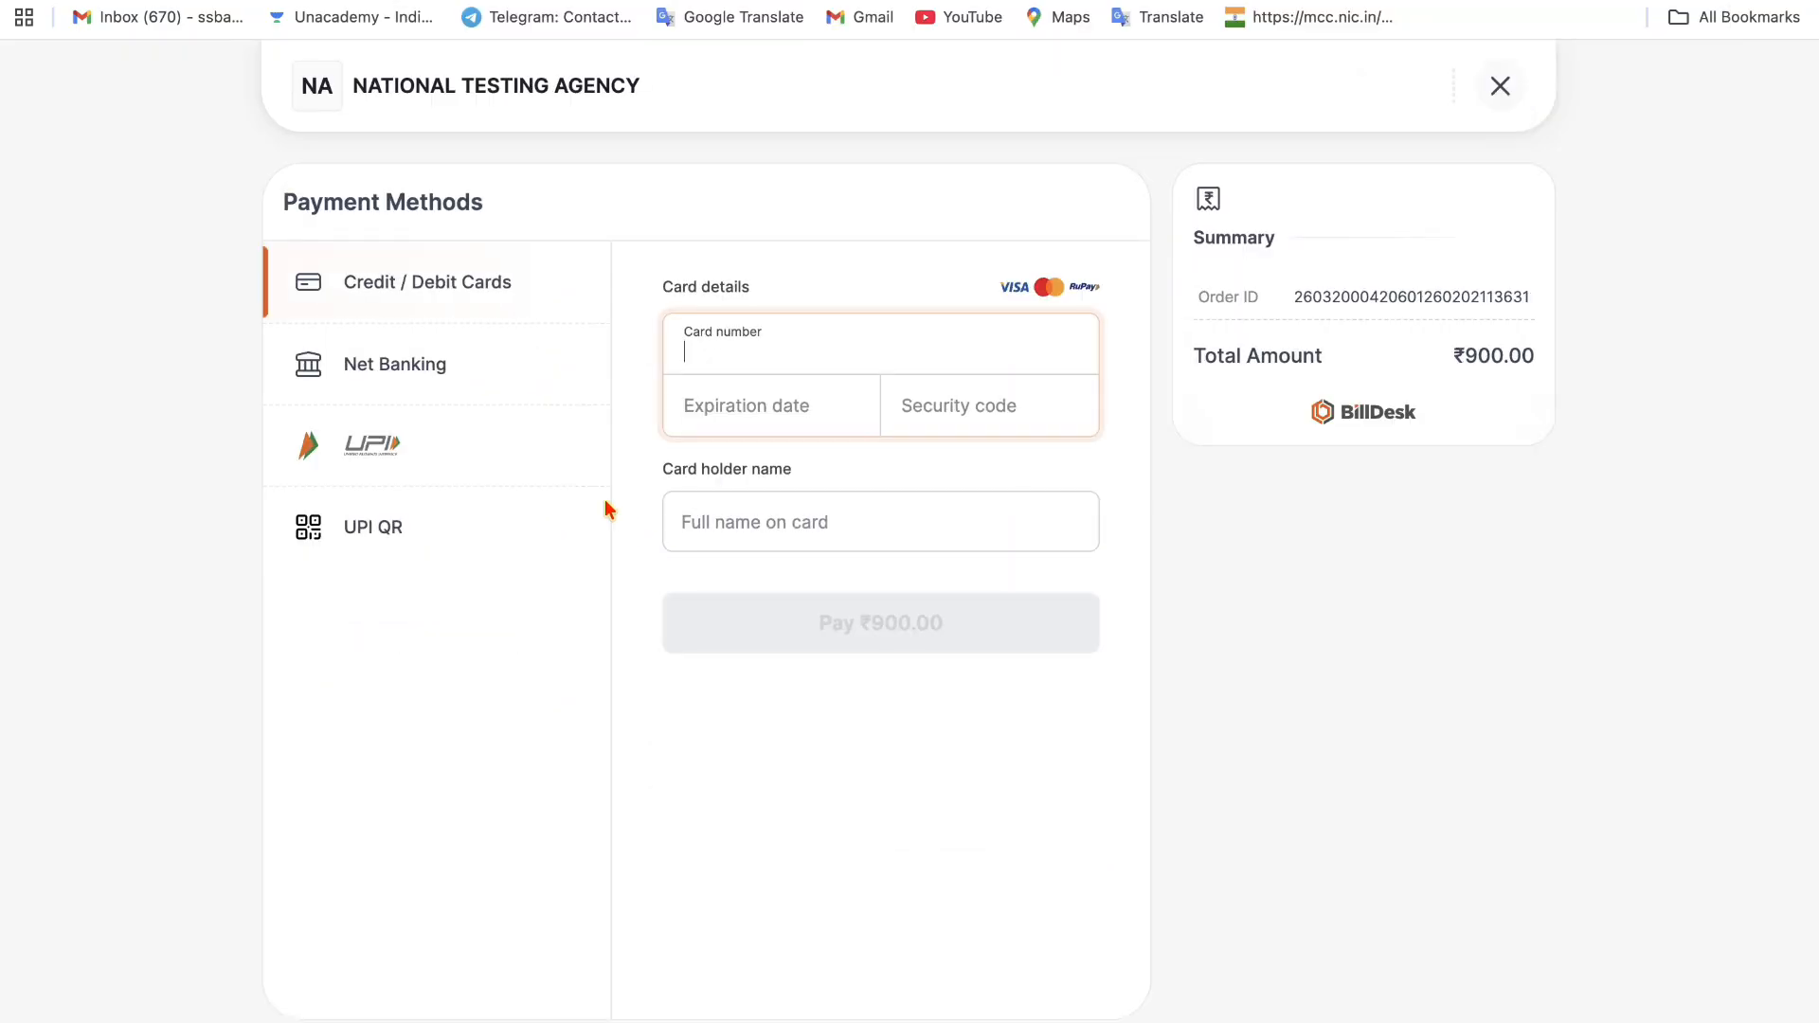
Look through the Net Banking, UPI, UPI QR and Credit / Debit Cards payment methods, then close the payment page.
click(468, 367)
click(409, 446)
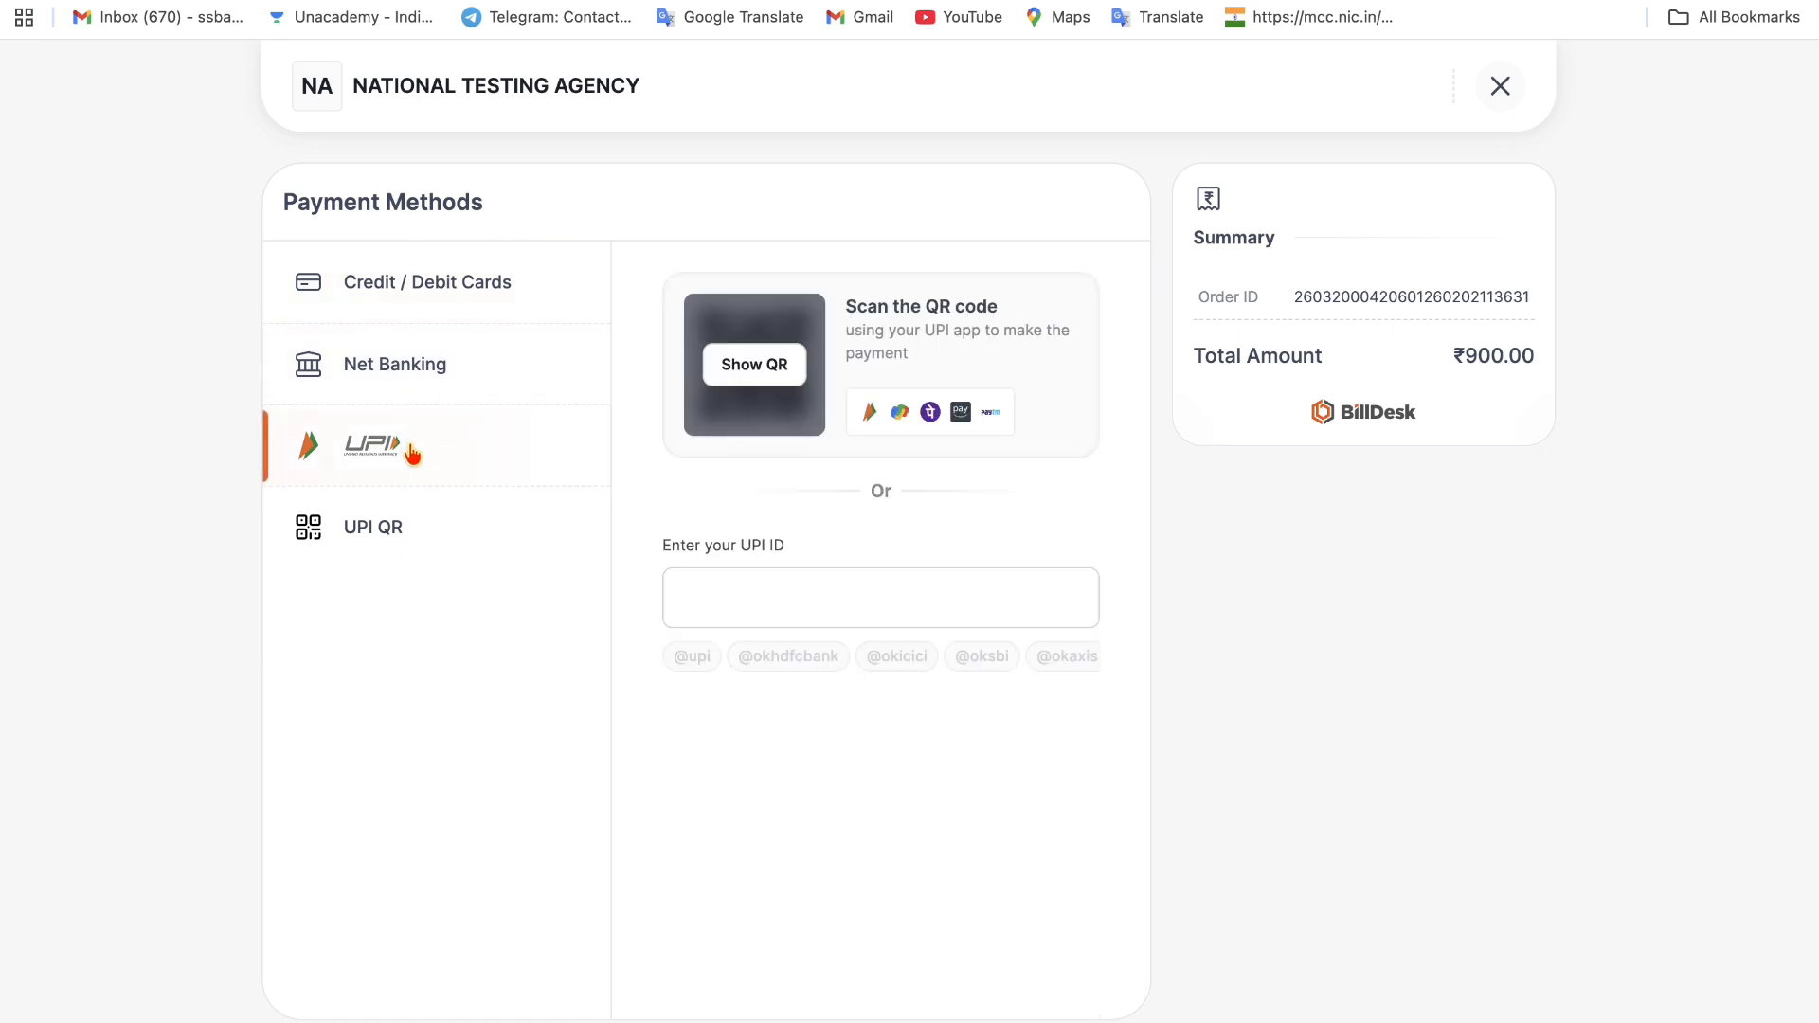
click(395, 544)
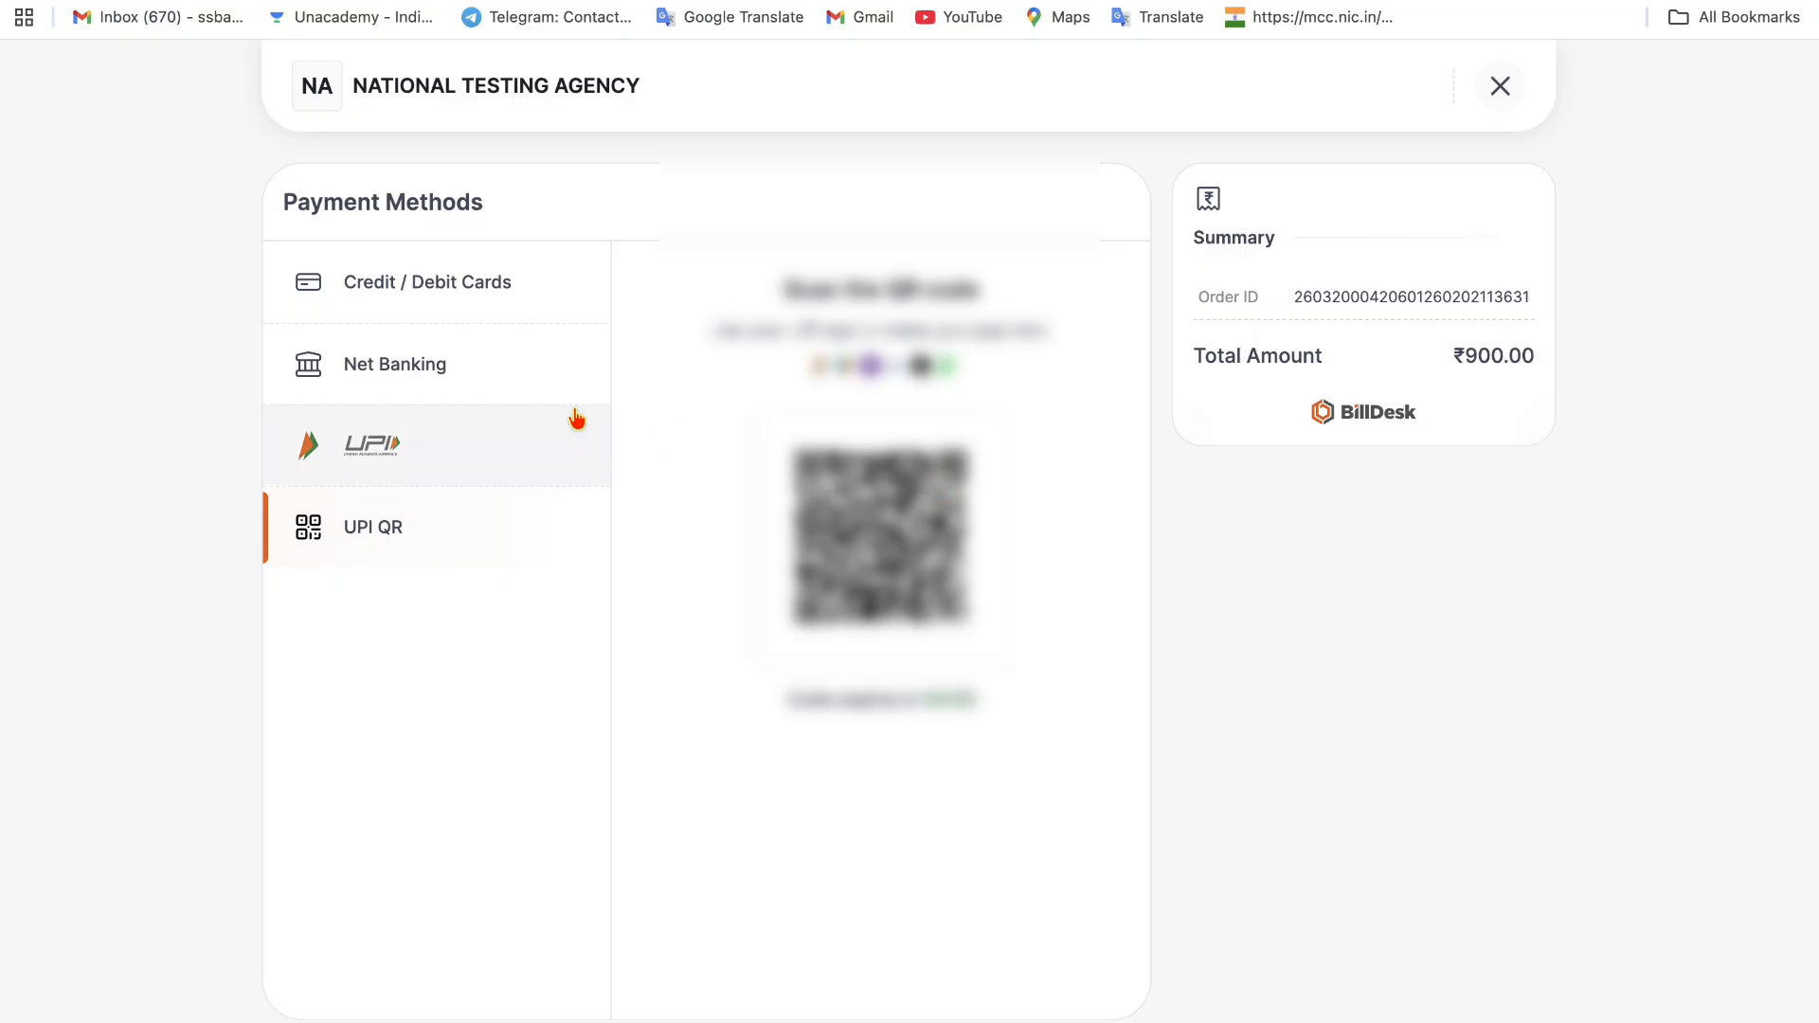
click(482, 298)
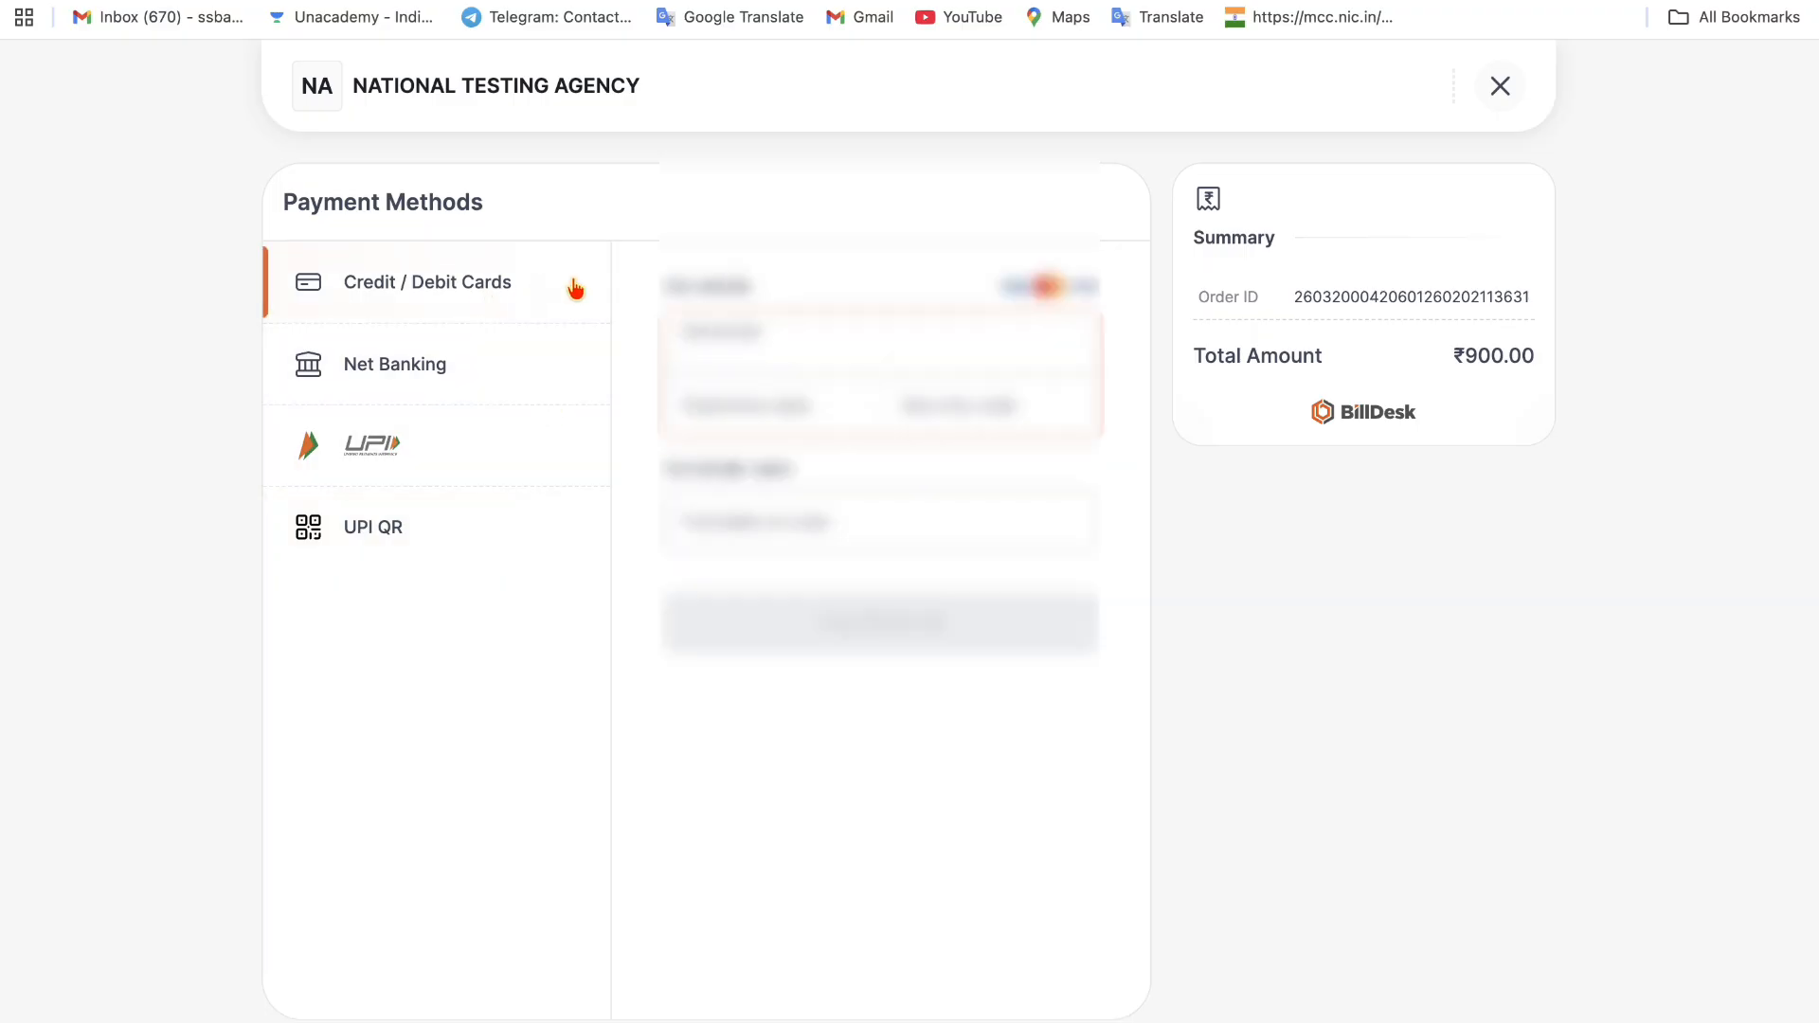
click(1499, 87)
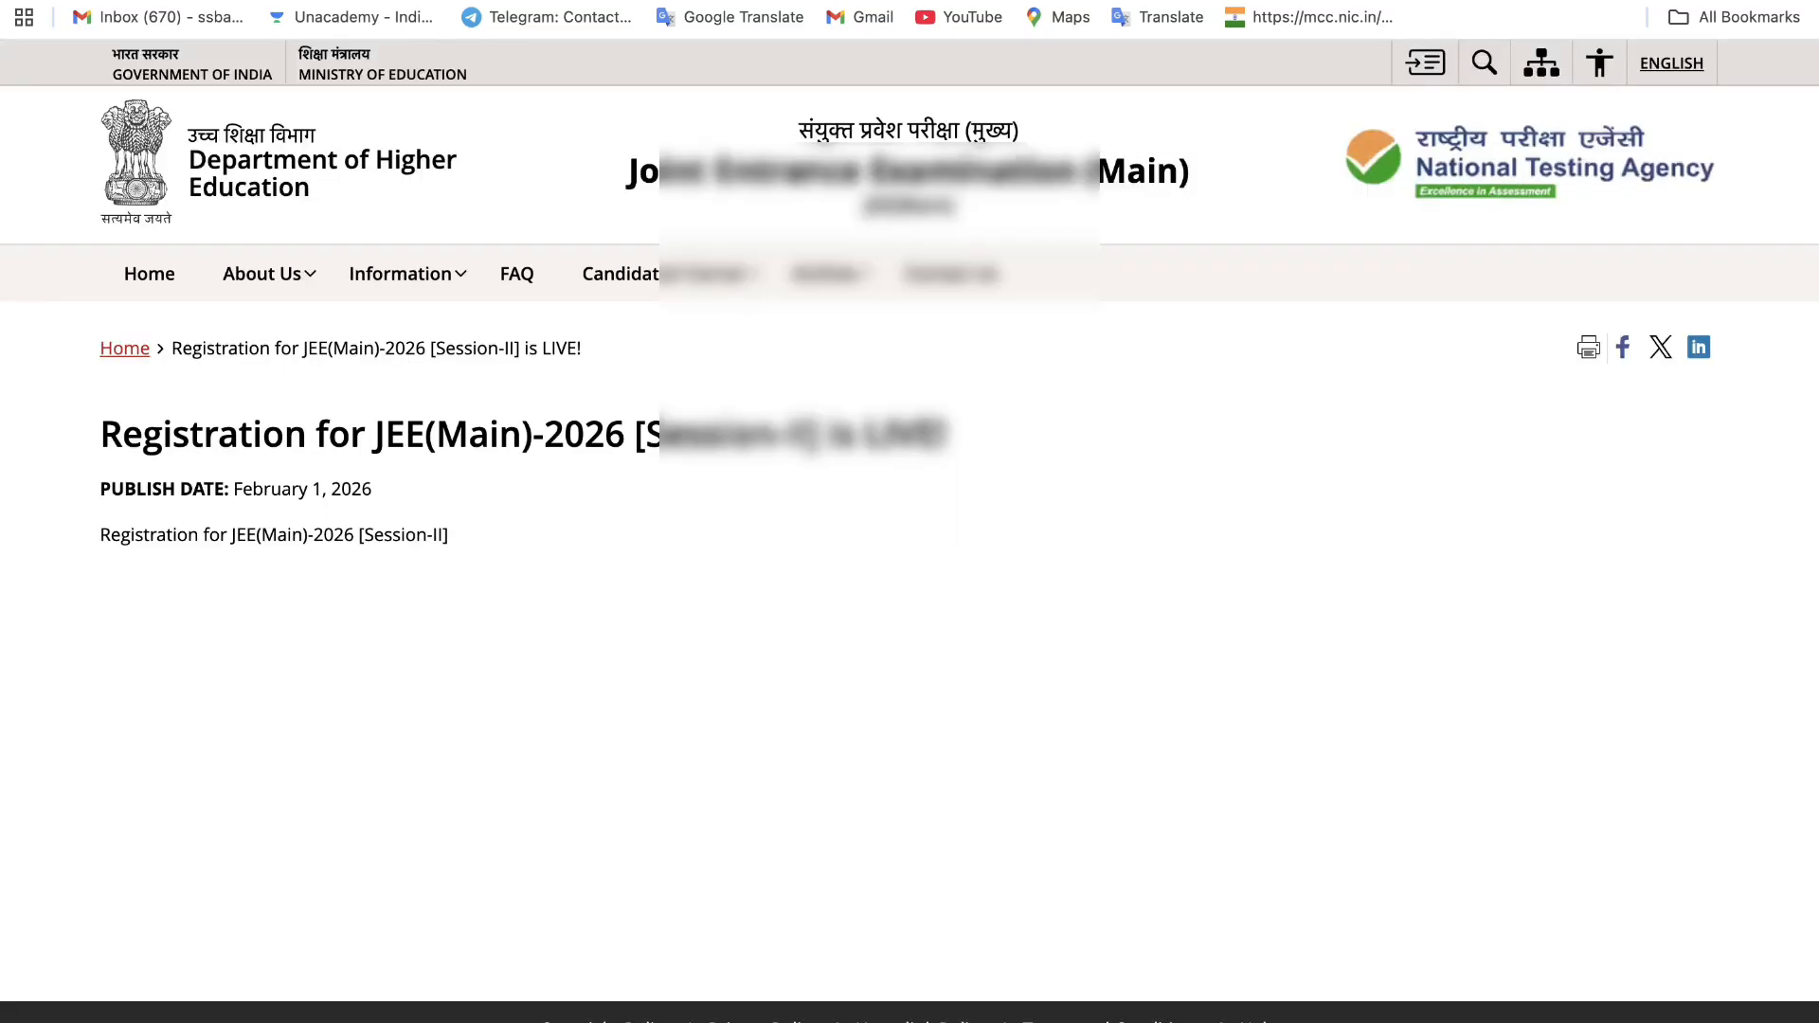
Switch to the JEE (Main) website and open its home page.
click(151, 277)
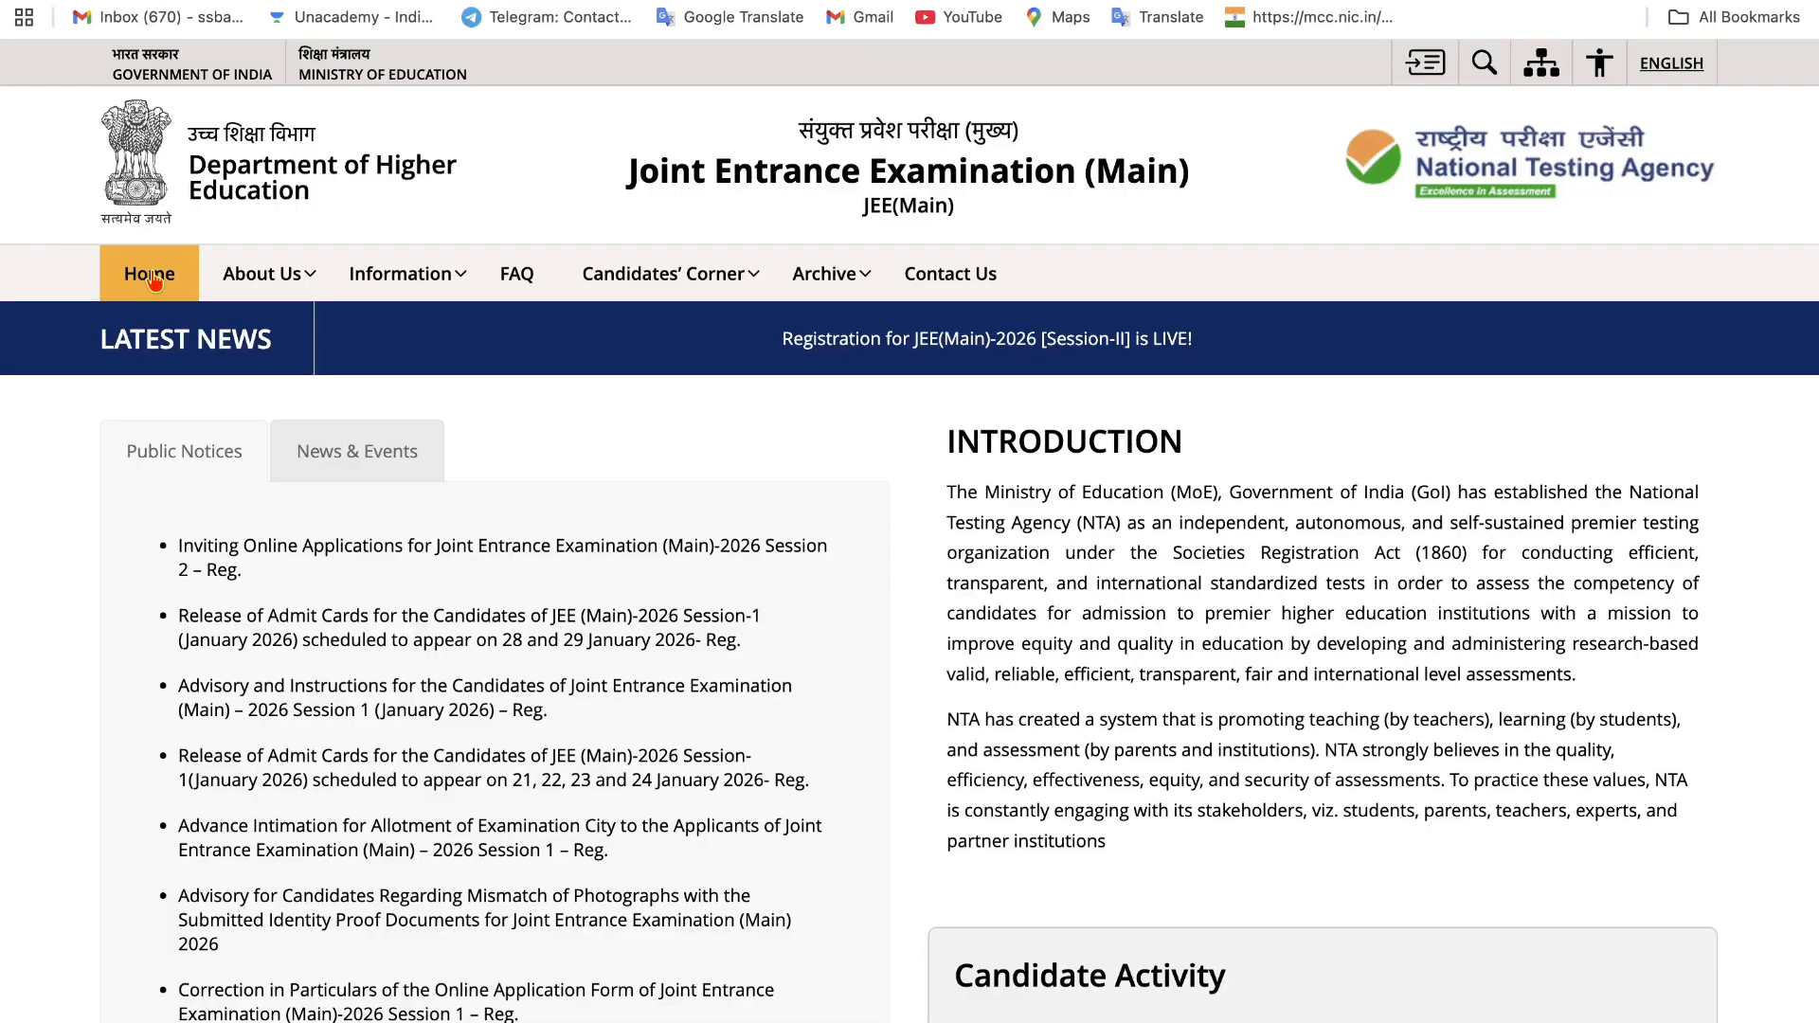